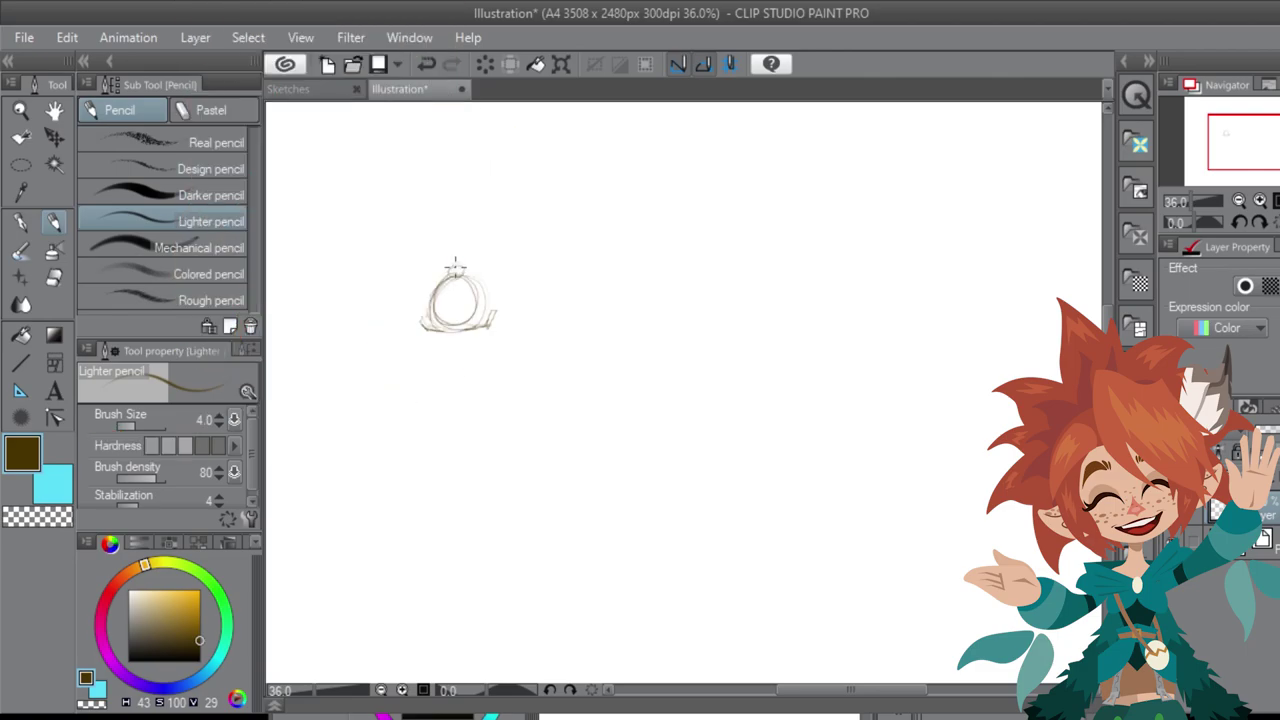
Step: Sketch a raised neck and open beak above the first bird's round body
mouse_move(473, 249)
mouse_down()
mouse_move(466, 276)
mouse_move(486, 285)
mouse_up()
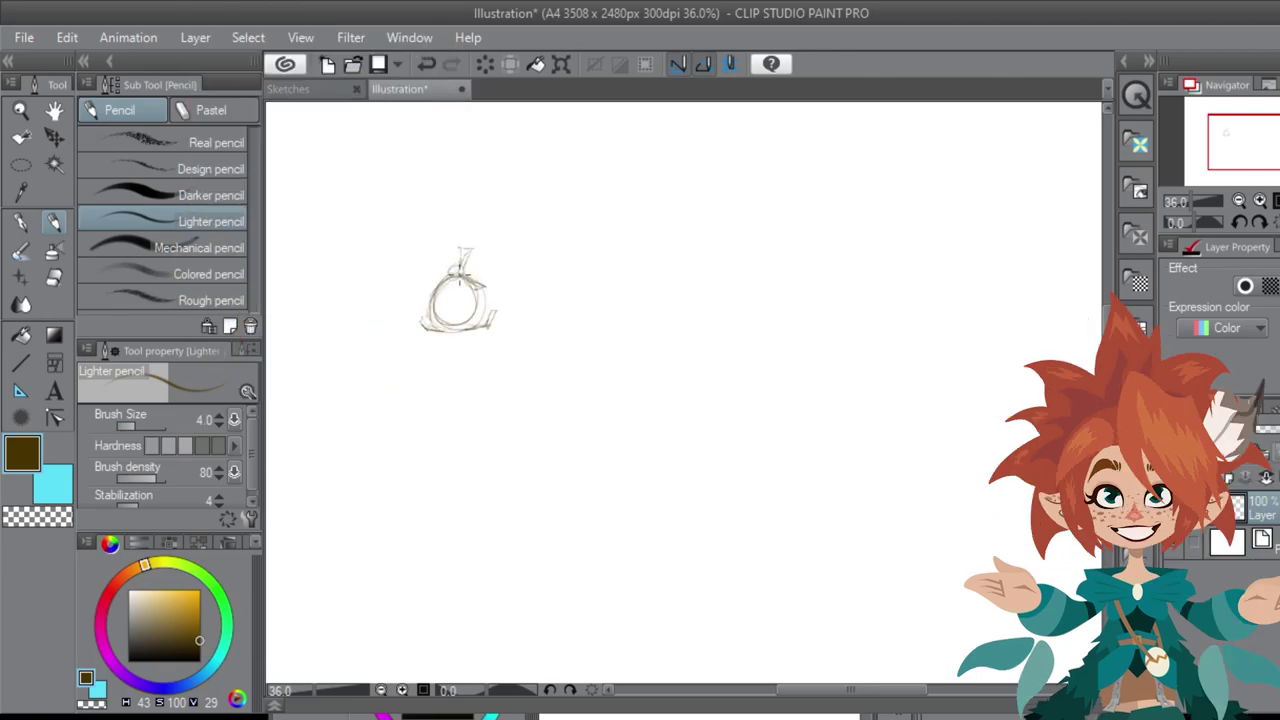
click(1276, 201)
click(1227, 134)
drag(676, 206, 708, 203)
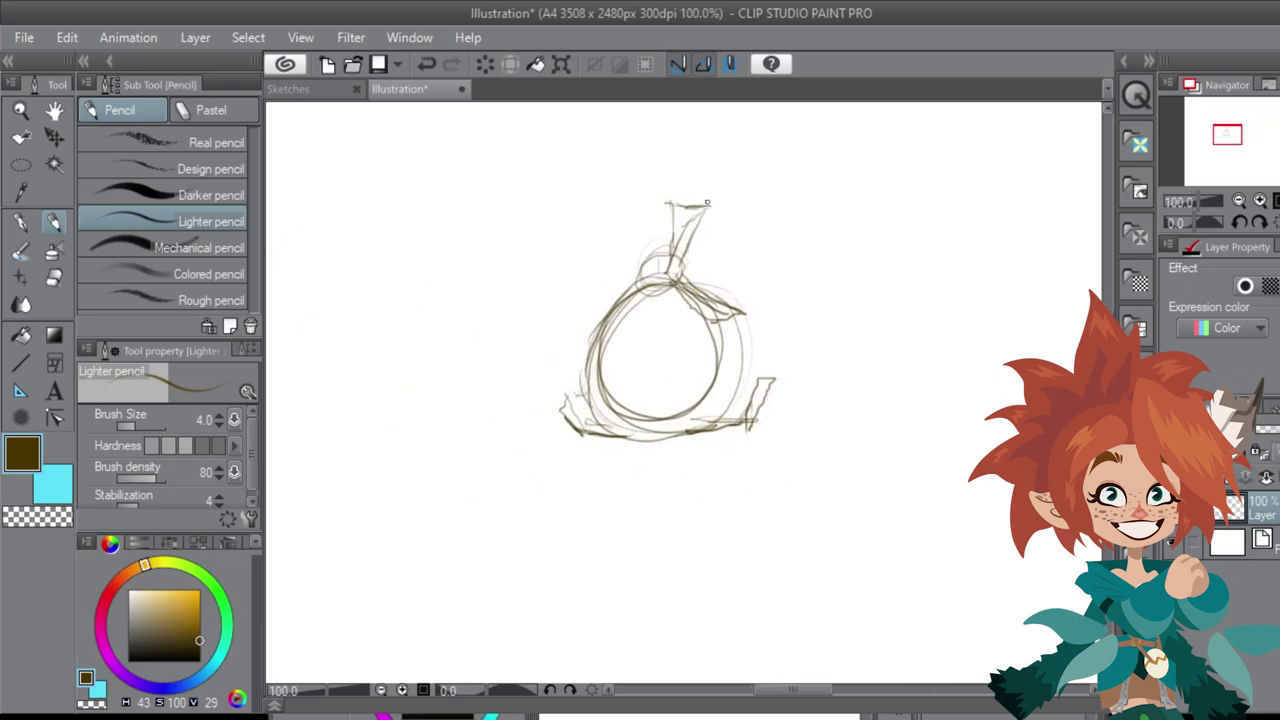
Step: Define the first bird's head and body outline, and erase the inner construction circle
mouse_move(671, 272)
mouse_down()
mouse_move(726, 252)
mouse_move(672, 277)
mouse_move(666, 250)
mouse_move(634, 282)
mouse_move(628, 258)
mouse_move(650, 246)
mouse_move(634, 234)
mouse_move(632, 256)
mouse_move(664, 254)
mouse_up()
mouse_move(606, 308)
mouse_down()
mouse_move(580, 352)
mouse_move(604, 426)
mouse_up()
mouse_move(718, 310)
mouse_down()
mouse_move(742, 372)
mouse_move(698, 418)
mouse_up()
mouse_move(664, 286)
mouse_down()
mouse_move(748, 311)
mouse_move(724, 317)
mouse_move(760, 306)
mouse_move(710, 319)
mouse_move(739, 357)
mouse_move(662, 428)
mouse_up()
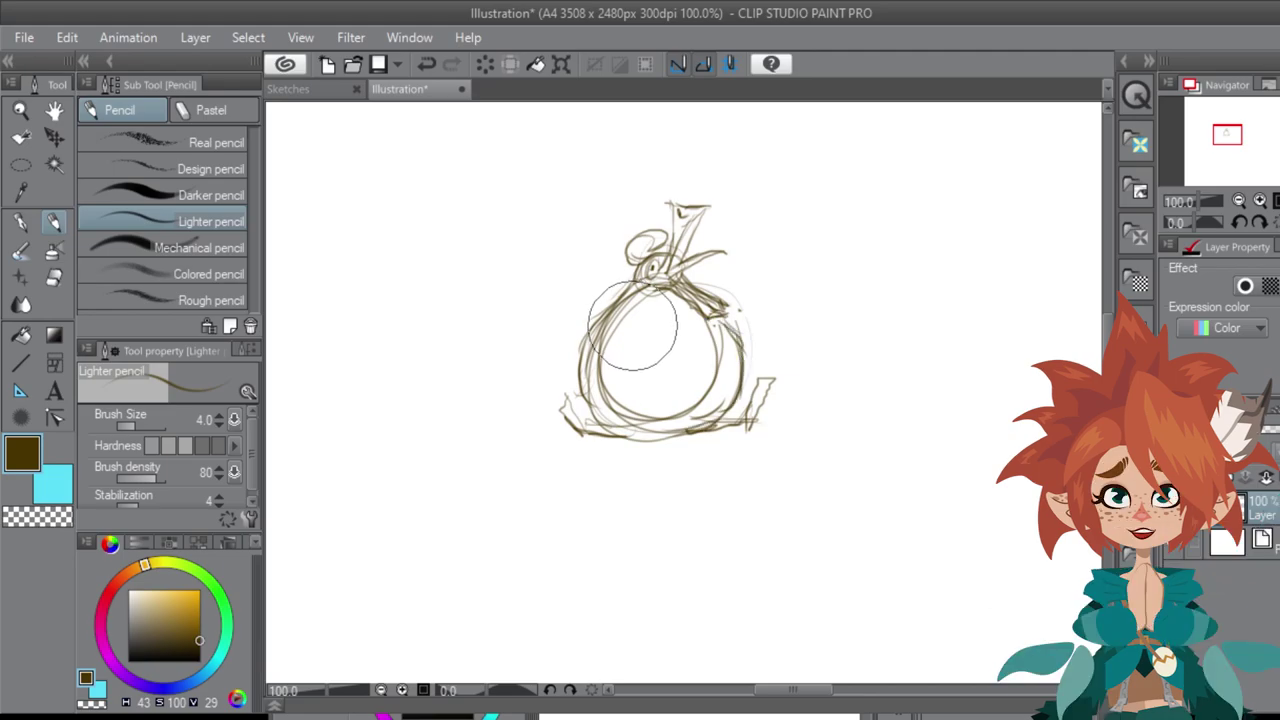
mouse_move(633, 311)
mouse_down()
mouse_move(593, 355)
mouse_move(626, 405)
mouse_move(713, 350)
mouse_move(695, 397)
mouse_move(652, 412)
mouse_move(663, 371)
mouse_up()
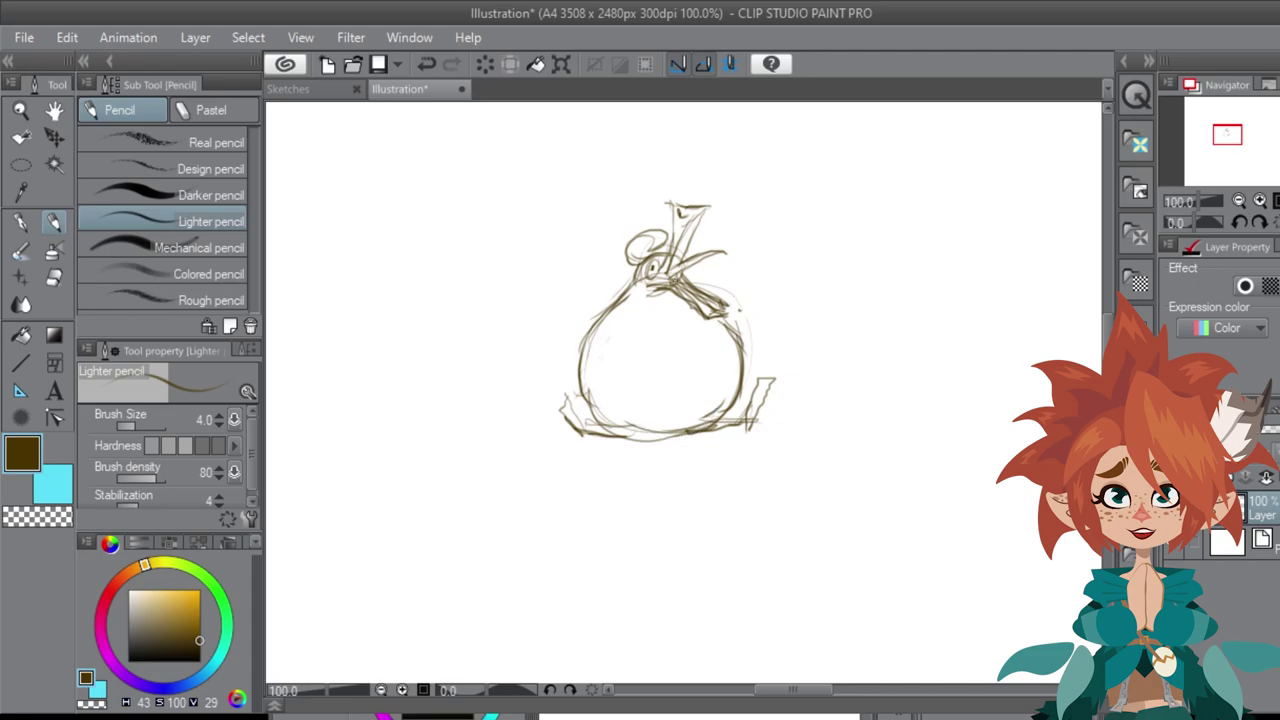
Step: Add small leaf-shaped wings on both sides of the first bird and darken its two feet
mouse_move(602, 296)
mouse_down()
mouse_move(568, 271)
mouse_move(616, 294)
mouse_up()
mouse_move(696, 286)
mouse_down()
mouse_move(718, 265)
mouse_move(741, 267)
mouse_move(698, 288)
mouse_up()
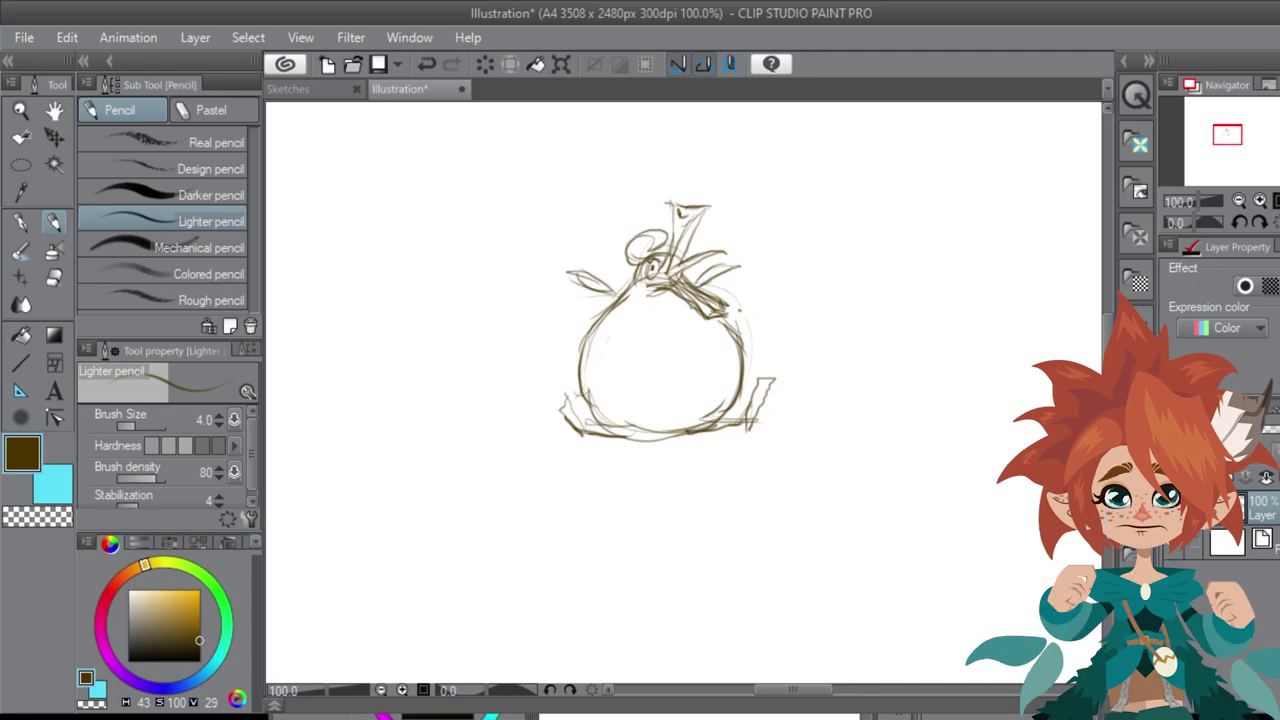
mouse_move(578, 398)
mouse_down()
mouse_move(555, 412)
mouse_move(594, 440)
mouse_up()
mouse_move(755, 392)
mouse_down()
mouse_move(776, 382)
mouse_move(750, 430)
mouse_move(537, 491)
mouse_move(476, 430)
mouse_up()
Step: Sketch a second bird beside the first, with a round body, low head with a large eye, beak and wing feathers
mouse_move(663, 362)
mouse_down()
mouse_move(673, 442)
mouse_move(725, 430)
mouse_up()
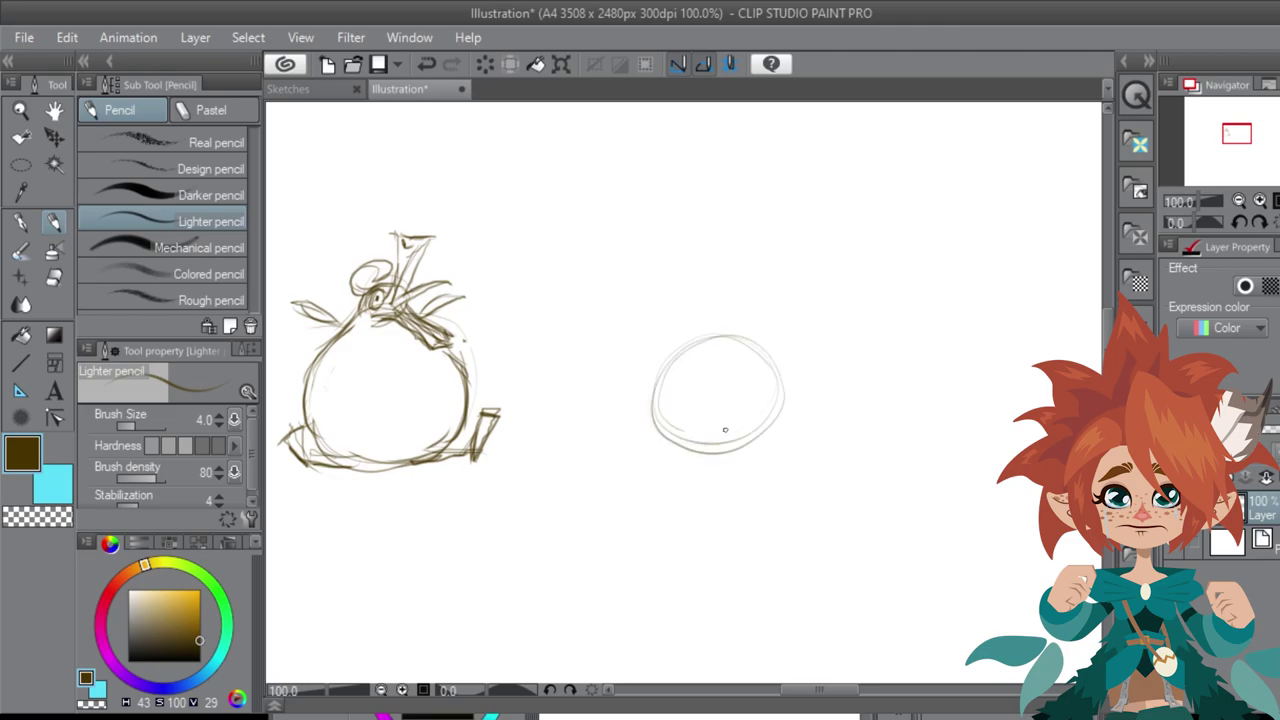
mouse_move(665, 391)
mouse_down()
mouse_move(686, 330)
mouse_move(699, 341)
mouse_up()
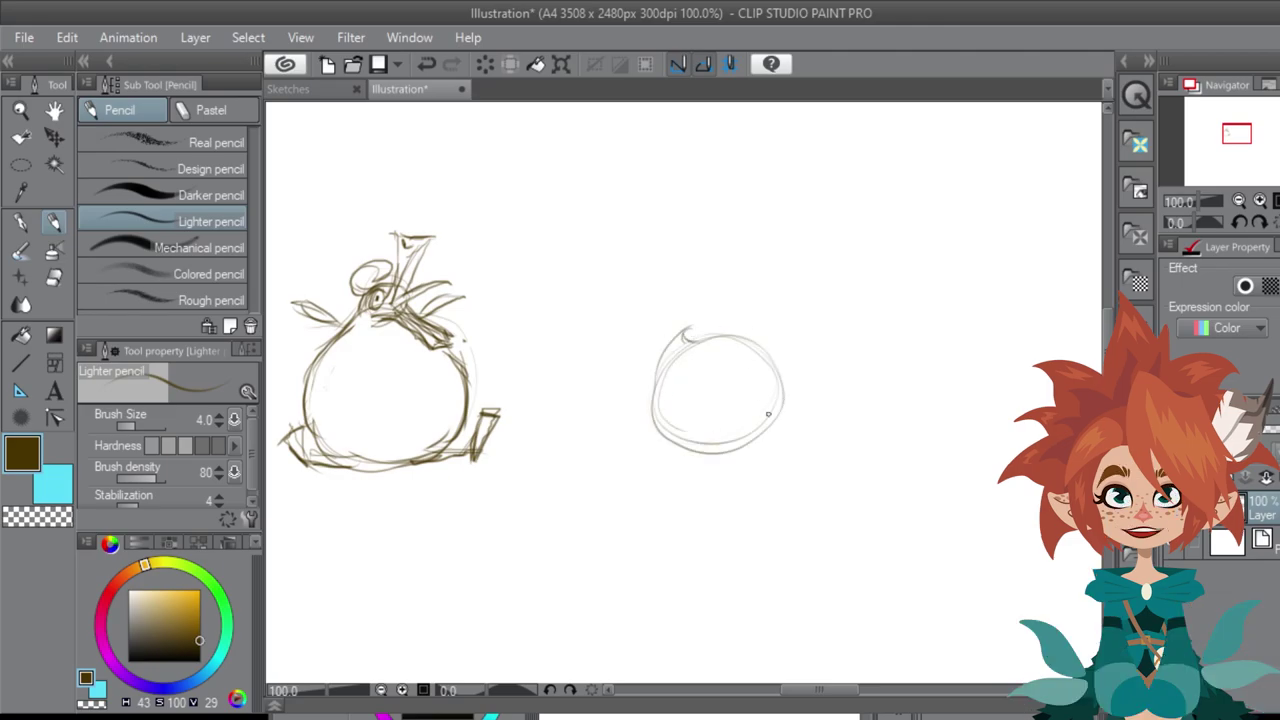
mouse_move(795, 391)
mouse_down()
mouse_move(780, 415)
mouse_move(800, 425)
mouse_move(791, 417)
mouse_move(807, 420)
mouse_move(806, 404)
mouse_move(816, 420)
mouse_move(846, 408)
mouse_move(782, 434)
mouse_move(799, 410)
mouse_move(730, 450)
mouse_up()
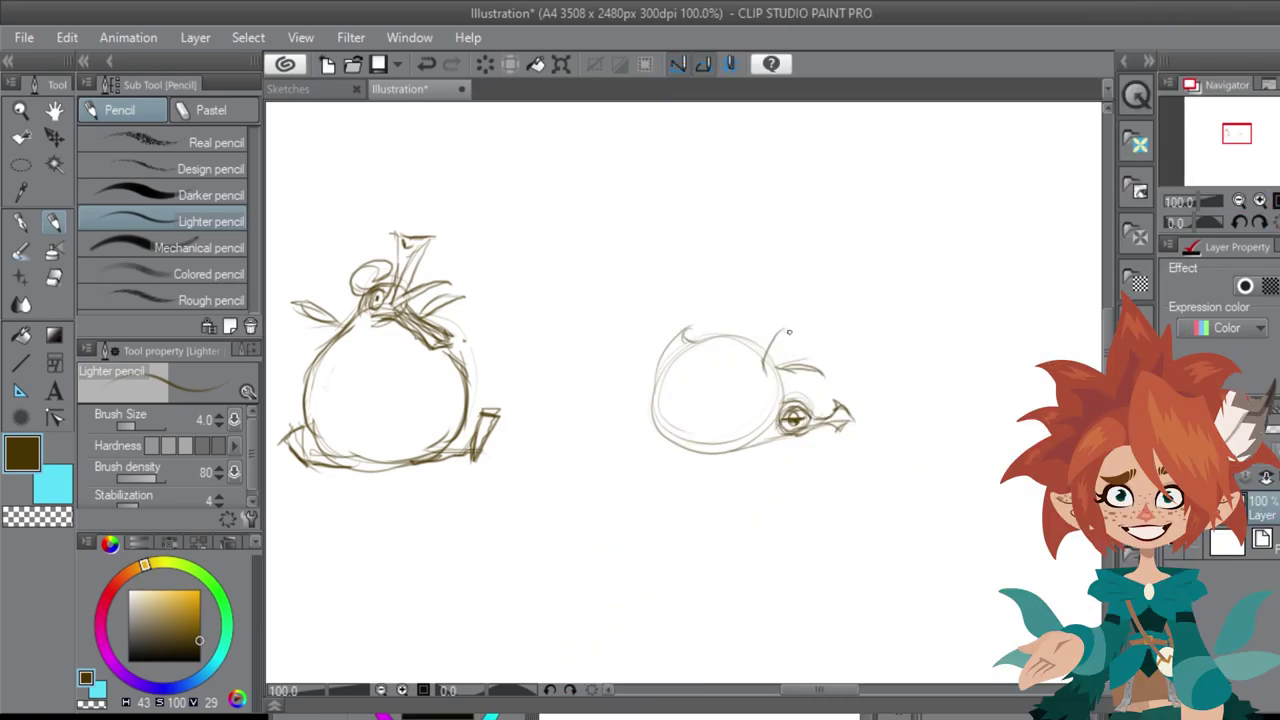
drag(764, 377, 801, 331)
Step: Sketch the second bird's legs and the uneven ground line beneath it, and darken its wing feathers
drag(800, 438, 648, 442)
mouse_move(788, 368)
mouse_down()
mouse_move(781, 398)
mouse_move(685, 350)
mouse_move(650, 384)
mouse_move(600, 378)
mouse_move(645, 352)
mouse_move(650, 404)
mouse_move(624, 416)
mouse_move(640, 446)
mouse_move(632, 420)
mouse_up()
mouse_move(802, 432)
mouse_down()
mouse_move(859, 438)
mouse_move(743, 429)
mouse_move(593, 442)
mouse_up()
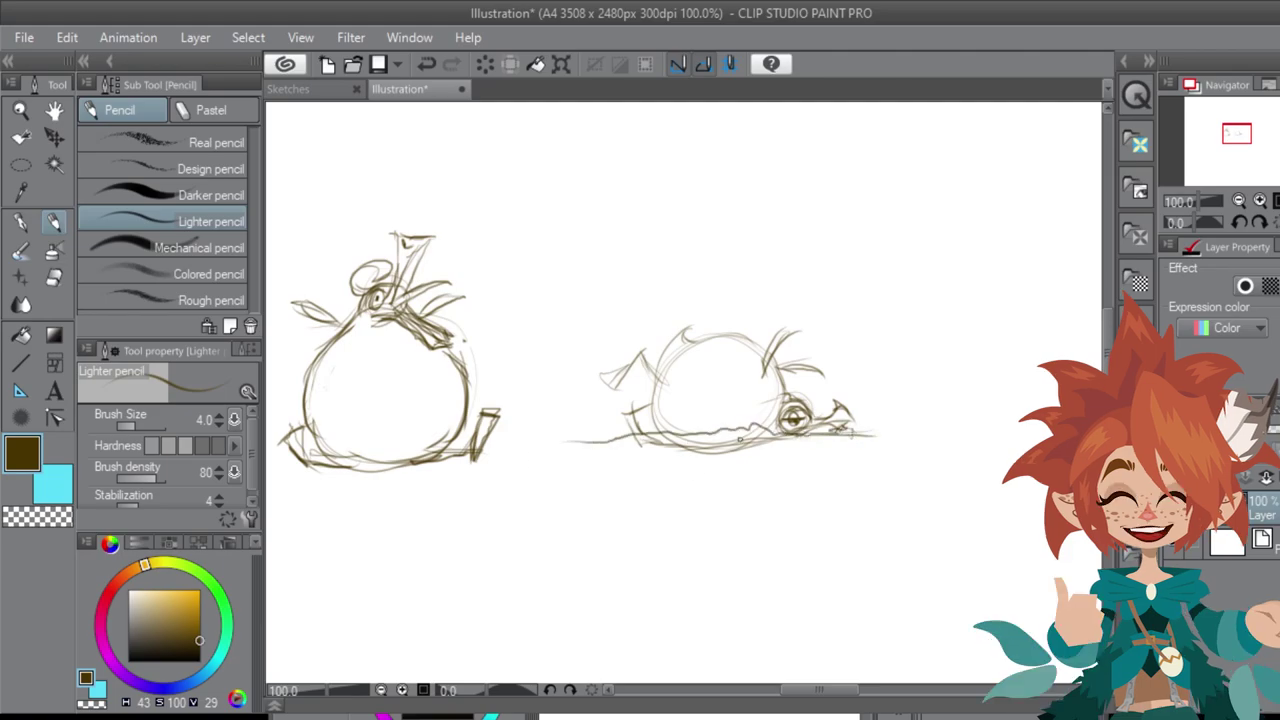
mouse_move(740, 438)
mouse_down()
mouse_move(596, 420)
mouse_move(535, 437)
mouse_move(564, 450)
mouse_move(708, 428)
mouse_move(772, 444)
mouse_move(857, 437)
mouse_up()
mouse_move(770, 340)
mouse_down()
mouse_move(780, 373)
mouse_move(818, 384)
mouse_move(797, 363)
mouse_move(827, 380)
mouse_up()
Step: Sketch a third bird's round body with leg guidelines and a beaked head in the empty area beside the second bird
mouse_move(911, 389)
mouse_down()
mouse_move(767, 289)
mouse_move(609, 295)
mouse_up()
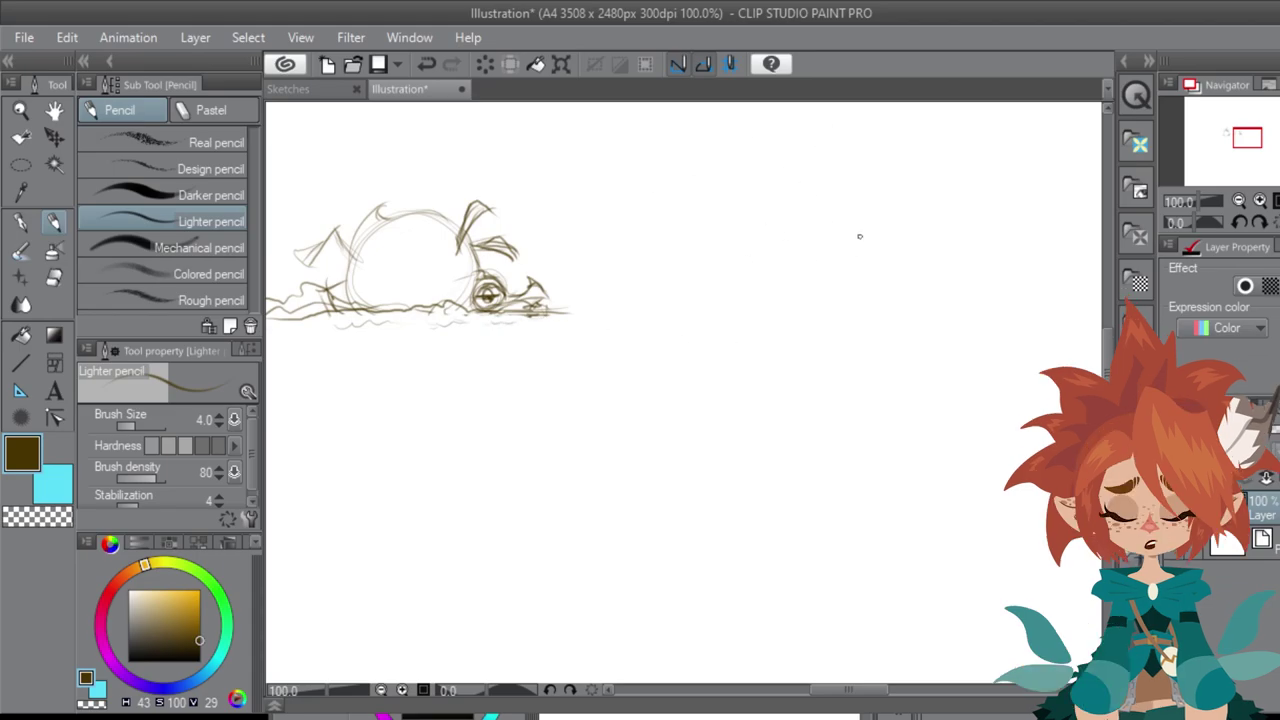
drag(560, 360, 682, 421)
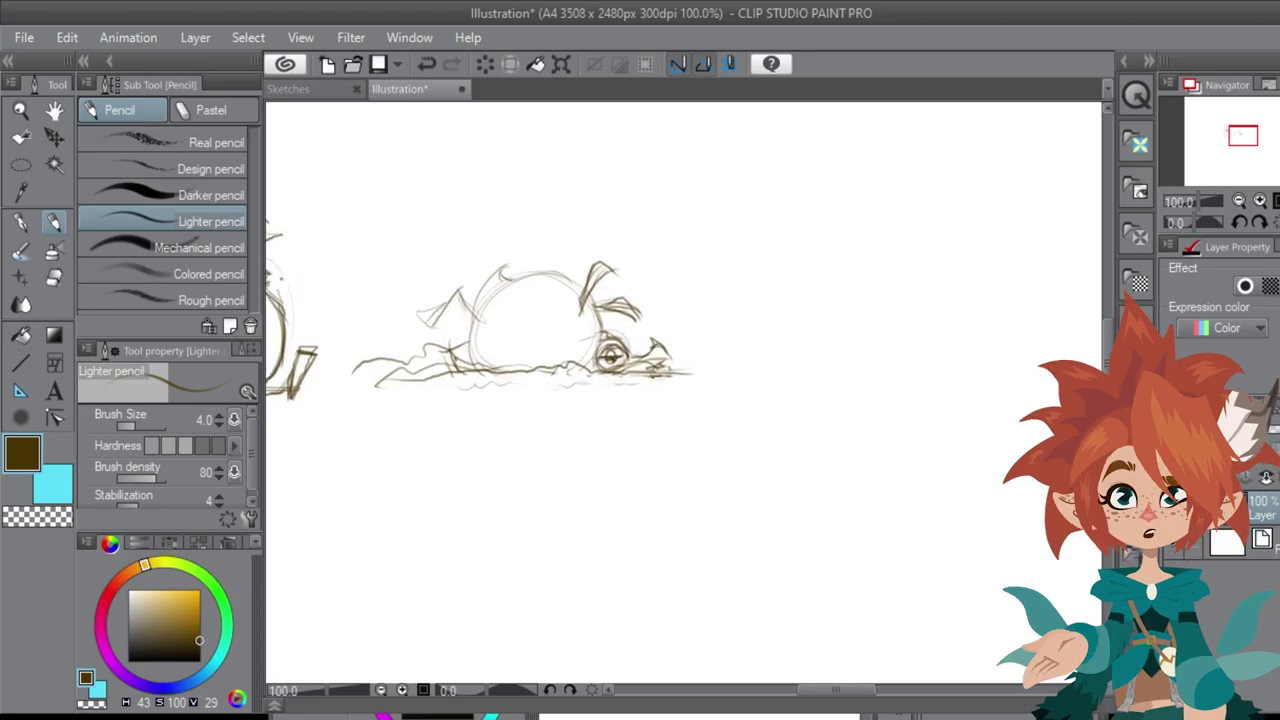
mouse_move(877, 236)
mouse_down()
mouse_move(607, 236)
mouse_move(602, 299)
mouse_up()
mouse_move(507, 368)
mouse_down()
mouse_move(588, 322)
mouse_move(518, 360)
mouse_up()
drag(600, 366, 632, 340)
drag(622, 346, 645, 307)
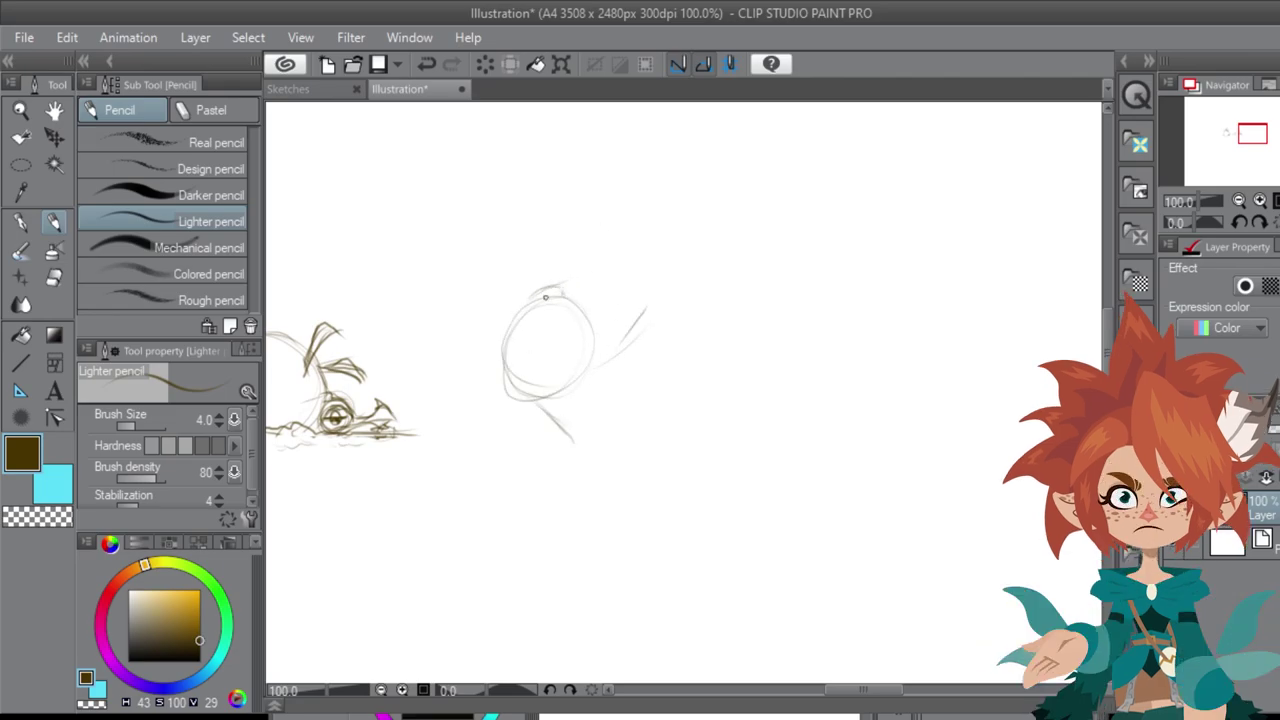
drag(545, 297, 601, 267)
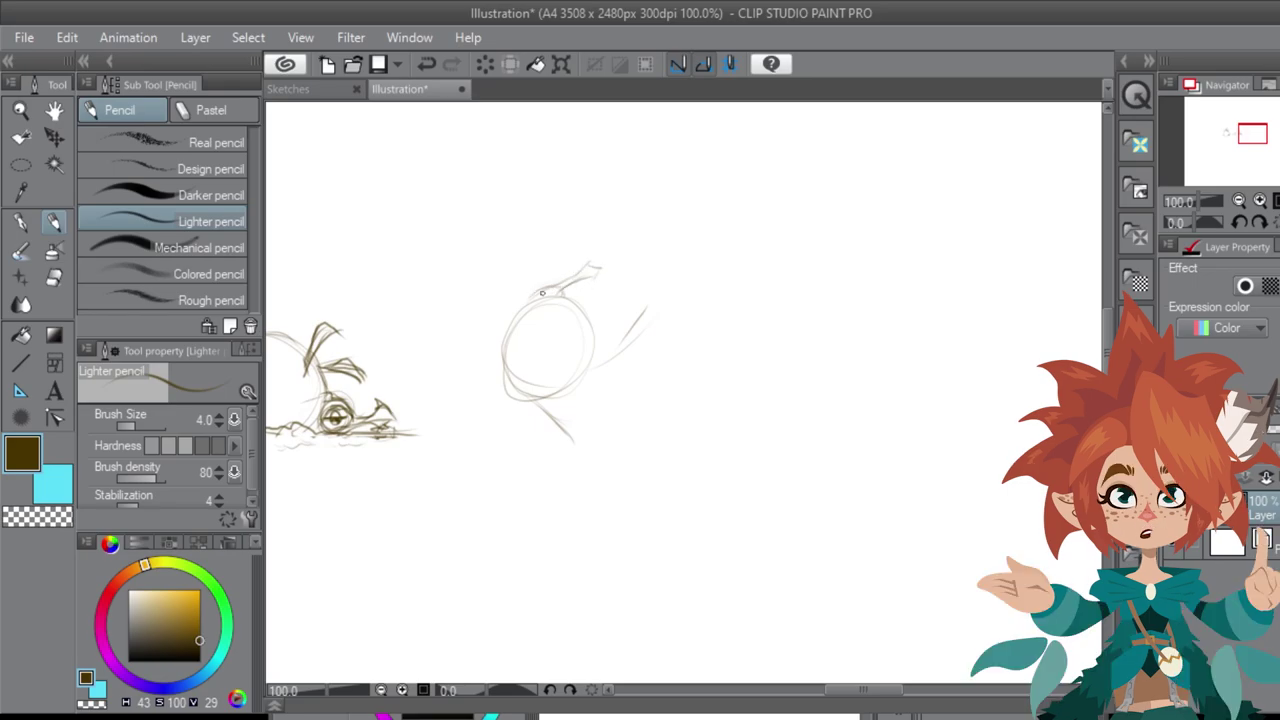
Step: Firm up the third bird's body outline and draw one leg standing with a foot and the other kicking outward
mouse_move(526, 299)
mouse_down()
mouse_move(568, 293)
mouse_move(513, 317)
mouse_move(600, 340)
mouse_up()
mouse_move(506, 346)
mouse_down()
mouse_move(545, 404)
mouse_move(599, 388)
mouse_move(623, 324)
mouse_move(598, 333)
mouse_move(616, 339)
mouse_move(592, 400)
mouse_up()
drag(606, 352, 656, 328)
drag(616, 348, 665, 335)
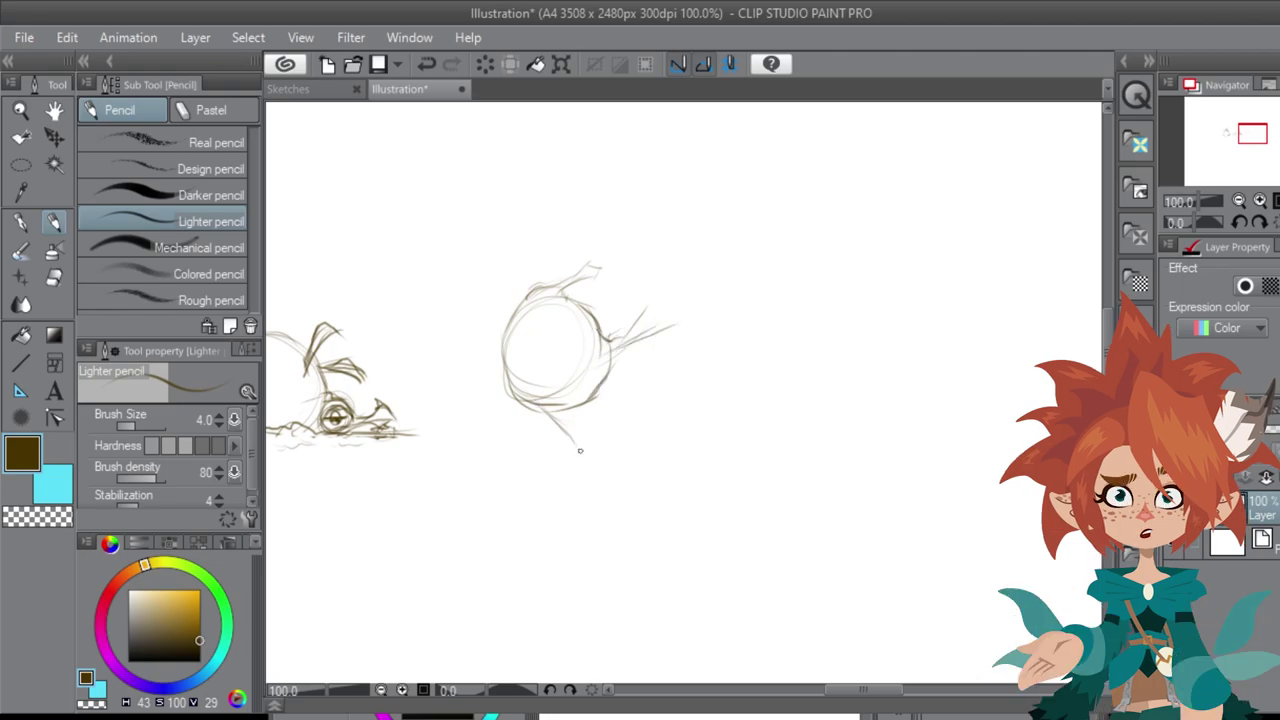
mouse_move(580, 450)
mouse_down()
mouse_move(568, 480)
mouse_move(586, 482)
mouse_move(560, 482)
mouse_up()
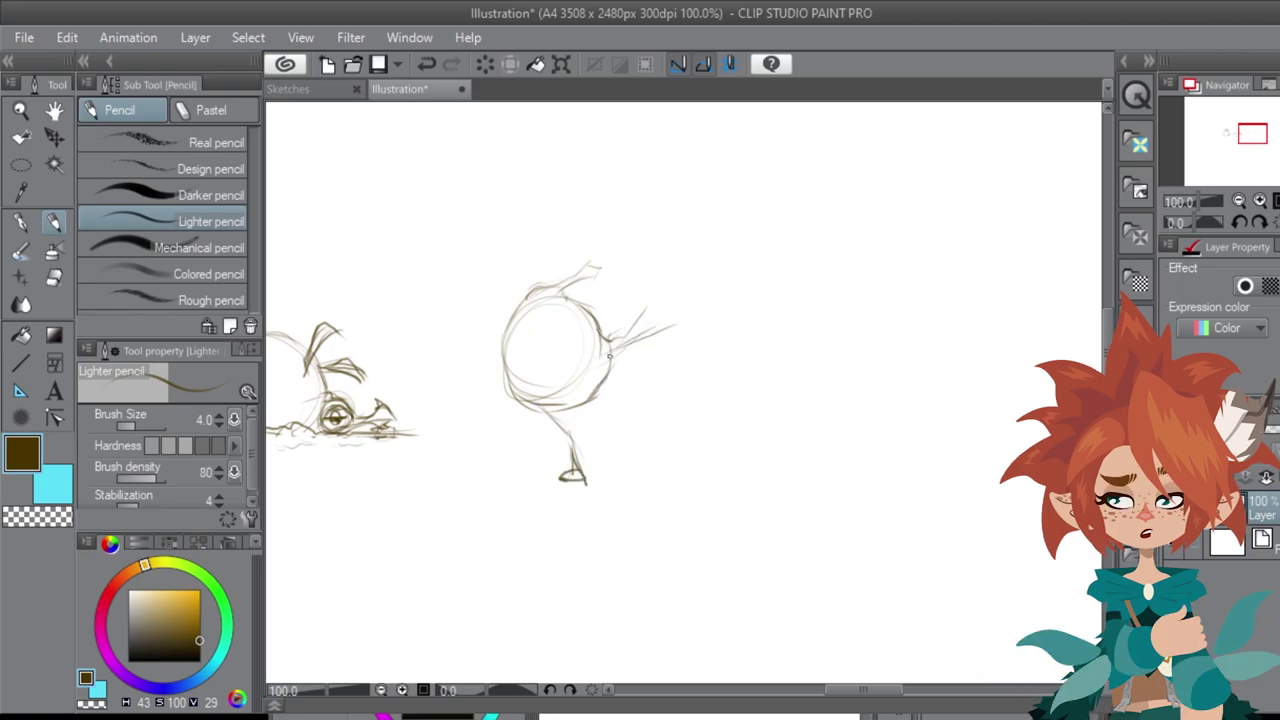
mouse_move(608, 355)
mouse_down()
mouse_move(736, 292)
mouse_move(596, 358)
mouse_up()
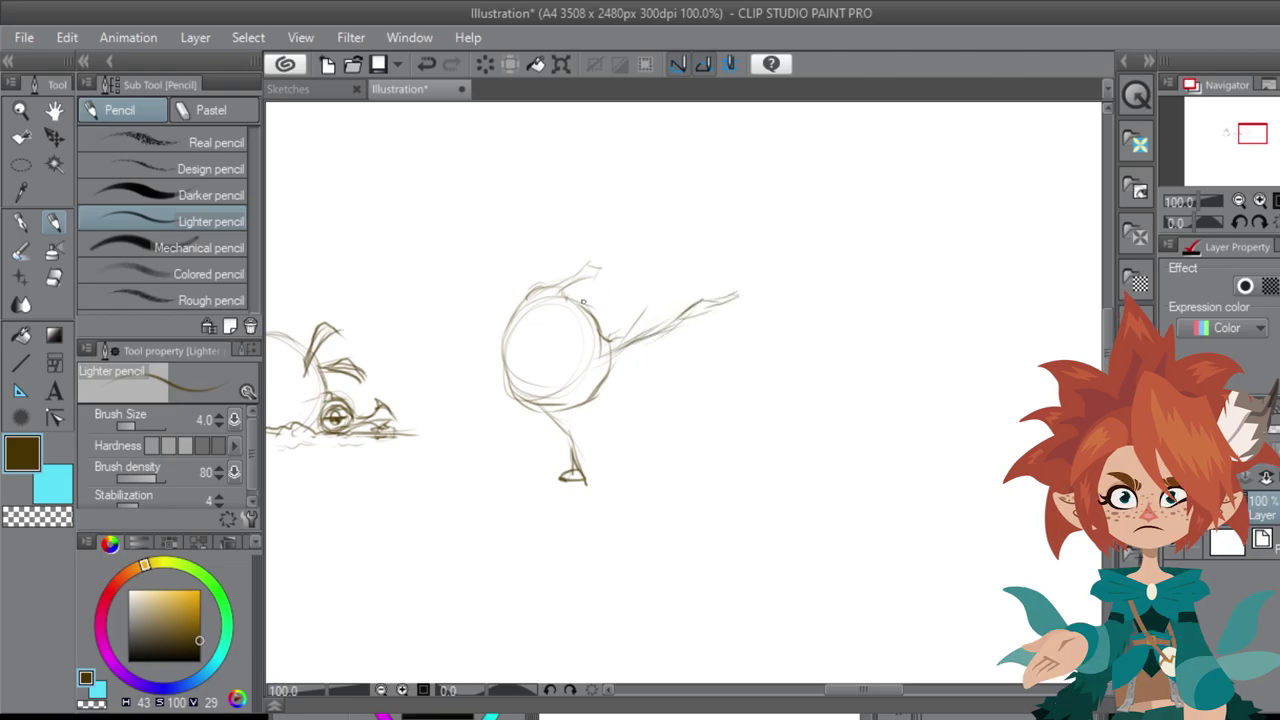
Step: Add small wings on both sides of the third bird and darken its kicking leg, head and body outline
mouse_move(588, 300)
mouse_down()
mouse_move(626, 270)
mouse_move(605, 294)
mouse_up()
mouse_move(504, 322)
mouse_down()
mouse_move(459, 330)
mouse_move(514, 338)
mouse_up()
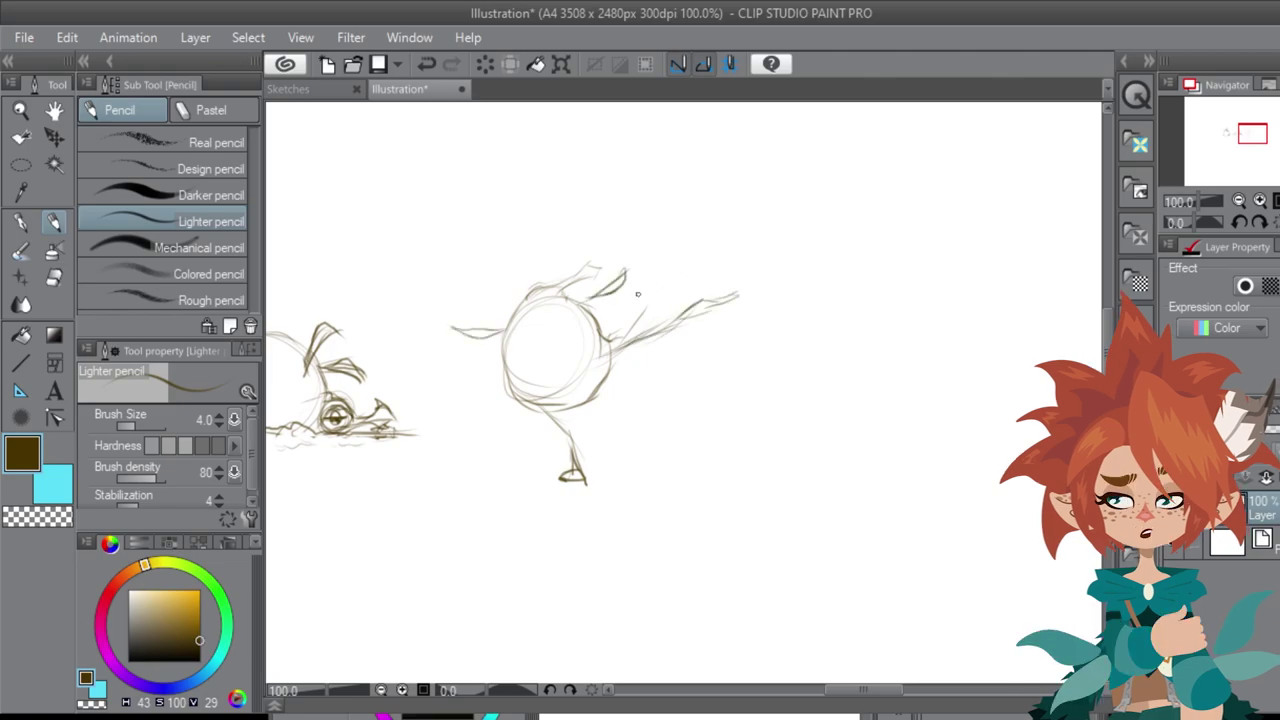
drag(610, 355, 700, 318)
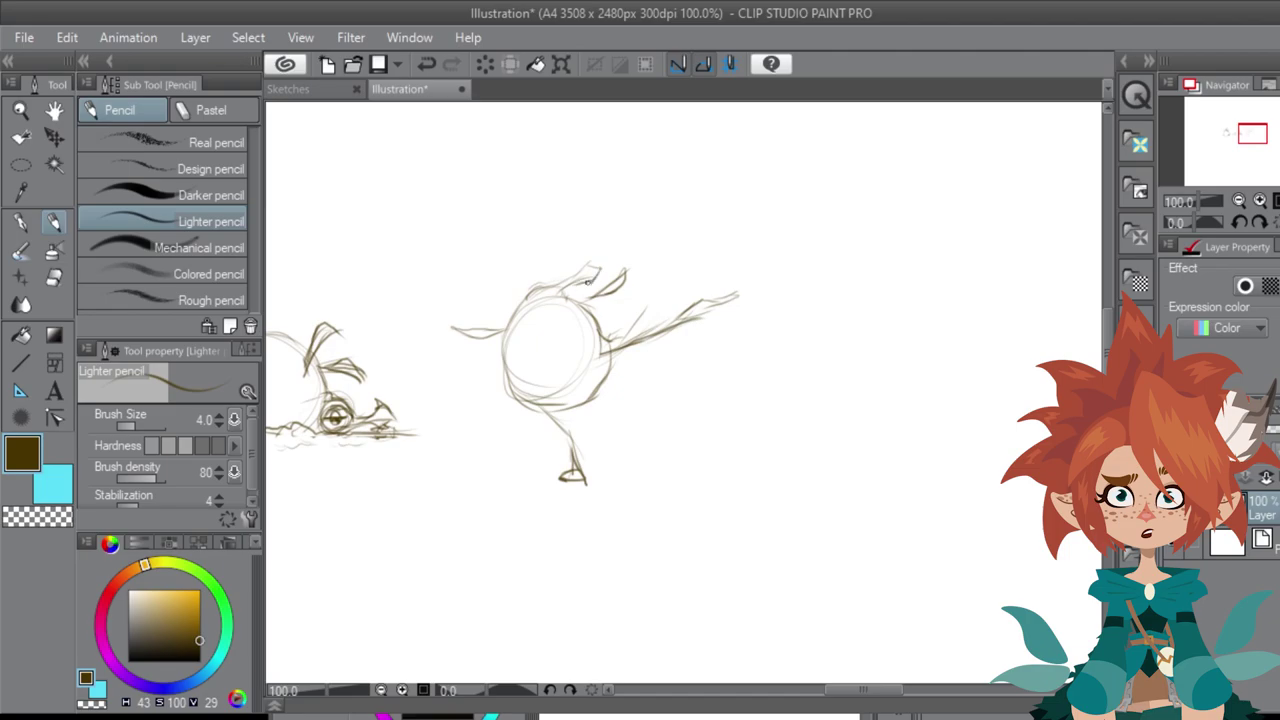
drag(587, 282, 545, 296)
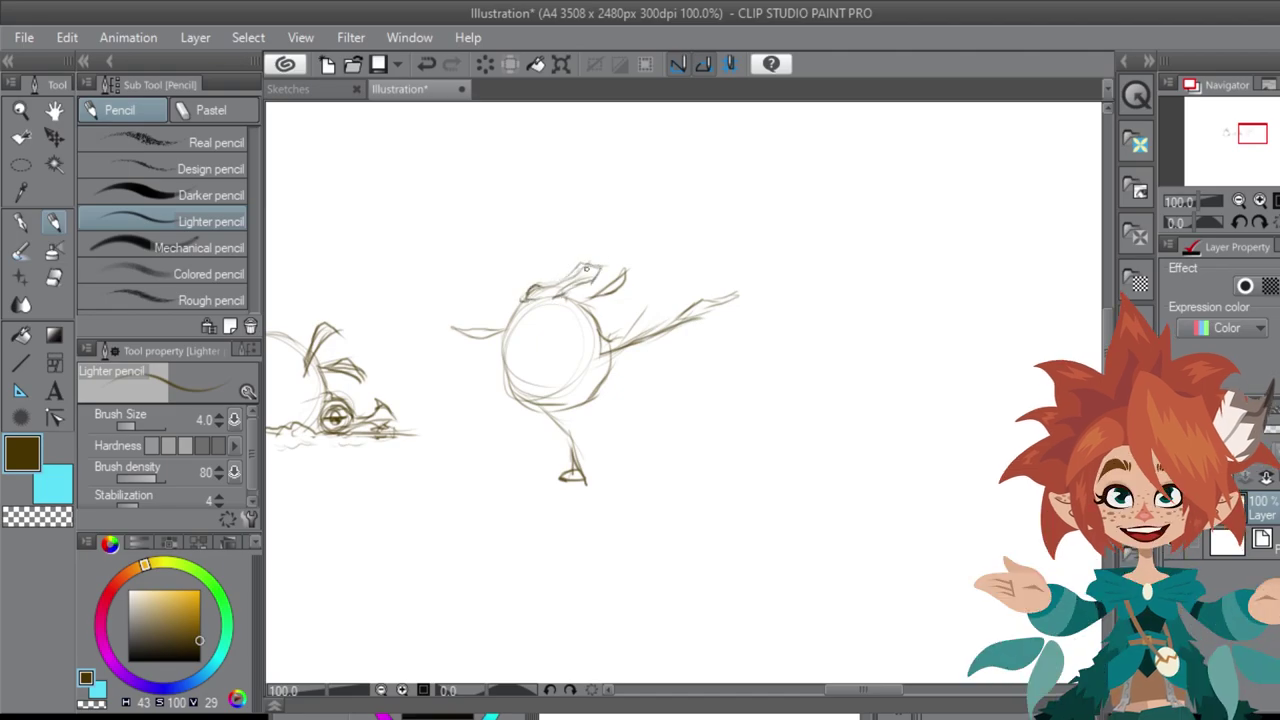
mouse_move(505, 368)
mouse_down()
mouse_move(550, 408)
mouse_move(582, 402)
mouse_up()
drag(597, 336, 603, 364)
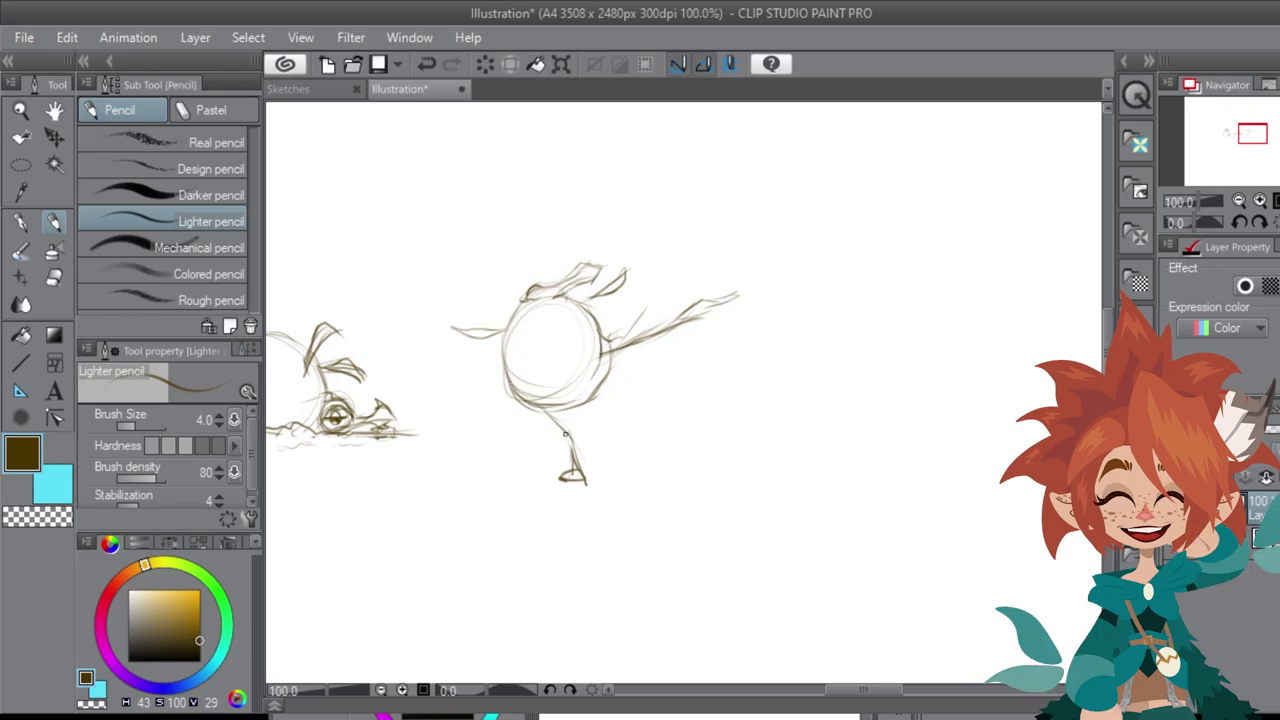
Step: Sketch a fourth bird's head and open beak in the blank space beyond the third bird
mouse_move(565, 433)
mouse_down()
mouse_move(572, 488)
mouse_move(353, 393)
mouse_move(420, 546)
mouse_up()
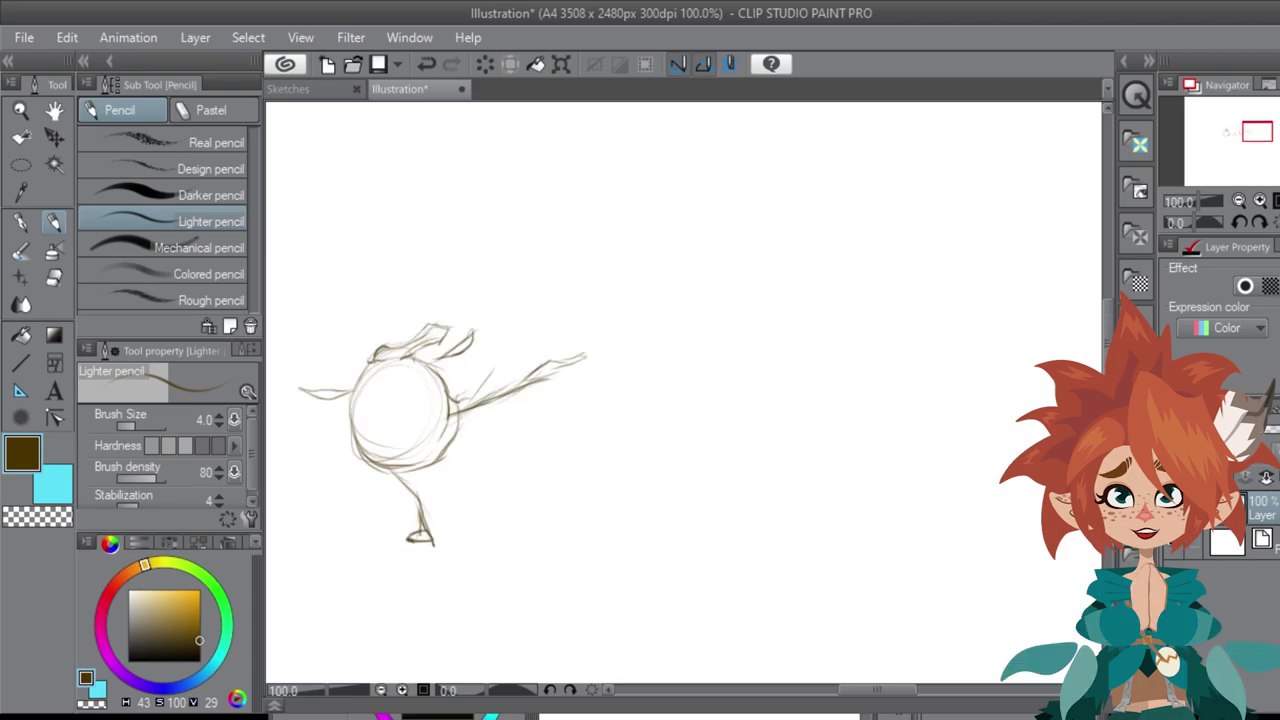
drag(678, 338, 780, 358)
mouse_move(684, 336)
mouse_down()
mouse_move(669, 347)
mouse_move(626, 303)
mouse_move(660, 340)
mouse_up()
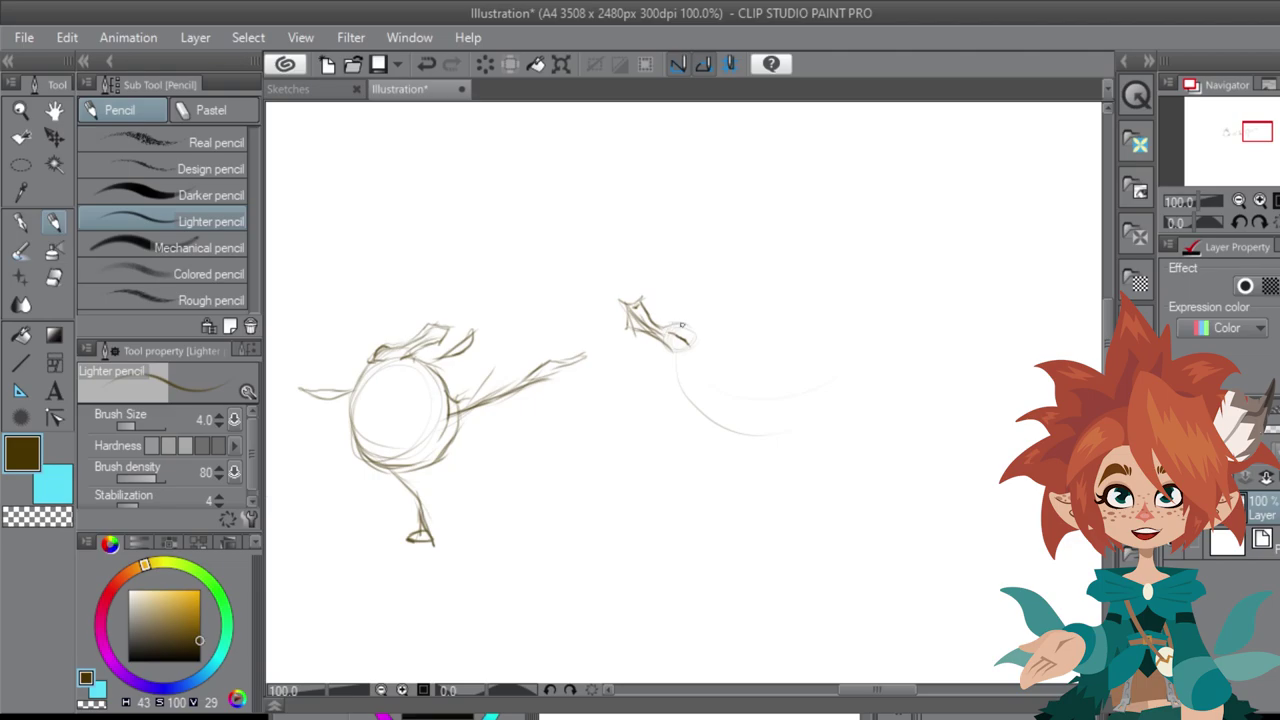
mouse_move(672, 340)
mouse_down()
mouse_move(648, 444)
mouse_move(660, 468)
mouse_move(774, 440)
mouse_move(727, 467)
mouse_up()
drag(719, 323, 818, 356)
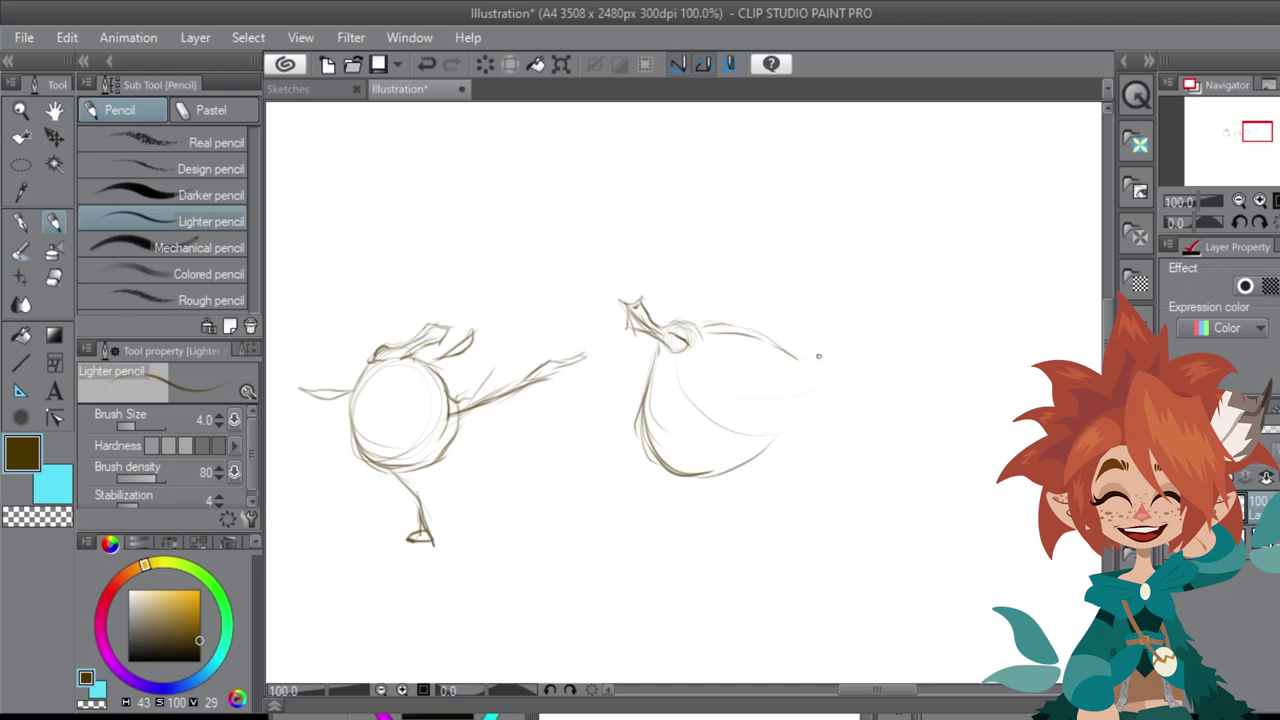
drag(648, 381, 712, 465)
mouse_move(631, 420)
mouse_down()
mouse_move(646, 446)
mouse_move(802, 435)
mouse_up()
mouse_move(907, 440)
mouse_down()
mouse_move(780, 380)
mouse_move(694, 466)
mouse_up()
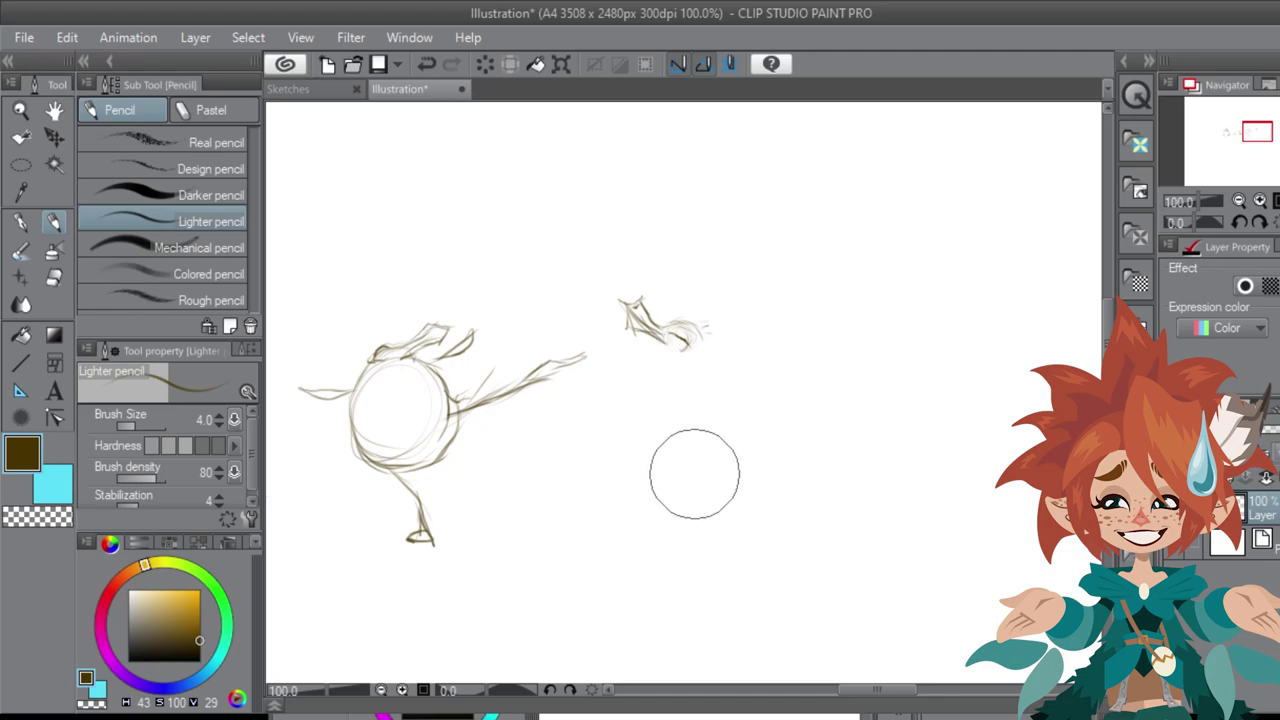
Step: Redraw the fourth bird's body below its head and add its legs
mouse_move(669, 384)
mouse_down()
mouse_move(666, 355)
mouse_move(724, 474)
mouse_up()
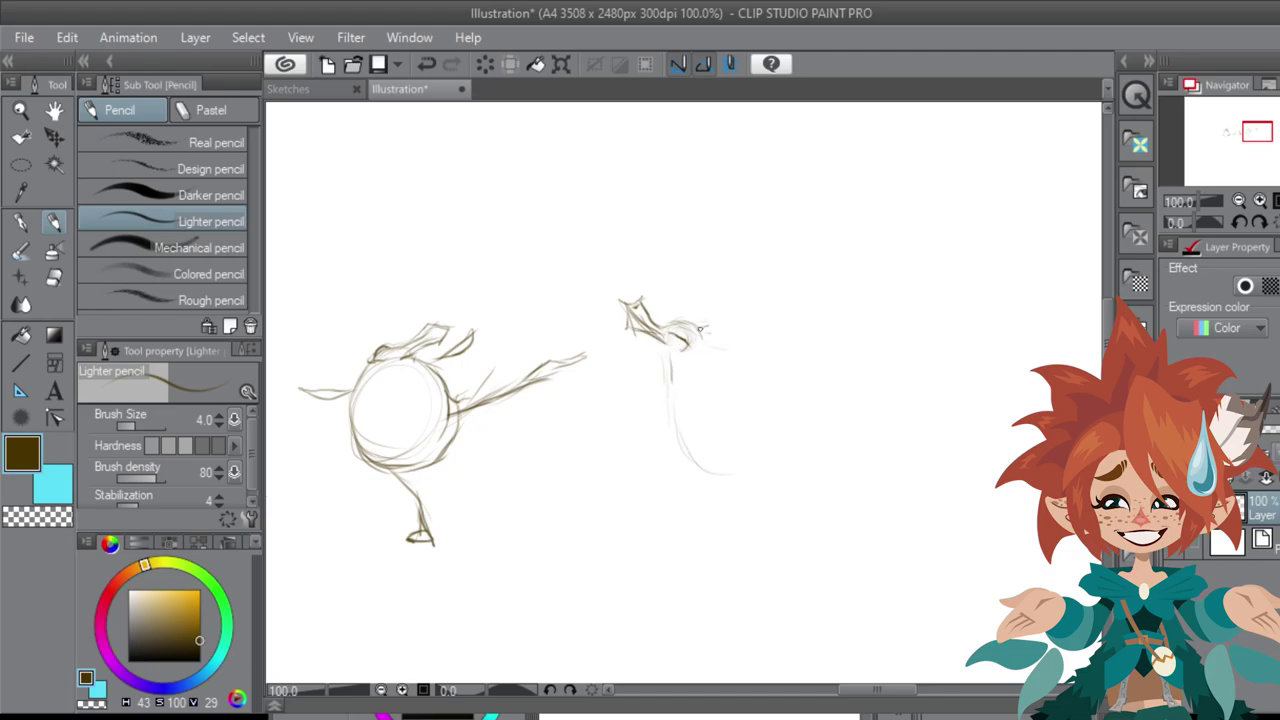
mouse_move(694, 334)
mouse_down()
mouse_move(720, 329)
mouse_move(822, 380)
mouse_move(836, 324)
mouse_move(832, 368)
mouse_up()
drag(668, 372, 820, 430)
drag(828, 384, 804, 455)
mouse_move(730, 484)
mouse_down()
mouse_move(774, 526)
mouse_move(766, 552)
mouse_move(708, 574)
mouse_move(746, 604)
mouse_up()
mouse_move(746, 578)
mouse_down()
mouse_move(736, 606)
mouse_move(746, 552)
mouse_move(773, 530)
mouse_up()
mouse_move(716, 576)
mouse_down()
mouse_move(709, 594)
mouse_move(737, 557)
mouse_move(745, 570)
mouse_move(720, 602)
mouse_up()
mouse_move(834, 390)
mouse_down()
mouse_move(934, 310)
mouse_move(914, 323)
mouse_up()
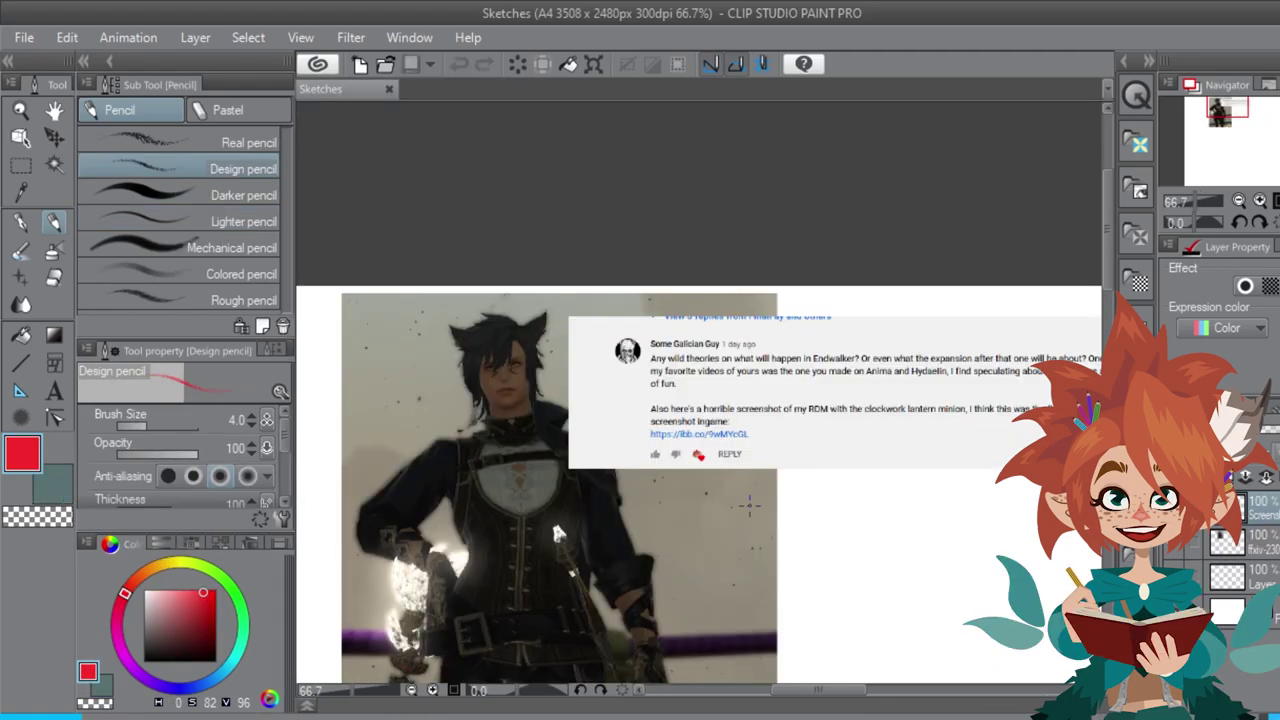
Step: In the Sketches document, sketch a character's head circle, jaw, pointed ear and curved eye guideline beside the reference screenshot
scroll(891, 347, down, 5)
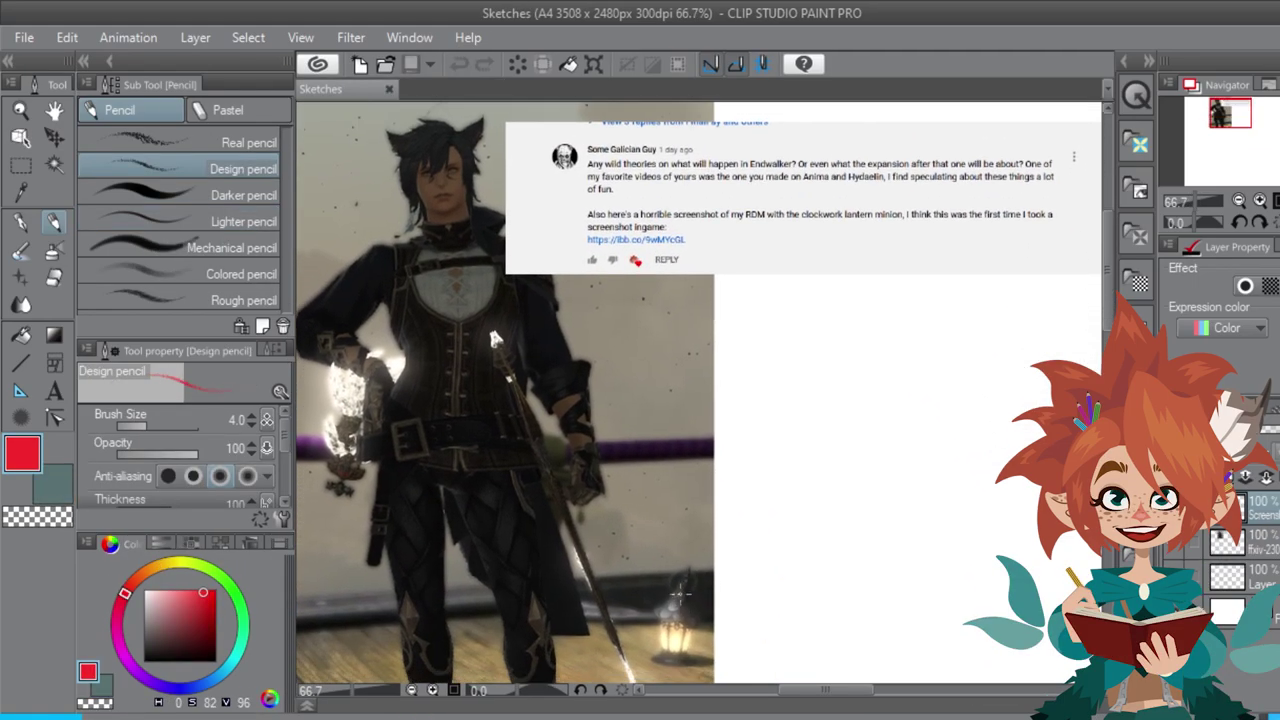
mouse_move(868, 412)
mouse_down()
mouse_move(954, 406)
mouse_move(914, 486)
mouse_move(857, 430)
mouse_up()
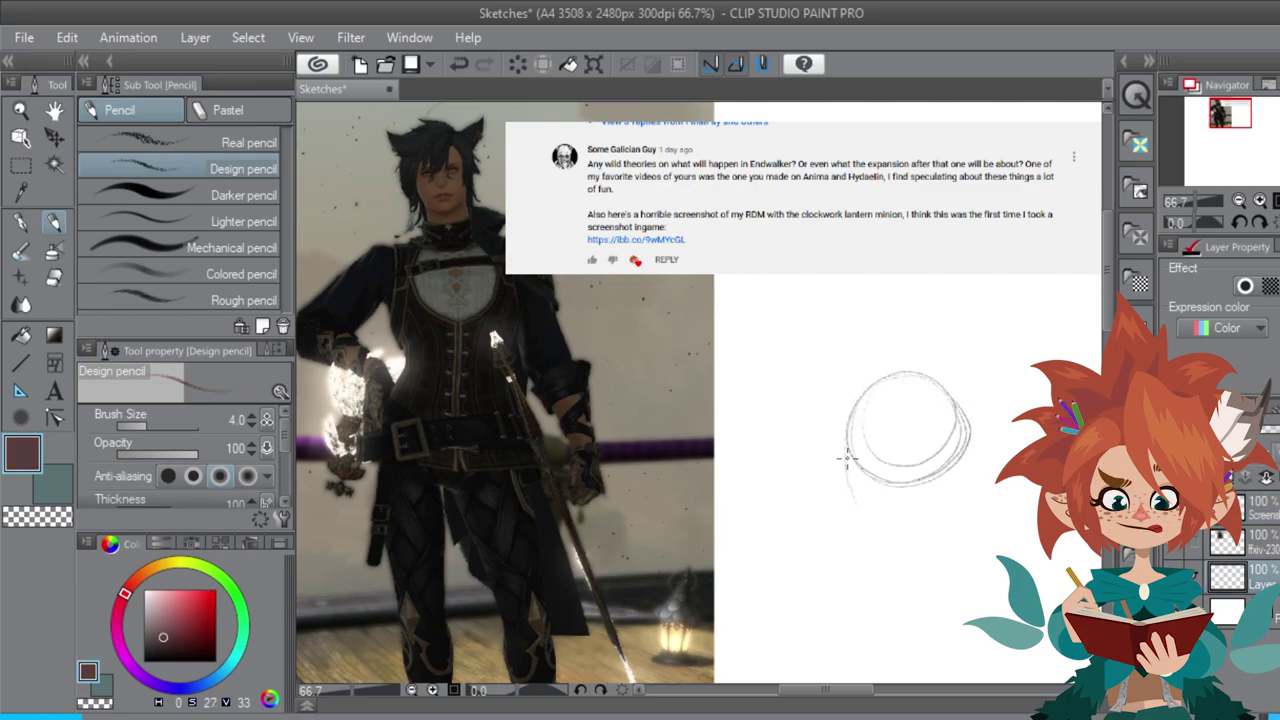
drag(893, 538, 950, 514)
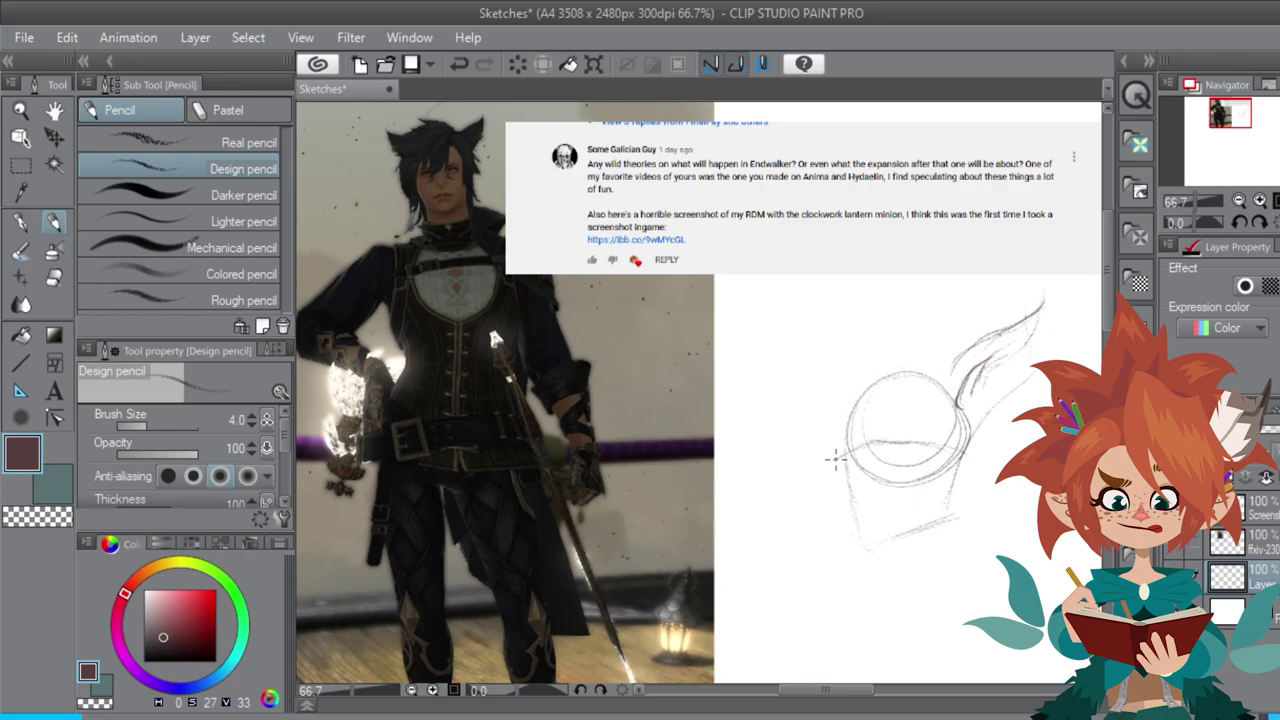
mouse_move(835, 459)
mouse_down()
mouse_move(946, 445)
mouse_move(955, 474)
mouse_up()
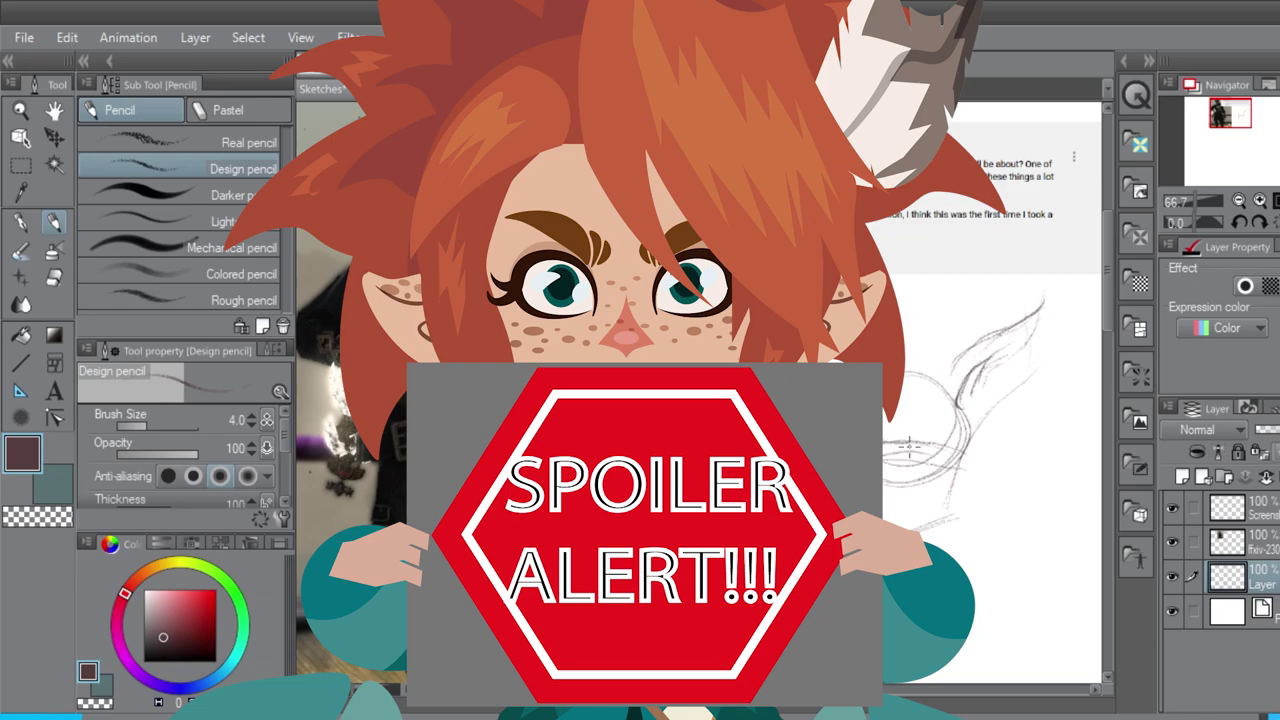
Step: Sketch the character's face profile, eyes, nose and mouth, and rough in the swept fringe
mouse_move(909, 443)
mouse_down()
mouse_move(884, 462)
mouse_move(865, 547)
mouse_up()
drag(865, 547, 912, 537)
mouse_move(864, 514)
mouse_down()
mouse_move(905, 502)
mouse_move(882, 513)
mouse_up()
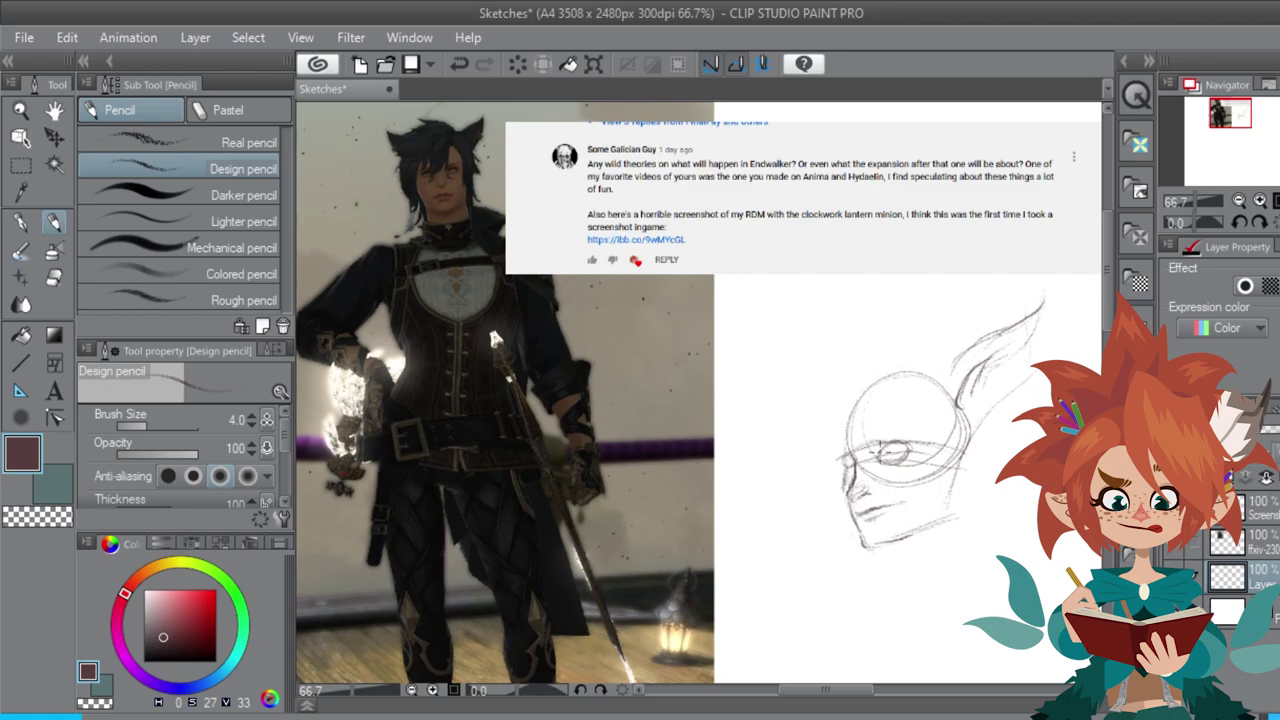
mouse_move(876, 456)
mouse_down()
mouse_move(916, 450)
mouse_move(896, 418)
mouse_move(926, 414)
mouse_up()
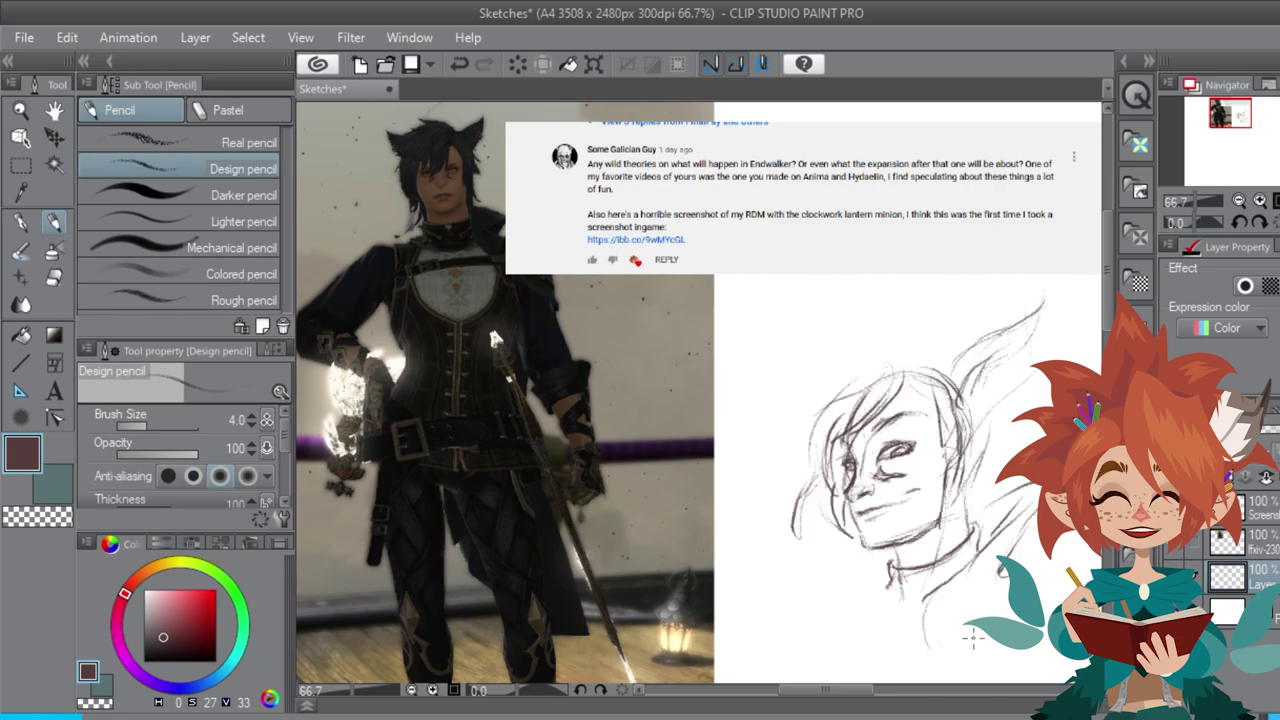
Step: Sketch the character's collar, shoulders and upper body, including the scale-patterned sleeve and the arm below it
mouse_move(973, 637)
mouse_down()
mouse_move(886, 646)
mouse_move(913, 655)
mouse_up()
drag(882, 608, 838, 673)
mouse_move(894, 578)
mouse_down()
mouse_move(880, 594)
mouse_move(936, 591)
mouse_move(918, 612)
mouse_up()
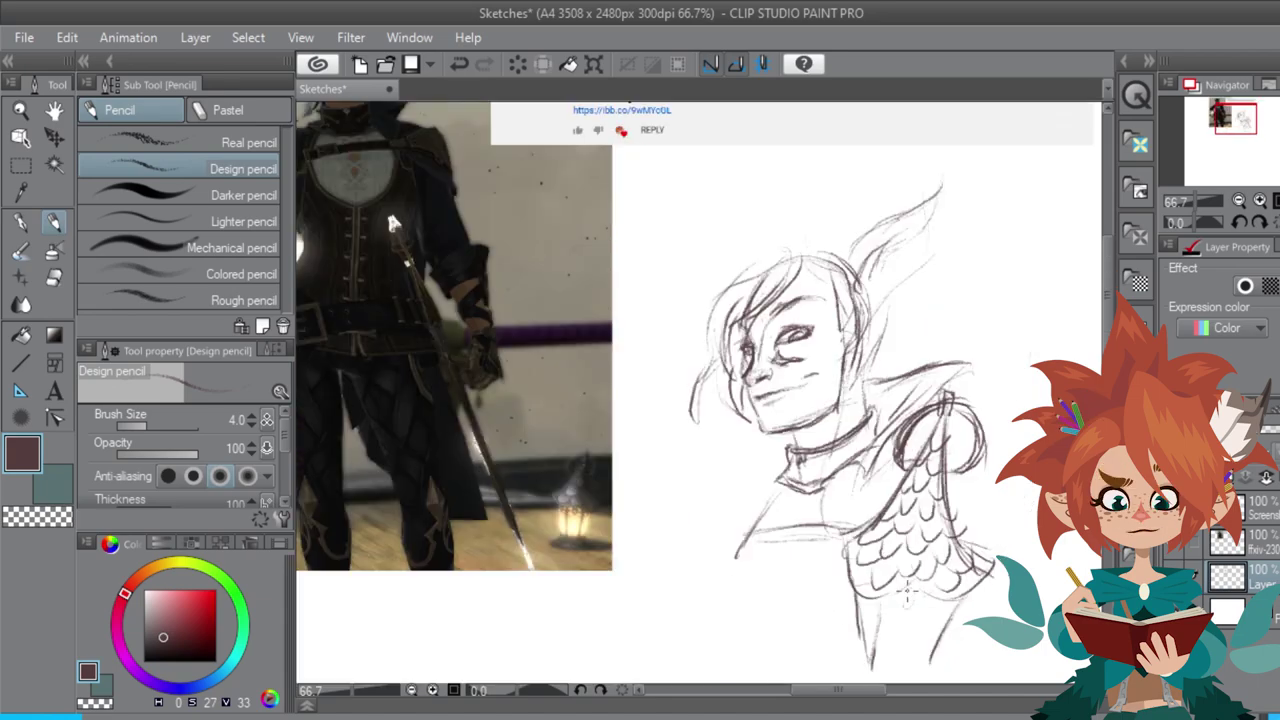
mouse_move(900, 582)
mouse_down()
mouse_move(925, 595)
mouse_move(868, 618)
mouse_move(872, 648)
mouse_up()
mouse_move(936, 602)
mouse_down()
mouse_move(904, 684)
mouse_move(930, 614)
mouse_up()
drag(912, 670, 908, 680)
Step: Sketch the character's spiky hair across the top of the head and define both cat ears
scroll(910, 675, down, 2)
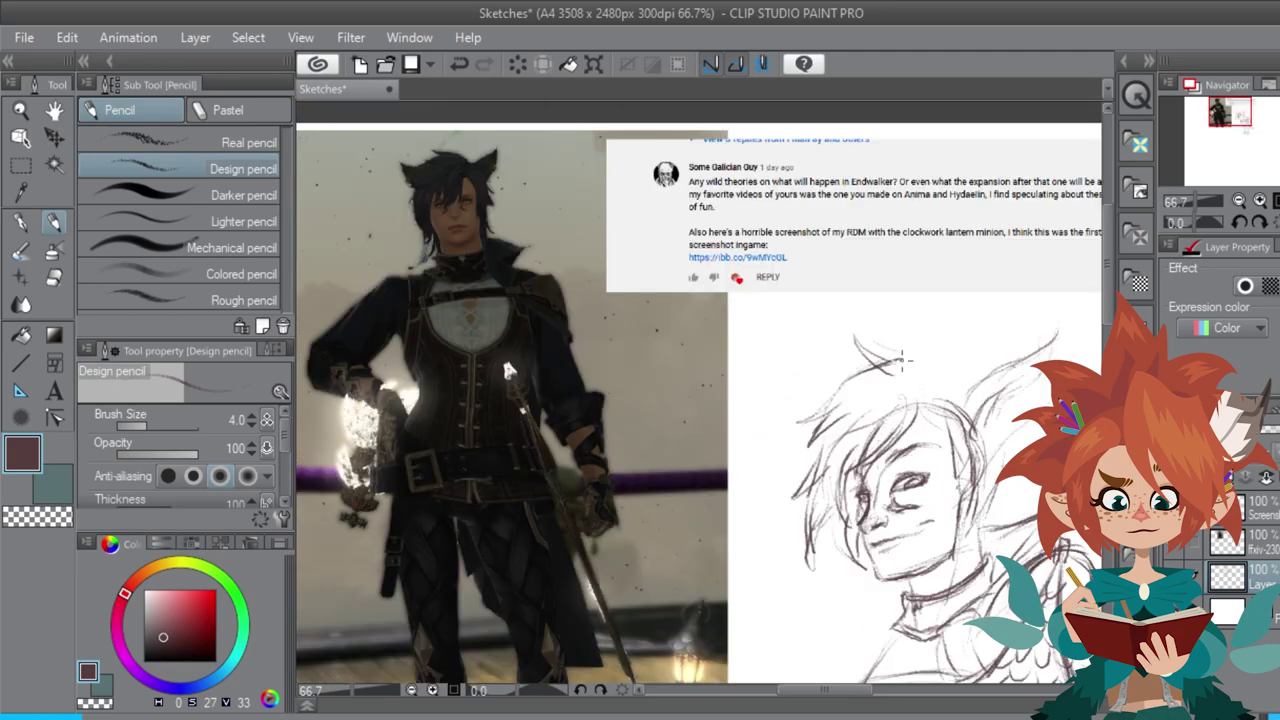
mouse_move(870, 350)
mouse_down()
mouse_move(915, 360)
mouse_move(930, 380)
mouse_move(905, 400)
mouse_move(953, 365)
mouse_up()
drag(921, 409, 900, 440)
drag(830, 395, 985, 335)
drag(845, 328, 830, 362)
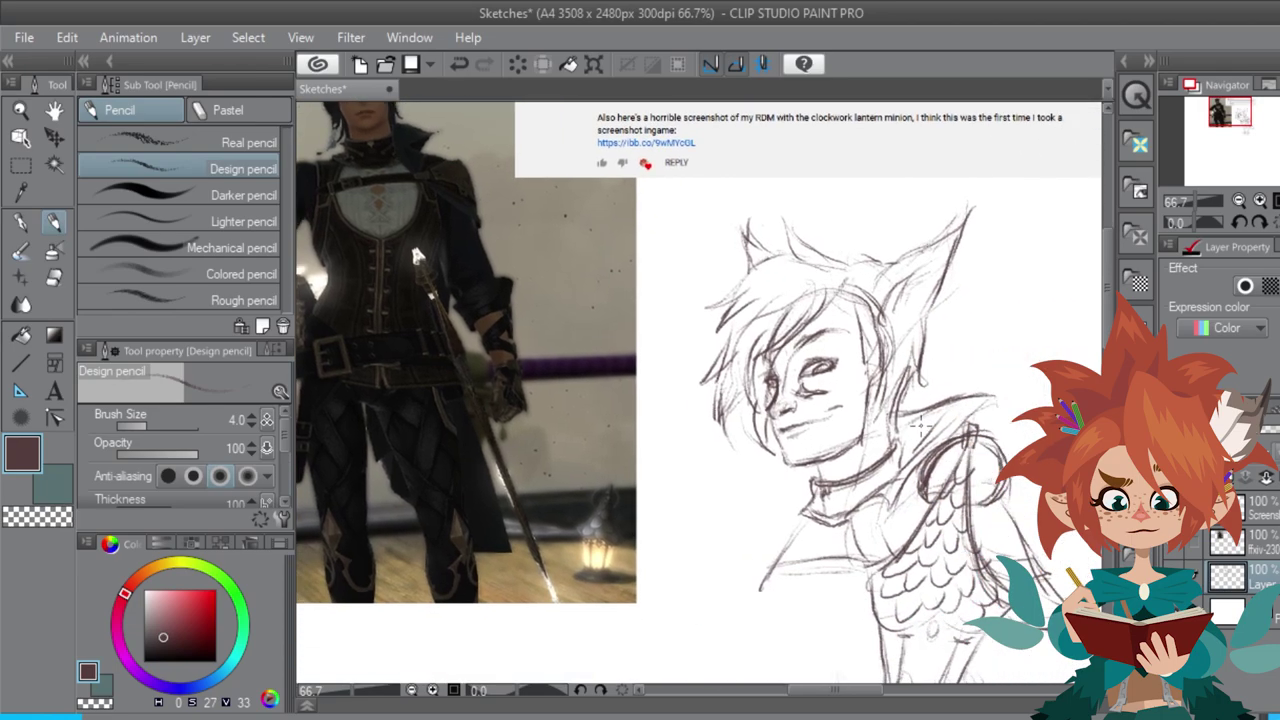
Step: Sketch a thin braid with diamond-shaped beads hanging below the character's fringe, and add the laced chest opening
drag(880, 439, 919, 469)
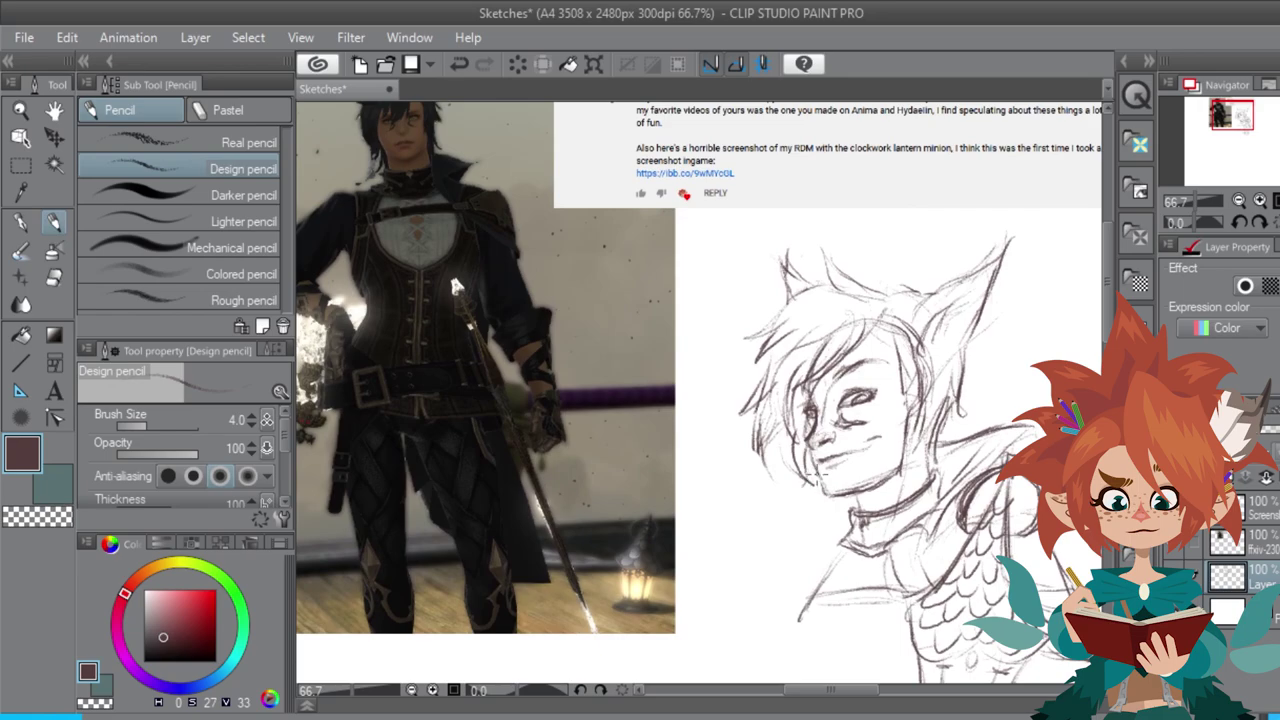
mouse_move(819, 473)
mouse_down()
mouse_move(800, 484)
mouse_move(785, 530)
mouse_up()
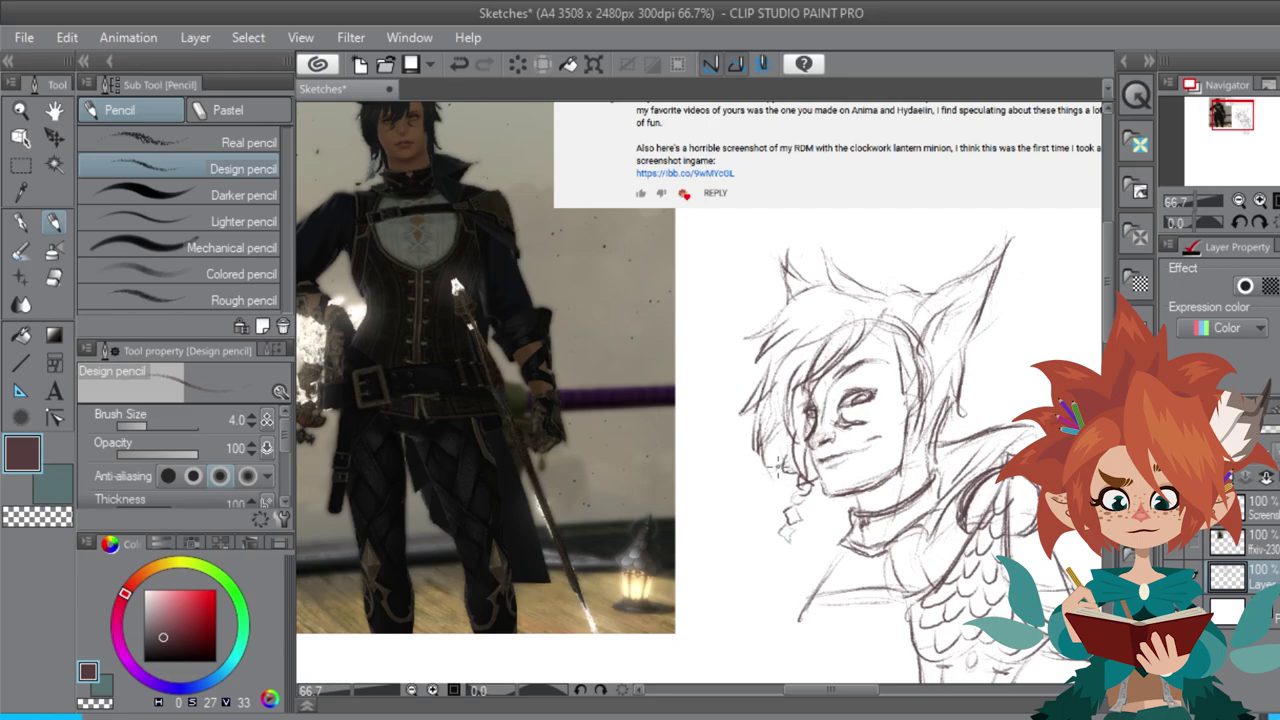
drag(778, 463, 765, 513)
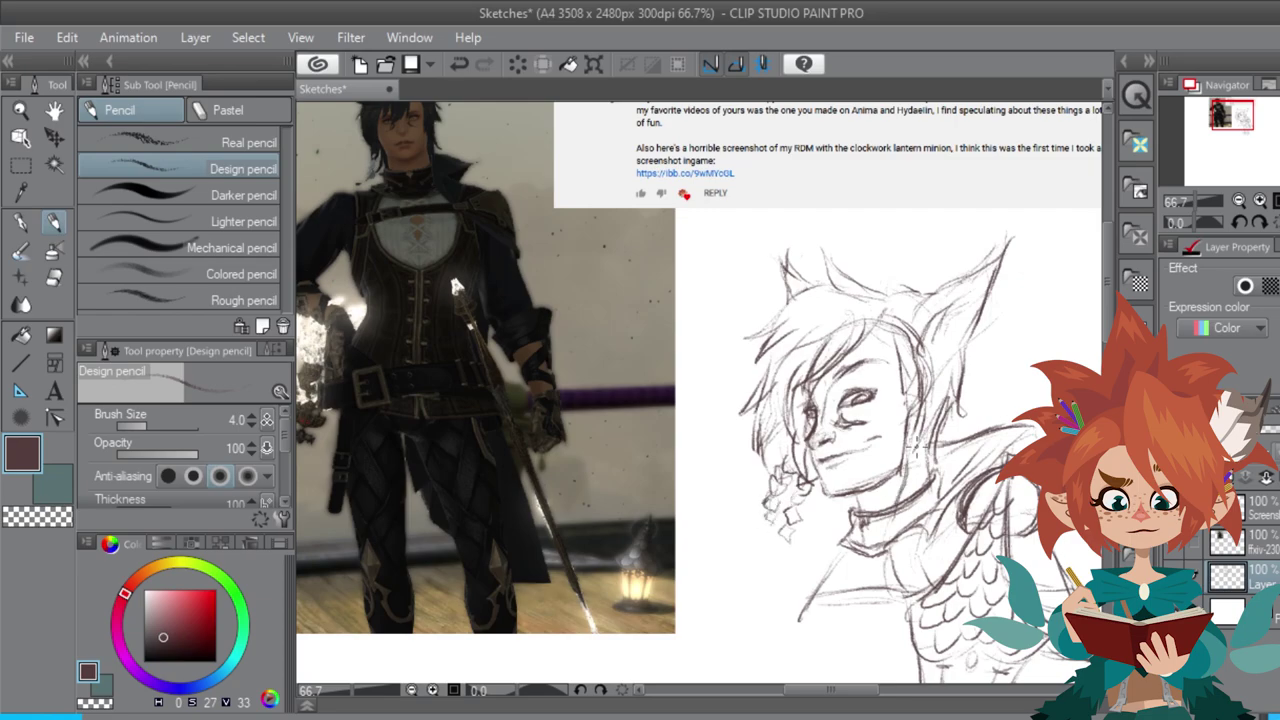
mouse_move(878, 487)
mouse_down()
mouse_move(862, 494)
mouse_move(842, 468)
mouse_up()
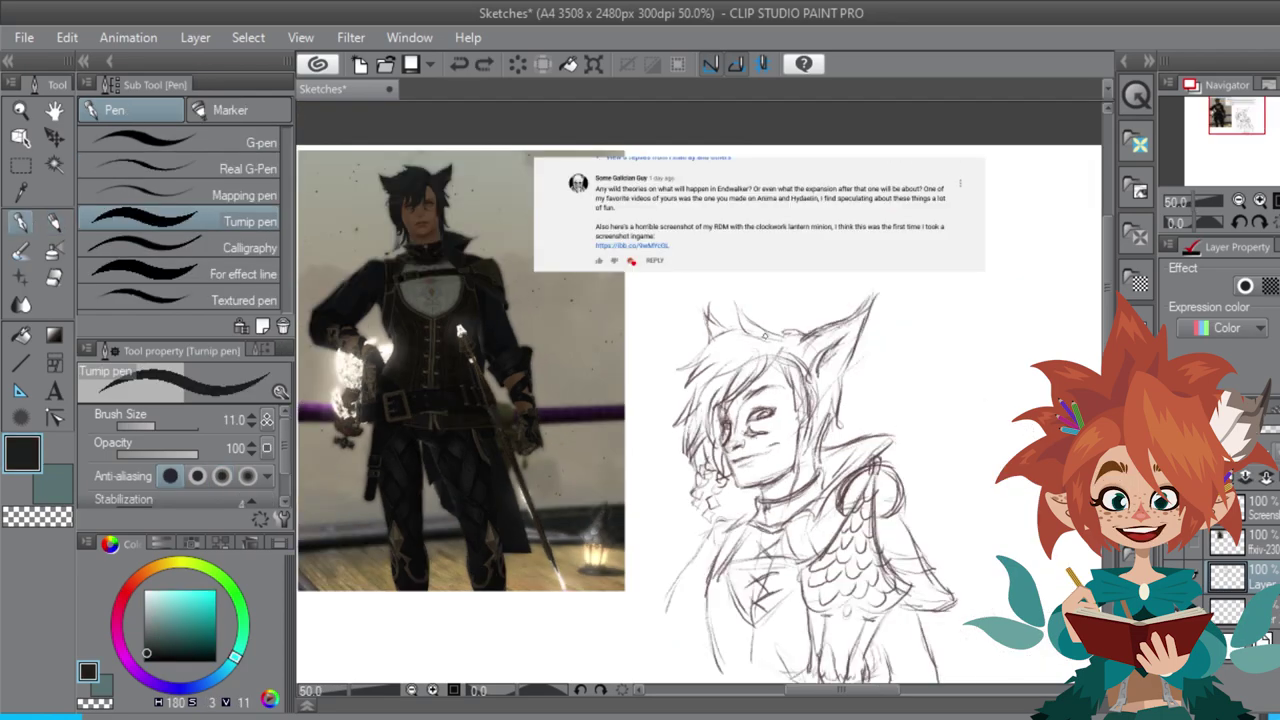
mouse_move(736, 308)
mouse_down()
mouse_move(758, 340)
mouse_move(740, 312)
mouse_move(784, 340)
mouse_move(760, 352)
mouse_up()
key(ctrl+z)
key(ctrl+z)
key(ctrl+z)
key(ctrl+z)
key(ctrl+z)
drag(151, 642, 152, 645)
mouse_move(765, 350)
mouse_down()
mouse_move(734, 396)
mouse_move(716, 400)
mouse_move(692, 362)
mouse_move(686, 388)
mouse_up()
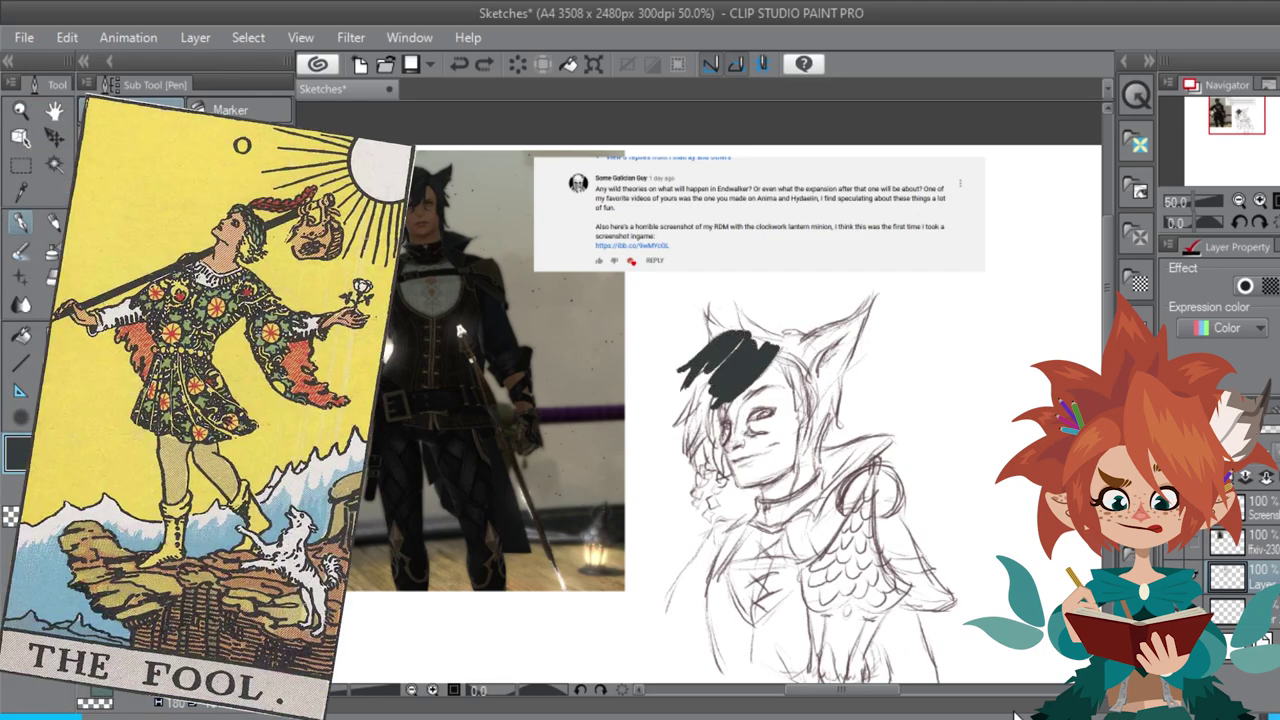
key(ctrl+z)
key(ctrl+z)
key(ctrl+z)
click(460, 330)
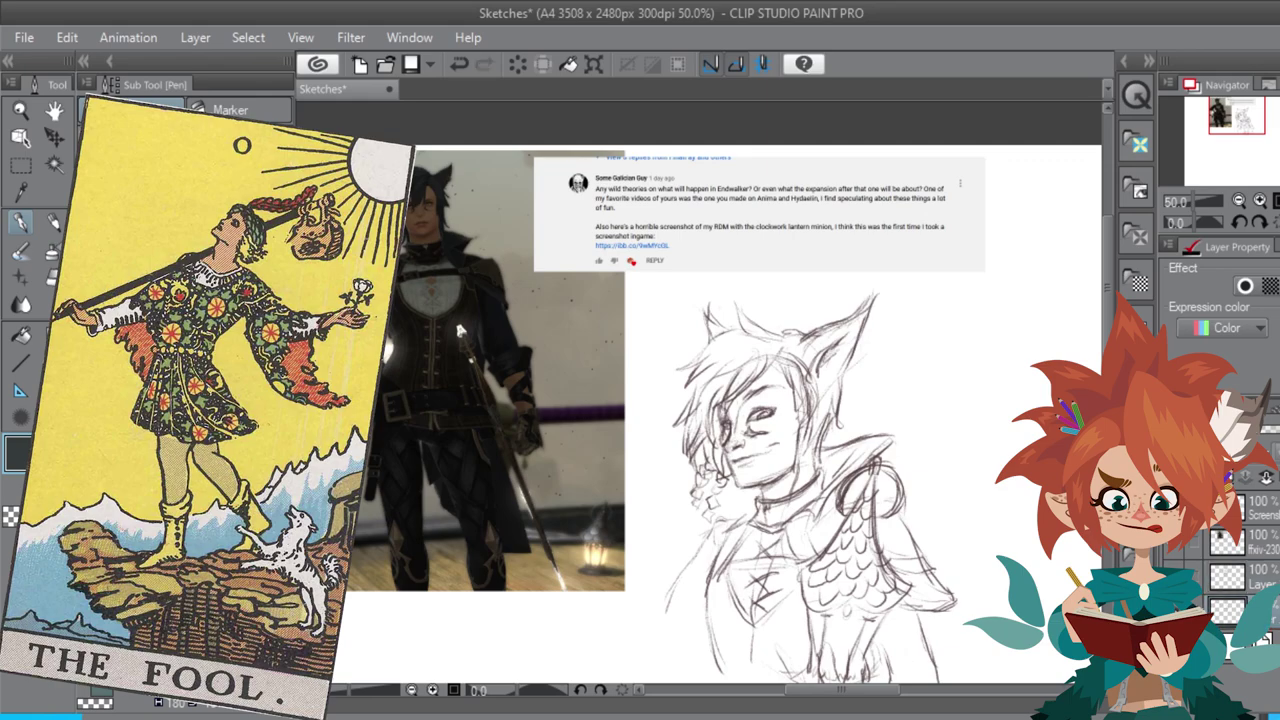
Step: Block in the cat-eared character's hair, braid and ears with dark blue-grey on another layer, using the Turnip pen
click(1262, 577)
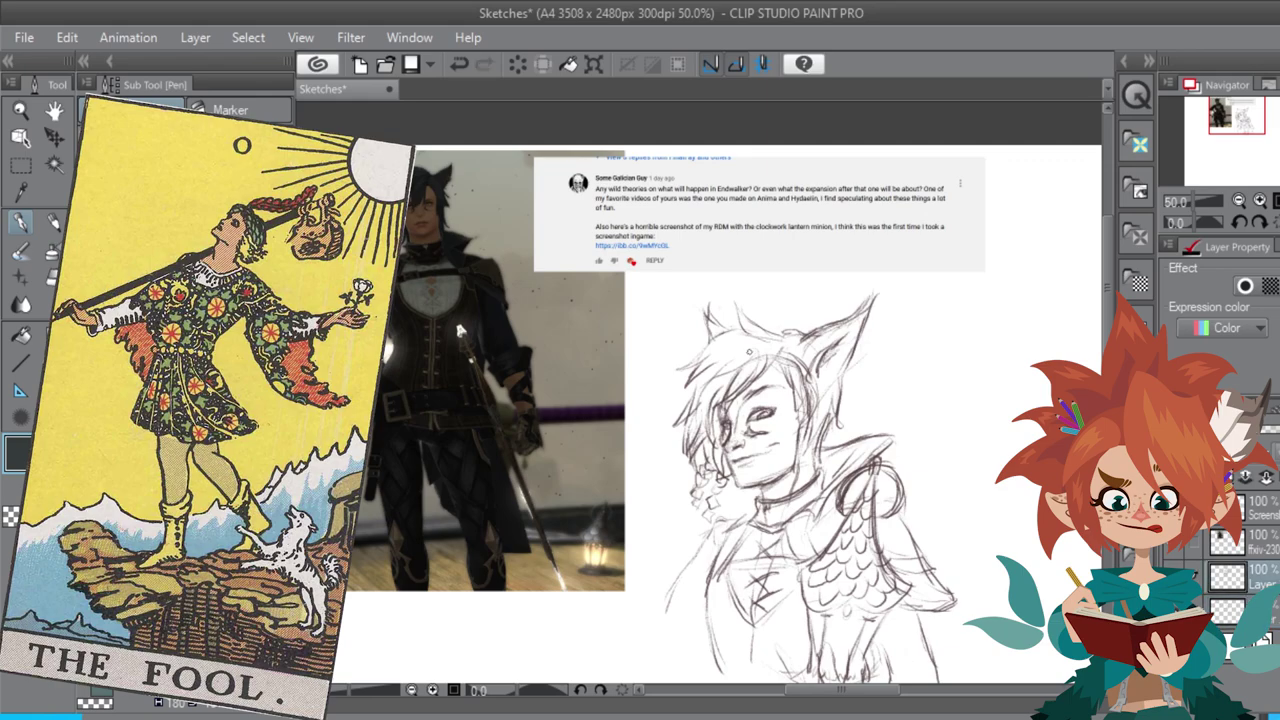
mouse_move(740, 360)
mouse_down()
mouse_move(772, 356)
mouse_move(722, 398)
mouse_move(735, 385)
mouse_move(712, 382)
mouse_move(737, 380)
mouse_move(728, 395)
mouse_move(782, 347)
mouse_move(745, 405)
mouse_up()
drag(776, 340, 814, 440)
drag(806, 374, 804, 438)
drag(800, 346, 812, 378)
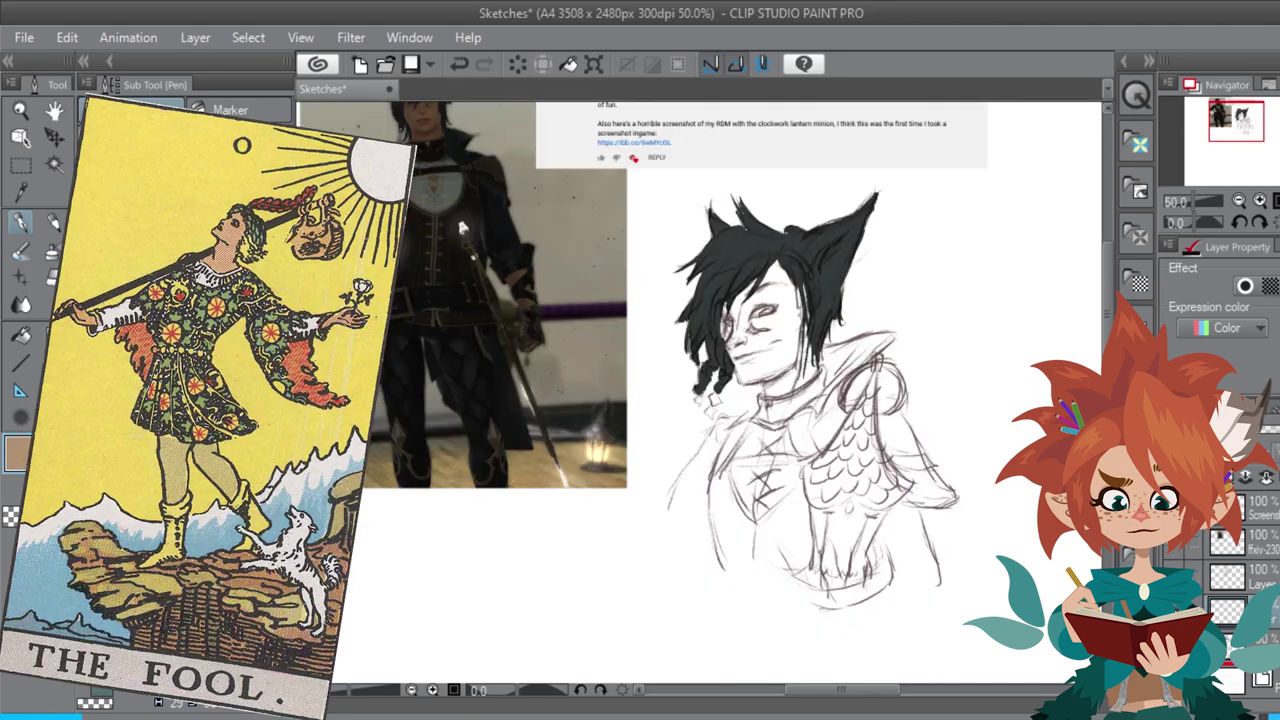
Step: Block in the character's brown skin, green eye and dark brown collar and vest with flat colours
mouse_move(762, 272)
mouse_down()
mouse_move(724, 306)
mouse_move(741, 374)
mouse_move(761, 378)
mouse_move(790, 349)
mouse_move(795, 328)
mouse_move(771, 300)
mouse_move(741, 334)
mouse_move(790, 324)
mouse_up()
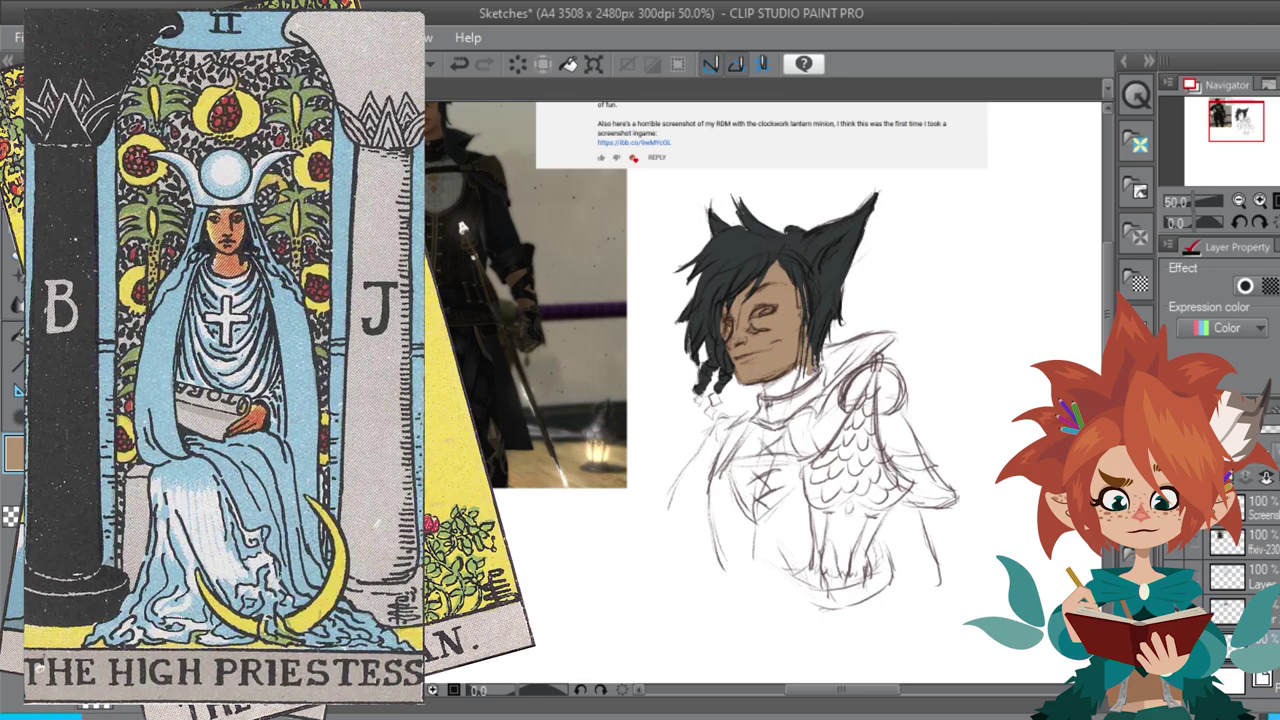
scroll(790, 343, up, 4)
mouse_move(725, 260)
mouse_down()
mouse_move(708, 274)
mouse_move(740, 258)
mouse_up()
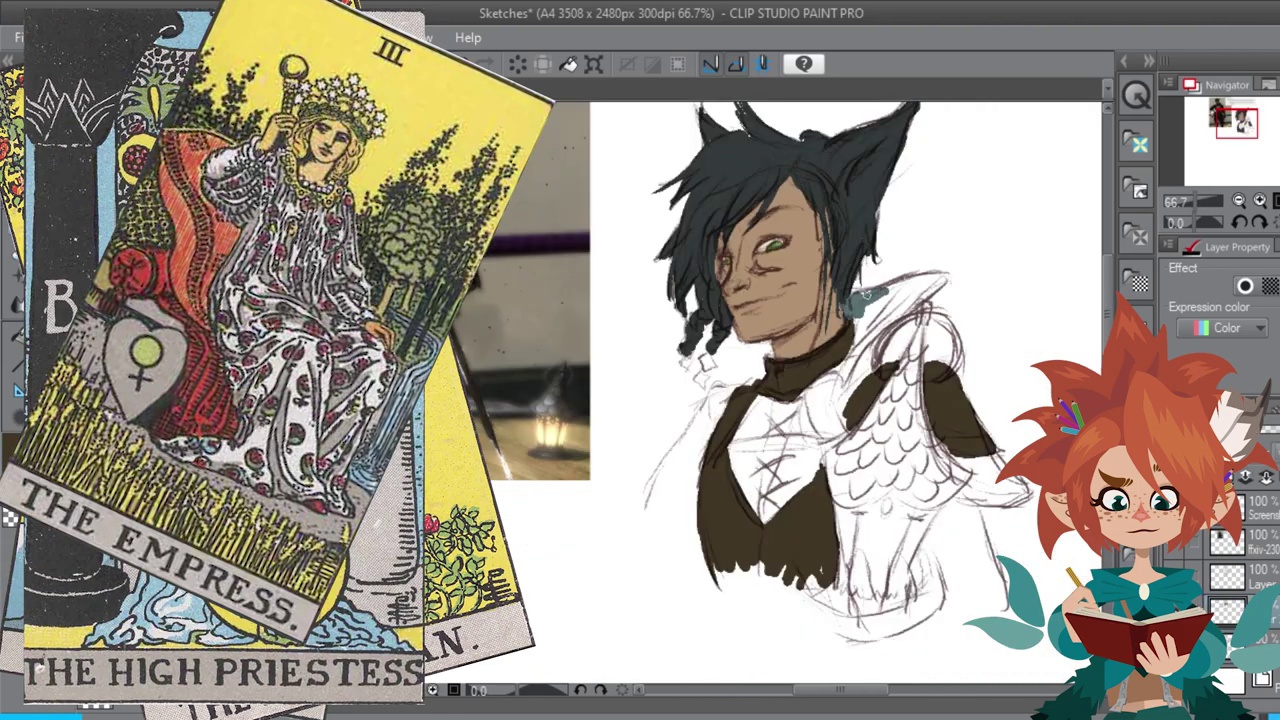
Step: Colour the teal collar, blue sleeves and hand-held lantern, giving the lantern a dark grey roof and ring and glowing yellow glass
mouse_move(866, 295)
mouse_down()
mouse_move(918, 278)
mouse_move(902, 308)
mouse_move(941, 276)
mouse_move(846, 373)
mouse_move(874, 306)
mouse_move(858, 313)
mouse_move(878, 303)
mouse_move(818, 384)
mouse_move(814, 413)
mouse_move(869, 349)
mouse_move(838, 416)
mouse_move(818, 415)
mouse_move(848, 430)
mouse_up()
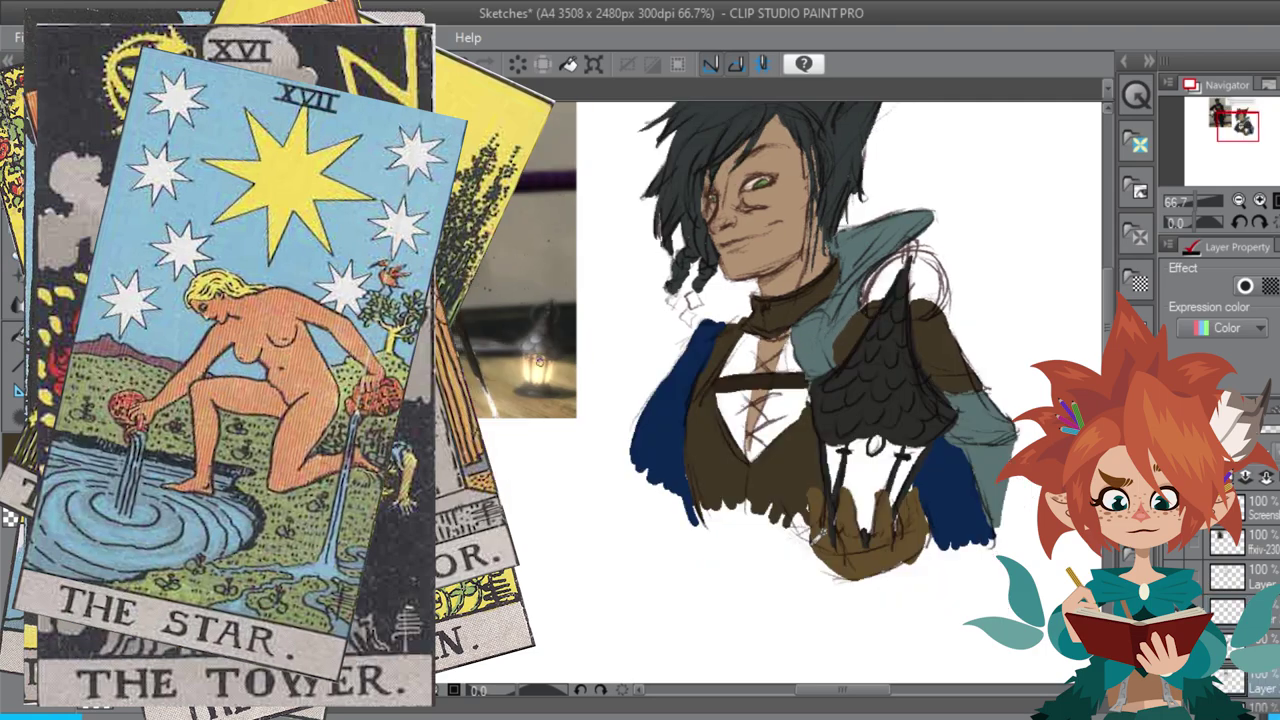
mouse_move(863, 447)
mouse_down()
mouse_move(858, 474)
mouse_move(849, 446)
mouse_move(827, 442)
mouse_move(840, 518)
mouse_move(870, 442)
mouse_move(882, 478)
mouse_move(910, 458)
mouse_move(894, 490)
mouse_up()
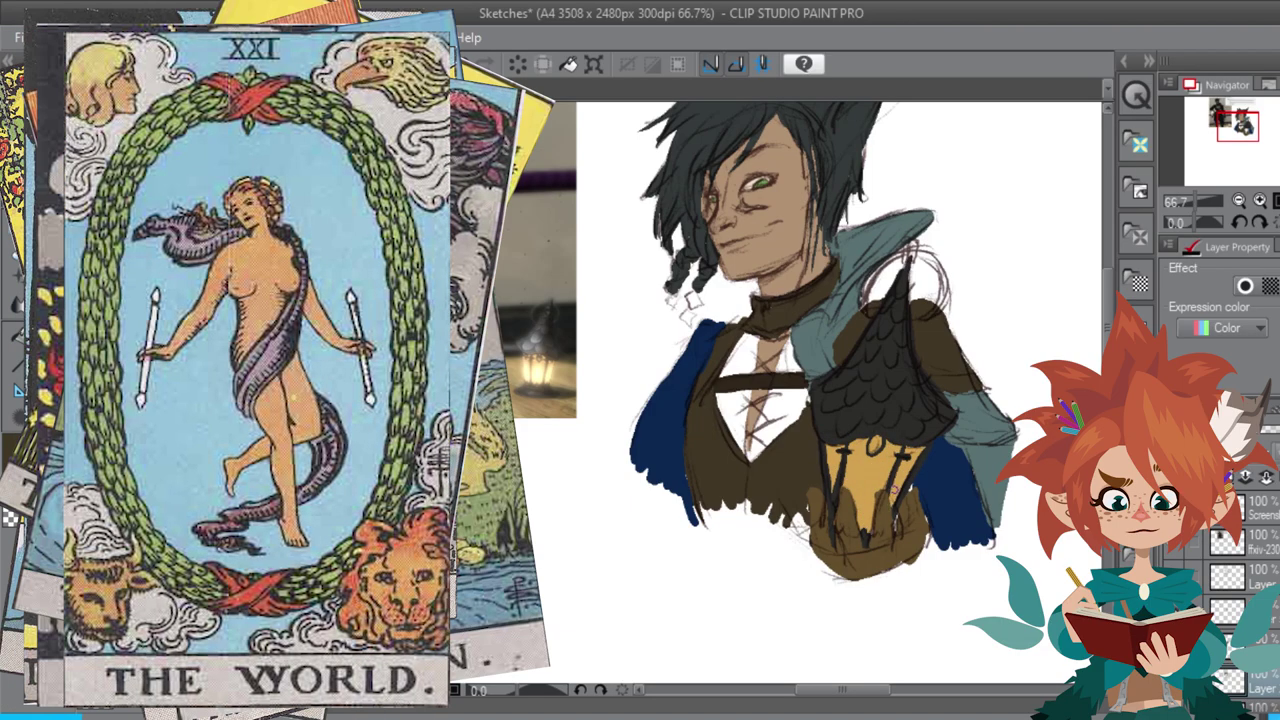
alt+click(935, 505)
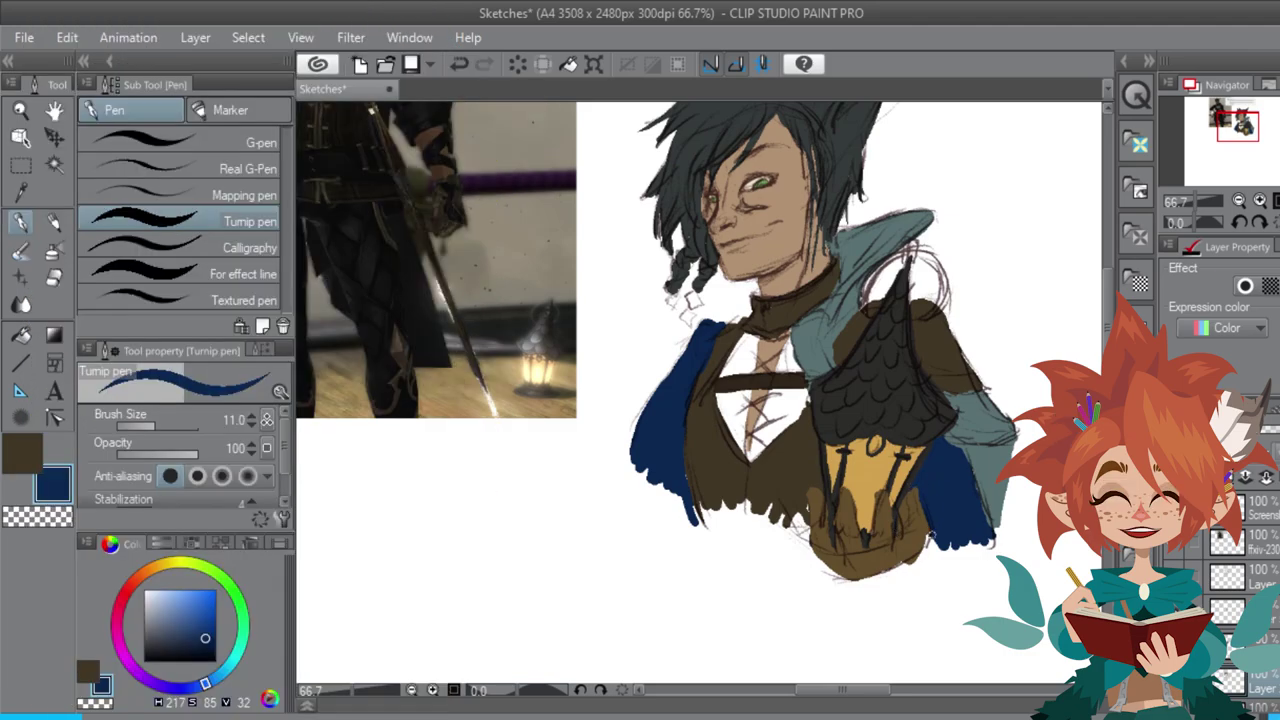
drag(1019, 389, 1001, 447)
alt+click(867, 420)
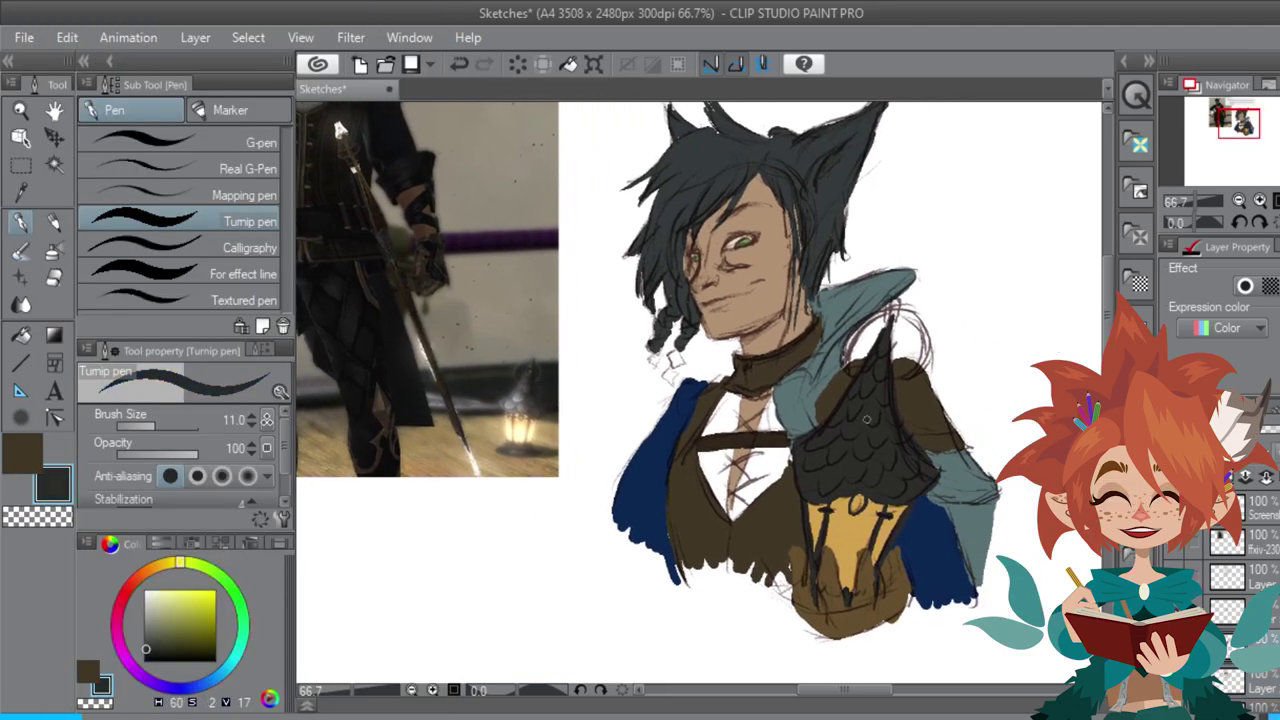
mouse_move(895, 304)
mouse_down()
mouse_move(858, 327)
mouse_move(846, 361)
mouse_move(862, 374)
mouse_move(916, 370)
mouse_up()
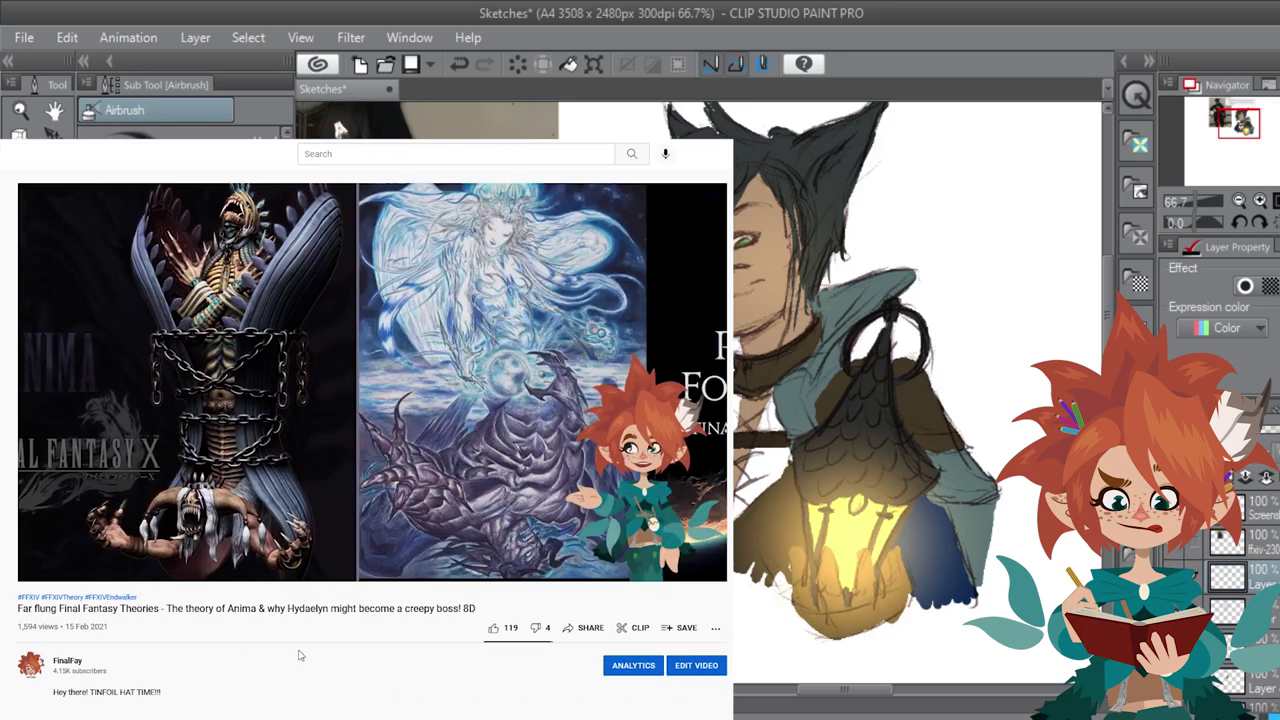
Step: Shade the hair, ear, neck and clothing in purple with the Turnip pen, and soften the forehead shading with Transparent watercolor
key(p)
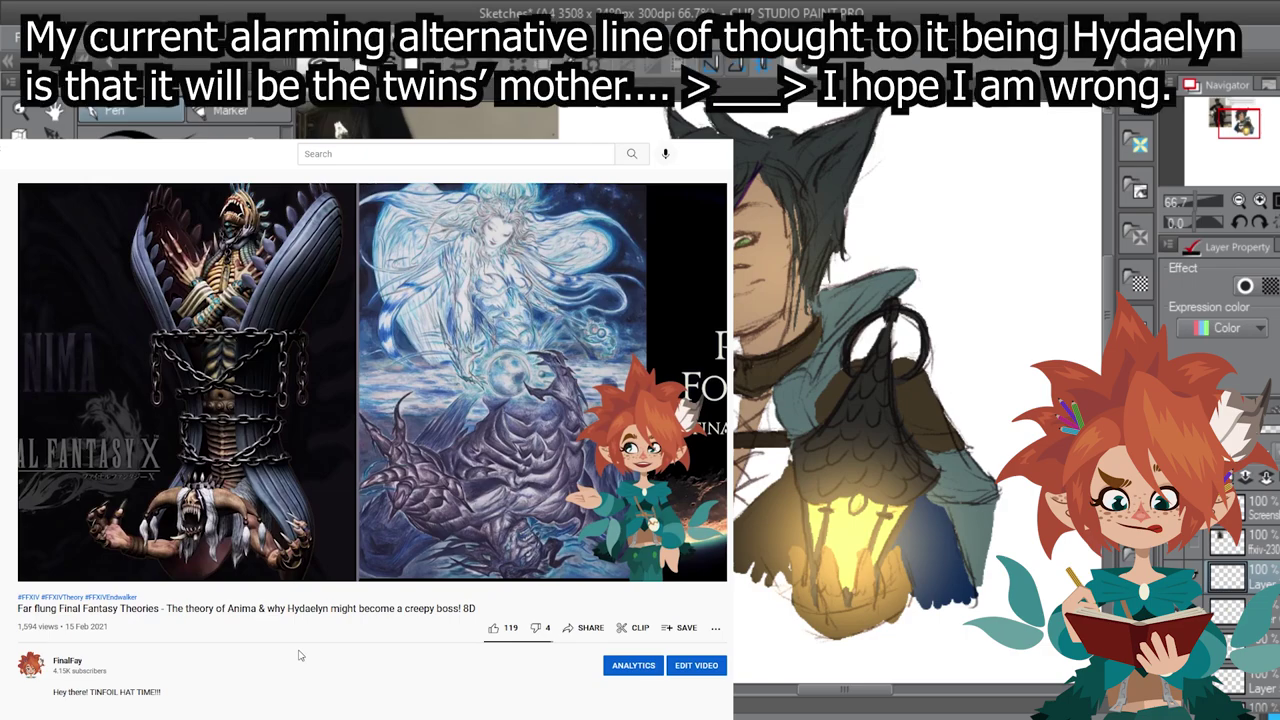
mouse_move(742, 336)
mouse_down()
mouse_move(781, 317)
mouse_move(746, 345)
mouse_up()
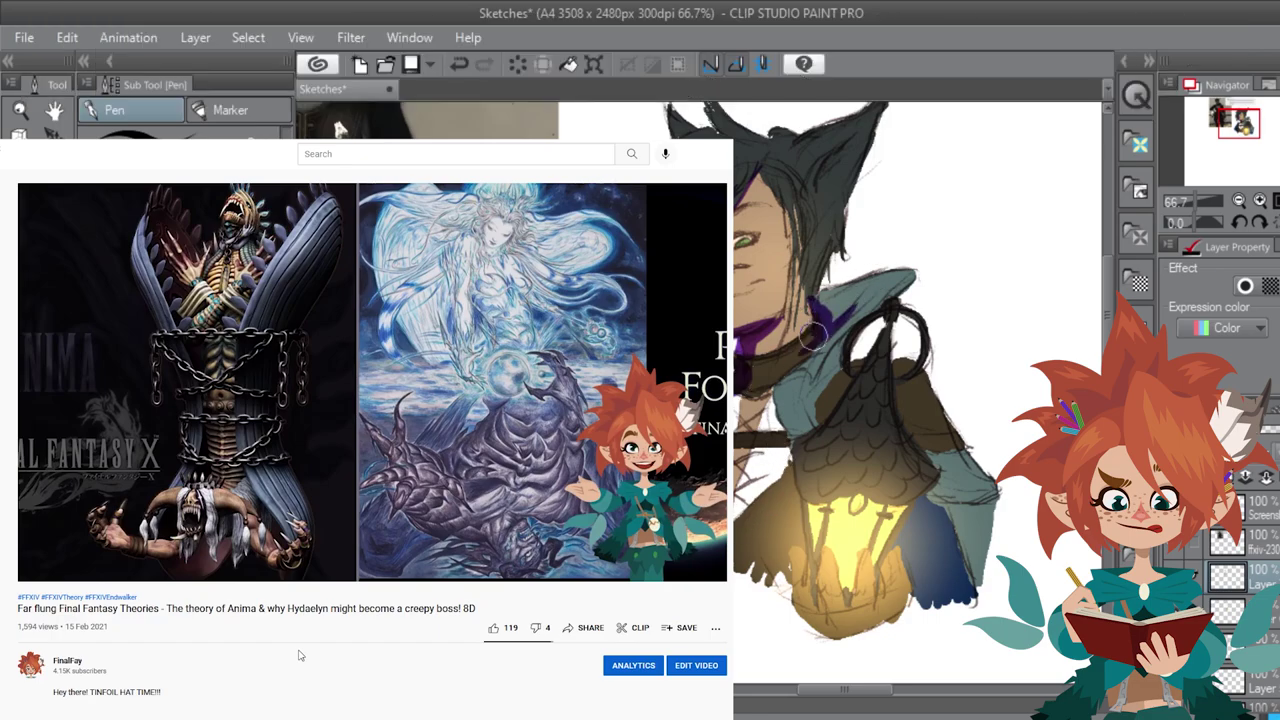
mouse_move(812, 337)
mouse_down()
mouse_move(800, 300)
mouse_move(785, 305)
mouse_up()
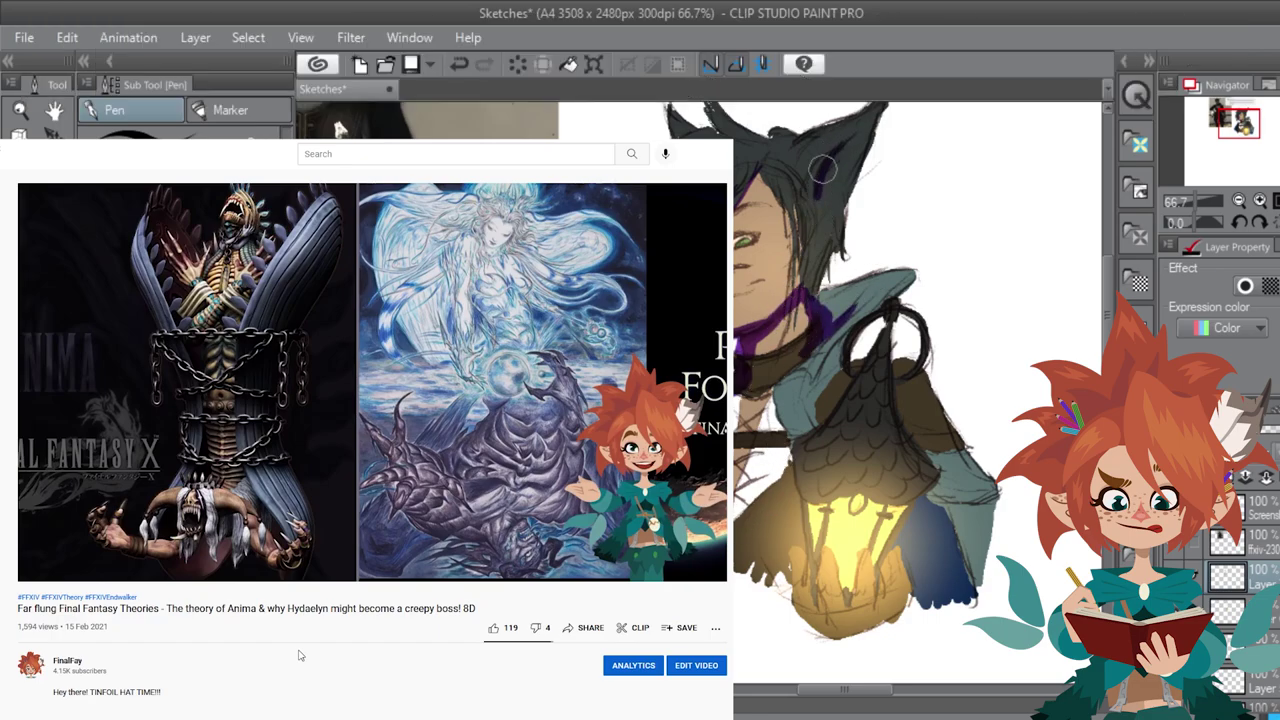
drag(822, 169, 839, 154)
drag(803, 289, 799, 314)
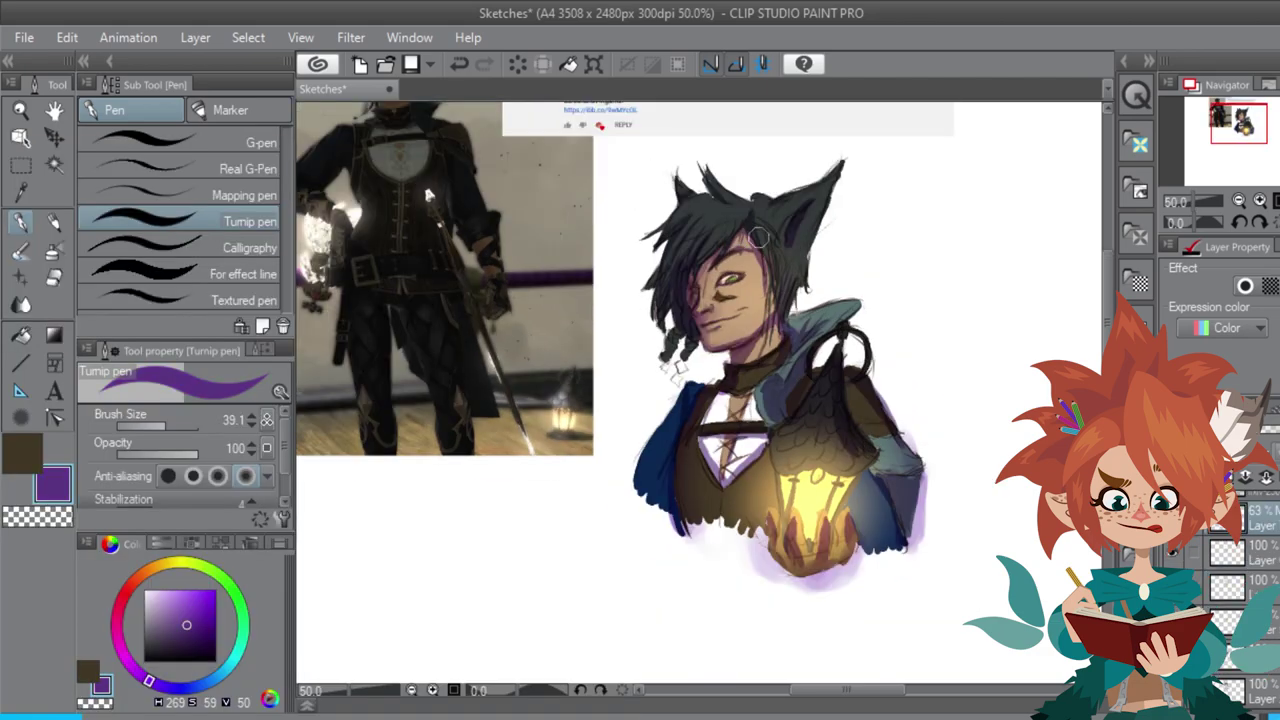
key(b)
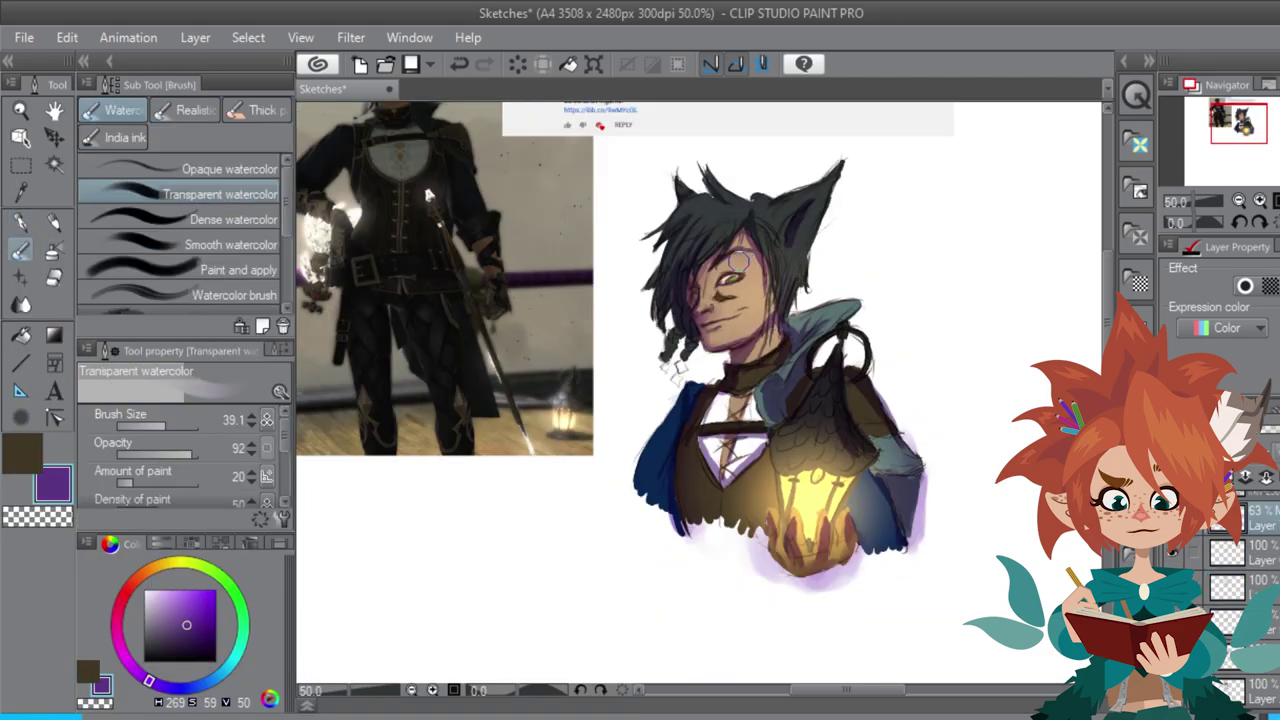
drag(738, 262, 746, 264)
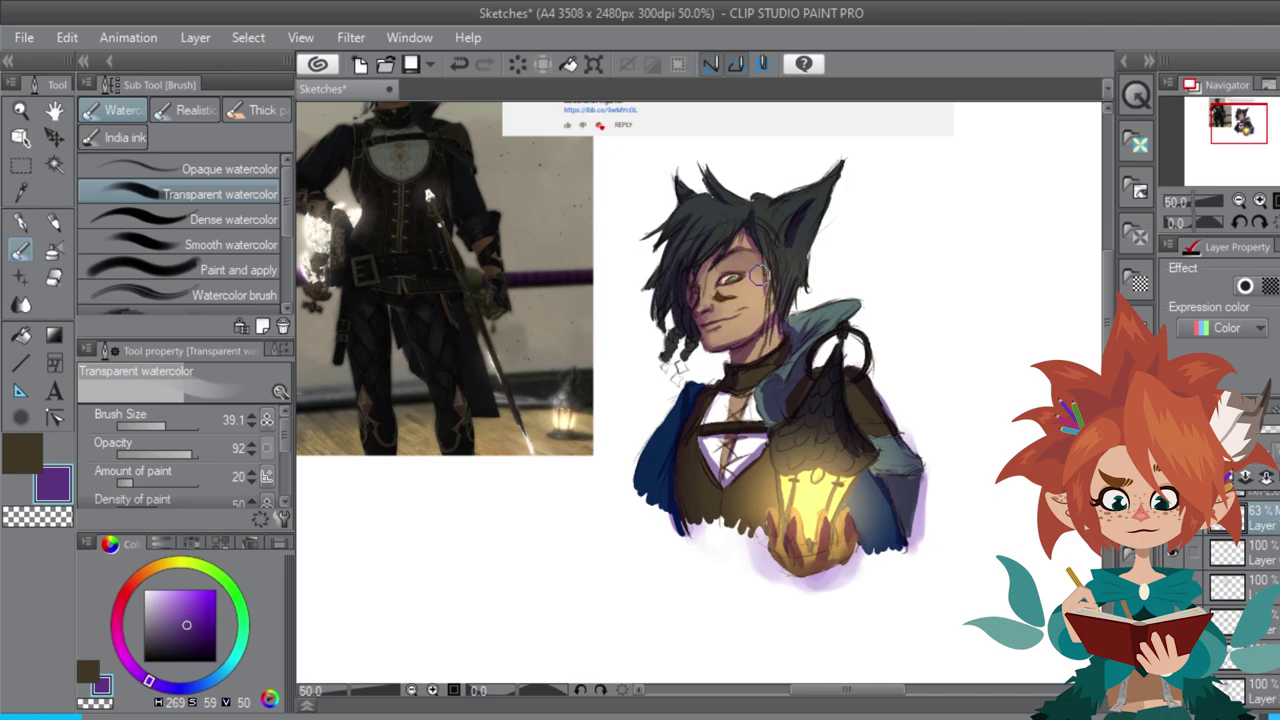
Step: Create a new layer and paint golden lantern-light highlights on the lantern roof, face, hair and clothing with the Turnip pen
key(p)
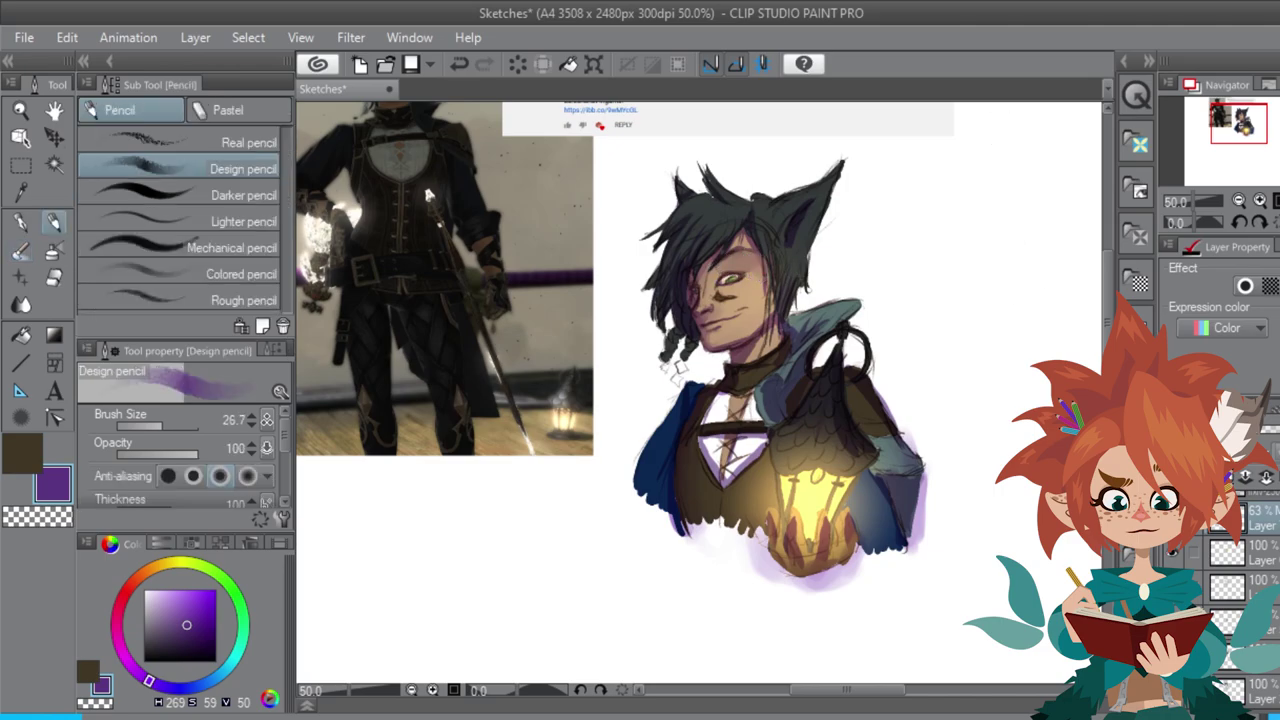
key(ctrl+shift+n)
alt+click(842, 447)
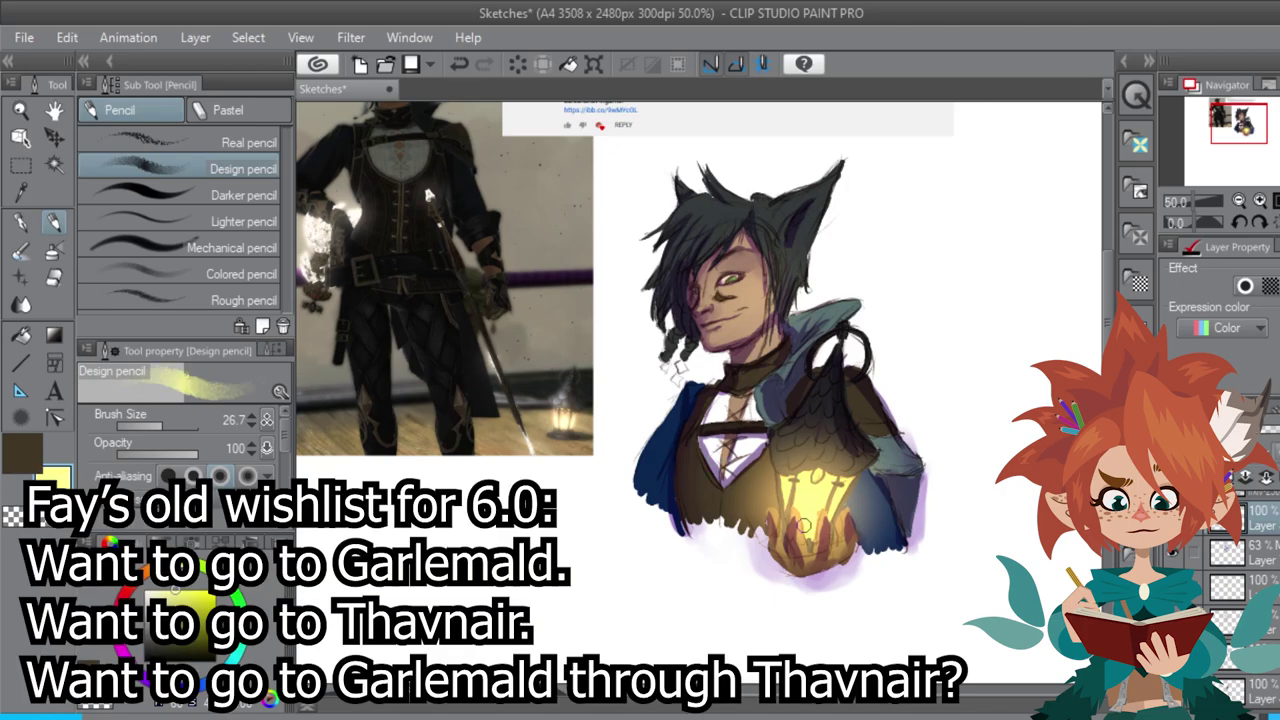
click(138, 580)
click(199, 605)
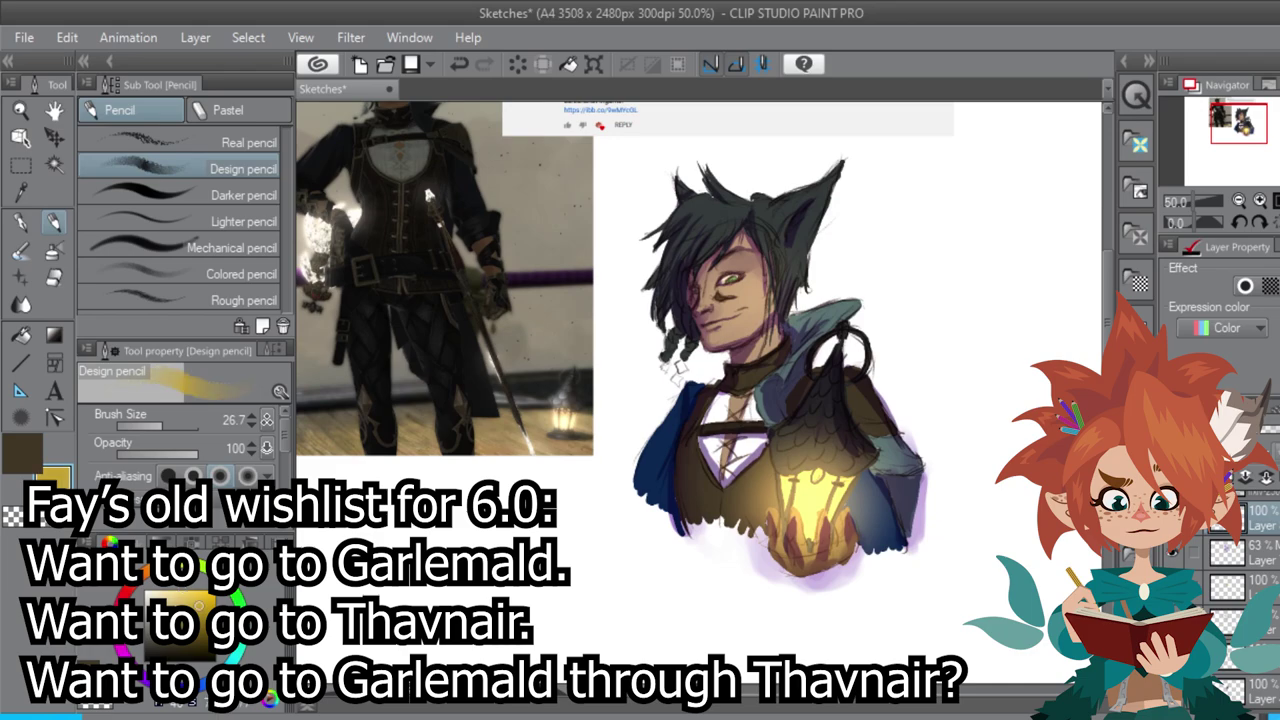
key(p)
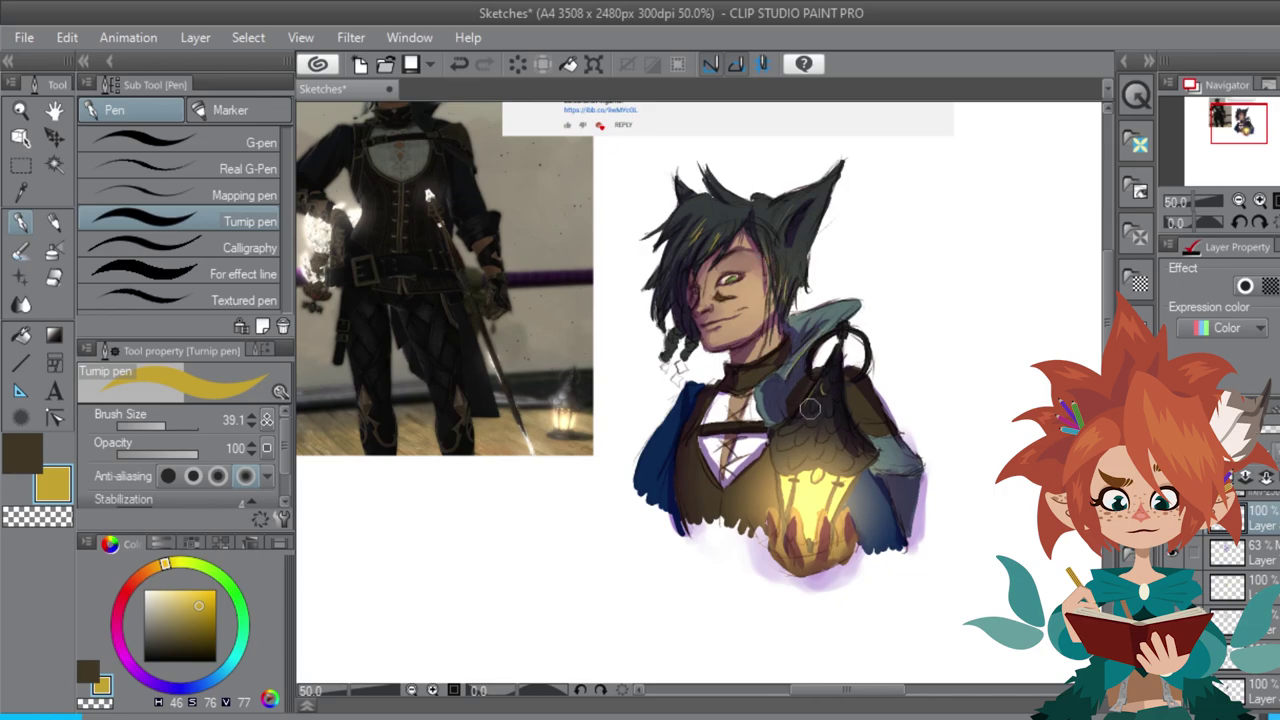
mouse_move(810, 408)
mouse_down()
mouse_move(781, 427)
mouse_move(821, 441)
mouse_move(834, 423)
mouse_move(800, 463)
mouse_up()
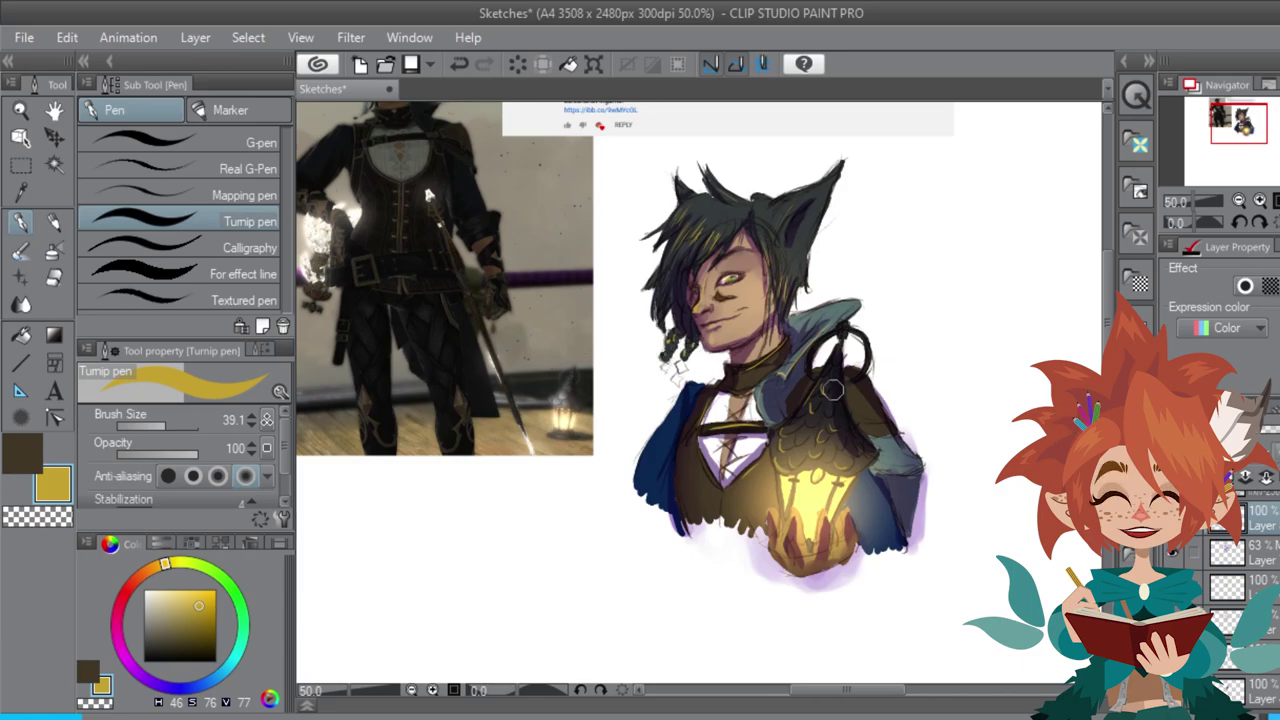
mouse_move(690, 284)
mouse_down()
mouse_move(720, 292)
mouse_move(693, 293)
mouse_up()
key(ctrl+z)
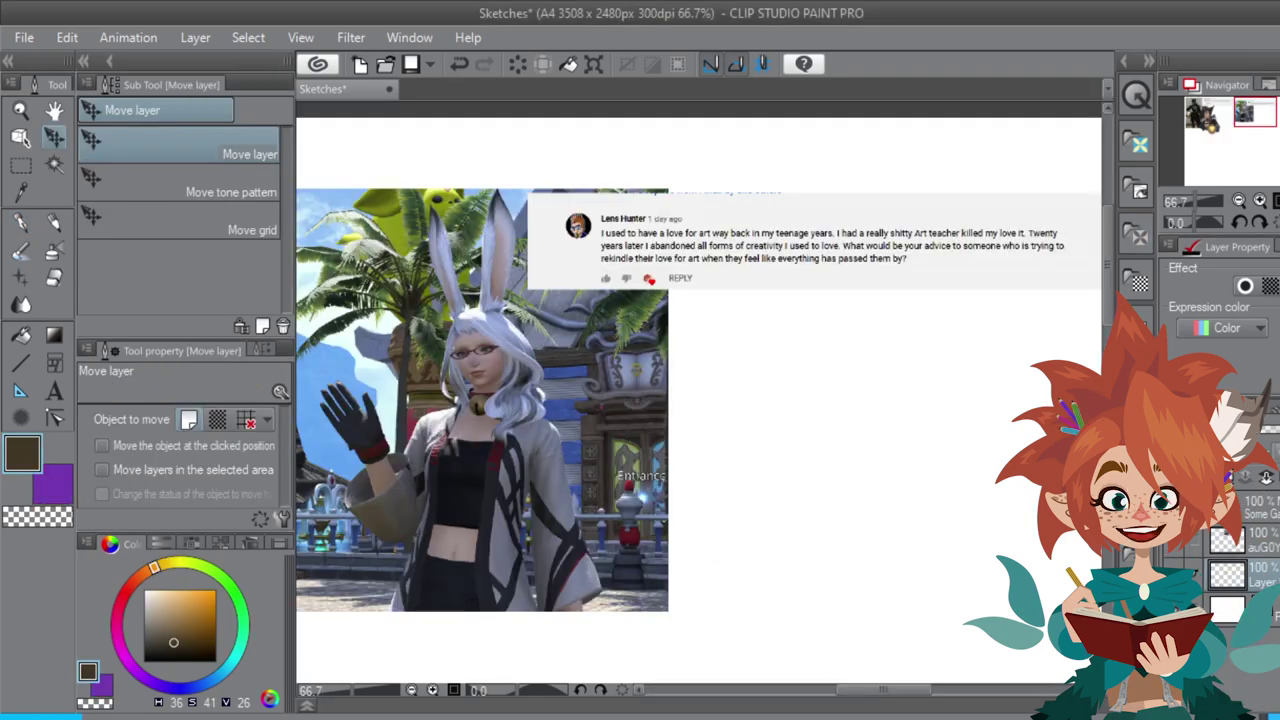
Step: Set the Design pencil's brush size to 5.8 and sketch a head circle and pointed chin beside the rabbit-eared character's screenshot
key(p)
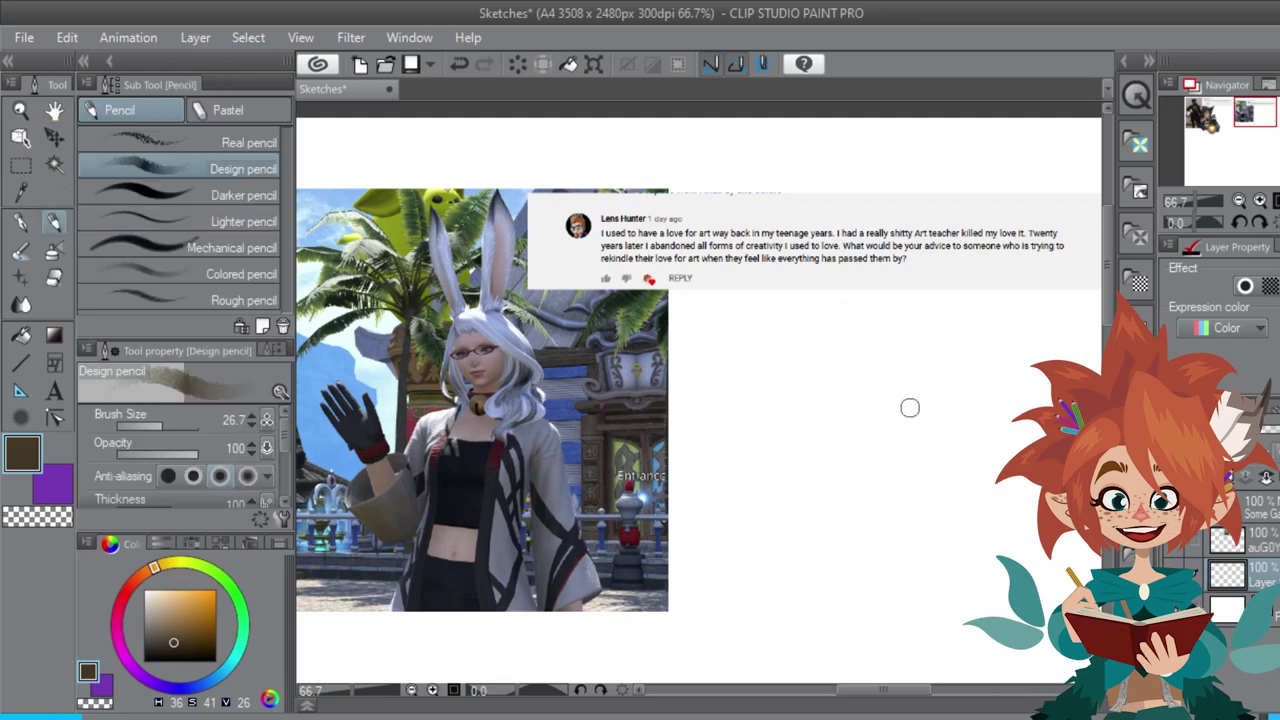
drag(163, 425, 150, 427)
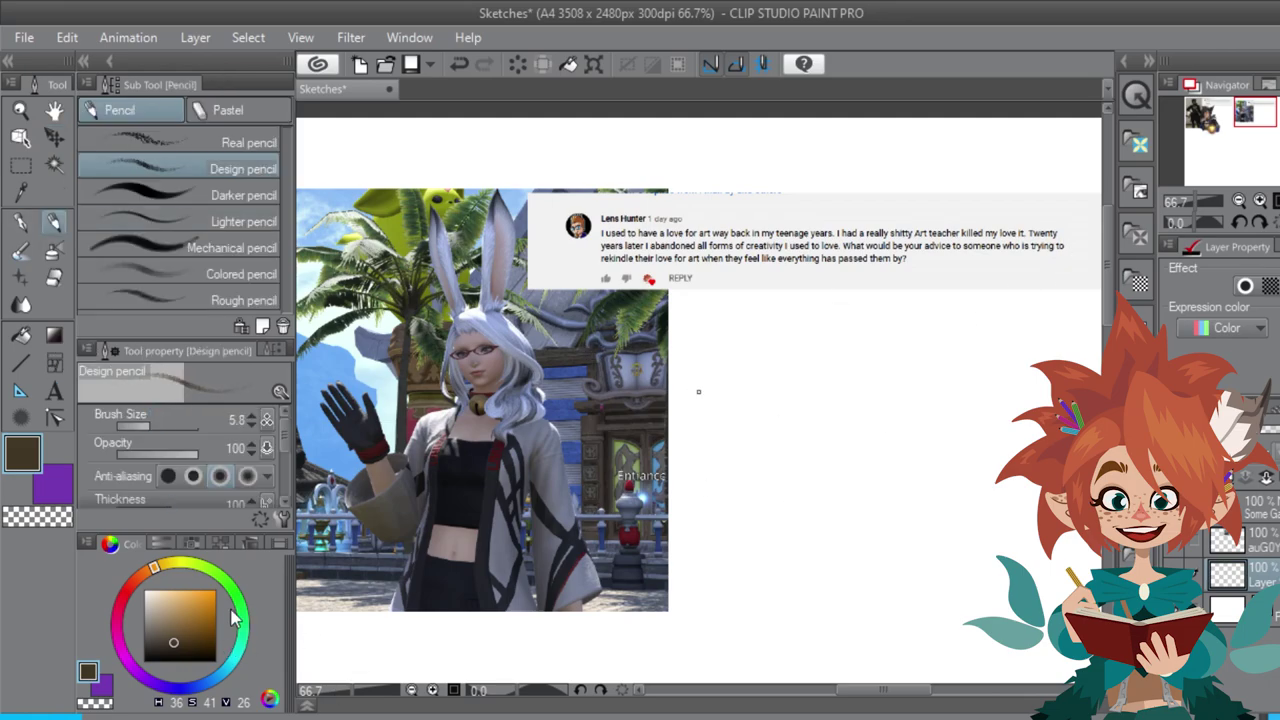
mouse_move(870, 369)
mouse_down()
mouse_move(881, 426)
mouse_move(943, 405)
mouse_up()
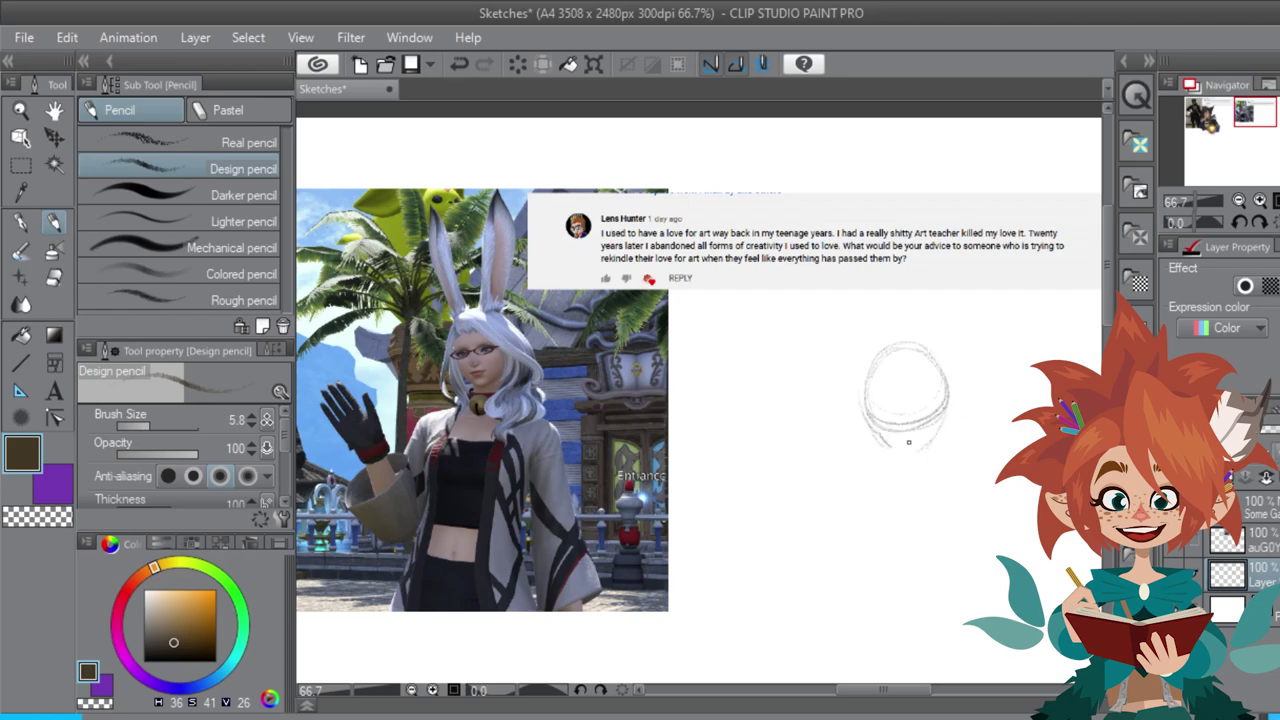
drag(868, 434, 910, 456)
Step: Sketch long curved hair strands flowing out from the head, and draw the eyes and nose on the face
mouse_move(906, 374)
mouse_down()
mouse_move(960, 416)
mouse_move(953, 493)
mouse_up()
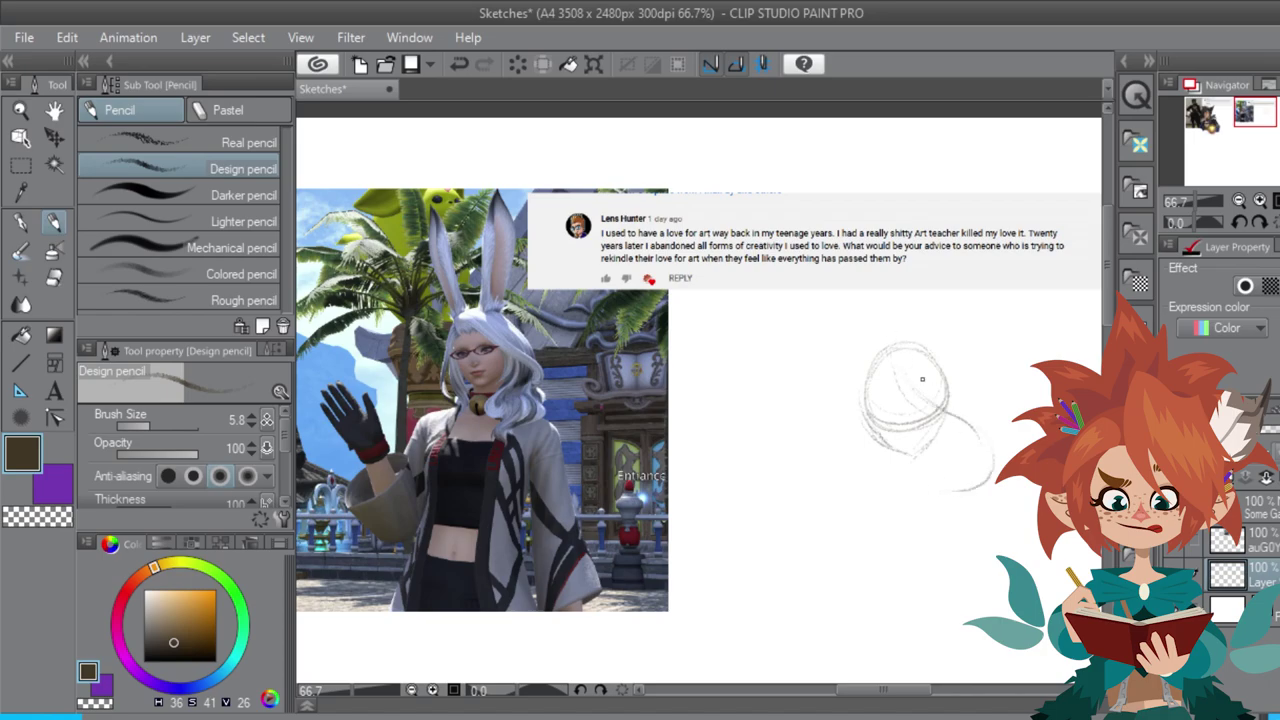
mouse_move(912, 386)
mouse_down()
mouse_move(1020, 440)
mouse_move(1040, 356)
mouse_up()
drag(886, 342, 1064, 346)
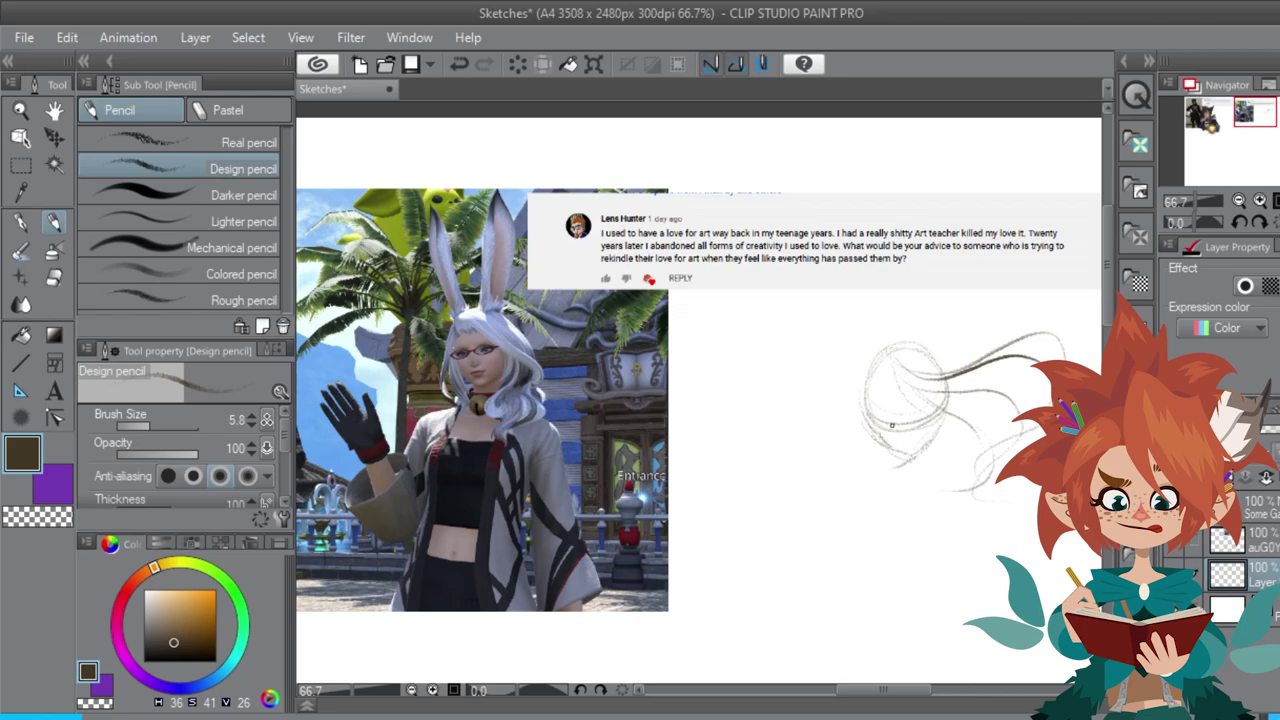
drag(879, 422, 905, 424)
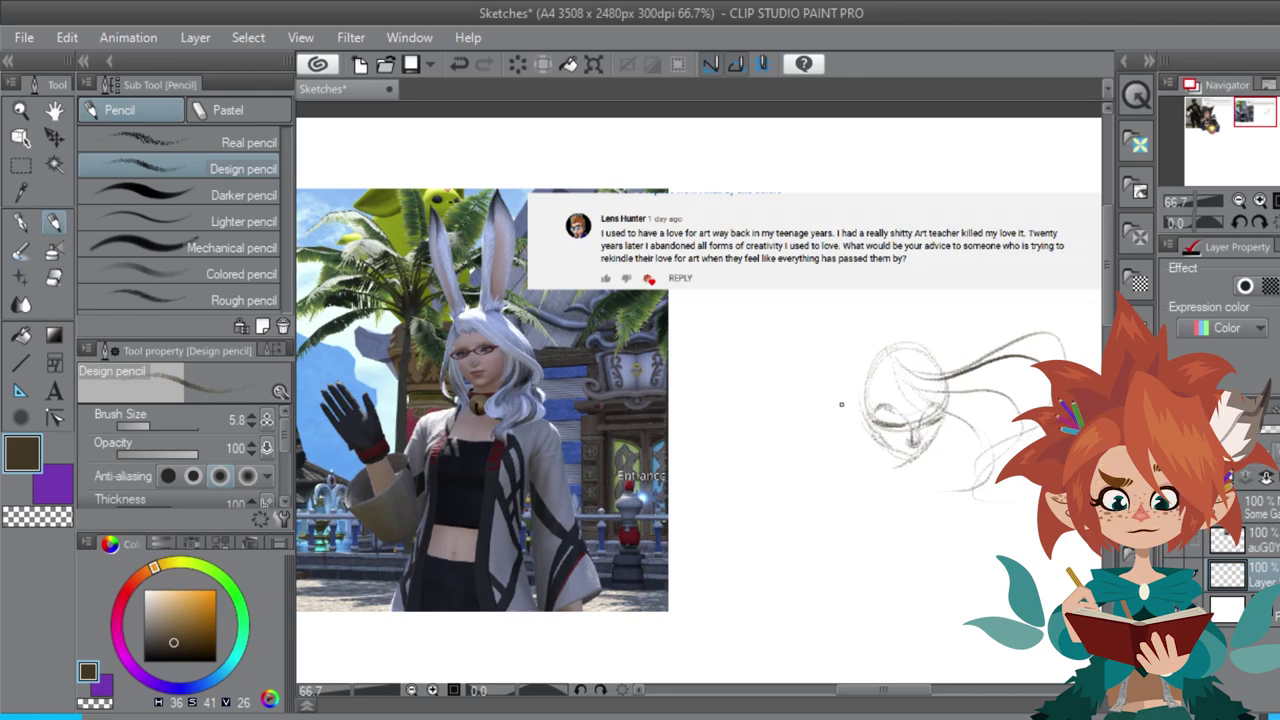
Step: Rough in the character's long ears above the head and the neck and shoulders below it
mouse_move(908, 341)
mouse_down()
mouse_move(938, 192)
mouse_move(902, 250)
mouse_up()
mouse_move(930, 164)
mouse_down()
mouse_move(899, 188)
mouse_move(925, 326)
mouse_move(938, 160)
mouse_move(941, 260)
mouse_move(906, 284)
mouse_move(930, 156)
mouse_move(906, 202)
mouse_move(892, 290)
mouse_move(932, 355)
mouse_move(927, 174)
mouse_move(950, 338)
mouse_up()
mouse_move(916, 255)
mouse_down()
mouse_move(929, 150)
mouse_move(897, 240)
mouse_move(938, 320)
mouse_up()
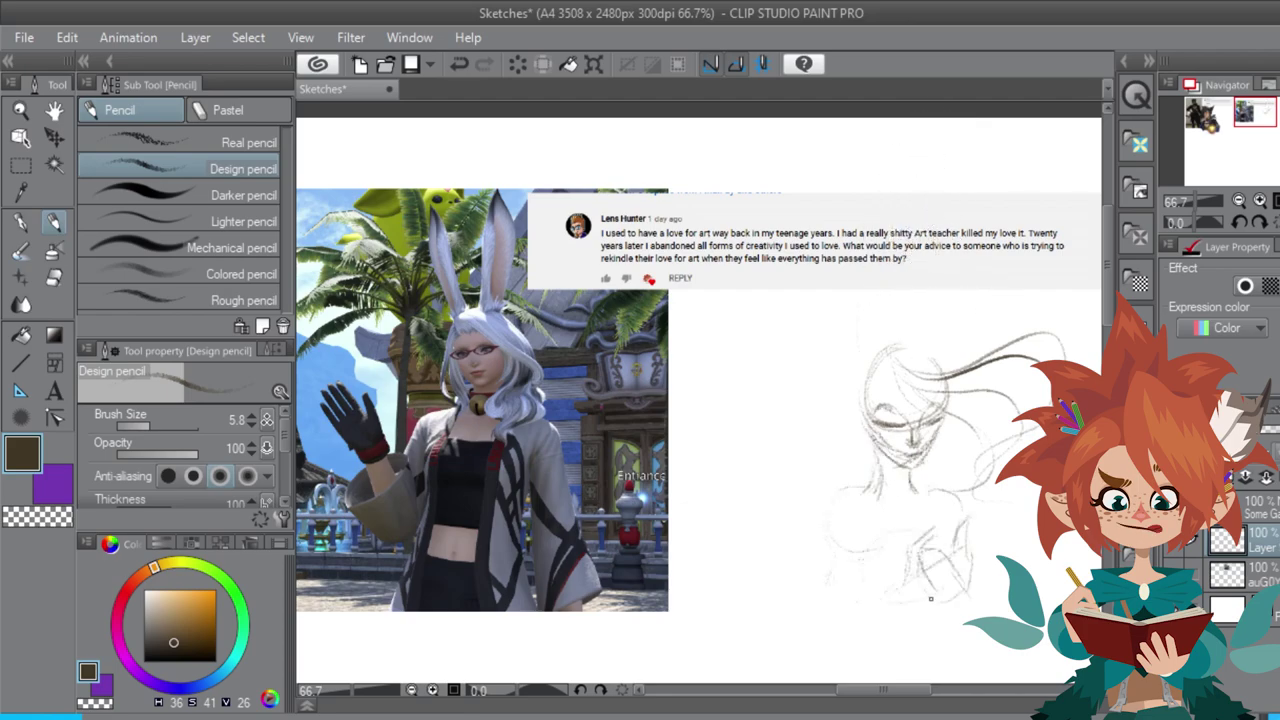
Step: Define the palm and fingers of the hand held in front of the character's chest
drag(919, 560, 926, 592)
drag(958, 518, 958, 555)
mouse_move(966, 534)
mouse_down()
mouse_move(953, 564)
mouse_move(935, 524)
mouse_move(930, 544)
mouse_move(952, 566)
mouse_move(925, 571)
mouse_move(929, 556)
mouse_move(946, 587)
mouse_move(931, 556)
mouse_move(948, 582)
mouse_move(941, 553)
mouse_move(966, 578)
mouse_move(924, 584)
mouse_move(951, 617)
mouse_move(974, 602)
mouse_move(979, 555)
mouse_move(978, 598)
mouse_up()
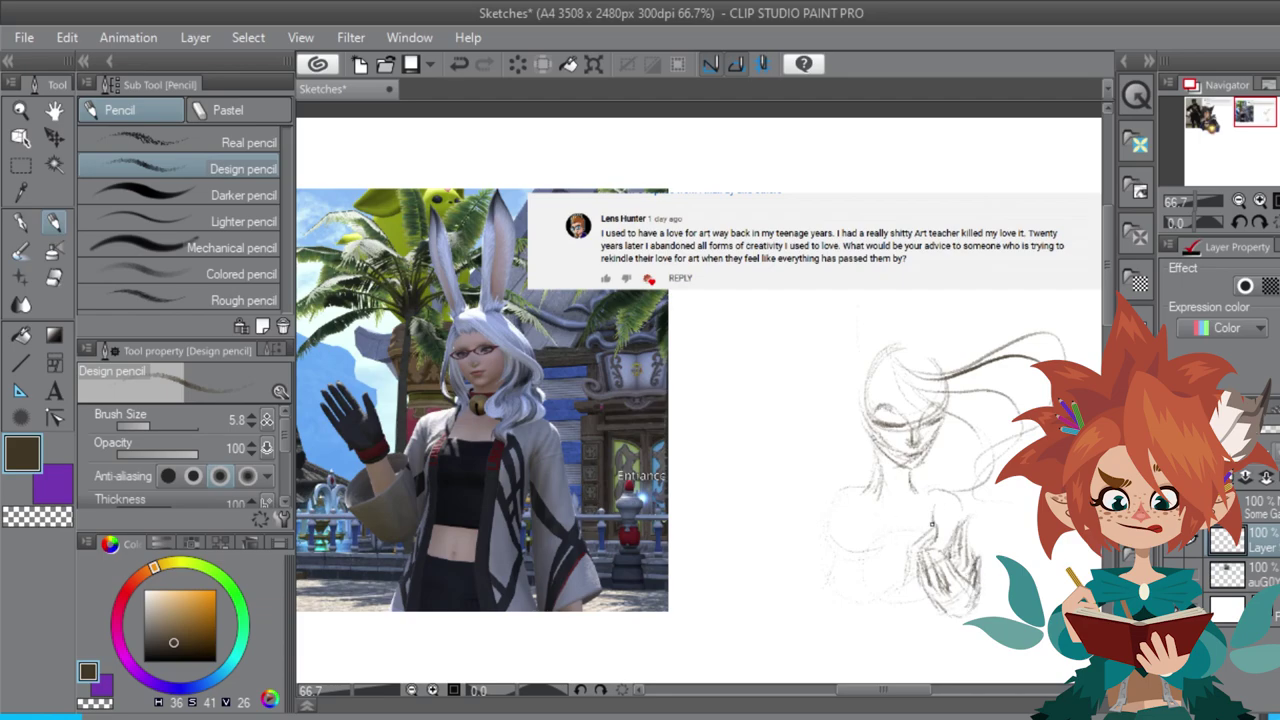
mouse_move(923, 491)
mouse_down()
mouse_move(942, 491)
mouse_move(947, 542)
mouse_up()
drag(842, 500, 832, 534)
drag(858, 488, 834, 536)
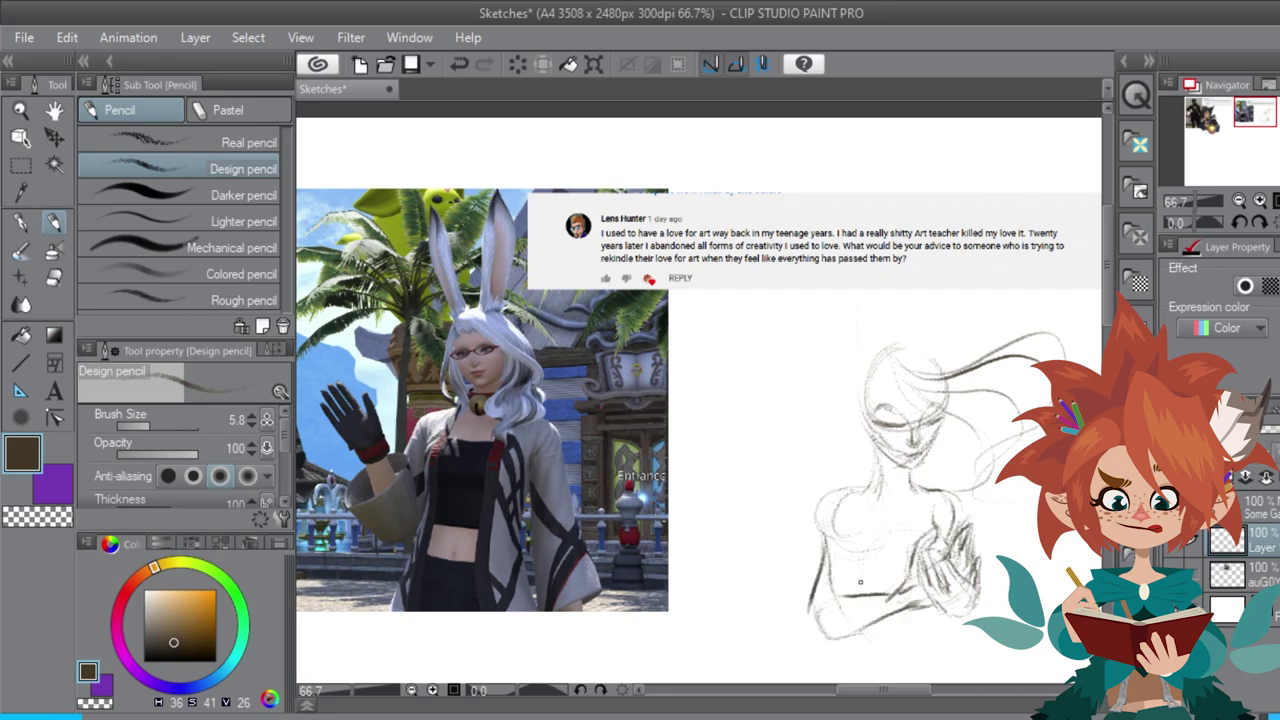
mouse_move(860, 582)
mouse_down()
mouse_move(852, 548)
mouse_move(871, 551)
mouse_move(908, 622)
mouse_up()
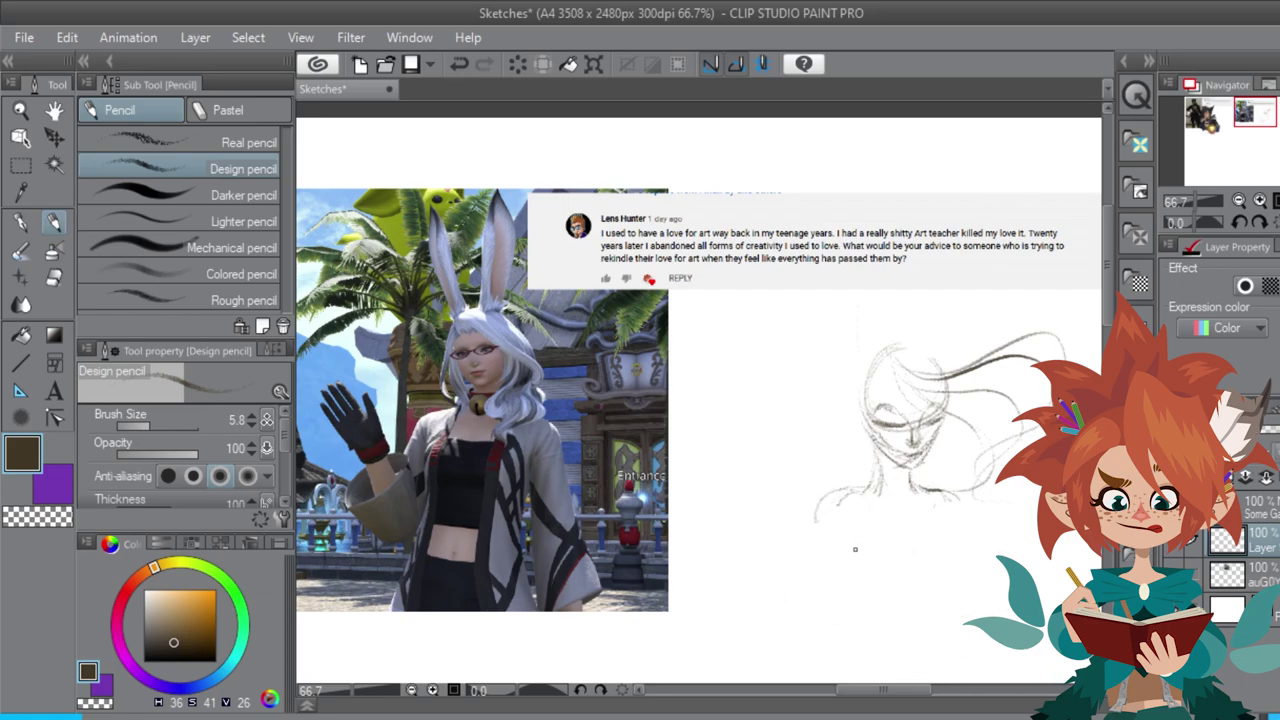
Step: Redraw the torso with clasped hands before the chest, and sketch the shoulder, upper arm and bent forearms leading to them
drag(832, 550, 857, 612)
mouse_move(961, 556)
mouse_down()
mouse_move(925, 577)
mouse_move(918, 562)
mouse_move(936, 502)
mouse_move(951, 579)
mouse_move(907, 593)
mouse_move(911, 551)
mouse_up()
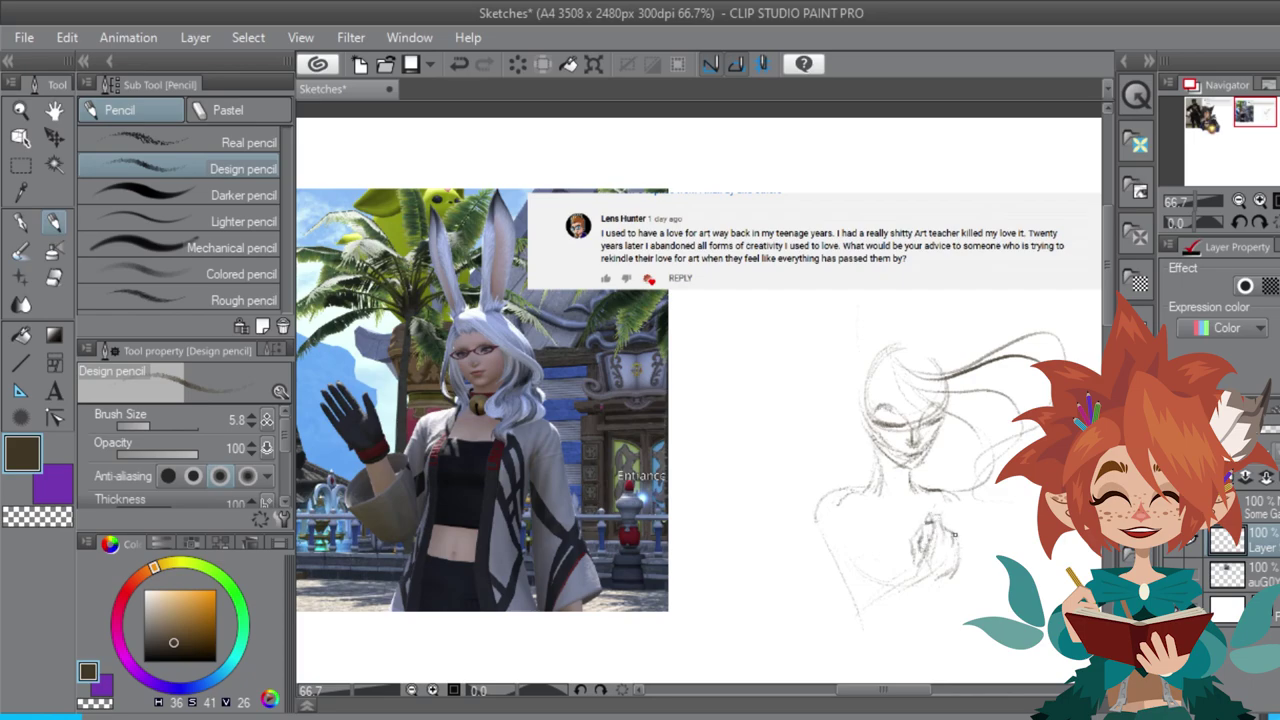
drag(956, 553, 934, 584)
mouse_move(920, 525)
mouse_down()
mouse_move(910, 561)
mouse_move(970, 571)
mouse_move(965, 588)
mouse_up()
drag(955, 517, 969, 561)
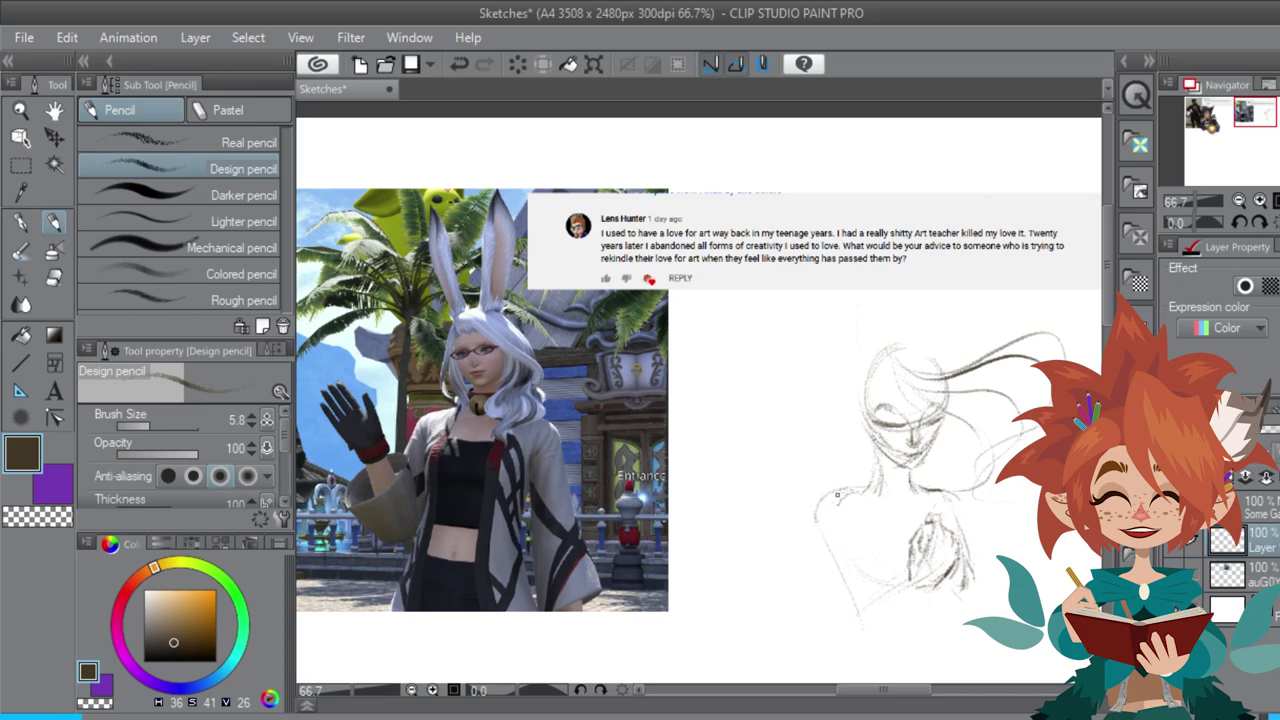
mouse_move(837, 495)
mouse_down()
mouse_move(850, 612)
mouse_move(909, 572)
mouse_move(835, 608)
mouse_move(845, 627)
mouse_move(881, 623)
mouse_move(929, 585)
mouse_move(837, 629)
mouse_move(921, 589)
mouse_move(911, 574)
mouse_move(826, 598)
mouse_up()
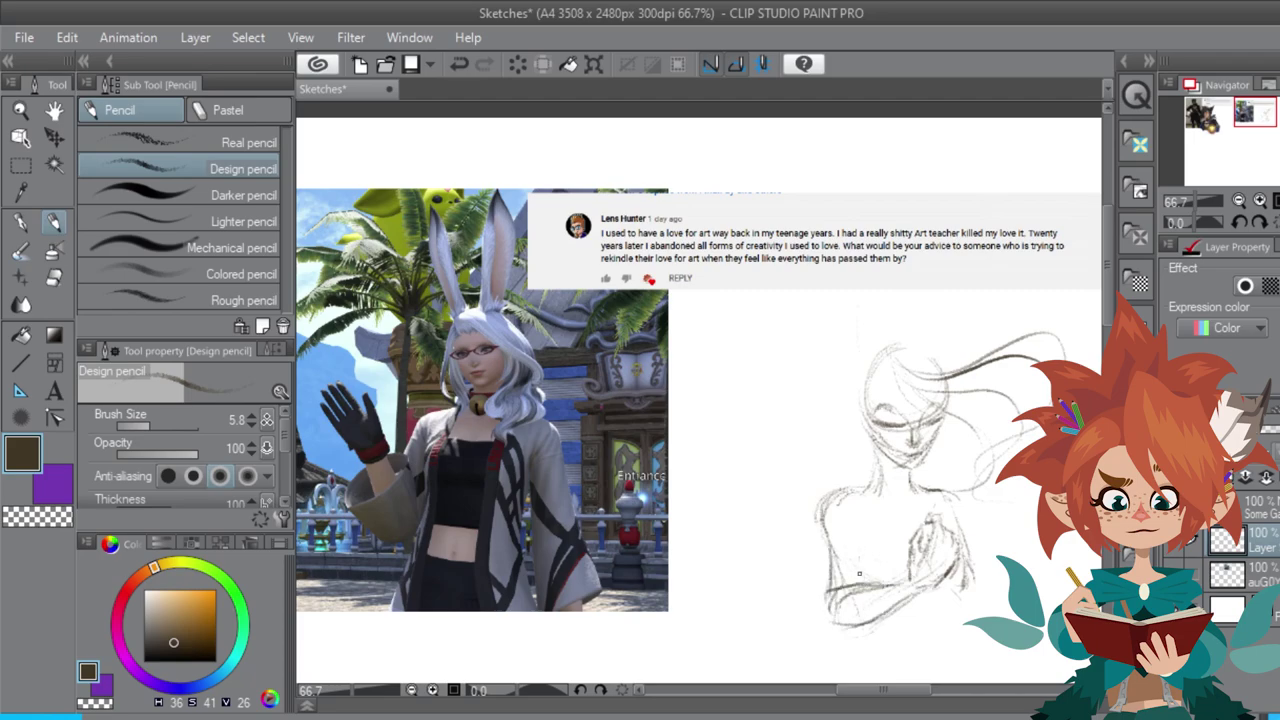
Step: Sketch loose hair beside the head and redraw the two long rabbit ears with inner lines rising above it
mouse_move(858, 368)
mouse_down()
mouse_move(833, 393)
mouse_move(834, 440)
mouse_move(862, 466)
mouse_move(864, 326)
mouse_move(814, 169)
mouse_move(878, 345)
mouse_up()
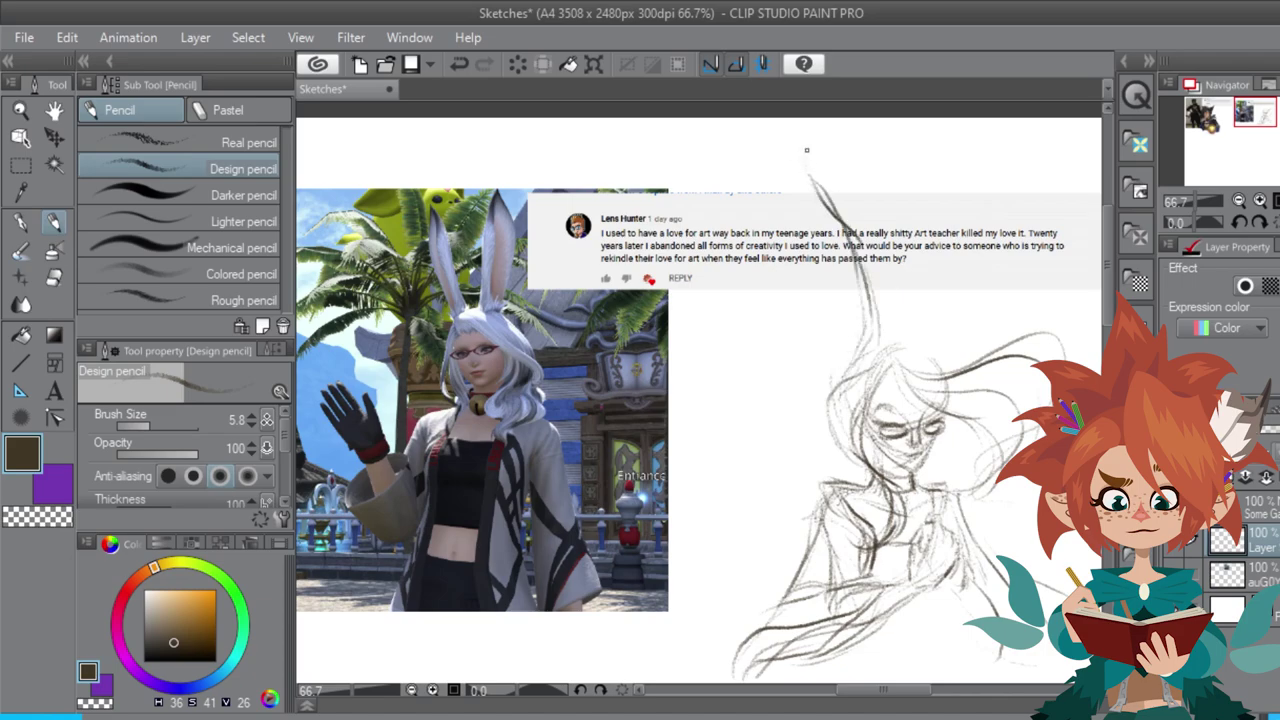
mouse_move(814, 166)
mouse_down()
mouse_move(859, 216)
mouse_move(878, 338)
mouse_up()
mouse_move(818, 188)
mouse_down()
mouse_move(850, 346)
mouse_move(828, 186)
mouse_move(810, 152)
mouse_up()
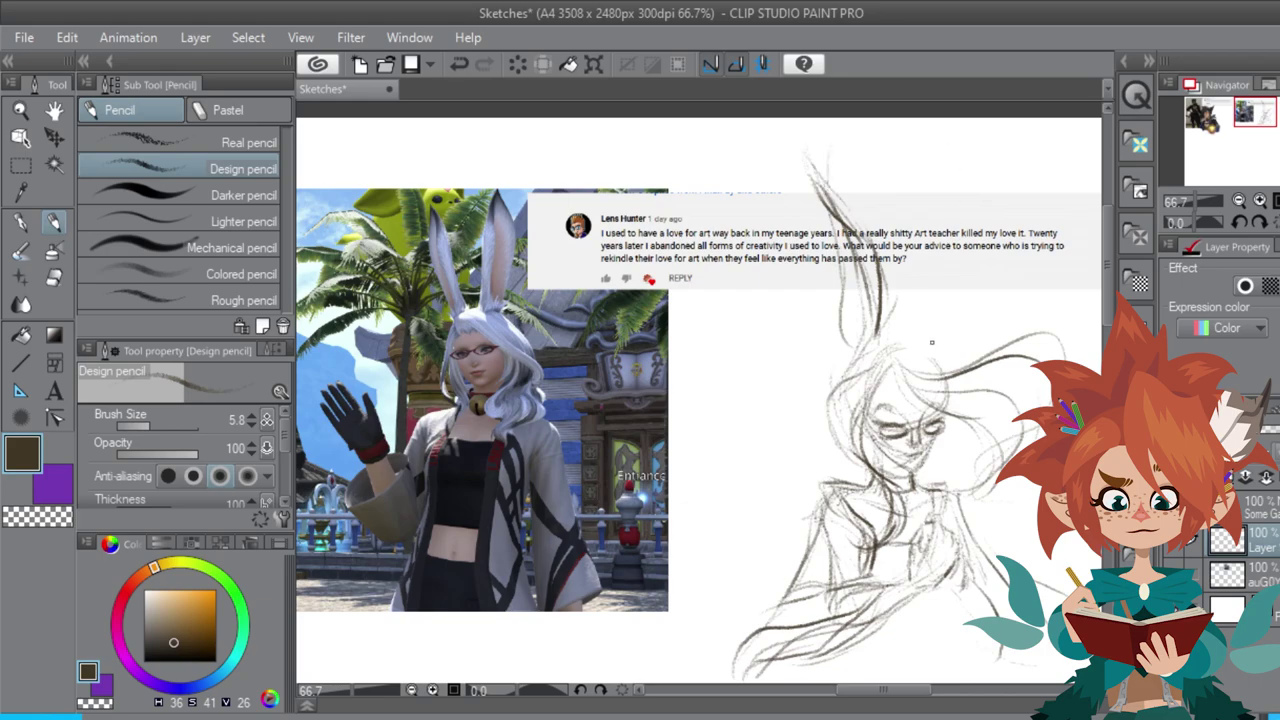
drag(924, 348, 947, 170)
mouse_move(933, 201)
mouse_down()
mouse_move(943, 143)
mouse_move(896, 228)
mouse_move(935, 244)
mouse_move(936, 310)
mouse_up()
mouse_move(902, 211)
mouse_down()
mouse_move(894, 254)
mouse_move(930, 352)
mouse_up()
drag(932, 236, 932, 360)
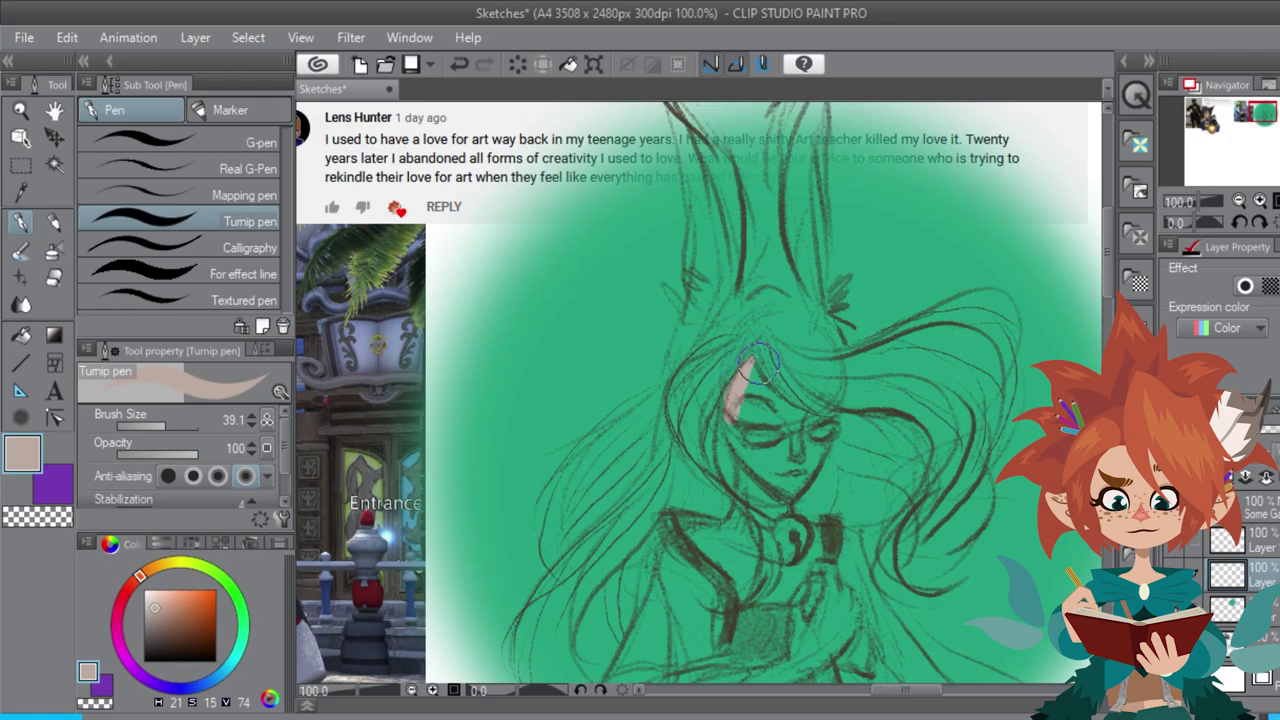
key(ctrl+z)
key(b)
mouse_move(755, 372)
mouse_down()
mouse_move(740, 395)
mouse_move(760, 440)
mouse_move(795, 458)
mouse_move(816, 428)
mouse_up()
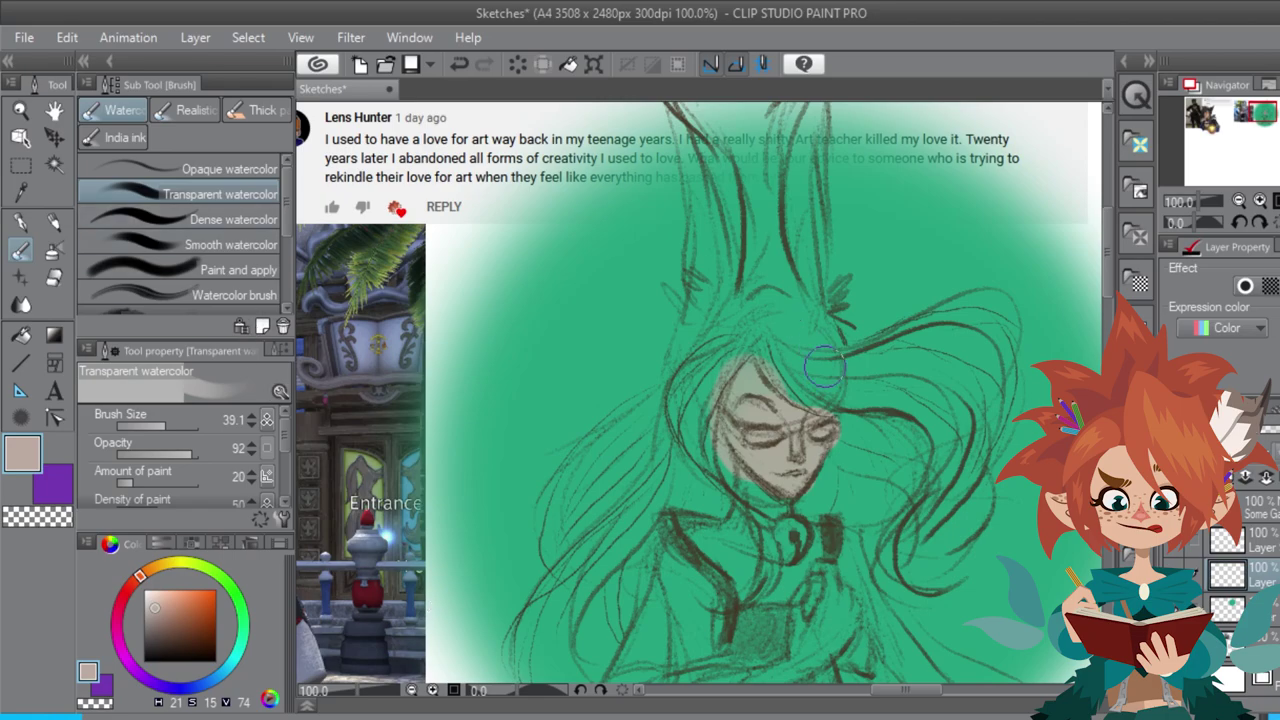
key(ctrl+z)
key(p)
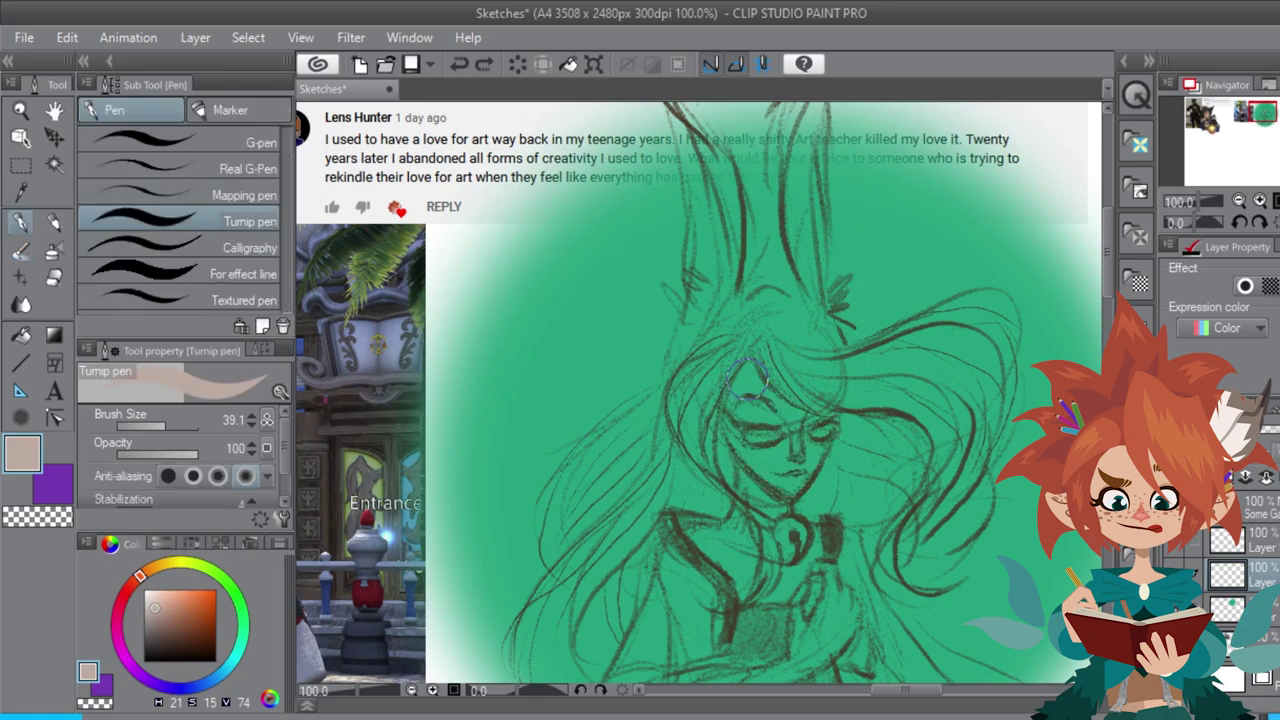
Step: Colour the skin grey-beige and the hair and ears pale cream with the Turnip pen, and darken the eye lines at size 1.3
mouse_move(760, 368)
mouse_down()
mouse_move(737, 424)
mouse_move(730, 402)
mouse_move(755, 452)
mouse_move(749, 481)
mouse_move(763, 487)
mouse_move(751, 487)
mouse_move(768, 489)
mouse_move(765, 404)
mouse_move(824, 433)
mouse_move(804, 463)
mouse_up()
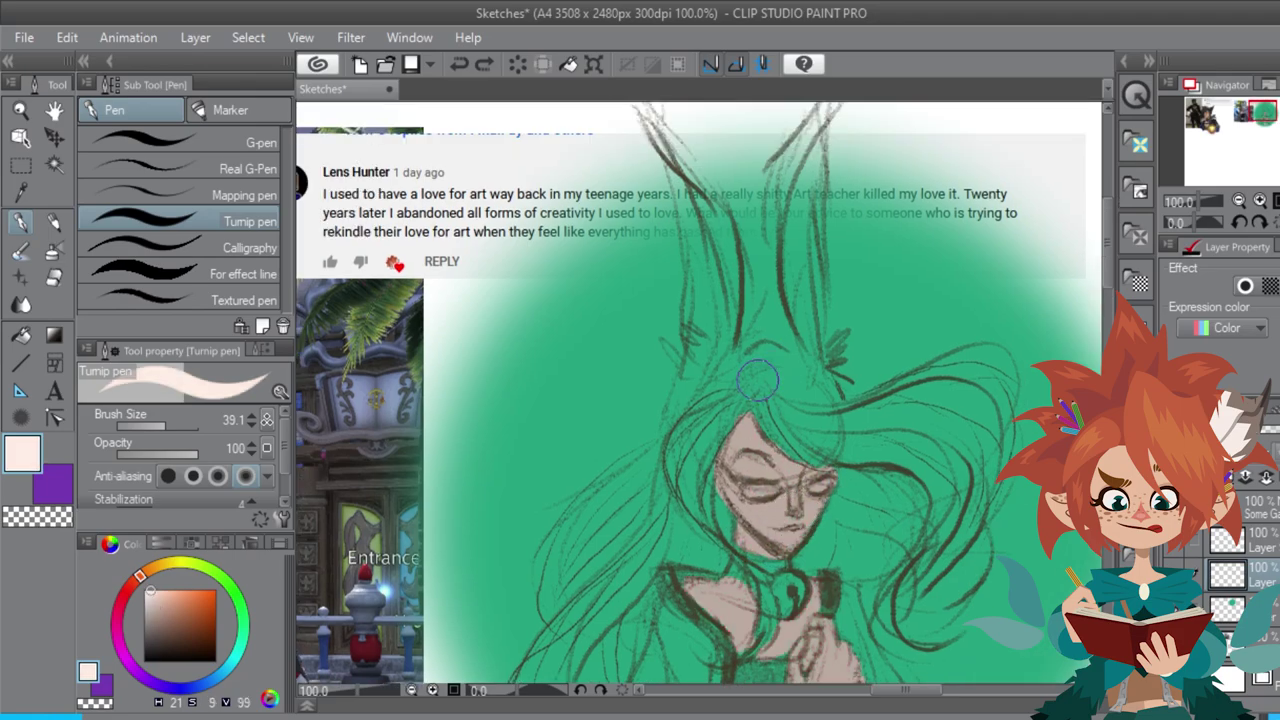
mouse_move(757, 378)
mouse_down()
mouse_move(687, 433)
mouse_move(694, 506)
mouse_move(715, 408)
mouse_move(695, 500)
mouse_move(665, 518)
mouse_move(655, 465)
mouse_move(558, 534)
mouse_move(622, 460)
mouse_move(623, 516)
mouse_move(565, 628)
mouse_move(562, 600)
mouse_move(639, 510)
mouse_move(644, 559)
mouse_move(678, 525)
mouse_move(683, 550)
mouse_move(713, 554)
mouse_move(711, 502)
mouse_move(725, 534)
mouse_move(710, 563)
mouse_up()
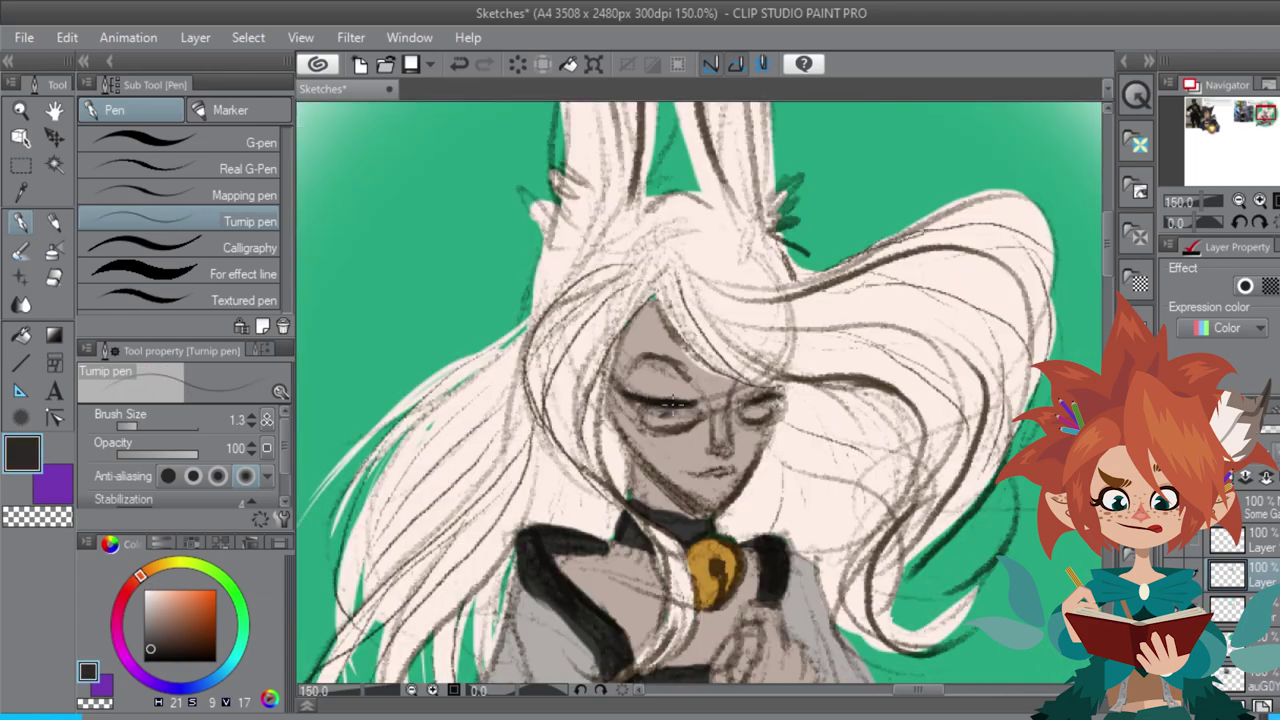
mouse_move(668, 404)
mouse_down()
mouse_move(610, 397)
mouse_move(712, 404)
mouse_move(792, 382)
mouse_move(790, 394)
mouse_up()
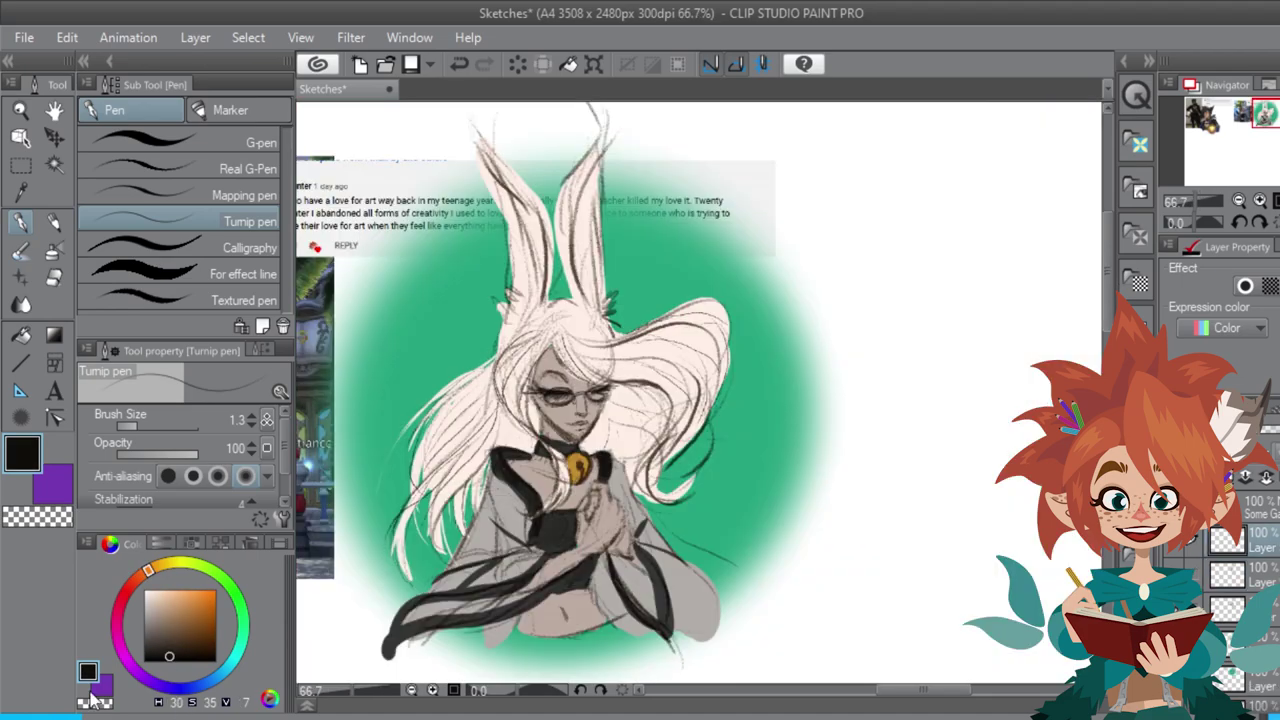
Step: Shade the fringe, hair, ears and robe in purple with the Turnip pen starting at size 14.1, and set the shading layer's opacity to 44%
click(58, 474)
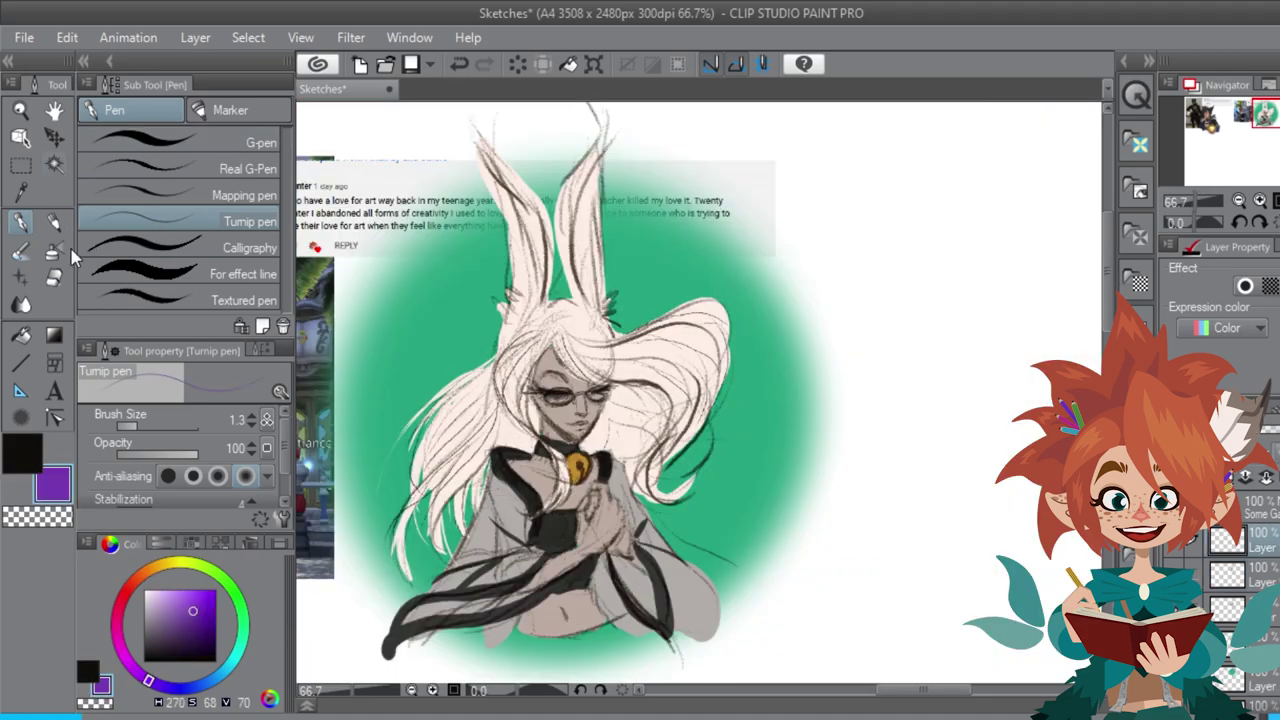
click(158, 426)
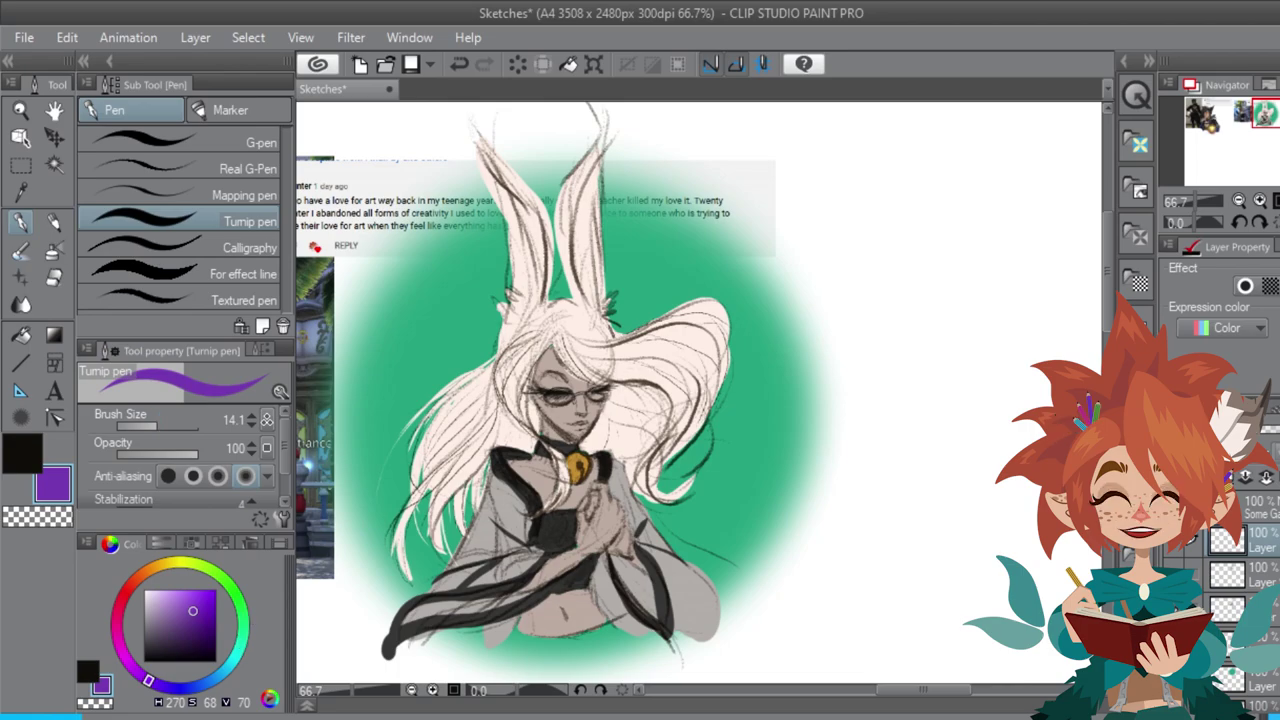
drag(552, 340, 606, 382)
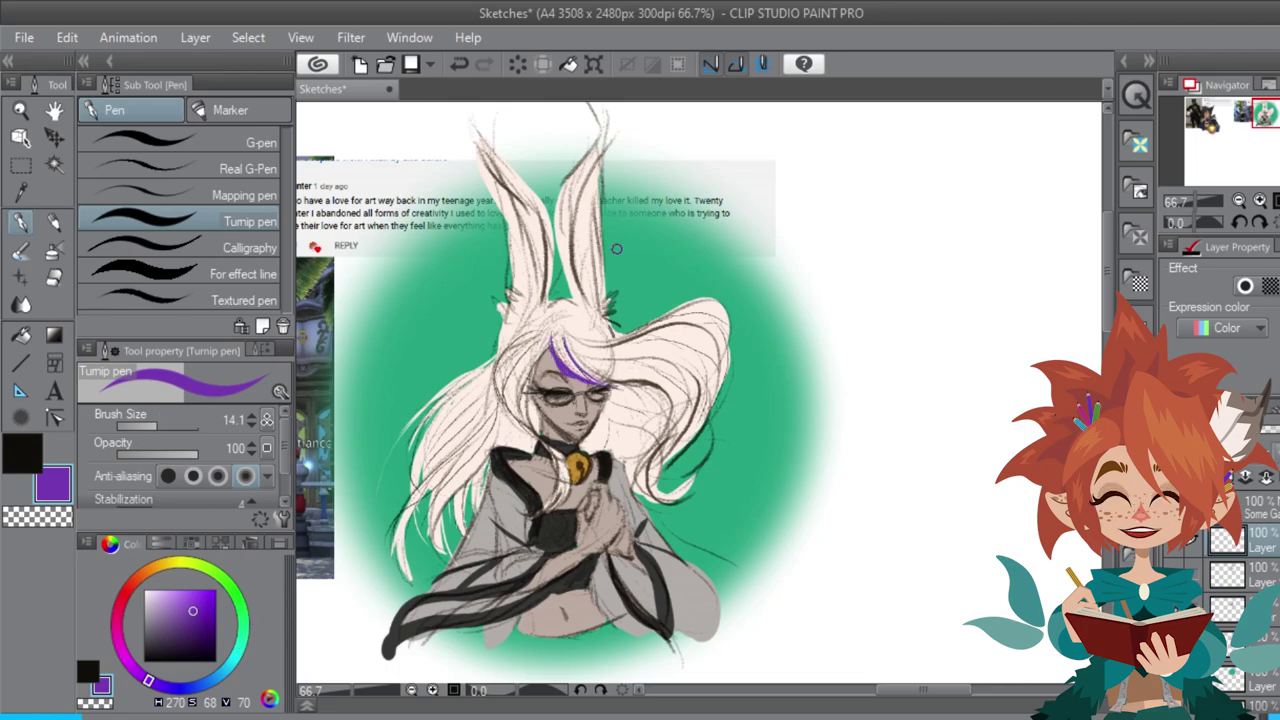
mouse_move(556, 348)
mouse_down()
mouse_move(584, 378)
mouse_move(634, 382)
mouse_move(680, 408)
mouse_move(652, 466)
mouse_up()
mouse_move(620, 384)
mouse_down()
mouse_move(588, 444)
mouse_move(586, 420)
mouse_up()
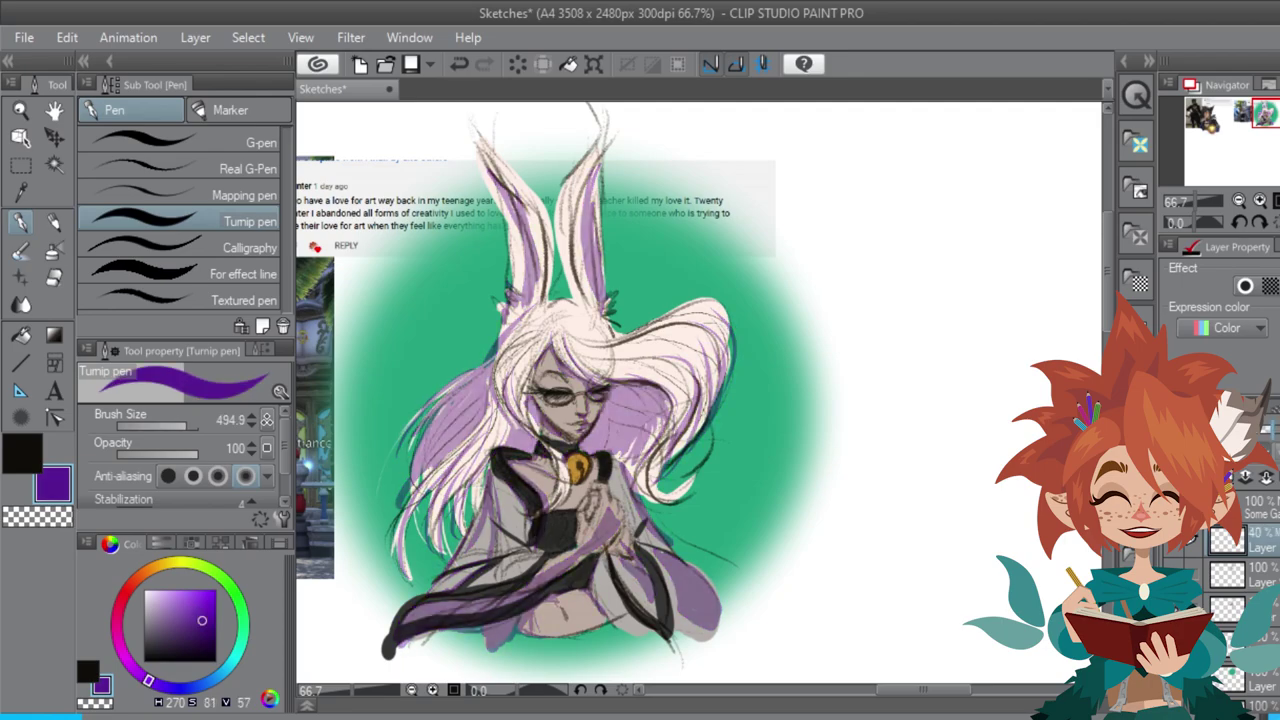
mouse_move(1262, 430)
mouse_down()
mouse_move(1273, 430)
mouse_move(1262, 430)
mouse_up()
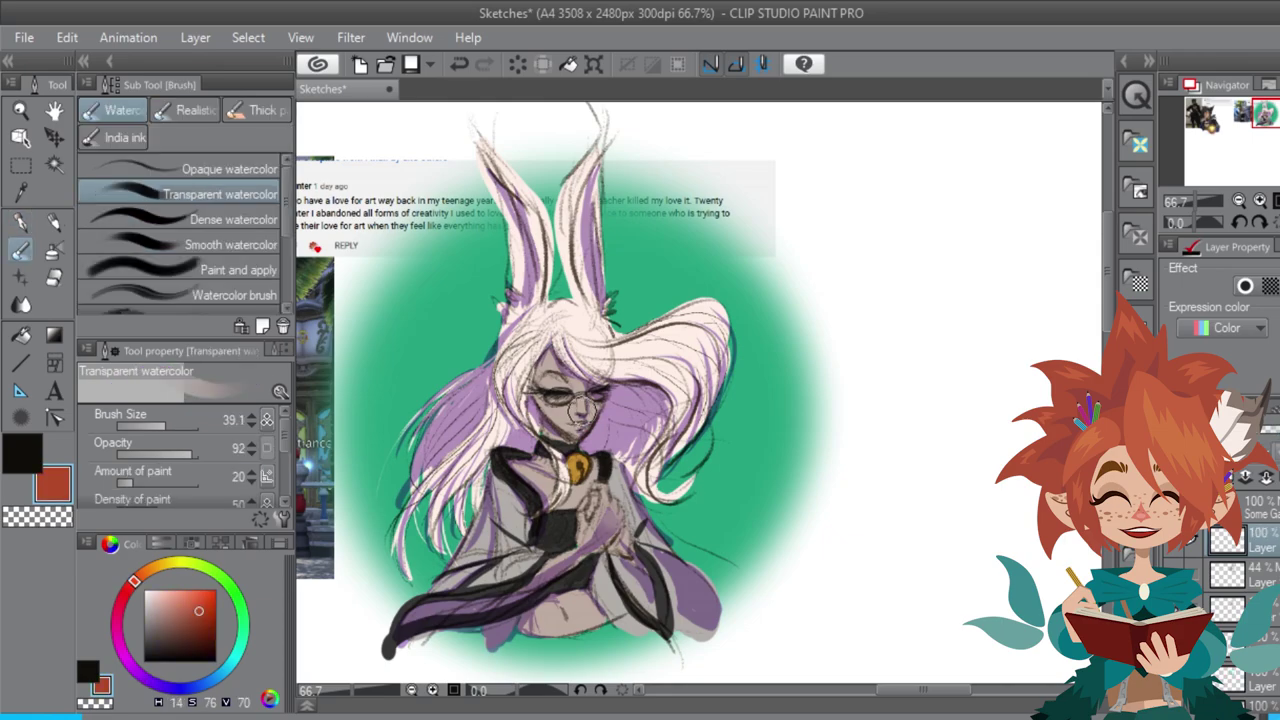
Step: Tint the lips, nose tip and eye areas reddish orange with the Design pencil at size 6.0
drag(581, 411, 602, 426)
key(ctrl+z)
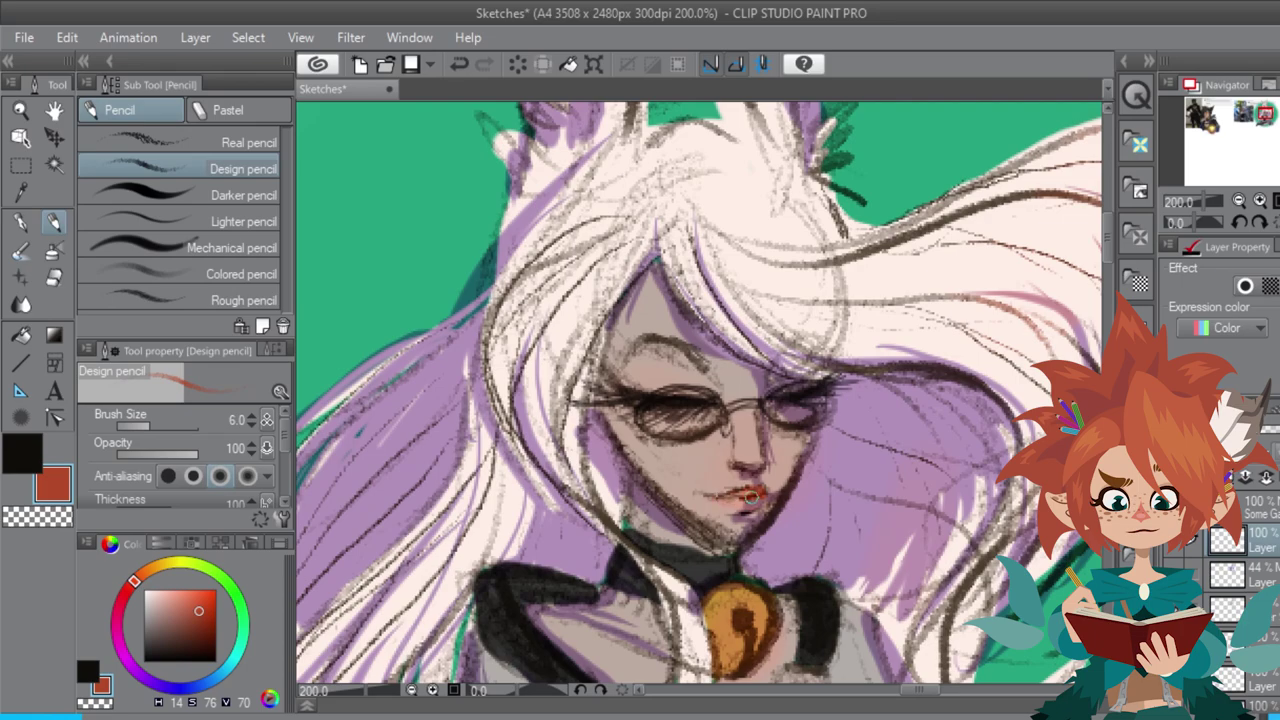
mouse_move(750, 494)
mouse_down()
mouse_move(732, 504)
mouse_move(760, 446)
mouse_up()
mouse_move(676, 444)
mouse_down()
mouse_move(642, 446)
mouse_move(672, 425)
mouse_up()
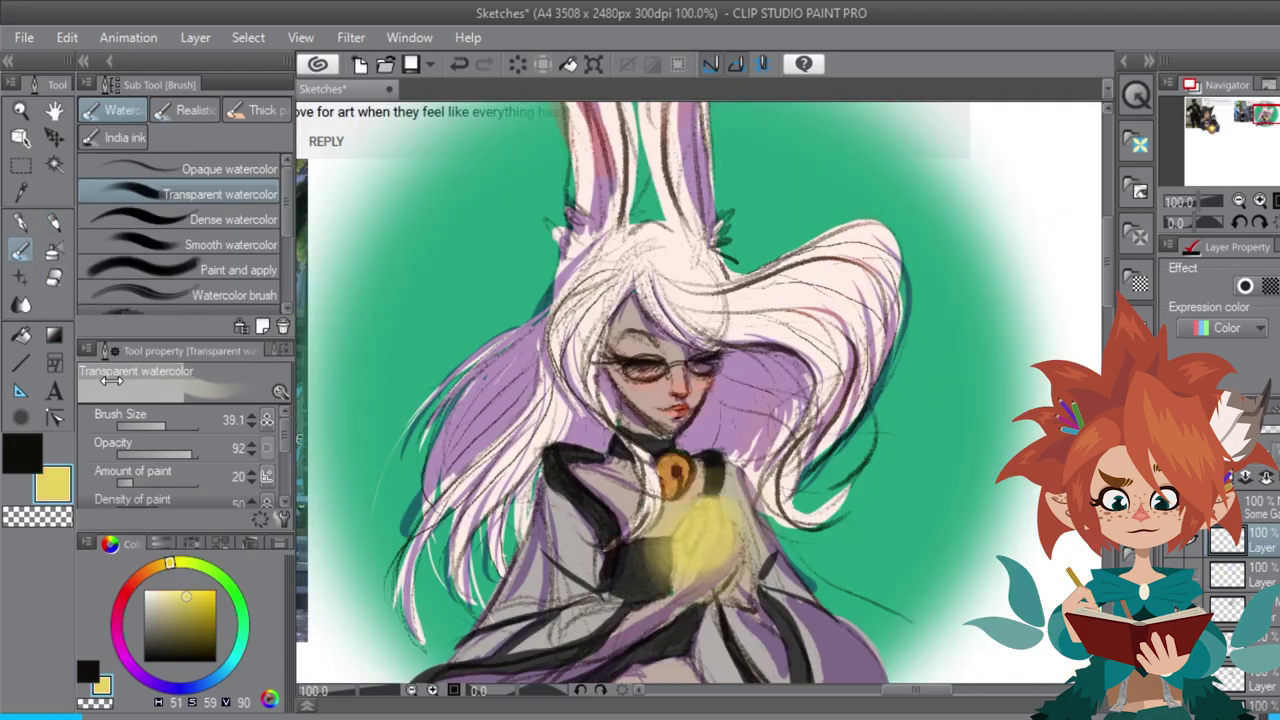
Step: Paint a bright yellow glow over the clasped hands and add Sparkle C sparkles around the character at brush size 100
click(54, 250)
mouse_move(702, 520)
mouse_down()
mouse_move(679, 568)
mouse_move(716, 624)
mouse_move(759, 592)
mouse_up()
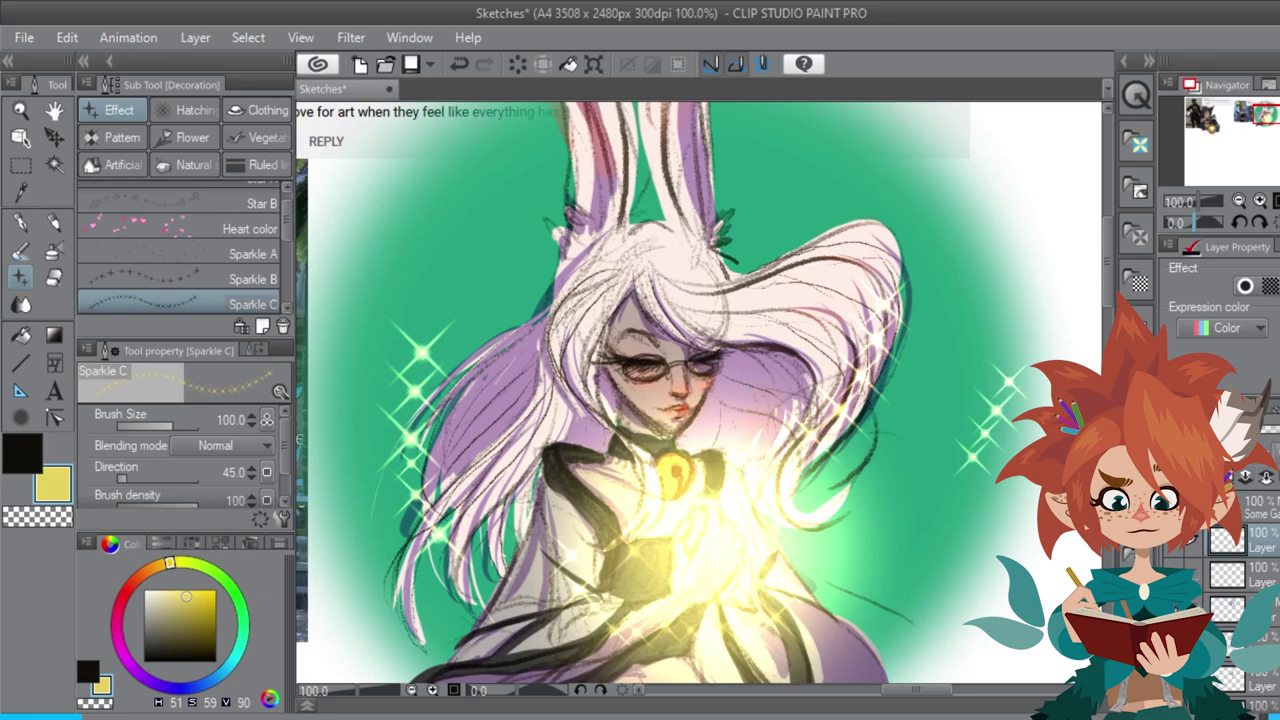
key(ctrl+minus)
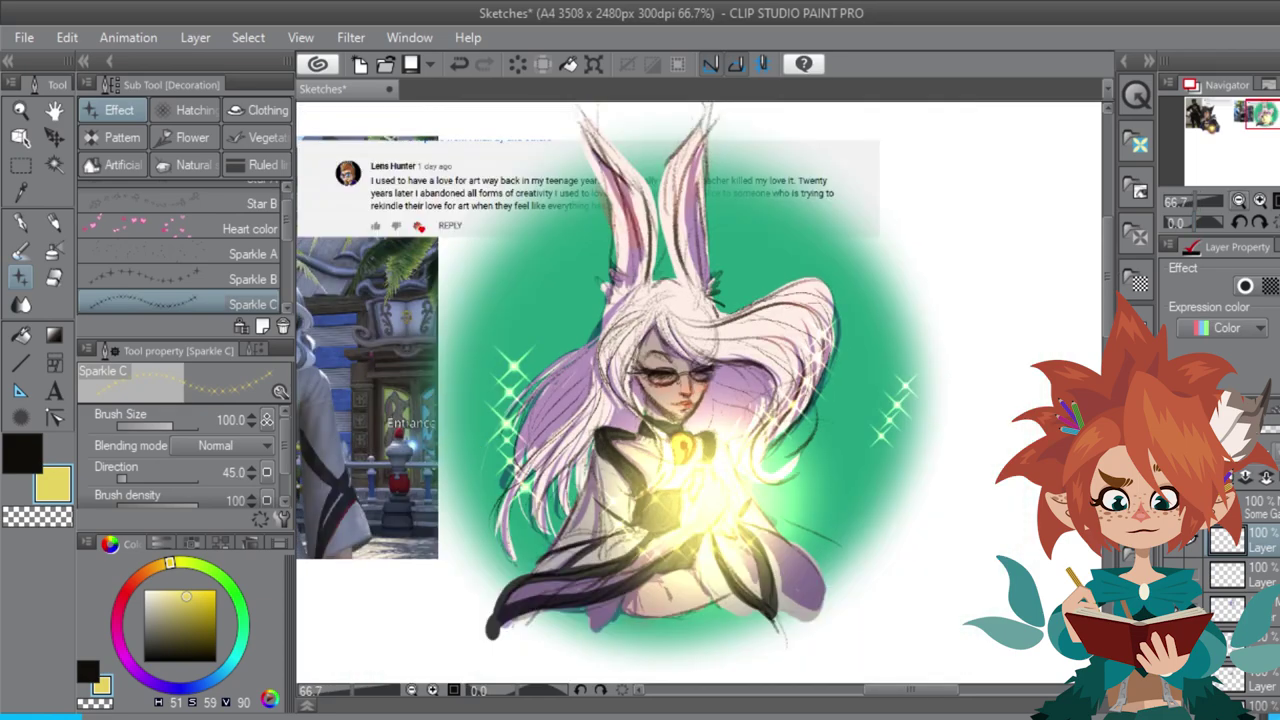
key(ctrl+minus)
key(ctrl+minus)
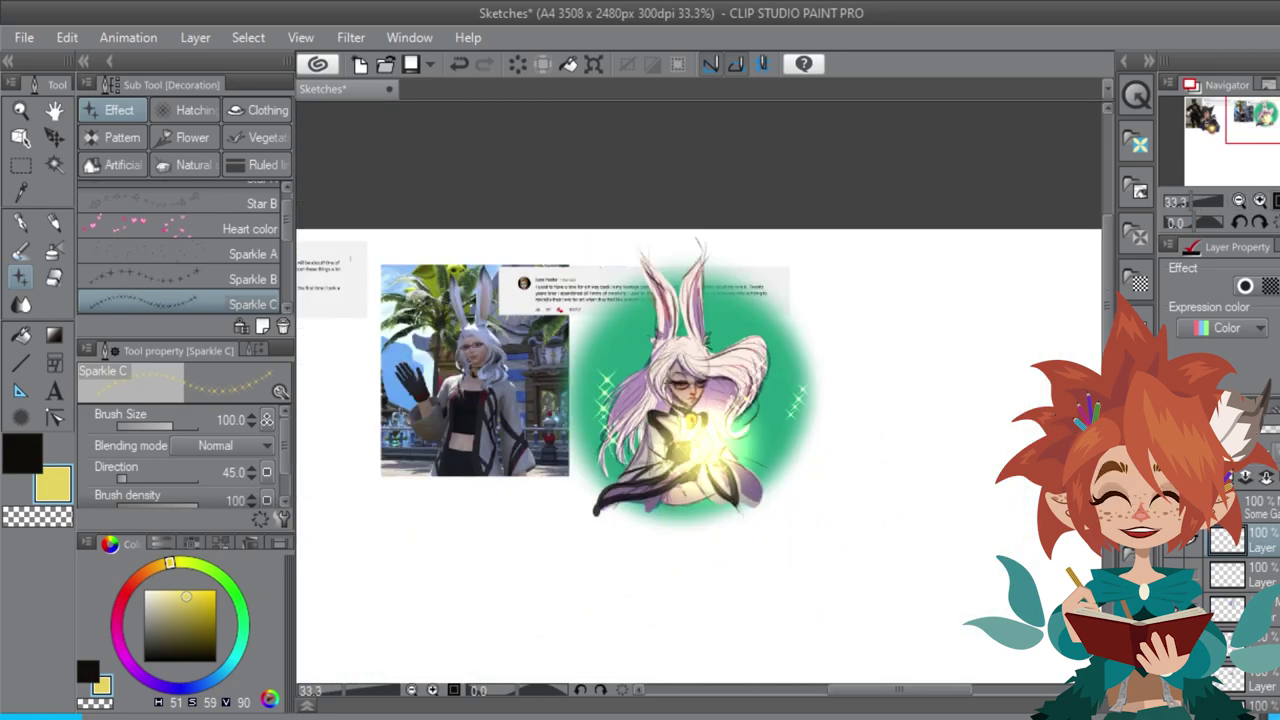
key(ctrl+plus)
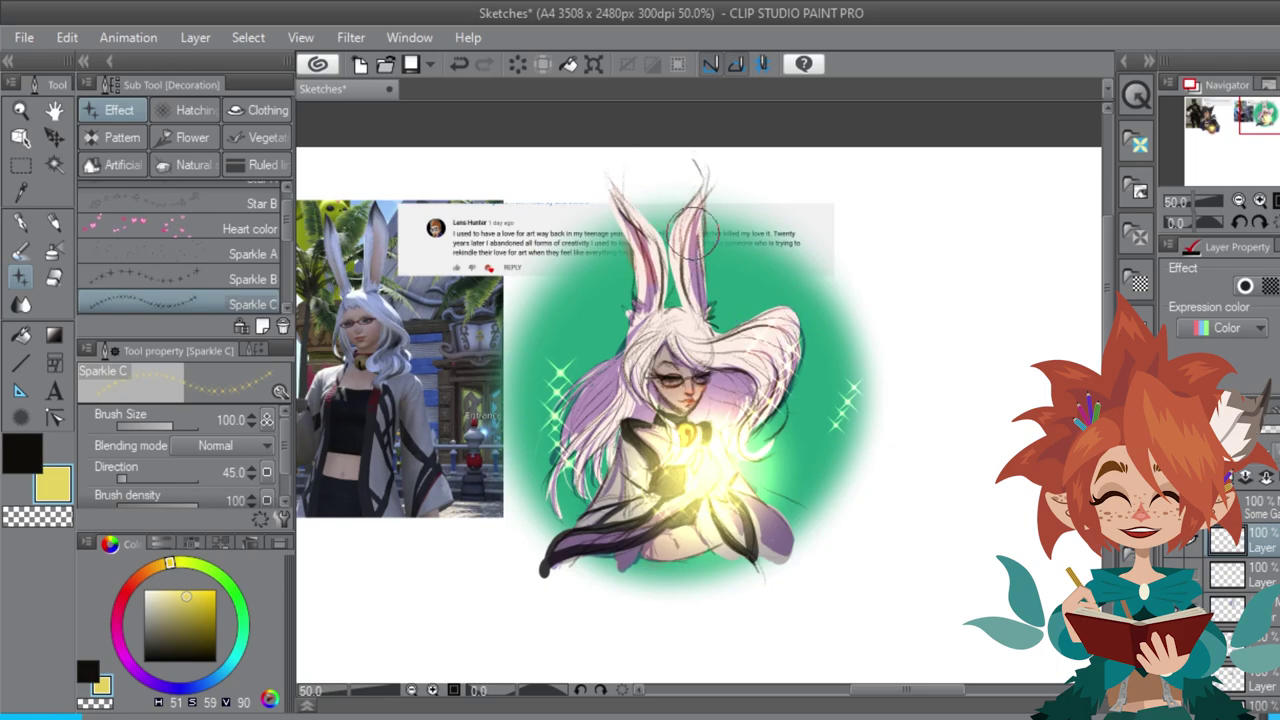
Step: Sketch the small dark-haired character's round head, pointed ears, side hair and facial features beside its screenshot with the Design pencil in black
click(54, 222)
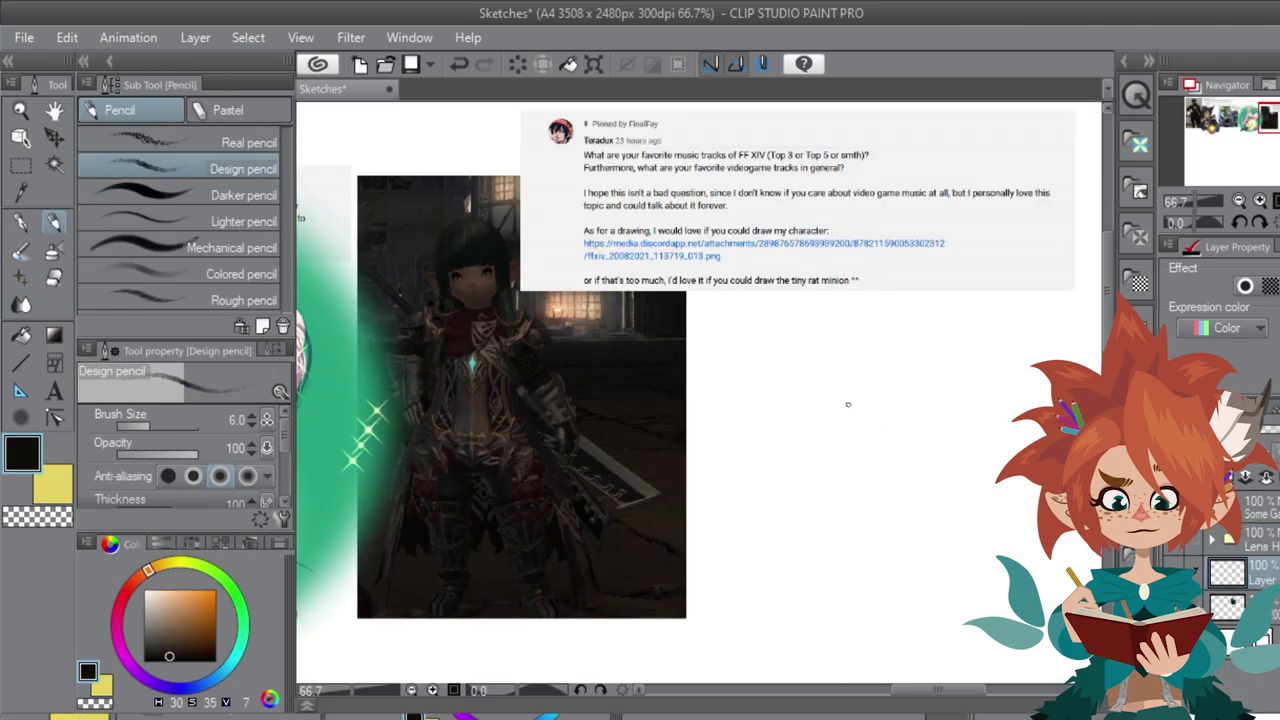
mouse_move(848, 404)
mouse_down()
mouse_move(900, 478)
mouse_move(975, 405)
mouse_up()
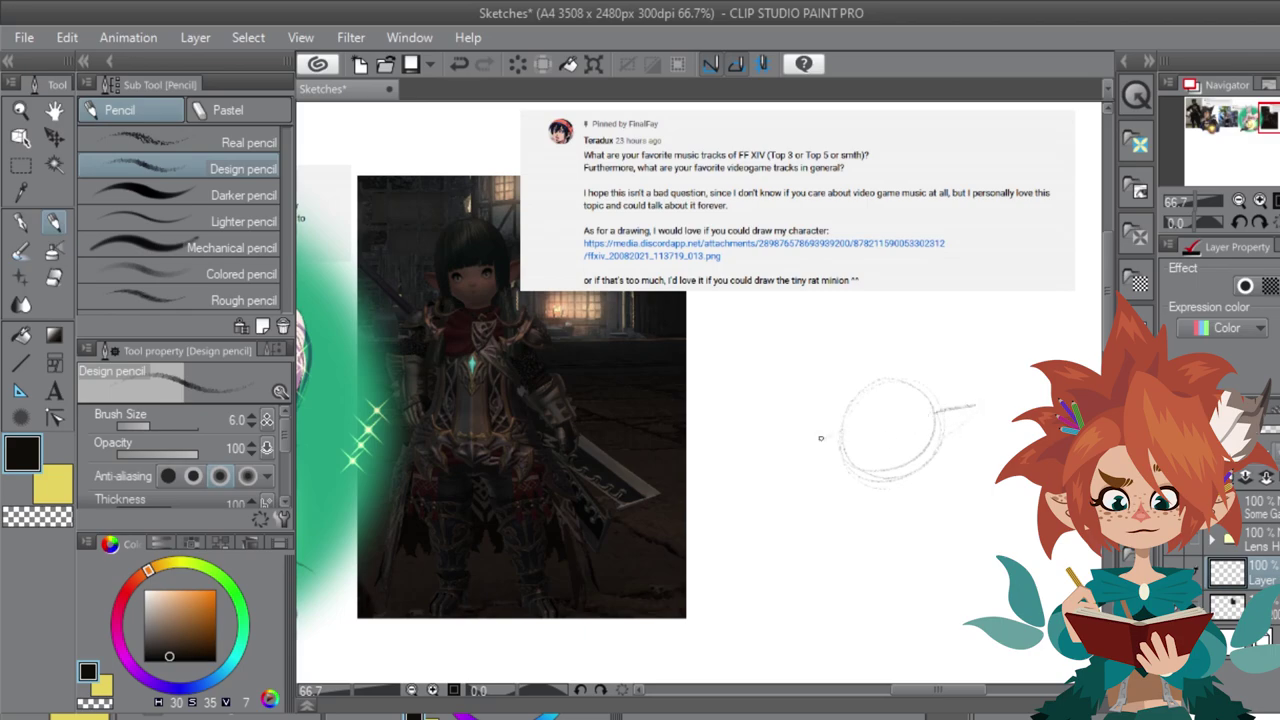
mouse_move(821, 438)
mouse_down()
mouse_move(927, 389)
mouse_move(933, 410)
mouse_move(840, 431)
mouse_move(928, 410)
mouse_up()
drag(835, 440, 823, 540)
mouse_move(848, 460)
mouse_down()
mouse_move(906, 486)
mouse_move(918, 424)
mouse_move(855, 441)
mouse_move(883, 451)
mouse_up()
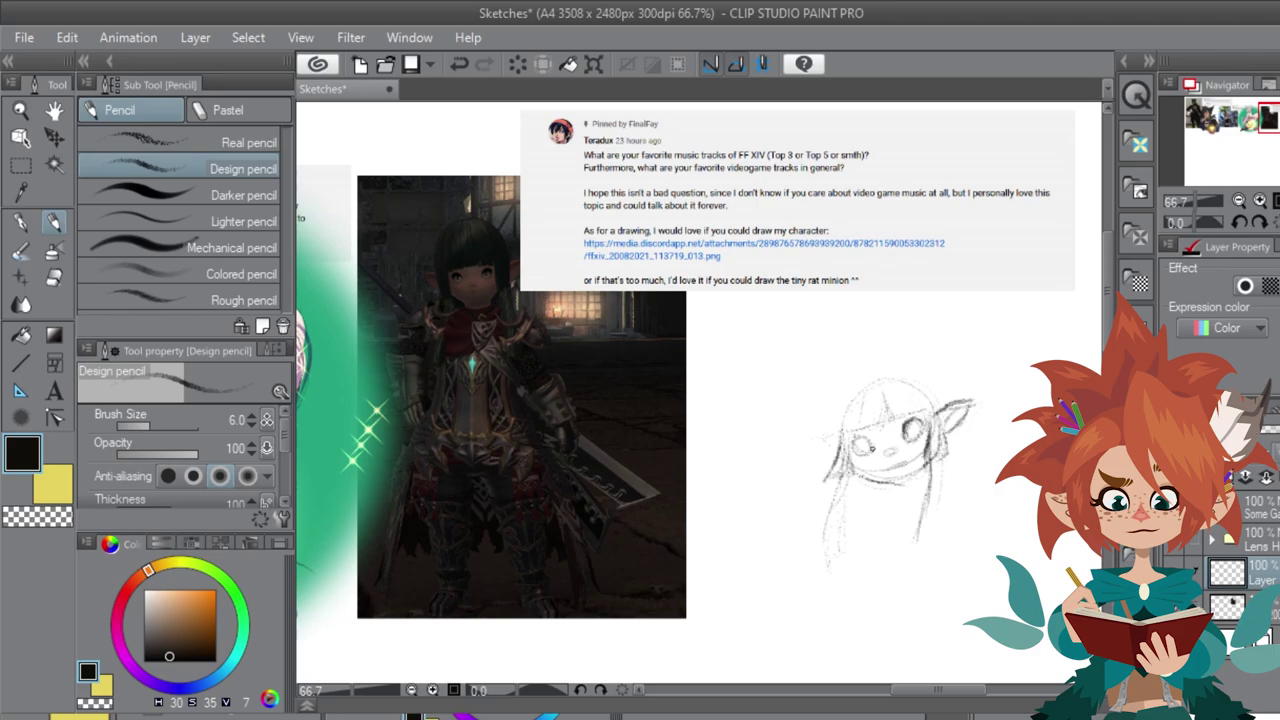
Step: Define the small character's eyes and draw the rounded top of the hair with a straight fringe
mouse_move(871, 445)
mouse_down()
mouse_move(858, 436)
mouse_move(852, 447)
mouse_up()
drag(925, 427, 904, 428)
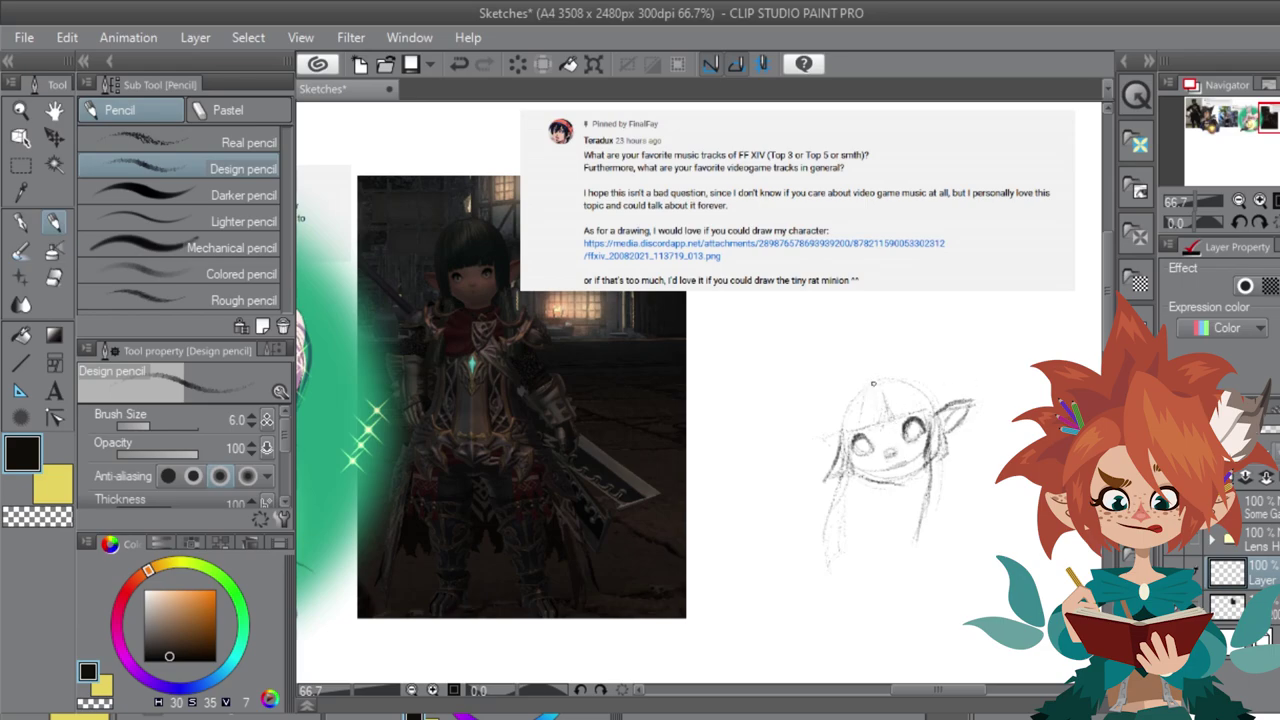
mouse_move(873, 383)
mouse_down()
mouse_move(876, 418)
mouse_move(843, 393)
mouse_move(834, 428)
mouse_up()
mouse_move(870, 358)
mouse_down()
mouse_move(834, 412)
mouse_move(879, 359)
mouse_move(933, 371)
mouse_move(931, 395)
mouse_up()
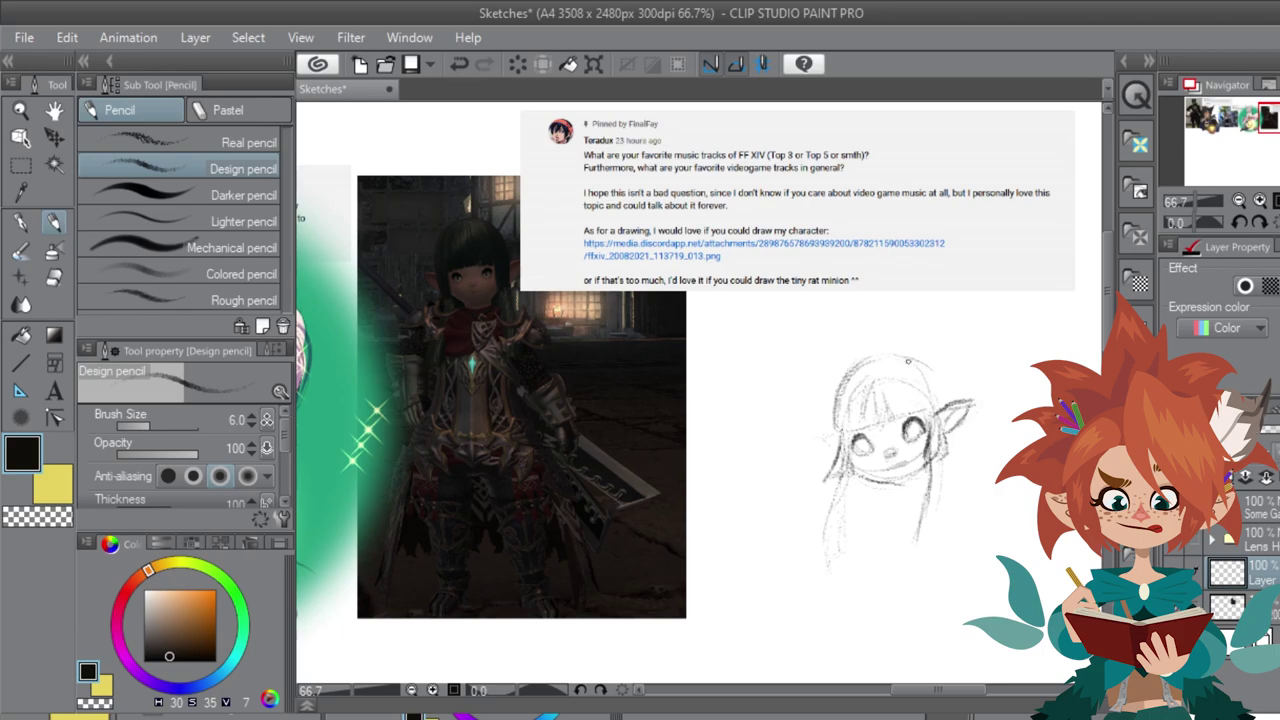
drag(906, 357, 940, 386)
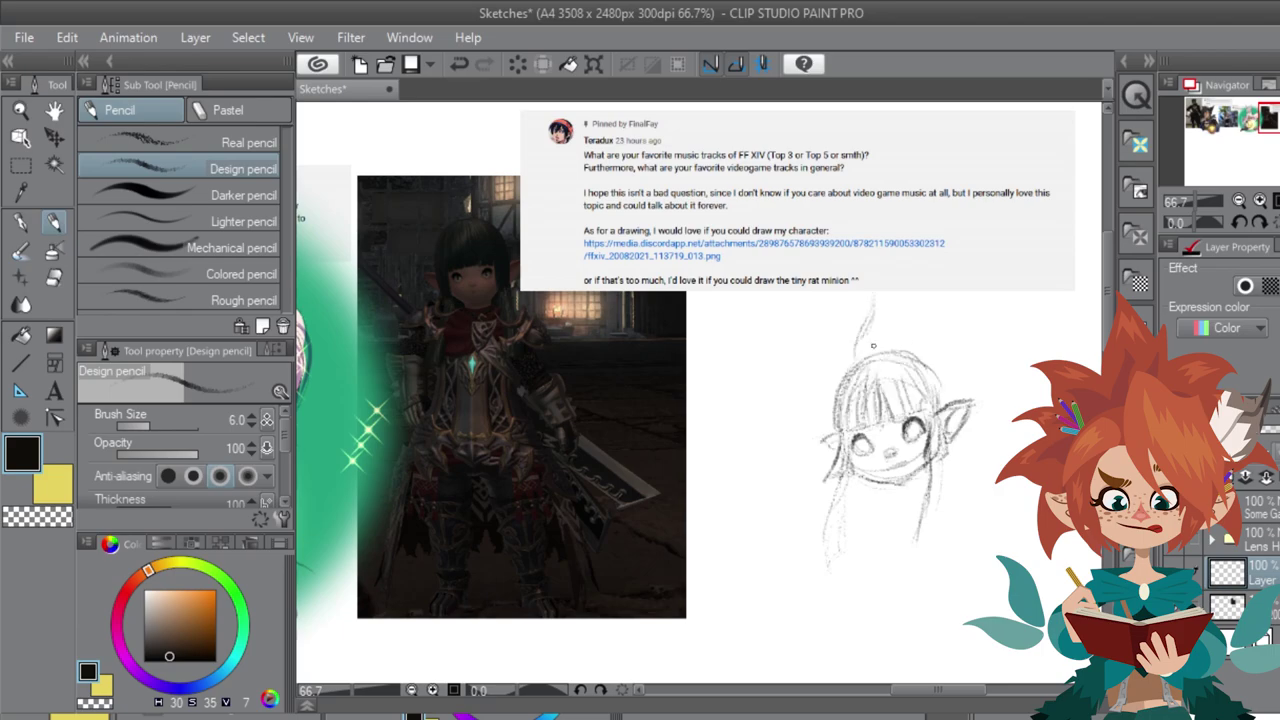
Step: Sketch a small rat perched on the character's head, with a narrow body, wide ears and a curling tail
mouse_move(864, 362)
mouse_down()
mouse_move(912, 340)
mouse_move(908, 298)
mouse_move(869, 322)
mouse_move(862, 348)
mouse_move(882, 360)
mouse_up()
mouse_move(904, 316)
mouse_down()
mouse_move(906, 328)
mouse_move(898, 284)
mouse_up()
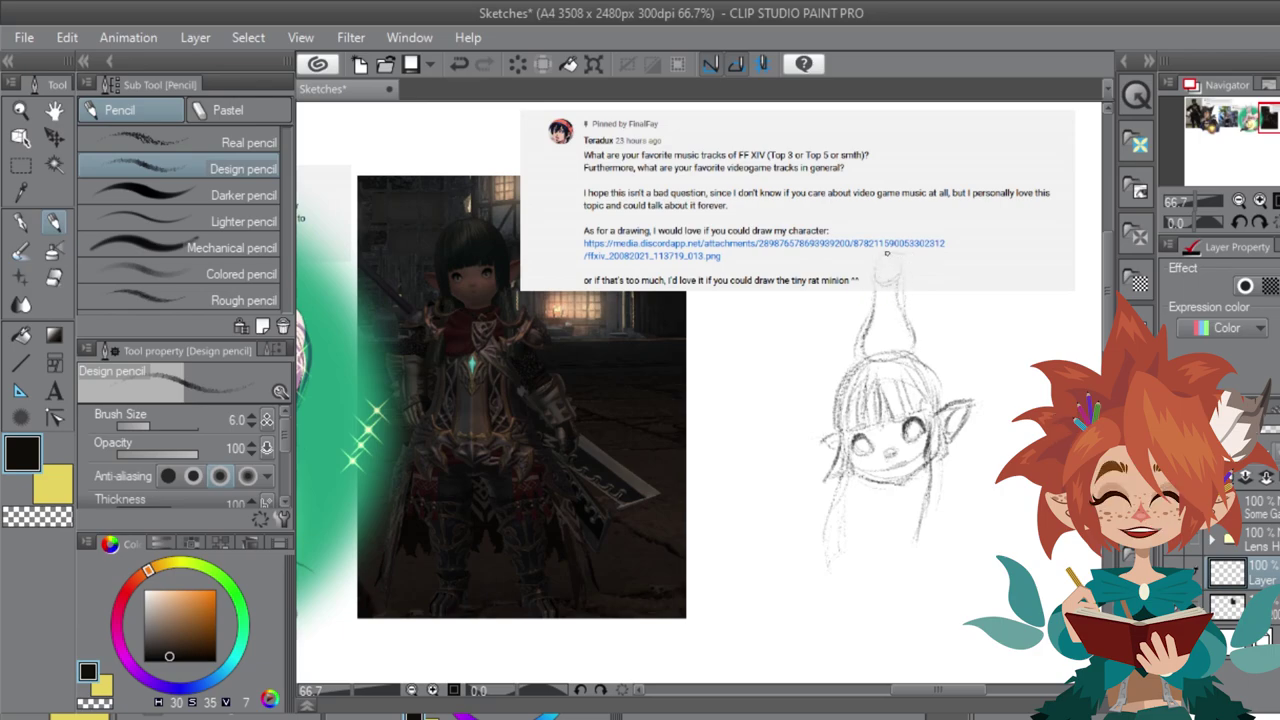
mouse_move(896, 258)
mouse_down()
mouse_move(926, 248)
mouse_move(866, 270)
mouse_up()
drag(912, 252, 966, 262)
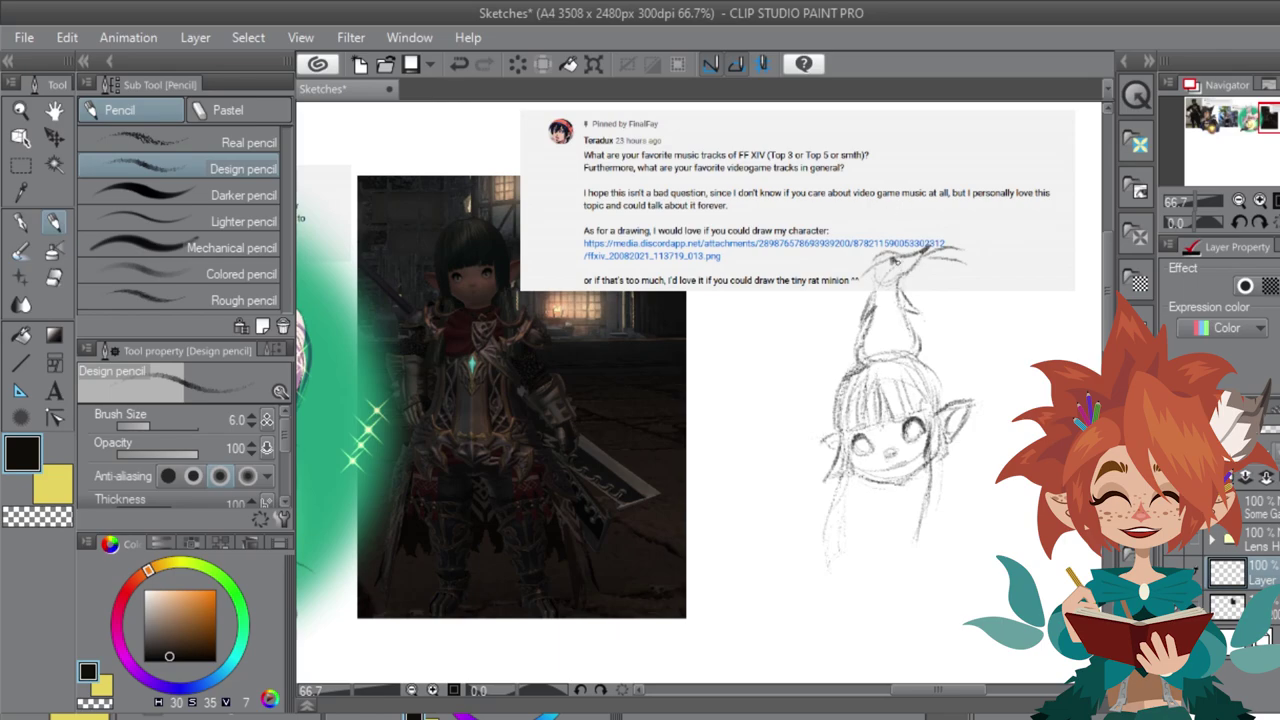
mouse_move(883, 257)
mouse_down()
mouse_move(829, 296)
mouse_move(871, 269)
mouse_move(844, 273)
mouse_move(848, 296)
mouse_up()
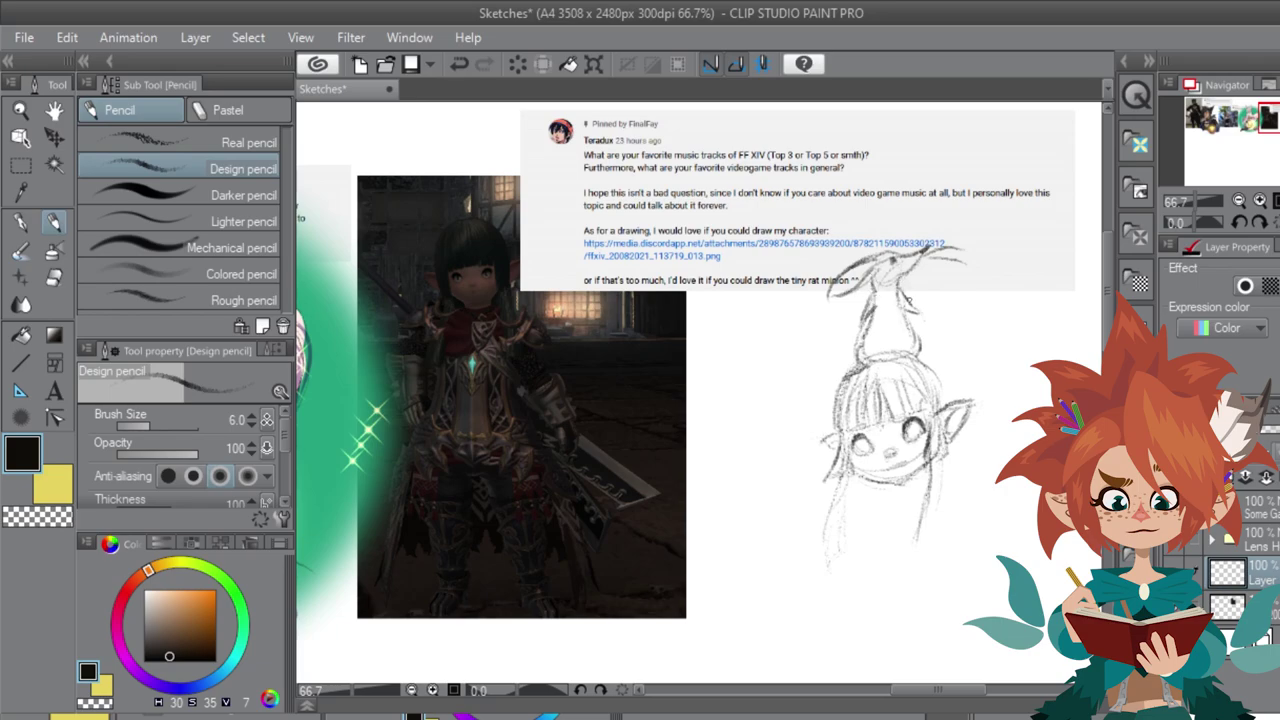
mouse_move(934, 363)
mouse_down()
mouse_move(980, 337)
mouse_move(990, 346)
mouse_up()
drag(977, 338, 936, 362)
Step: Refine the small character's mouth and darken the strands of the fringe
drag(882, 469, 894, 467)
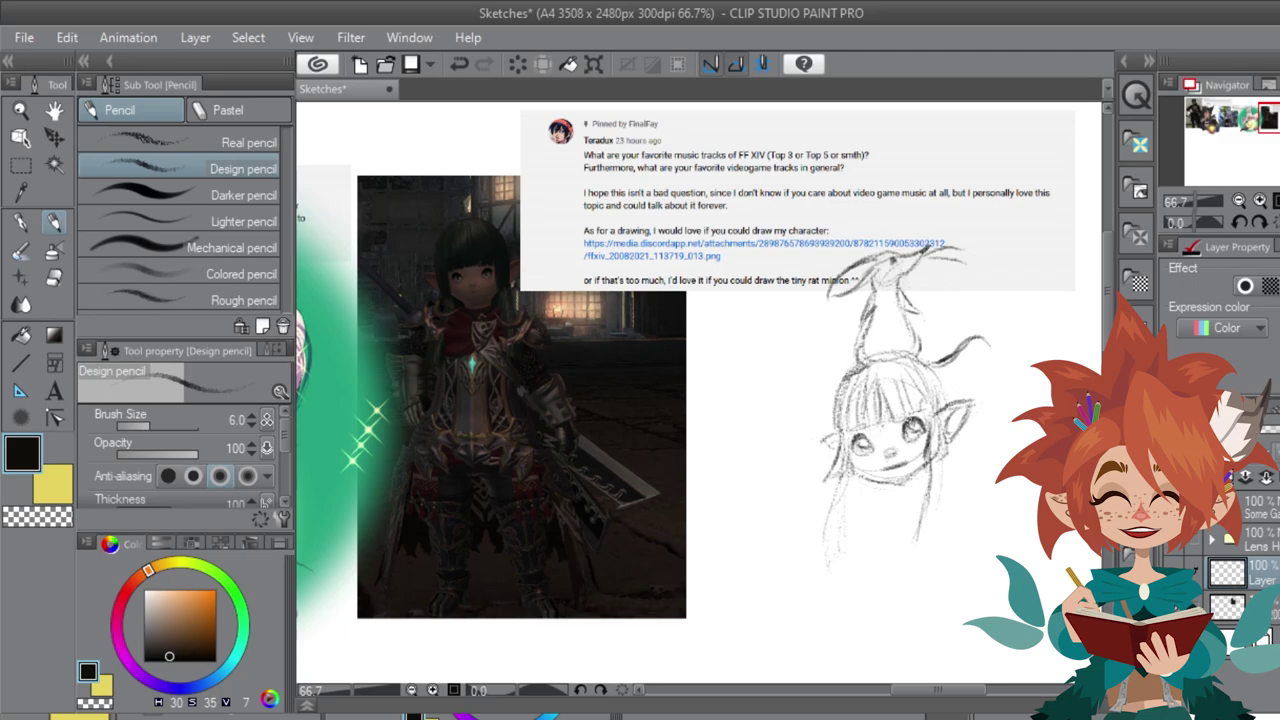
drag(872, 388, 862, 426)
drag(851, 397, 847, 429)
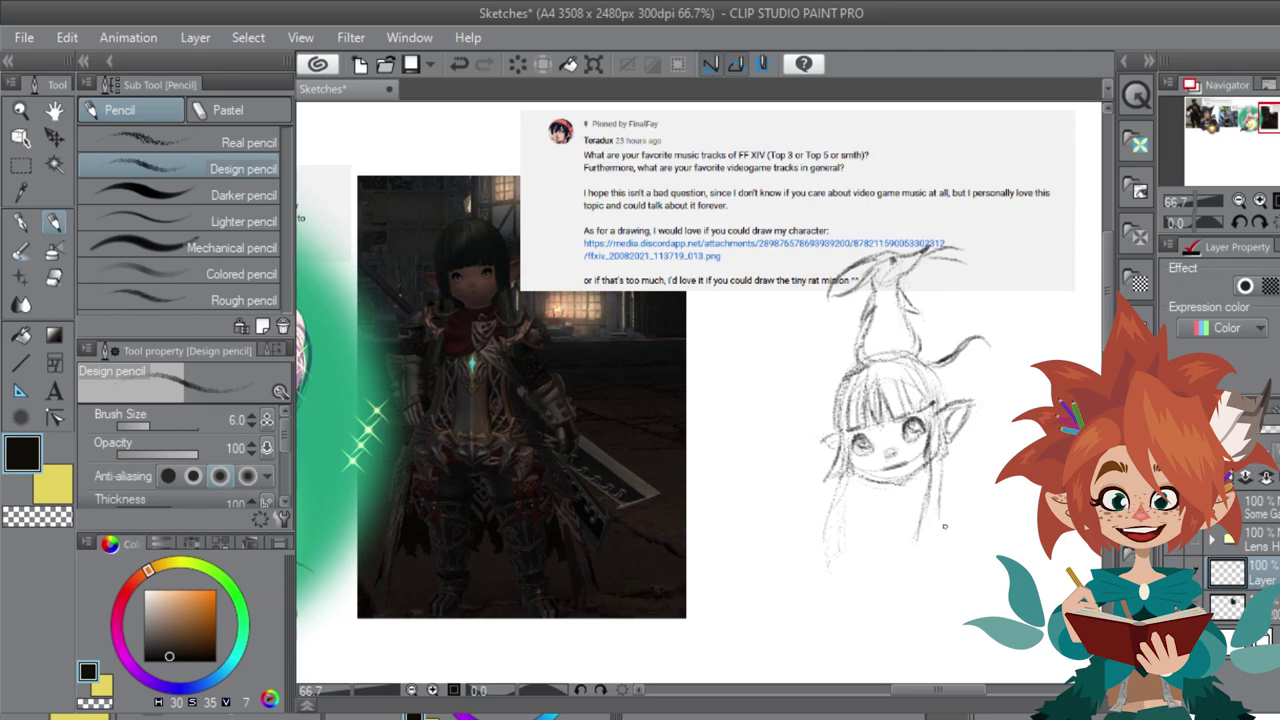
Step: Sketch the small character's long side hair, draped scarf, torso and layered shoulder armour below the head with the Design pencil
drag(940, 476, 957, 556)
mouse_move(893, 502)
mouse_down()
mouse_move(914, 546)
mouse_move(863, 510)
mouse_move(901, 558)
mouse_move(842, 537)
mouse_move(878, 547)
mouse_move(876, 573)
mouse_move(842, 576)
mouse_up()
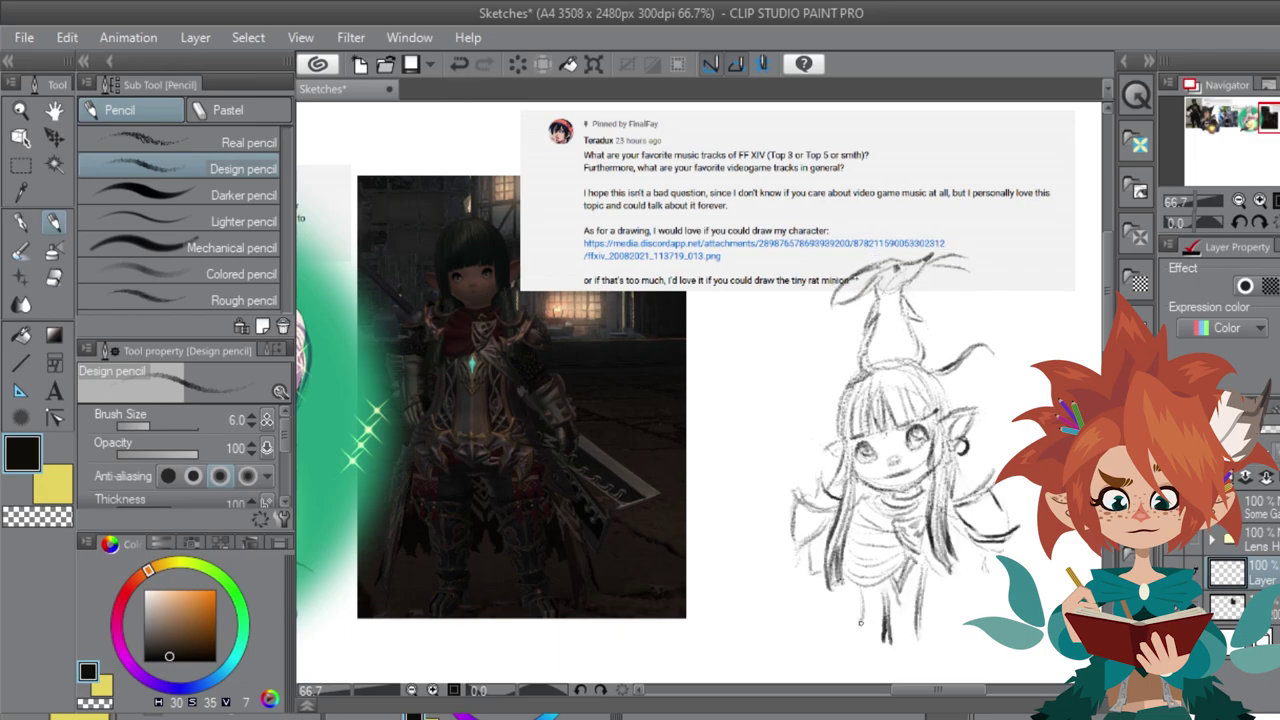
drag(948, 570, 943, 630)
drag(962, 560, 973, 595)
drag(998, 549, 1003, 579)
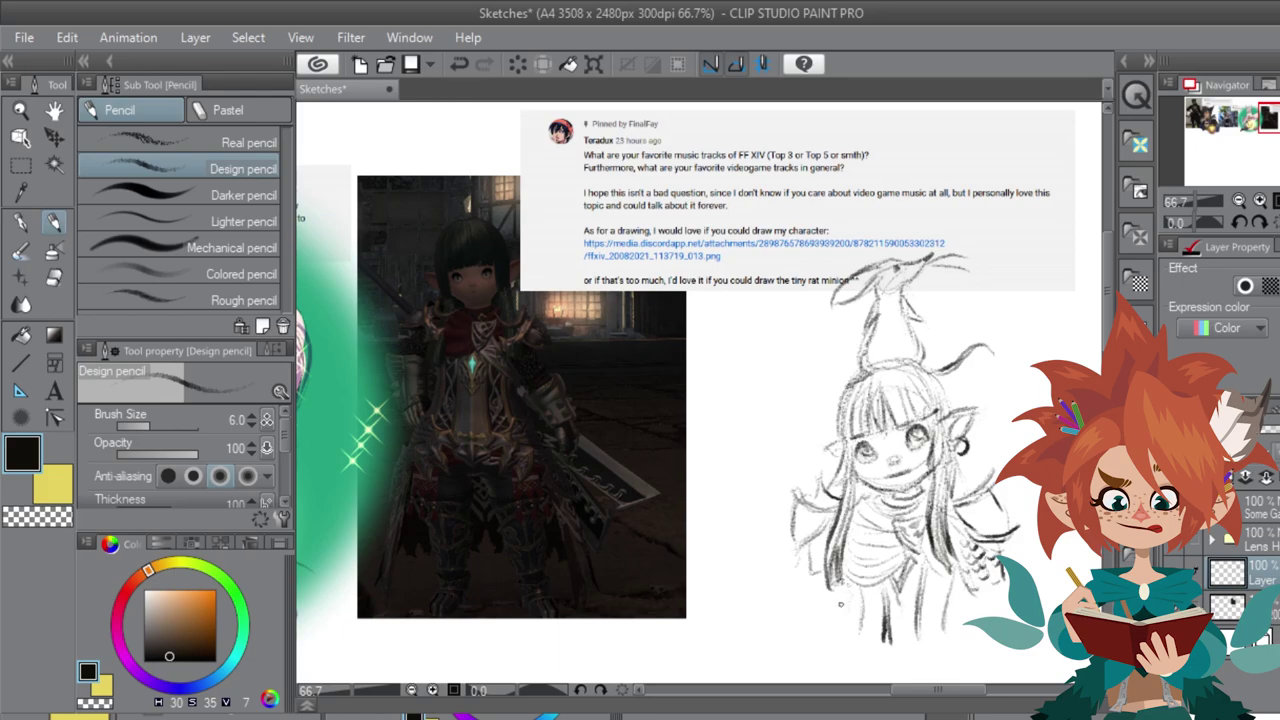
Step: Fill the small character's hair dark blue with the Turnip pen and paint the eyes with near-black rims, teal irises and light grey lower parts
key(p)
mouse_move(886, 375)
mouse_down()
mouse_move(849, 396)
mouse_move(842, 430)
mouse_move(852, 388)
mouse_move(852, 432)
mouse_move(872, 412)
mouse_move(876, 425)
mouse_move(880, 380)
mouse_move(896, 428)
mouse_move(906, 380)
mouse_up()
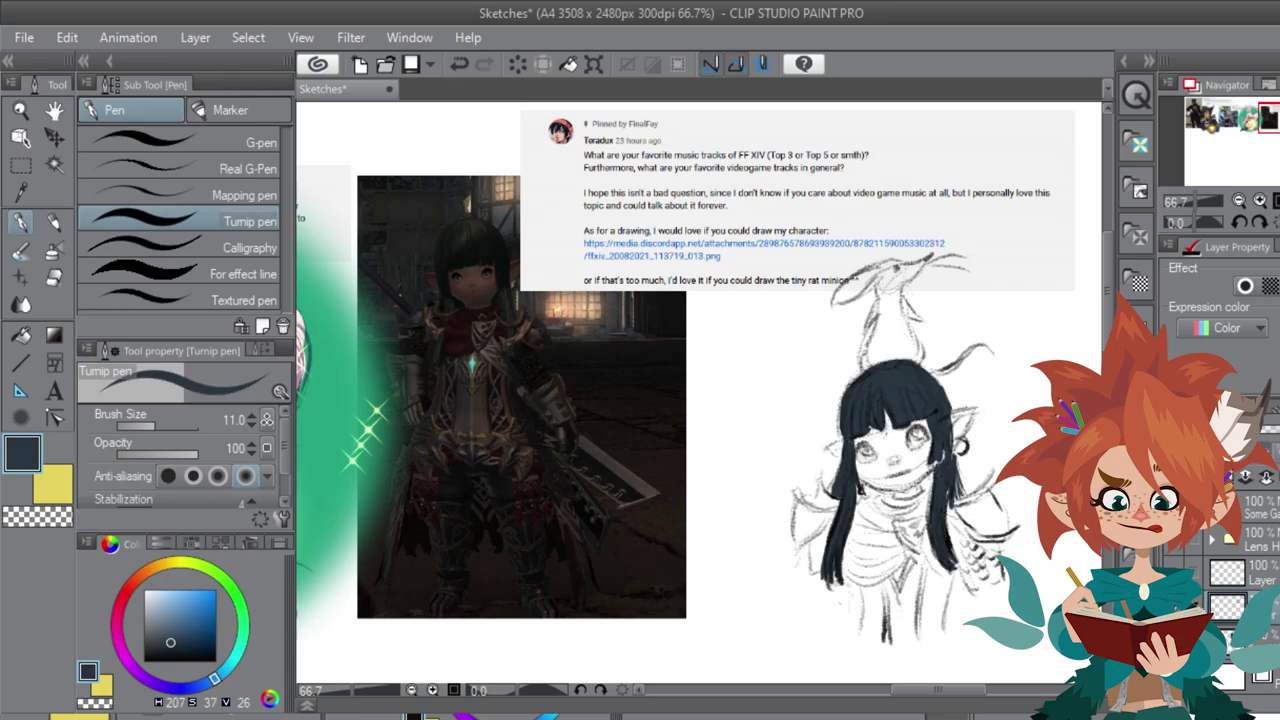
key(ctrl+plus)
key(ctrl+plus)
key(ctrl+plus)
mouse_move(940, 450)
mouse_down()
mouse_move(470, 388)
mouse_move(435, 355)
mouse_up()
click(163, 650)
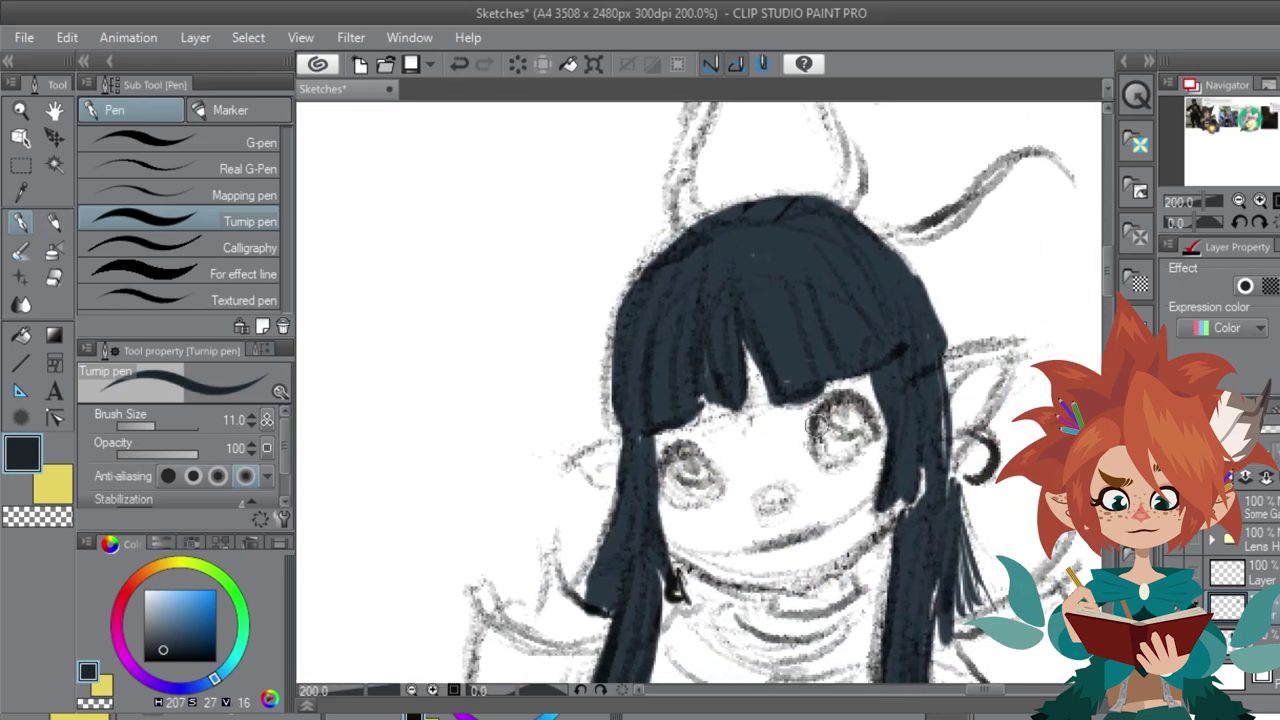
mouse_move(818, 440)
mouse_down()
mouse_move(855, 398)
mouse_move(871, 440)
mouse_move(846, 396)
mouse_move(812, 436)
mouse_move(838, 398)
mouse_move(878, 420)
mouse_up()
mouse_move(730, 495)
mouse_down()
mouse_move(690, 455)
mouse_move(669, 467)
mouse_move(698, 458)
mouse_move(690, 478)
mouse_up()
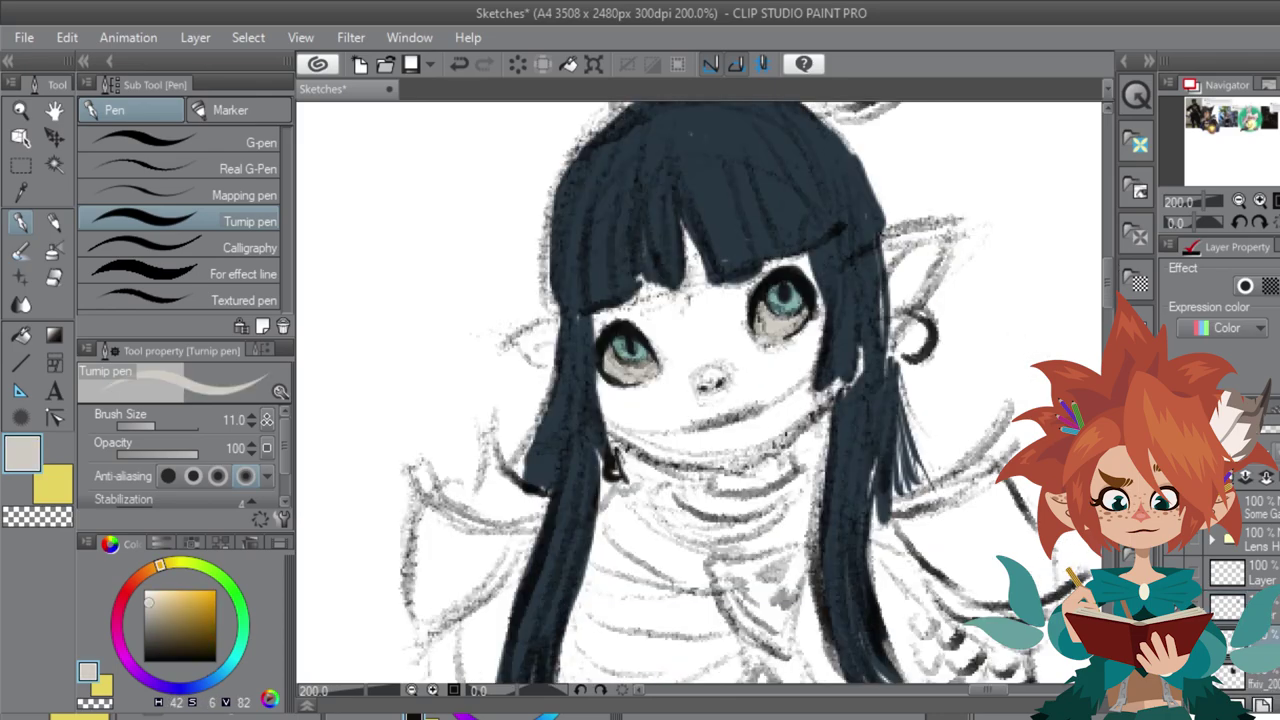
Step: Paint the small character's face, neck and pointed ears in a warm tan-brown skin colour
mouse_move(140, 575)
mouse_down()
mouse_move(155, 566)
mouse_move(142, 574)
mouse_move(172, 609)
mouse_up()
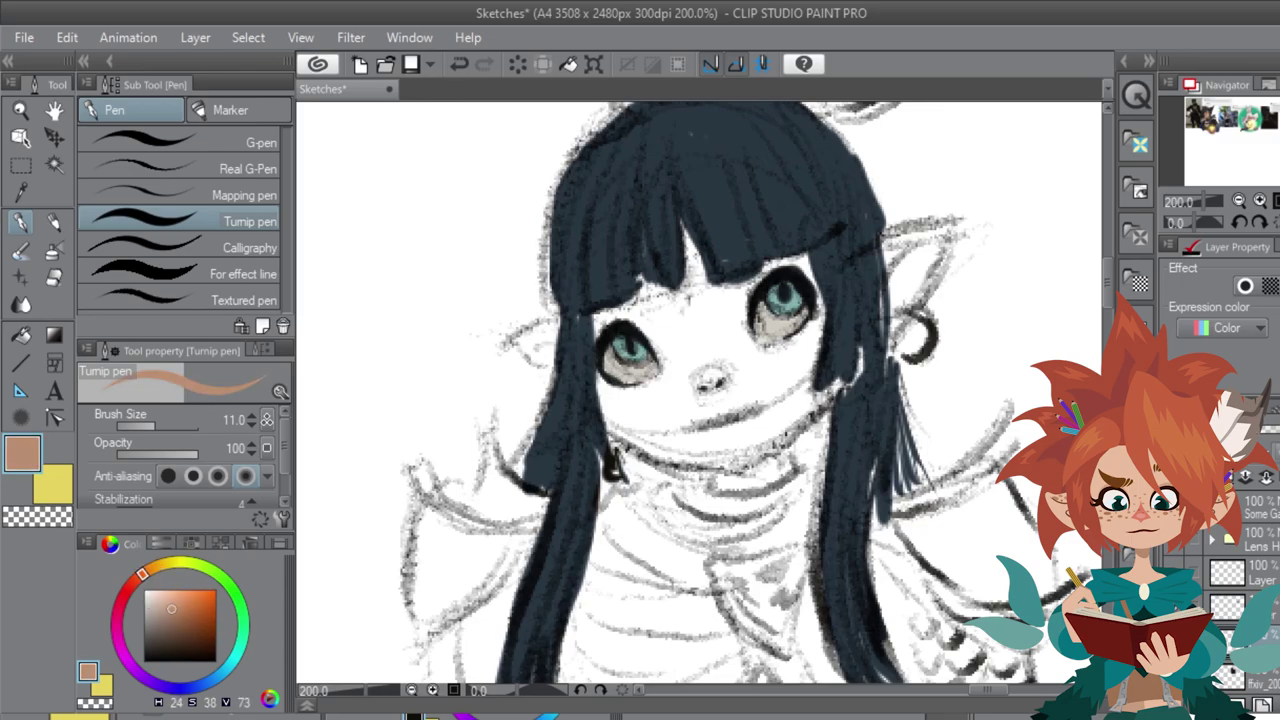
mouse_move(700, 262)
mouse_down()
mouse_move(703, 300)
mouse_move(645, 276)
mouse_move(633, 290)
mouse_move(672, 344)
mouse_move(665, 334)
mouse_move(688, 399)
mouse_move(722, 305)
mouse_move(725, 343)
mouse_move(714, 308)
mouse_move(713, 328)
mouse_move(745, 274)
mouse_move(794, 252)
mouse_move(816, 268)
mouse_move(804, 264)
mouse_move(828, 333)
mouse_move(777, 371)
mouse_move(810, 334)
mouse_move(735, 306)
mouse_move(776, 360)
mouse_move(751, 345)
mouse_move(791, 361)
mouse_move(642, 394)
mouse_move(600, 383)
mouse_move(669, 450)
mouse_move(626, 426)
mouse_move(684, 440)
mouse_move(672, 412)
mouse_move(729, 436)
mouse_move(697, 452)
mouse_move(774, 441)
mouse_move(797, 395)
mouse_move(842, 358)
mouse_move(841, 372)
mouse_move(911, 242)
mouse_move(954, 228)
mouse_move(913, 298)
mouse_move(911, 271)
mouse_move(880, 321)
mouse_move(865, 273)
mouse_move(861, 358)
mouse_move(764, 428)
mouse_move(786, 438)
mouse_move(781, 462)
mouse_move(732, 466)
mouse_move(730, 480)
mouse_move(775, 462)
mouse_up()
mouse_move(624, 302)
mouse_down()
mouse_move(610, 320)
mouse_move(530, 345)
mouse_move(545, 350)
mouse_up()
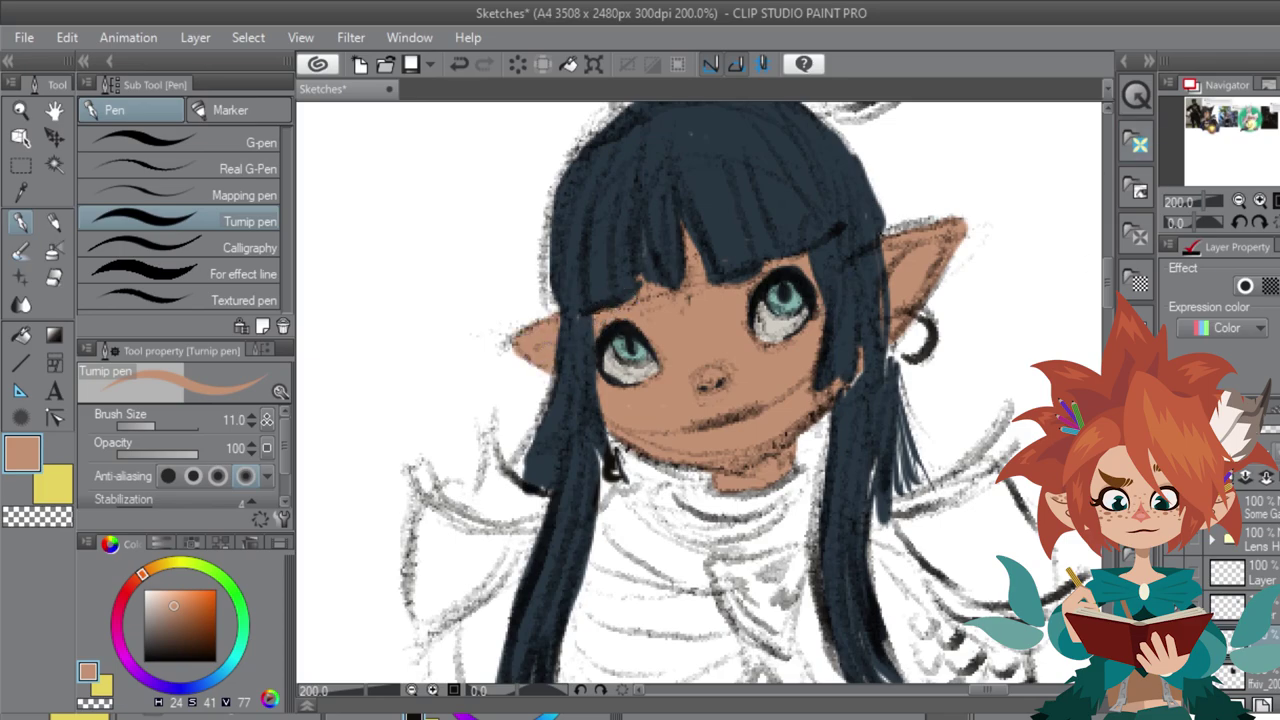
Step: Paint the scarf around the small character's neck dark red (H 9, S 78, V 60) with the Turnip pen
click(1239, 201)
click(1239, 201)
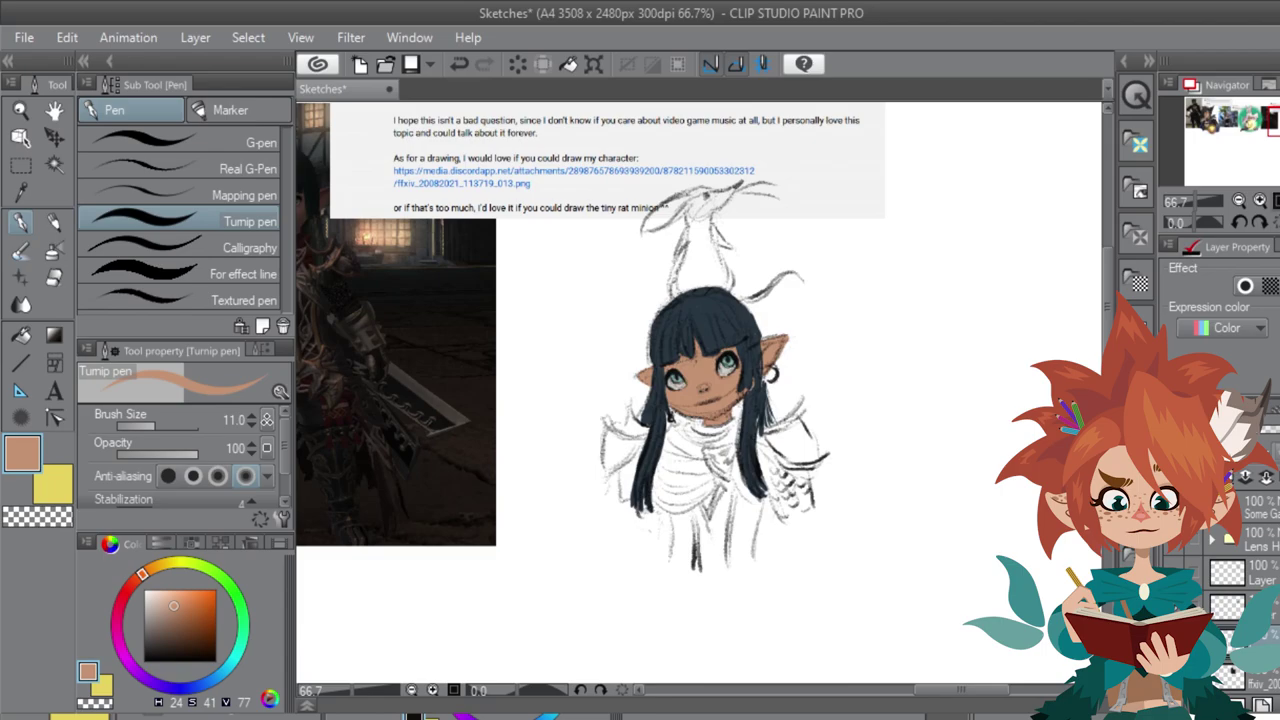
drag(898, 679, 994, 692)
drag(125, 594, 131, 586)
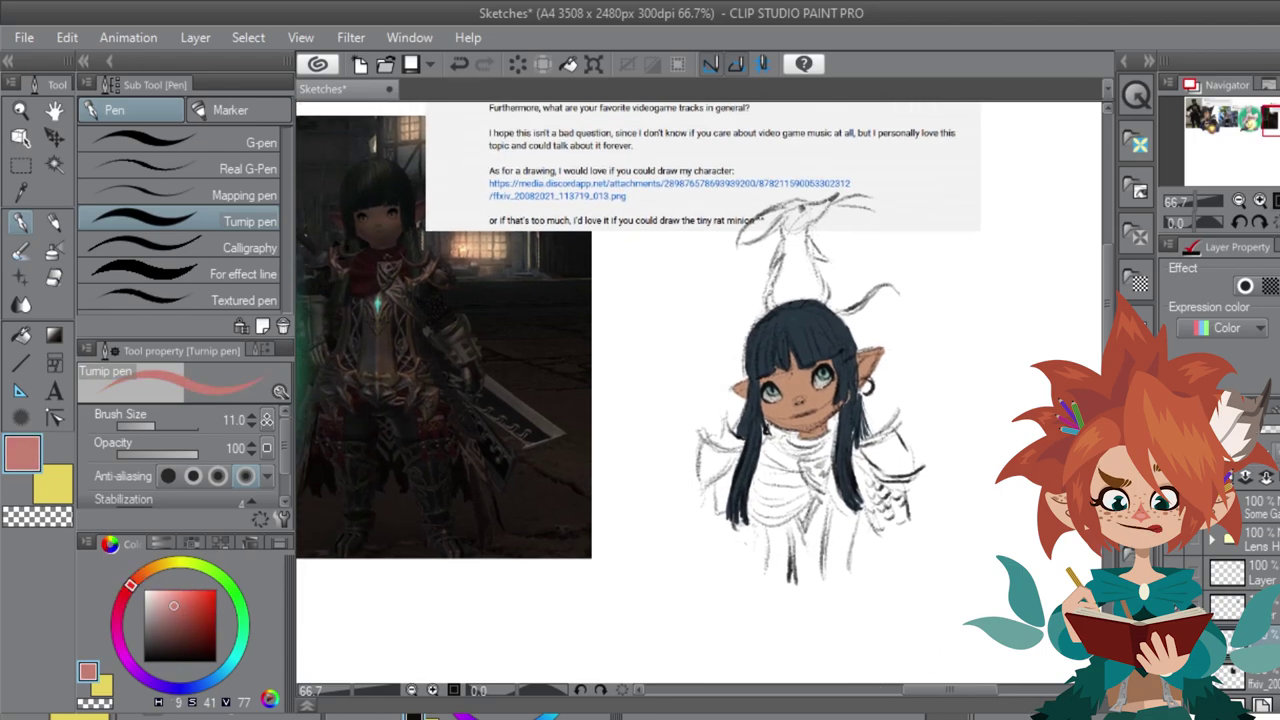
click(200, 618)
drag(200, 618, 201, 619)
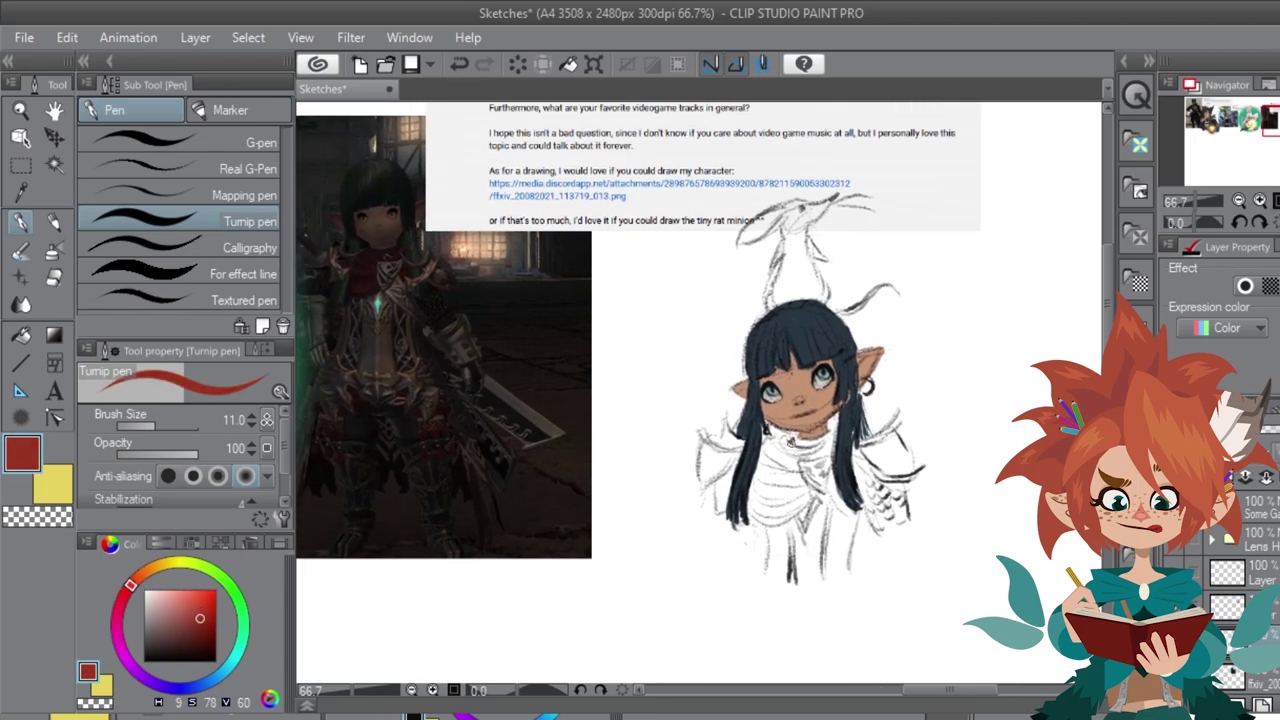
drag(793, 439, 787, 440)
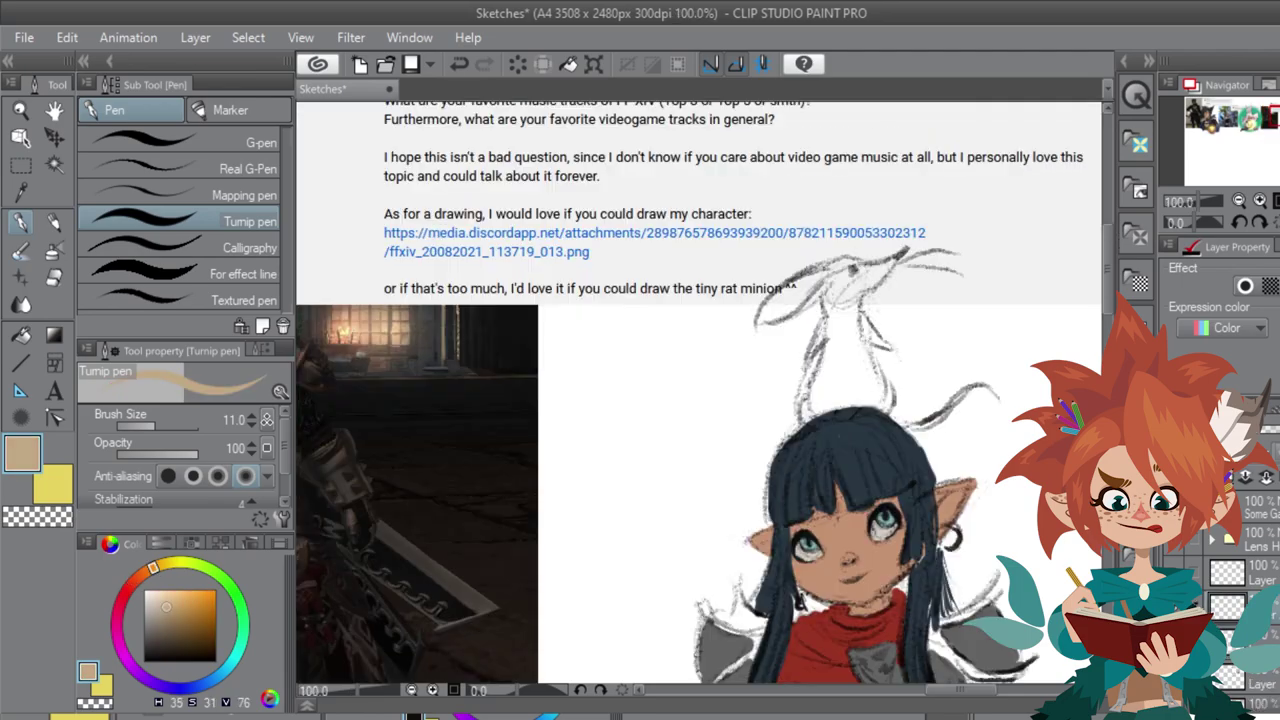
Step: Fill the rat's body, paws, head, ears and curling tail with sandy beige (H 35, S 31, V 76)
mouse_move(836, 332)
mouse_down()
mouse_move(835, 410)
mouse_move(860, 407)
mouse_move(872, 393)
mouse_move(852, 304)
mouse_move(833, 400)
mouse_move(869, 382)
mouse_move(812, 394)
mouse_move(795, 436)
mouse_up()
mouse_move(877, 374)
mouse_down()
mouse_move(887, 416)
mouse_move(893, 392)
mouse_up()
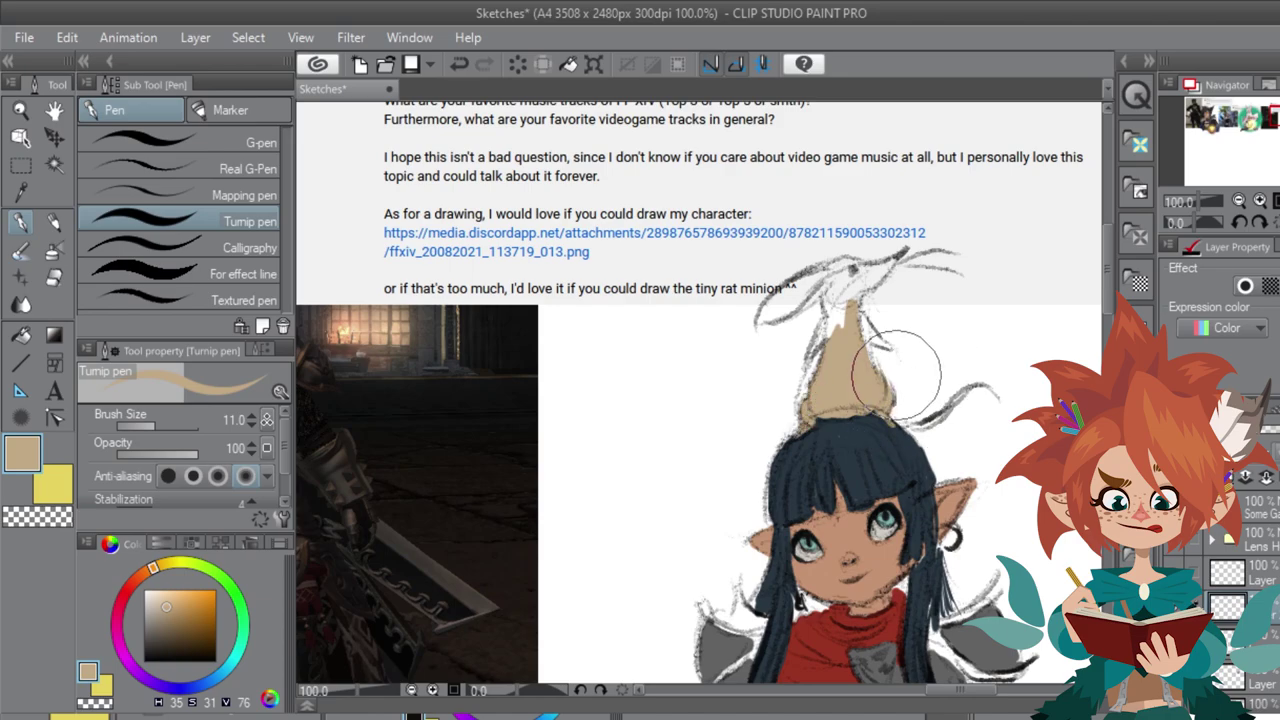
mouse_move(868, 336)
mouse_down()
mouse_move(867, 361)
mouse_move(863, 339)
mouse_move(883, 345)
mouse_move(824, 341)
mouse_move(811, 360)
mouse_up()
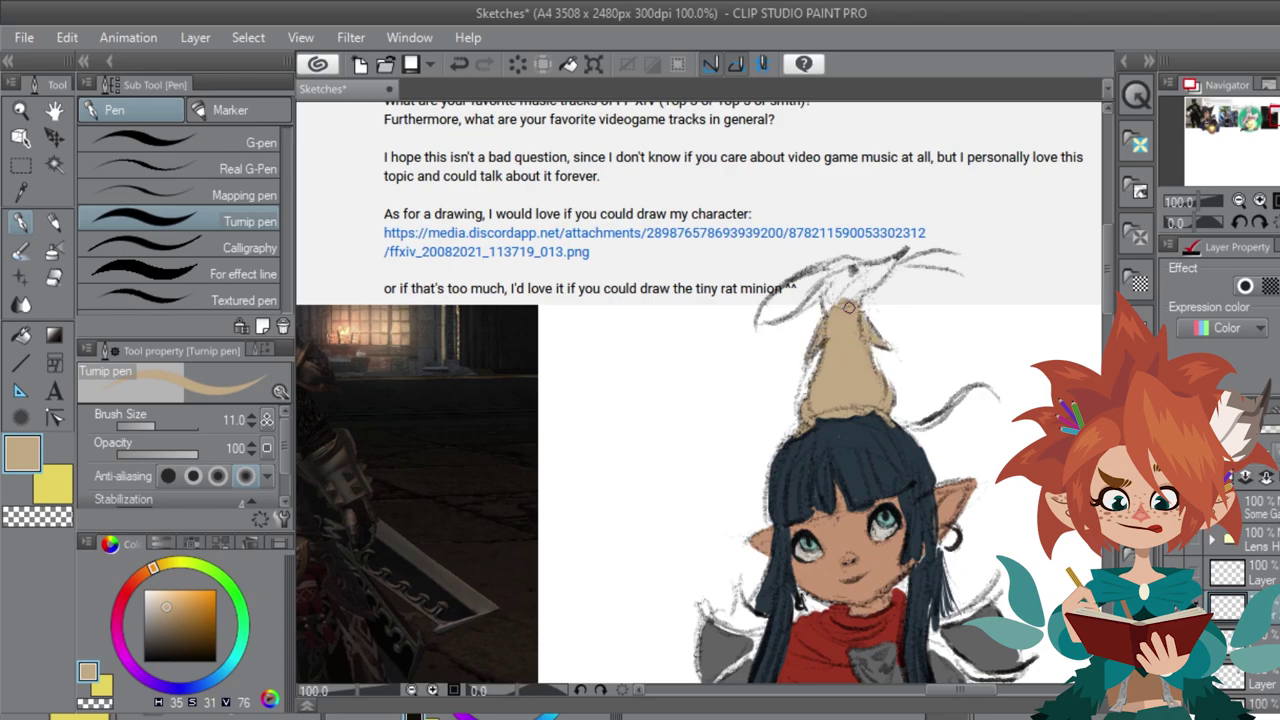
mouse_move(850, 308)
mouse_down()
mouse_move(884, 266)
mouse_move(828, 288)
mouse_move(847, 262)
mouse_move(864, 285)
mouse_move(832, 311)
mouse_up()
mouse_move(850, 262)
mouse_down()
mouse_move(765, 318)
mouse_move(825, 279)
mouse_move(784, 316)
mouse_up()
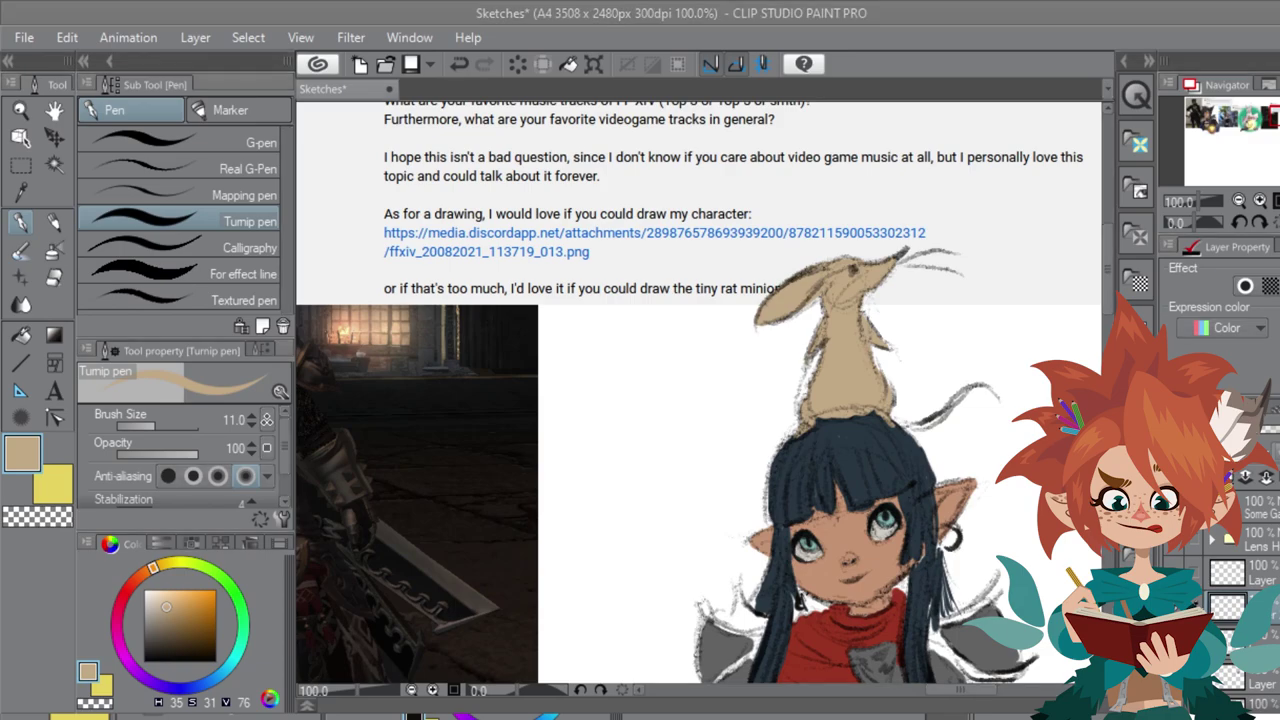
mouse_move(800, 304)
mouse_down()
mouse_move(806, 318)
mouse_move(822, 293)
mouse_up()
drag(911, 423, 981, 394)
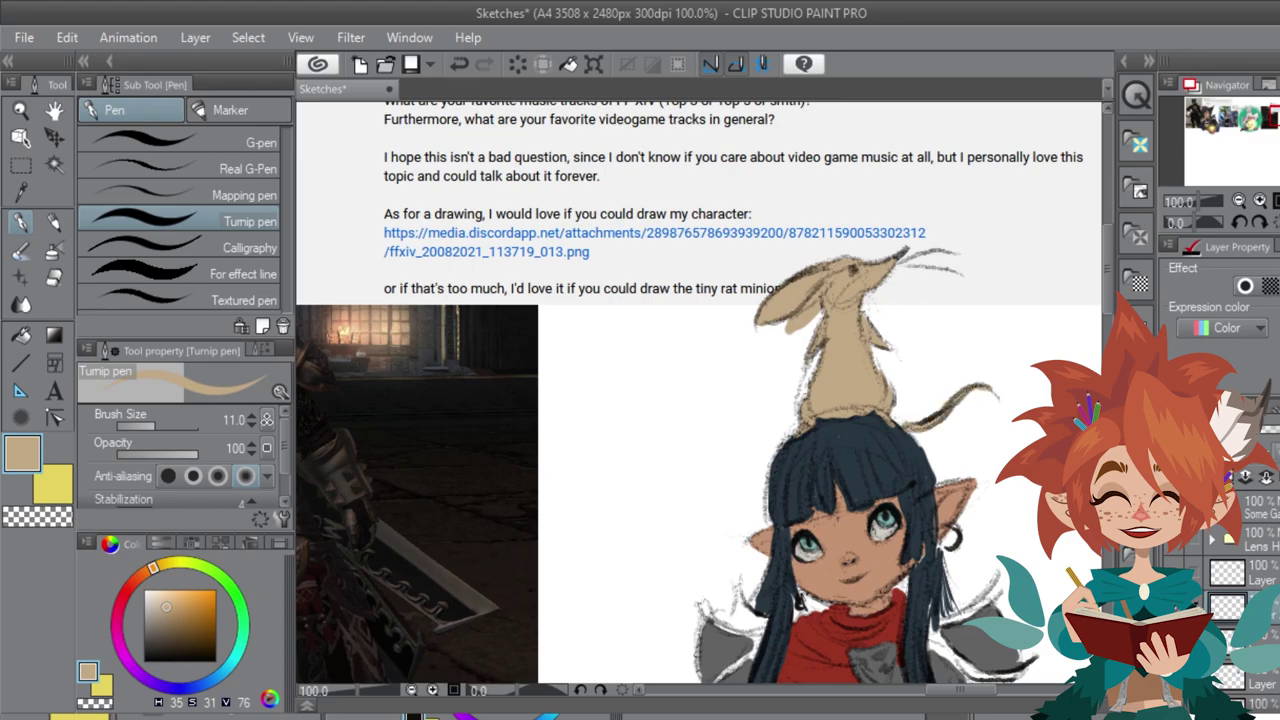
Step: Shade the character's hair, face, armour and torso in purple (H 277, S 73, V 71) on a separate layer above the colours
click(1260, 573)
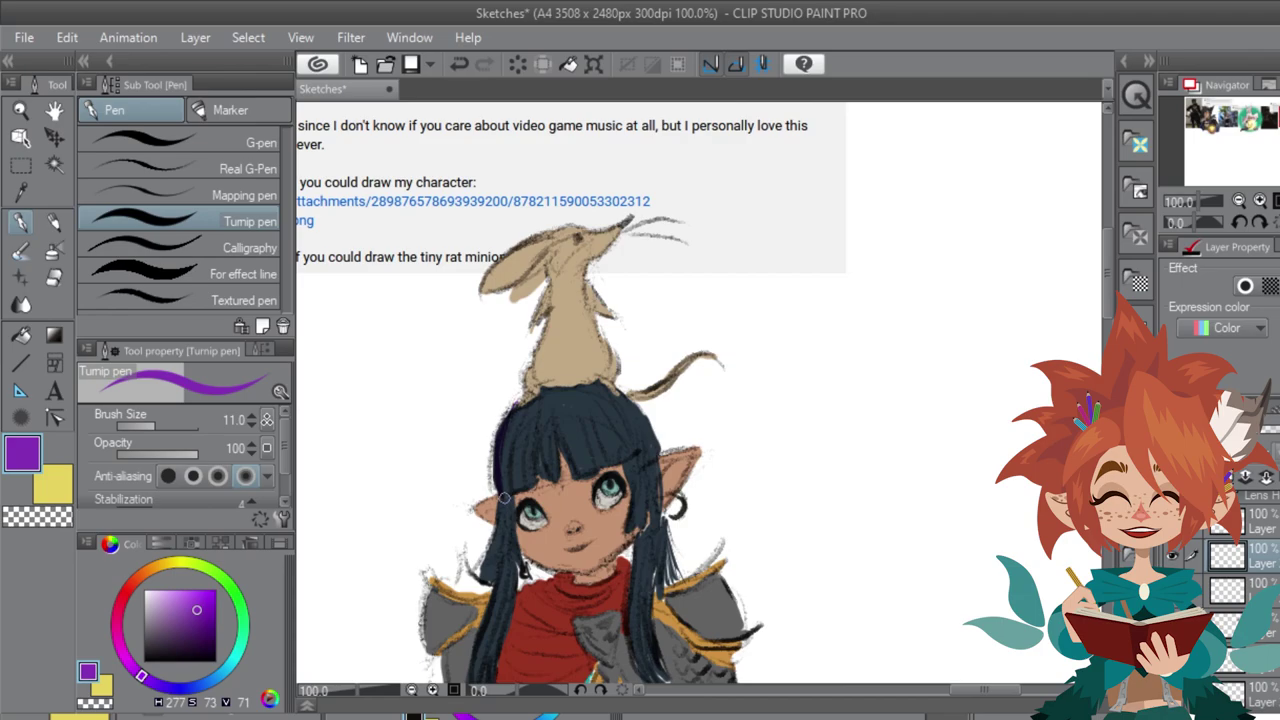
mouse_move(505, 470)
mouse_down()
mouse_move(527, 430)
mouse_move(543, 456)
mouse_move(563, 418)
mouse_move(549, 442)
mouse_move(560, 430)
mouse_move(570, 472)
mouse_move(566, 416)
mouse_move(588, 444)
mouse_move(587, 408)
mouse_move(609, 454)
mouse_move(629, 449)
mouse_move(609, 435)
mouse_move(518, 501)
mouse_move(556, 456)
mouse_move(564, 475)
mouse_move(629, 466)
mouse_move(593, 509)
mouse_move(528, 494)
mouse_move(549, 516)
mouse_up()
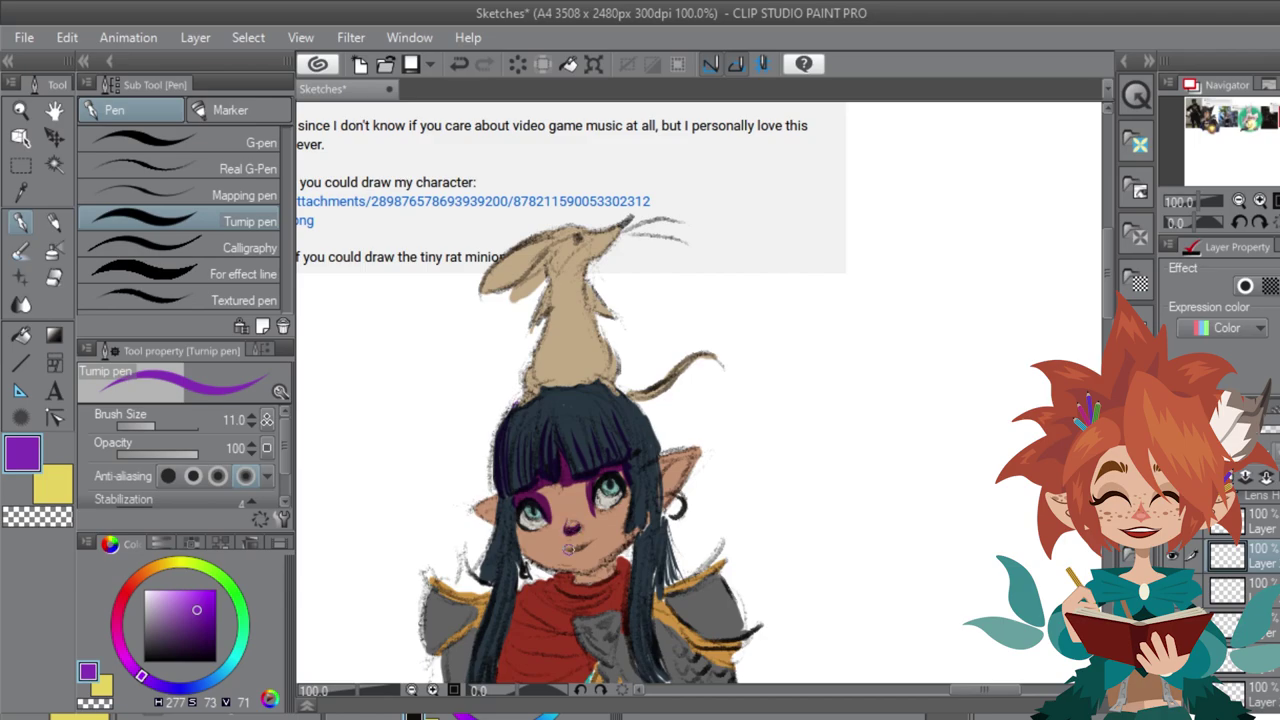
drag(570, 545, 590, 552)
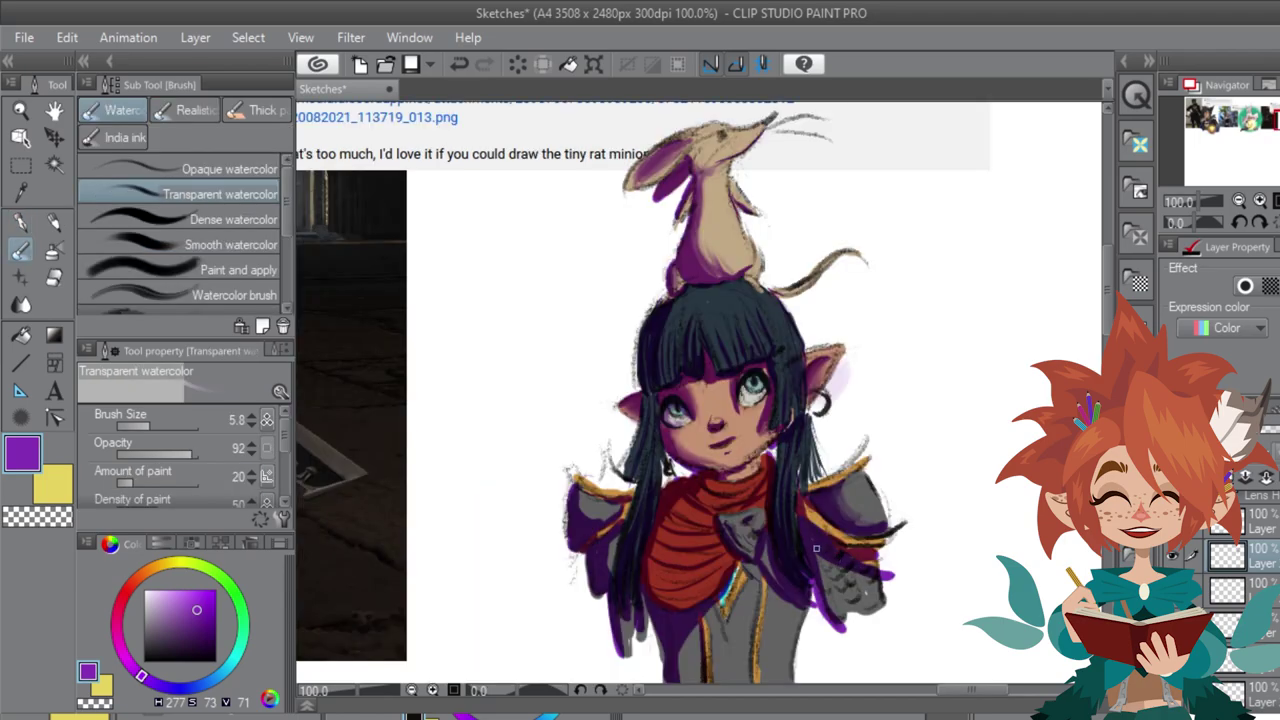
drag(812, 542, 838, 615)
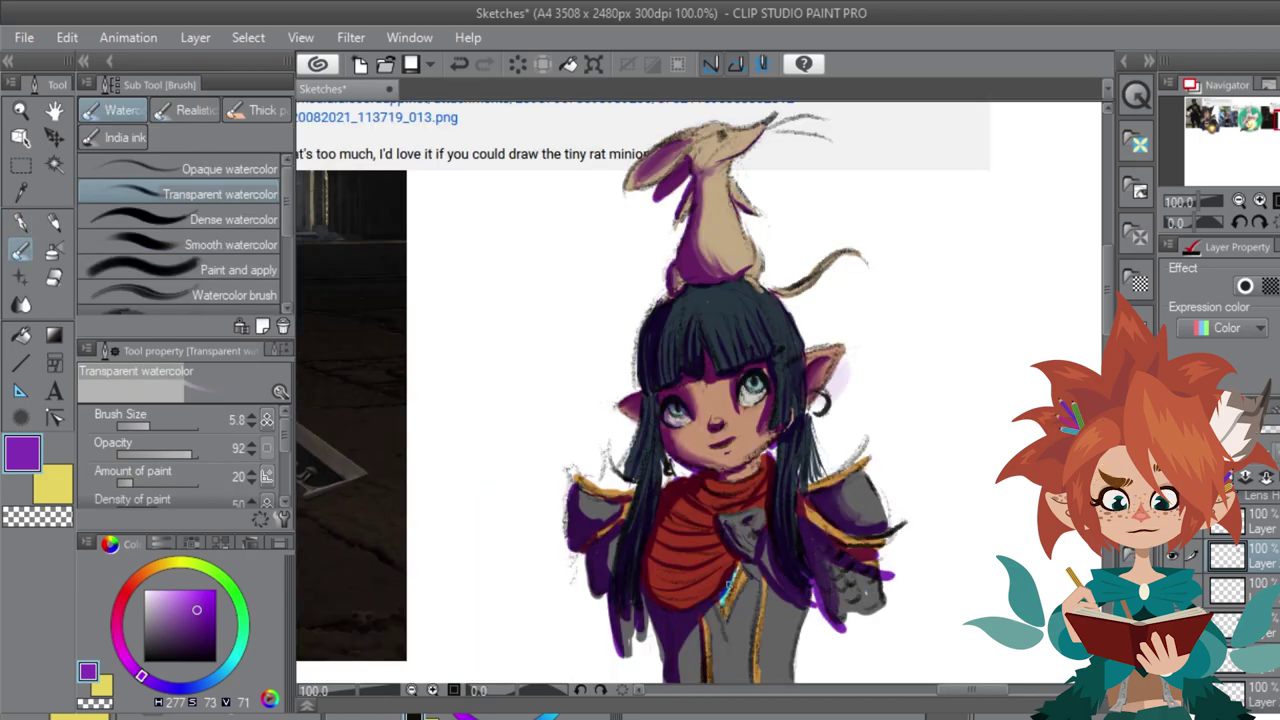
drag(725, 585, 684, 680)
Step: Set the purple shading layer's opacity to 53% and soften the shading around the character's eye
mouse_move(1276, 430)
mouse_down()
mouse_move(1250, 430)
mouse_move(1275, 430)
mouse_up()
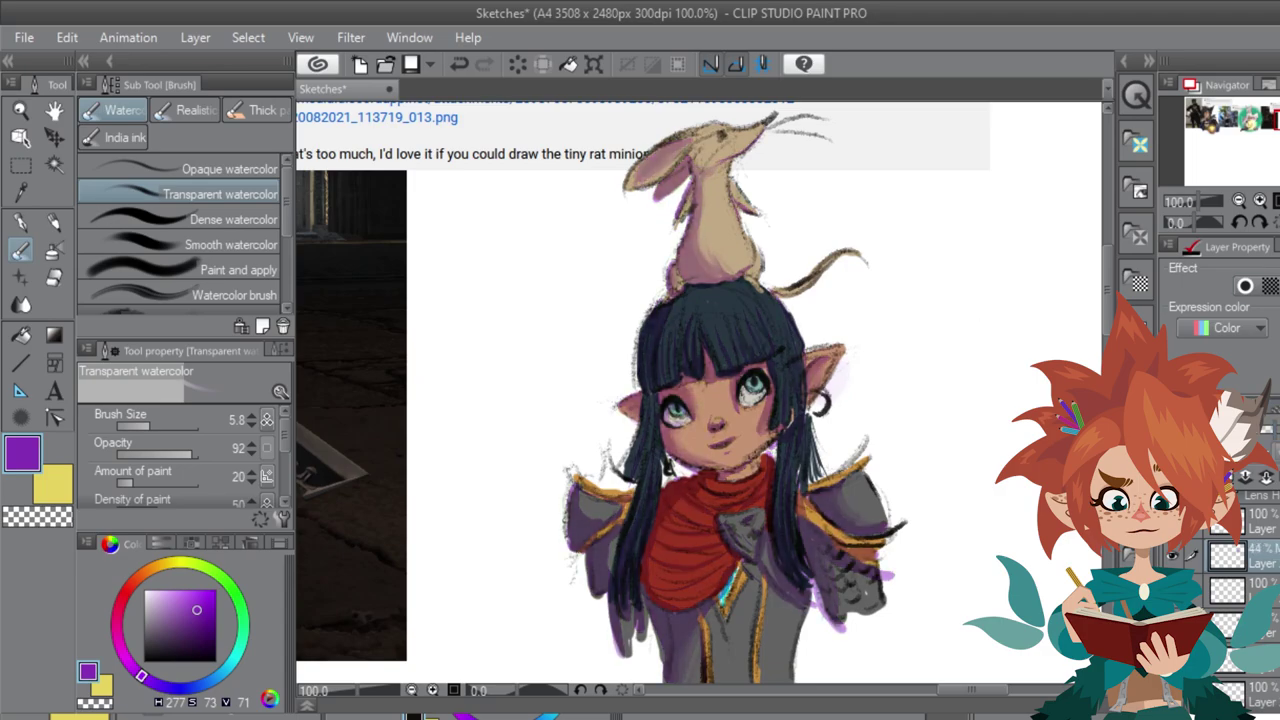
drag(740, 392, 758, 396)
drag(1272, 430, 1278, 430)
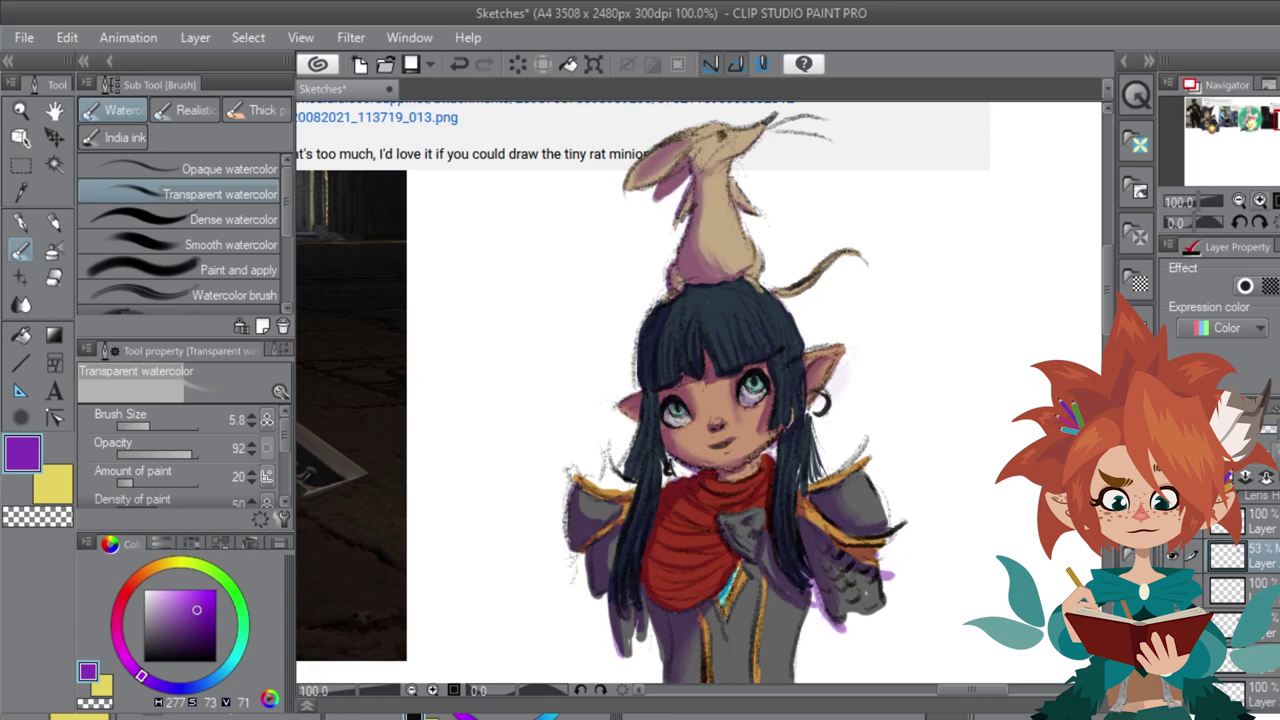
Step: Add light yellow highlights to the character and armour with the Turnip pen on a layer above the purple shading
click(1239, 201)
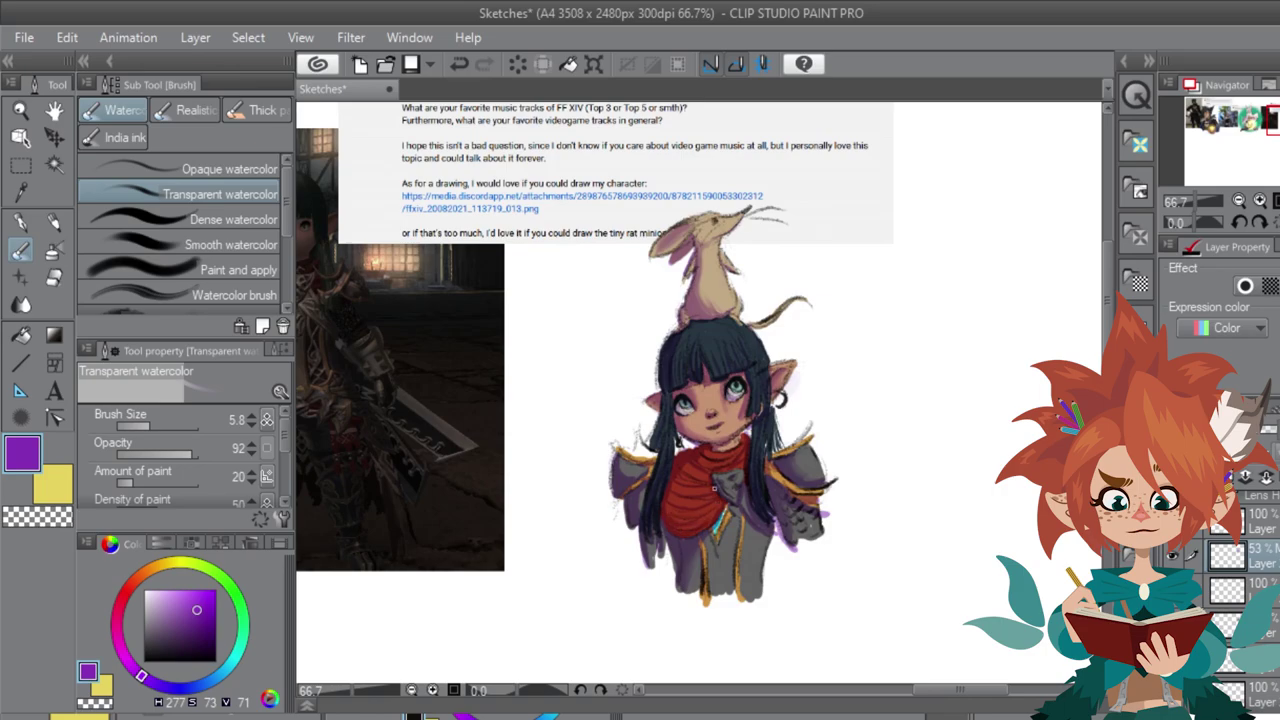
key(p)
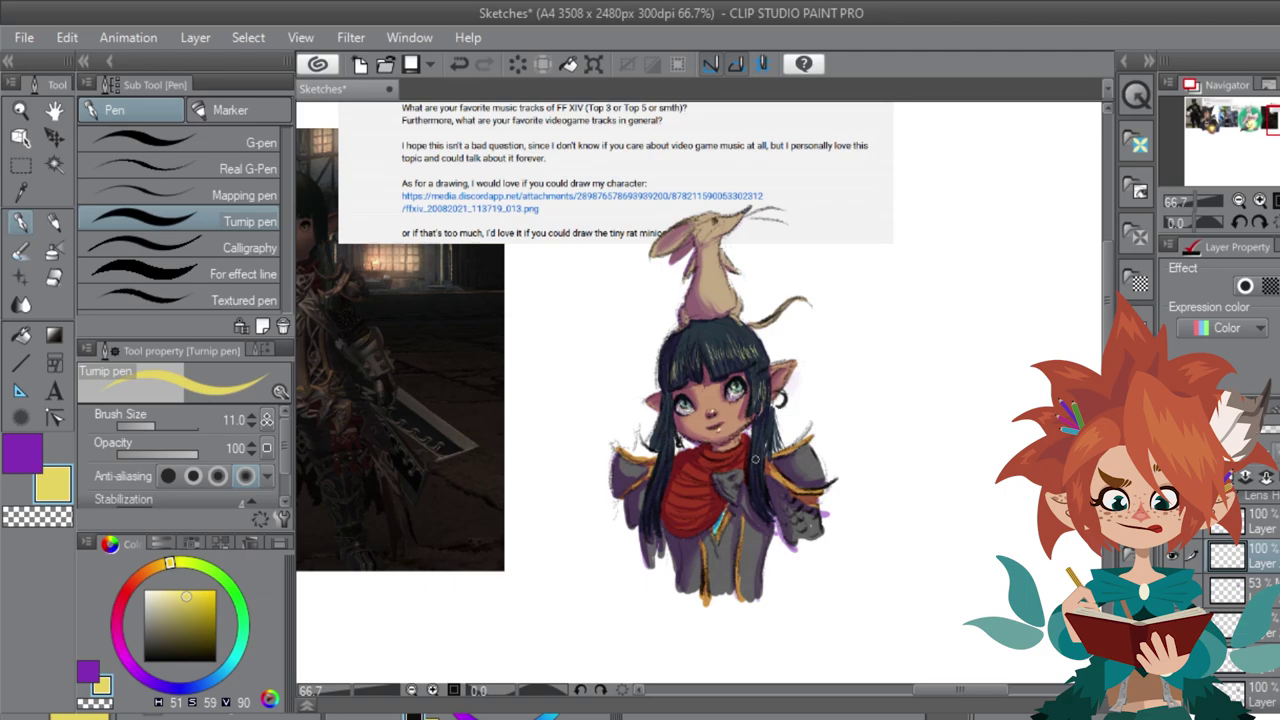
key(ctrl+z)
key(ctrl+y)
Step: Brush turquoise light (H 179, S 59, V 90) over the chest crystal, hair and shoulder armour with an enlarged Soft airbrush
key(b)
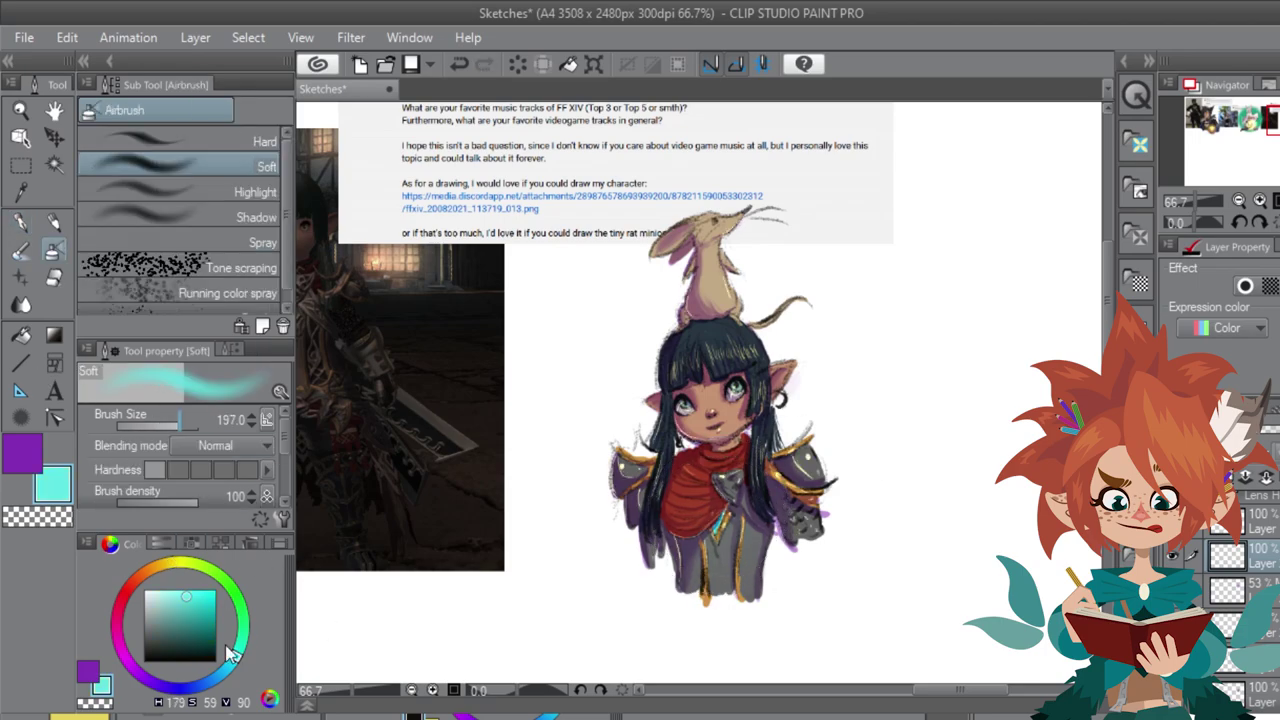
drag(180, 427, 147, 427)
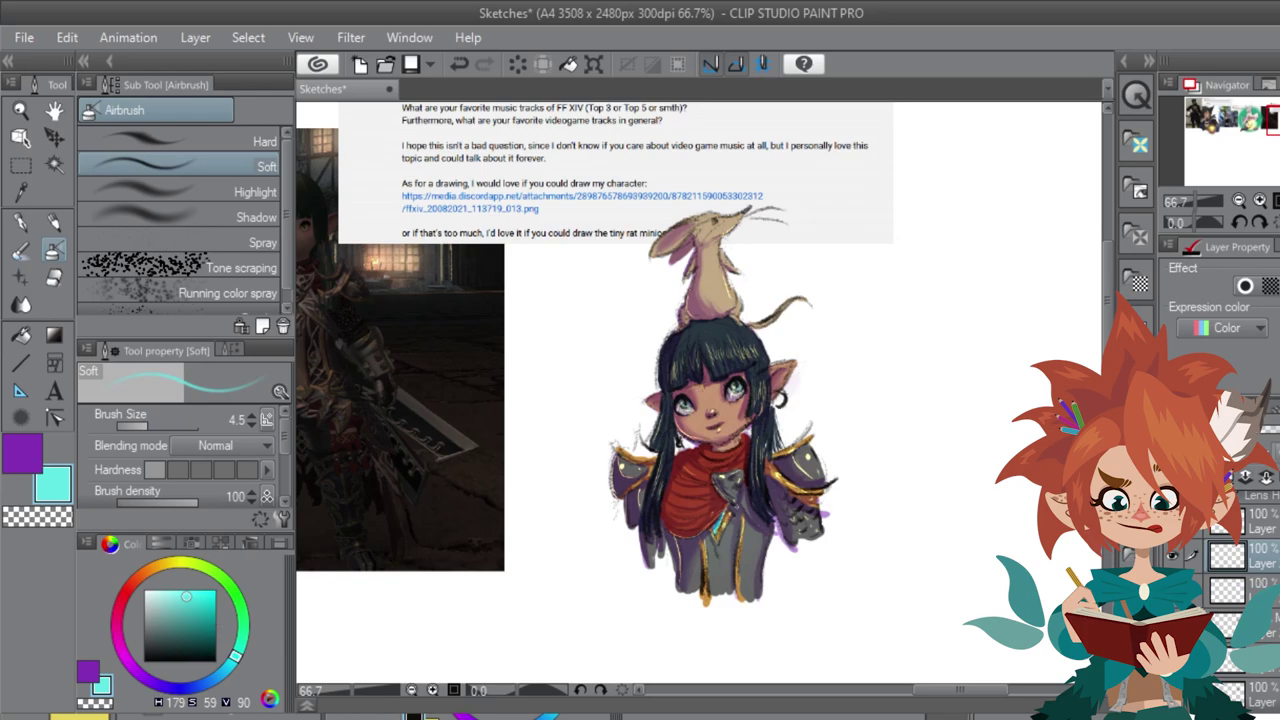
key(bracketright)
key(bracketright)
key(bracketright)
mouse_move(720, 518)
mouse_down()
mouse_move(712, 535)
mouse_move(724, 480)
mouse_move(757, 474)
mouse_up()
drag(654, 528, 668, 481)
mouse_move(792, 477)
mouse_down()
mouse_move(776, 468)
mouse_move(802, 489)
mouse_up()
drag(612, 486, 631, 509)
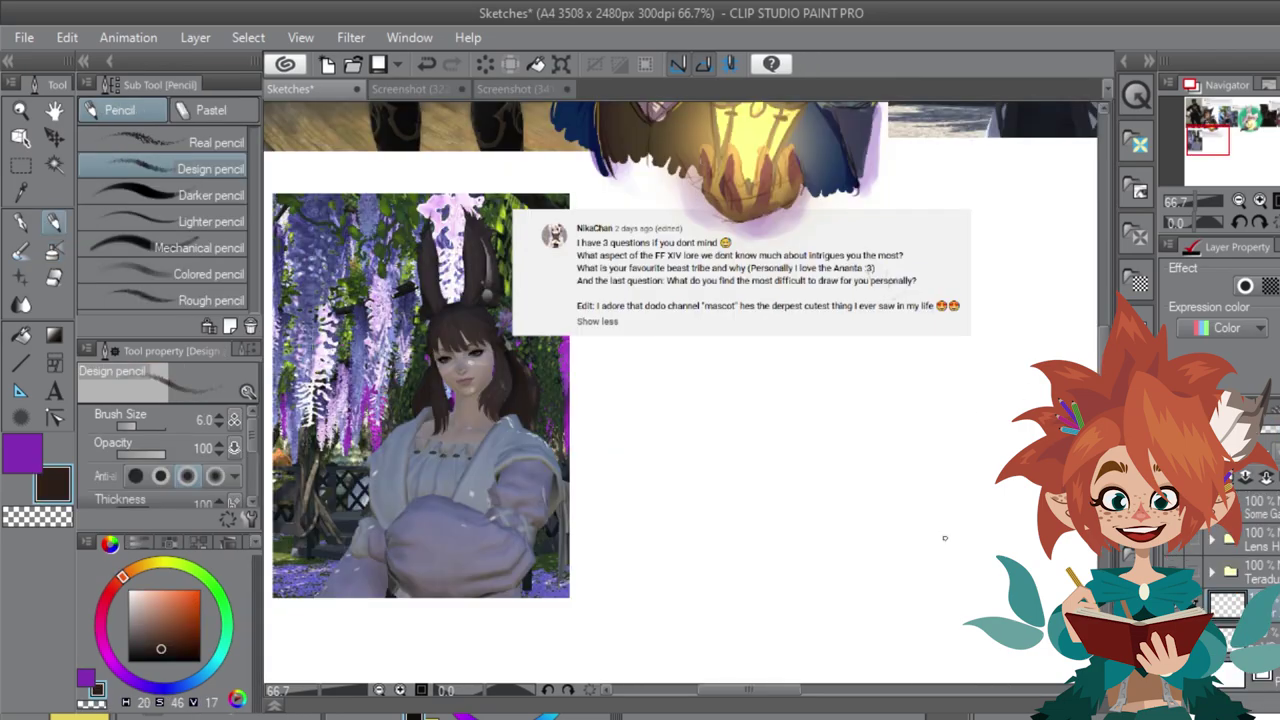
Step: Sketch a tilted oval head with two long ear guidelines beside the rabbit-eared woman's screenshot with the Design pencil in dark brown
mouse_move(880, 328)
mouse_down()
mouse_move(853, 318)
mouse_move(805, 395)
mouse_move(818, 426)
mouse_move(798, 408)
mouse_move(888, 390)
mouse_up()
drag(890, 338, 1058, 249)
drag(876, 302, 902, 226)
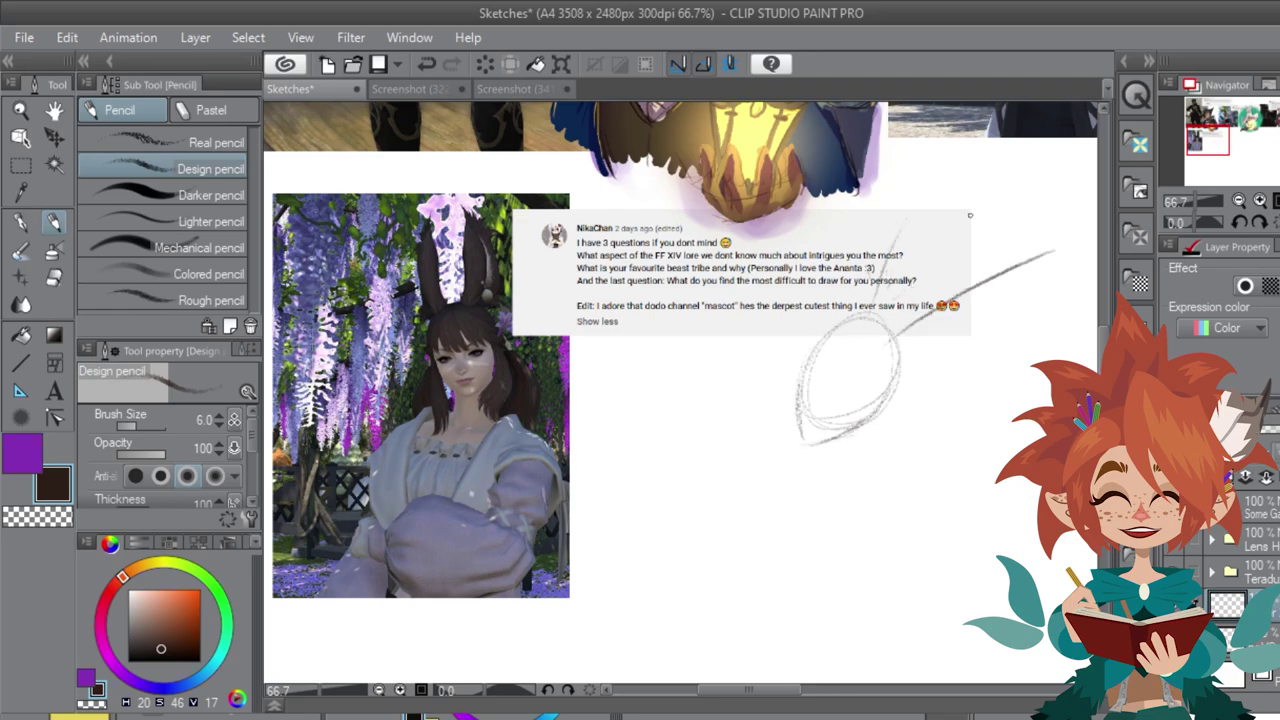
Step: Sketch the rabbit-eared woman's raised hand, bent forearm and the upper arm line leading to the shoulder
mouse_move(680, 560)
mouse_down()
mouse_move(623, 346)
mouse_move(653, 336)
mouse_up()
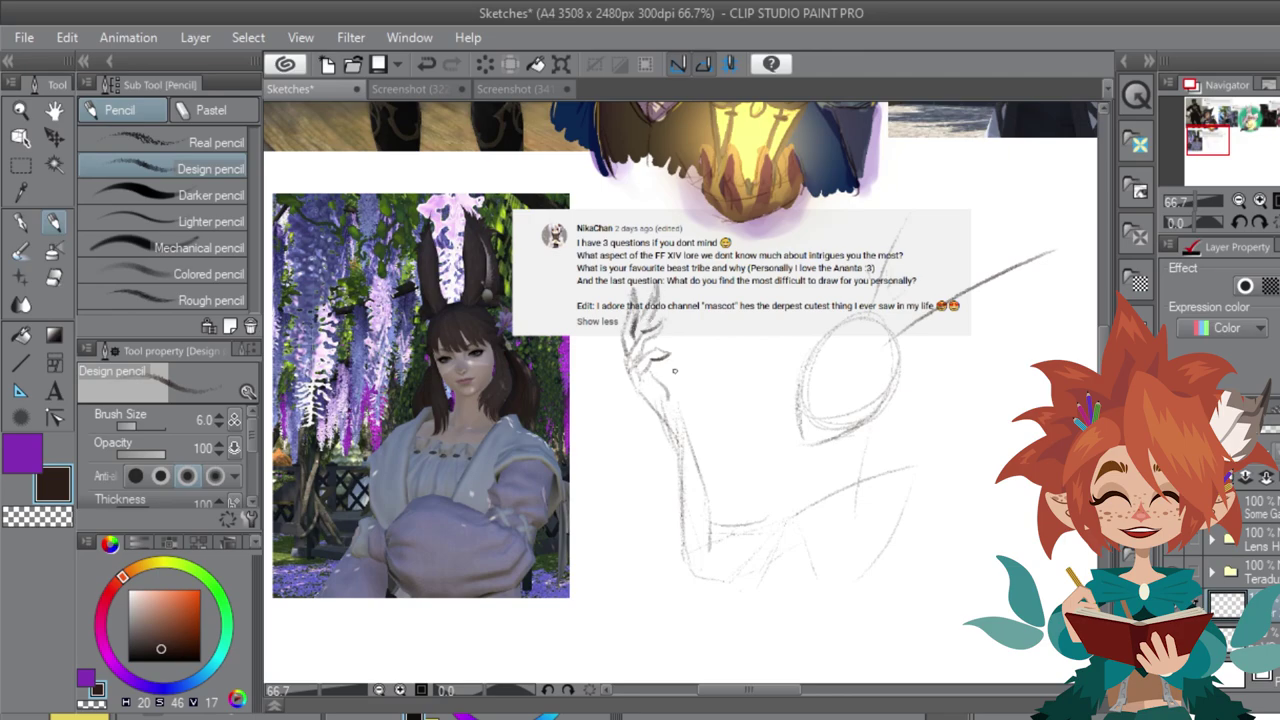
mouse_move(663, 364)
mouse_down()
mouse_move(677, 394)
mouse_move(669, 333)
mouse_up()
drag(682, 412, 722, 506)
drag(660, 426, 684, 526)
drag(714, 512, 812, 510)
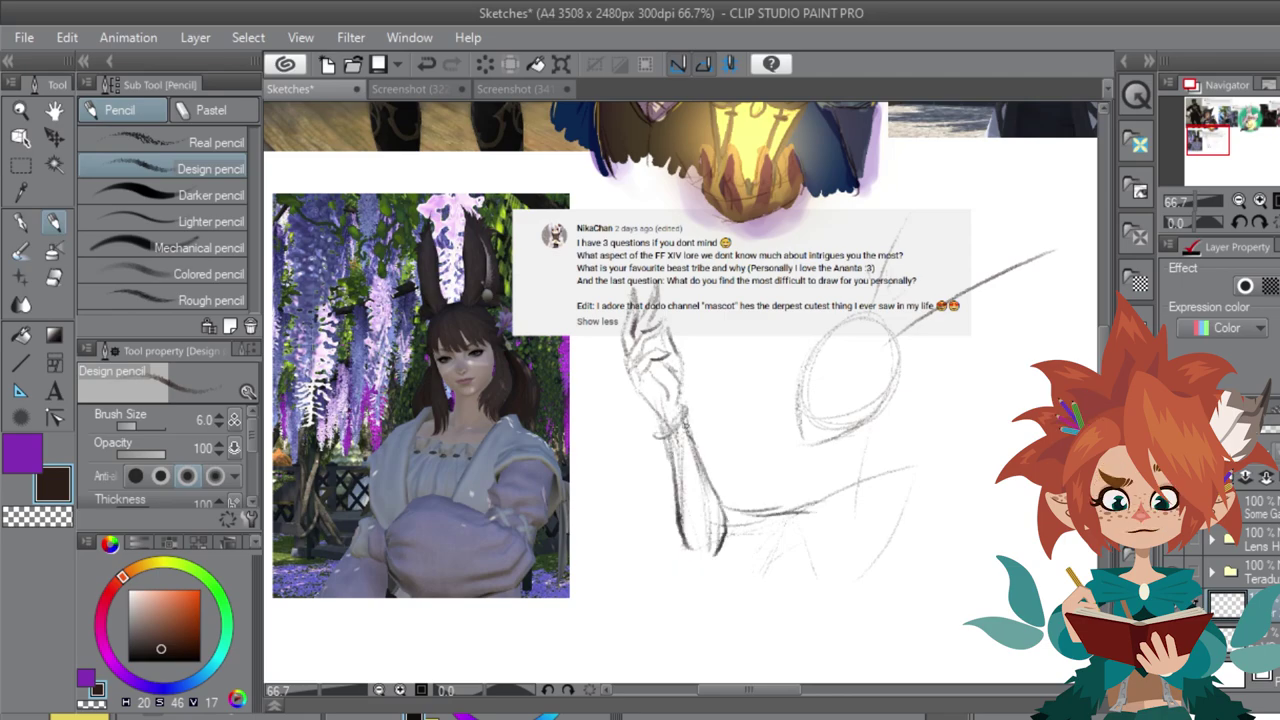
Step: Draw a gathered cuff at the wrist and a puffed sleeve around the rabbit-eared woman's raised forearm
mouse_move(683, 405)
mouse_down()
mouse_move(694, 382)
mouse_move(640, 450)
mouse_move(659, 466)
mouse_up()
mouse_move(679, 456)
mouse_down()
mouse_move(672, 560)
mouse_move(686, 560)
mouse_move(712, 510)
mouse_move(678, 450)
mouse_move(700, 528)
mouse_up()
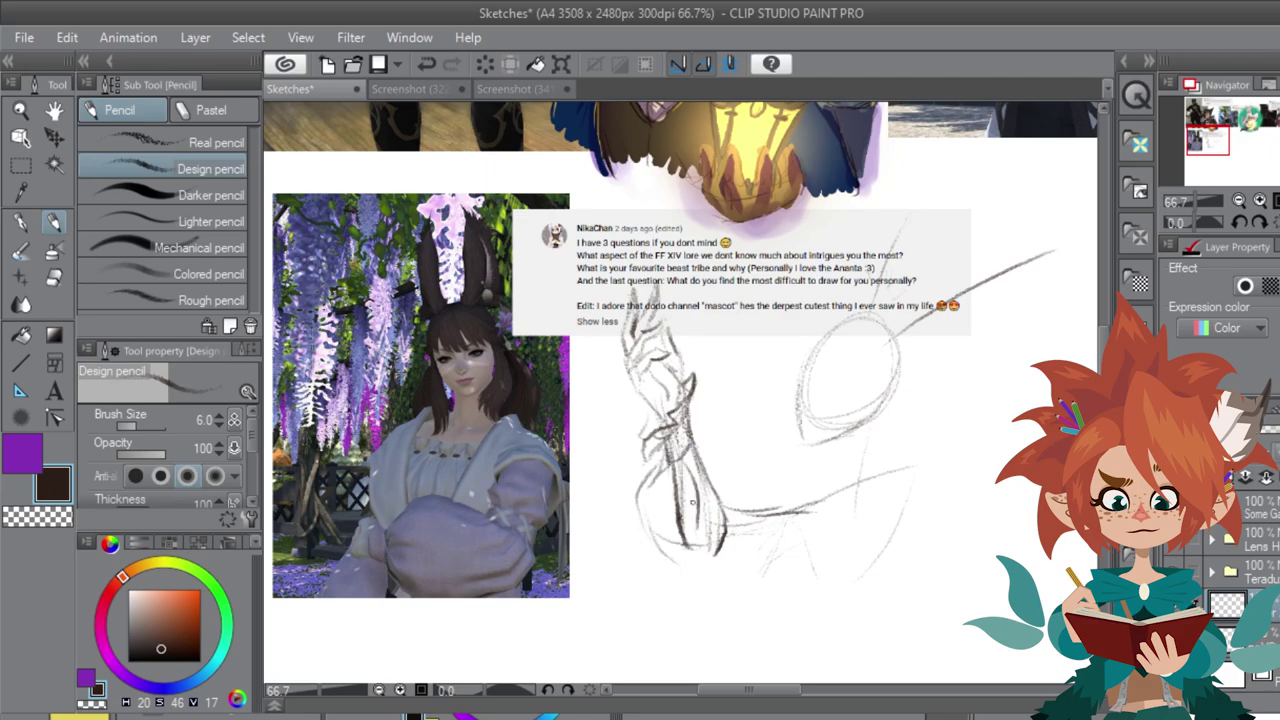
mouse_move(694, 434)
mouse_down()
mouse_move(718, 494)
mouse_move(742, 512)
mouse_up()
drag(652, 466, 642, 504)
drag(648, 481, 668, 583)
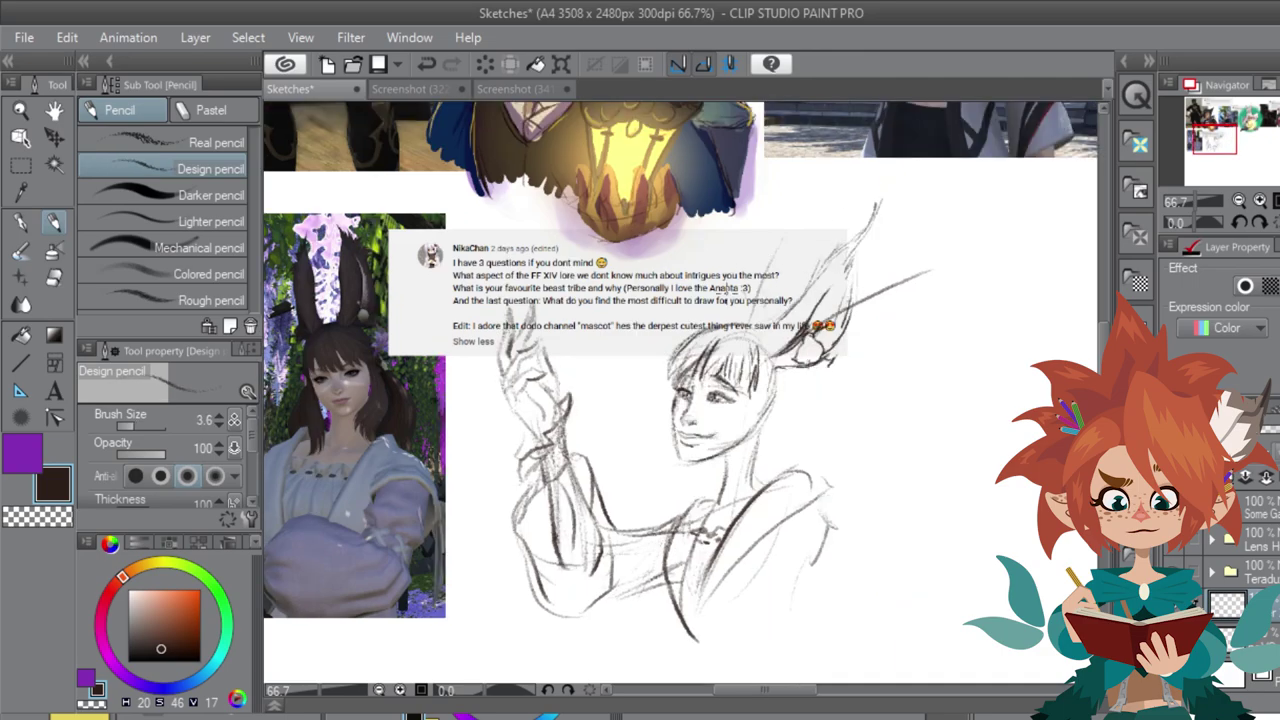
Step: Draw the rabbit-eared woman's second long ear and a small petalled flower with a leaf at the side of her head
mouse_move(737, 320)
mouse_down()
mouse_move(776, 200)
mouse_move(786, 270)
mouse_move(786, 252)
mouse_move(786, 316)
mouse_up()
drag(793, 372, 802, 412)
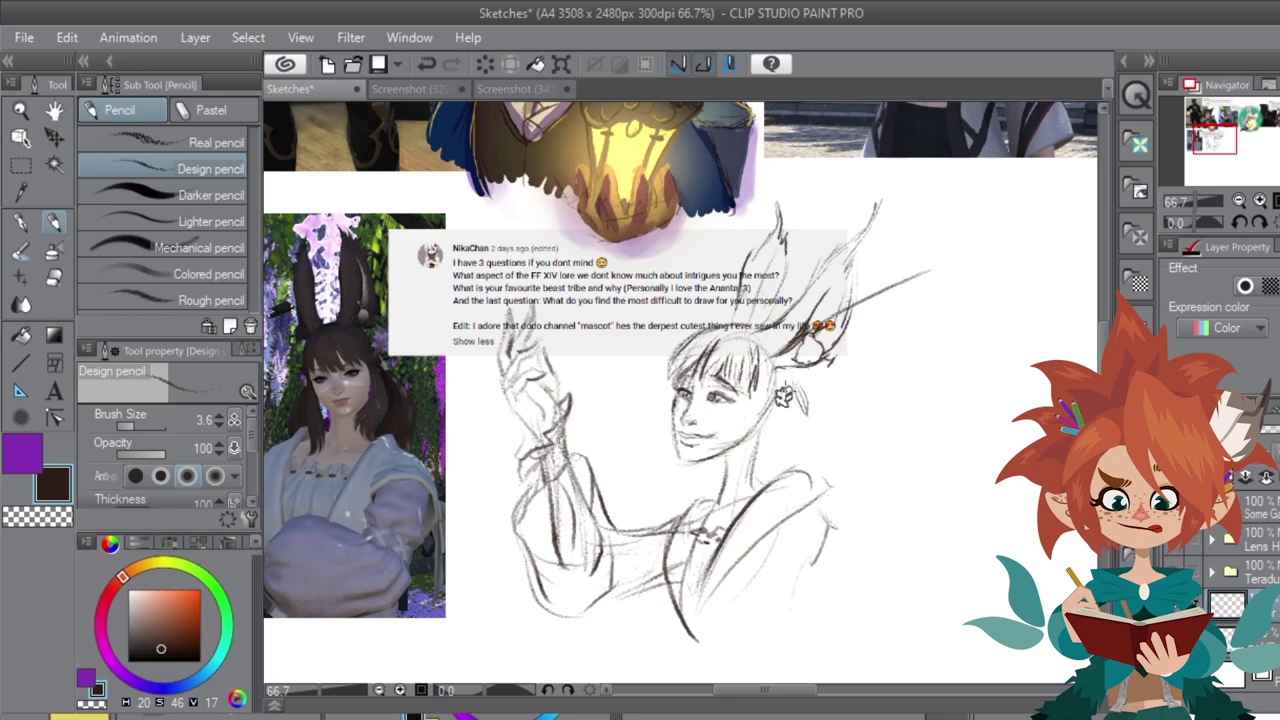
key(ctrl+z)
key(ctrl+plus)
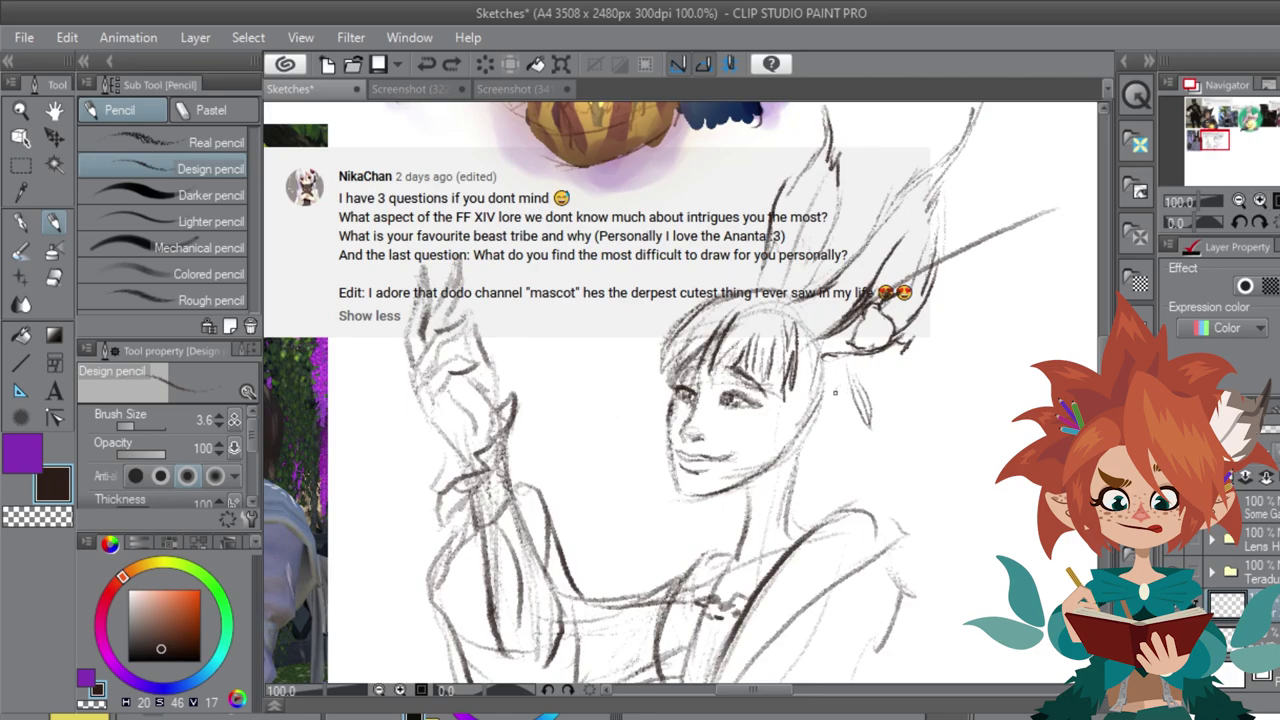
drag(835, 392, 846, 373)
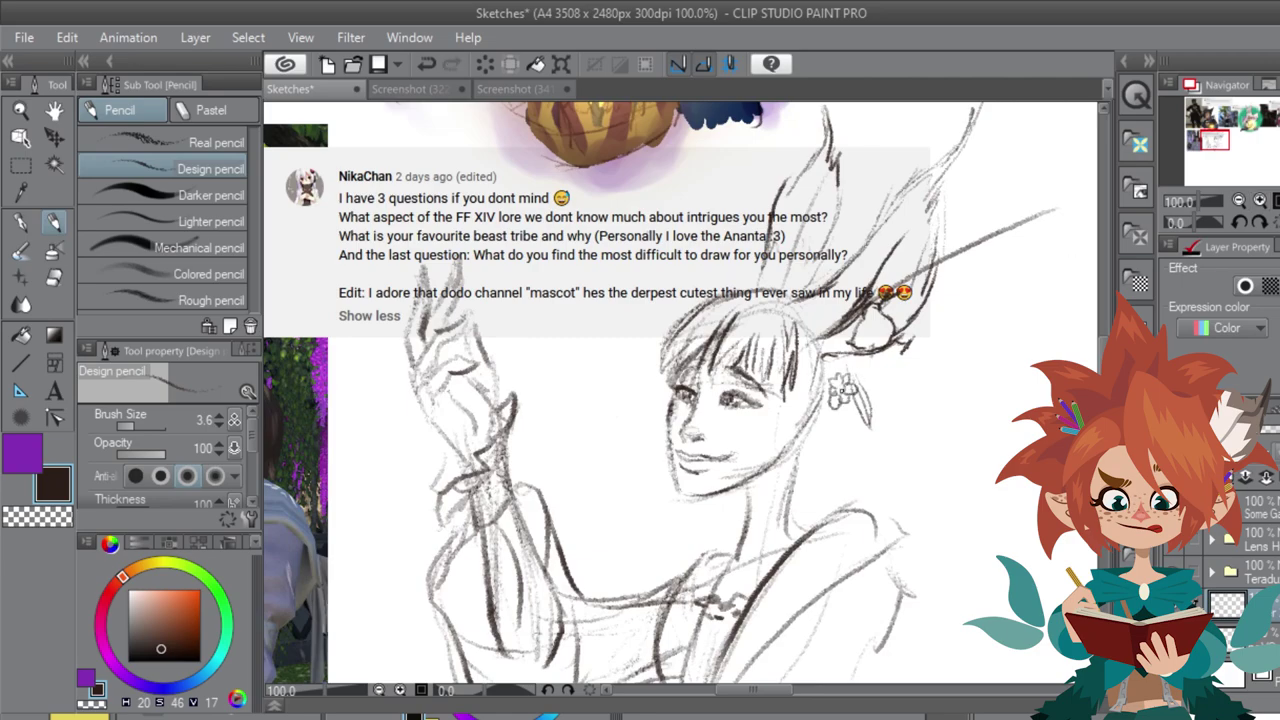
drag(831, 393, 842, 391)
click(1239, 201)
click(1260, 201)
click(1239, 201)
click(1239, 201)
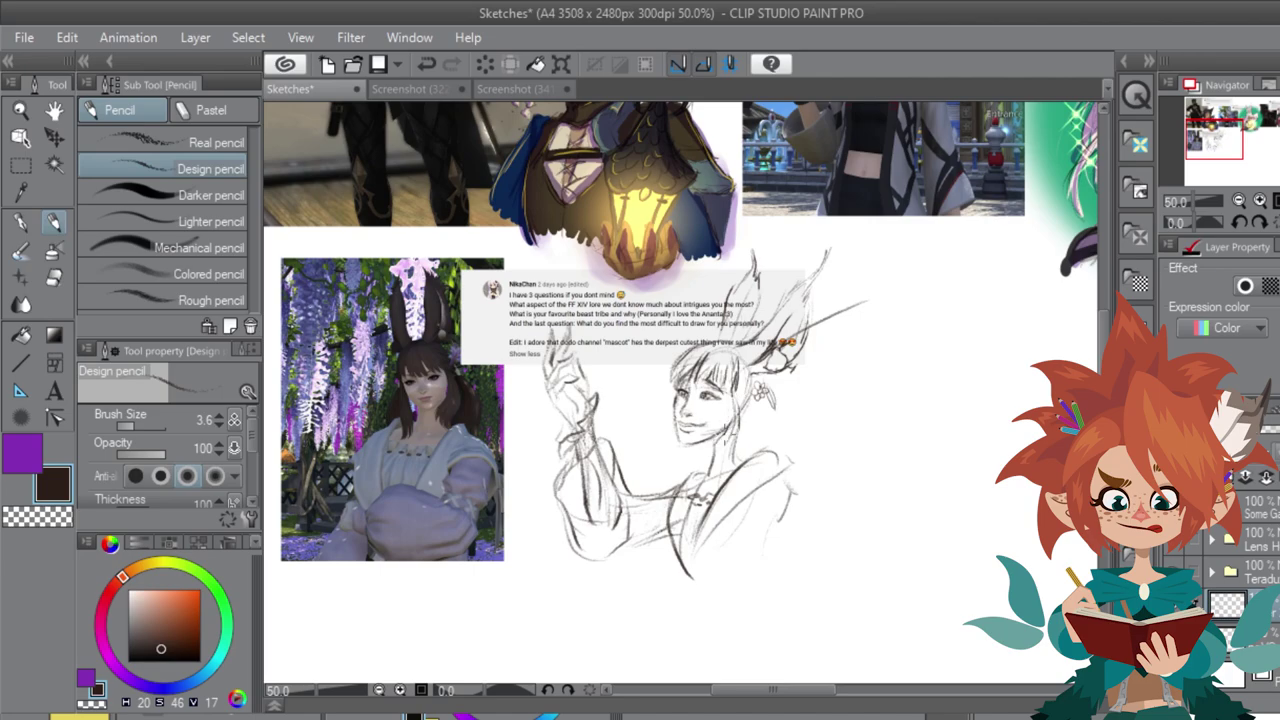
Step: Sketch the rabbit-eared woman's loose locks in front of and behind her neck and the full wavy ponytail over her shoulder
drag(725, 438, 723, 474)
drag(750, 402, 727, 470)
mouse_move(786, 398)
mouse_down()
mouse_move(764, 419)
mouse_move(782, 408)
mouse_move(811, 420)
mouse_move(812, 474)
mouse_up()
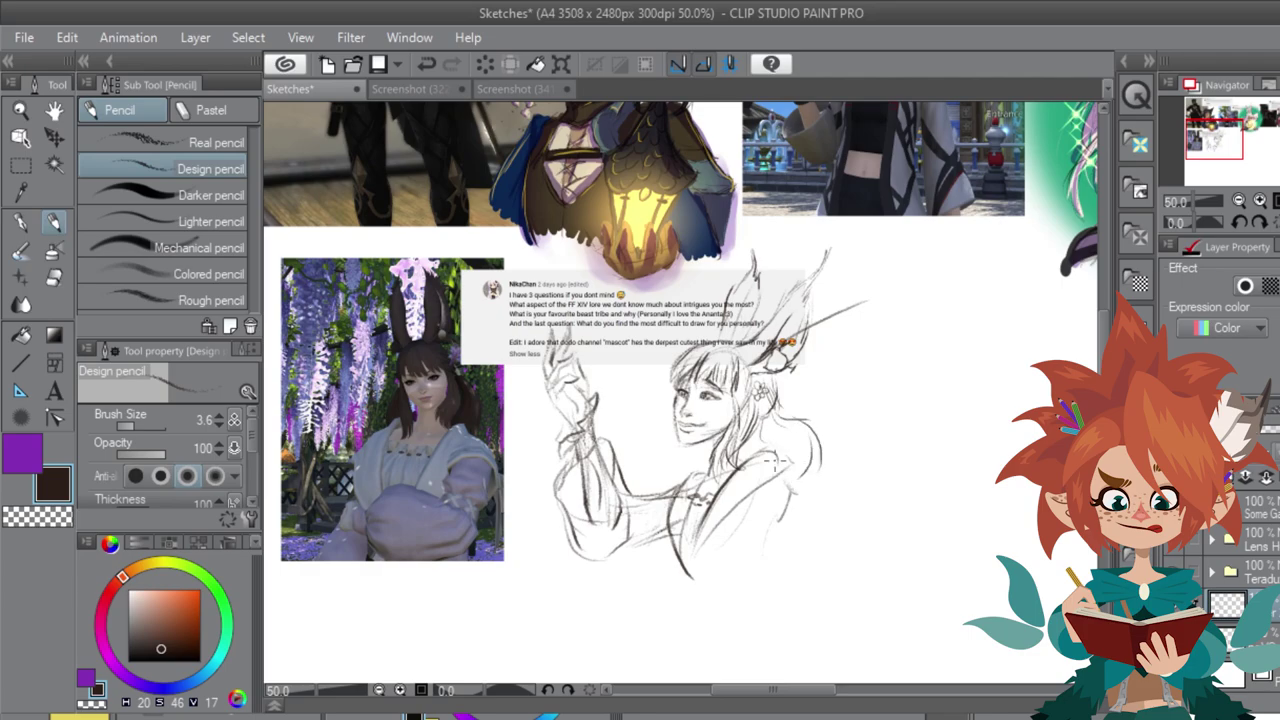
mouse_move(781, 418)
mouse_down()
mouse_move(804, 466)
mouse_move(814, 460)
mouse_move(789, 482)
mouse_move(752, 447)
mouse_up()
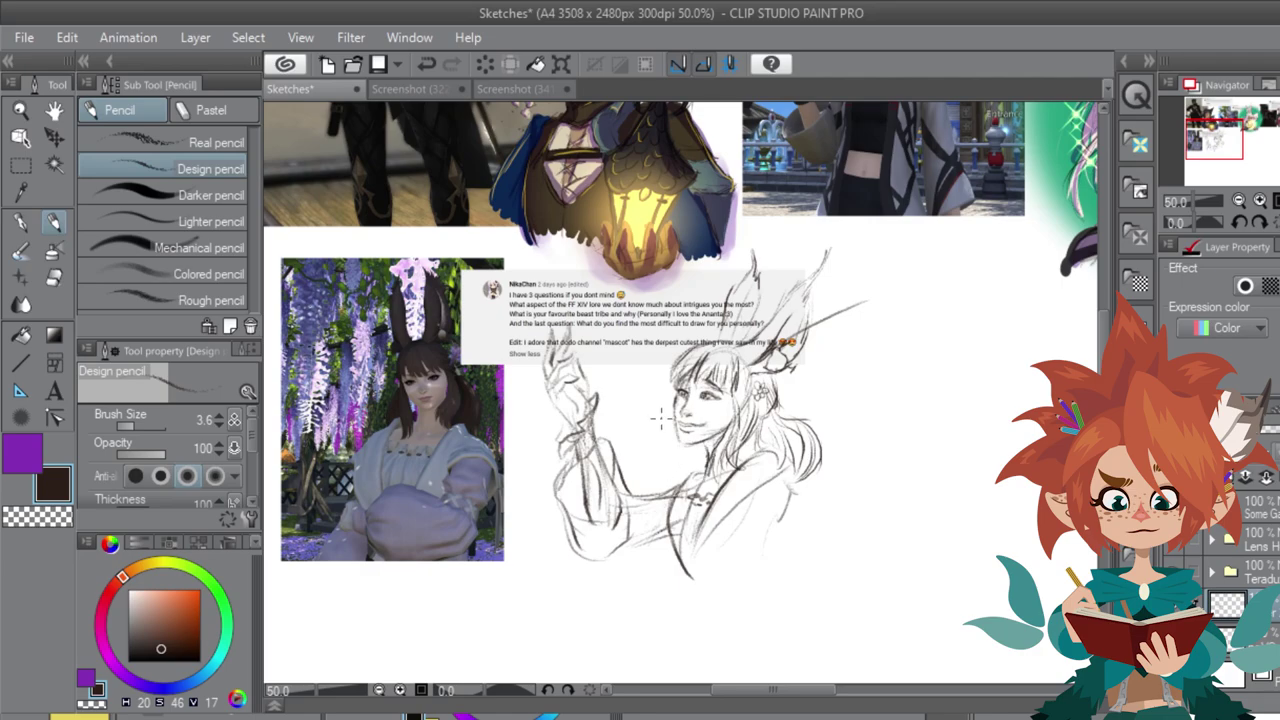
mouse_move(657, 438)
mouse_down()
mouse_move(668, 470)
mouse_move(686, 452)
mouse_move(694, 475)
mouse_up()
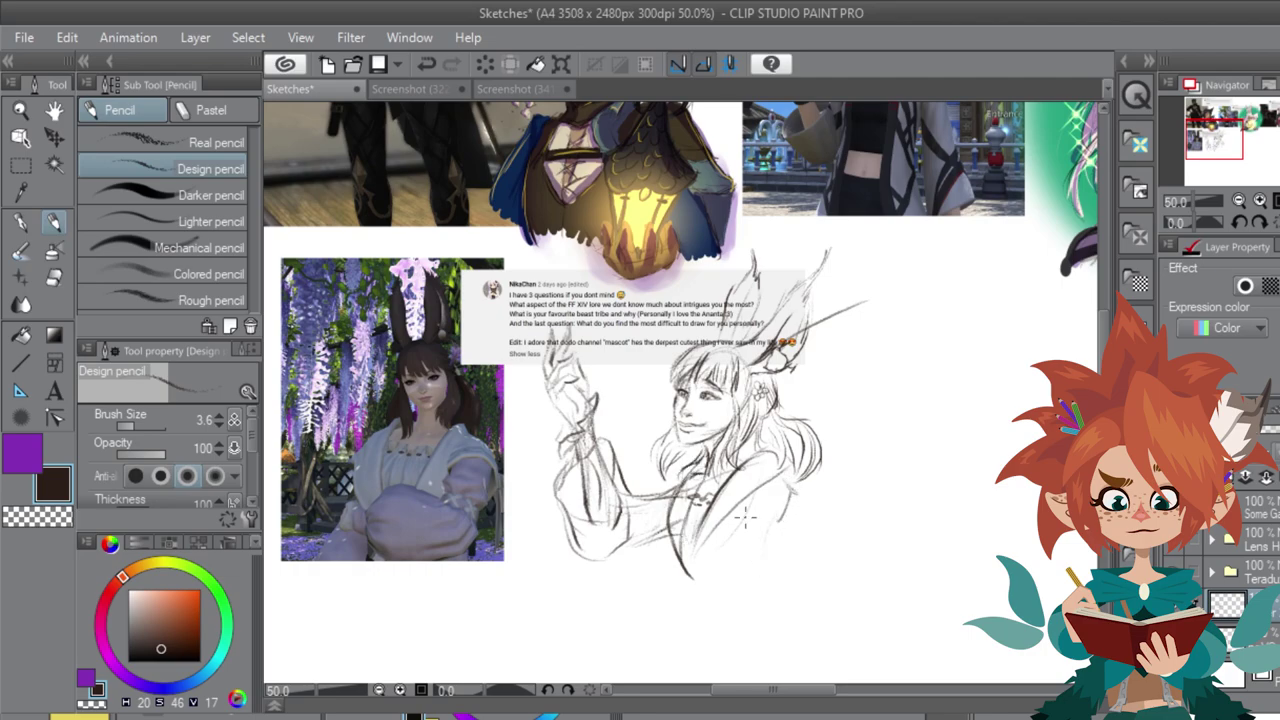
Step: Sketch the hood's lower edge, the near shoulder's sleeve and the small laced details on both upper arms
mouse_move(700, 545)
mouse_down()
mouse_move(808, 494)
mouse_move(786, 558)
mouse_up()
drag(742, 512, 757, 538)
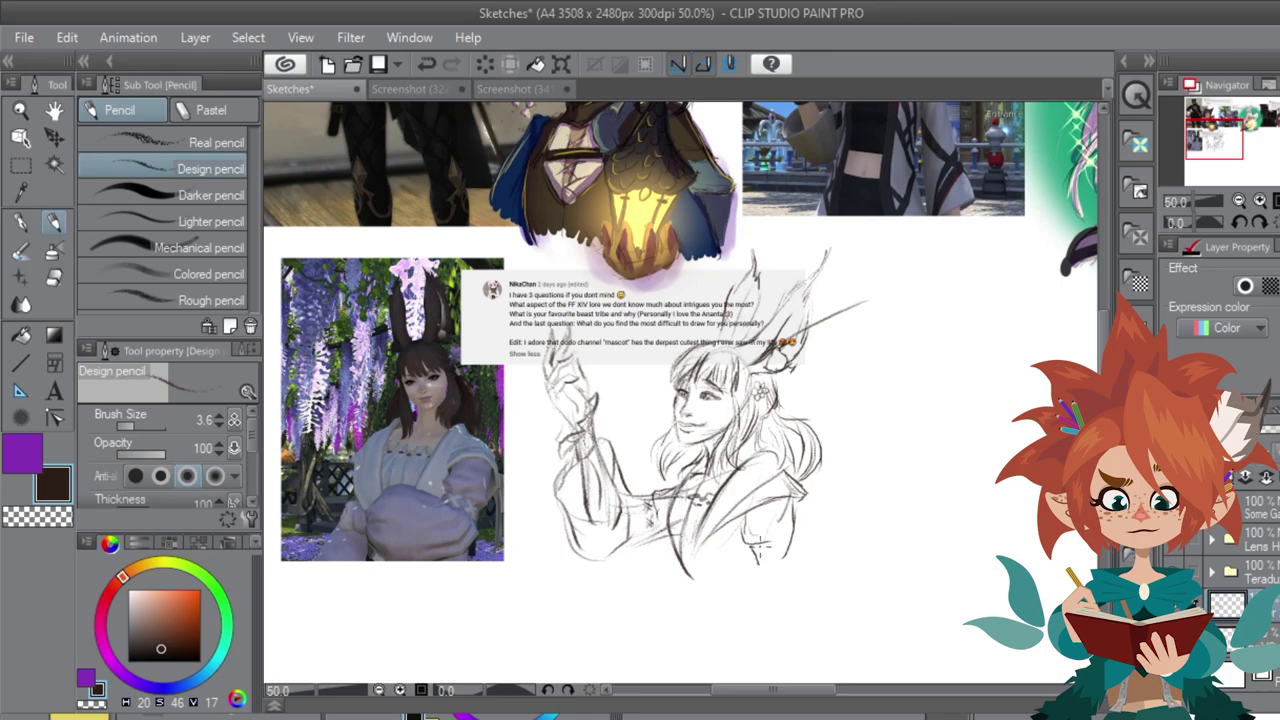
drag(763, 540, 764, 562)
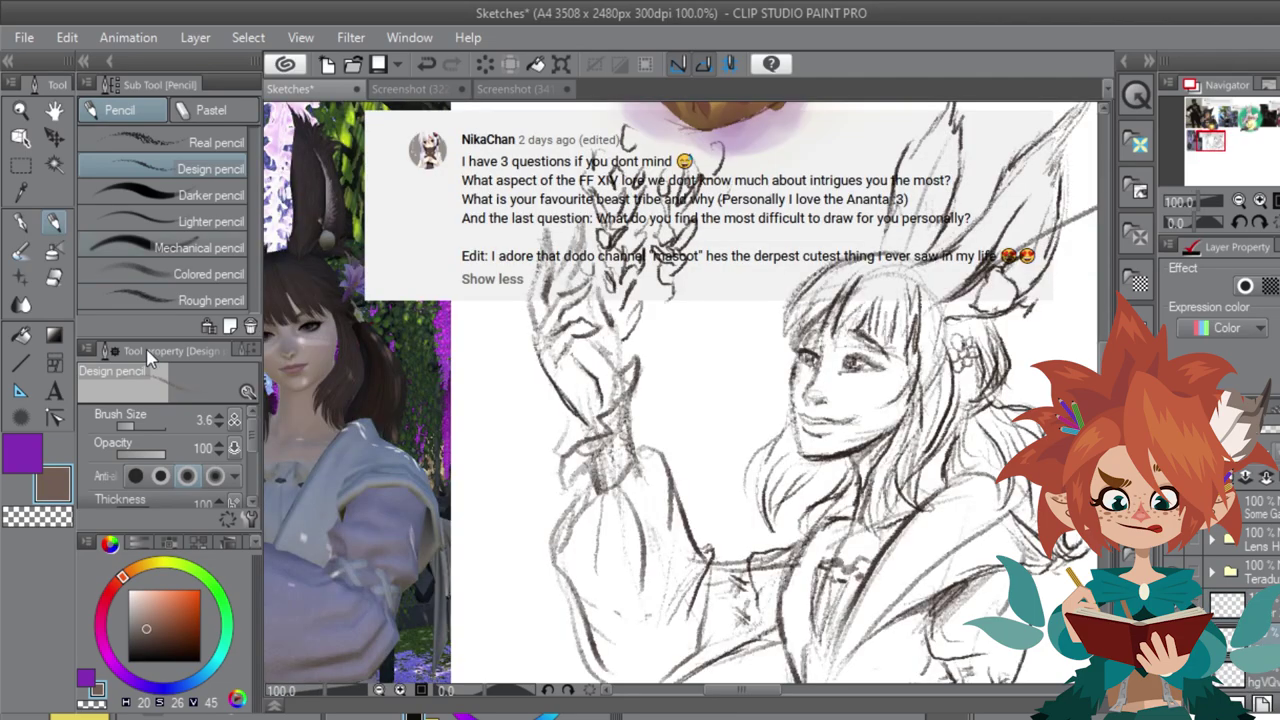
Step: Fill the rabbit-eared woman's hair and long ears with flat brown (H 20, S 26, V 45) using the Turnip pen
click(21, 222)
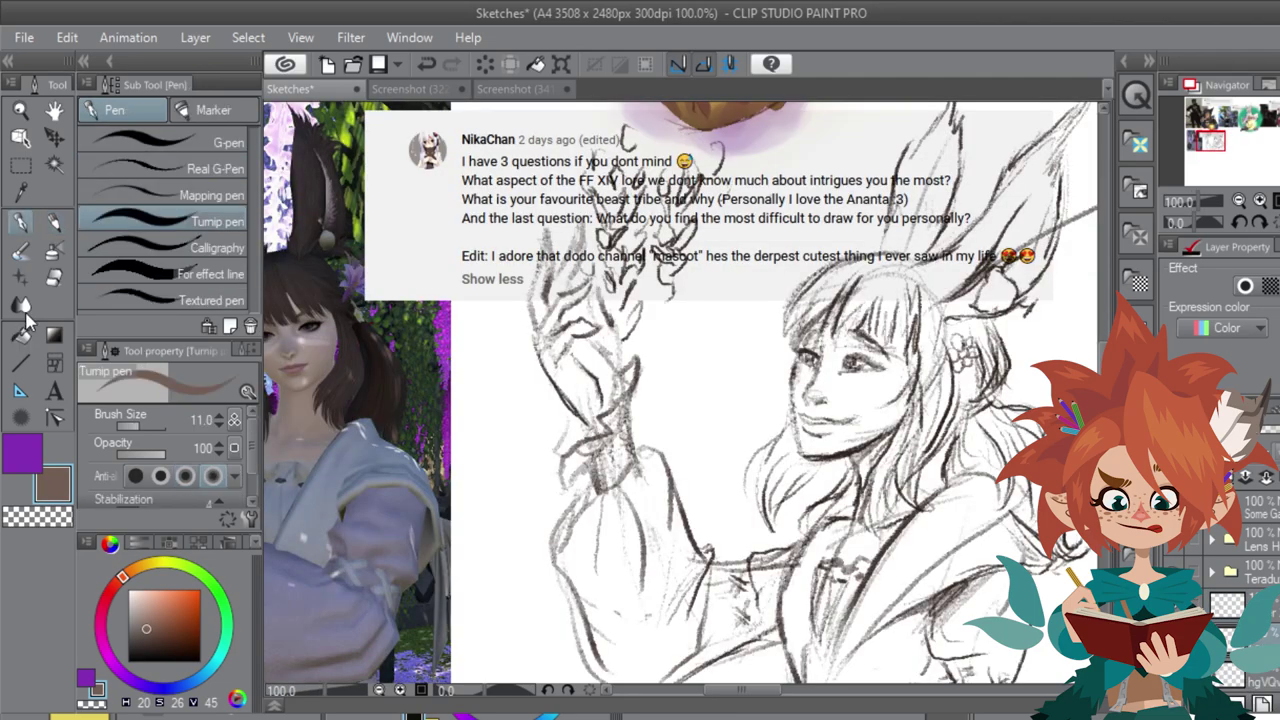
mouse_move(900, 264)
mouse_down()
mouse_move(843, 267)
mouse_move(808, 320)
mouse_move(856, 288)
mouse_move(846, 316)
mouse_move(880, 281)
mouse_move(876, 325)
mouse_move(890, 328)
mouse_move(907, 292)
mouse_move(867, 328)
mouse_move(864, 304)
mouse_move(1005, 203)
mouse_move(987, 217)
mouse_move(1010, 178)
mouse_move(929, 252)
mouse_move(960, 247)
mouse_move(862, 377)
mouse_move(912, 340)
mouse_move(887, 385)
mouse_move(830, 426)
mouse_move(853, 420)
mouse_move(838, 426)
mouse_move(839, 466)
mouse_move(847, 446)
mouse_move(808, 473)
mouse_move(791, 580)
mouse_move(798, 563)
mouse_move(801, 577)
mouse_move(786, 592)
mouse_move(828, 562)
mouse_move(812, 596)
mouse_move(847, 535)
mouse_up()
mouse_move(863, 421)
mouse_down()
mouse_move(885, 468)
mouse_move(900, 412)
mouse_move(901, 474)
mouse_move(845, 545)
mouse_move(886, 517)
mouse_up()
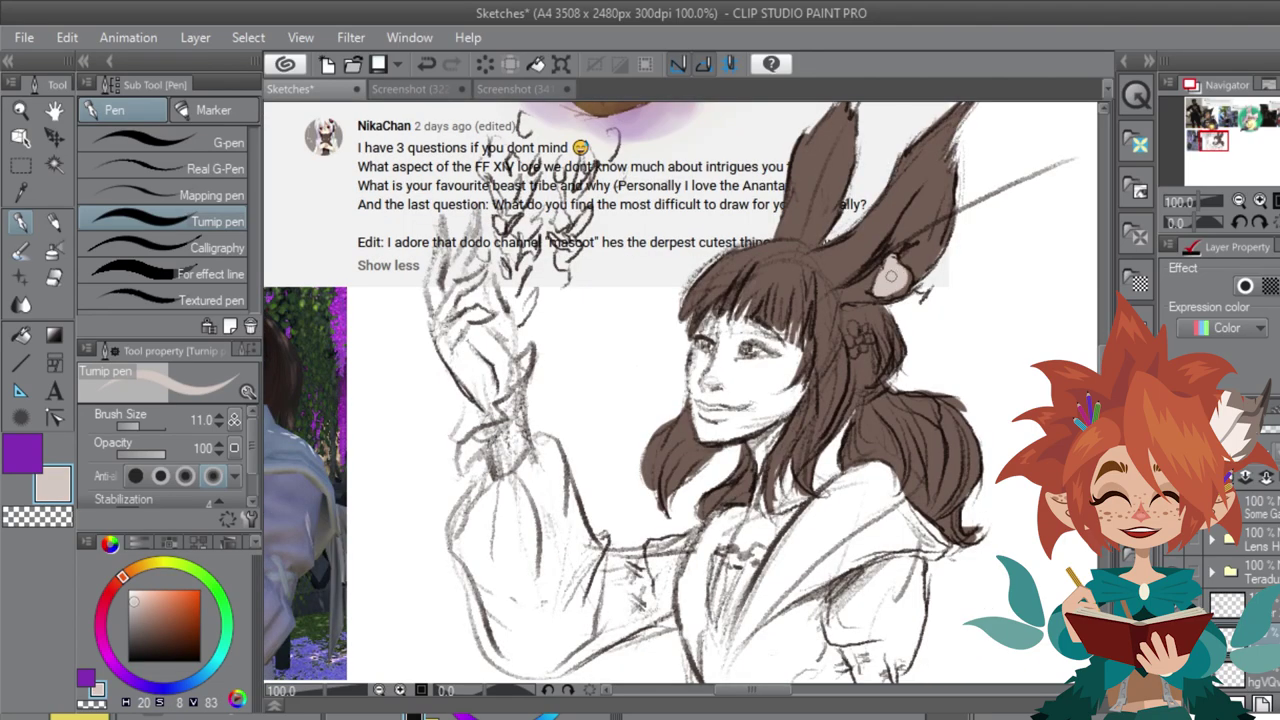
Step: Paint the round ear ornament in pale and medium grey, and colour the hair flower and hair tie yellow
mouse_move(891, 276)
mouse_down()
mouse_move(901, 289)
mouse_move(886, 298)
mouse_move(882, 278)
mouse_up()
click(132, 625)
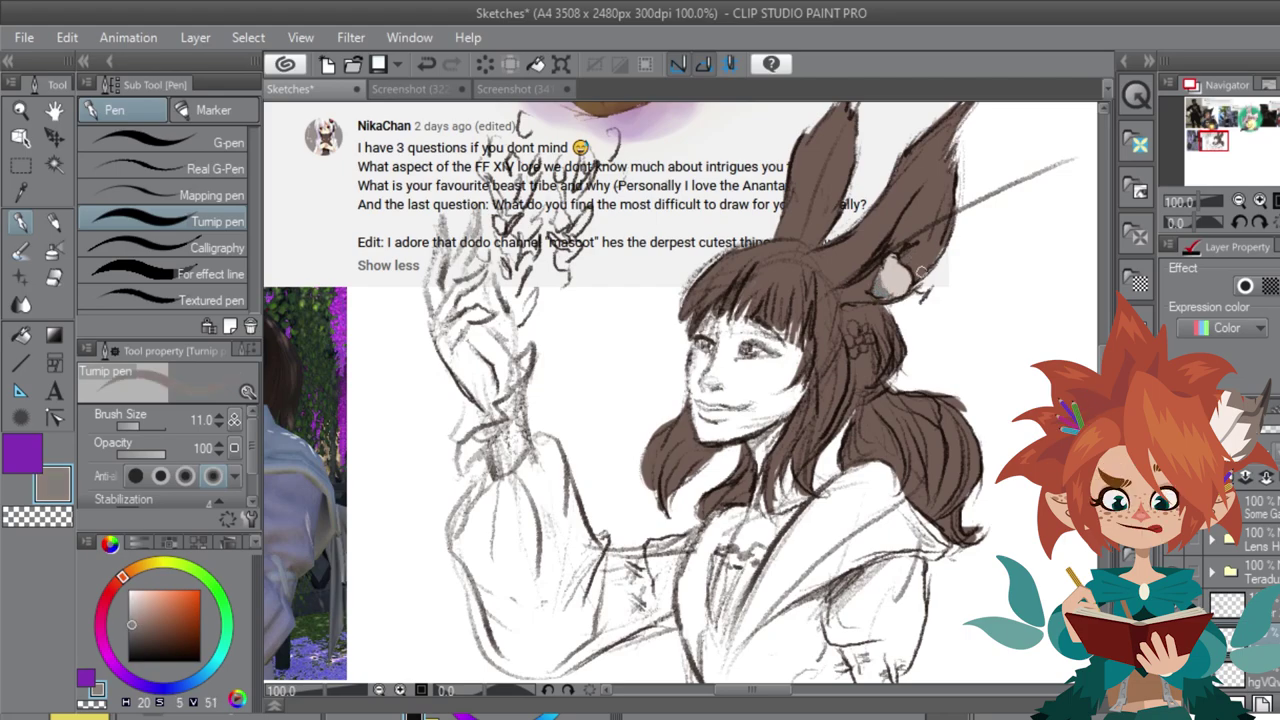
drag(137, 607, 141, 566)
mouse_move(851, 323)
mouse_down()
mouse_move(941, 342)
mouse_move(953, 360)
mouse_move(939, 358)
mouse_up()
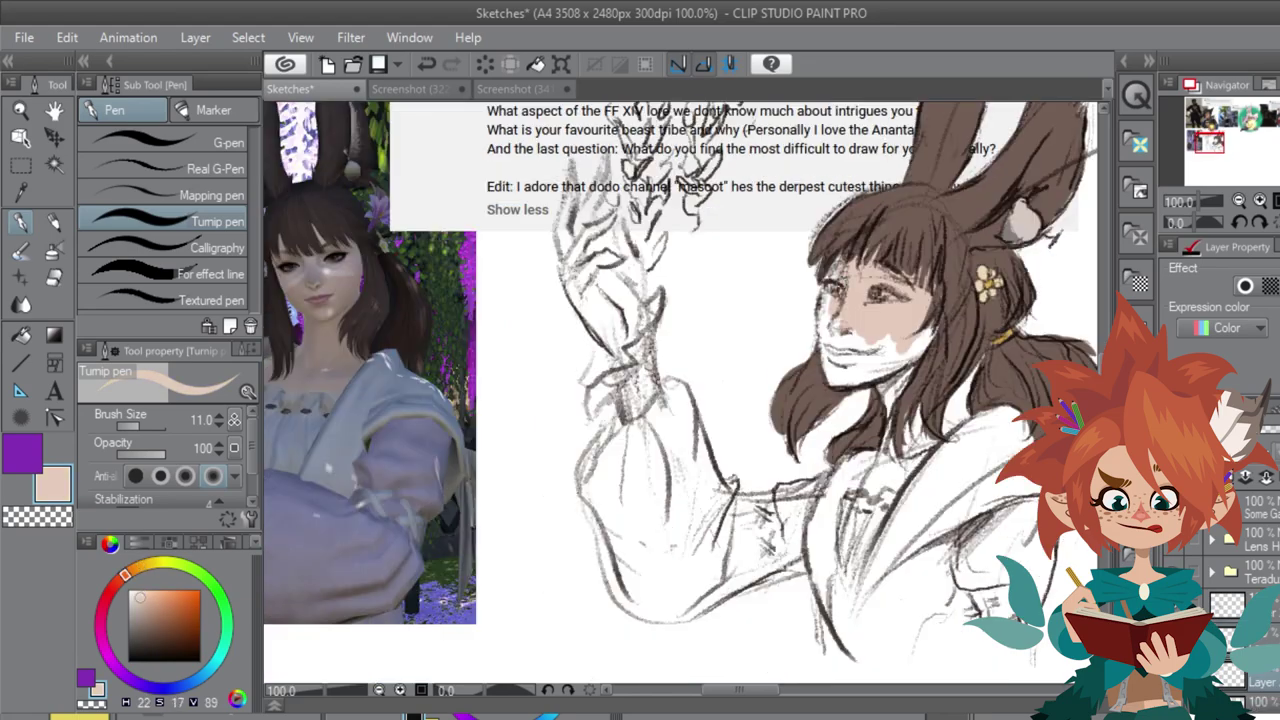
Step: Fill the rabbit-eared woman's face, neck and raised hand with a pale skin tone (H 22, S 17, V 89)
mouse_move(834, 255)
mouse_down()
mouse_move(833, 372)
mouse_move(831, 357)
mouse_move(893, 323)
mouse_move(911, 340)
mouse_move(886, 343)
mouse_move(889, 395)
mouse_move(907, 378)
mouse_move(875, 488)
mouse_move(905, 430)
mouse_move(916, 452)
mouse_move(906, 470)
mouse_move(920, 461)
mouse_move(893, 487)
mouse_up()
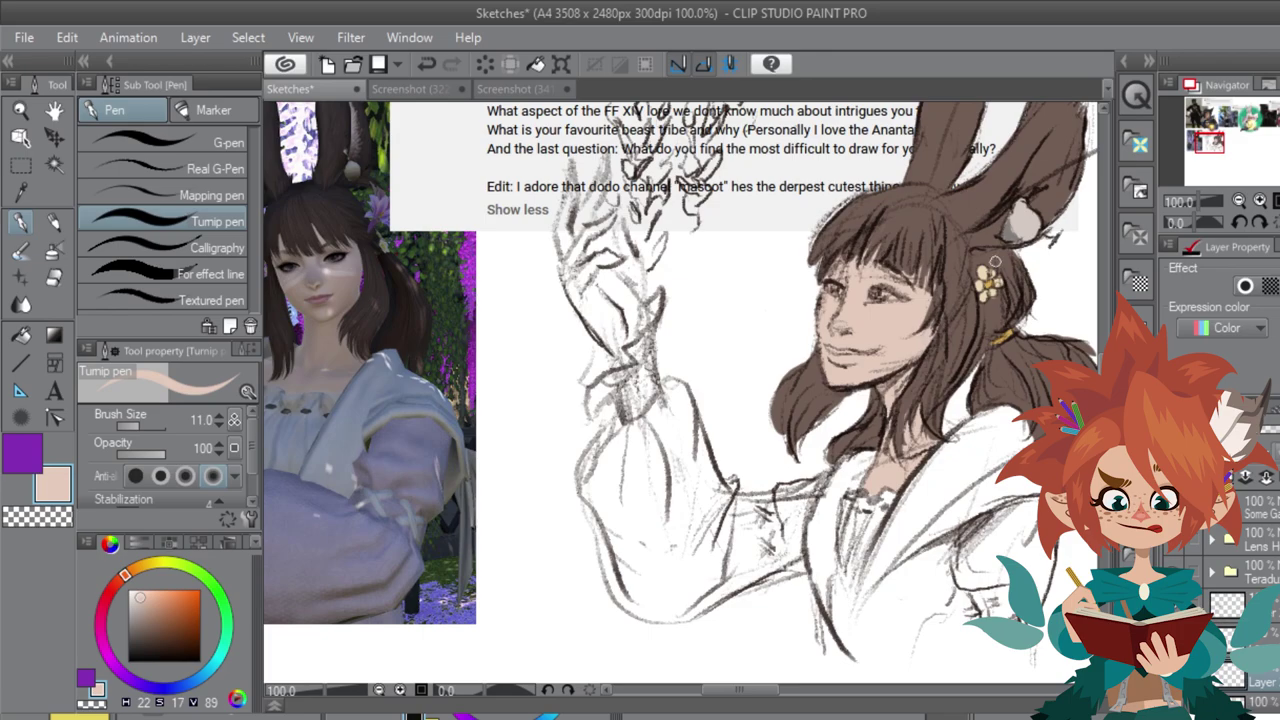
drag(917, 287, 1015, 341)
mouse_move(668, 220)
mouse_down()
mouse_move(662, 305)
mouse_move(698, 385)
mouse_move(679, 364)
mouse_move(710, 370)
mouse_move(697, 325)
mouse_move(703, 280)
mouse_move(707, 301)
mouse_move(714, 282)
mouse_move(696, 225)
mouse_move(680, 280)
mouse_move(745, 392)
mouse_move(700, 280)
mouse_move(720, 300)
mouse_move(690, 290)
mouse_move(720, 300)
mouse_move(700, 330)
mouse_move(715, 280)
mouse_move(731, 316)
mouse_move(720, 355)
mouse_move(730, 400)
mouse_move(742, 354)
mouse_up()
drag(833, 446, 613, 387)
Step: Try a darker red on the rabbit-eared woman's lips, and repaint them in a soft pink (H 1, S 17, V 84)
click(134, 593)
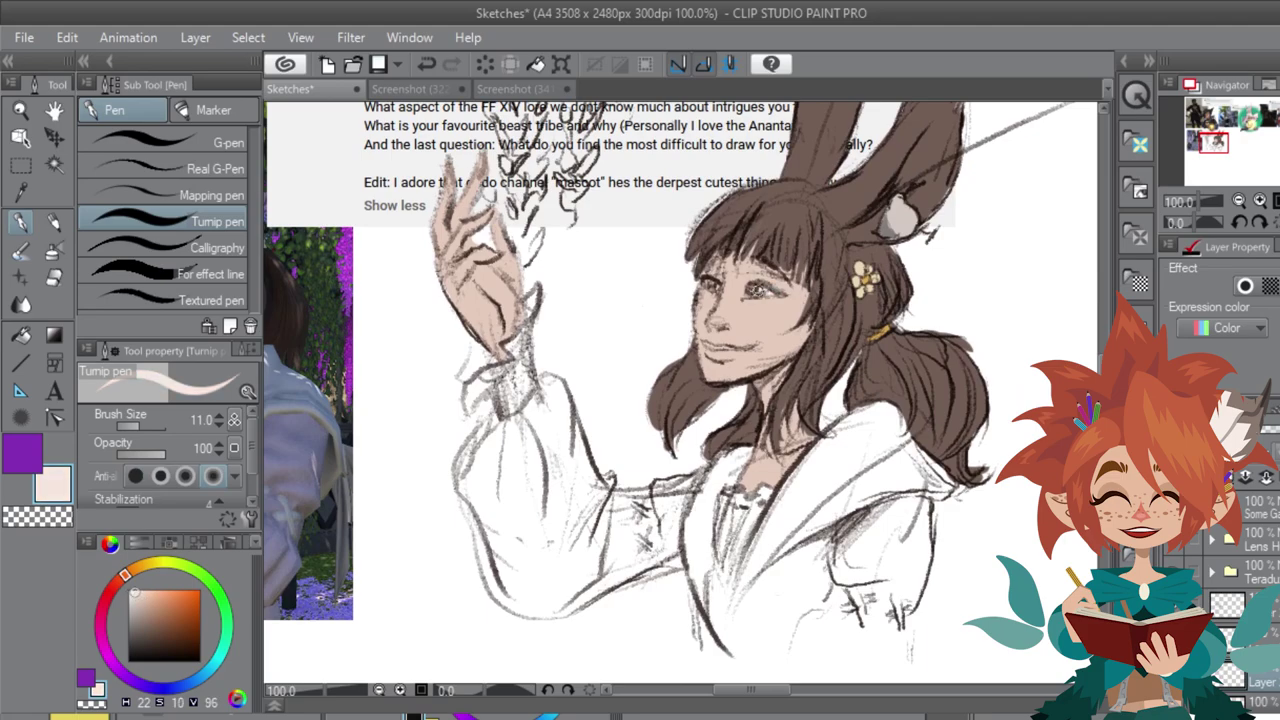
click(162, 609)
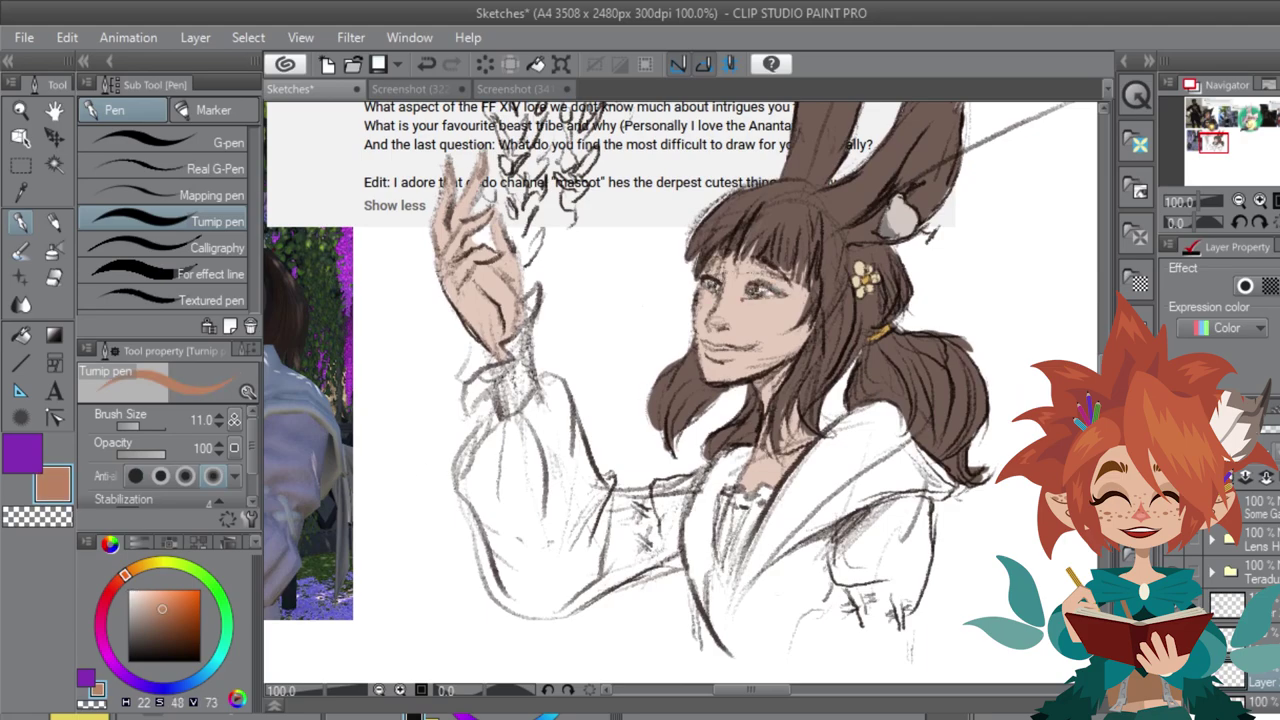
click(117, 582)
mouse_move(719, 338)
mouse_down()
mouse_move(710, 346)
mouse_move(728, 348)
mouse_up()
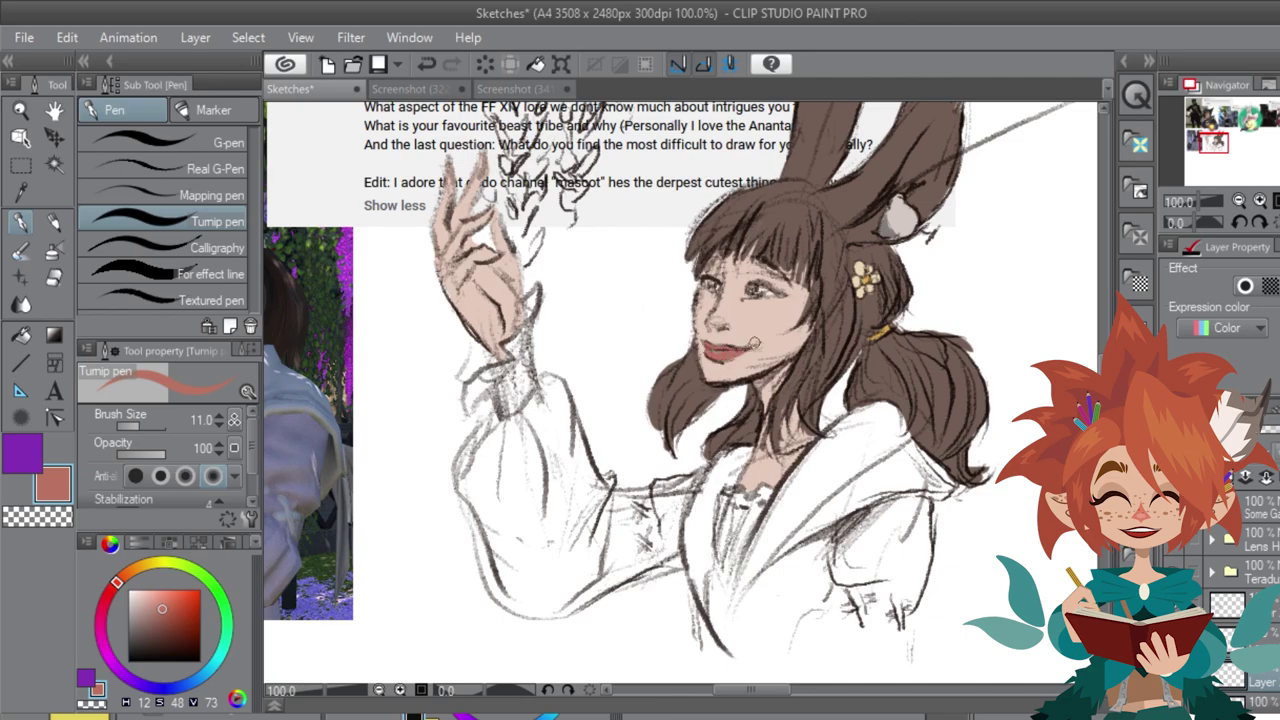
drag(788, 376, 1044, 383)
click(109, 592)
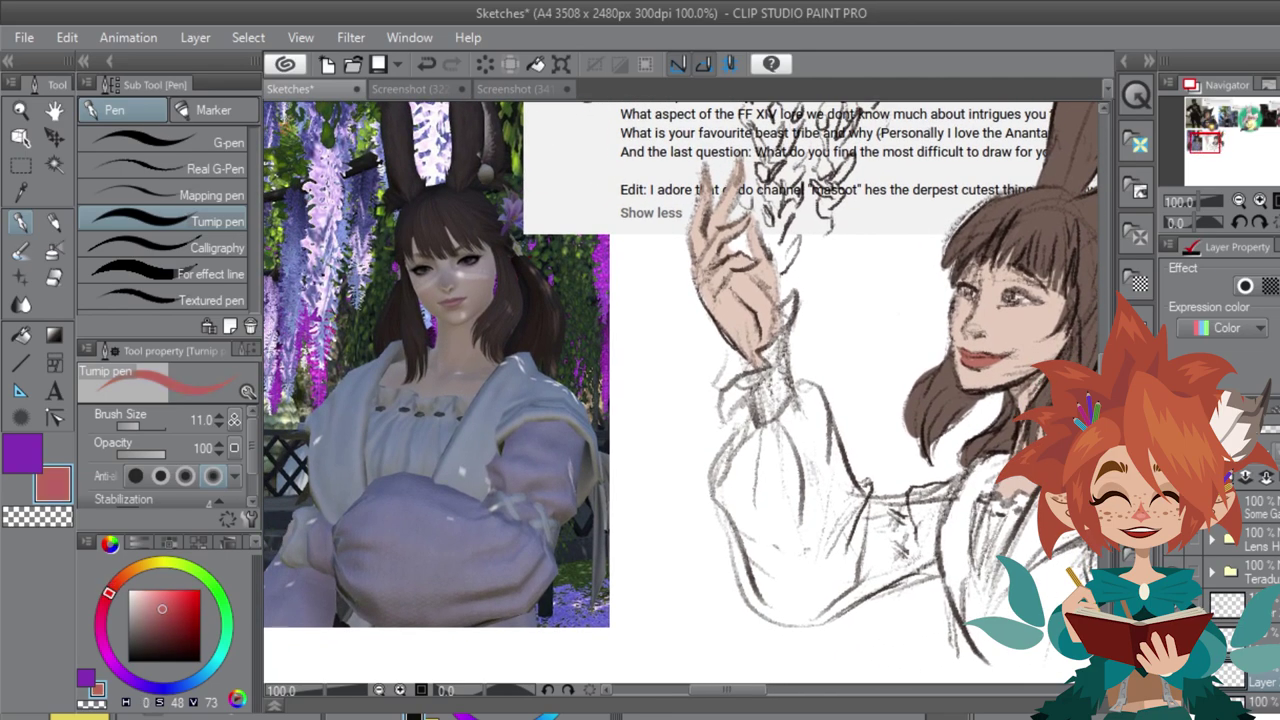
click(141, 601)
drag(967, 353, 815, 336)
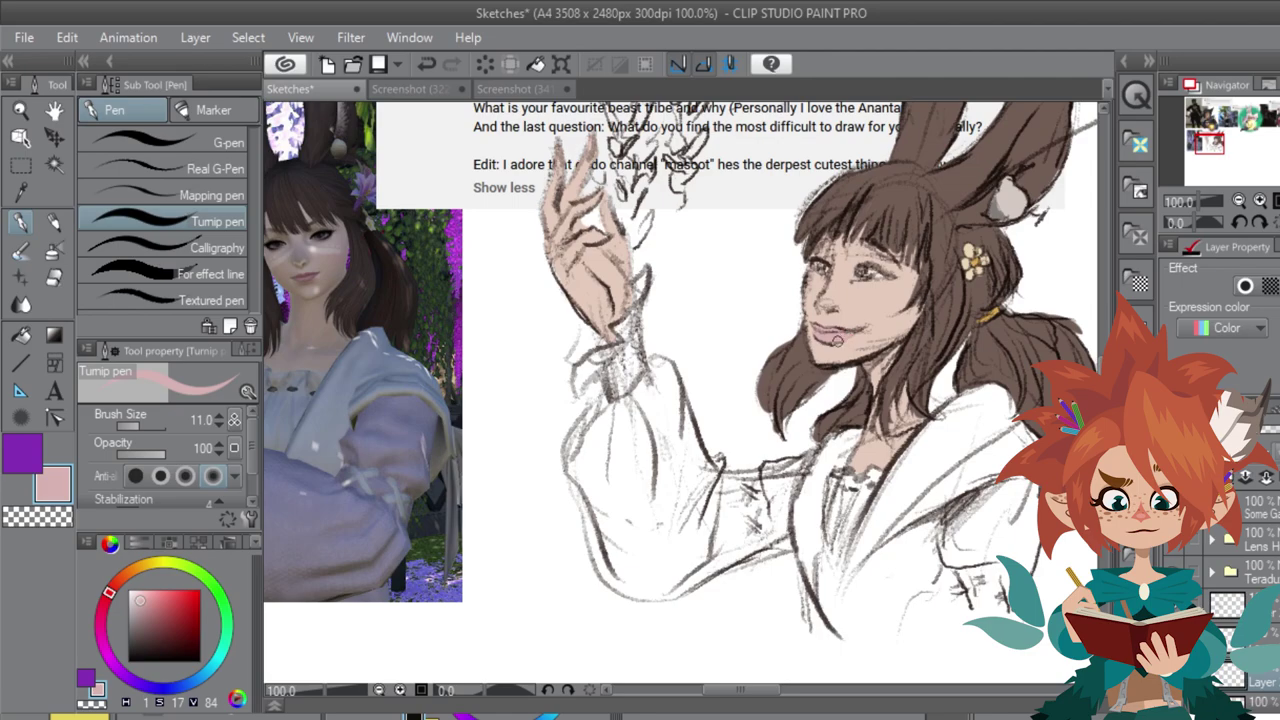
Step: Paint the rabbit-eared woman's irises dark purple (H 278, S 35, V 39) and define her lashes and eyelids in dark brown
mouse_move(933, 307)
mouse_down()
mouse_move(1088, 331)
mouse_move(961, 385)
mouse_up()
drag(770, 361, 709, 377)
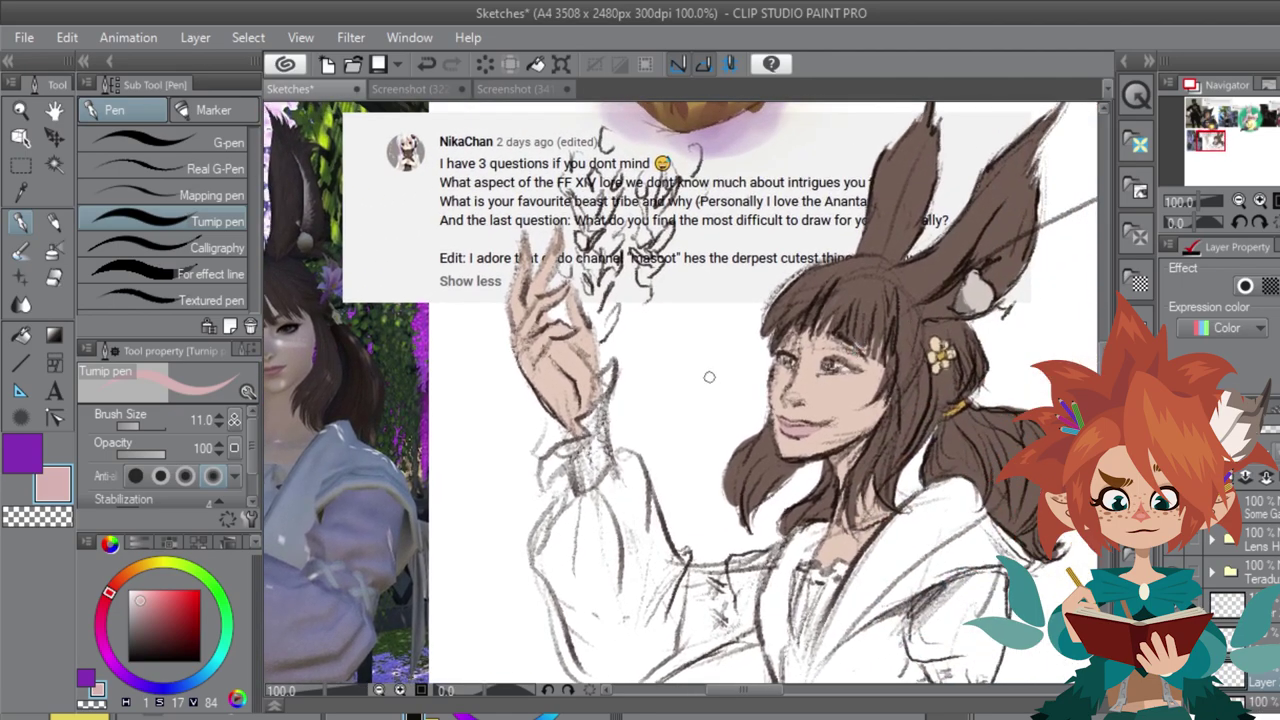
click(124, 676)
click(152, 632)
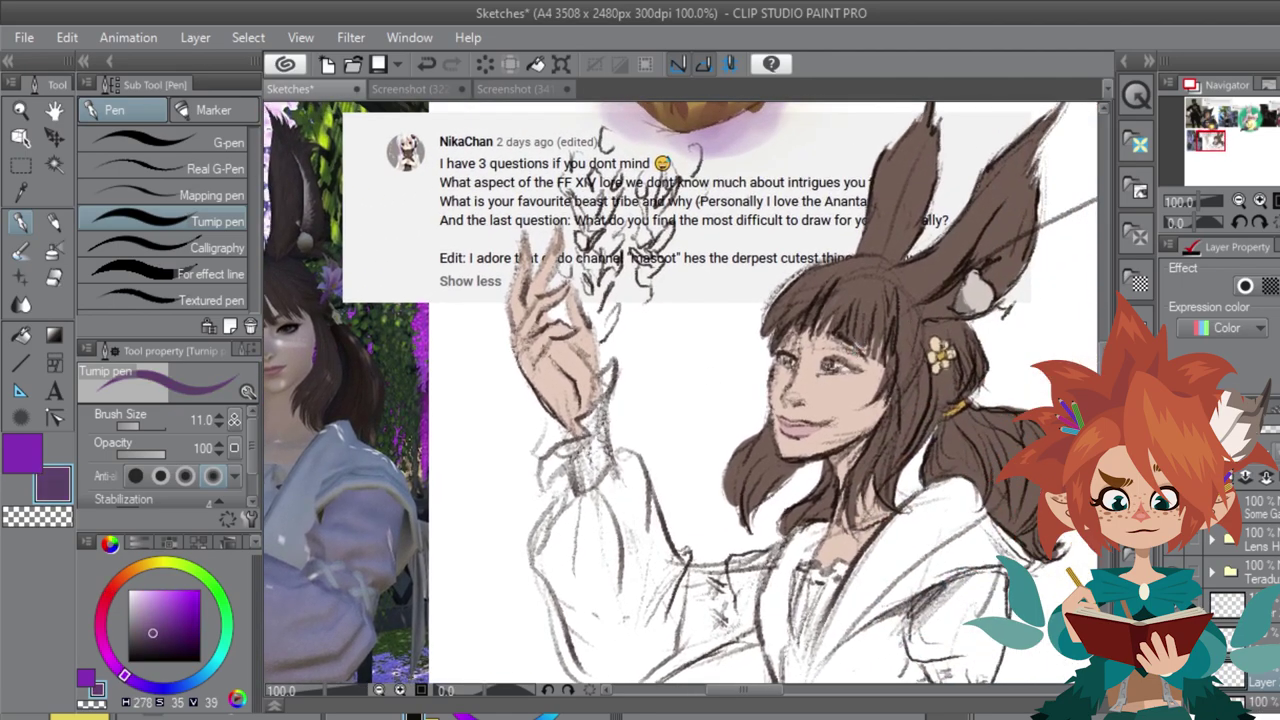
mouse_move(835, 357)
mouse_down()
mouse_move(887, 376)
mouse_move(788, 363)
mouse_up()
alt+click(899, 257)
drag(146, 639, 147, 646)
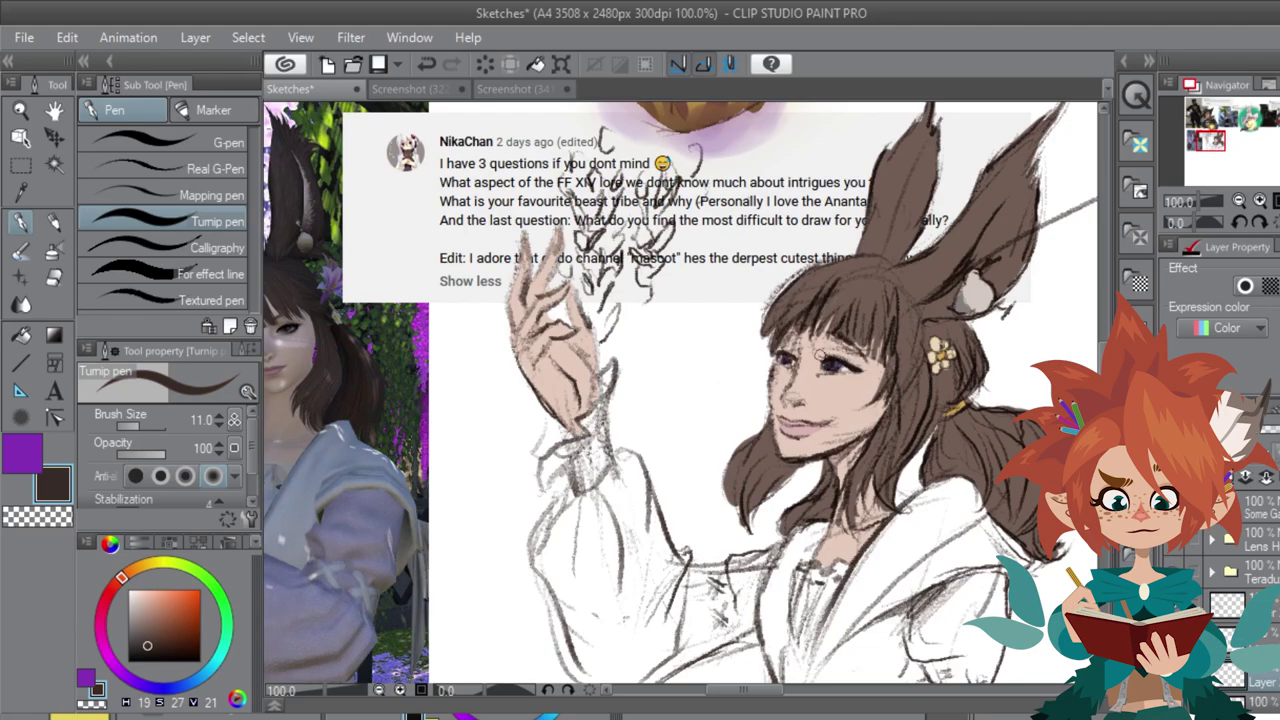
drag(850, 373, 832, 375)
drag(798, 360, 790, 387)
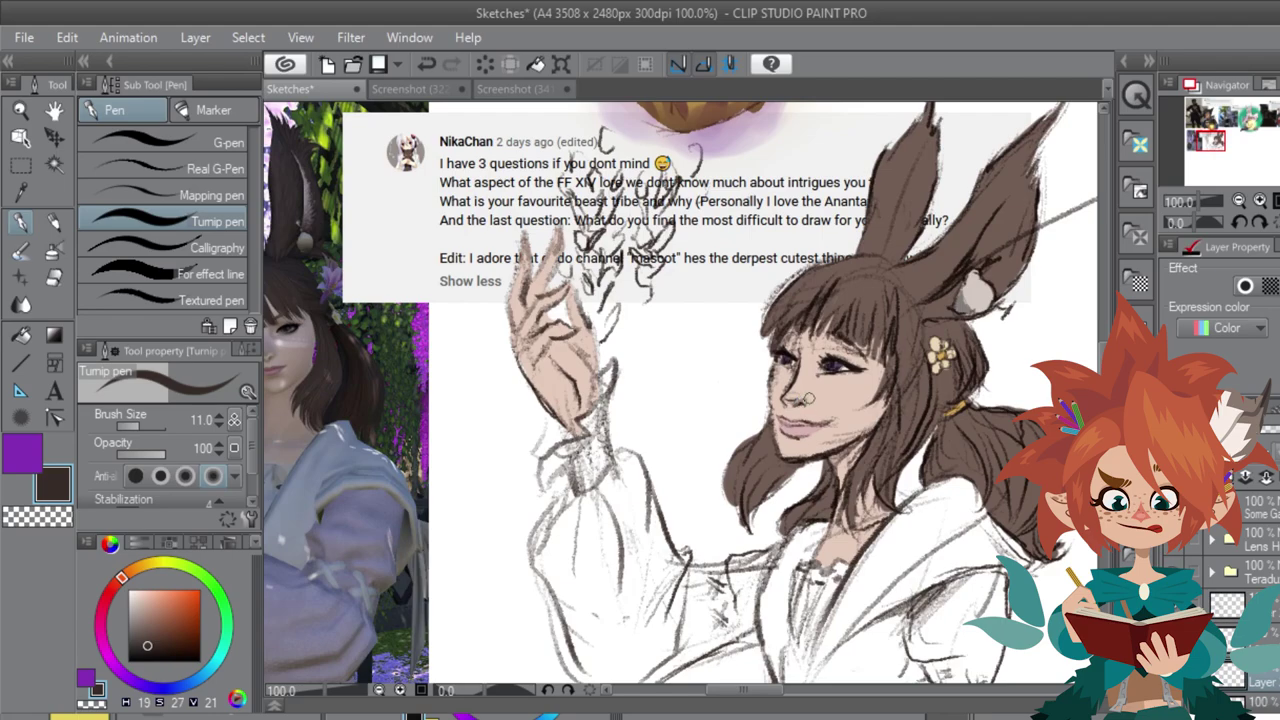
Step: Mix a muted lavender from the screenshot's sleeve (H 282, S 17, V 70) and fill the near sleeve and side of the bodice
drag(1078, 405, 1081, 279)
key(ctrl+minus)
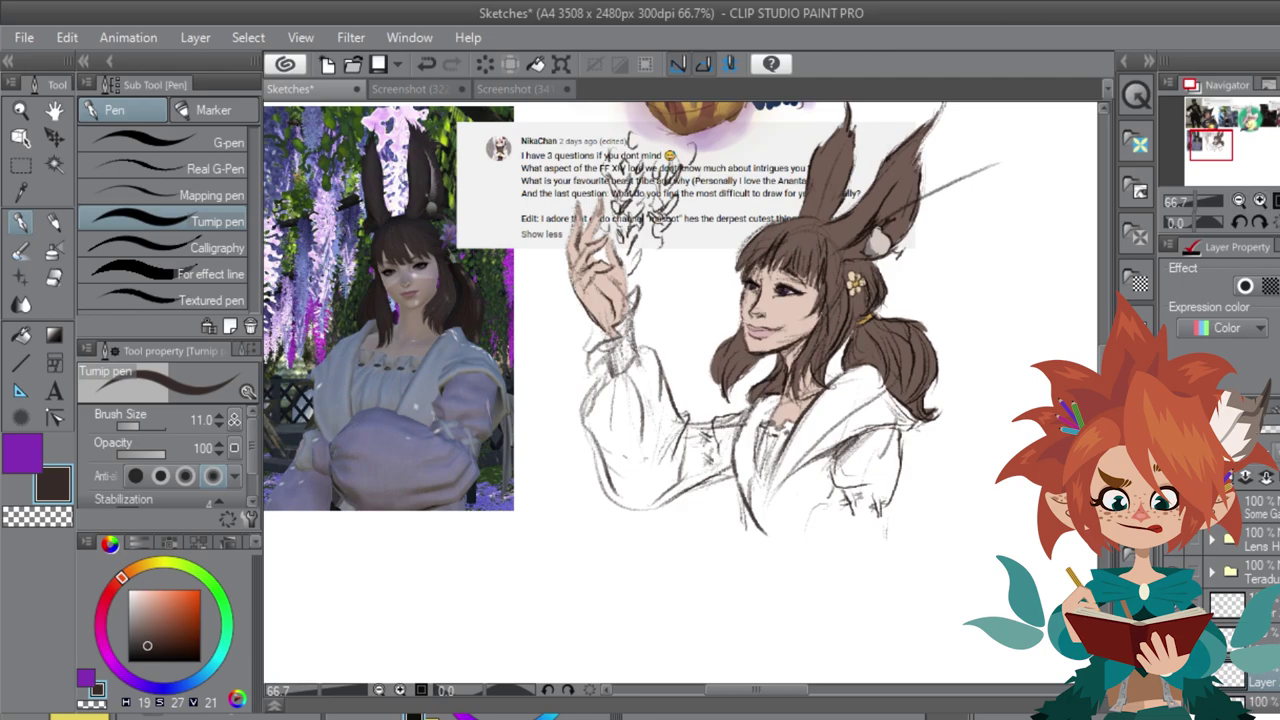
scroll(1235, 580, down, 1)
alt+click(355, 446)
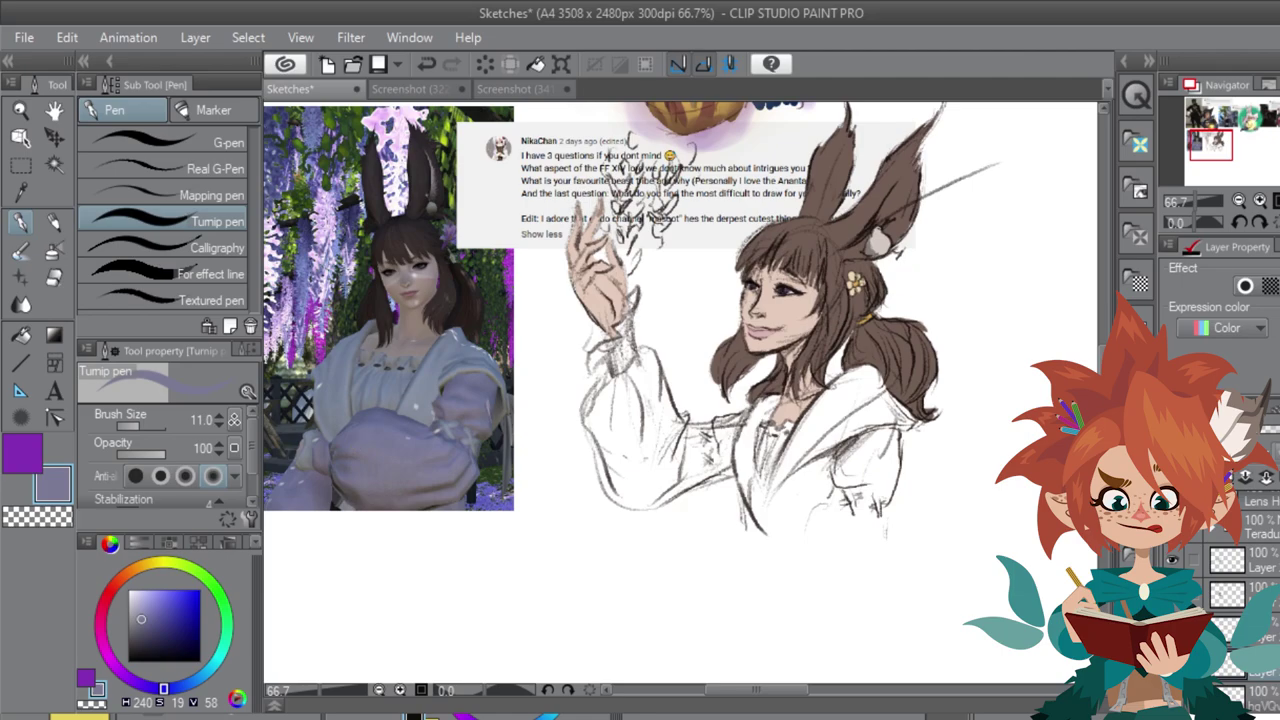
mouse_move(163, 688)
mouse_down()
mouse_move(108, 656)
mouse_move(121, 672)
mouse_up()
drag(141, 619, 140, 611)
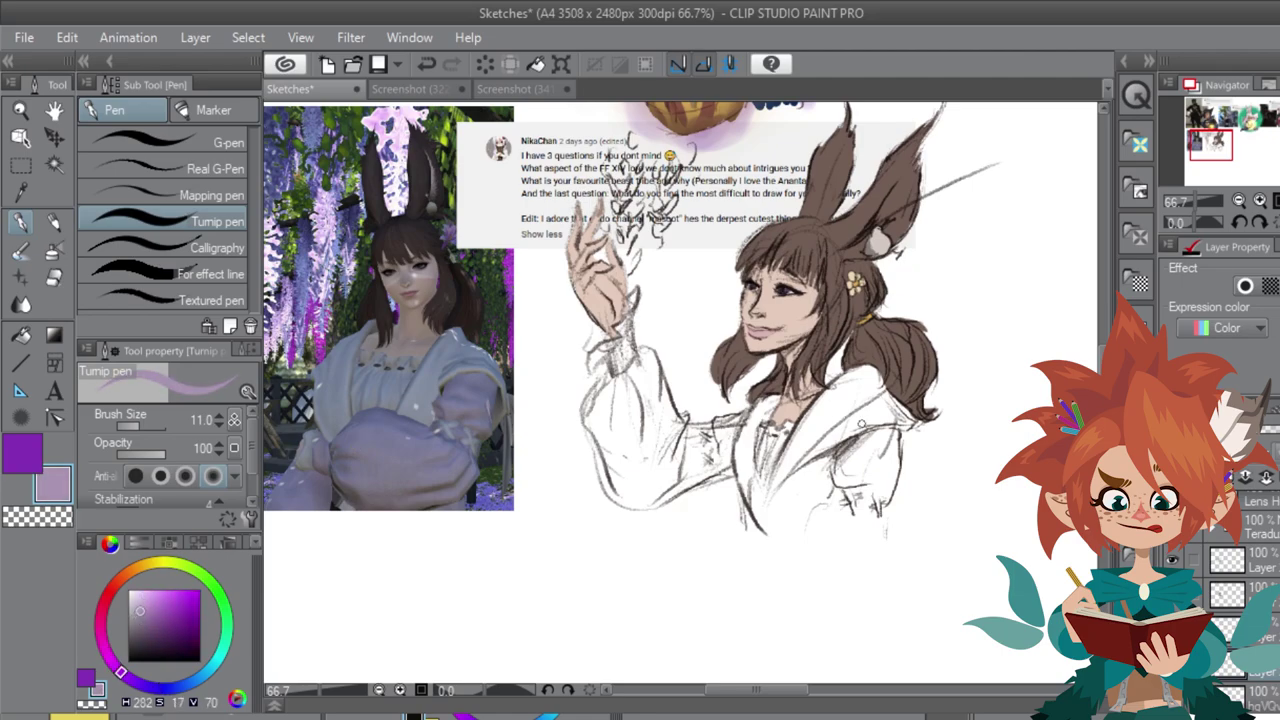
mouse_move(868, 438)
mouse_down()
mouse_move(782, 508)
mouse_move(795, 522)
mouse_move(833, 468)
mouse_move(880, 440)
mouse_move(870, 490)
mouse_move(897, 435)
mouse_move(874, 515)
mouse_move(803, 519)
mouse_move(815, 535)
mouse_move(881, 483)
mouse_move(877, 540)
mouse_up()
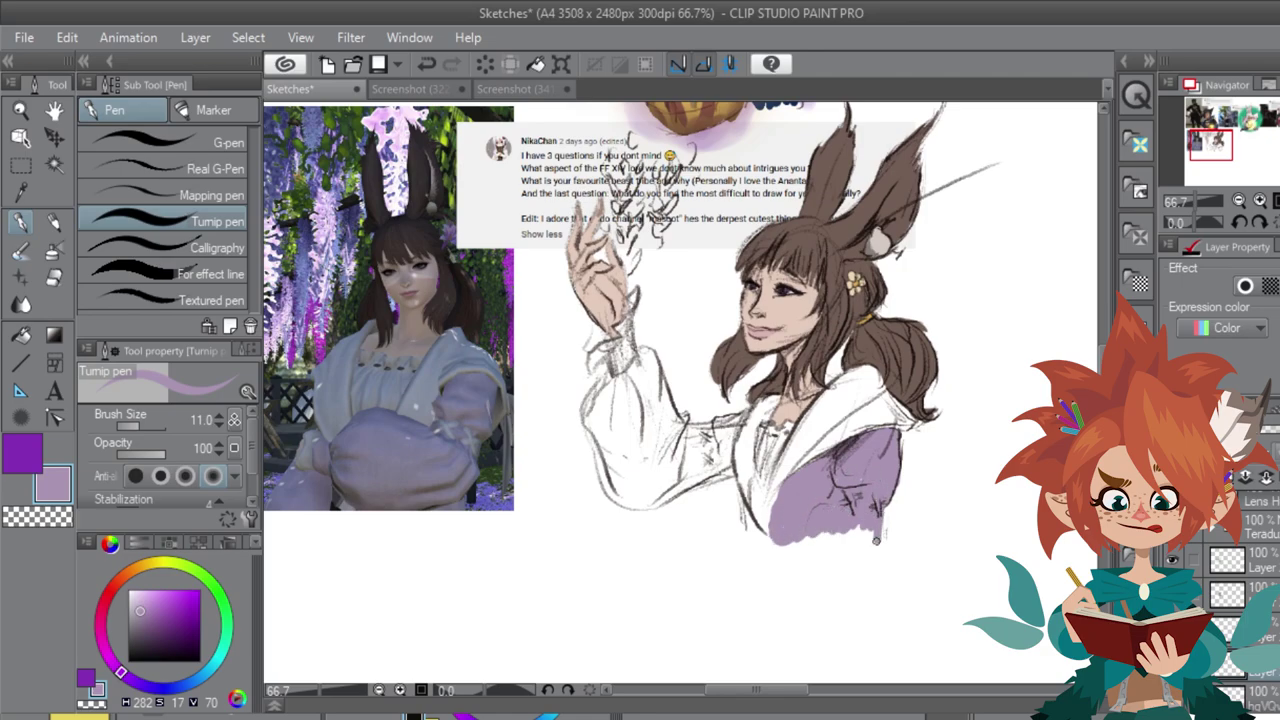
Step: Extend the lavender across the front edge of the bodice and fill the raised arm's puffed sleeve
drag(742, 498, 733, 452)
mouse_move(768, 541)
mouse_down()
mouse_move(750, 528)
mouse_move(772, 511)
mouse_up()
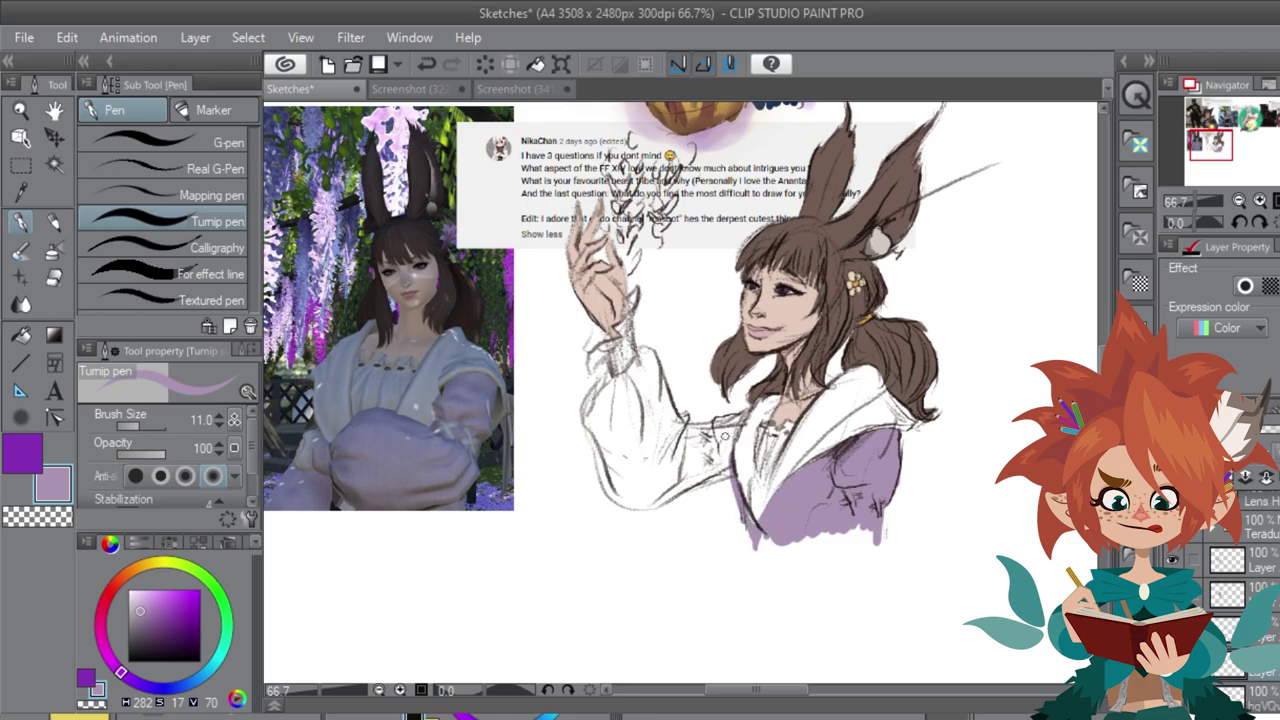
mouse_move(647, 360)
mouse_down()
mouse_move(600, 422)
mouse_move(615, 365)
mouse_up()
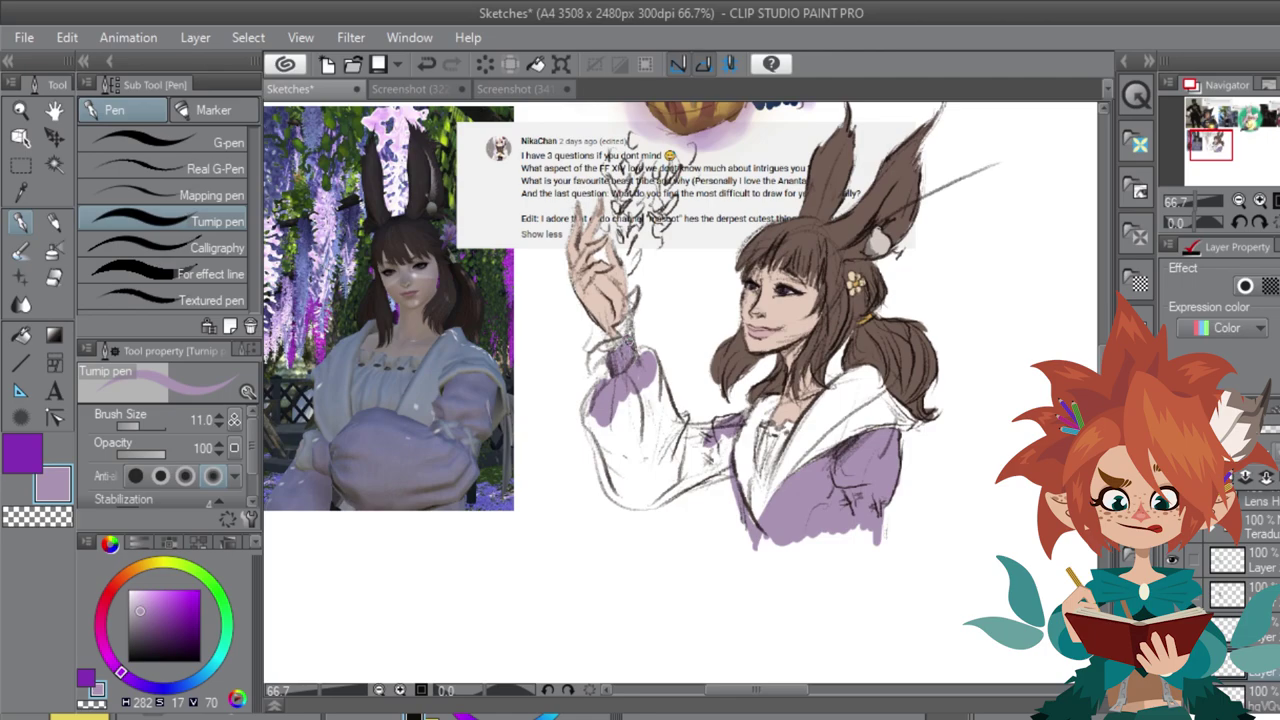
mouse_move(596, 429)
mouse_down()
mouse_move(615, 490)
mouse_move(645, 350)
mouse_move(648, 460)
mouse_move(672, 410)
mouse_move(695, 435)
mouse_move(708, 424)
mouse_move(660, 470)
mouse_move(660, 428)
mouse_move(640, 505)
mouse_move(730, 440)
mouse_move(690, 485)
mouse_move(735, 420)
mouse_up()
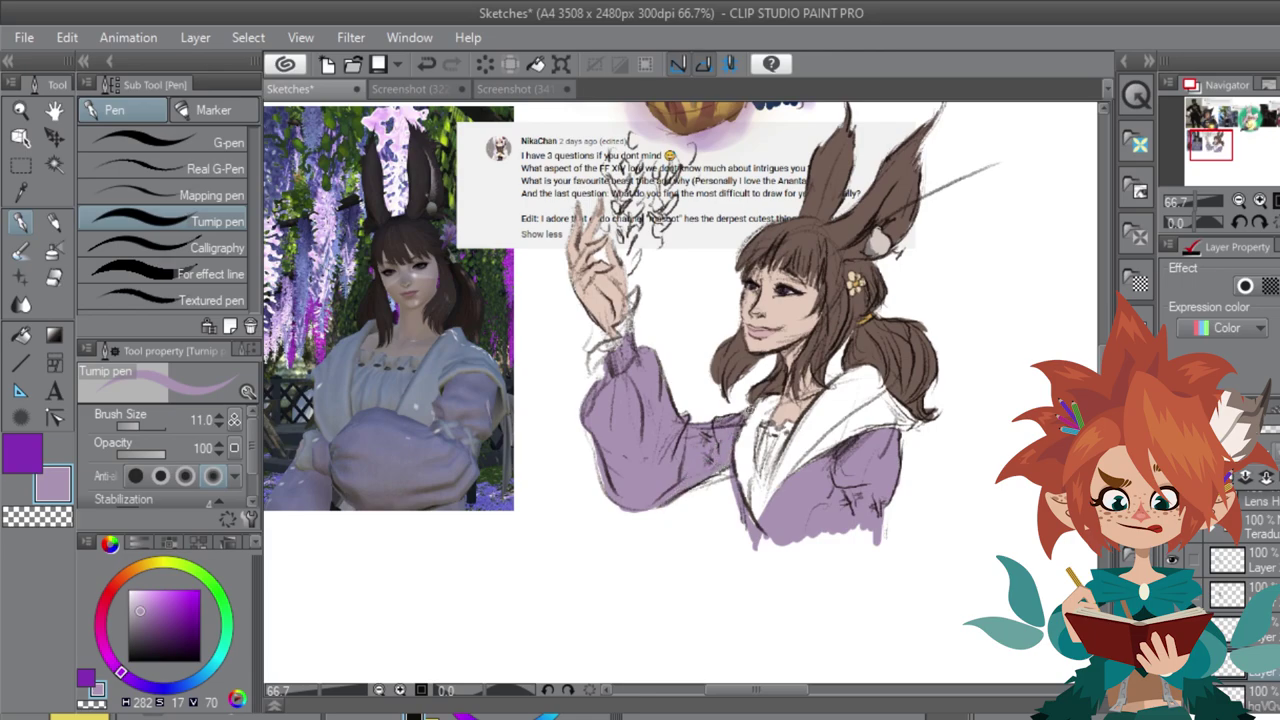
Step: Fill the hood and collar with pale lilac (H 282, S 11, V 95) and the gathered blouse with greyer lilac (S 5, V 87)
drag(140, 611, 135, 595)
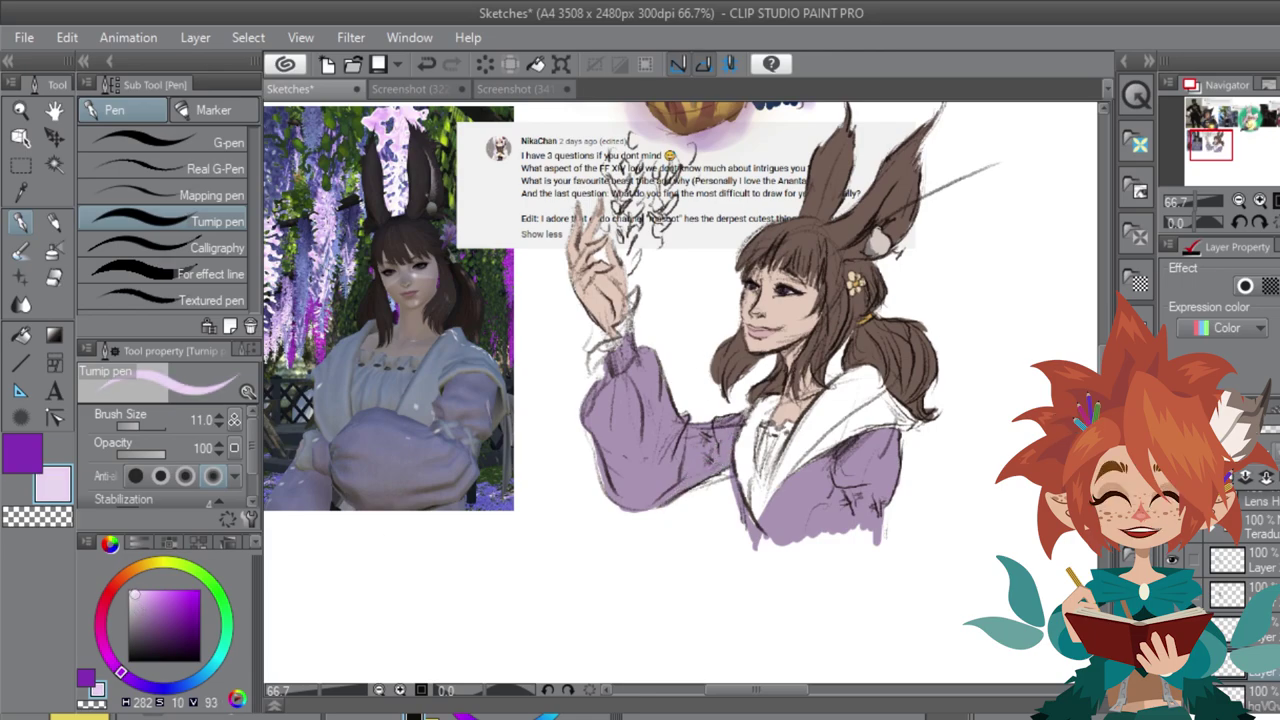
mouse_move(871, 385)
mouse_down()
mouse_move(815, 415)
mouse_move(775, 480)
mouse_move(866, 420)
mouse_move(900, 426)
mouse_move(885, 398)
mouse_move(908, 418)
mouse_move(866, 402)
mouse_move(896, 414)
mouse_up()
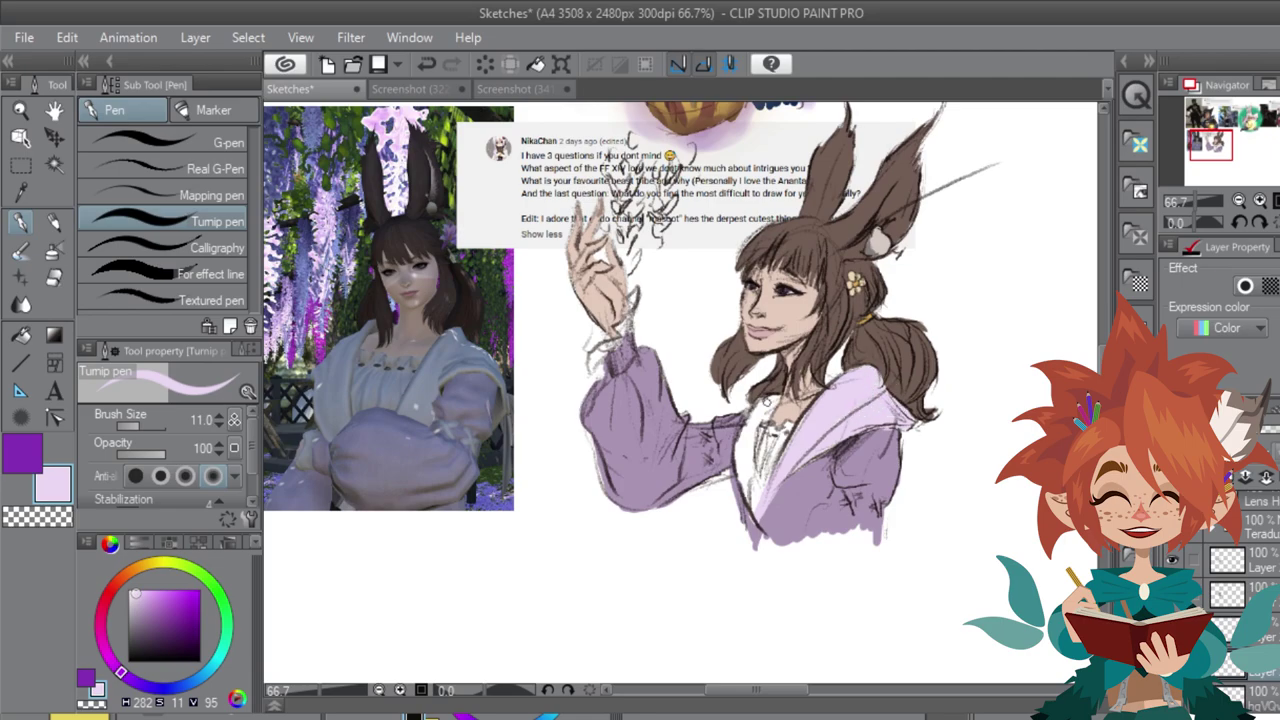
mouse_move(766, 400)
mouse_down()
mouse_move(740, 460)
mouse_move(745, 505)
mouse_move(757, 504)
mouse_move(762, 471)
mouse_up()
drag(133, 592, 132, 598)
mouse_move(766, 430)
mouse_down()
mouse_move(762, 460)
mouse_move(770, 428)
mouse_move(773, 452)
mouse_up()
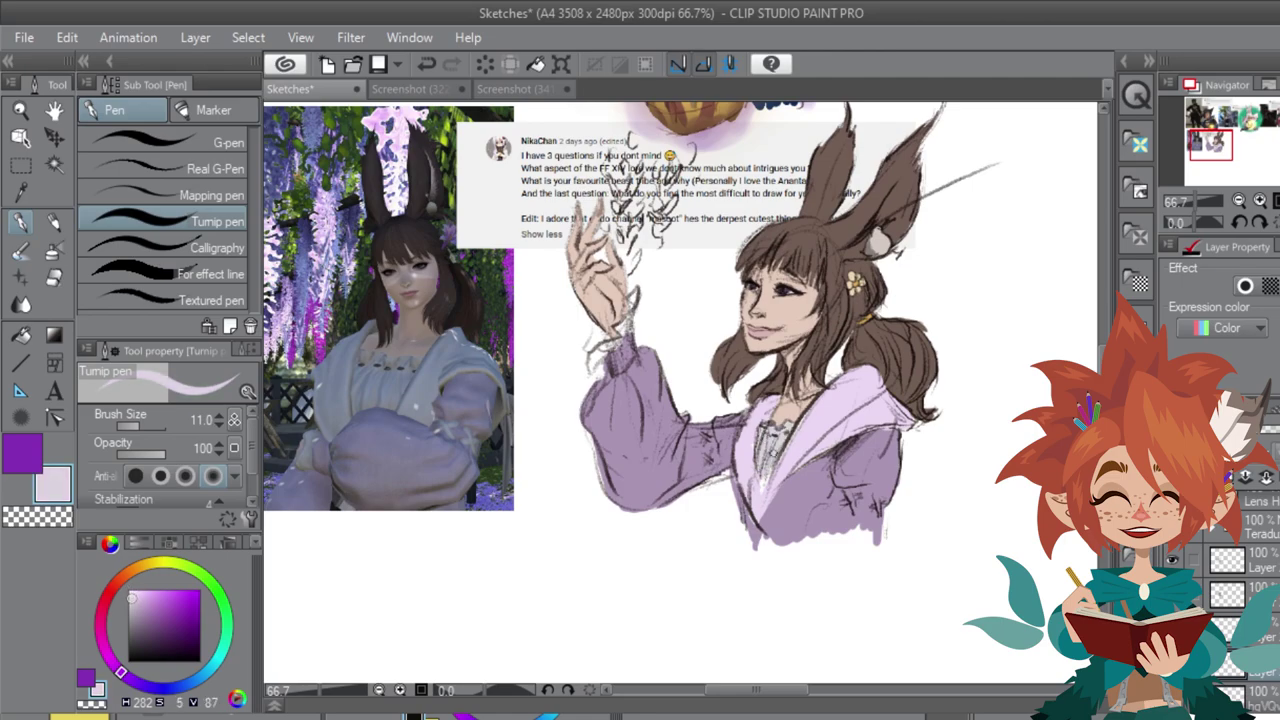
Step: Paint the petals of the hanging blossom sprays above the raised hand in purple (H 270, S 42, V 77)
mouse_move(630, 295)
mouse_down()
mouse_move(595, 363)
mouse_move(658, 429)
mouse_up()
click(159, 608)
drag(121, 672, 131, 680)
drag(160, 607, 157, 605)
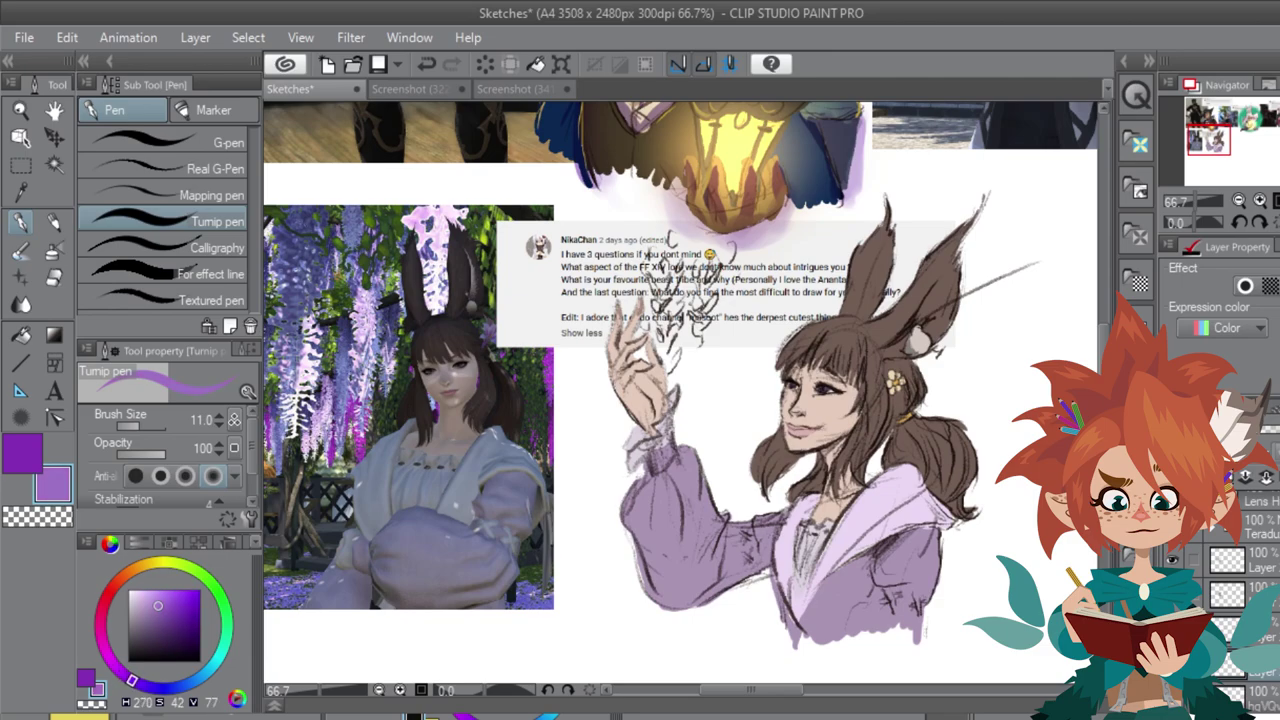
mouse_move(650, 275)
mouse_down()
mouse_move(657, 290)
mouse_move(664, 271)
mouse_up()
mouse_move(651, 252)
mouse_down()
mouse_move(656, 264)
mouse_move(674, 245)
mouse_up()
drag(660, 272, 664, 312)
drag(670, 298, 650, 308)
drag(676, 310, 668, 324)
mouse_move(678, 310)
mouse_down()
mouse_move(654, 326)
mouse_move(662, 356)
mouse_up()
drag(670, 344, 664, 368)
mouse_move(680, 234)
mouse_down()
mouse_move(672, 246)
mouse_move(708, 284)
mouse_up()
drag(704, 284, 700, 314)
drag(704, 300, 692, 338)
drag(712, 288, 704, 304)
drag(696, 264, 688, 284)
drag(706, 242, 690, 260)
mouse_move(714, 254)
mouse_down()
mouse_move(704, 270)
mouse_move(690, 244)
mouse_up()
drag(710, 232, 657, 250)
drag(671, 253, 677, 264)
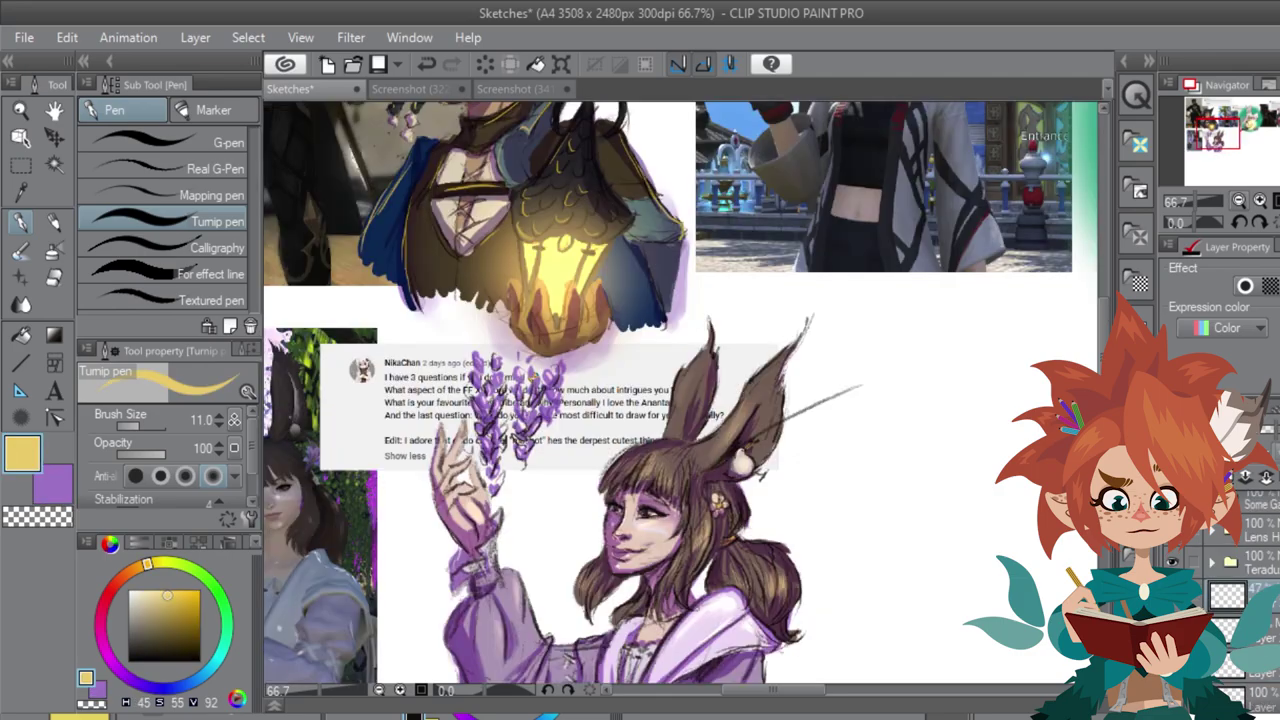
Step: Brighten the rabbit-eared woman's bangs, side locks and ponytail with golden-yellow highlights (H 45, S 55, V 92)
click(1239, 200)
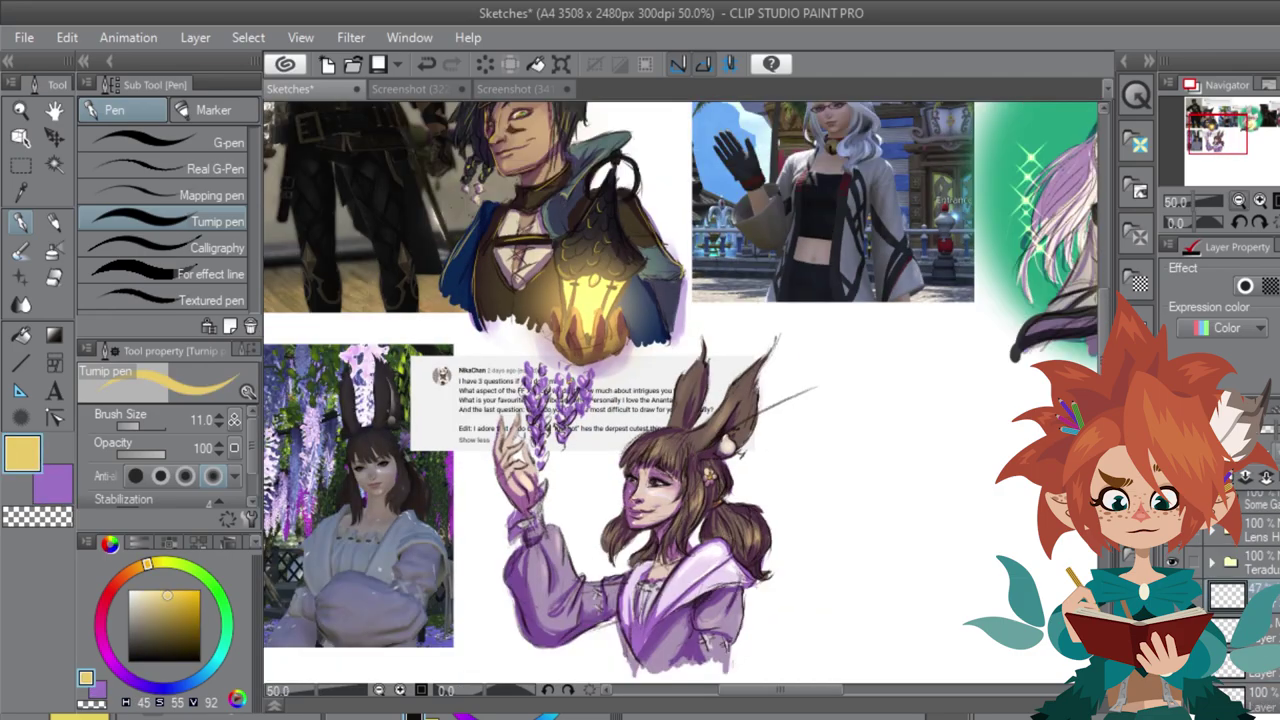
click(1239, 200)
scroll(700, 500, up, 4)
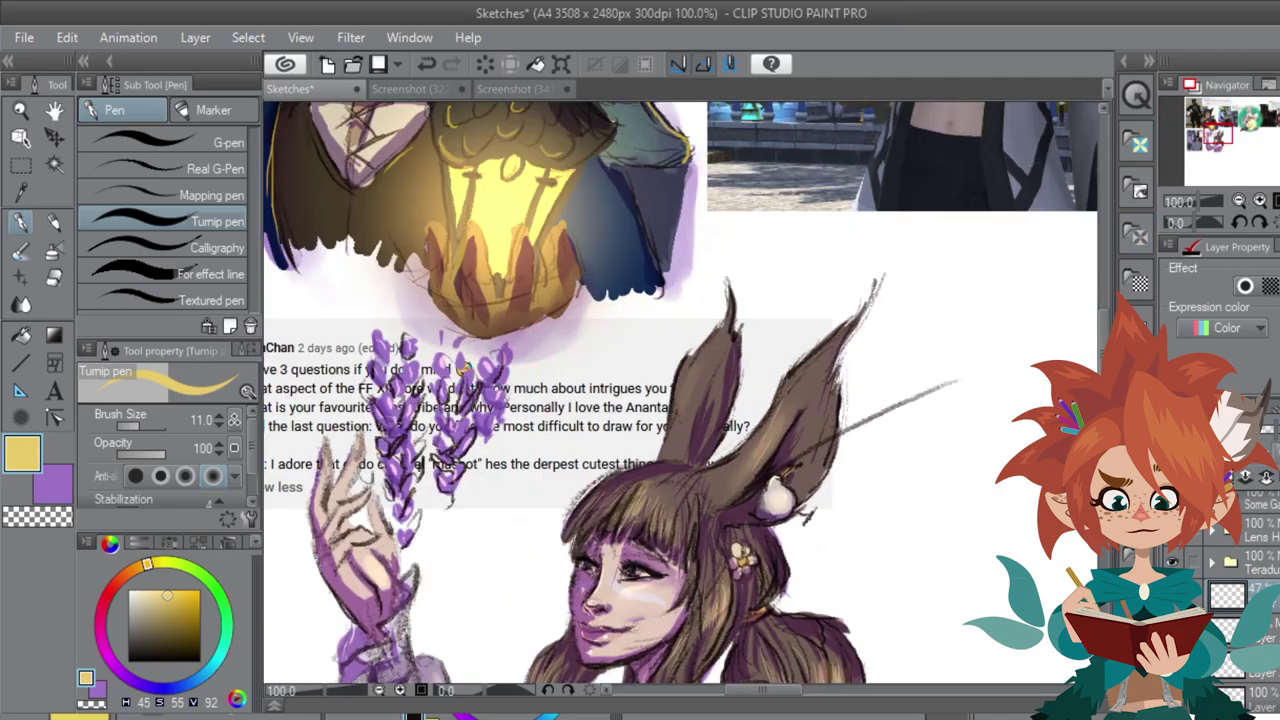
scroll(660, 390, up, 1)
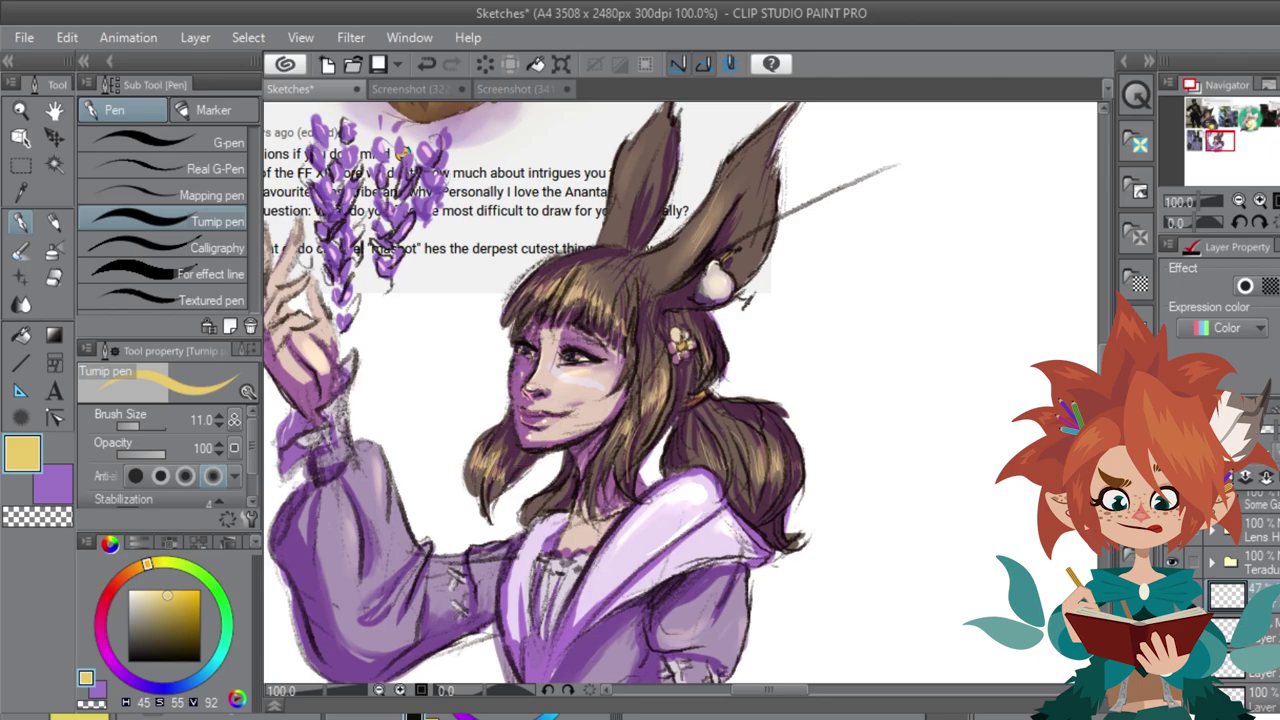
key(ctrl+minus)
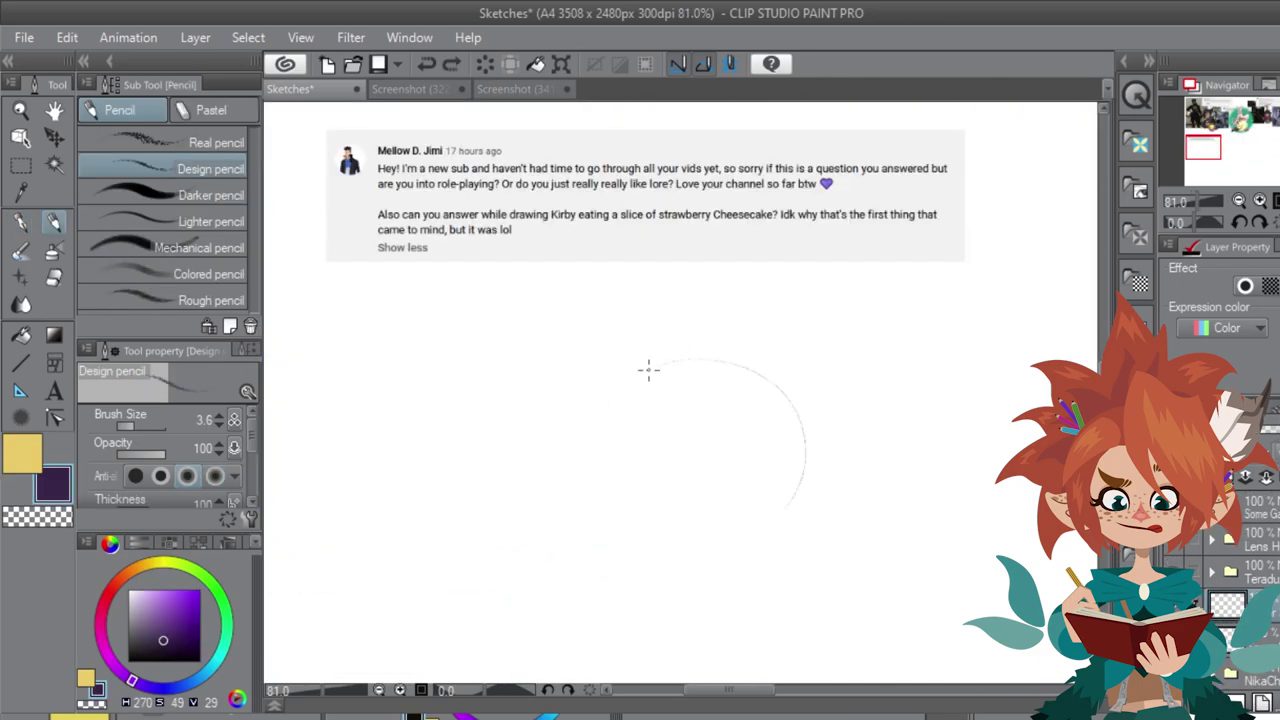
Step: Sketch Kirby's round body below the comment with the Design pencil, adding the wide open mouth and two oval eyes
drag(649, 369, 824, 515)
drag(588, 460, 641, 380)
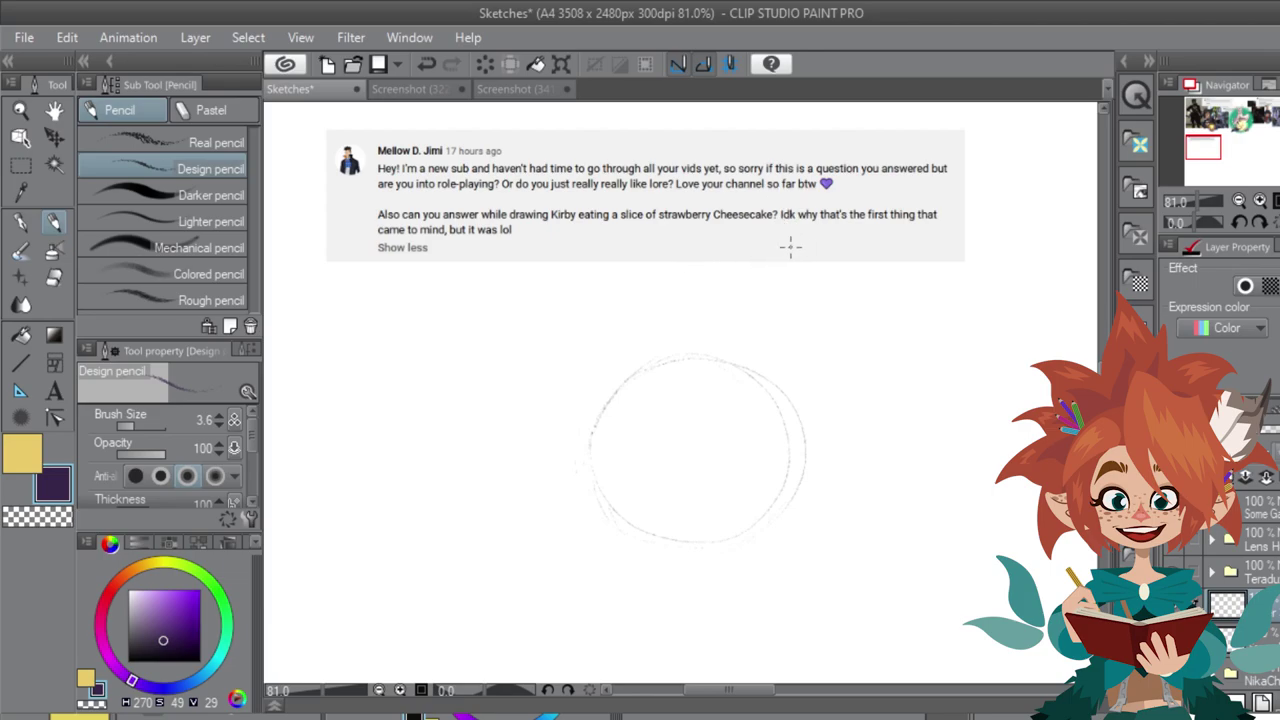
mouse_move(630, 416)
mouse_down()
mouse_move(640, 471)
mouse_move(624, 429)
mouse_move(640, 429)
mouse_move(639, 442)
mouse_move(625, 435)
mouse_move(668, 427)
mouse_move(623, 436)
mouse_move(634, 401)
mouse_move(676, 391)
mouse_move(643, 471)
mouse_move(621, 438)
mouse_move(636, 486)
mouse_up()
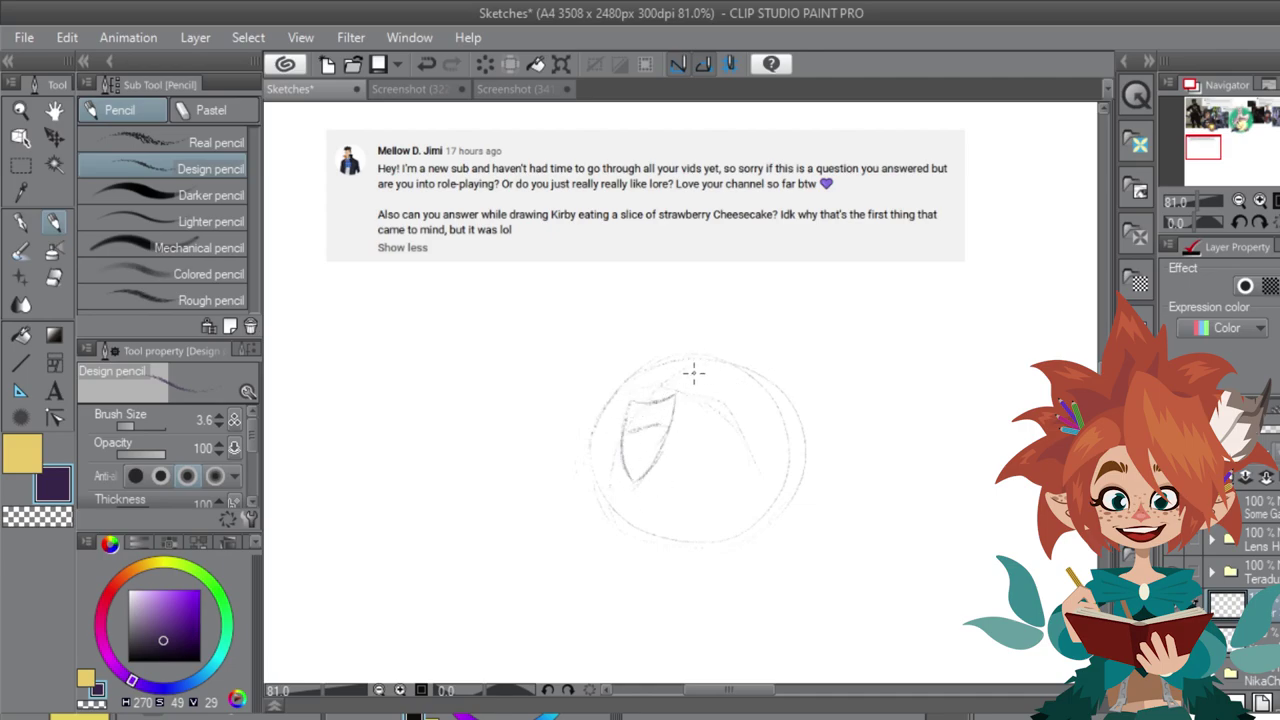
mouse_move(716, 380)
mouse_down()
mouse_move(662, 370)
mouse_move(637, 385)
mouse_up()
mouse_move(638, 388)
mouse_down()
mouse_move(659, 361)
mouse_move(720, 381)
mouse_move(688, 377)
mouse_move(701, 385)
mouse_move(719, 374)
mouse_move(688, 377)
mouse_move(709, 377)
mouse_move(702, 389)
mouse_move(717, 377)
mouse_move(648, 378)
mouse_up()
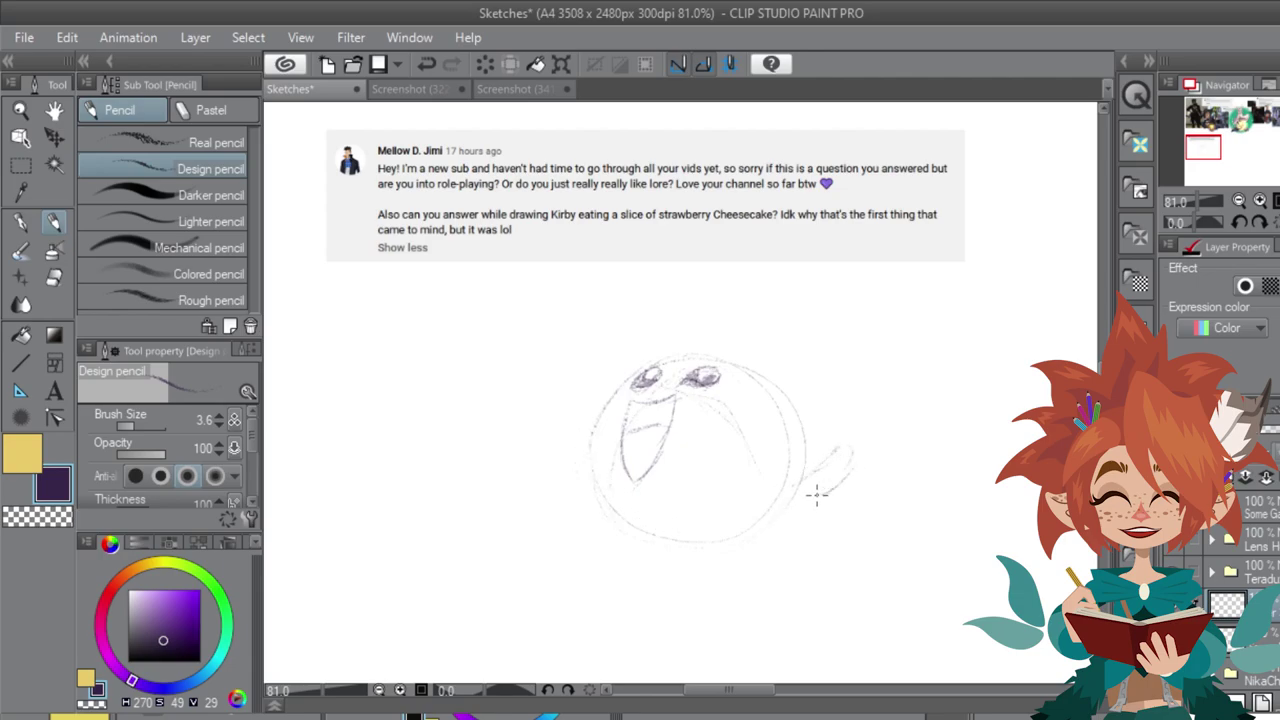
Step: Sketch Kirby's kicked-back foot, standing leg, near arm and the raised far arm holding a fork
mouse_move(817, 493)
mouse_down()
mouse_move(783, 499)
mouse_move(826, 443)
mouse_move(789, 472)
mouse_up()
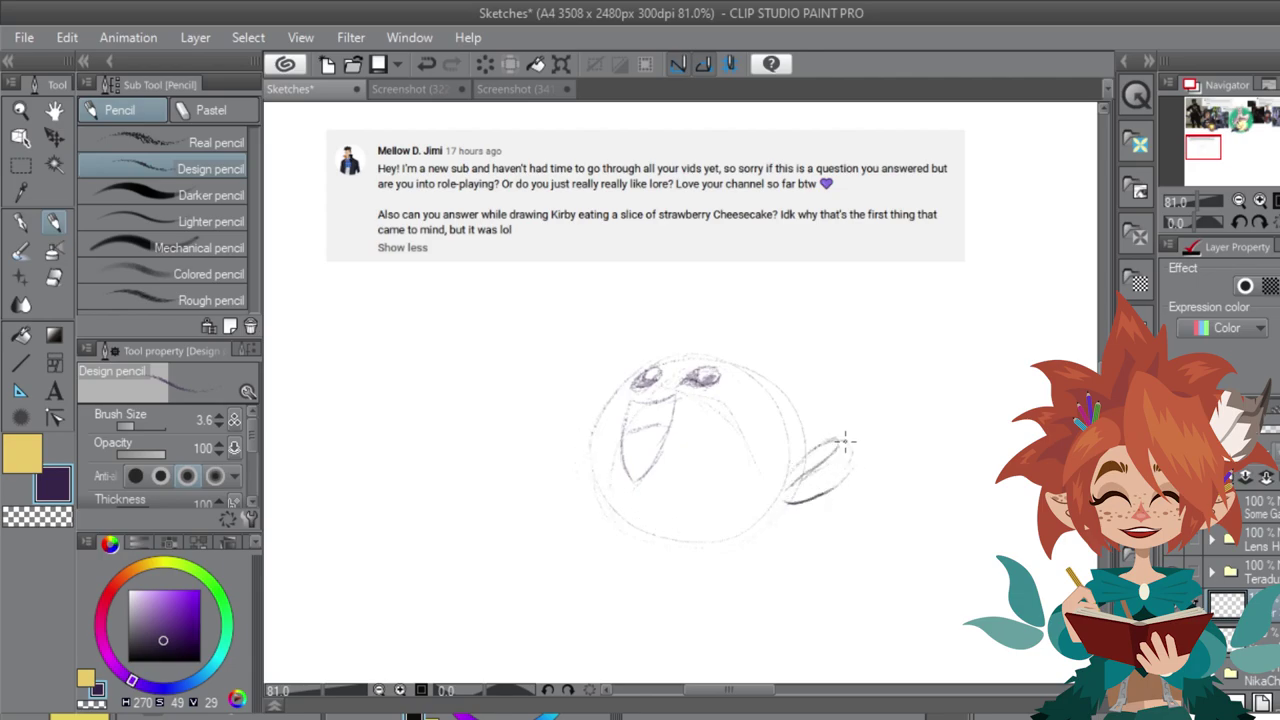
mouse_move(676, 549)
mouse_down()
mouse_move(685, 600)
mouse_move(701, 596)
mouse_move(692, 623)
mouse_move(714, 598)
mouse_move(670, 541)
mouse_up()
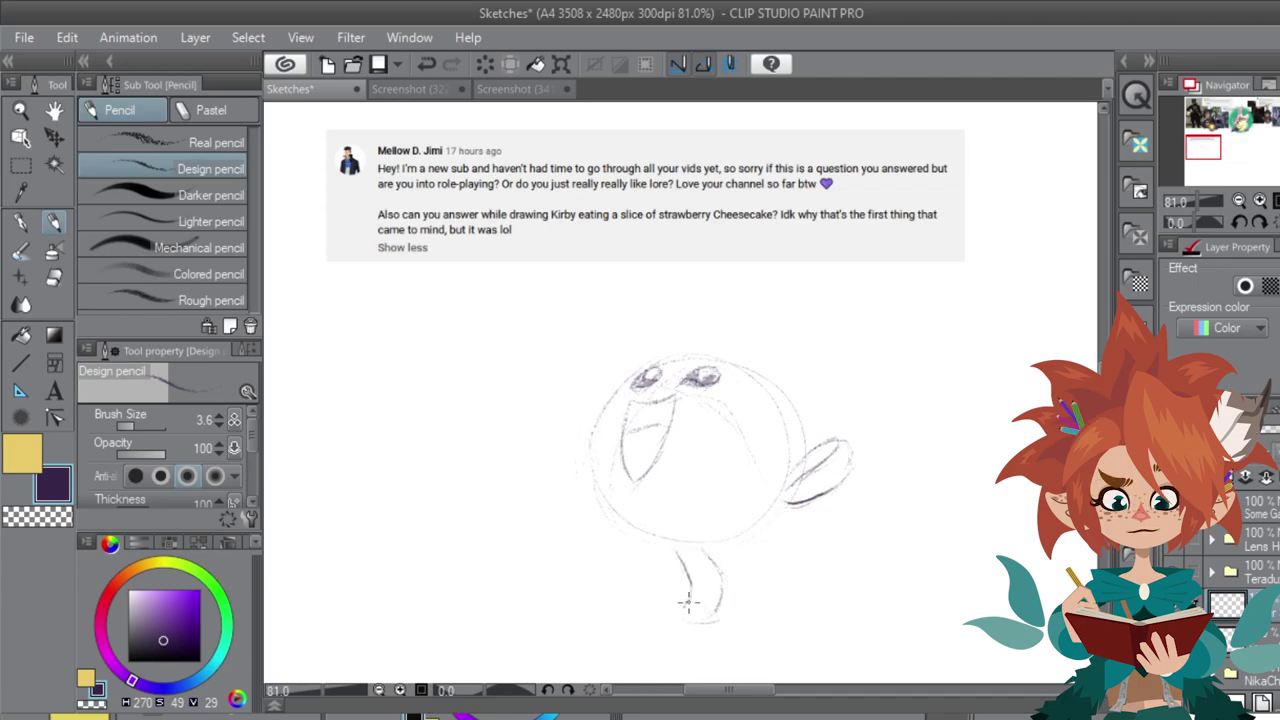
drag(688, 600, 722, 604)
mouse_move(800, 403)
mouse_down()
mouse_move(758, 392)
mouse_move(745, 430)
mouse_up()
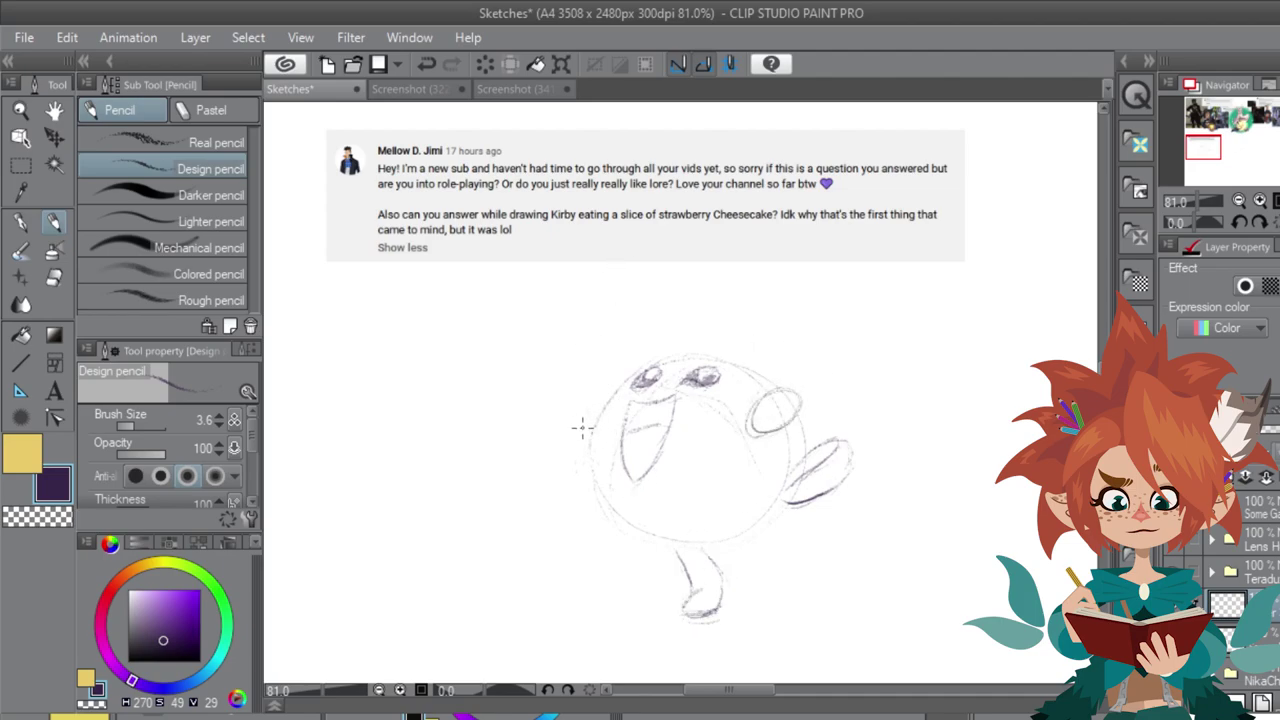
mouse_move(582, 428)
mouse_down()
mouse_move(588, 384)
mouse_move(609, 389)
mouse_move(575, 402)
mouse_move(595, 420)
mouse_move(602, 367)
mouse_move(588, 397)
mouse_move(607, 341)
mouse_move(620, 348)
mouse_move(607, 358)
mouse_move(621, 350)
mouse_move(610, 350)
mouse_move(618, 339)
mouse_move(600, 365)
mouse_move(628, 337)
mouse_move(600, 353)
mouse_move(588, 402)
mouse_up()
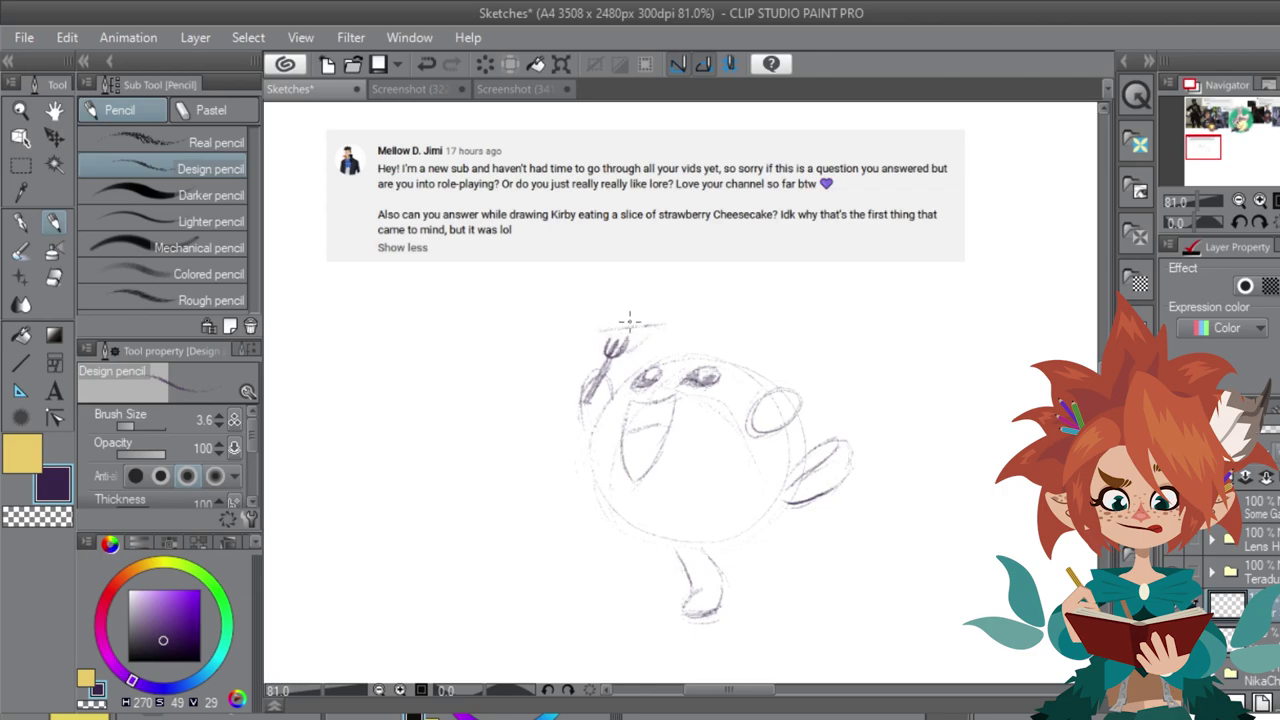
Step: Sketch a layered cheesecake slice on the raised fork, topped with whipped cream, a strawberry and a wafer stick
drag(607, 312, 655, 307)
mouse_move(596, 322)
mouse_down()
mouse_move(657, 313)
mouse_move(594, 327)
mouse_move(659, 321)
mouse_move(592, 330)
mouse_move(662, 316)
mouse_move(619, 363)
mouse_up()
drag(634, 319, 657, 311)
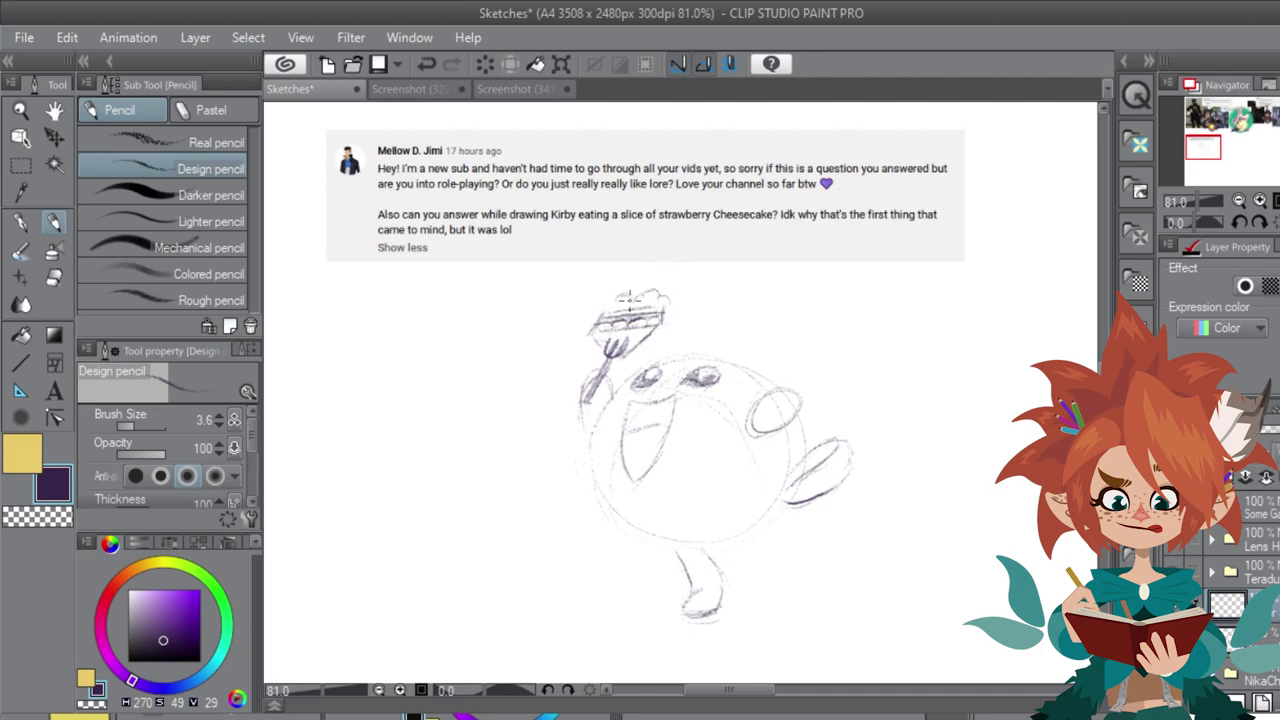
mouse_move(593, 305)
mouse_down()
mouse_move(584, 332)
mouse_move(597, 313)
mouse_up()
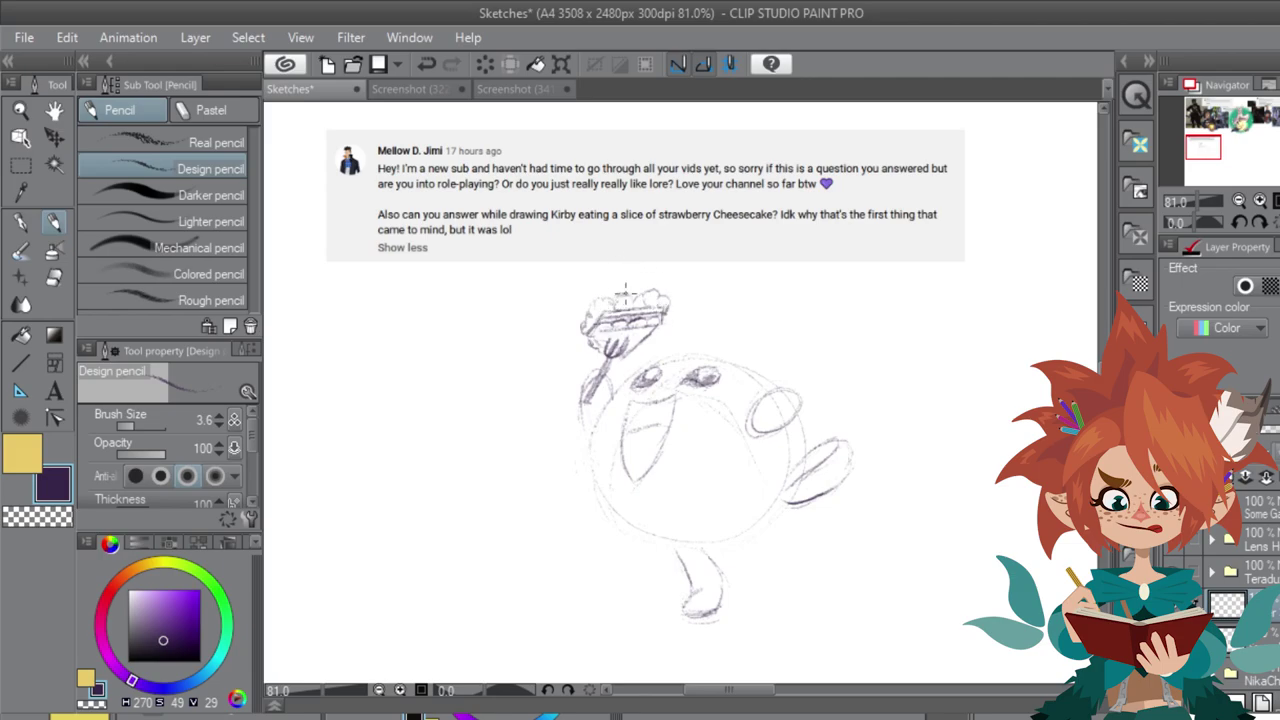
mouse_move(625, 290)
mouse_down()
mouse_move(604, 272)
mouse_move(594, 298)
mouse_move(590, 288)
mouse_move(614, 294)
mouse_move(610, 270)
mouse_move(608, 300)
mouse_up()
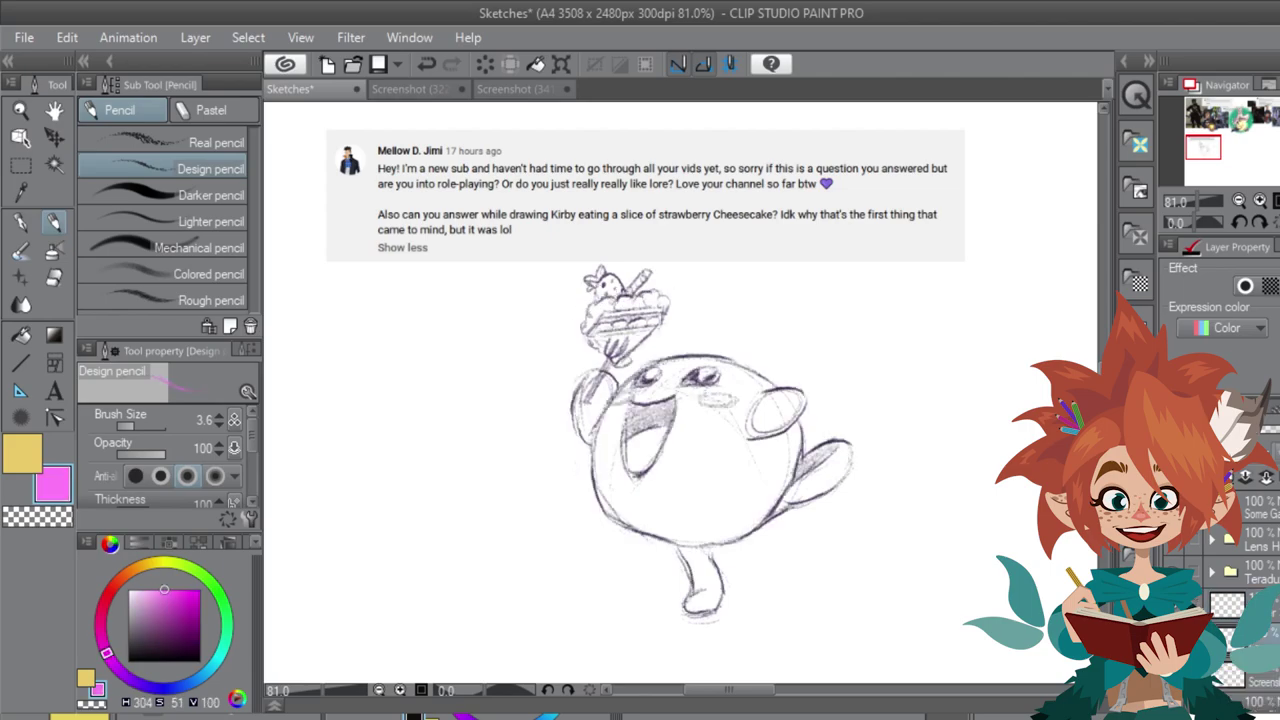
Step: Fill Kirby's body and near arm in pink (H 315, S 43, V 87) with the Turnip pen at size 11
click(154, 600)
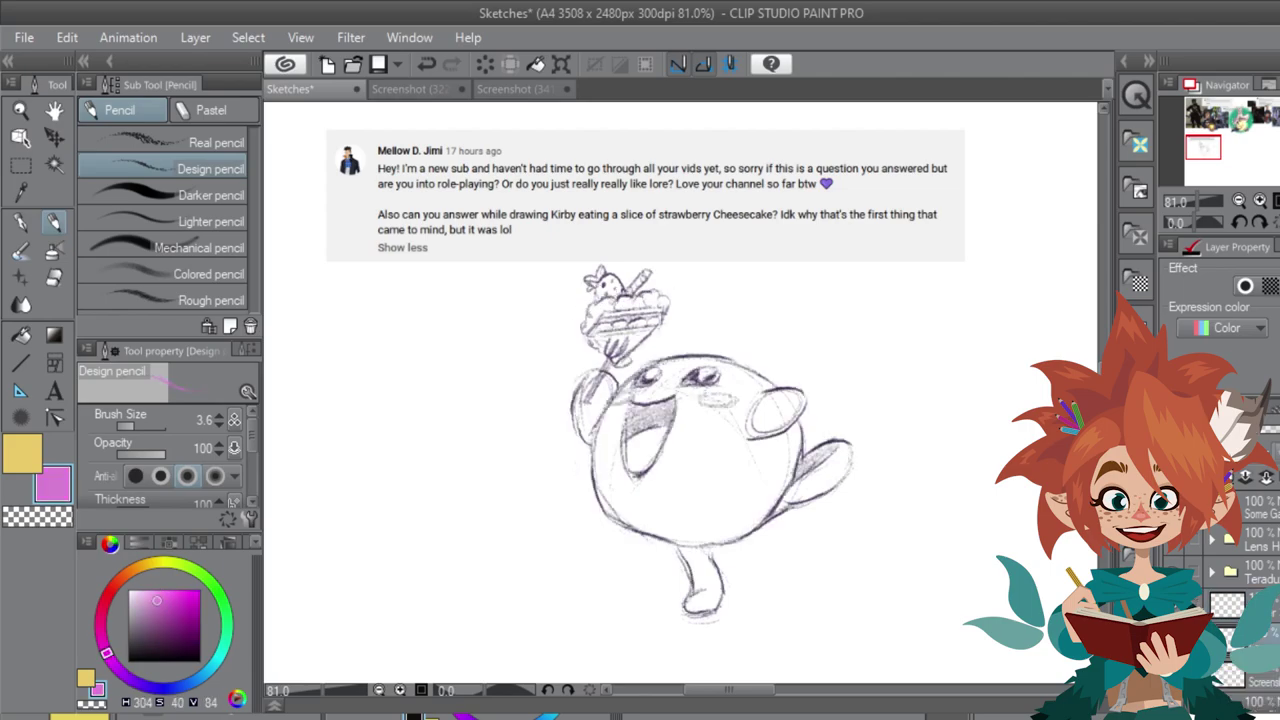
drag(131, 680, 102, 641)
click(154, 600)
click(20, 221)
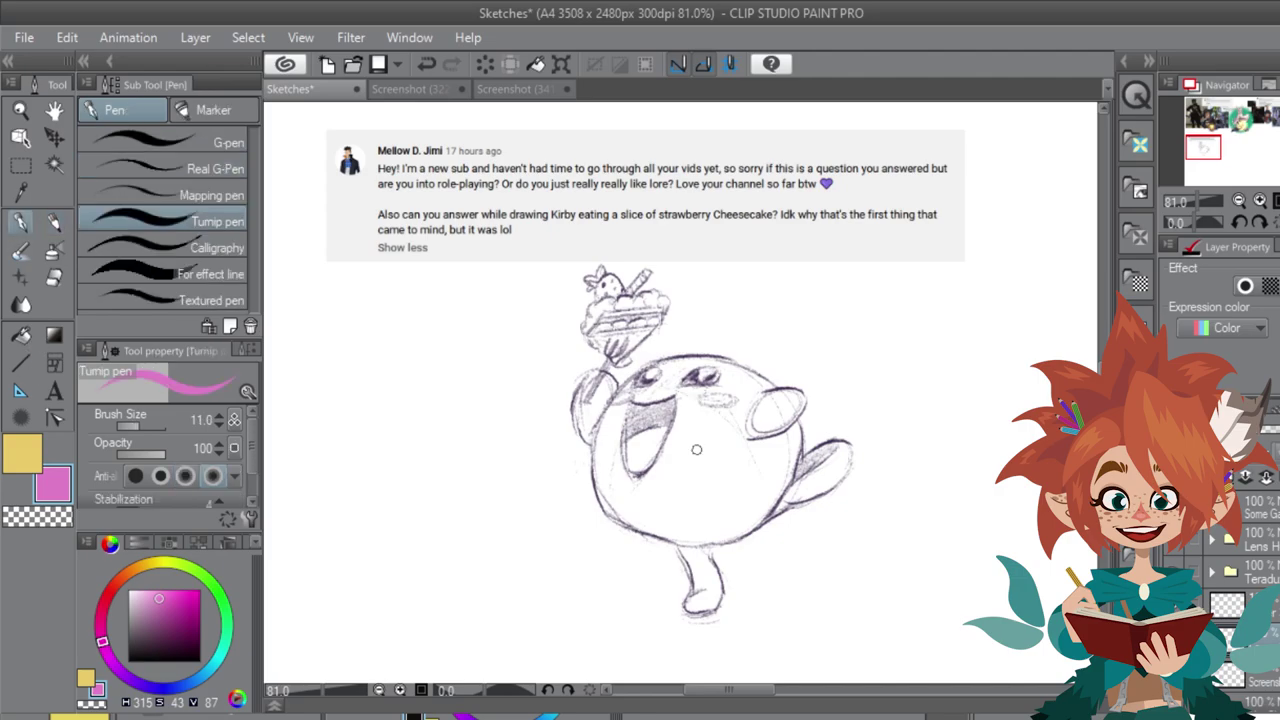
mouse_move(741, 429)
mouse_down()
mouse_move(690, 488)
mouse_move(771, 447)
mouse_move(790, 400)
mouse_move(745, 420)
mouse_move(797, 405)
mouse_move(795, 458)
mouse_move(772, 505)
mouse_move(785, 446)
mouse_move(725, 520)
mouse_move(745, 532)
mouse_move(671, 540)
mouse_move(670, 505)
mouse_move(726, 515)
mouse_up()
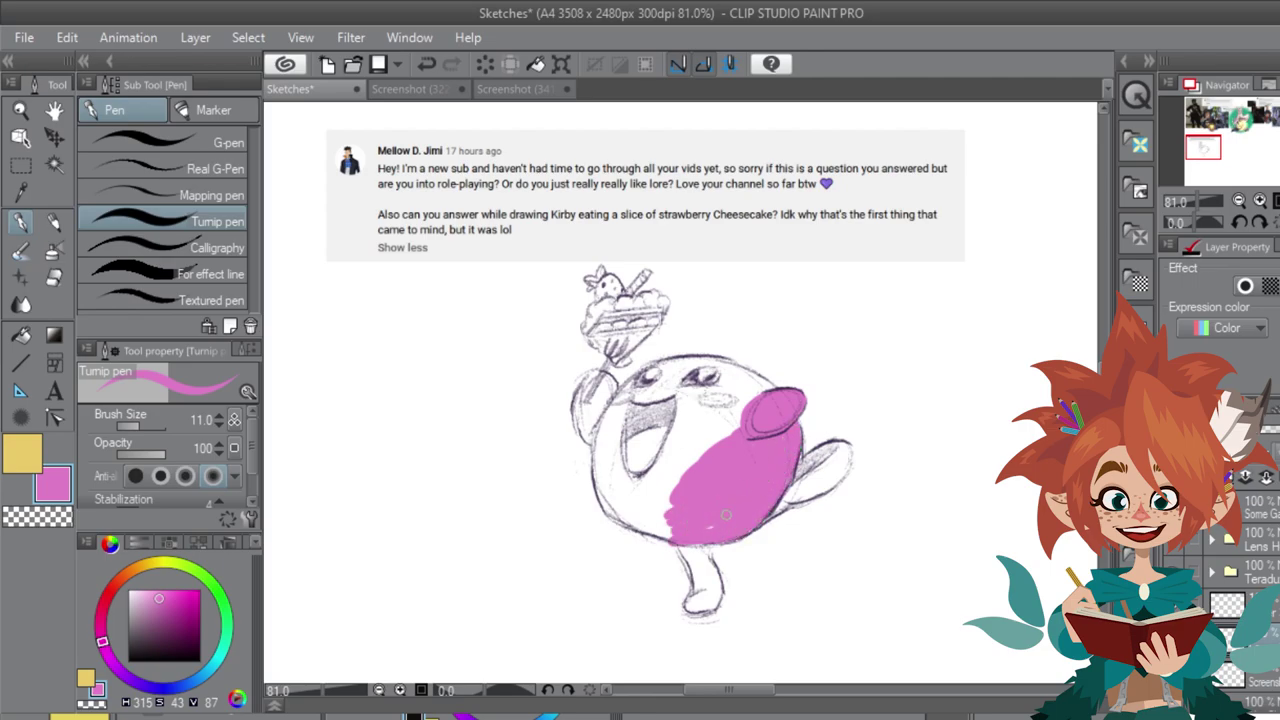
mouse_move(770, 397)
mouse_down()
mouse_move(722, 368)
mouse_move(680, 362)
mouse_move(645, 376)
mouse_move(620, 400)
mouse_move(665, 396)
mouse_move(695, 374)
mouse_move(755, 398)
mouse_move(685, 405)
mouse_move(668, 455)
mouse_move(730, 415)
mouse_move(640, 515)
mouse_move(620, 410)
mouse_move(618, 465)
mouse_move(612, 415)
mouse_move(600, 465)
mouse_move(602, 495)
mouse_move(620, 505)
mouse_move(618, 466)
mouse_up()
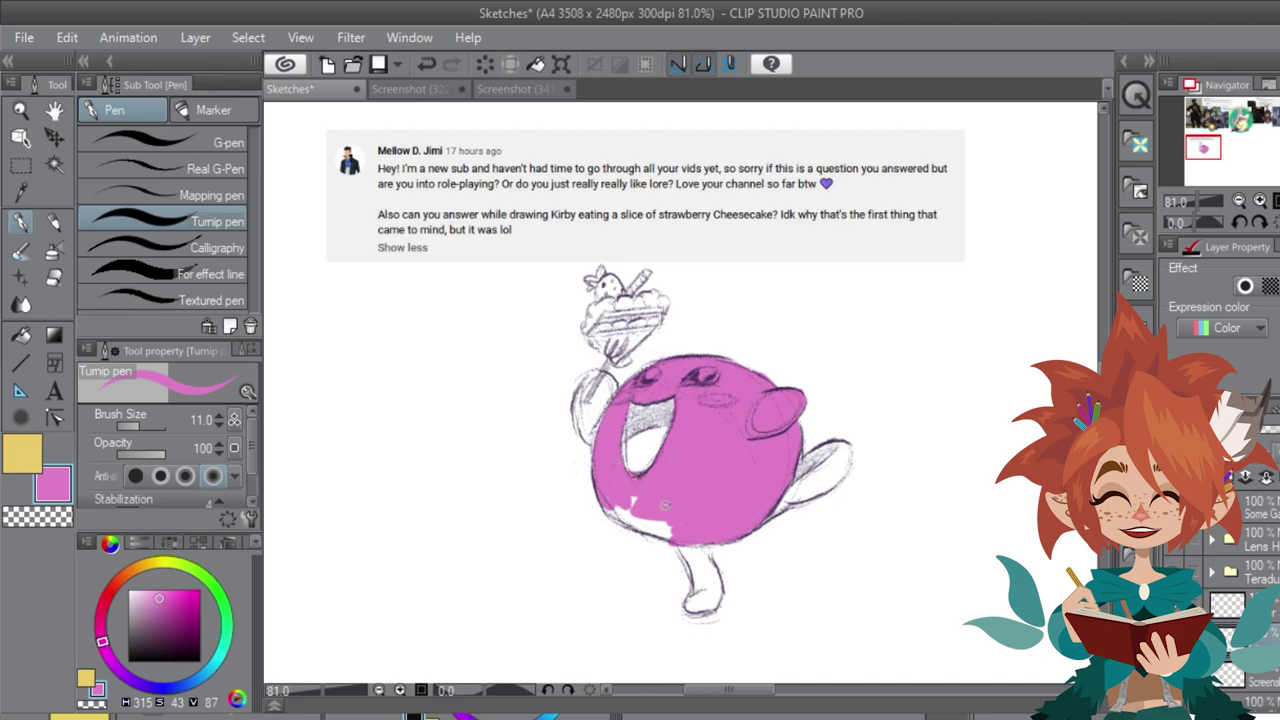
mouse_move(665, 505)
mouse_down()
mouse_move(615, 518)
mouse_move(665, 540)
mouse_up()
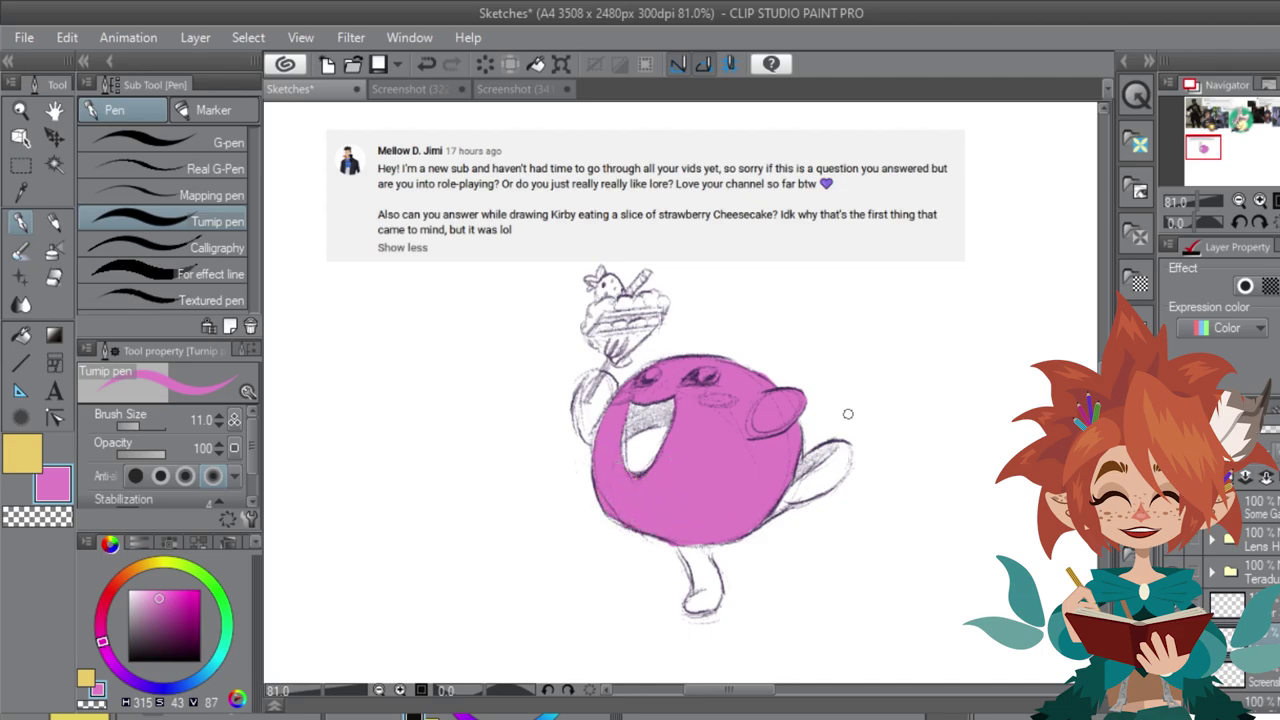
Step: Paint both of Kirby's cheeks in deeper pink (H 326, S 62, V 76) and choose blue for the eyes
drag(172, 604, 176, 608)
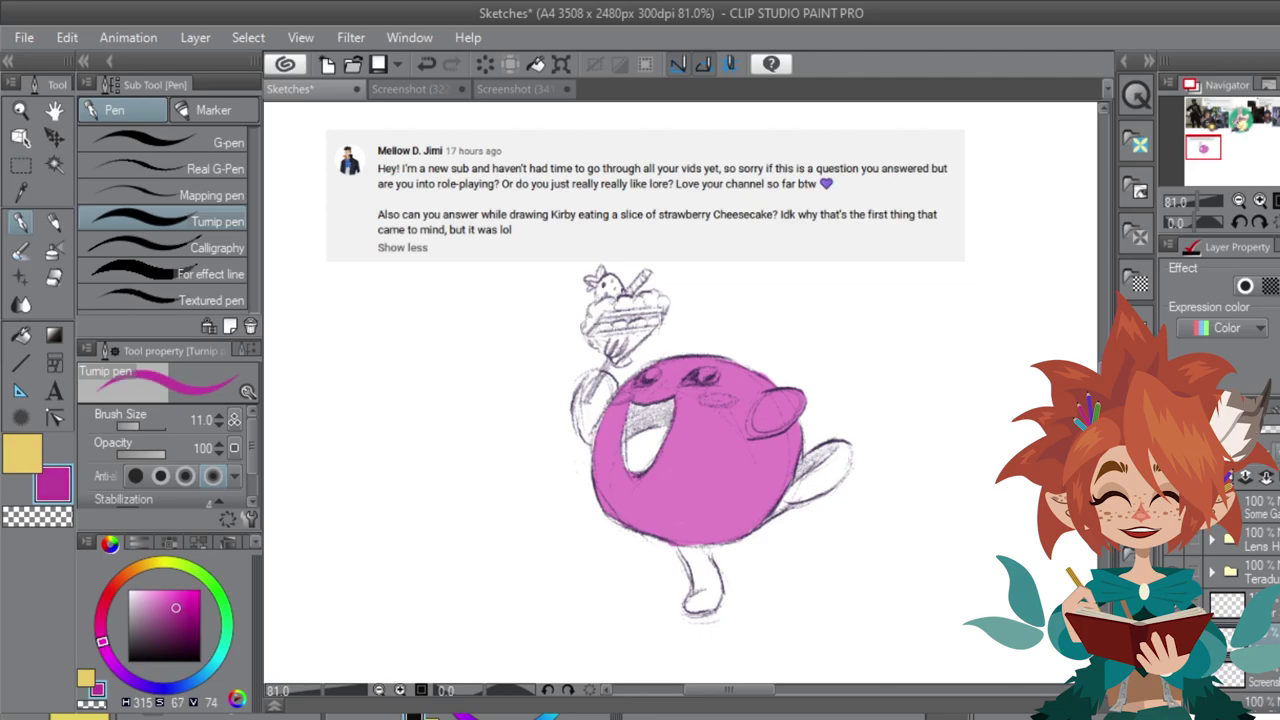
drag(102, 642, 100, 630)
drag(175, 608, 173, 607)
drag(708, 397, 730, 401)
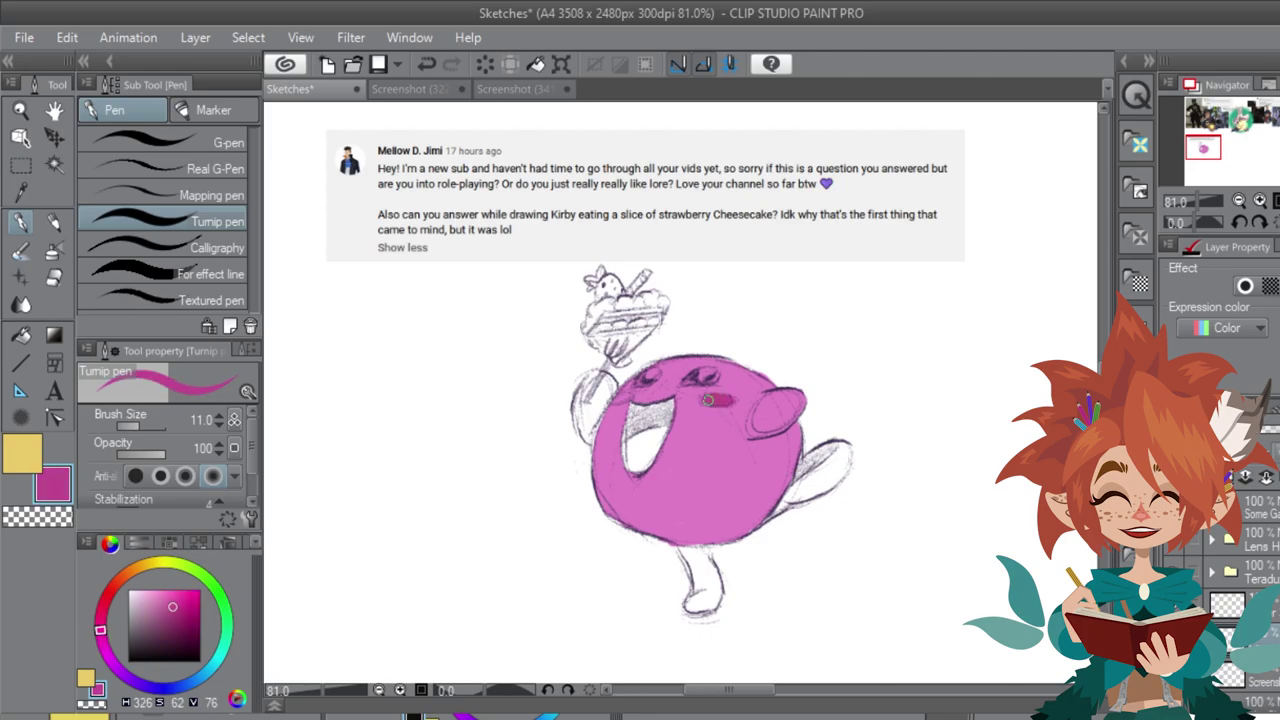
mouse_move(630, 397)
mouse_down()
mouse_move(614, 399)
mouse_move(624, 402)
mouse_up()
click(183, 686)
click(184, 612)
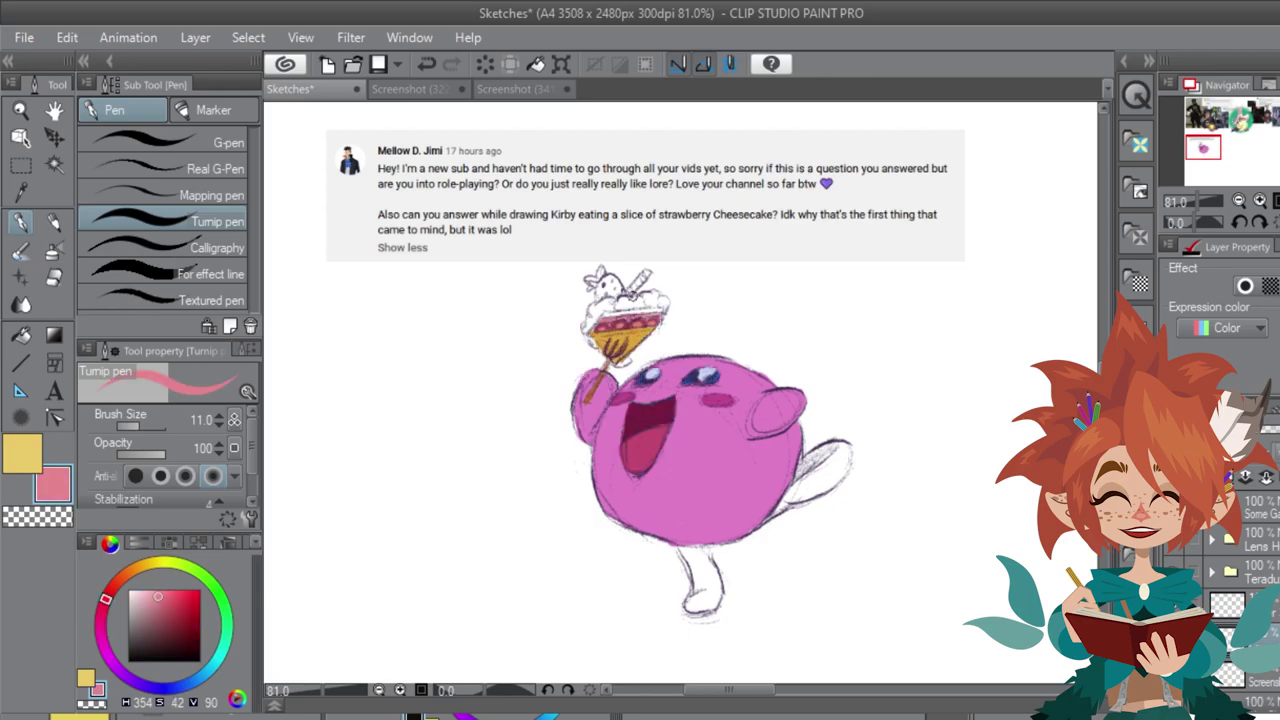
Step: Colour the cake's whipped cream and wafer stick in pale peach (H 24, S 29, V 96)
drag(105, 598, 136, 567)
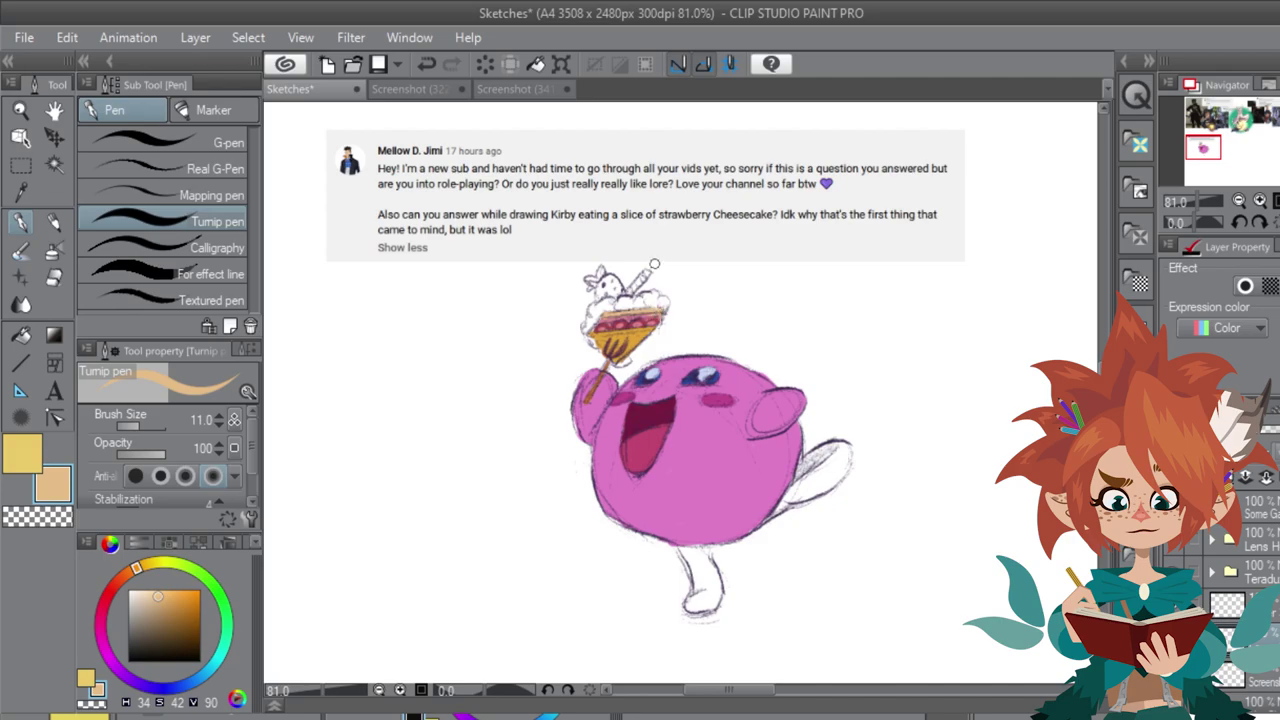
click(122, 578)
drag(122, 578, 146, 592)
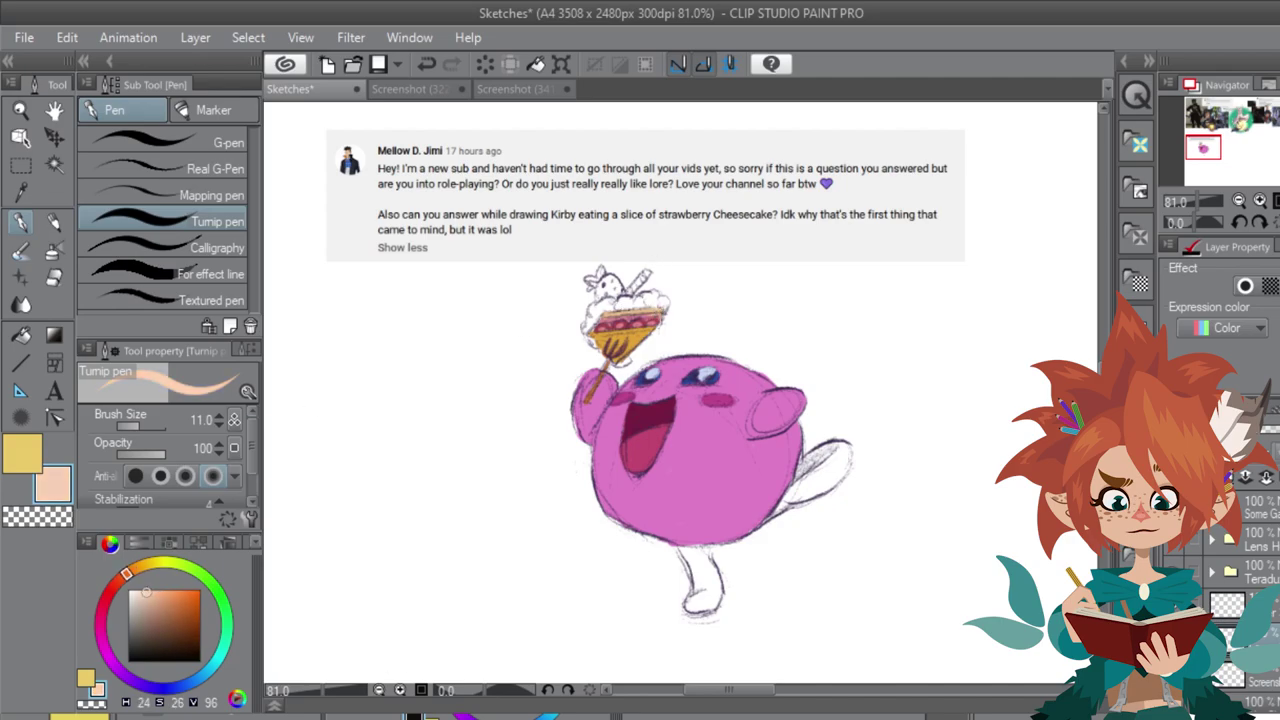
drag(657, 303, 647, 297)
mouse_move(622, 304)
mouse_down()
mouse_move(596, 312)
mouse_move(592, 346)
mouse_up()
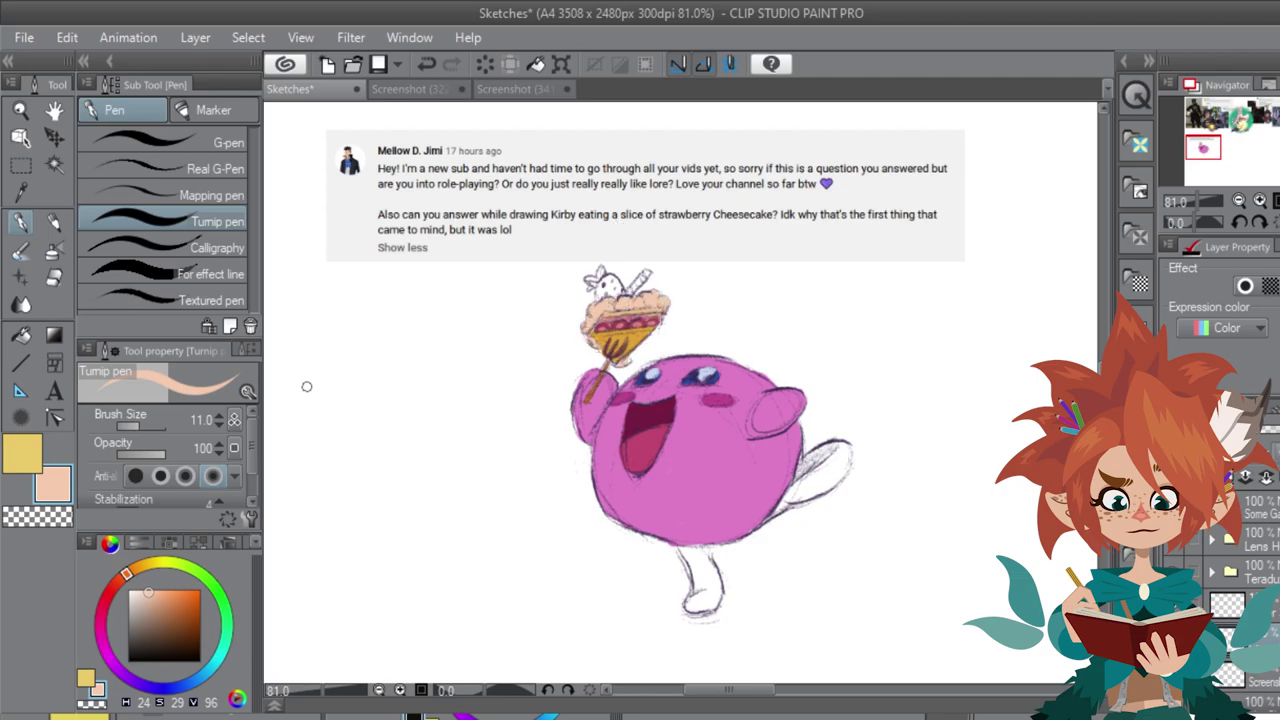
drag(648, 272, 630, 292)
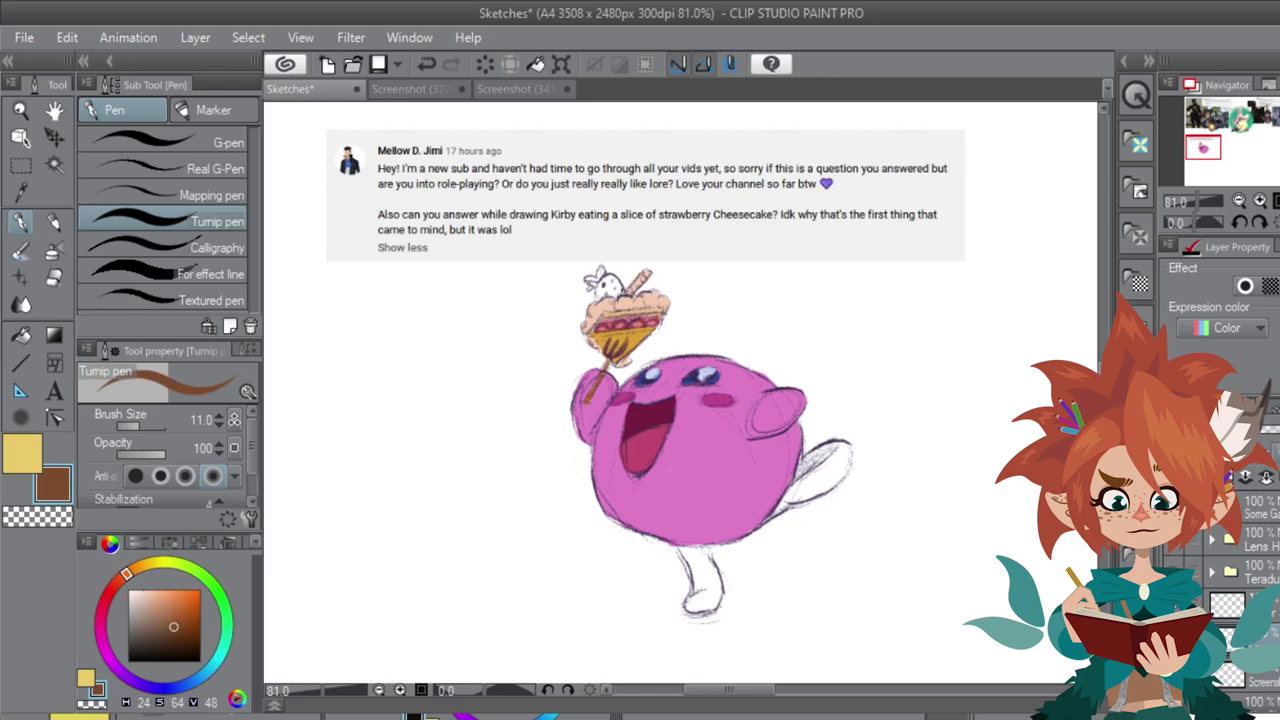
Step: Paint the strawberry on the cake red (H 356, S 76, V 74) and its leaves green (H 116, S 70, V 54)
alt+click(608, 300)
click(107, 598)
click(182, 608)
mouse_move(612, 291)
mouse_down()
mouse_move(600, 284)
mouse_move(620, 284)
mouse_up()
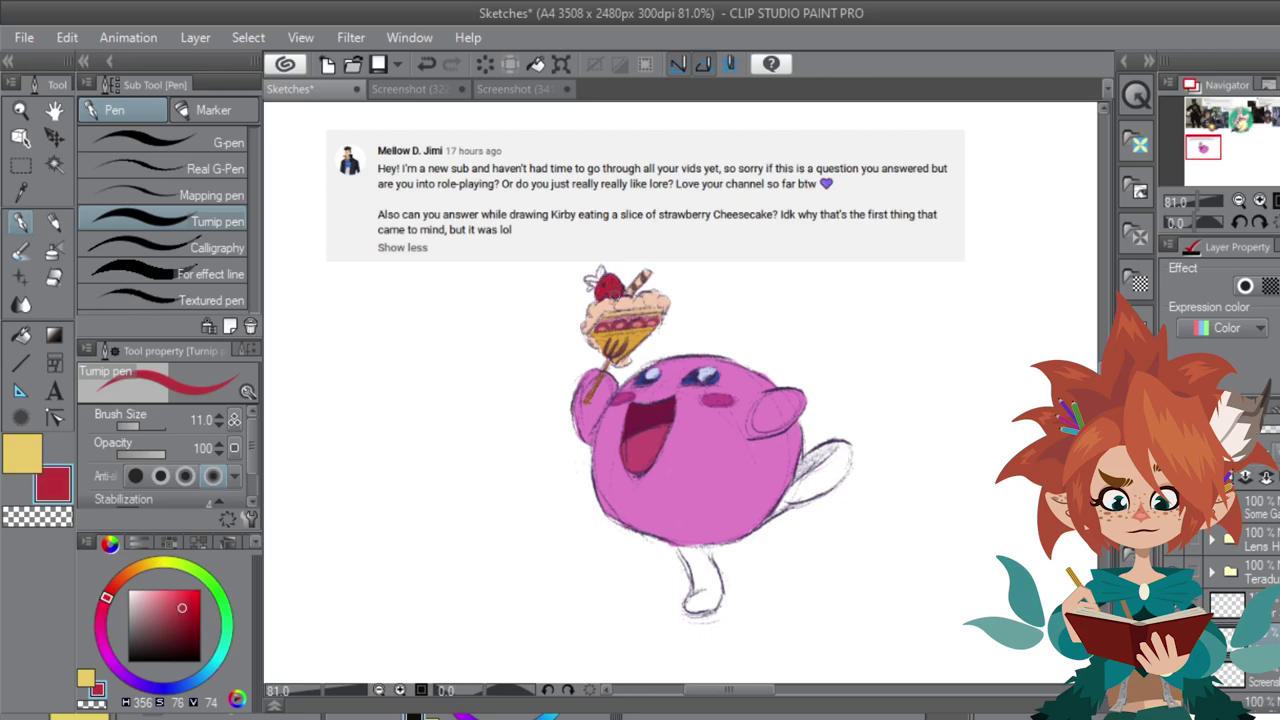
click(216, 590)
click(180, 622)
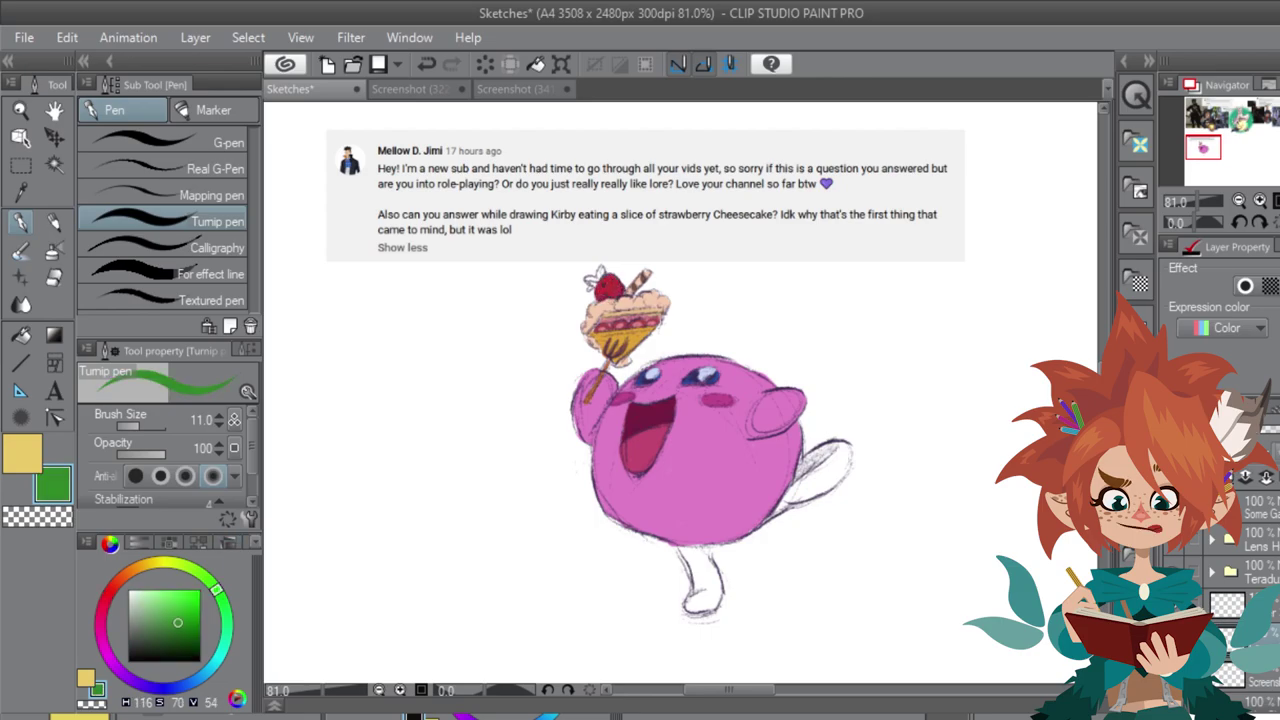
drag(601, 268, 587, 282)
alt+click(711, 456)
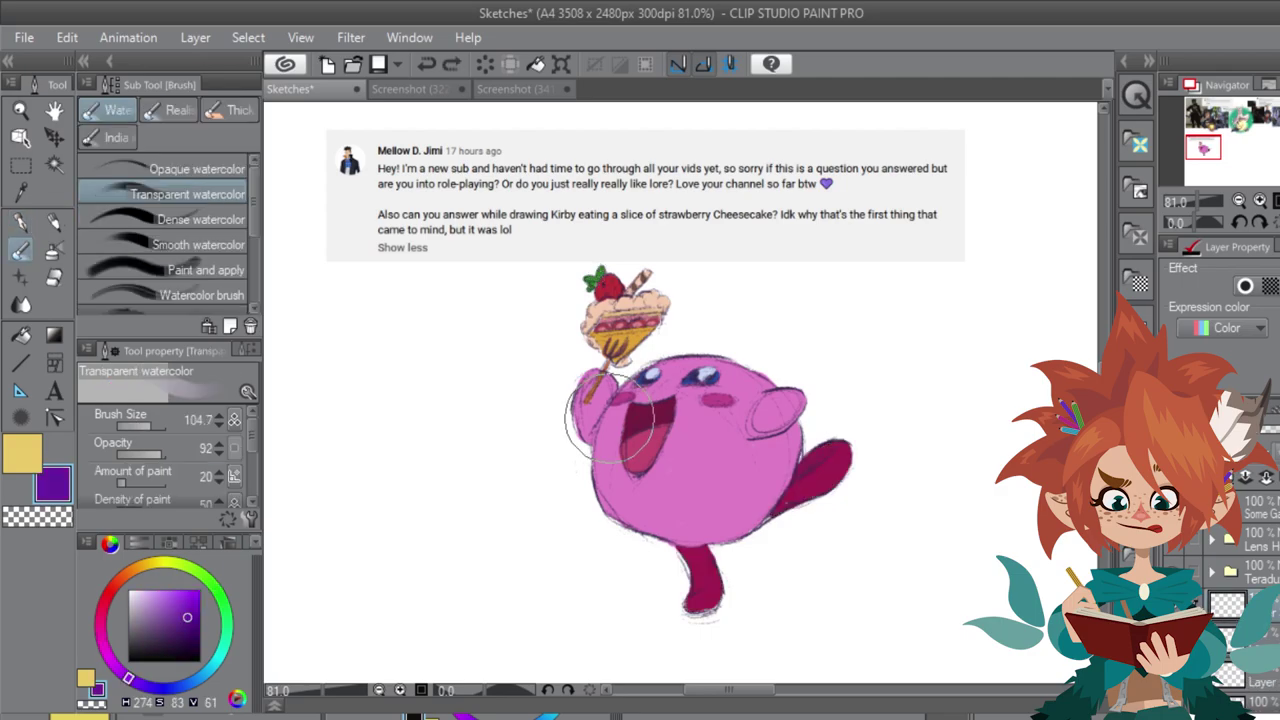
Step: Shade Kirby's body with purple (H 274, S 83, V 61) Transparent watercolor at size 104.7, undoing strokes that miss
drag(611, 424, 641, 507)
key(ctrl+z)
mouse_move(626, 391)
mouse_down()
mouse_move(755, 523)
mouse_move(694, 421)
mouse_move(730, 465)
mouse_move(689, 454)
mouse_move(707, 427)
mouse_move(740, 438)
mouse_move(720, 478)
mouse_move(812, 436)
mouse_move(730, 494)
mouse_move(676, 426)
mouse_move(720, 455)
mouse_up()
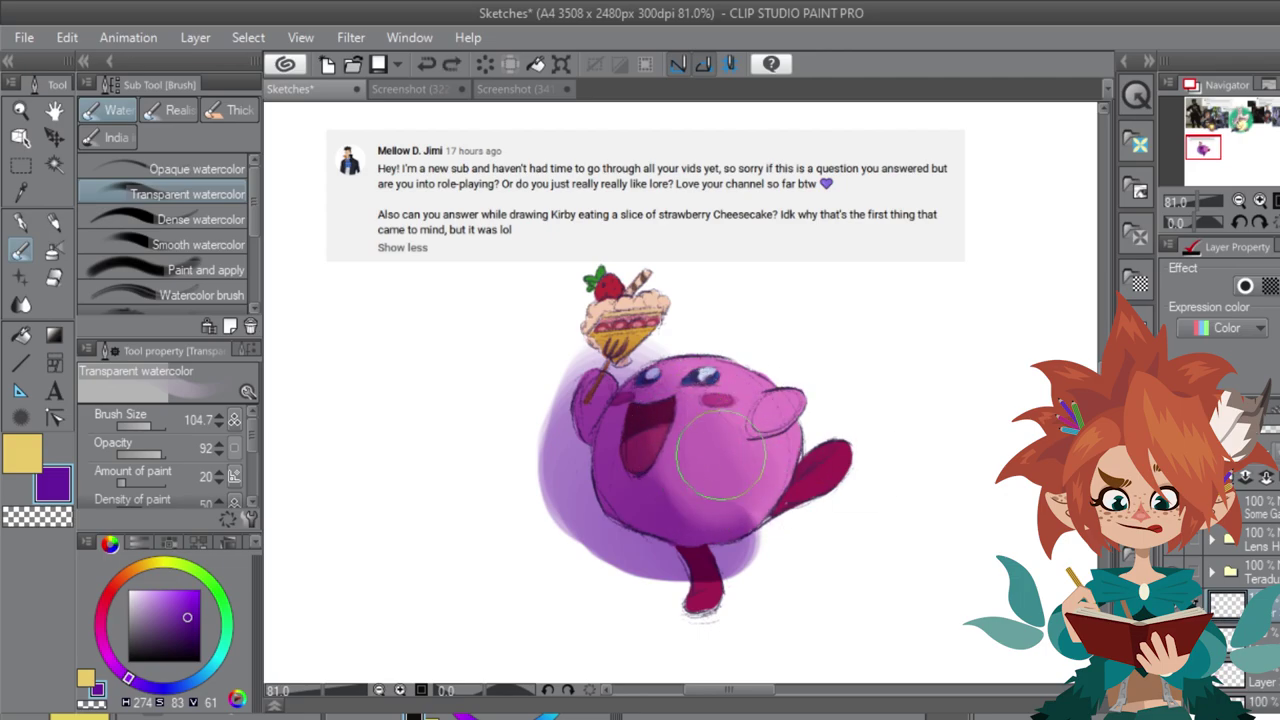
drag(595, 330, 605, 313)
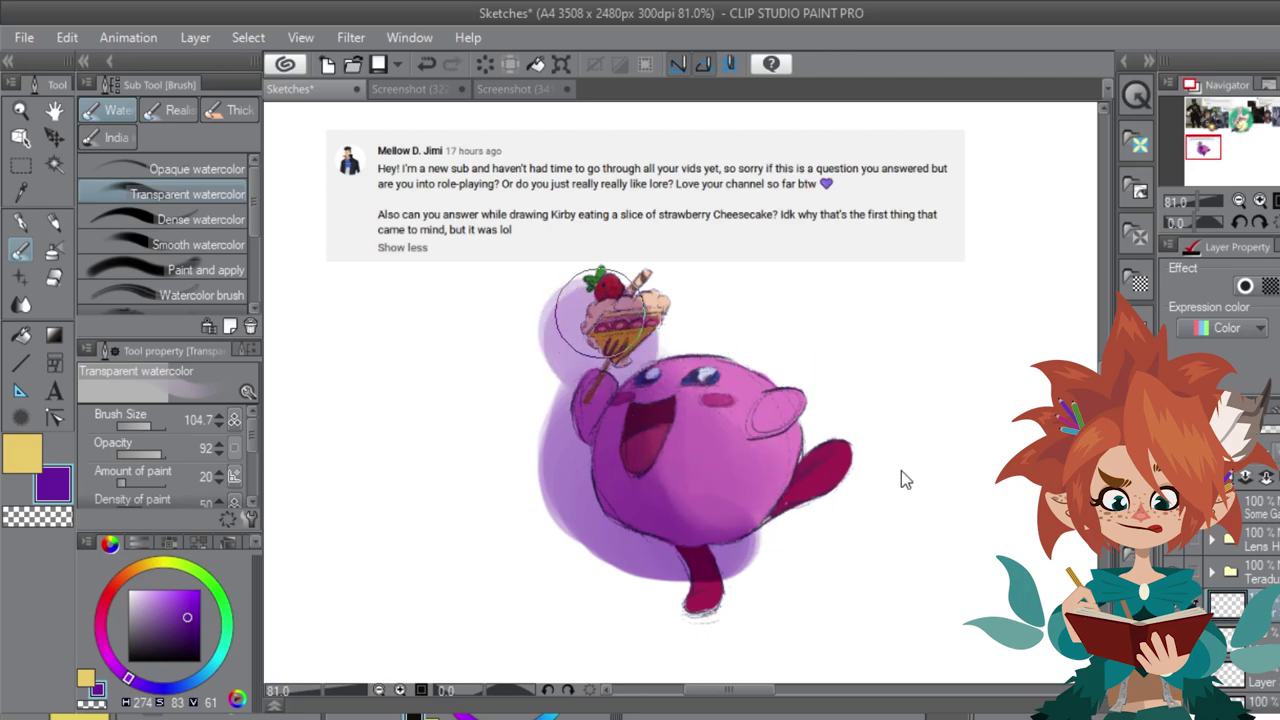
key(ctrl+z)
Step: Add golden-yellow highlights (H 45, S 55, V 92) to Kirby's arm and foot with the Turnip pen at size 10.3
key(p)
key(x)
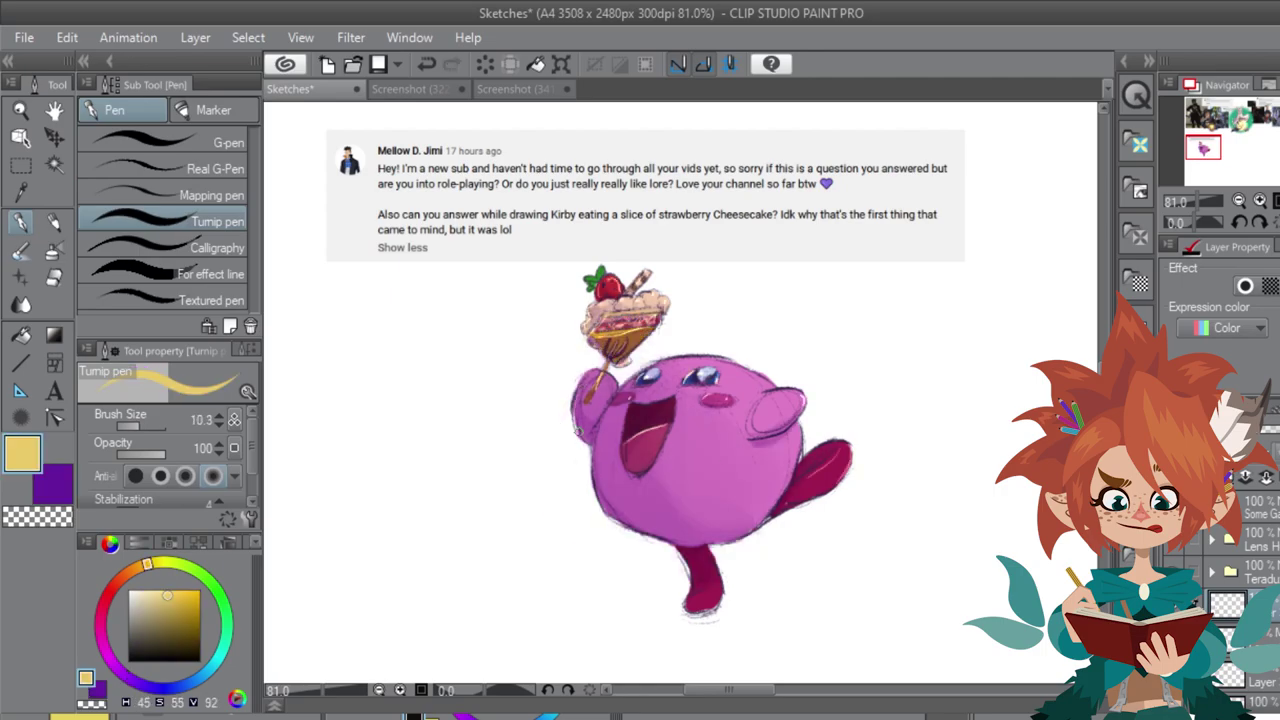
mouse_move(578, 431)
mouse_down()
mouse_move(596, 459)
mouse_move(597, 505)
mouse_move(599, 491)
mouse_move(696, 568)
mouse_move(688, 549)
mouse_move(702, 604)
mouse_up()
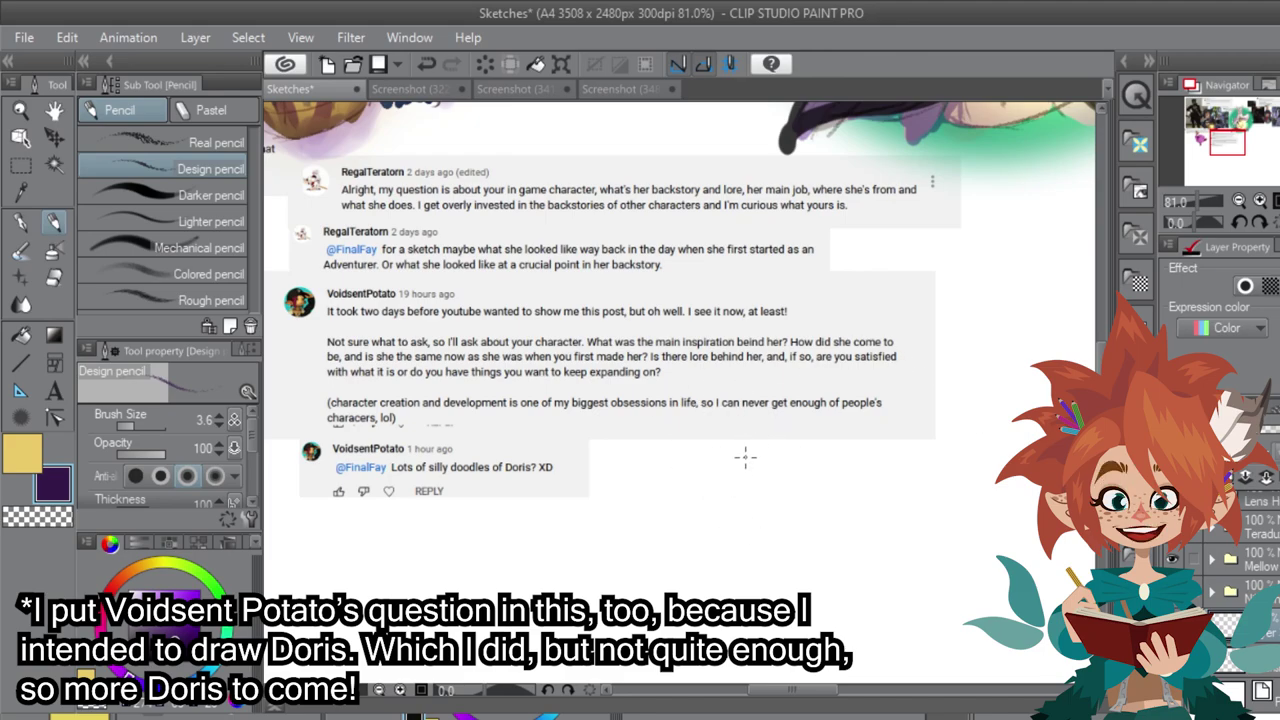
Step: Sketch Doris's round head beside the doodle request with the Design pencil, undoing the first ear and jaw strokes
mouse_move(745, 457)
mouse_down()
mouse_move(692, 430)
mouse_move(705, 500)
mouse_move(745, 413)
mouse_move(712, 478)
mouse_move(790, 440)
mouse_up()
key(ctrl+z)
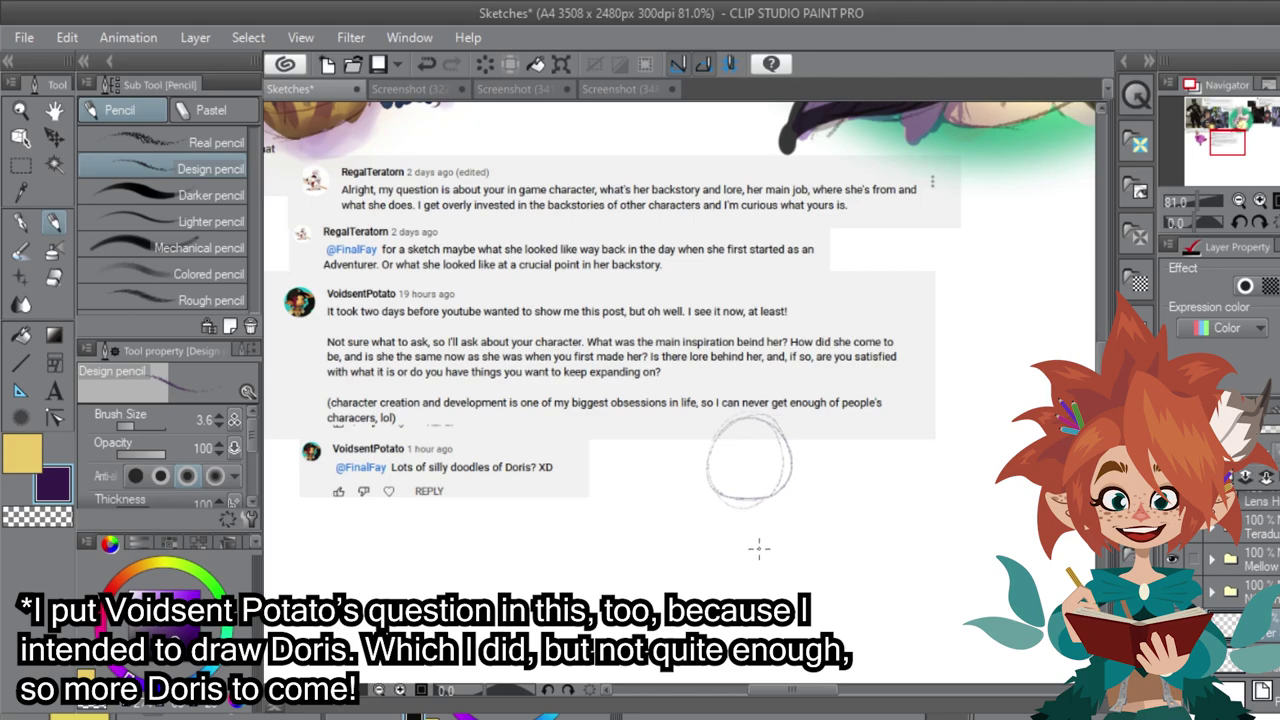
mouse_move(737, 498)
mouse_down()
mouse_move(766, 535)
mouse_move(734, 537)
mouse_up()
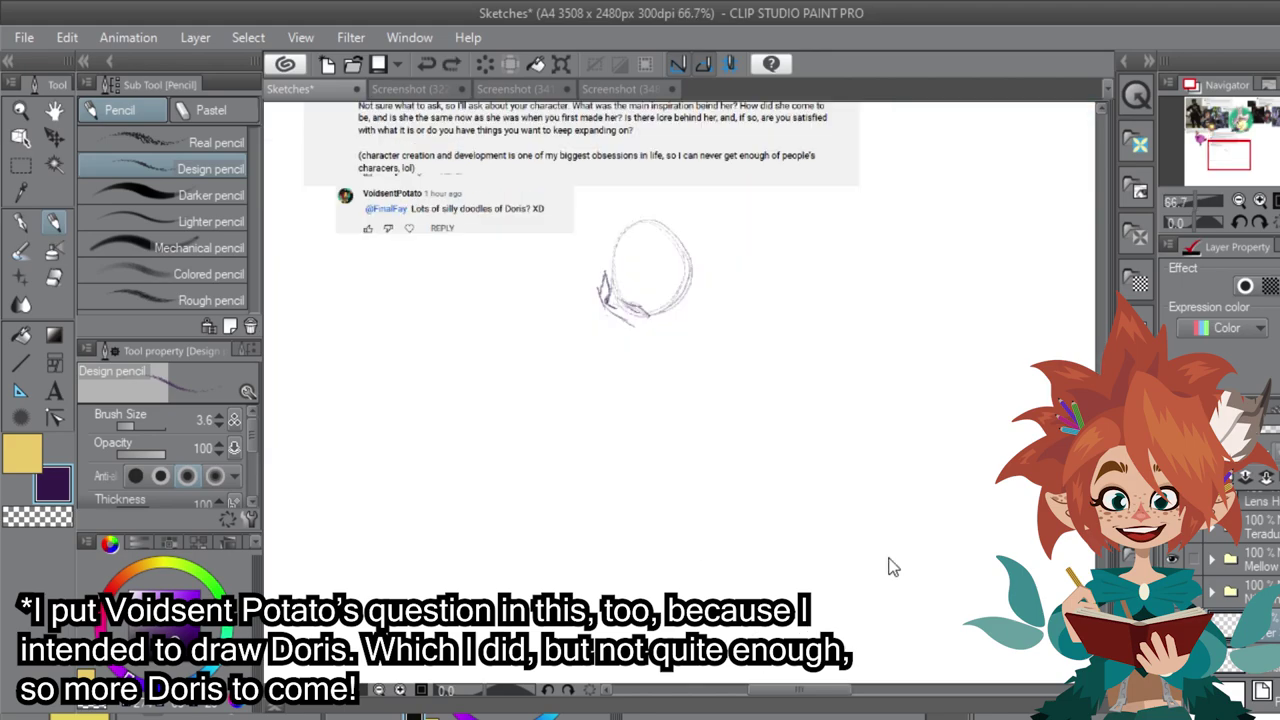
key(ctrl+z)
key(ctrl+z)
key(ctrl+z)
Step: Rough in Doris's angular torso and limbs beneath the head and sketch her eyes and facial features
mouse_move(662, 312)
mouse_down()
mouse_move(641, 333)
mouse_move(687, 342)
mouse_move(760, 300)
mouse_move(800, 310)
mouse_up()
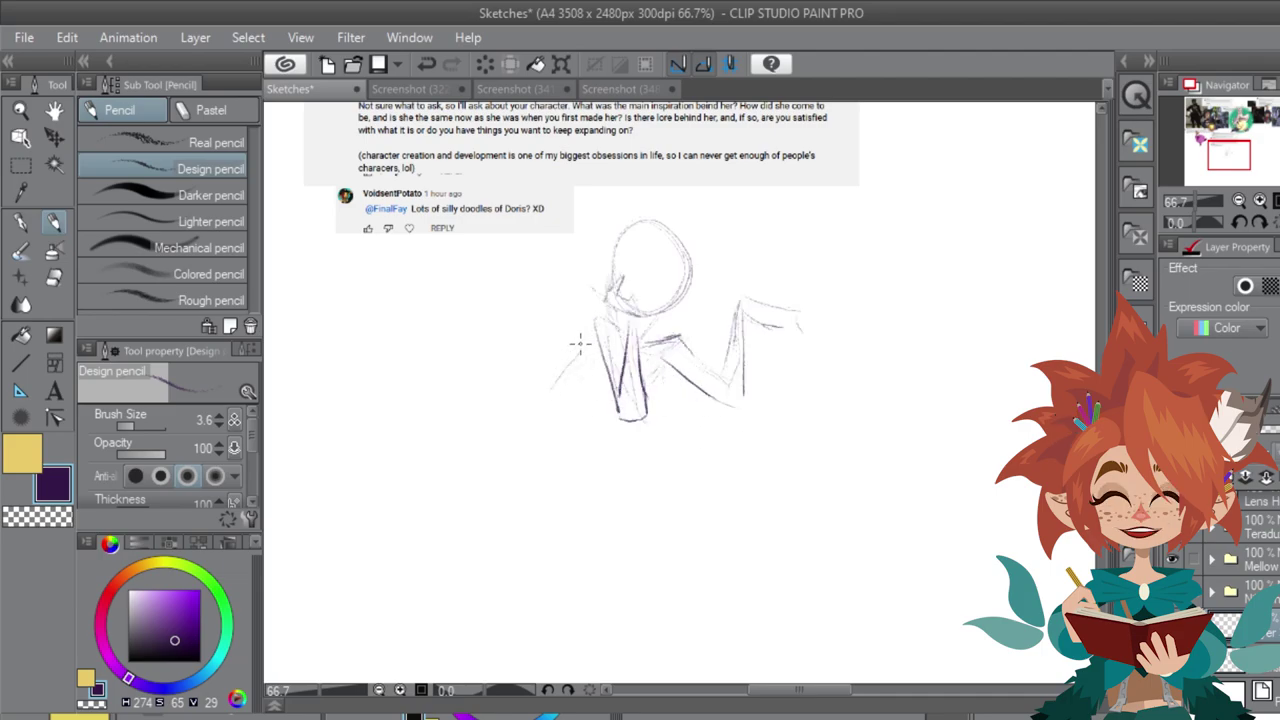
mouse_move(636, 258)
mouse_down()
mouse_move(649, 267)
mouse_move(680, 252)
mouse_up()
mouse_move(669, 275)
mouse_down()
mouse_move(672, 299)
mouse_move(680, 258)
mouse_move(643, 271)
mouse_up()
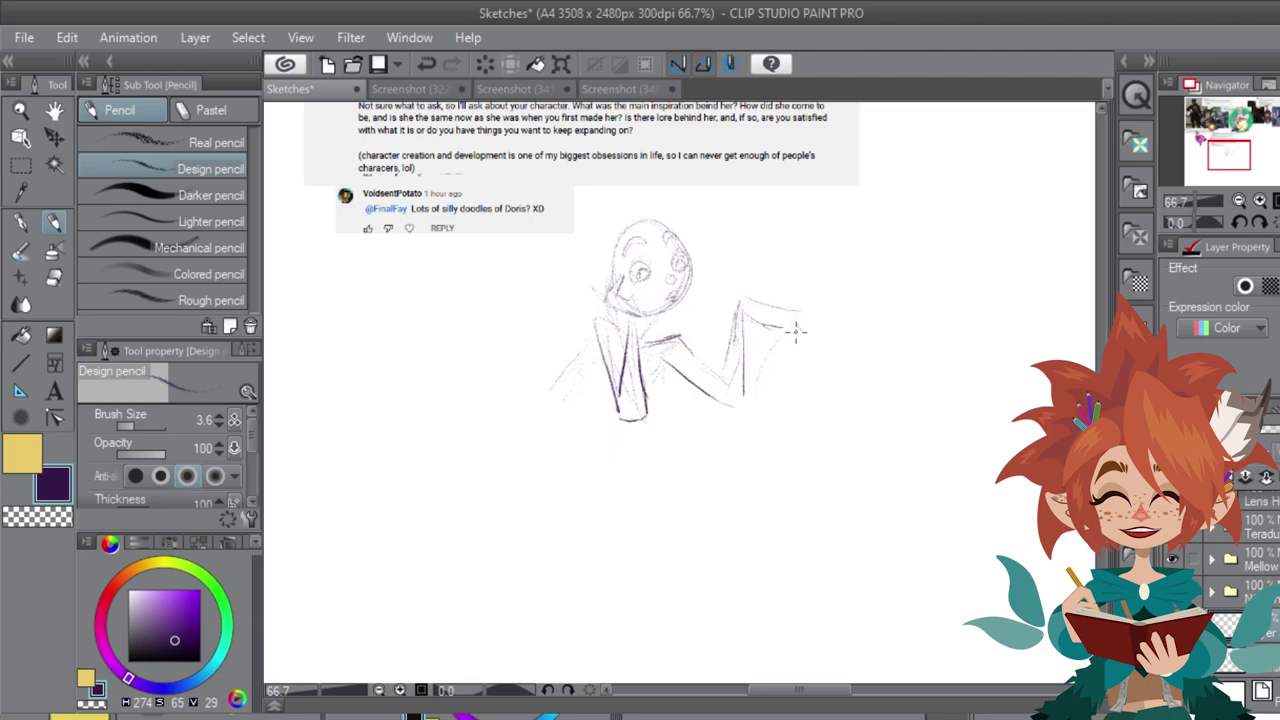
Step: Sketch the rounded egg shape beneath the raised arm and the nest lines around its base with the Design pencil
mouse_move(796, 330)
mouse_down()
mouse_move(738, 410)
mouse_move(813, 431)
mouse_up()
mouse_move(800, 331)
mouse_down()
mouse_move(838, 404)
mouse_move(827, 436)
mouse_up()
mouse_move(743, 391)
mouse_down()
mouse_move(759, 428)
mouse_move(801, 445)
mouse_move(818, 394)
mouse_move(804, 443)
mouse_move(861, 410)
mouse_move(835, 428)
mouse_up()
drag(742, 417, 708, 427)
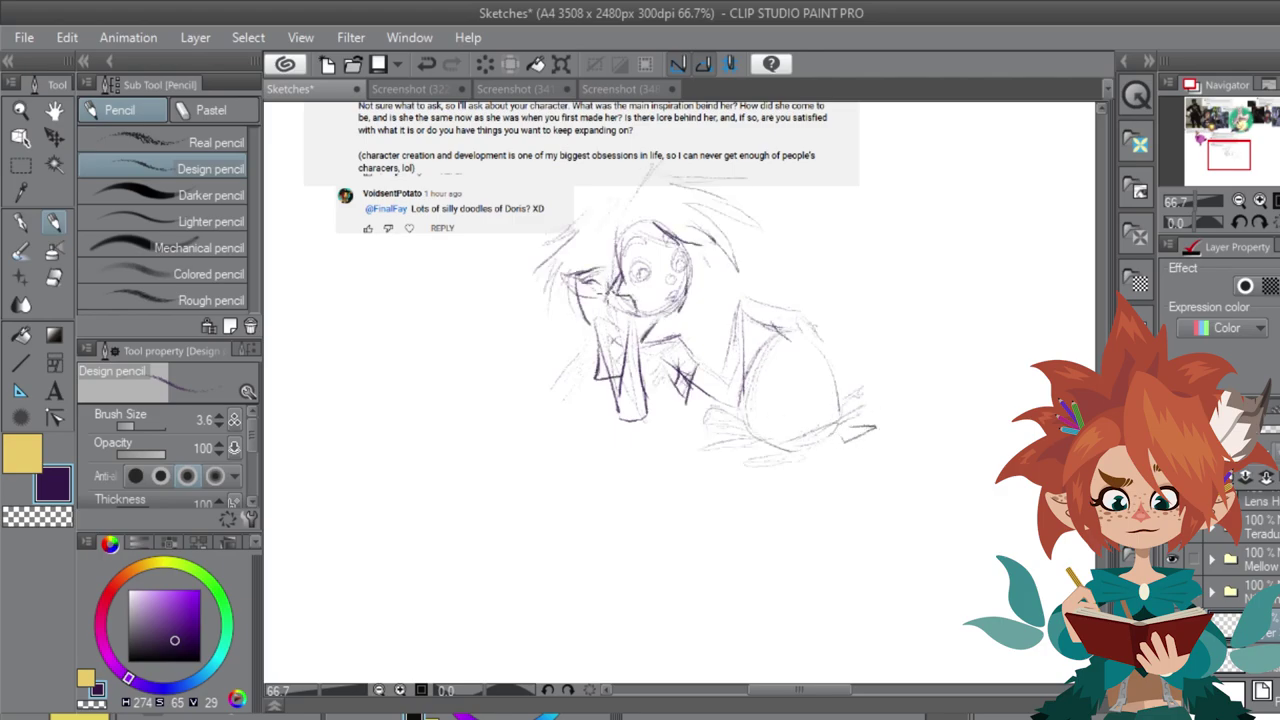
Step: Define Doris's jaw, eyes and pointed ear, and sketch her short, shaggy hair around the face
mouse_move(615, 285)
mouse_down()
mouse_move(603, 255)
mouse_move(618, 310)
mouse_move(640, 318)
mouse_move(638, 355)
mouse_move(658, 325)
mouse_move(642, 305)
mouse_move(680, 318)
mouse_up()
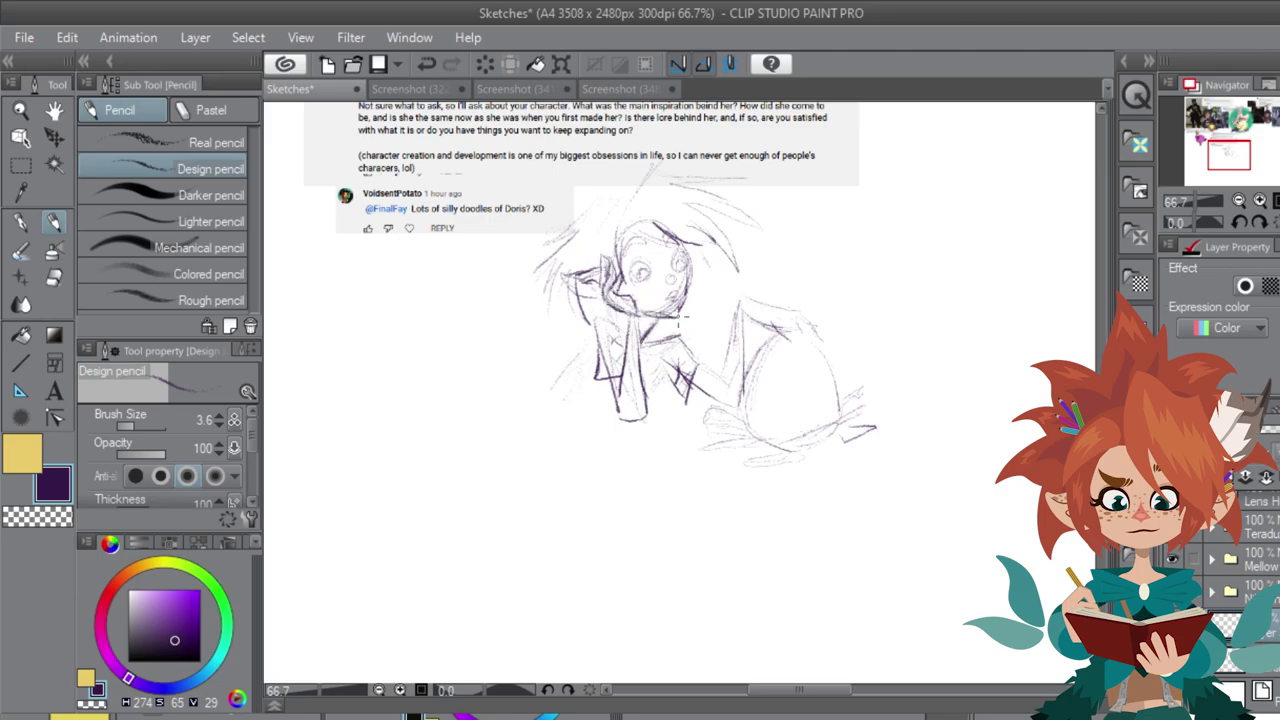
mouse_move(645, 263)
mouse_down()
mouse_move(632, 276)
mouse_move(686, 248)
mouse_move(678, 266)
mouse_up()
mouse_move(590, 208)
mouse_down()
mouse_move(522, 288)
mouse_move(592, 328)
mouse_up()
mouse_move(598, 200)
mouse_down()
mouse_move(632, 188)
mouse_move(726, 264)
mouse_up()
mouse_move(648, 178)
mouse_down()
mouse_move(752, 207)
mouse_move(726, 270)
mouse_move(706, 300)
mouse_up()
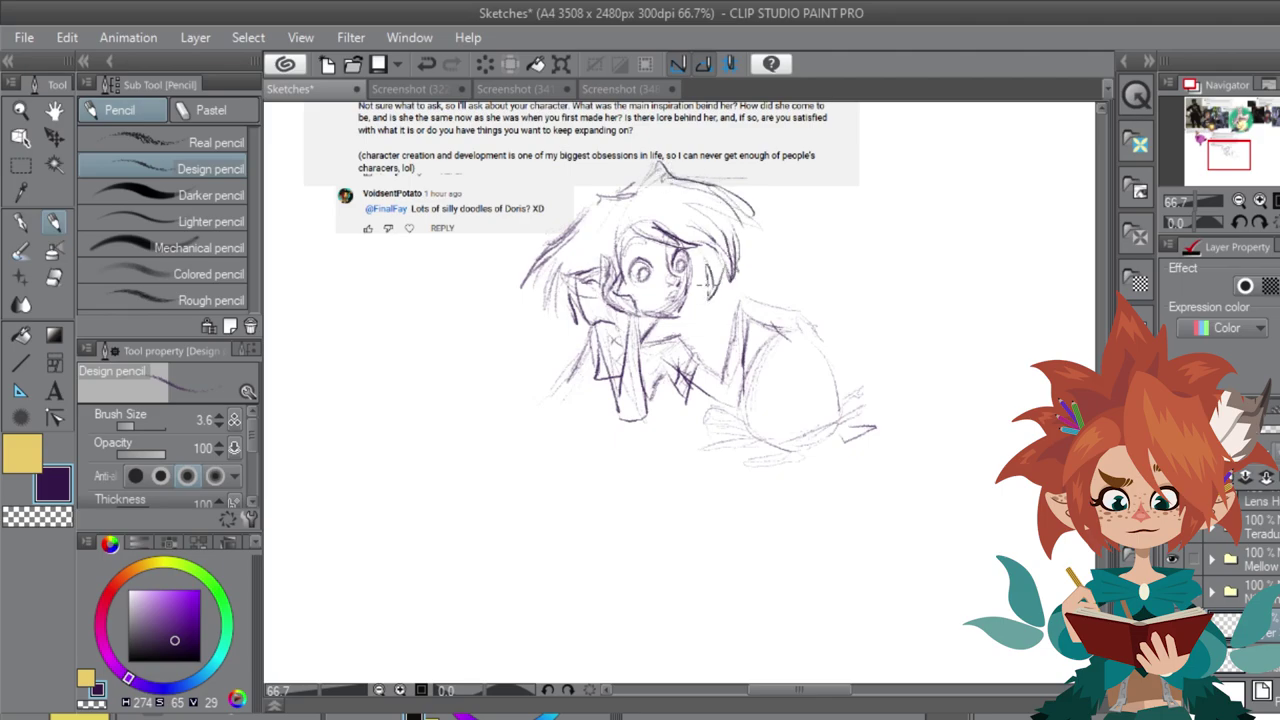
mouse_move(548, 254)
mouse_down()
mouse_move(534, 310)
mouse_move(580, 328)
mouse_move(626, 318)
mouse_up()
drag(644, 236, 622, 252)
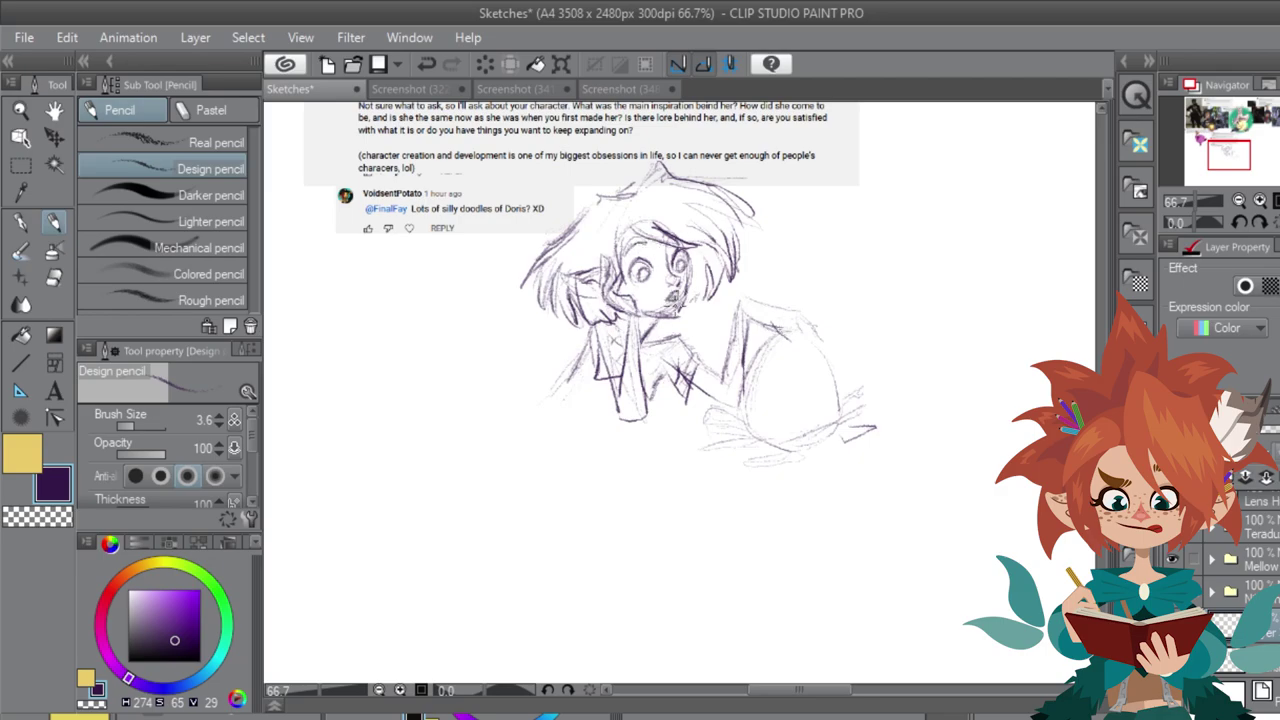
Step: Refine Doris's facial features and sketch the sleeve and hand details around the top of the egg
drag(690, 256, 674, 310)
mouse_move(700, 254)
mouse_down()
mouse_move(692, 300)
mouse_move(828, 340)
mouse_up()
drag(826, 352, 832, 372)
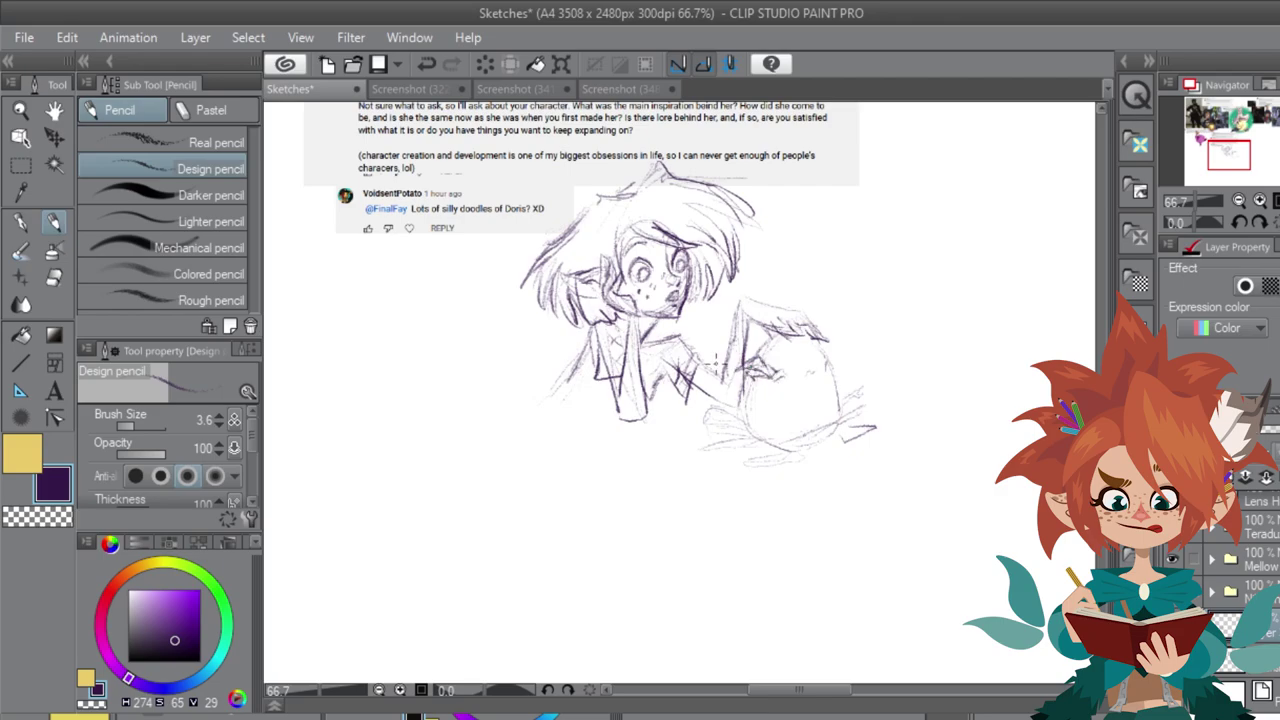
drag(738, 350, 734, 365)
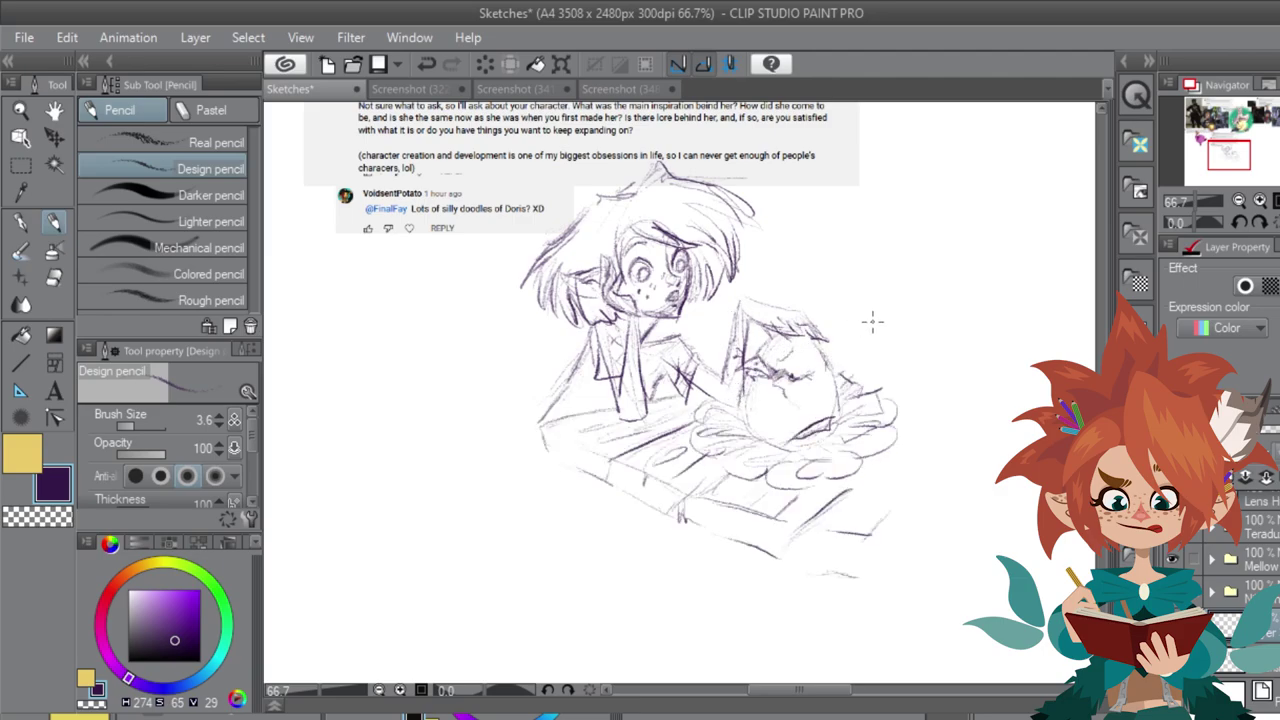
Step: Darken the egg's outline, add its surface details and strengthen the nest lines on the tabletop
mouse_move(746, 372)
mouse_down()
mouse_move(740, 414)
mouse_move(753, 422)
mouse_up()
drag(825, 346, 836, 391)
drag(772, 341, 758, 355)
mouse_move(765, 405)
mouse_down()
mouse_move(811, 391)
mouse_move(807, 353)
mouse_move(802, 405)
mouse_move(784, 429)
mouse_move(836, 370)
mouse_up()
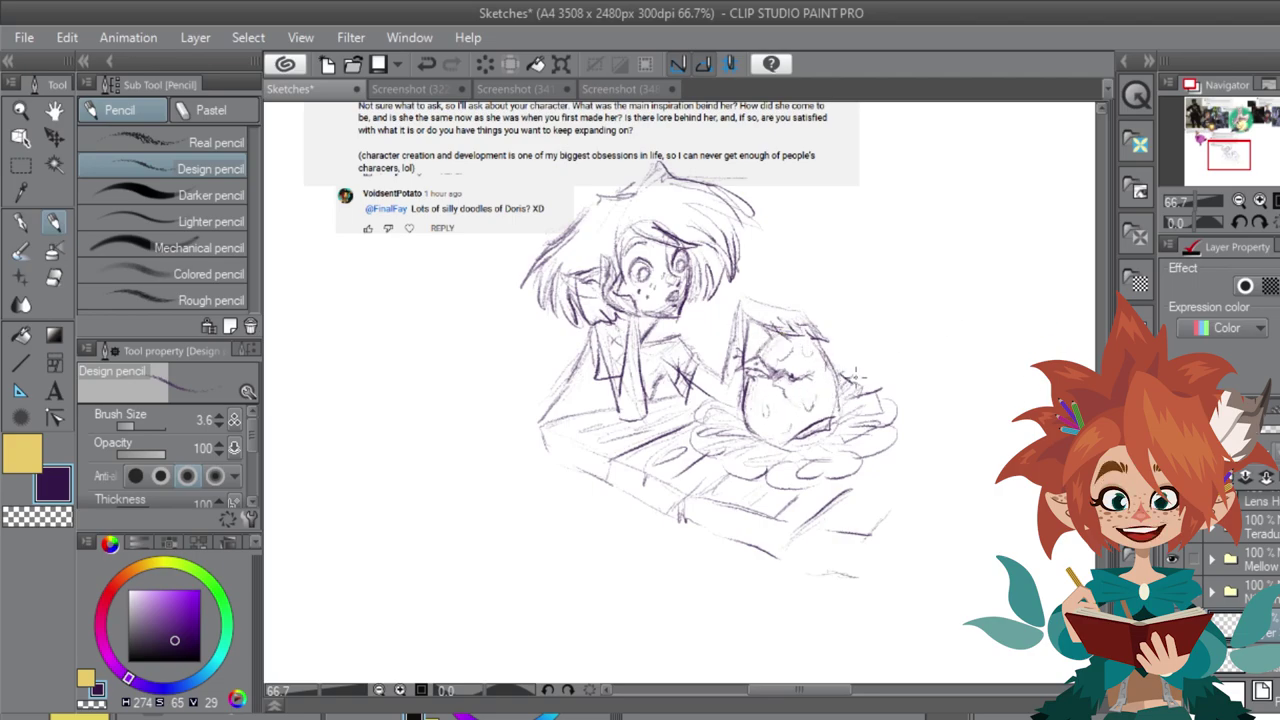
mouse_move(812, 450)
mouse_down()
mouse_move(860, 438)
mouse_move(842, 436)
mouse_up()
mouse_move(718, 452)
mouse_down()
mouse_move(752, 436)
mouse_move(709, 406)
mouse_move(742, 406)
mouse_move(718, 419)
mouse_move(726, 439)
mouse_up()
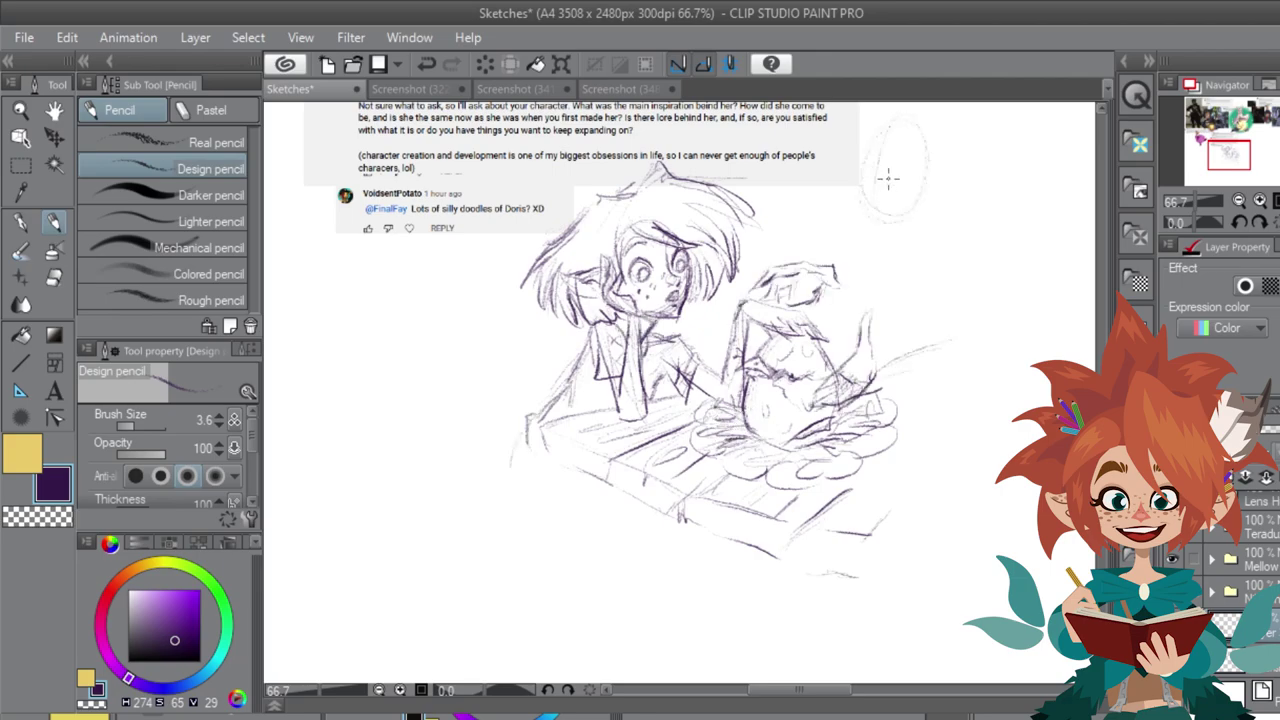
Step: Sketch a second elf's oval head above the egg with a hairline, closed eyes, nose and mouth
drag(889, 179, 886, 213)
mouse_move(894, 105)
mouse_down()
mouse_move(843, 161)
mouse_move(865, 187)
mouse_move(843, 211)
mouse_move(946, 212)
mouse_up()
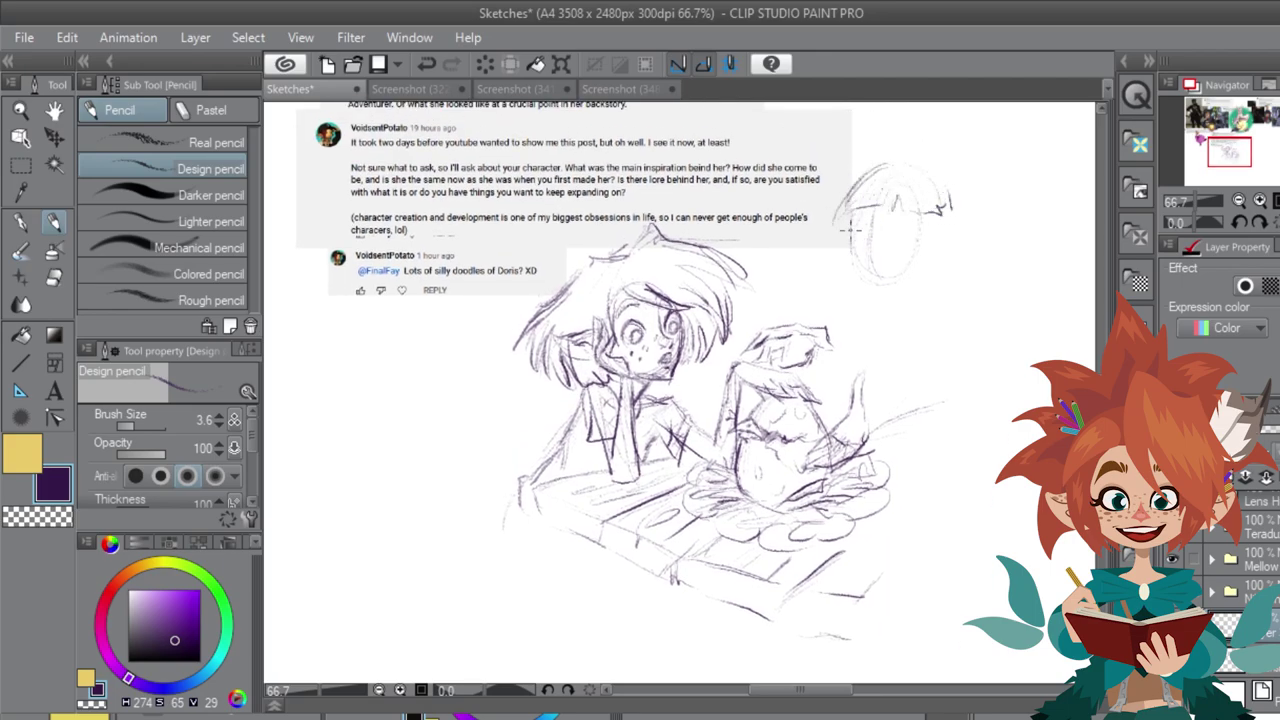
mouse_move(848, 230)
mouse_down()
mouse_move(869, 290)
mouse_move(857, 274)
mouse_move(882, 293)
mouse_move(924, 252)
mouse_up()
drag(892, 240, 920, 240)
mouse_move(856, 240)
mouse_down()
mouse_move(872, 240)
mouse_move(874, 266)
mouse_up()
drag(868, 272, 884, 274)
mouse_move(912, 208)
mouse_down()
mouse_move(902, 226)
mouse_move(864, 226)
mouse_up()
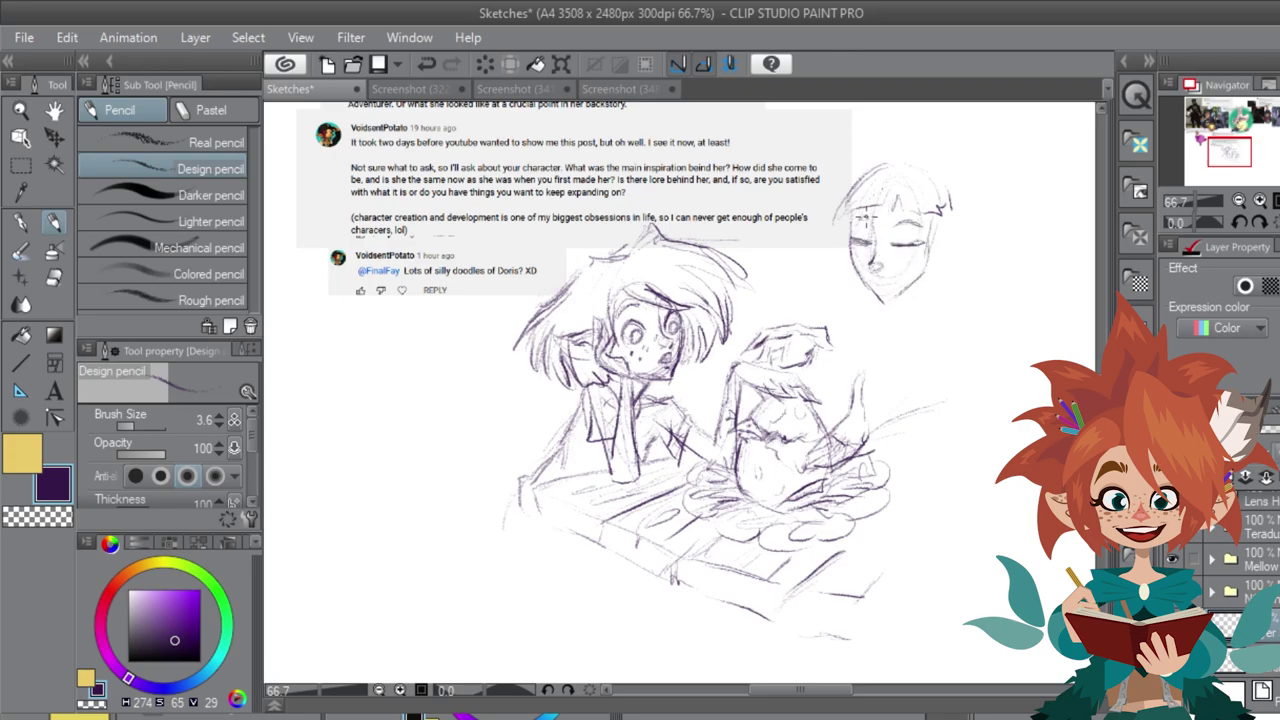
Step: Refine the second elf's mouth and bangs, and sketch the long straight hair along the face and neck
drag(870, 279, 894, 282)
mouse_move(916, 208)
mouse_down()
mouse_move(894, 230)
mouse_move(849, 234)
mouse_up()
mouse_move(908, 162)
mouse_down()
mouse_move(948, 216)
mouse_move(980, 214)
mouse_move(938, 270)
mouse_move(936, 256)
mouse_move(928, 326)
mouse_move(918, 322)
mouse_up()
drag(924, 224, 923, 292)
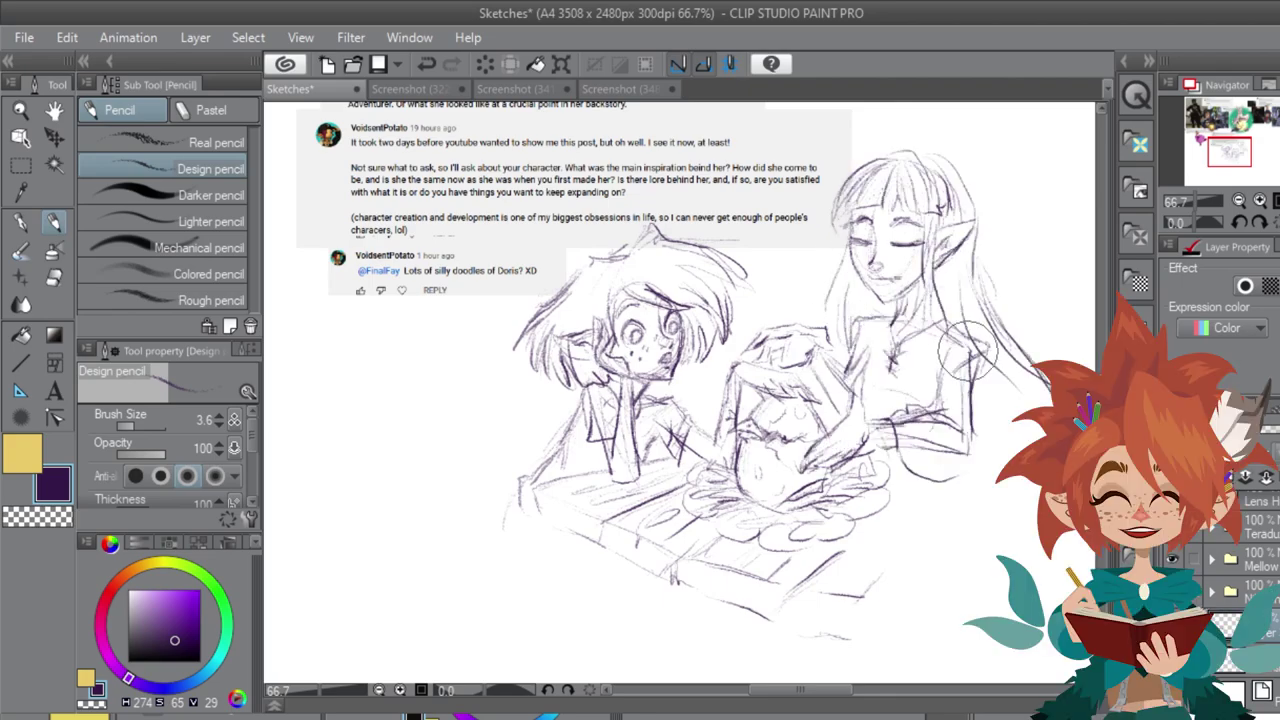
Step: Redraw the second elf's puffed sleeve, extend the table's near edge and add strokes to the long hair
mouse_move(972, 362)
mouse_down()
mouse_move(962, 436)
mouse_move(920, 438)
mouse_move(958, 446)
mouse_move(942, 444)
mouse_up()
mouse_move(971, 394)
mouse_down()
mouse_move(972, 448)
mouse_move(890, 558)
mouse_up()
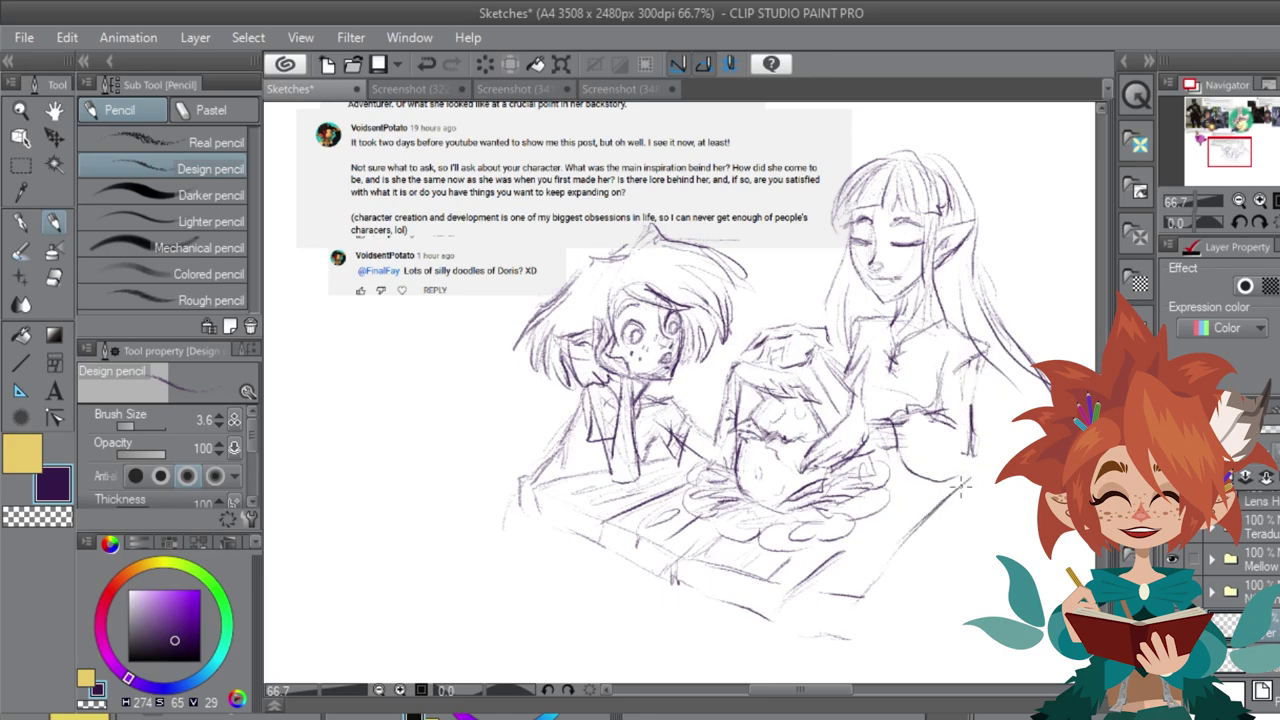
mouse_move(968, 468)
mouse_down()
mouse_move(918, 482)
mouse_move(933, 550)
mouse_move(872, 632)
mouse_up()
drag(975, 322, 1008, 430)
mouse_move(846, 272)
mouse_down()
mouse_move(838, 318)
mouse_move(849, 318)
mouse_up()
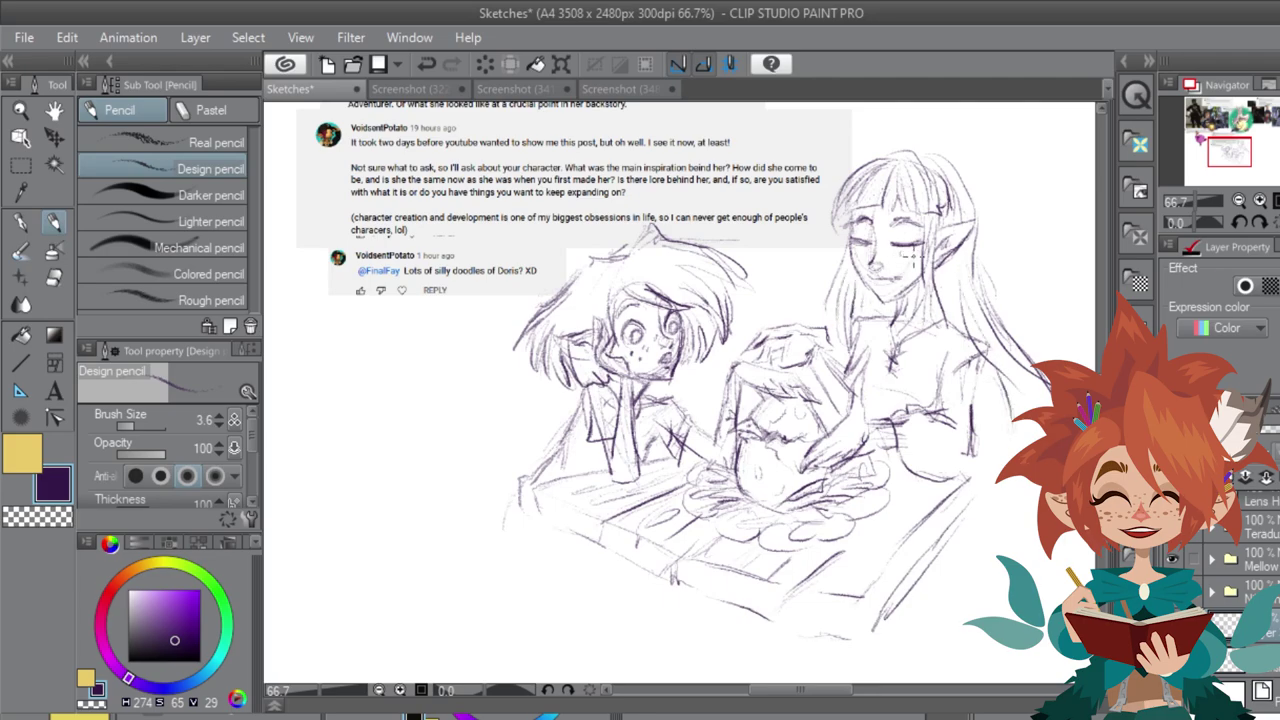
Step: Add freckles to the second elf's cheeks and refine the neck, collar, hair and hands over the egg
drag(907, 244, 906, 258)
drag(886, 262, 868, 278)
drag(866, 266, 951, 312)
drag(942, 280, 970, 334)
mouse_move(830, 342)
mouse_down()
mouse_move(802, 386)
mouse_move(848, 396)
mouse_up()
drag(800, 378, 808, 390)
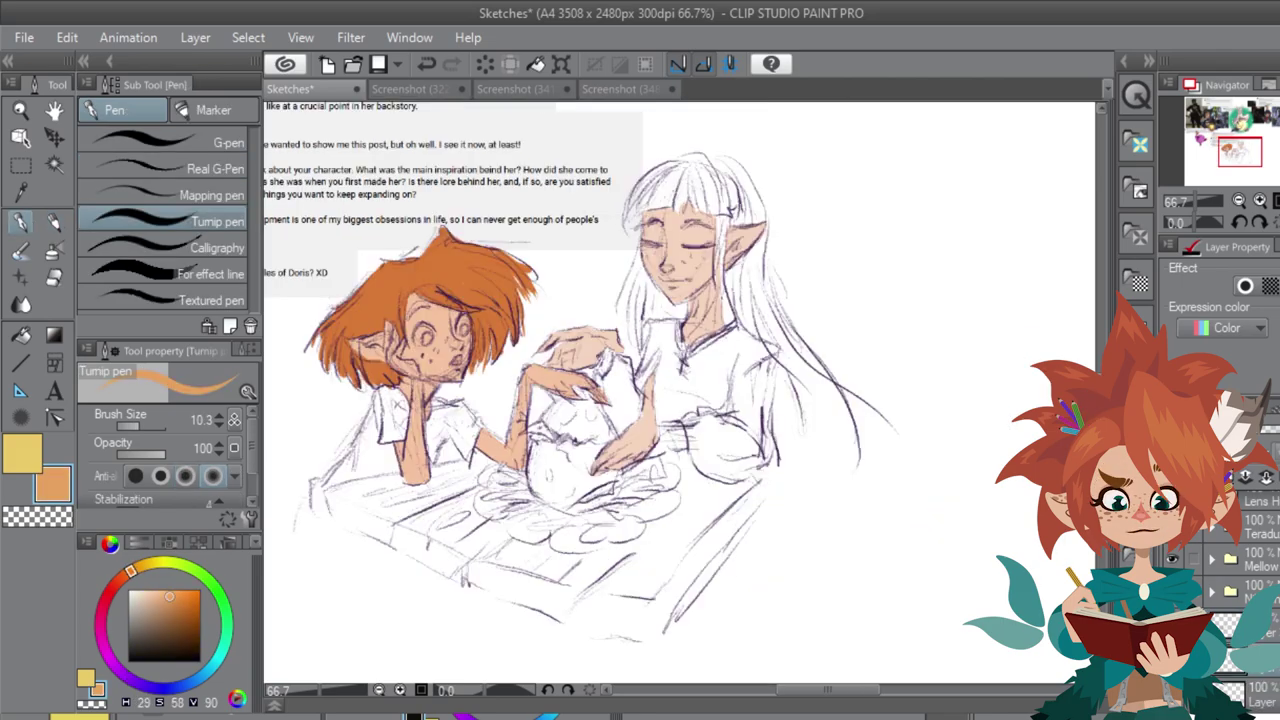
Step: Colour the second elf's long hair golden orange and the shirt olive green (H 68, S 70, V 58) with the Turnip pen at size 10.3
drag(128, 566, 133, 570)
mouse_move(682, 185)
mouse_down()
mouse_move(728, 202)
mouse_move(700, 185)
mouse_move(696, 196)
mouse_up()
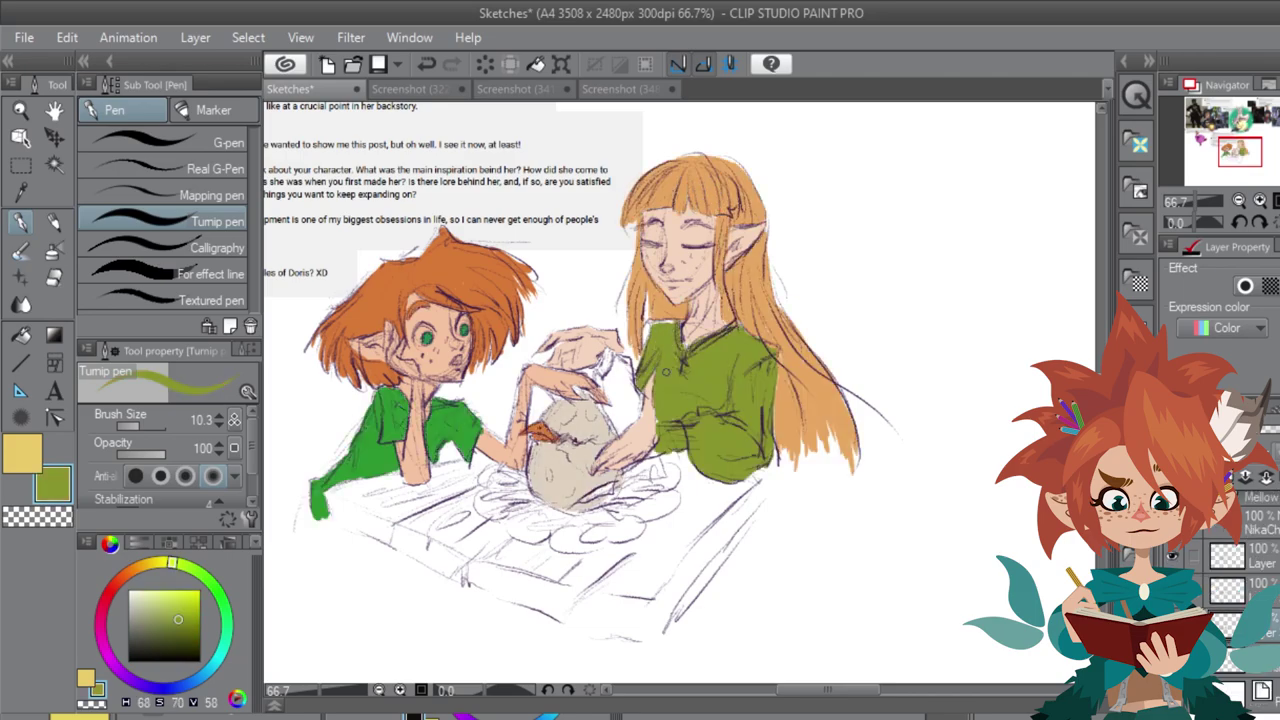
mouse_move(616, 360)
mouse_down()
mouse_move(594, 372)
mouse_move(608, 354)
mouse_move(605, 412)
mouse_move(620, 362)
mouse_move(638, 390)
mouse_move(612, 430)
mouse_move(620, 398)
mouse_up()
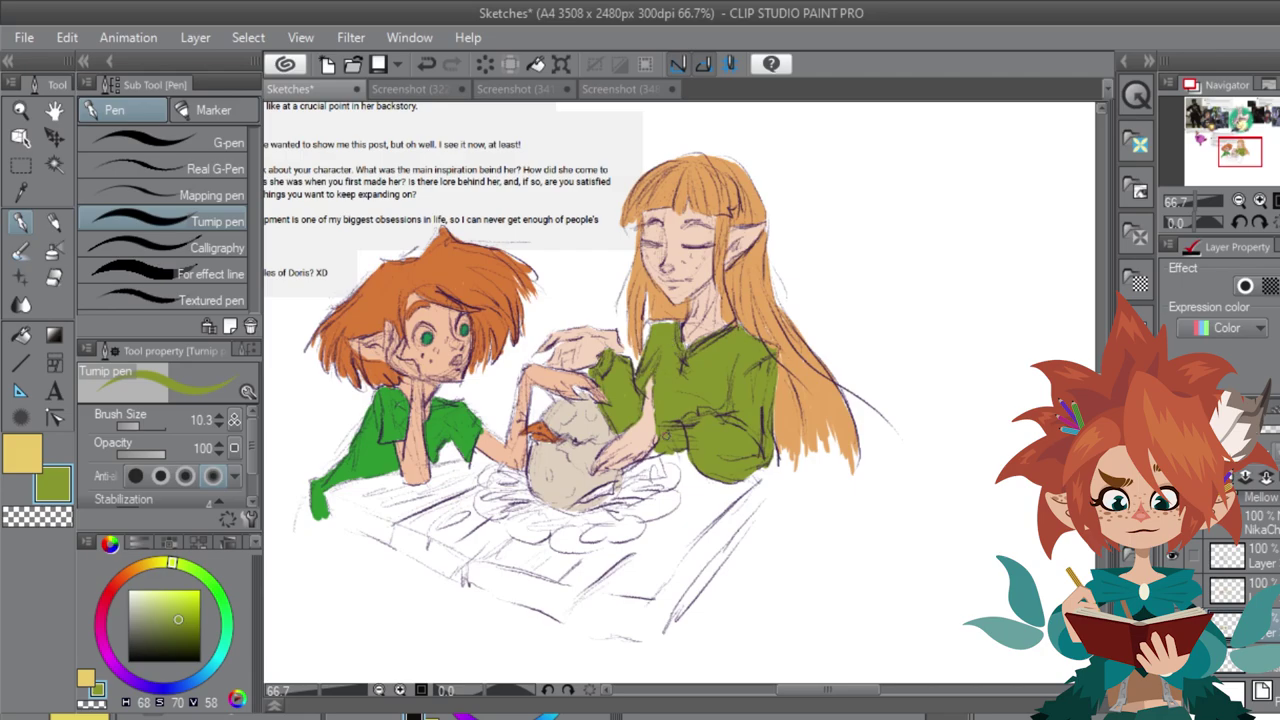
Step: Fill the wooden tabletop with brown (H 25, S 48, V 48) using the Turnip pen at size 29.6
click(127, 573)
click(162, 627)
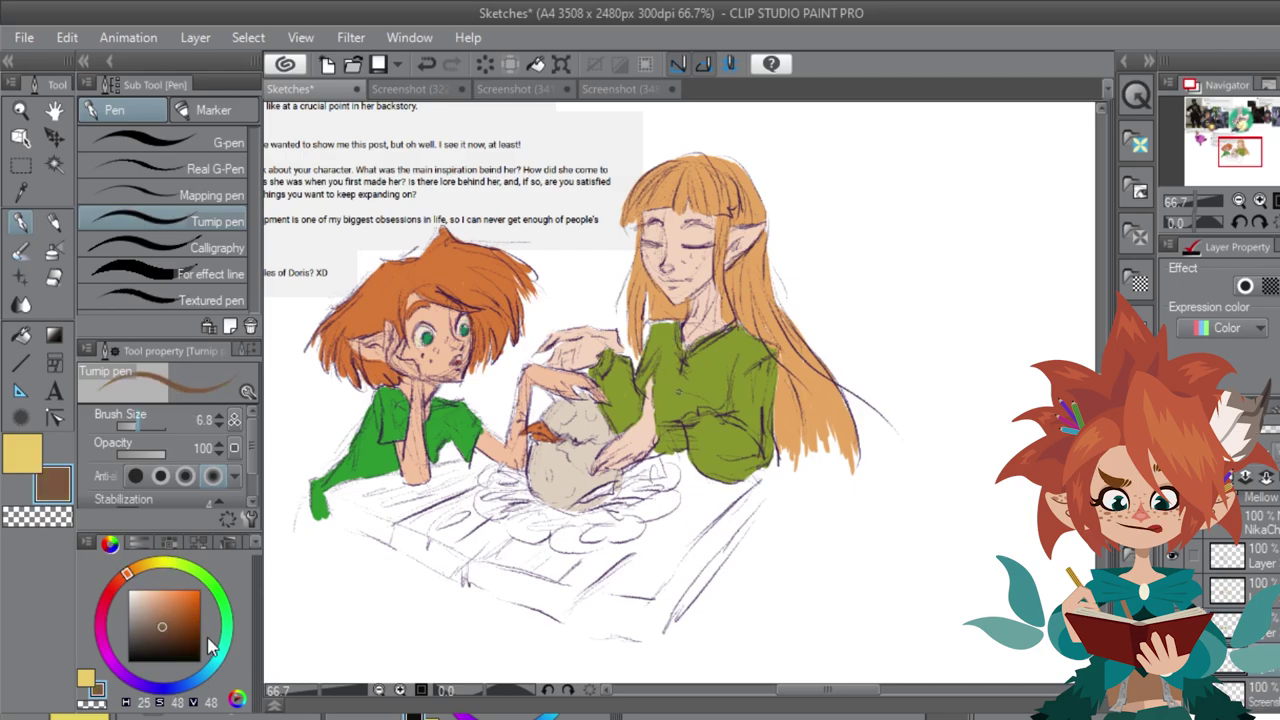
key(bracketright)
key(bracketright)
key(bracketright)
key(bracketright)
key(bracketright)
key(bracketright)
key(bracketright)
mouse_move(444, 482)
mouse_down()
mouse_move(470, 467)
mouse_move(335, 500)
mouse_move(500, 540)
mouse_move(414, 516)
mouse_move(500, 525)
mouse_move(560, 560)
mouse_move(616, 485)
mouse_move(586, 547)
mouse_move(745, 500)
mouse_move(765, 510)
mouse_move(650, 620)
mouse_move(591, 567)
mouse_move(380, 531)
mouse_move(470, 580)
mouse_move(514, 575)
mouse_move(580, 612)
mouse_move(652, 615)
mouse_move(663, 592)
mouse_up()
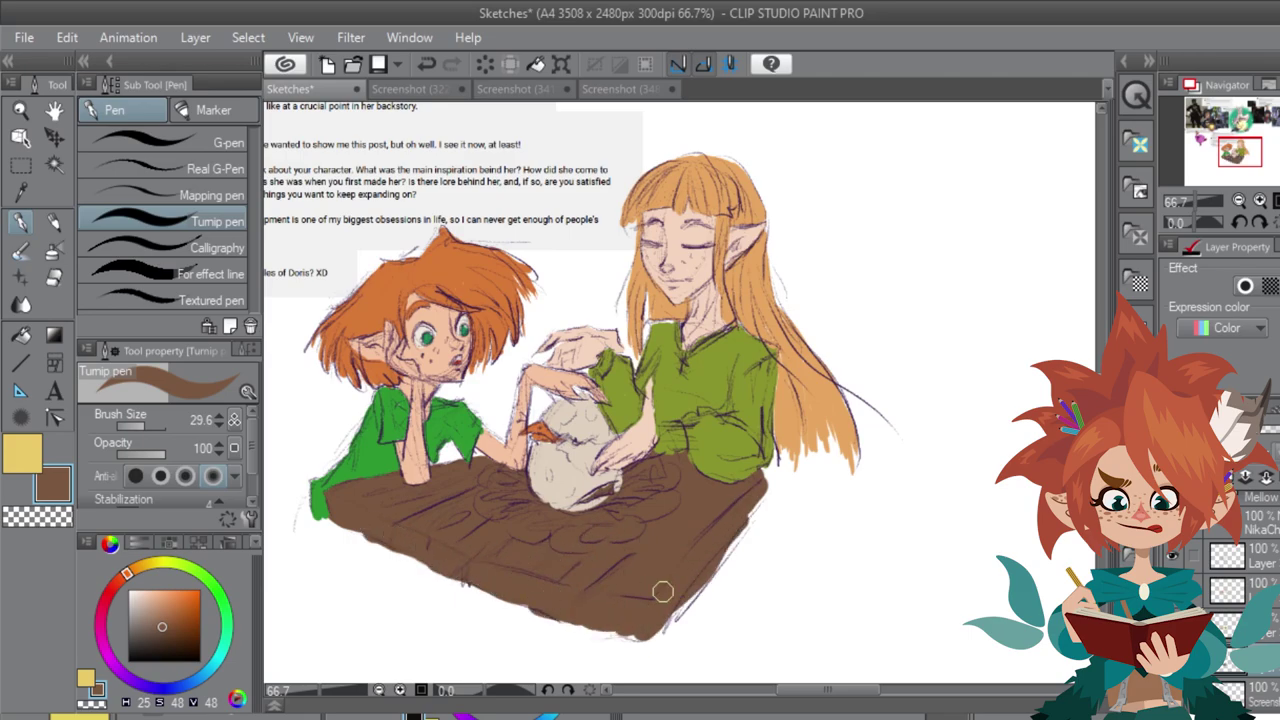
Step: Paint pale straw strokes around the egg's base and colour the surrounding round stones dark grey
mouse_move(138, 567)
mouse_down()
mouse_move(149, 564)
mouse_move(149, 598)
mouse_up()
drag(143, 566, 143, 609)
click(147, 597)
click(148, 600)
mouse_move(510, 476)
mouse_down()
mouse_move(519, 511)
mouse_move(497, 473)
mouse_move(574, 503)
mouse_move(547, 524)
mouse_move(624, 512)
mouse_up()
mouse_move(614, 491)
mouse_down()
mouse_move(644, 503)
mouse_move(654, 465)
mouse_up()
mouse_move(574, 508)
mouse_down()
mouse_move(562, 527)
mouse_move(537, 525)
mouse_up()
drag(534, 502, 517, 519)
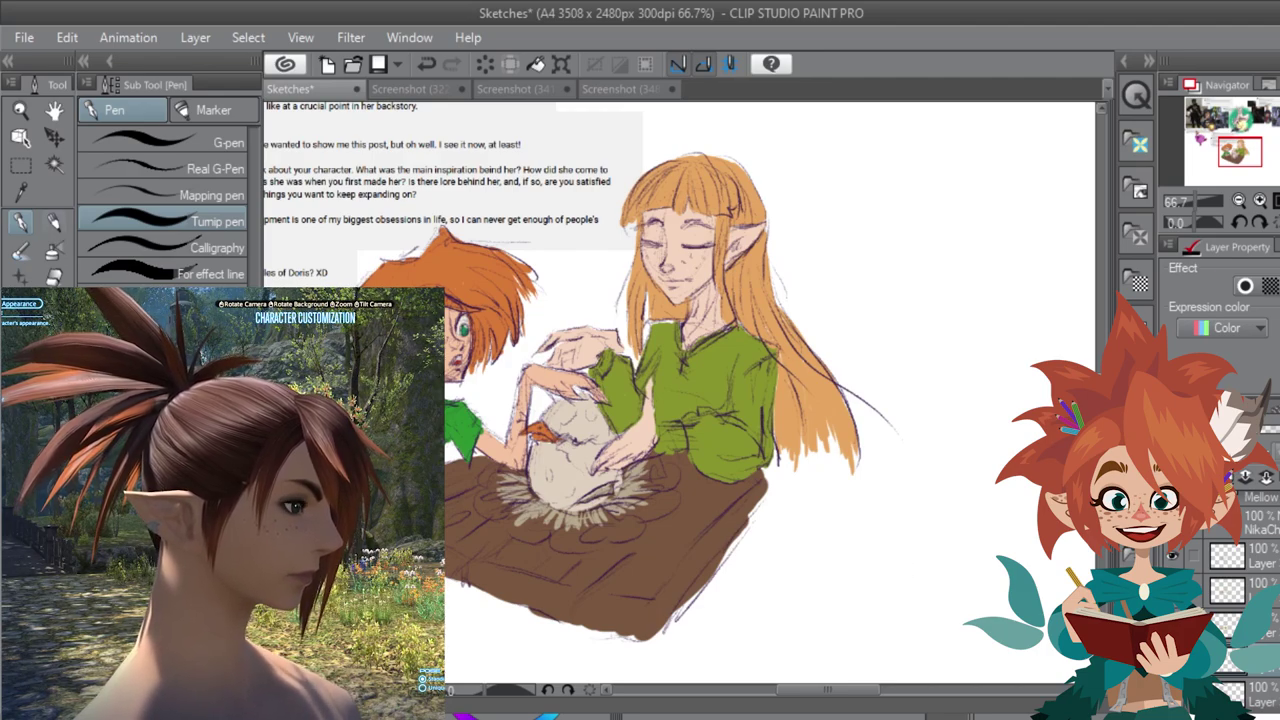
mouse_move(493, 482)
mouse_down()
mouse_move(525, 496)
mouse_move(511, 514)
mouse_move(580, 543)
mouse_move(597, 523)
mouse_move(631, 523)
mouse_move(658, 478)
mouse_move(494, 492)
mouse_move(520, 487)
mouse_move(524, 509)
mouse_move(552, 517)
mouse_move(618, 512)
mouse_move(625, 484)
mouse_move(662, 467)
mouse_move(646, 516)
mouse_up()
Step: Airbrush a warm glow over the egg and hands with the Soft airbrush, and scatter Sparkle C stars at size 100 over the olive shirt
key(b)
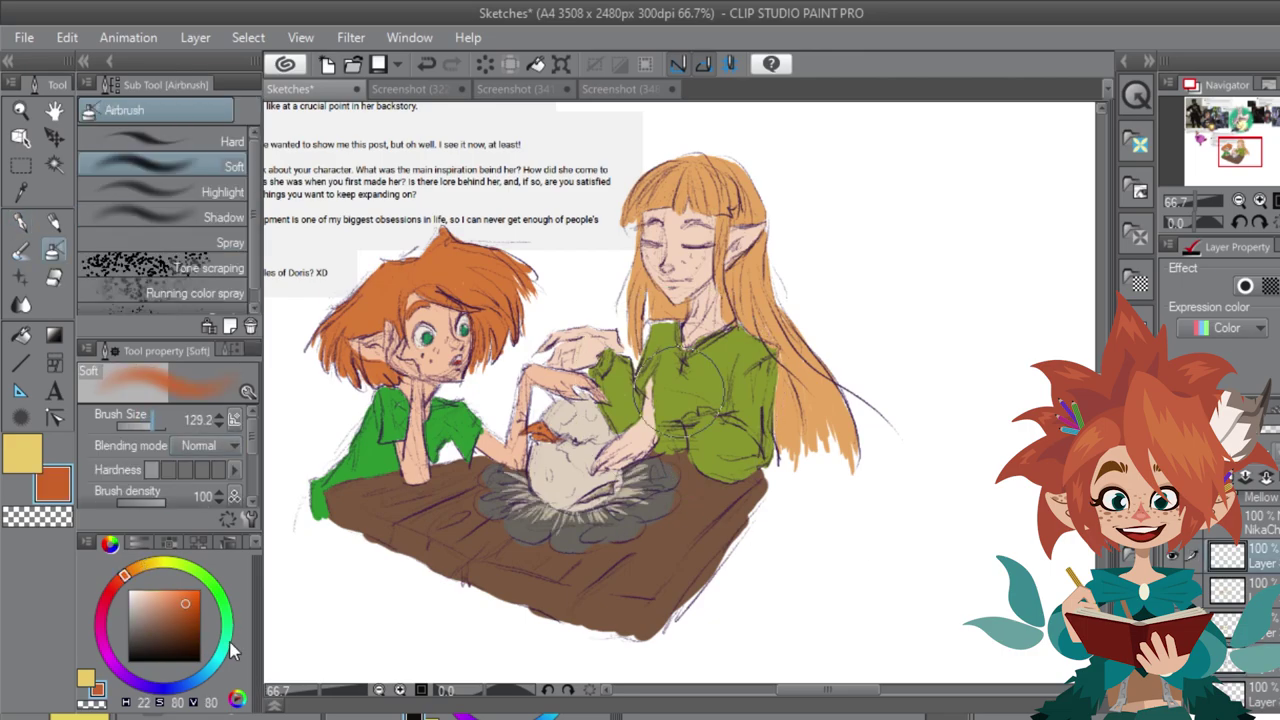
mouse_move(560, 400)
mouse_down()
mouse_move(590, 370)
mouse_move(615, 380)
mouse_move(649, 498)
mouse_up()
drag(632, 416, 625, 410)
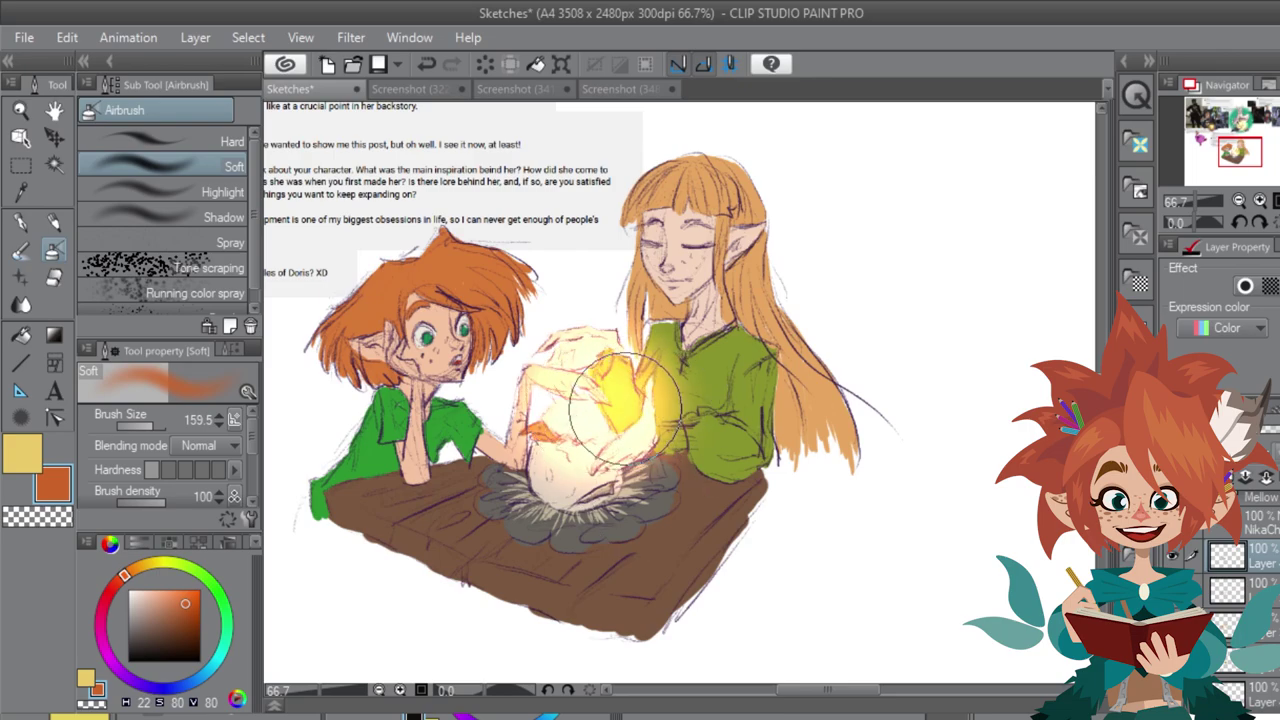
key(b)
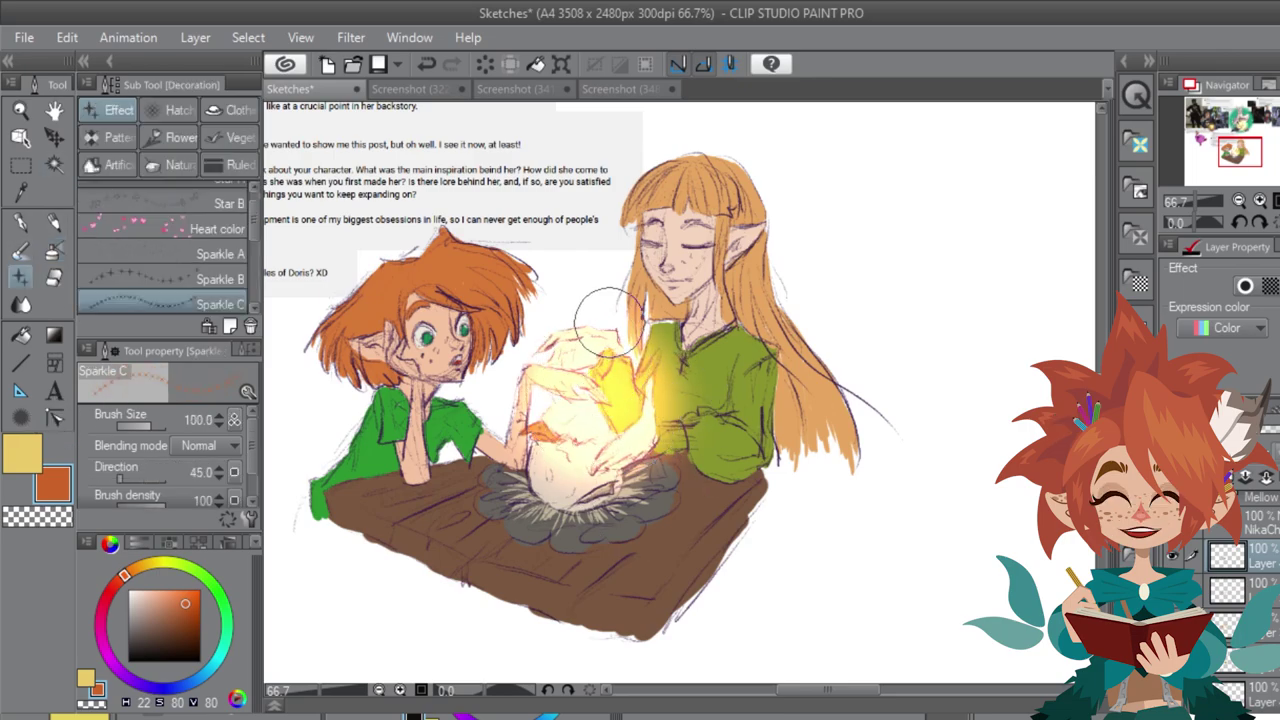
mouse_move(705, 378)
mouse_down()
mouse_move(661, 382)
mouse_move(684, 482)
mouse_up()
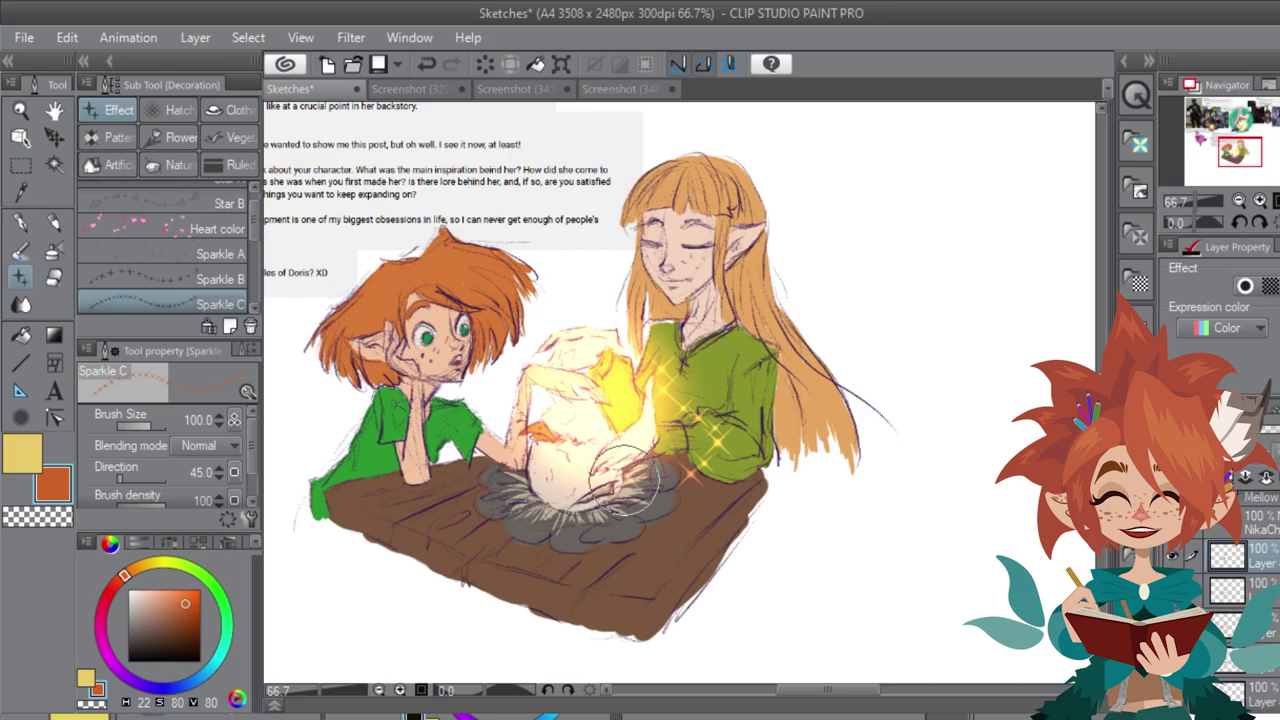
Step: Airbrush a dark brown backdrop (H 22, S 27, V 20) behind the scene with the Soft airbrush at size 697.4
key(b)
mouse_move(697, 397)
mouse_down()
mouse_move(649, 480)
mouse_move(543, 420)
mouse_move(721, 372)
mouse_move(529, 497)
mouse_move(543, 380)
mouse_move(693, 444)
mouse_move(503, 470)
mouse_move(681, 520)
mouse_up()
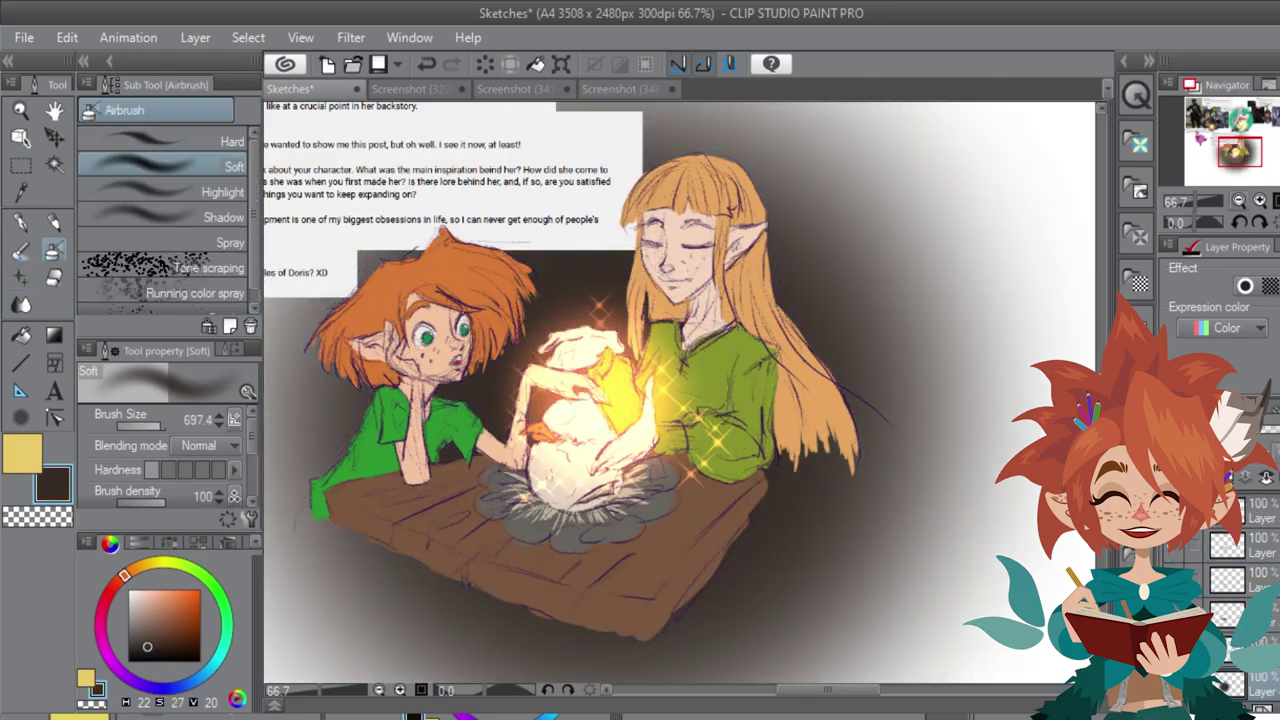
Step: Shade the table's edges with dark purple (H 273, S 40, V 32) on a 42% opacity layer, using the Turnip pen at size 29.6
scroll(1228, 600, up, 2)
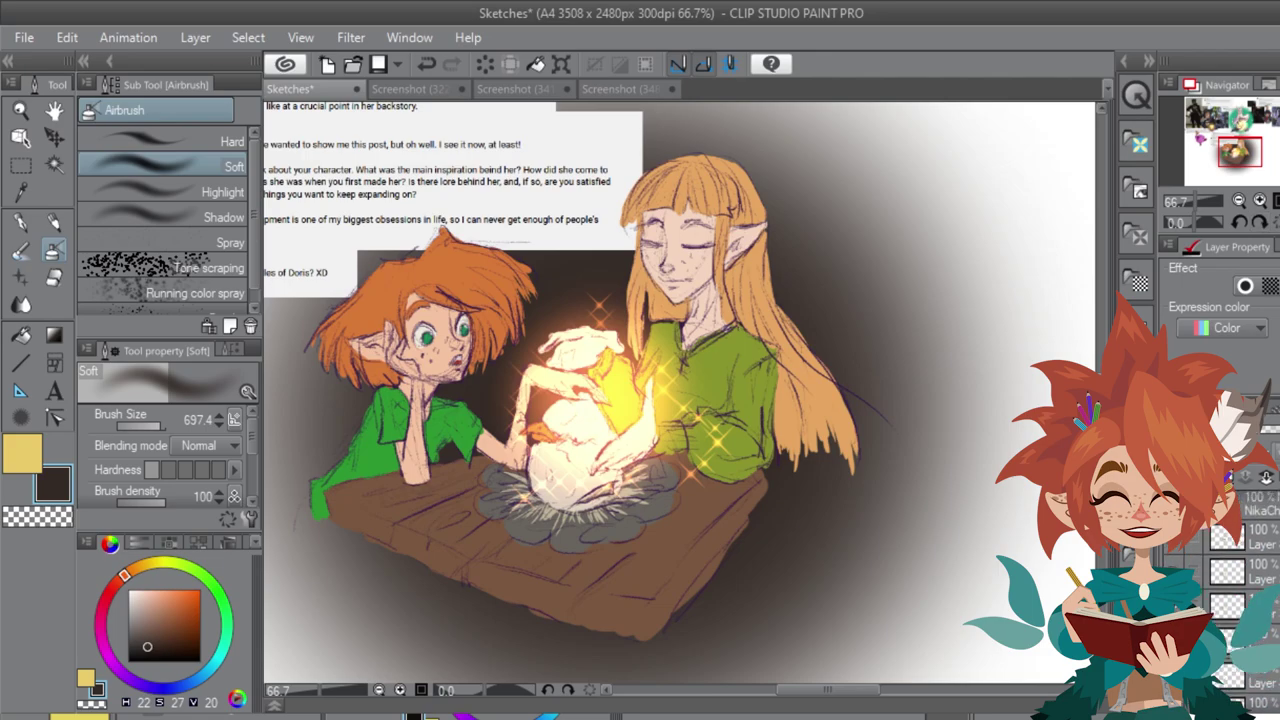
click(1262, 572)
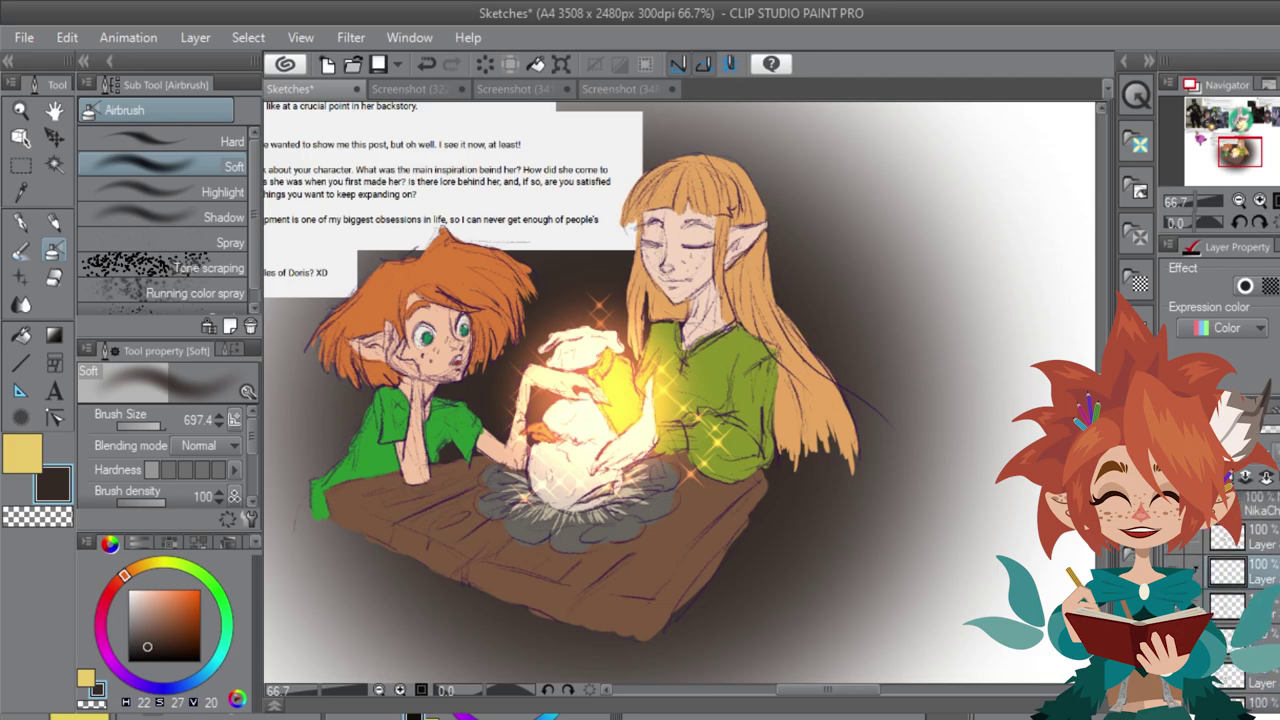
click(128, 678)
drag(147, 646, 157, 638)
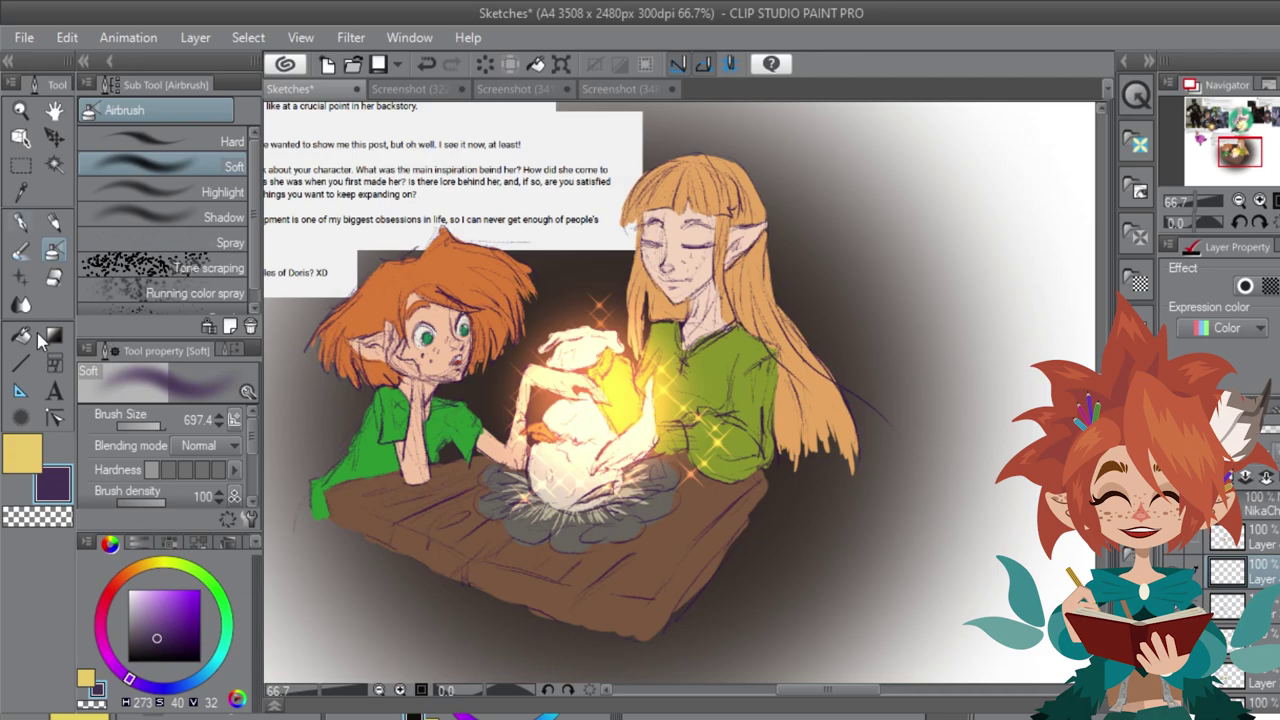
mouse_move(352, 512)
mouse_down()
mouse_move(588, 611)
mouse_move(398, 548)
mouse_move(690, 650)
mouse_move(646, 631)
mouse_move(779, 499)
mouse_up()
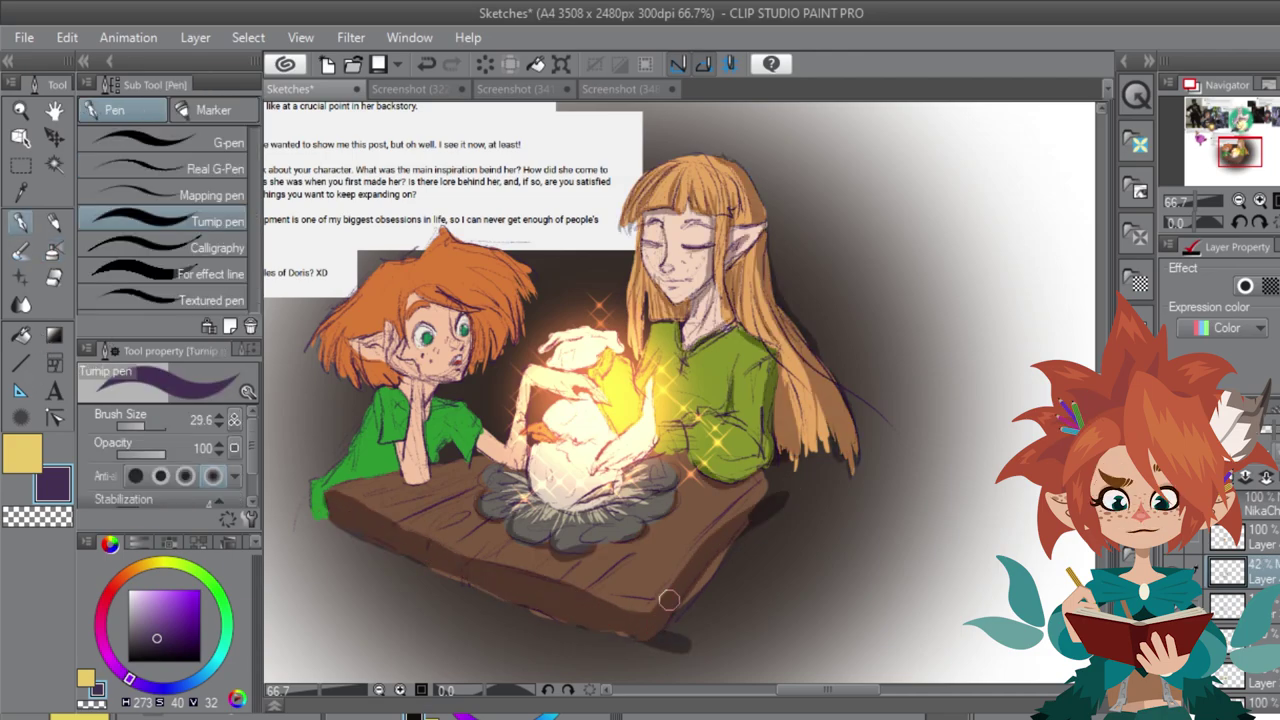
mouse_move(670, 600)
mouse_down()
mouse_move(665, 621)
mouse_move(456, 584)
mouse_up()
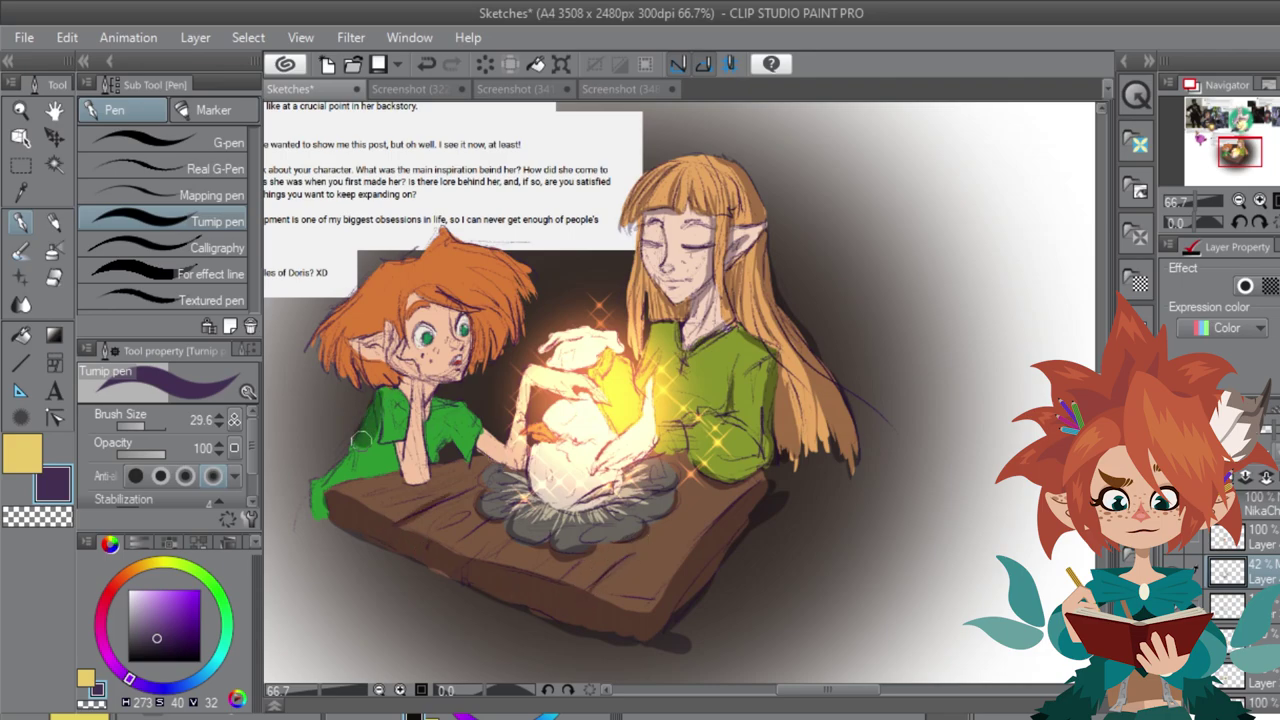
Step: Shade Doris's hair, face, green shirt and arms with the dark purple Turnip pen
mouse_move(366, 292)
mouse_down()
mouse_move(331, 346)
mouse_move(379, 370)
mouse_up()
mouse_move(388, 327)
mouse_down()
mouse_move(388, 354)
mouse_move(411, 383)
mouse_move(406, 473)
mouse_up()
drag(505, 296, 482, 368)
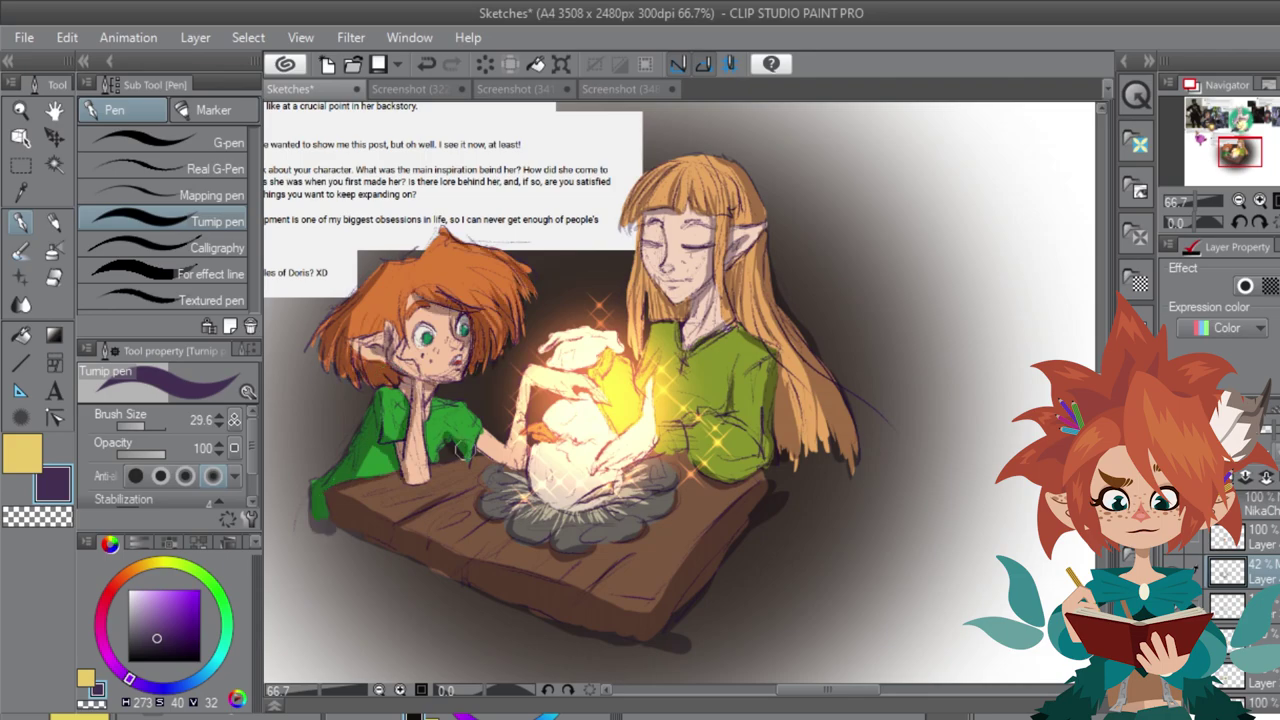
drag(499, 454, 488, 458)
drag(527, 365, 509, 433)
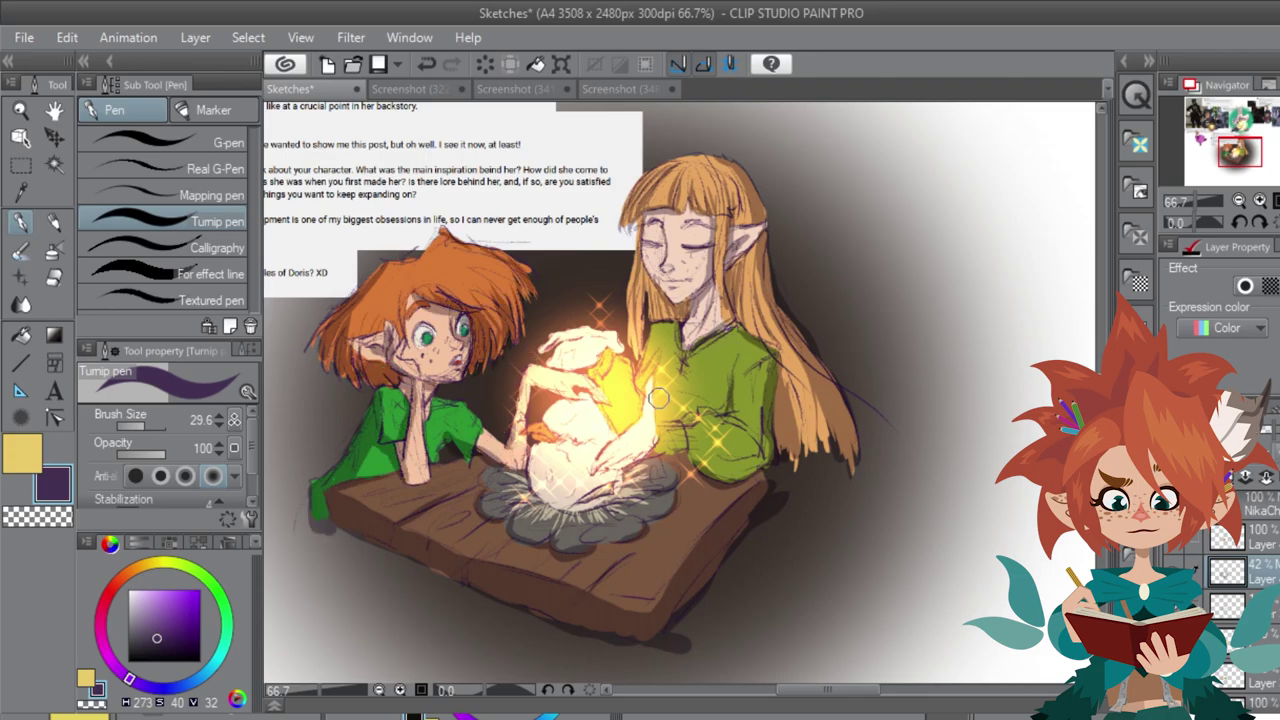
Step: Shade the second elf's sleeve, hands and shirt front beside the glowing egg with the dark purple Turnip pen
mouse_move(658, 398)
mouse_down()
mouse_move(647, 442)
mouse_move(615, 476)
mouse_move(644, 429)
mouse_move(596, 472)
mouse_move(646, 445)
mouse_move(632, 462)
mouse_move(637, 439)
mouse_move(632, 462)
mouse_move(684, 445)
mouse_move(734, 461)
mouse_up()
drag(724, 399, 710, 411)
drag(613, 329, 560, 338)
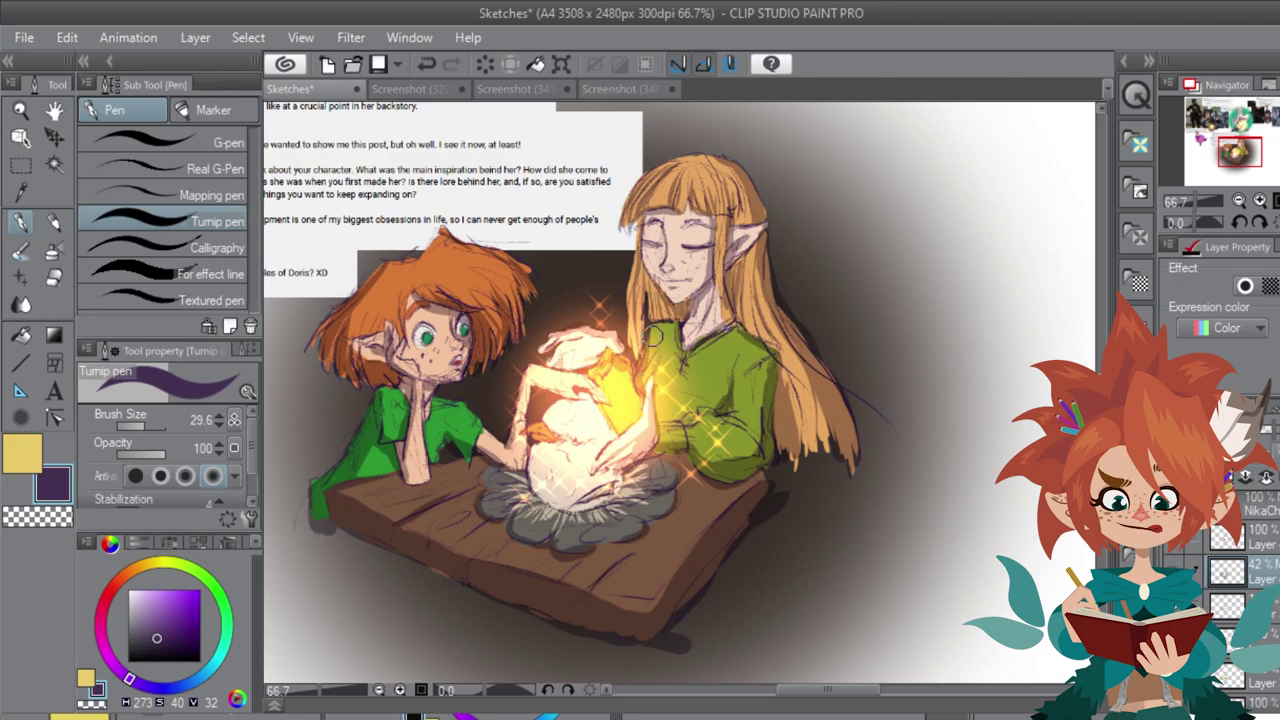
mouse_move(653, 345)
mouse_down()
mouse_move(678, 313)
mouse_move(680, 362)
mouse_move(645, 379)
mouse_up()
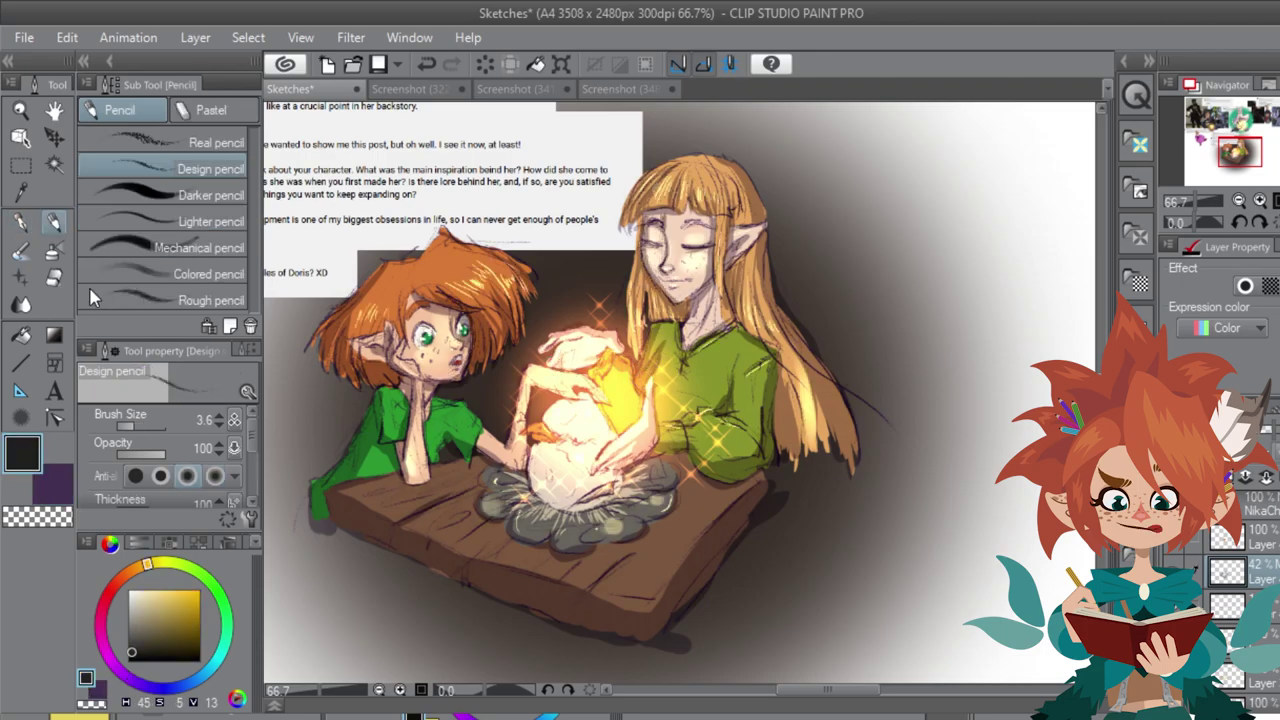
Step: Darken the second elf's closed eyelids with near-black (H 45, S 5, V 13) using the Turnip pen at size 29.6
click(21, 222)
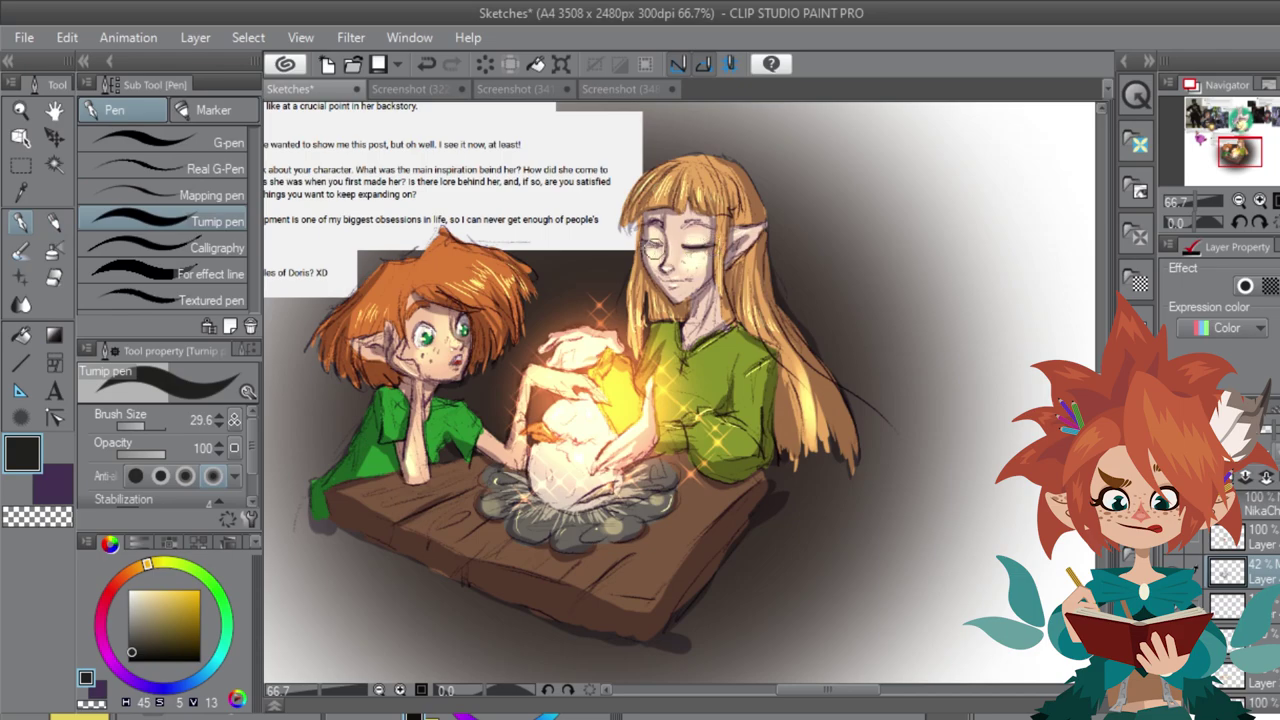
drag(692, 244, 718, 233)
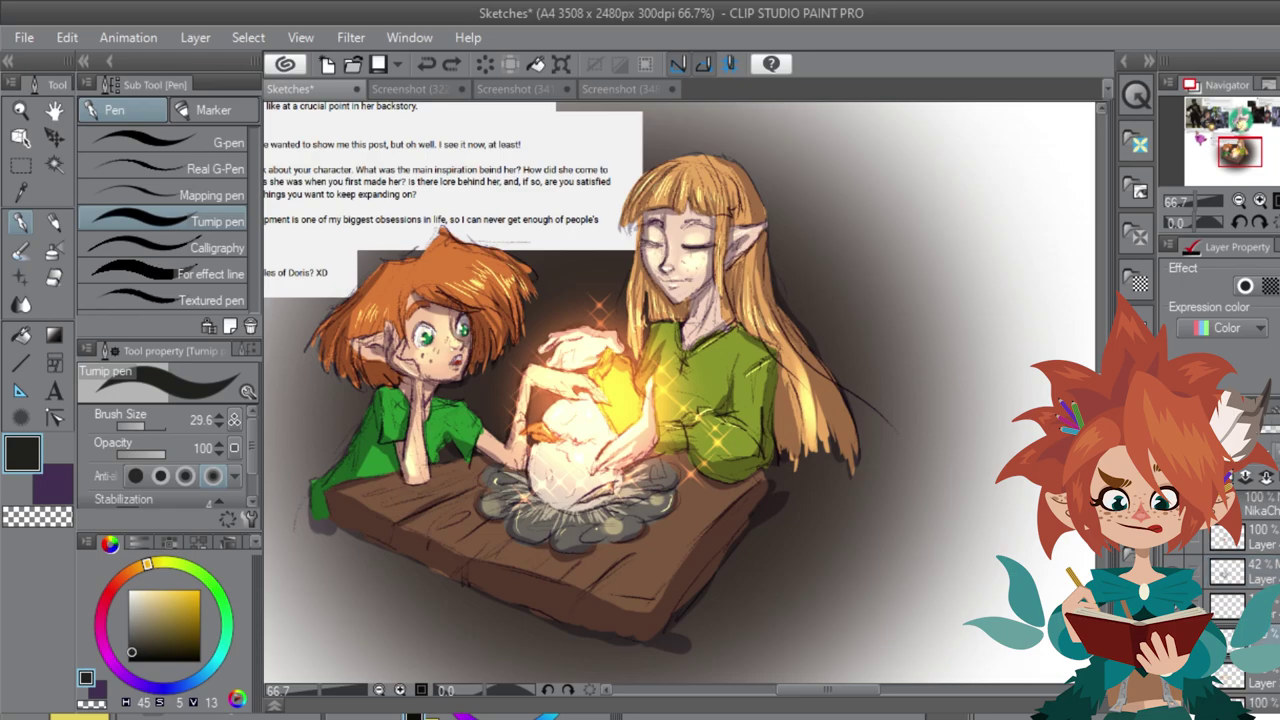
Step: Add reddish-orange (H 16, S 70, V 73) blush to the second elf's face and ear using Transparent watercolor at size 19.4
alt+click(737, 225)
drag(687, 224, 707, 227)
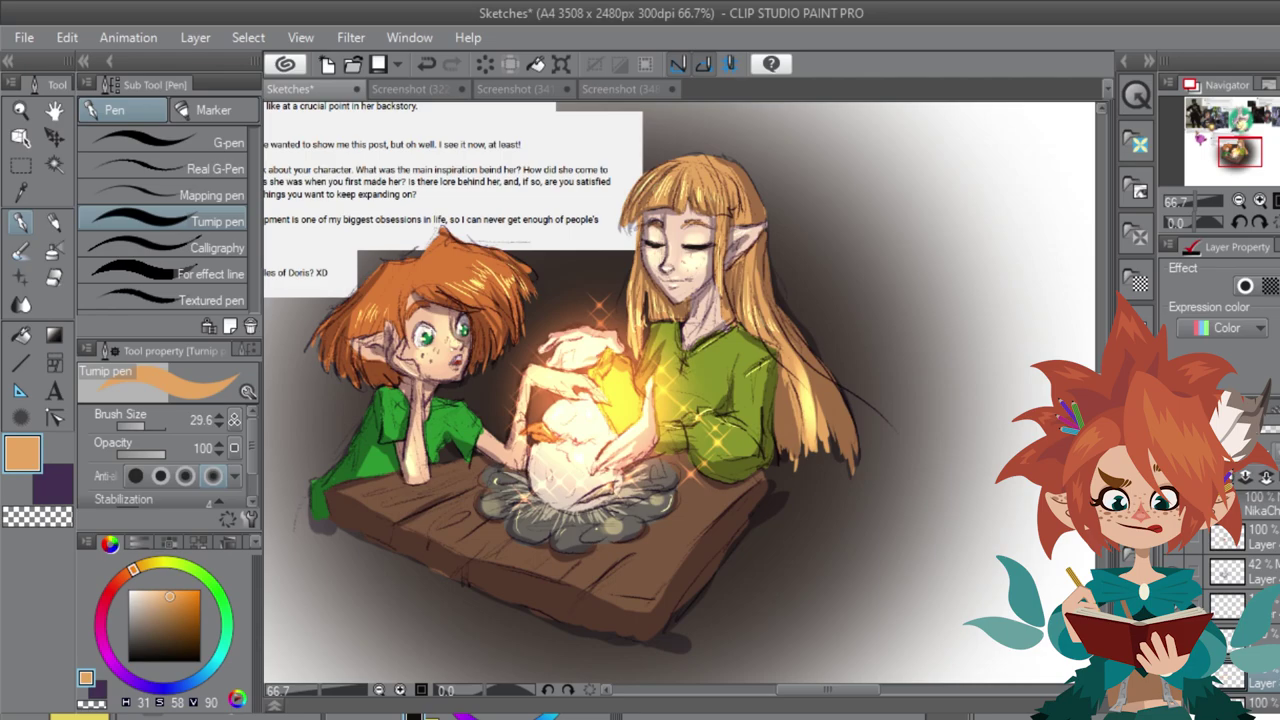
key(b)
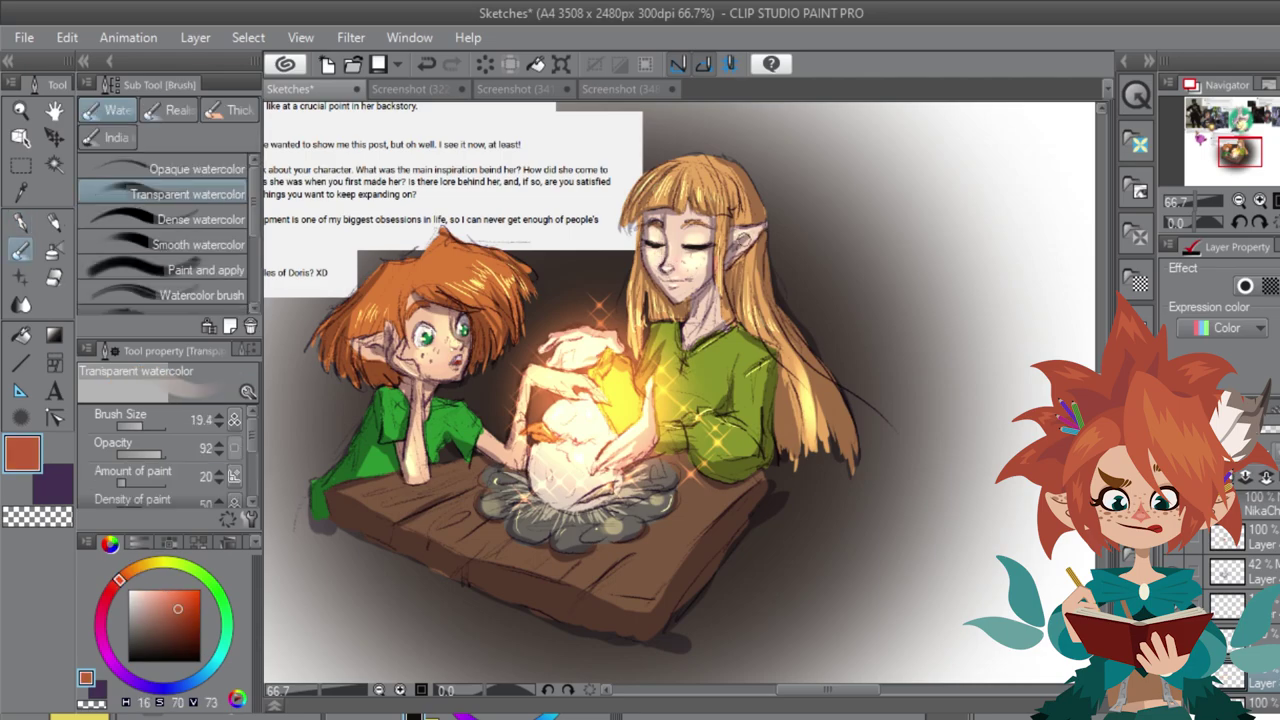
drag(738, 241, 761, 226)
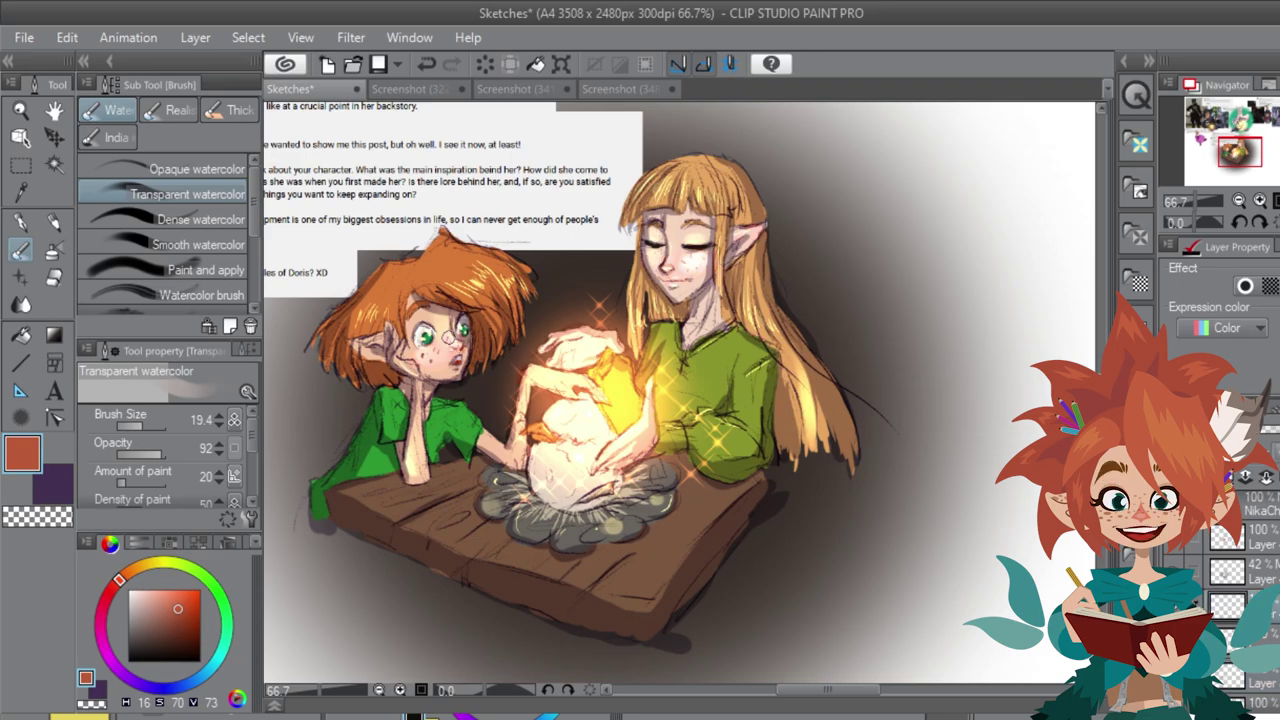
click(1239, 201)
click(1239, 201)
click(1260, 201)
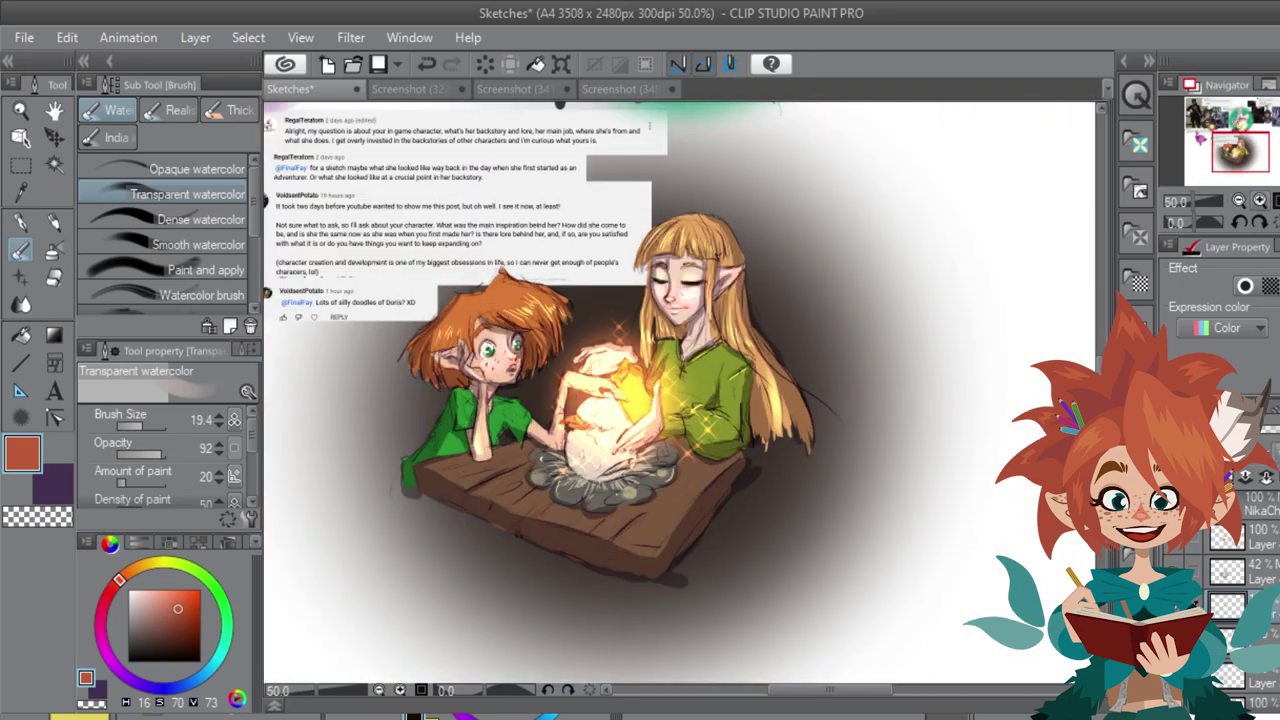
click(1260, 201)
click(1260, 201)
key(ctrl+z)
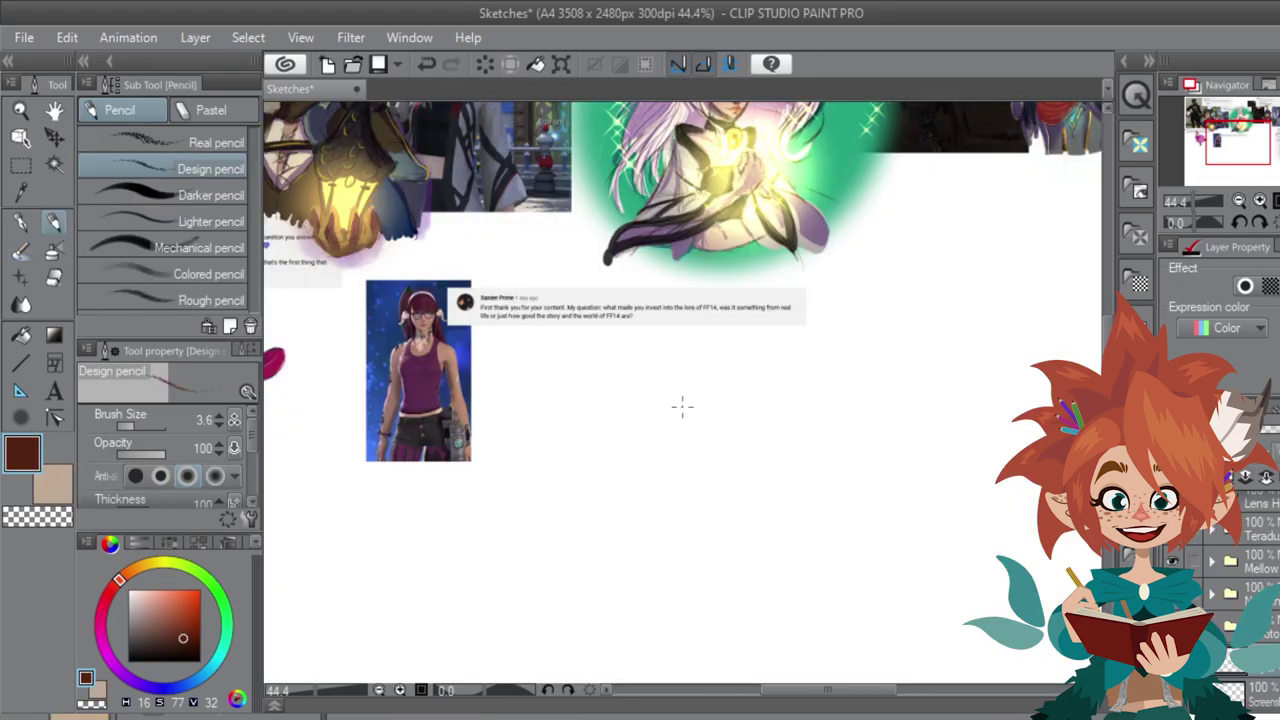
Step: Sketch the horned woman's head, horn, eyes, nose and mouth beside her reference with a dark red-brown Design pencil at size 3.6
mouse_move(680, 406)
mouse_down()
mouse_move(629, 376)
mouse_move(618, 450)
mouse_move(674, 434)
mouse_move(633, 445)
mouse_up()
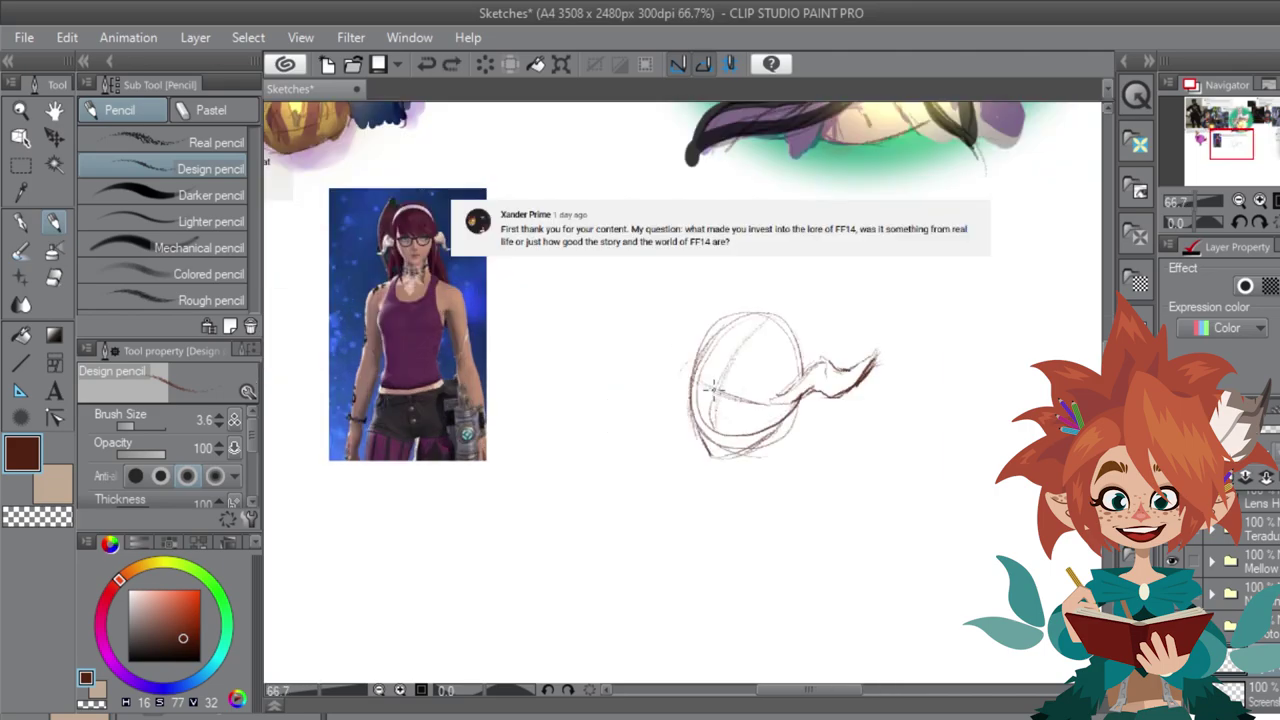
drag(702, 398, 706, 420)
drag(682, 362, 712, 394)
drag(732, 396, 772, 404)
drag(718, 426, 729, 427)
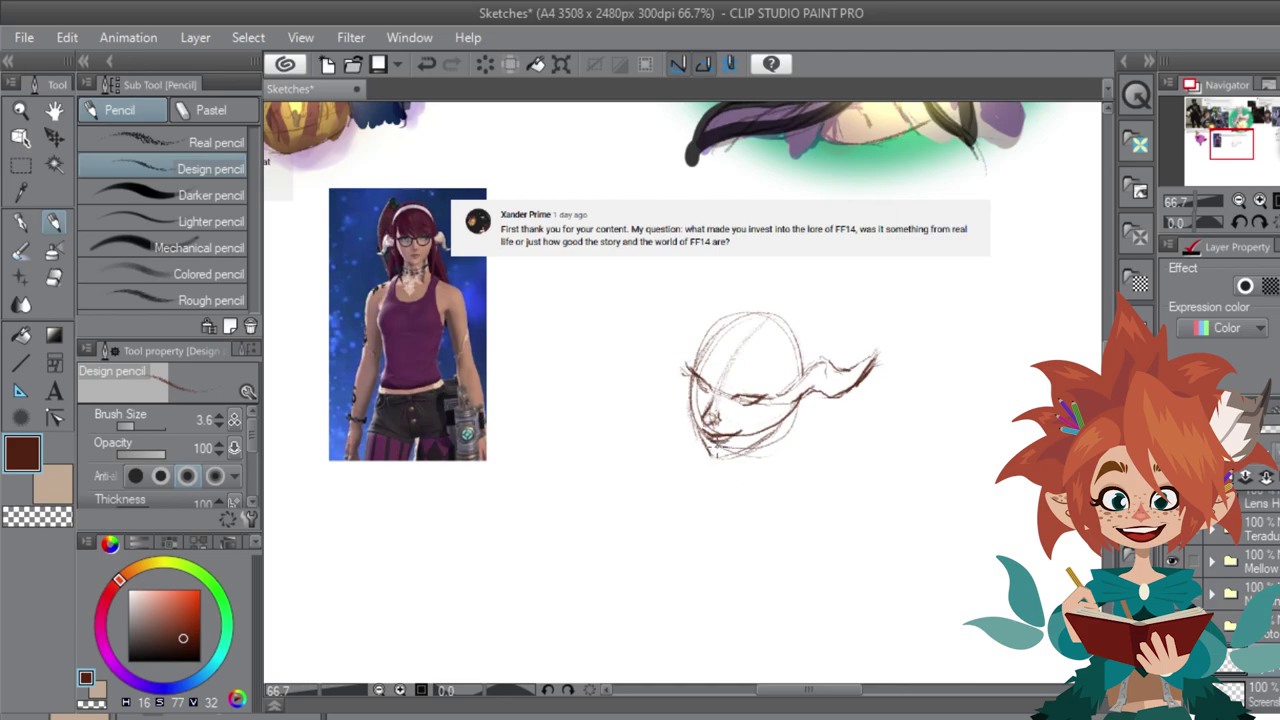
Step: Sketch the horned woman's full fringe, headband and long straight hair falling behind her shoulders with the Design pencil
drag(704, 344, 728, 400)
drag(736, 370, 756, 400)
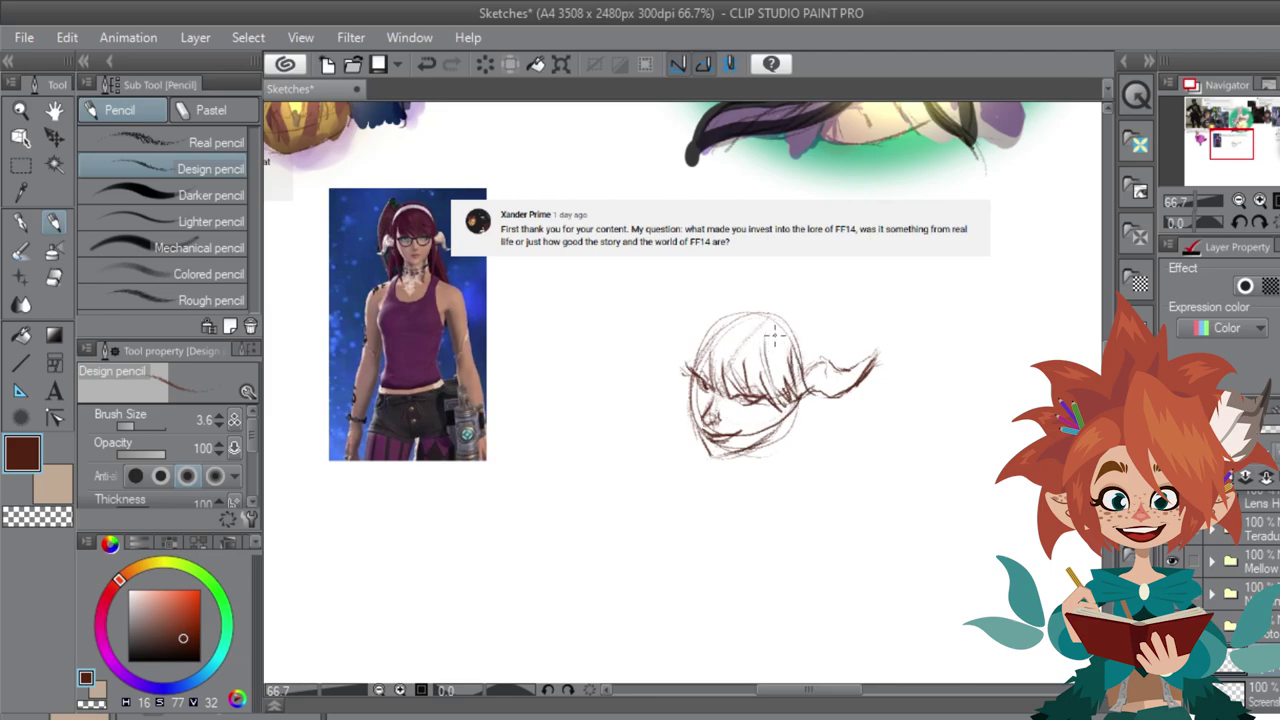
drag(709, 336, 695, 371)
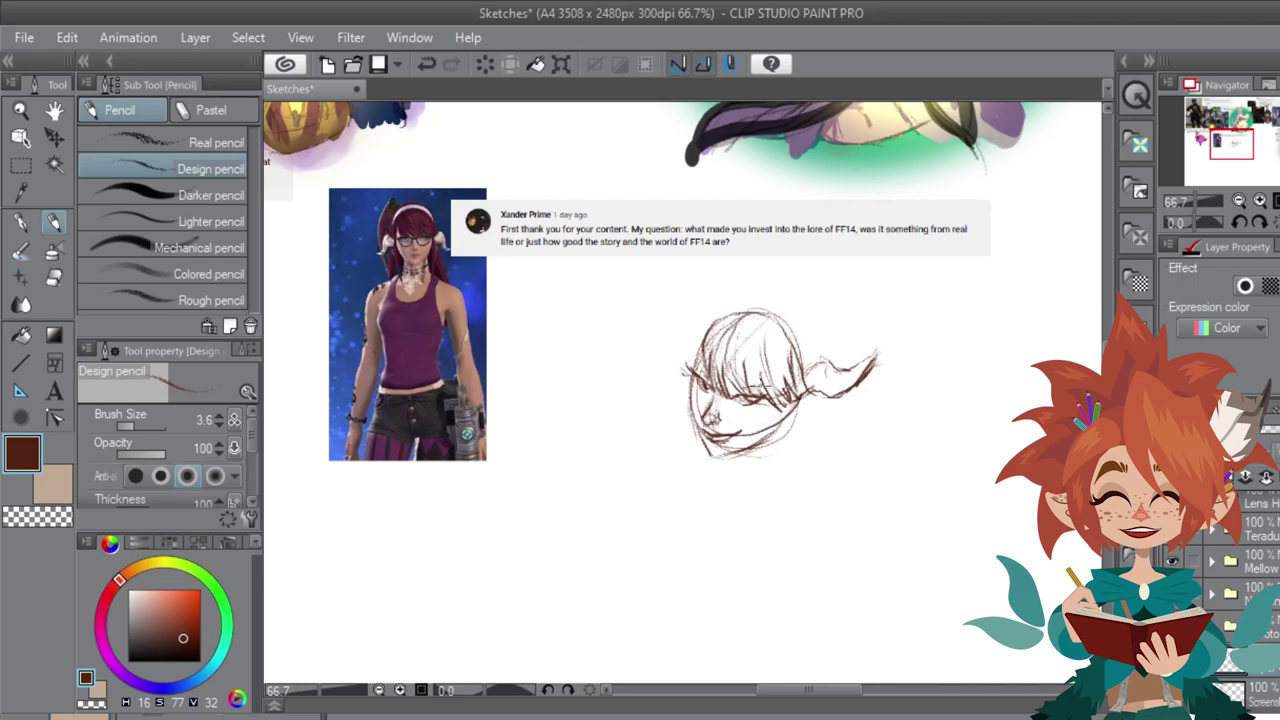
drag(757, 321, 760, 396)
drag(783, 338, 772, 395)
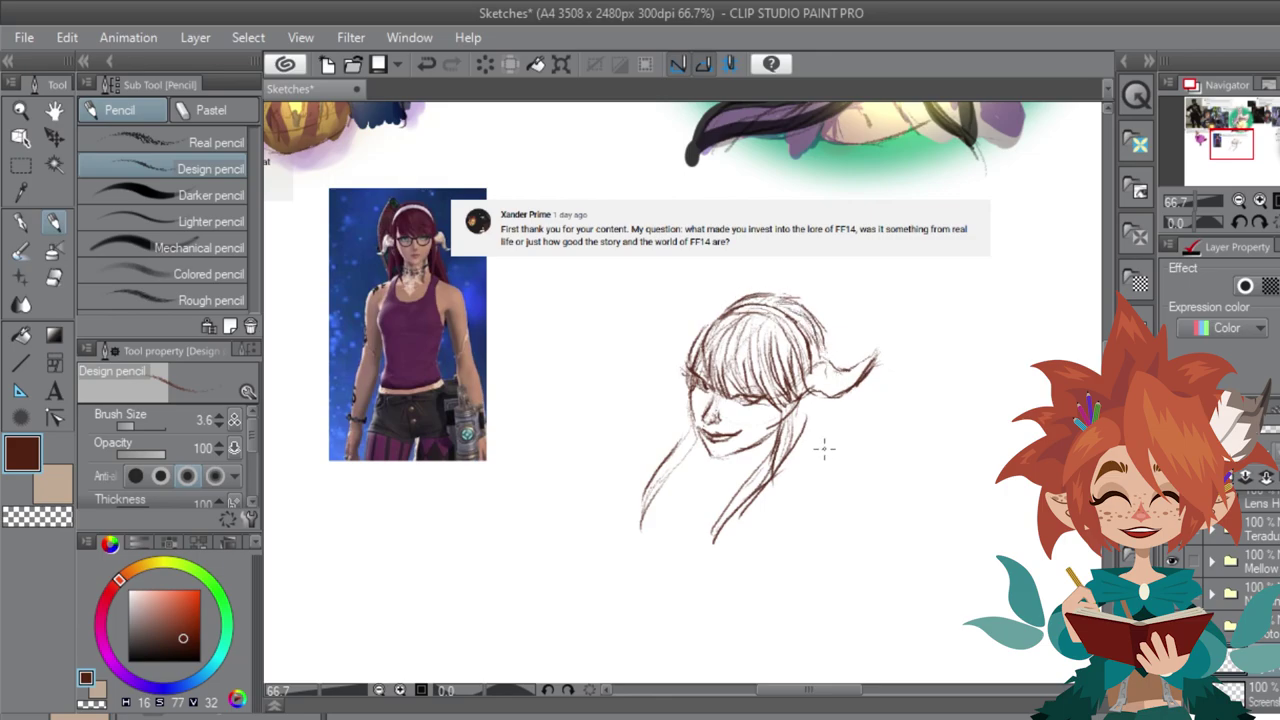
mouse_move(826, 410)
mouse_down()
mouse_move(770, 494)
mouse_move(820, 528)
mouse_up()
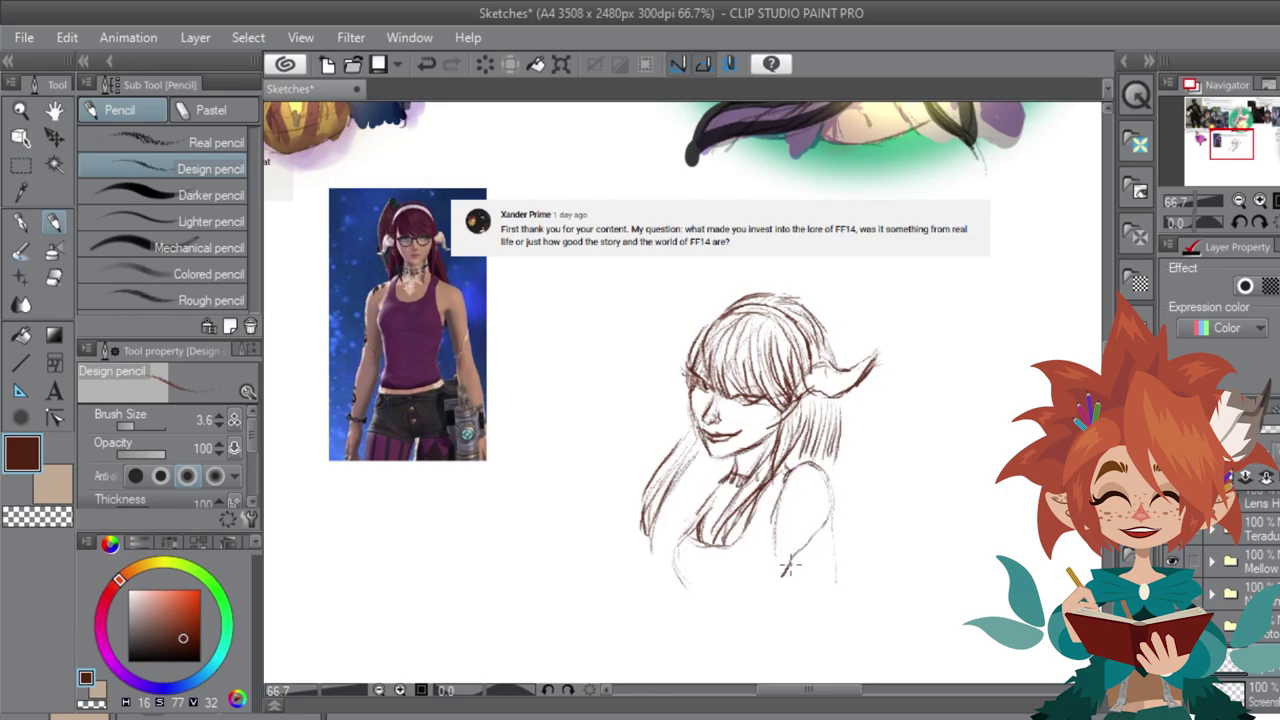
drag(824, 511, 838, 434)
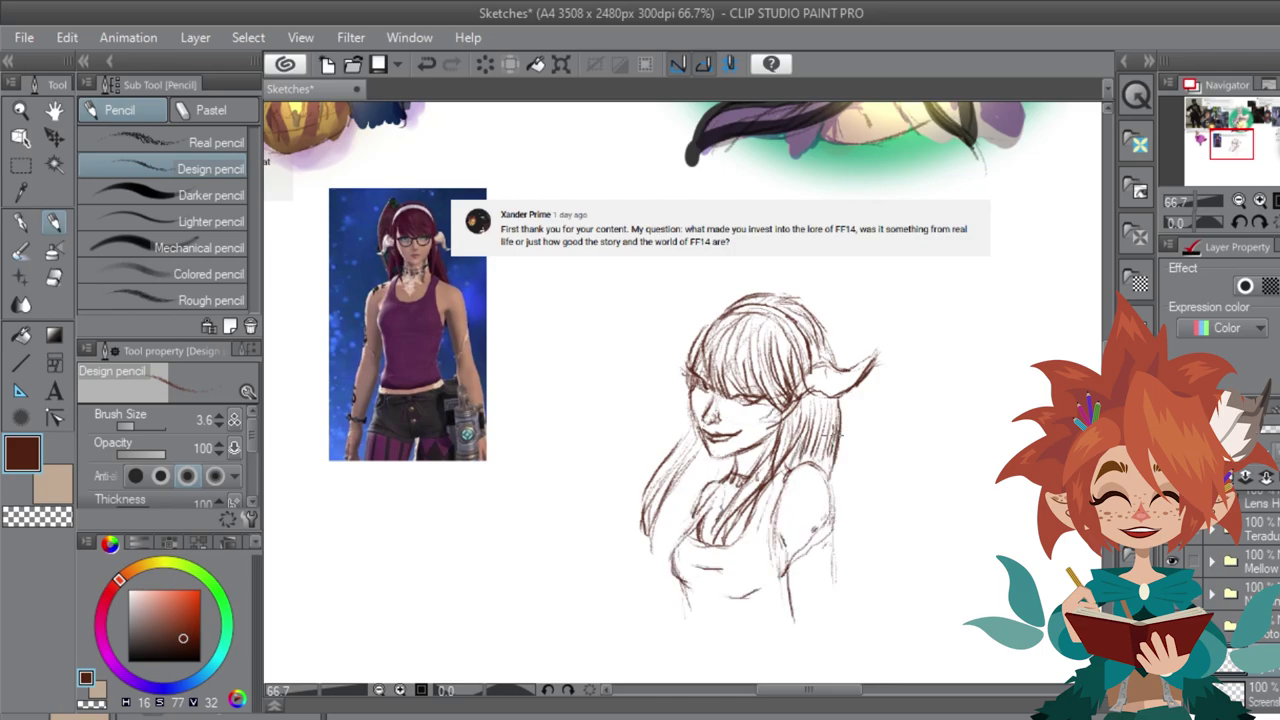
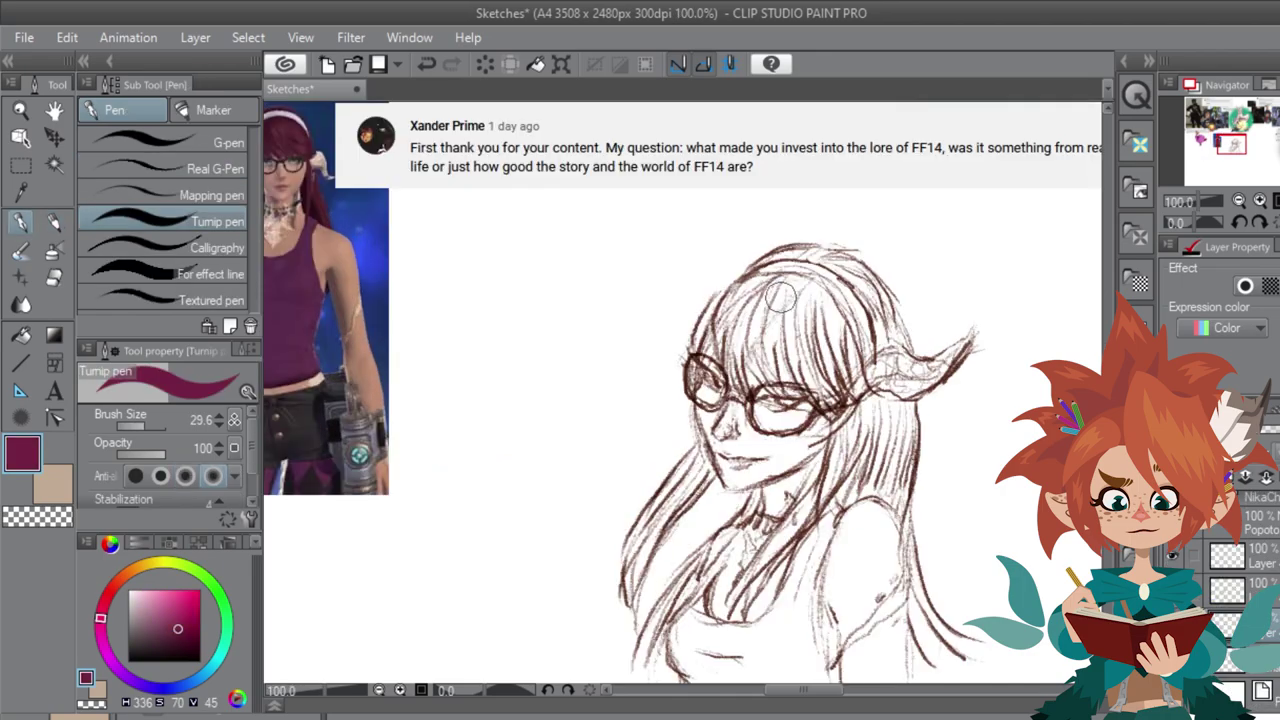
Step: Colour the horned woman's fringe and long hair strands dark magenta (H 336, S 70, V 45) using the Turnip pen at size 29.6
mouse_move(785, 290)
mouse_down()
mouse_move(727, 314)
mouse_move(731, 395)
mouse_move(733, 314)
mouse_move(743, 400)
mouse_move(743, 321)
mouse_move(776, 395)
mouse_move(760, 310)
mouse_move(776, 378)
mouse_move(810, 400)
mouse_up()
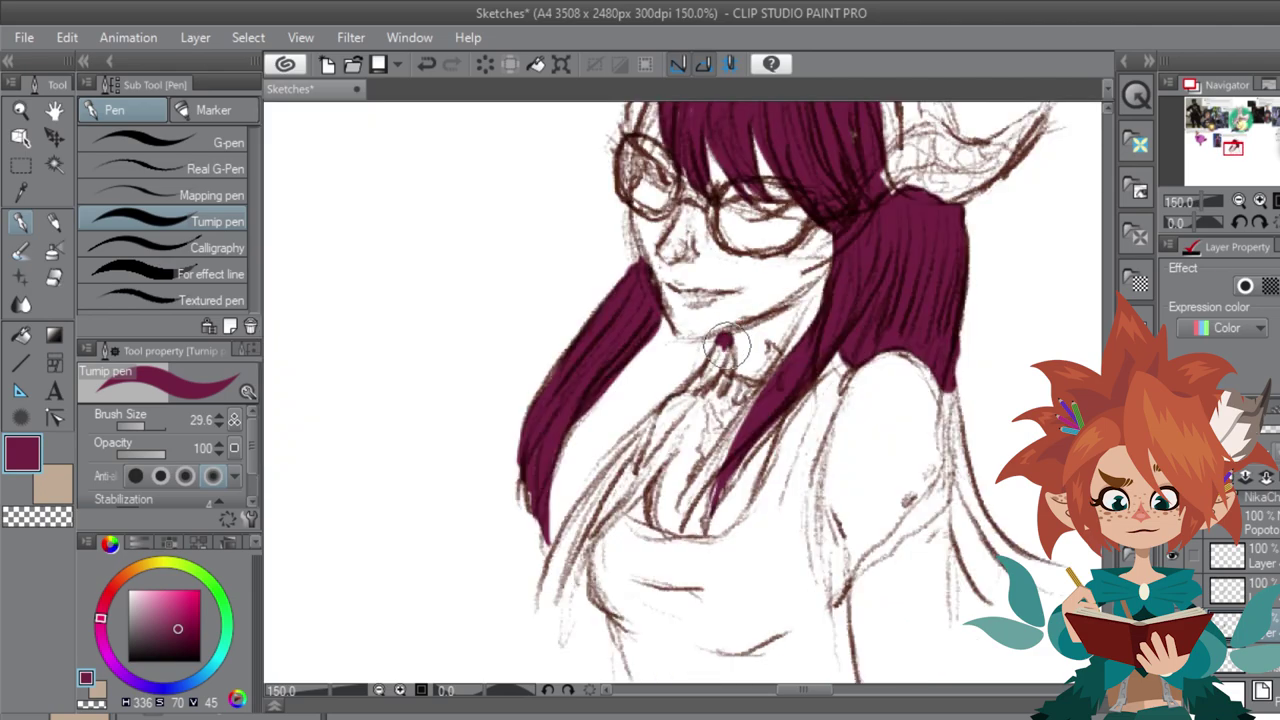
mouse_move(725, 340)
mouse_down()
mouse_move(695, 380)
mouse_move(729, 334)
mouse_move(652, 412)
mouse_move(565, 582)
mouse_move(621, 459)
mouse_move(555, 570)
mouse_move(657, 408)
mouse_move(618, 532)
mouse_move(567, 551)
mouse_move(565, 580)
mouse_move(594, 600)
mouse_up()
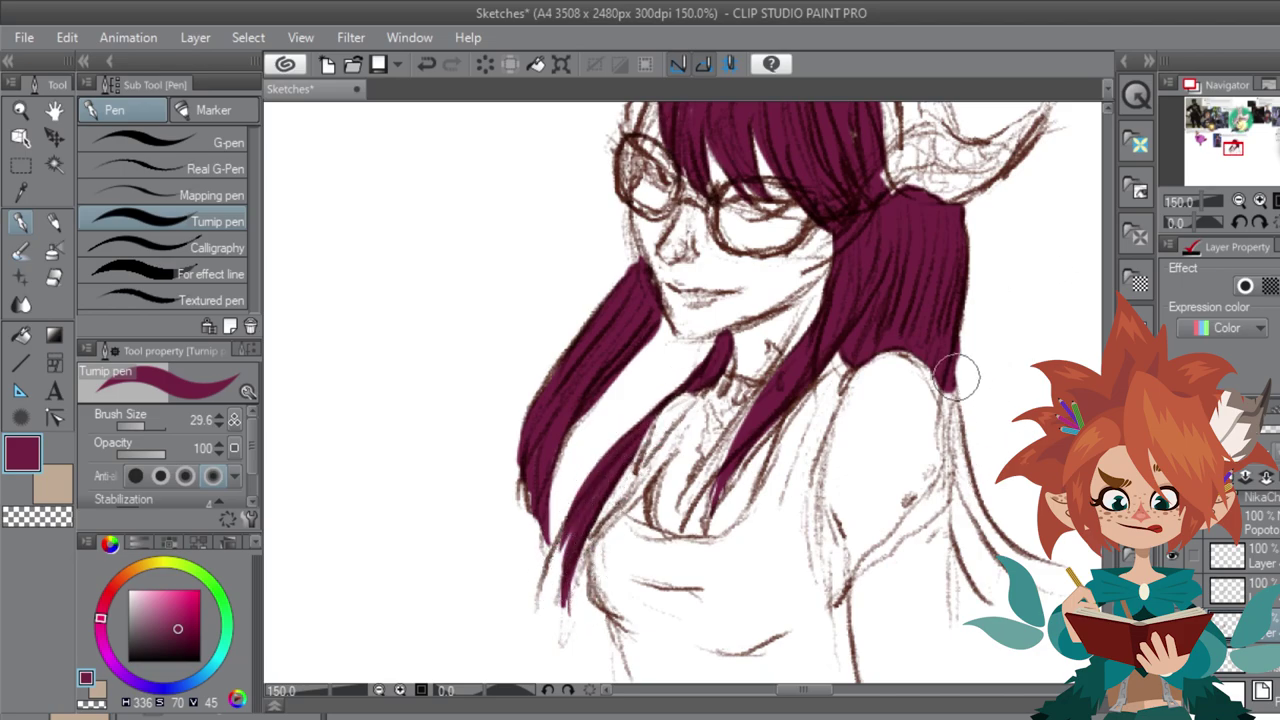
drag(957, 380, 978, 612)
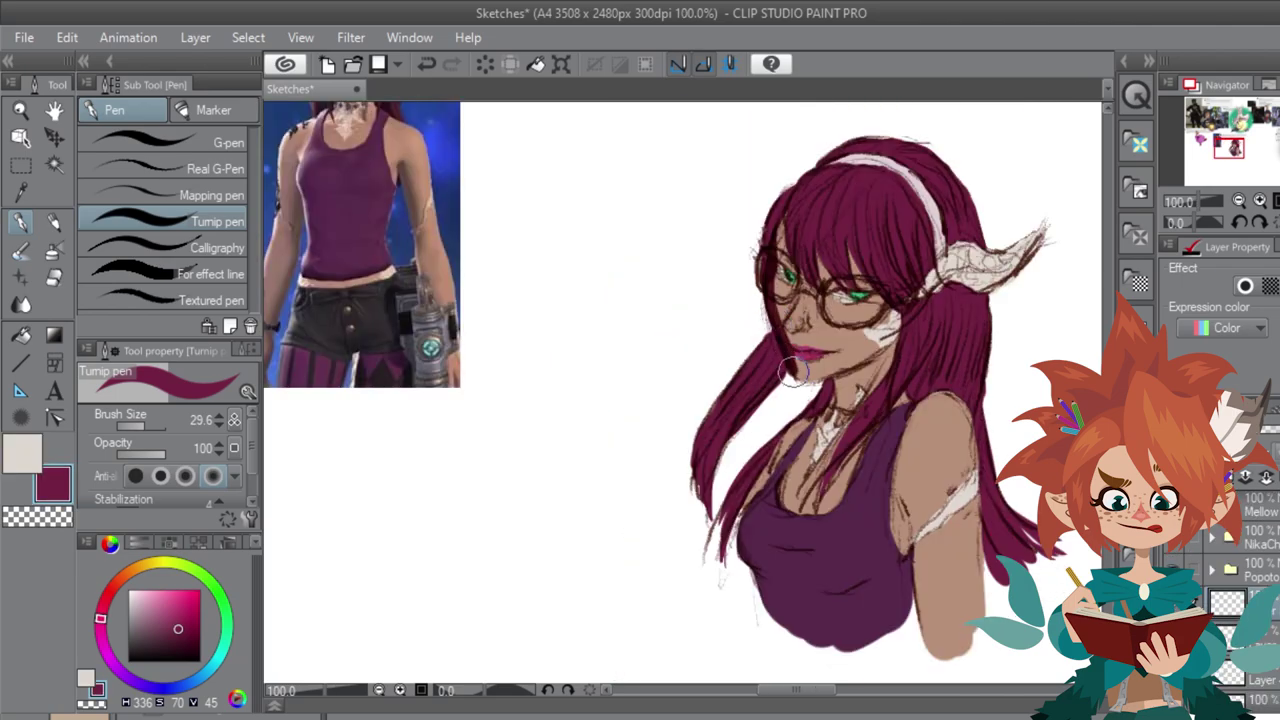
Step: Shade the horned woman's face, hair and upper arm with the Turnip pen, and blend the arm's shadow with Transparent watercolor
mouse_move(795, 370)
mouse_down()
mouse_move(781, 325)
mouse_move(800, 334)
mouse_move(857, 291)
mouse_move(903, 308)
mouse_move(857, 214)
mouse_move(905, 250)
mouse_move(921, 288)
mouse_move(924, 232)
mouse_move(905, 190)
mouse_move(835, 172)
mouse_move(820, 202)
mouse_move(878, 176)
mouse_up()
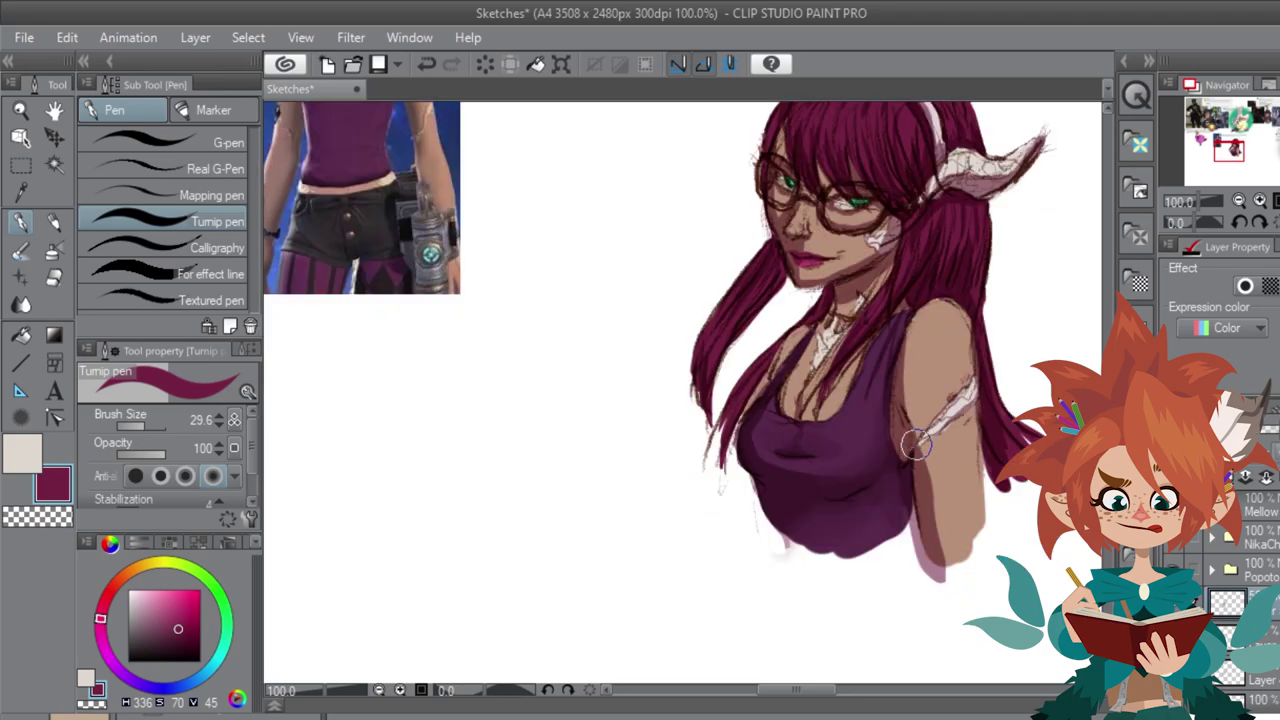
mouse_move(938, 299)
mouse_down()
mouse_move(908, 328)
mouse_move(919, 324)
mouse_move(901, 396)
mouse_move(909, 446)
mouse_up()
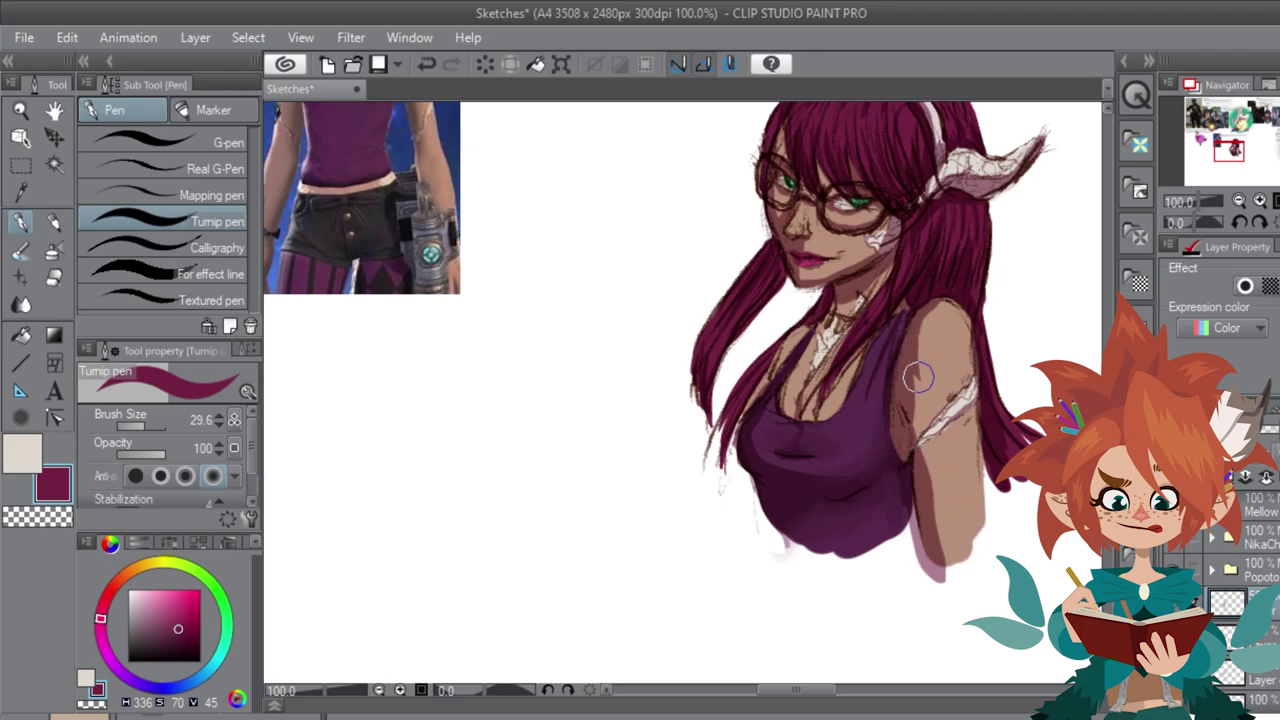
key(b)
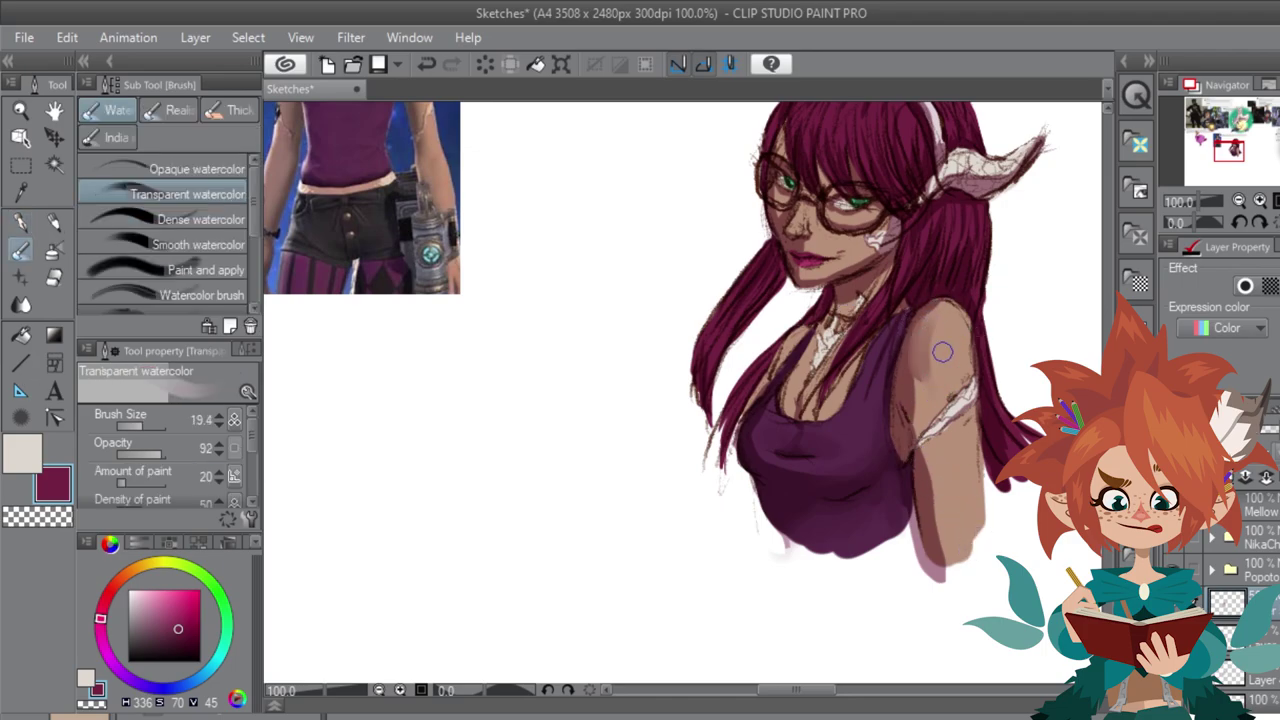
drag(926, 384, 946, 548)
Step: Add golden (H 40, S 49, V 83) highlights to the horned woman's fringe and face using the Turnip pen at size 29.6
scroll(822, 271, up, 3)
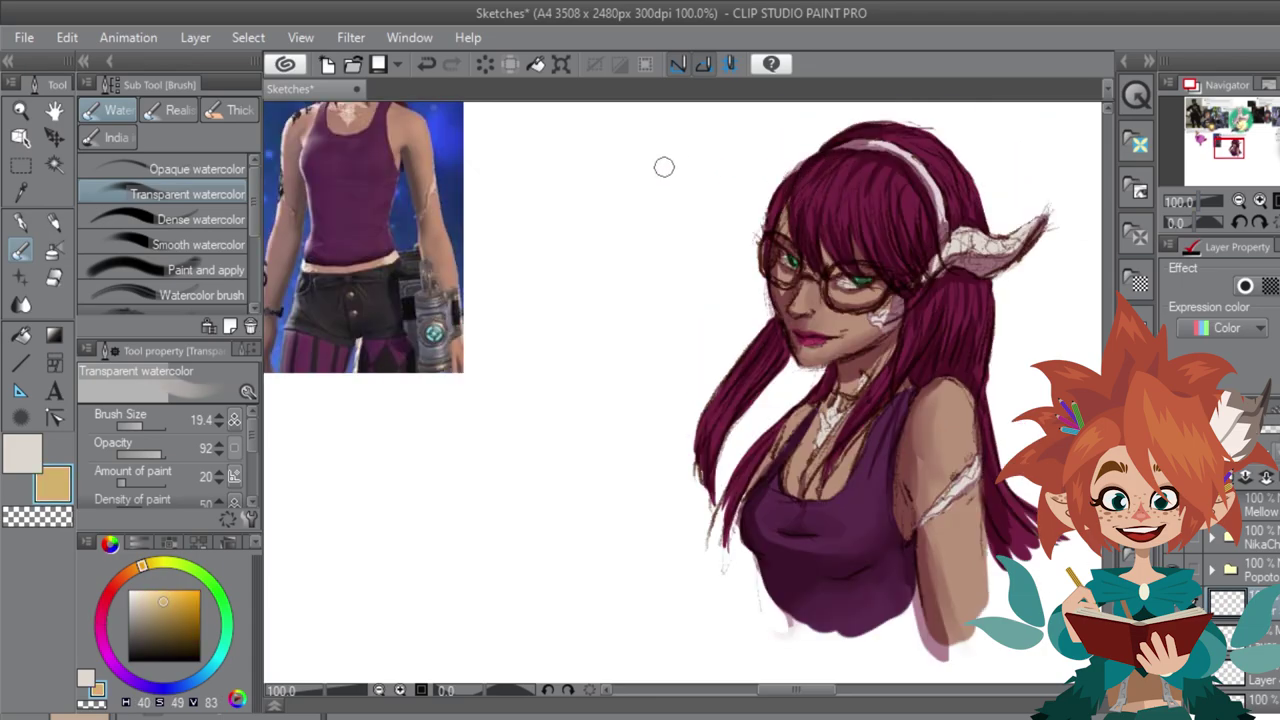
key(p)
mouse_move(836, 212)
mouse_down()
mouse_move(833, 225)
mouse_move(883, 238)
mouse_move(902, 228)
mouse_move(838, 212)
mouse_move(810, 235)
mouse_up()
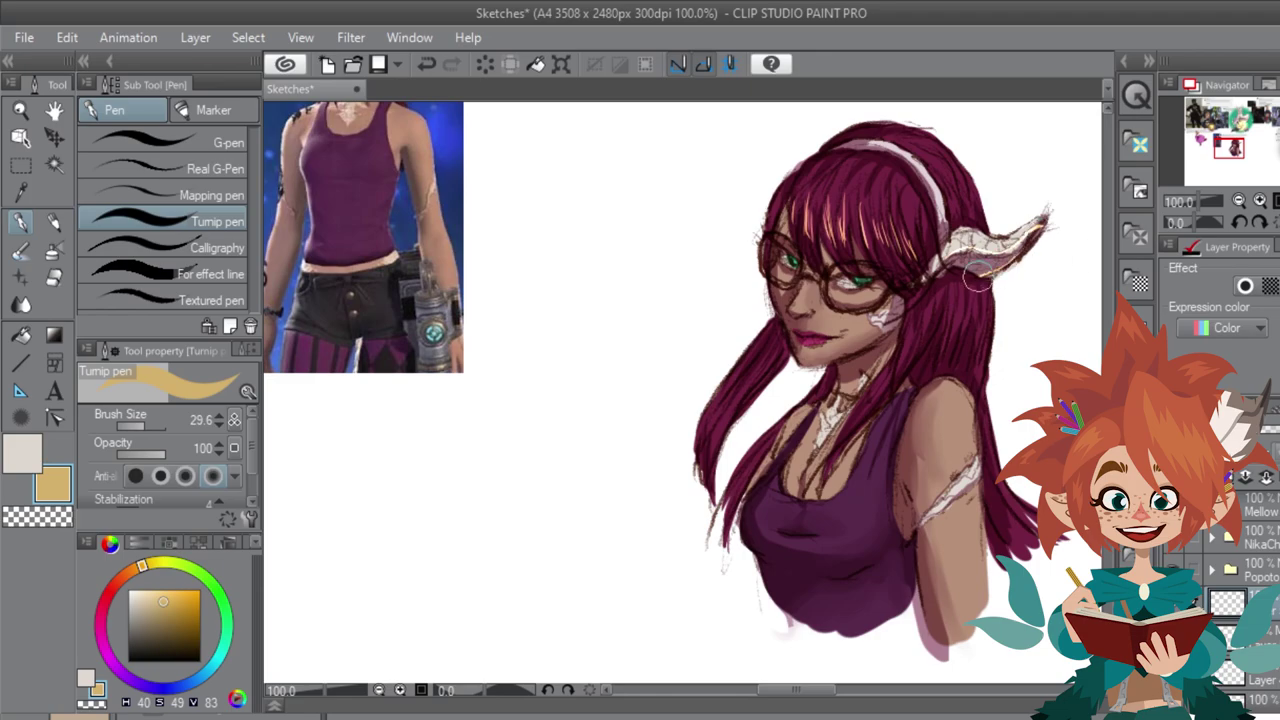
drag(777, 306, 800, 357)
drag(793, 308, 799, 309)
key(ctrl+z)
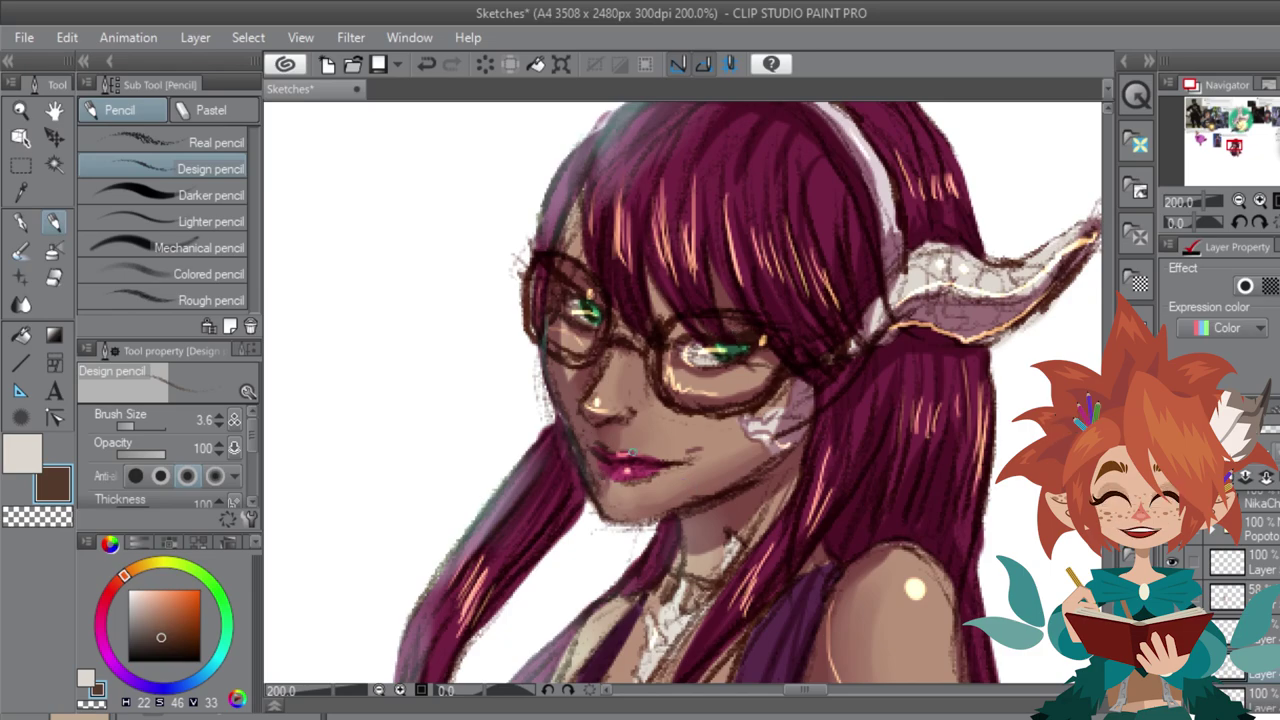
Step: Touch up the horned woman's long front hair strand where it overlaps her reference picture
scroll(632, 452, down, 5)
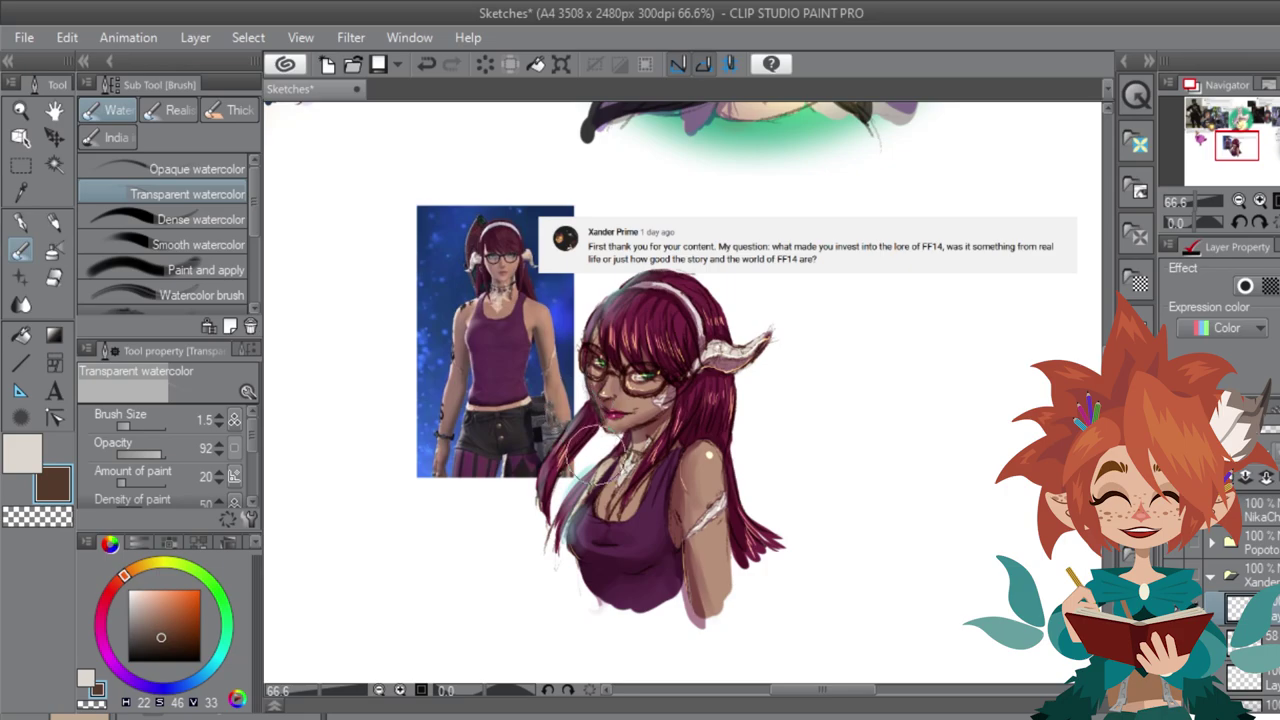
mouse_move(598, 456)
mouse_down()
mouse_move(554, 500)
mouse_move(548, 545)
mouse_up()
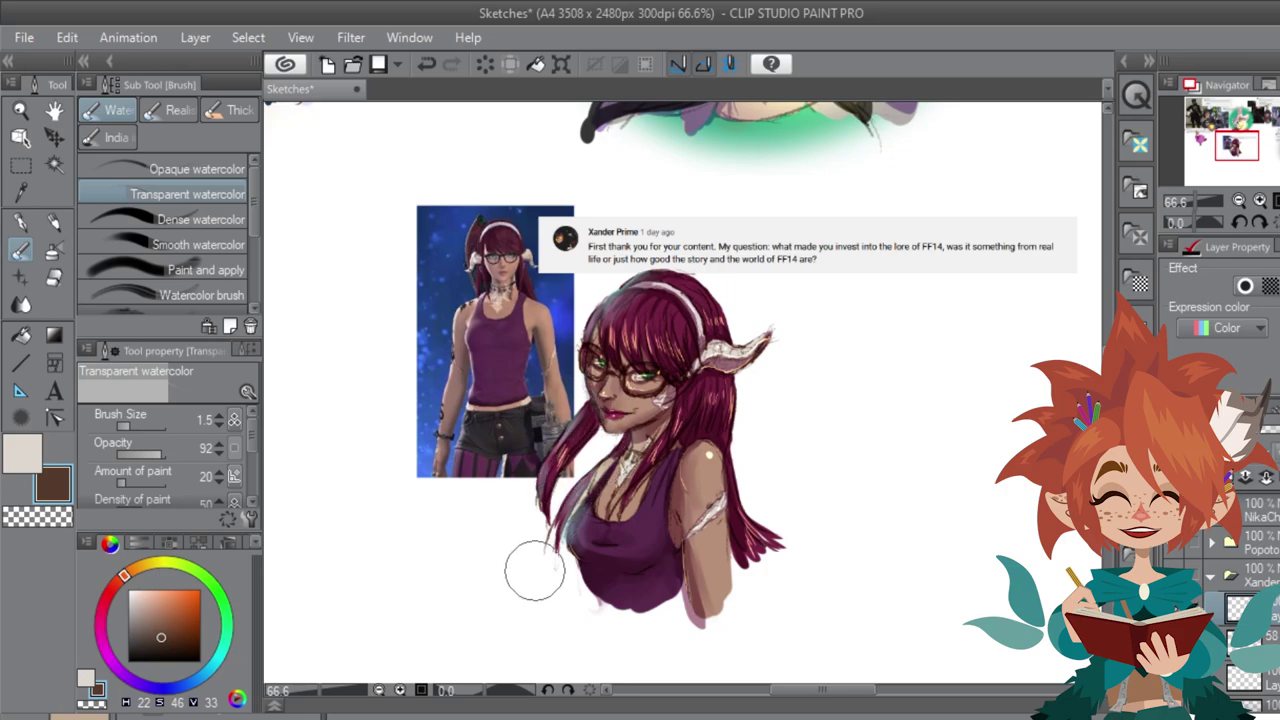
drag(602, 457, 534, 556)
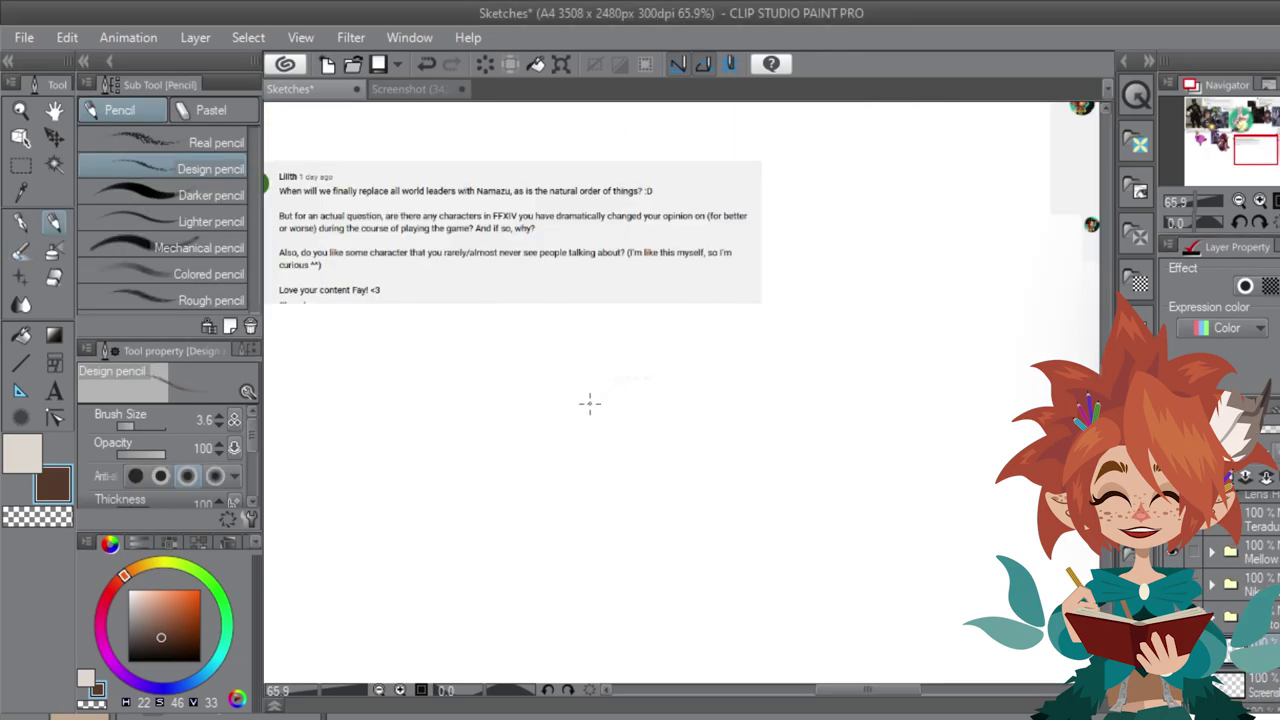
Step: Sketch Seigetsu's round head, neck and shoulder below the Namazu comment with a dark brown (H 22, S 46, V 33) Design pencil at size 3.6
mouse_move(590, 403)
mouse_down()
mouse_move(583, 417)
mouse_move(684, 415)
mouse_up()
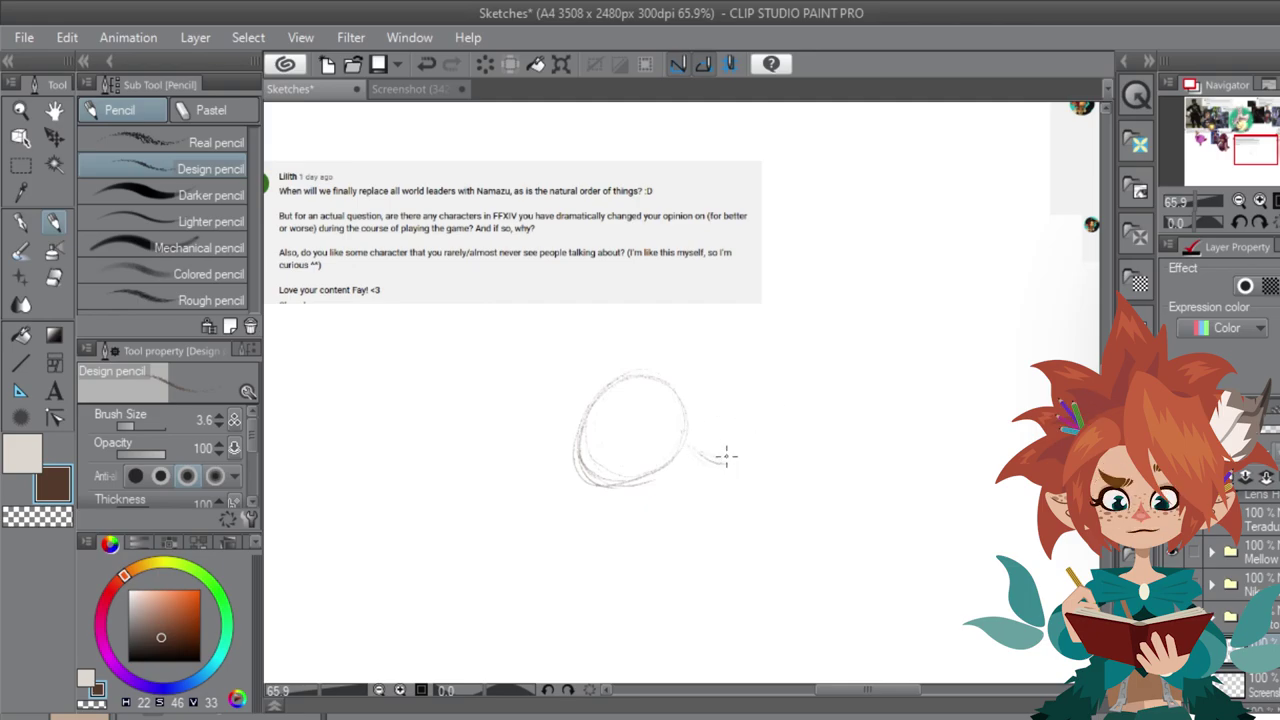
drag(690, 425, 745, 475)
drag(590, 482, 640, 480)
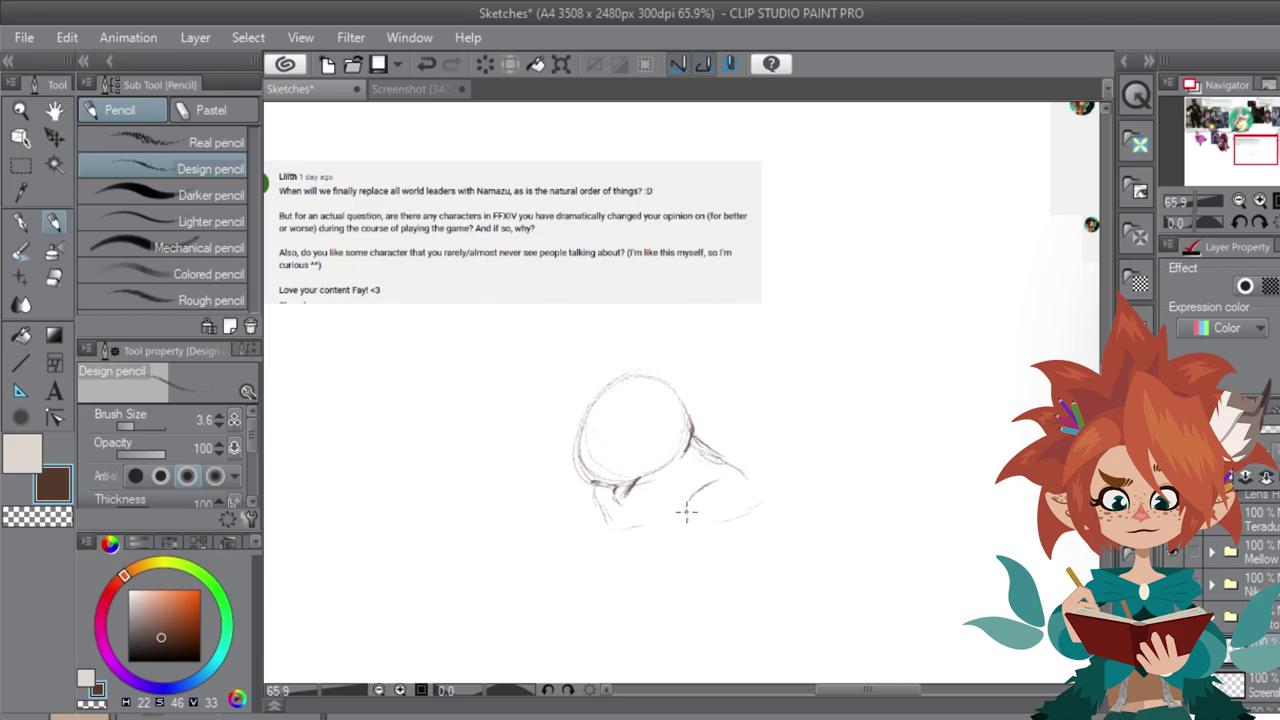
mouse_move(697, 486)
mouse_down()
mouse_move(695, 427)
mouse_move(703, 489)
mouse_move(742, 465)
mouse_move(720, 439)
mouse_move(708, 475)
mouse_move(747, 450)
mouse_move(714, 477)
mouse_move(770, 466)
mouse_up()
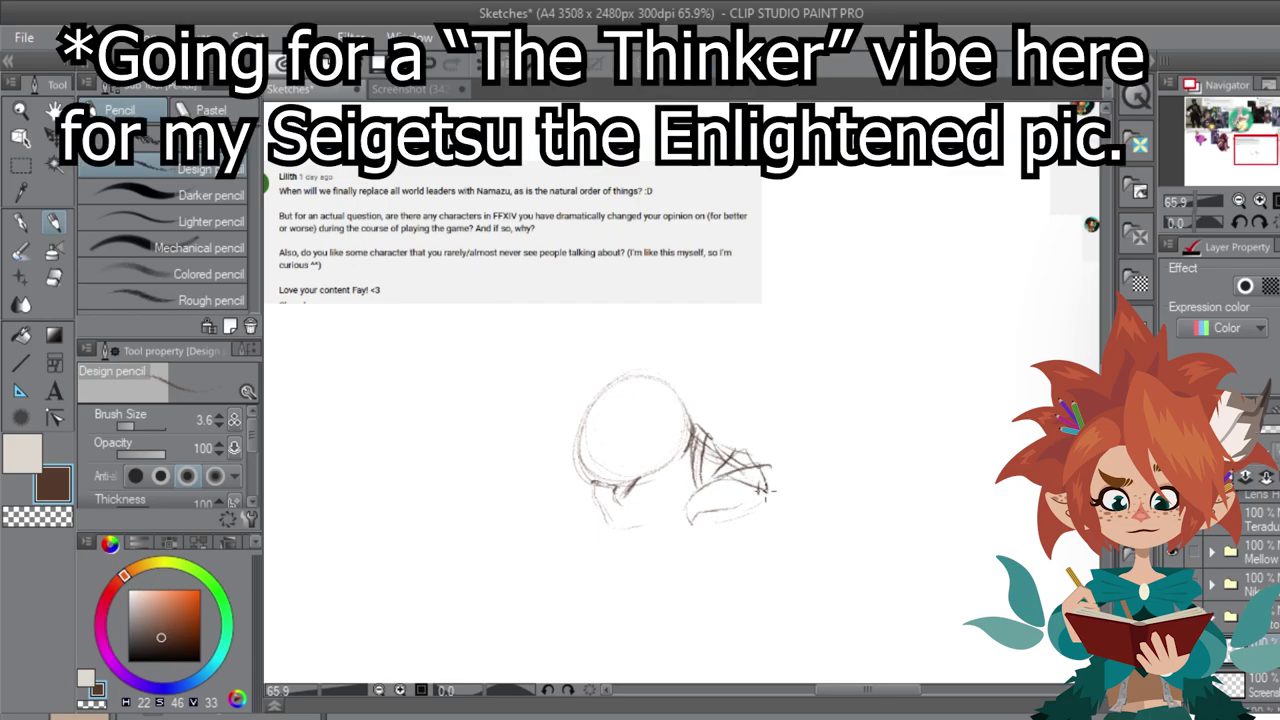
Step: Sketch the raised hand and forearm supporting Seigetsu's chin in a "The Thinker" pose
mouse_move(601, 494)
mouse_down()
mouse_move(606, 530)
mouse_move(628, 488)
mouse_up()
mouse_move(631, 546)
mouse_down()
mouse_move(649, 474)
mouse_move(637, 563)
mouse_up()
drag(653, 476, 633, 588)
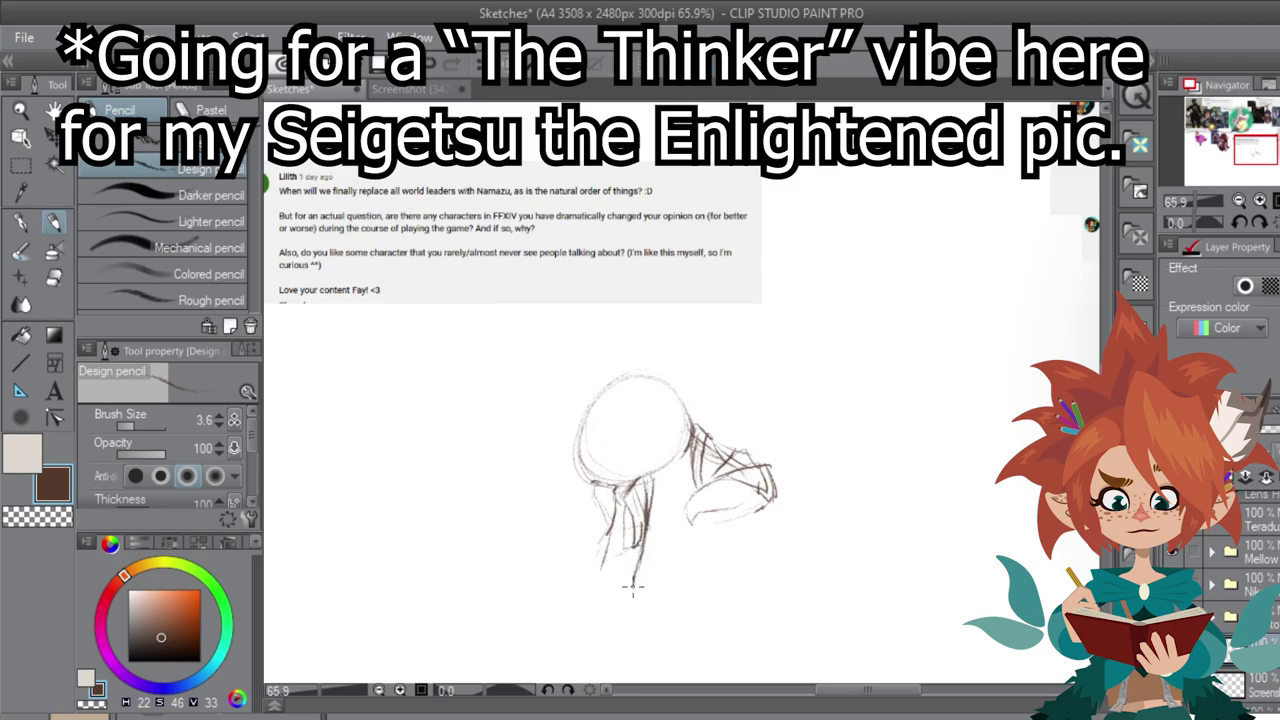
Step: Sketch the round bell under Seigetsu's chin, and define his face, whisker and twisted headband
mouse_move(673, 474)
mouse_down()
mouse_move(642, 502)
mouse_move(674, 476)
mouse_up()
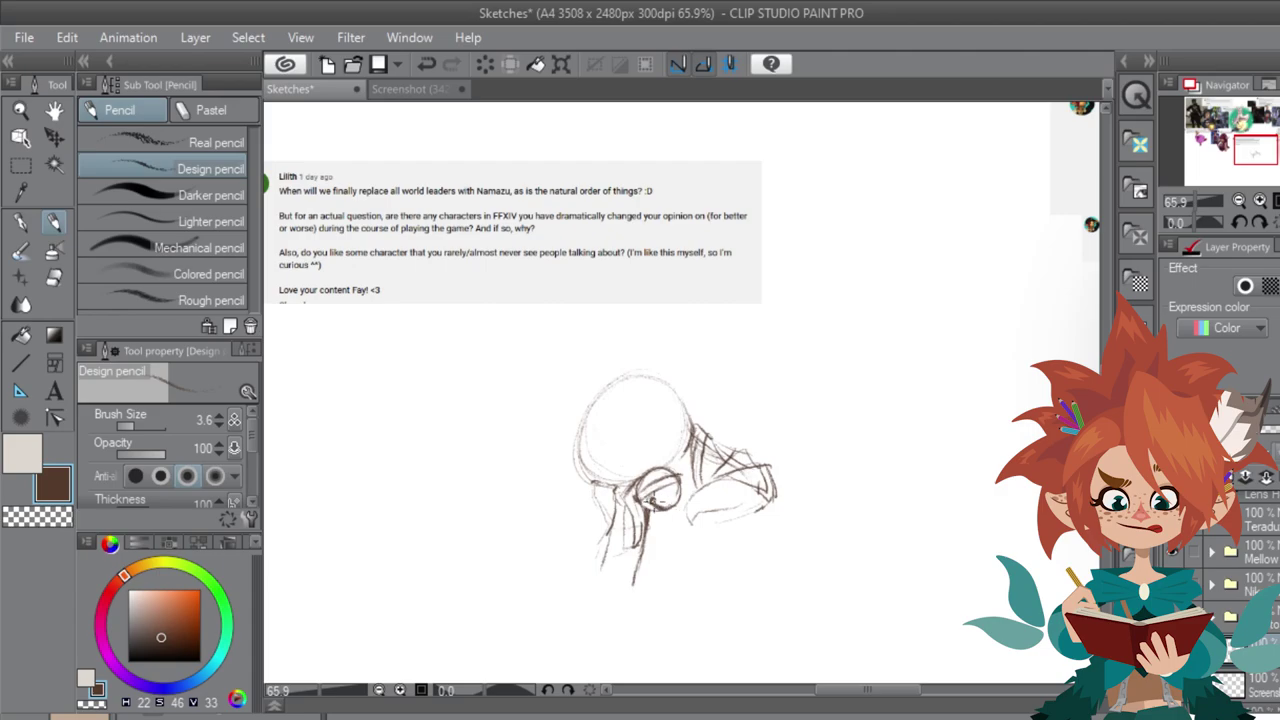
drag(642, 505, 662, 490)
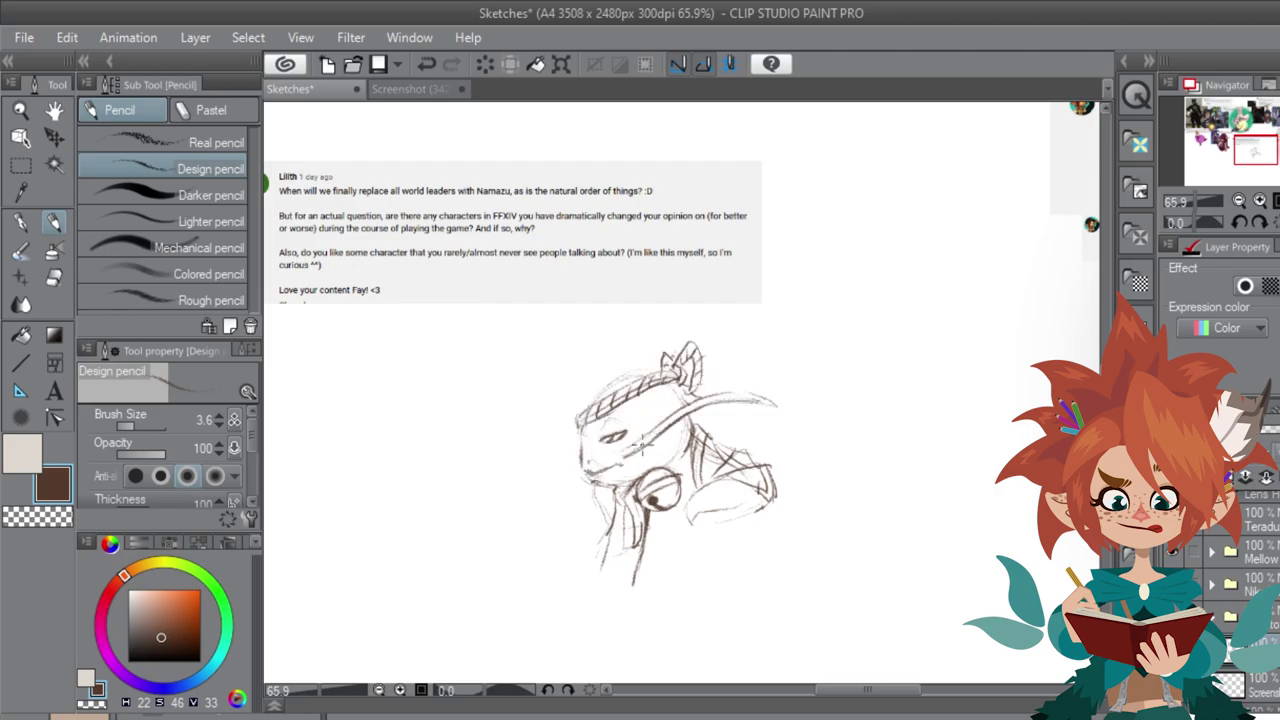
drag(582, 406, 653, 360)
drag(694, 462, 698, 487)
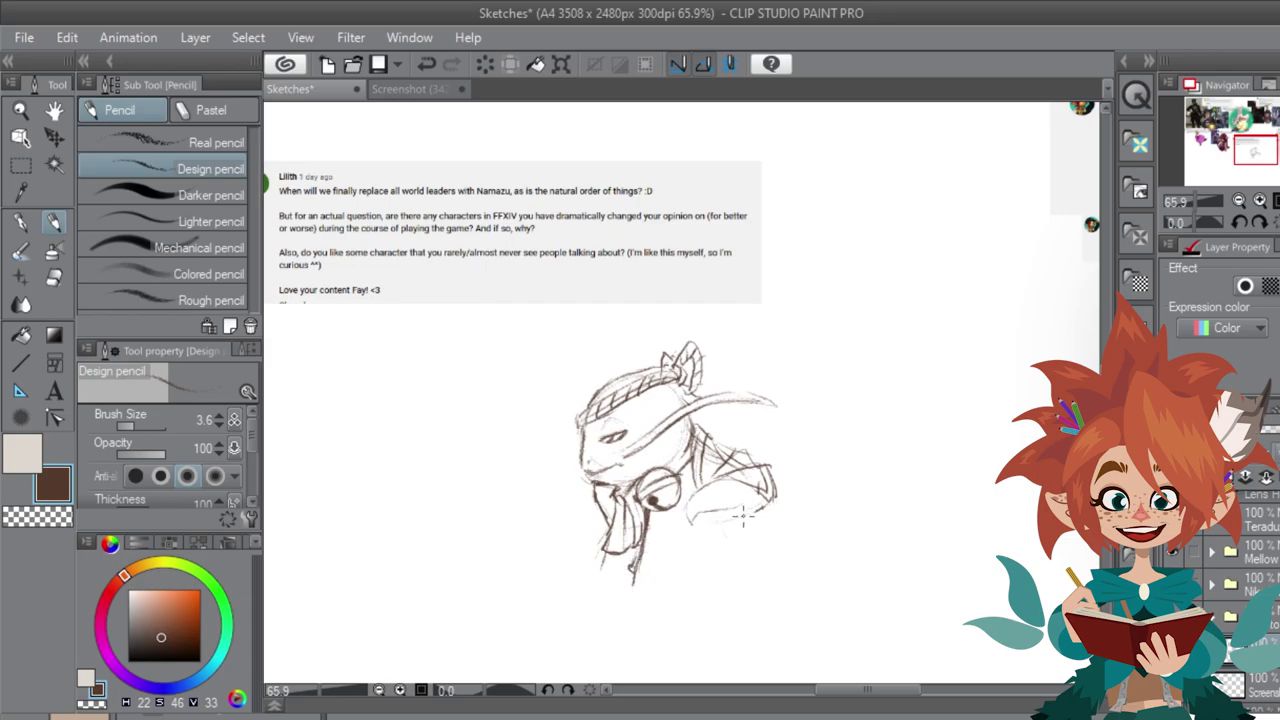
Step: Sketch Seigetsu's back, bent elbow and lower arm resting beneath the propped hand
mouse_move(743, 515)
mouse_down()
mouse_move(700, 513)
mouse_move(704, 527)
mouse_move(773, 512)
mouse_move(770, 546)
mouse_move(710, 554)
mouse_move(722, 582)
mouse_up()
drag(748, 518, 748, 573)
drag(651, 530, 660, 564)
drag(632, 568, 615, 570)
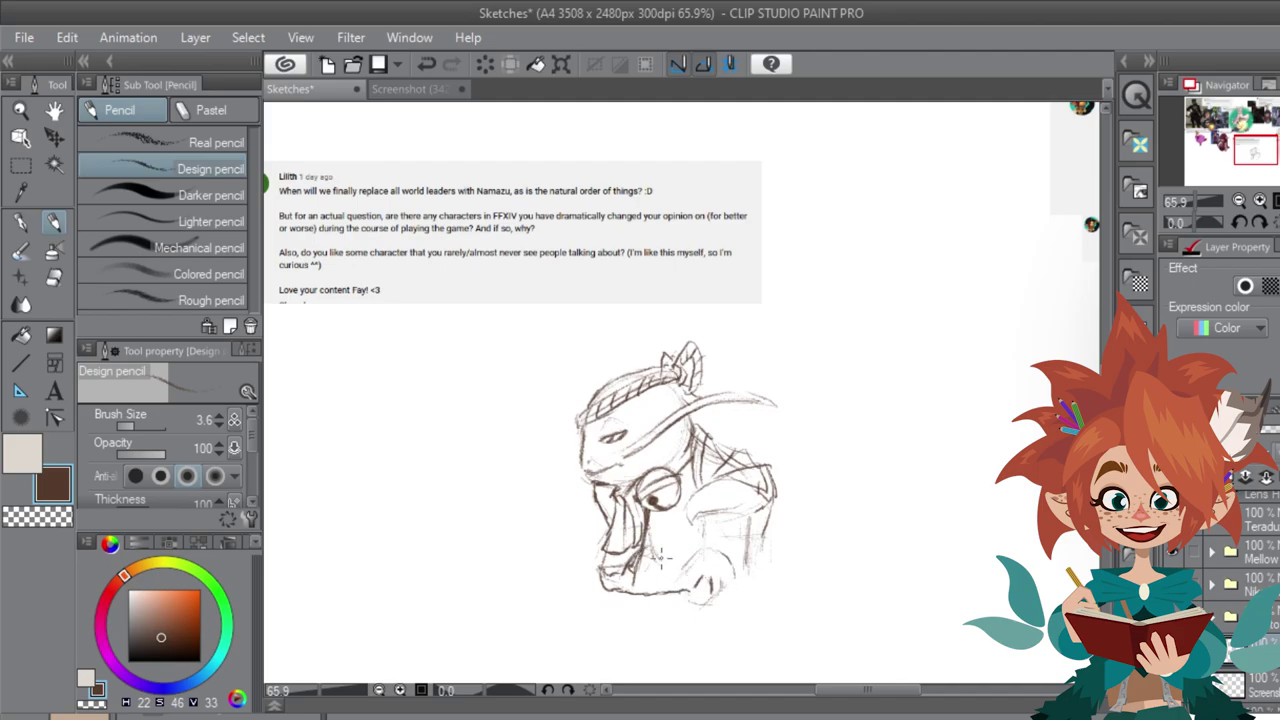
mouse_move(641, 573)
mouse_down()
mouse_move(643, 557)
mouse_move(662, 558)
mouse_up()
mouse_move(692, 593)
mouse_down()
mouse_move(716, 596)
mouse_move(740, 575)
mouse_up()
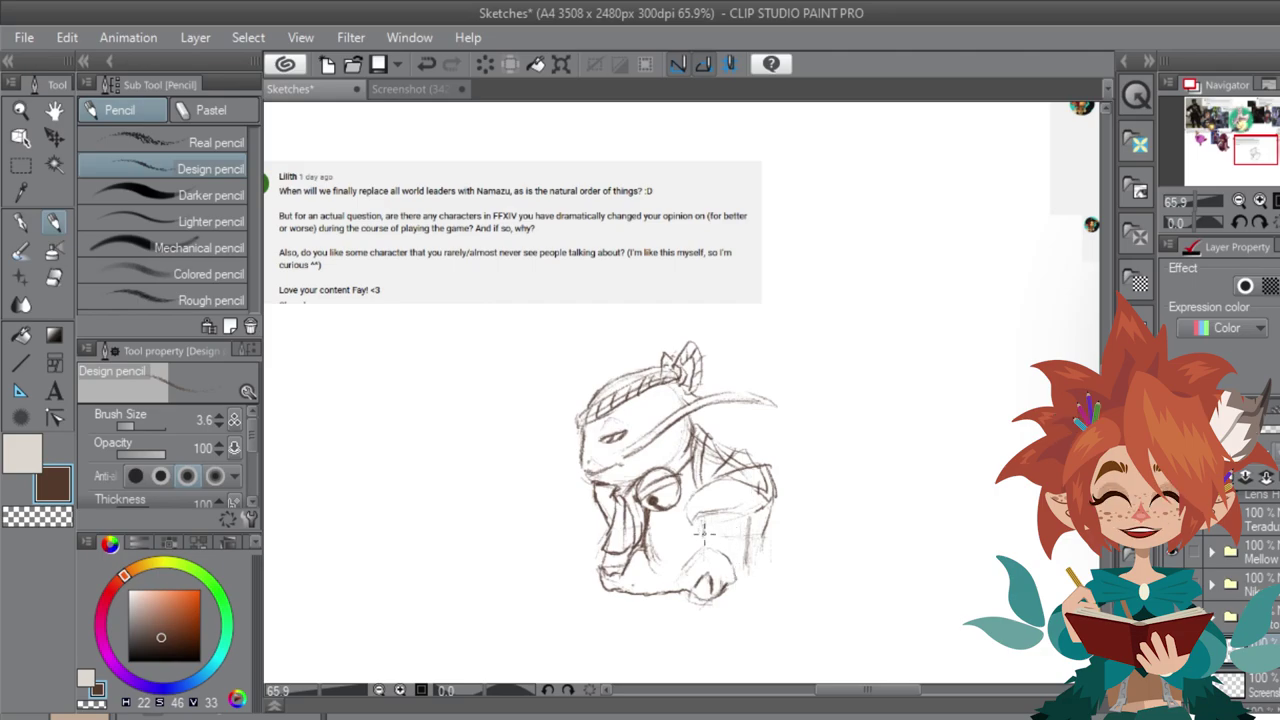
Step: Sketch Seigetsu's sleeve cuff, the hand at his hip and the vertical cane hanging beneath the bent arm with the Design pencil
mouse_move(731, 490)
mouse_down()
mouse_move(696, 482)
mouse_move(738, 484)
mouse_up()
mouse_move(686, 516)
mouse_down()
mouse_move(727, 516)
mouse_move(736, 529)
mouse_move(747, 501)
mouse_move(728, 546)
mouse_up()
drag(756, 504, 754, 556)
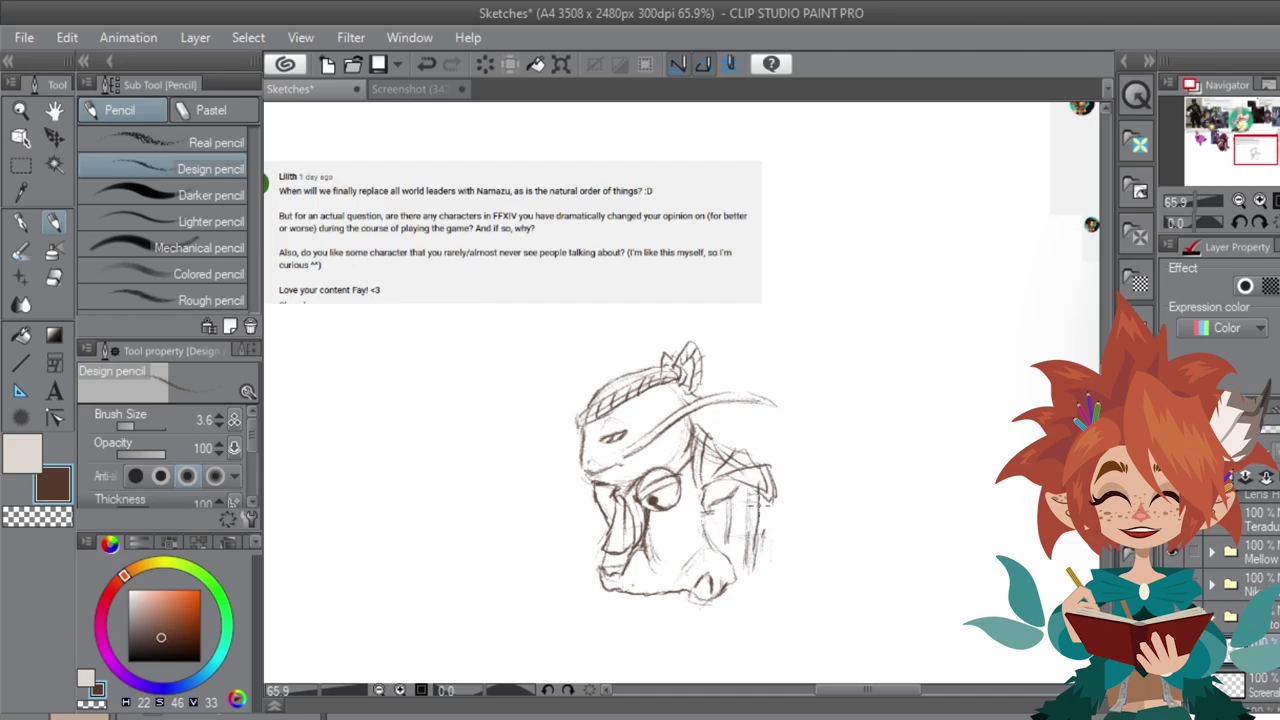
mouse_move(738, 490)
mouse_down()
mouse_move(734, 550)
mouse_move(770, 500)
mouse_up()
mouse_move(713, 540)
mouse_down()
mouse_move(718, 516)
mouse_move(730, 552)
mouse_move(740, 548)
mouse_up()
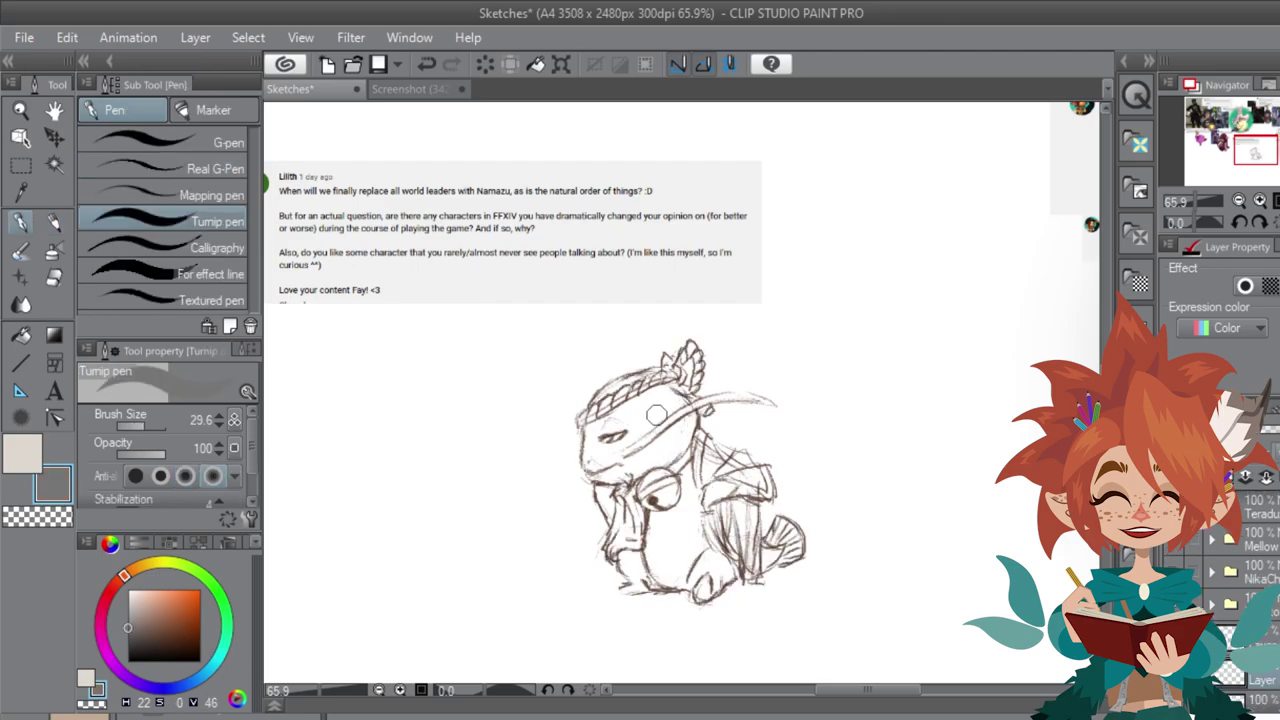
Step: Color Seigetsu's body grey and his headband off-white with the Turnip pen, and blend light grey (H 25, S 0, V 79) onto his muzzle and belly
mouse_move(650, 410)
mouse_down()
mouse_move(607, 397)
mouse_move(595, 451)
mouse_move(593, 423)
mouse_move(596, 467)
mouse_move(633, 461)
mouse_move(627, 479)
mouse_move(602, 485)
mouse_move(607, 523)
mouse_move(668, 420)
mouse_move(644, 440)
mouse_move(631, 473)
mouse_move(686, 424)
mouse_move(676, 410)
mouse_move(640, 436)
mouse_up()
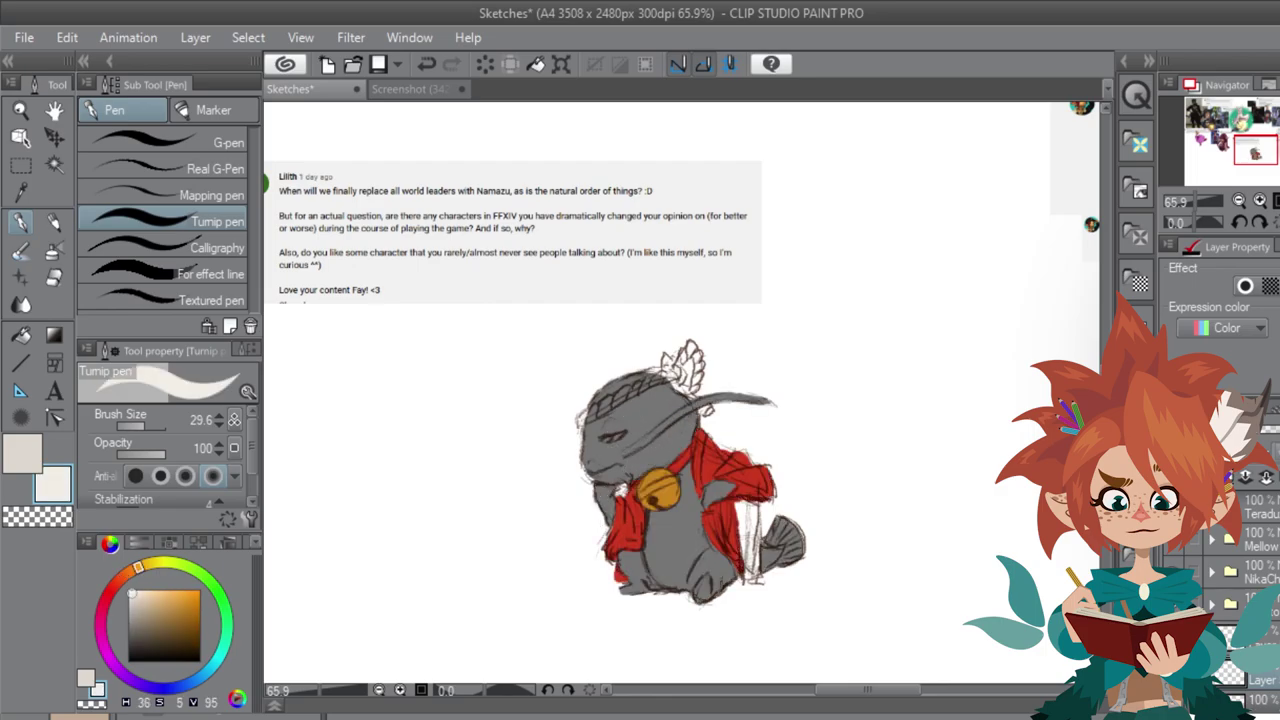
mouse_move(578, 424)
mouse_down()
mouse_move(668, 372)
mouse_move(582, 416)
mouse_move(645, 402)
mouse_move(630, 403)
mouse_move(627, 383)
mouse_move(692, 351)
mouse_move(687, 393)
mouse_up()
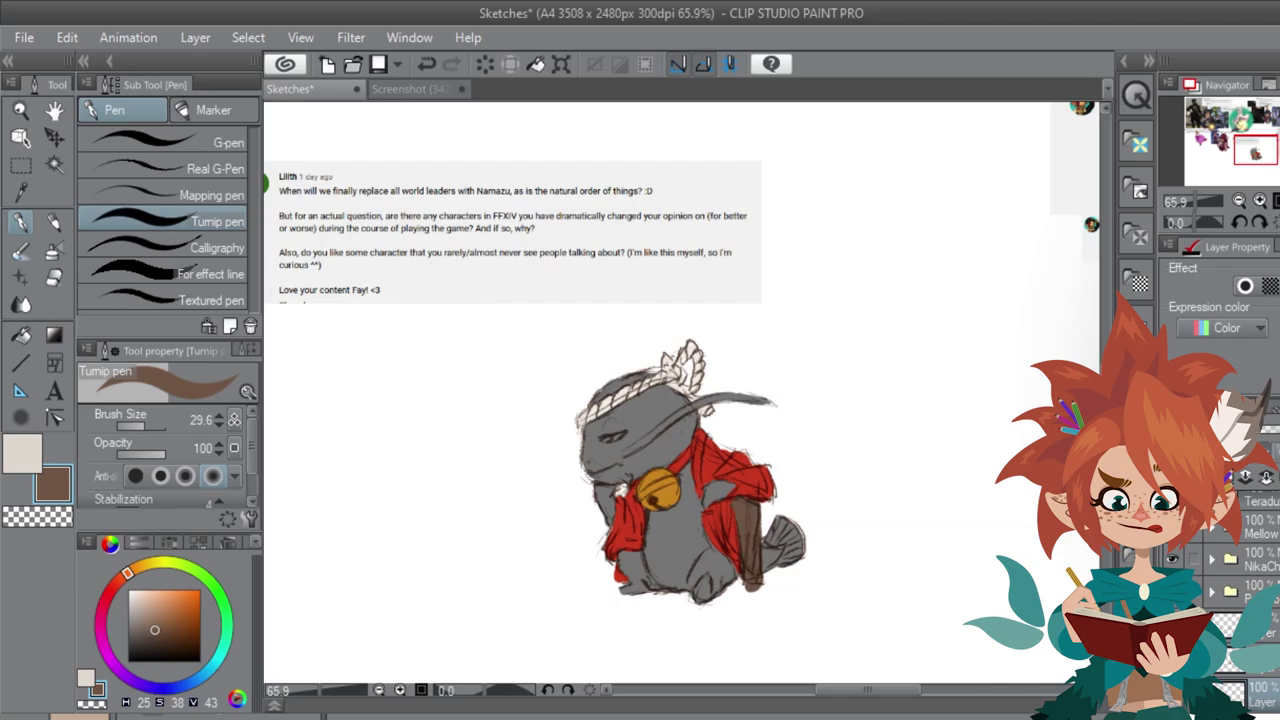
drag(140, 616, 128, 604)
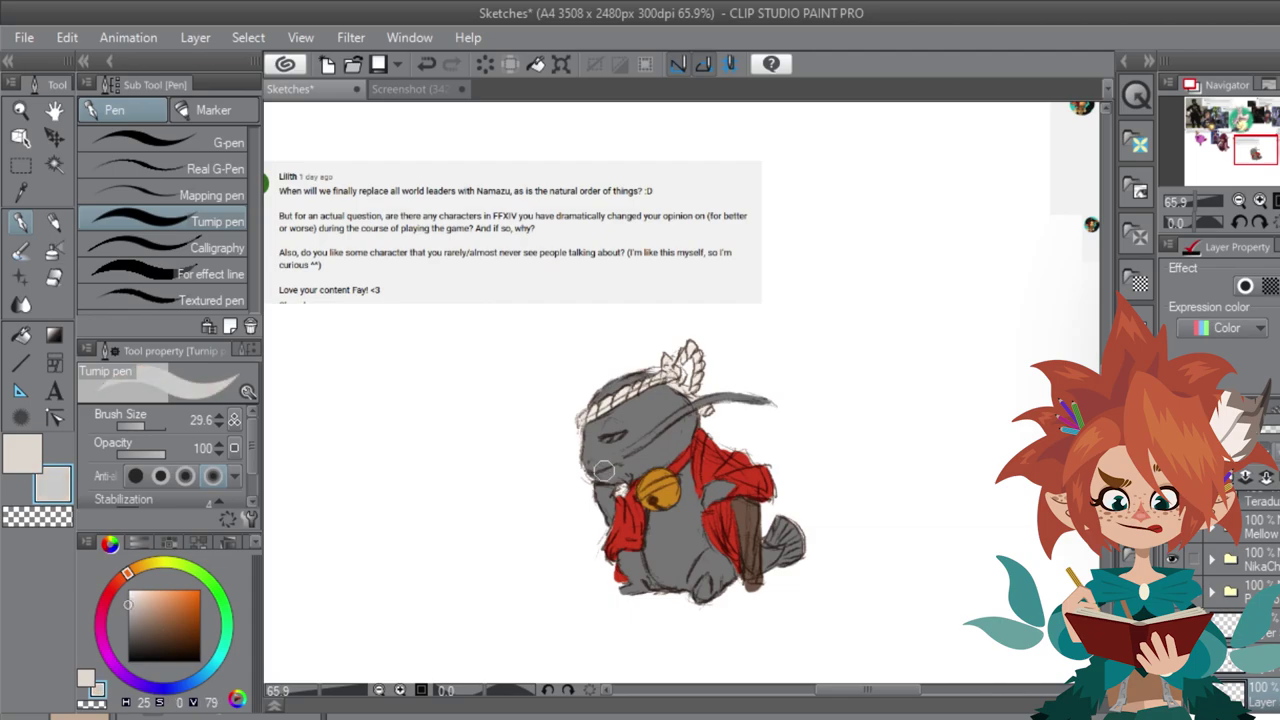
drag(604, 471, 619, 465)
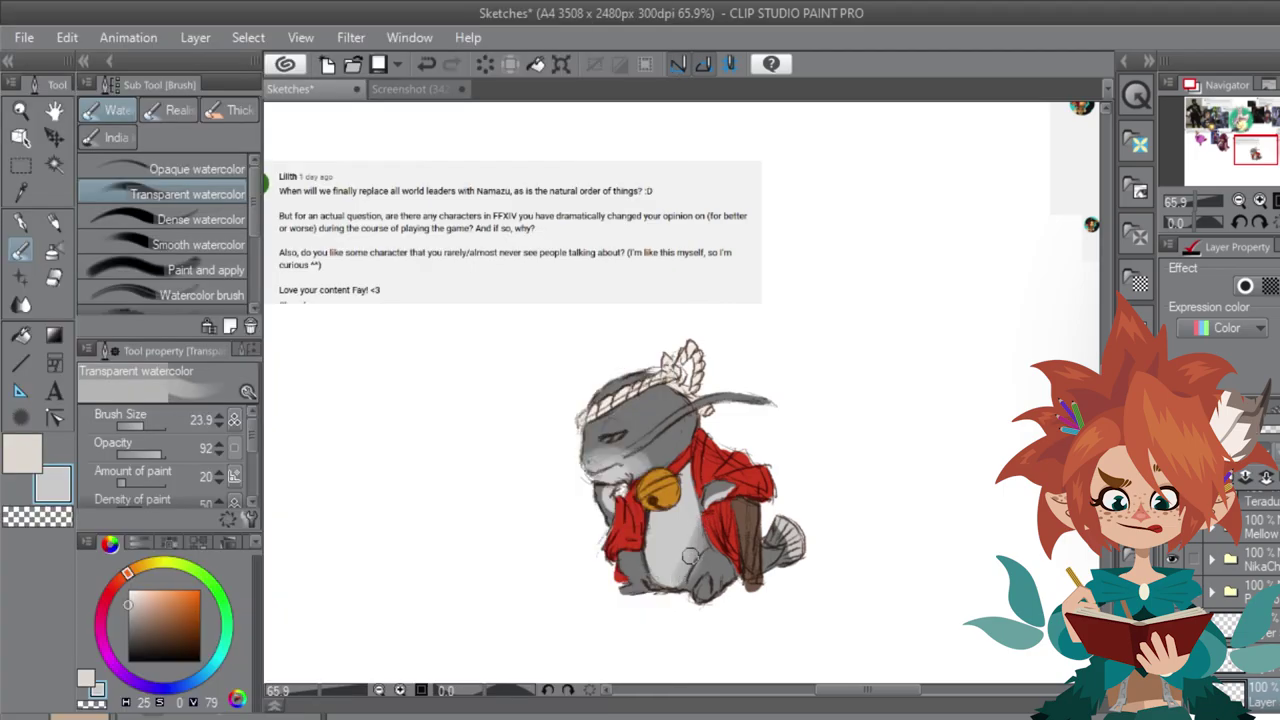
drag(701, 548, 698, 560)
Step: Shade Seigetsu's head, body and robe with blue (H 218, S 76, V 51) using the Turnip pen, and soften it with Transparent watercolor
key(p)
mouse_move(614, 404)
mouse_down()
mouse_move(644, 391)
mouse_move(638, 381)
mouse_move(673, 390)
mouse_move(582, 422)
mouse_move(603, 436)
mouse_move(608, 416)
mouse_move(627, 425)
mouse_move(607, 414)
mouse_move(673, 382)
mouse_move(686, 428)
mouse_move(690, 415)
mouse_move(663, 467)
mouse_up()
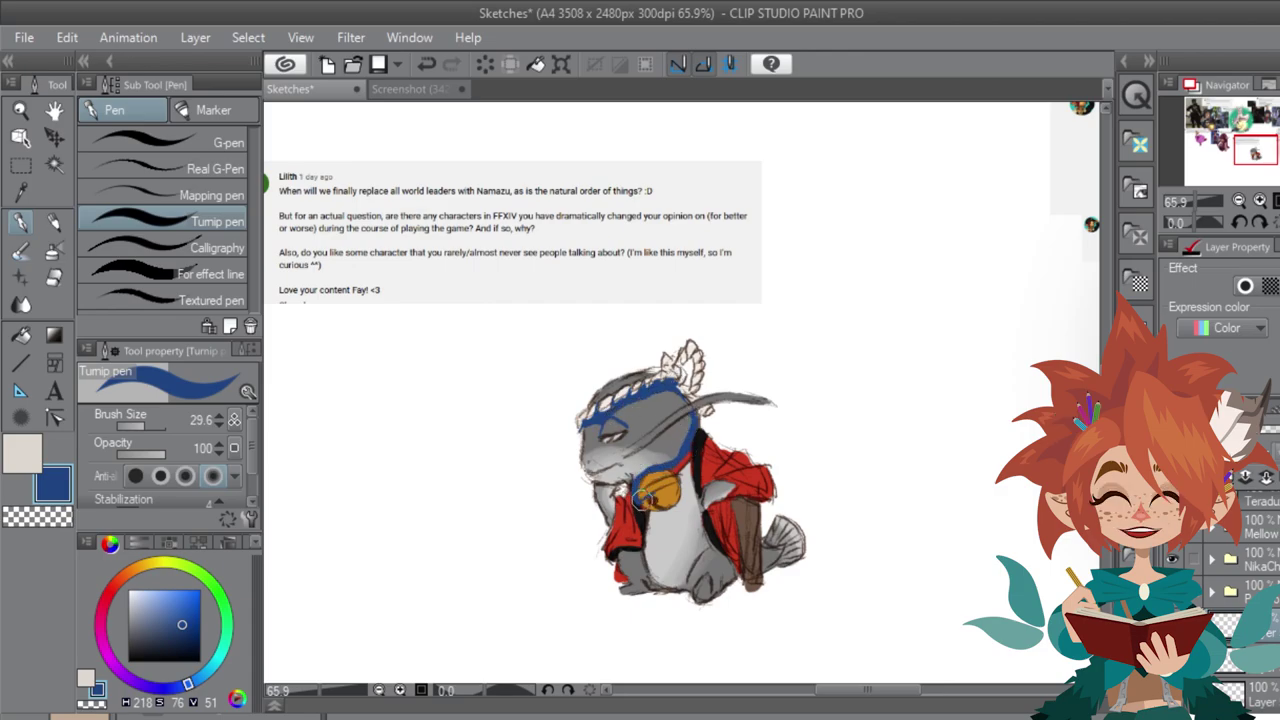
mouse_move(638, 486)
mouse_down()
mouse_move(652, 505)
mouse_move(685, 478)
mouse_move(667, 510)
mouse_move(640, 505)
mouse_move(684, 506)
mouse_move(693, 463)
mouse_move(652, 552)
mouse_move(680, 590)
mouse_move(643, 576)
mouse_move(638, 591)
mouse_up()
key(b)
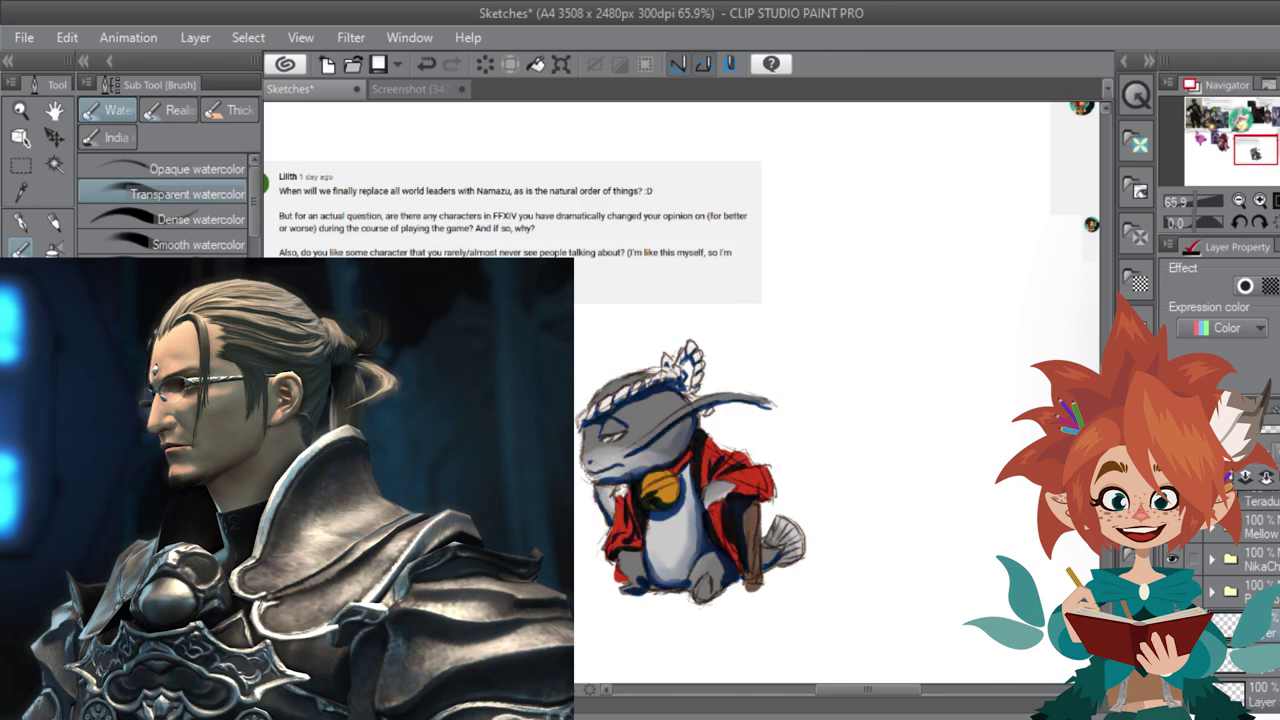
key(ctrl+z)
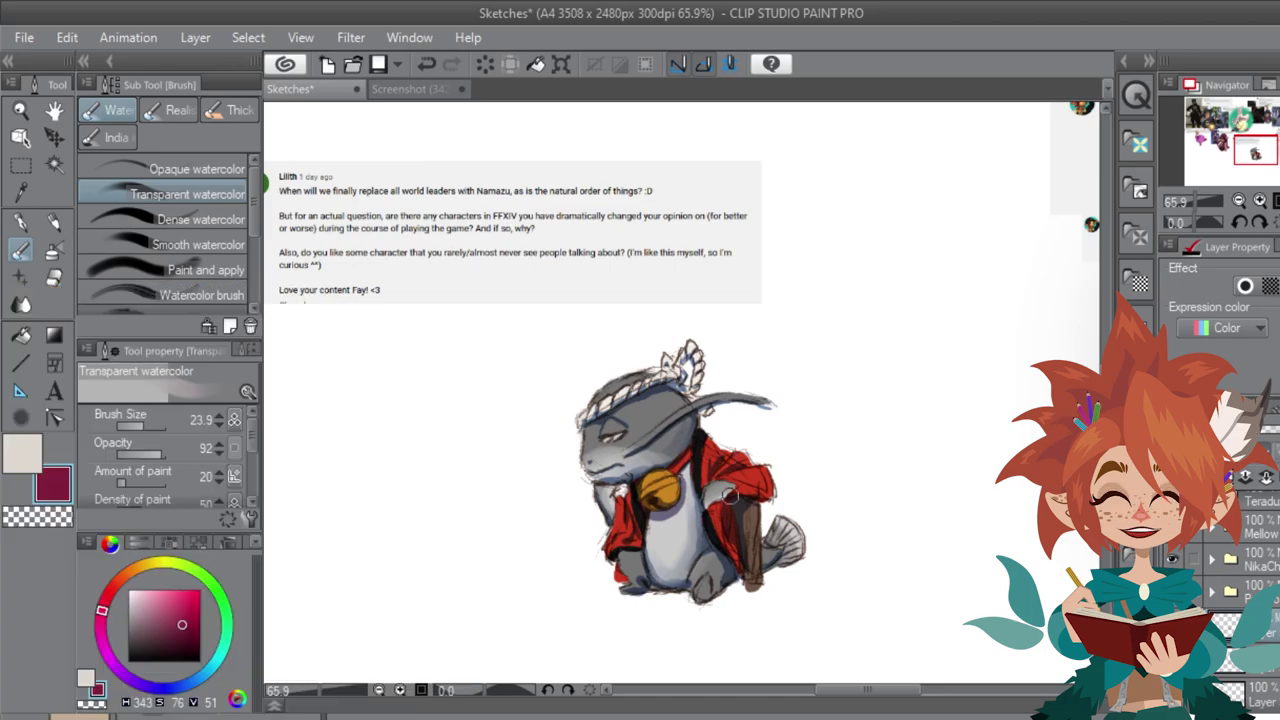
Step: Add a pale yellow (H 39, S 43, V 95) Turnip pen highlight to the bell, and undo the last three strokes
key(p)
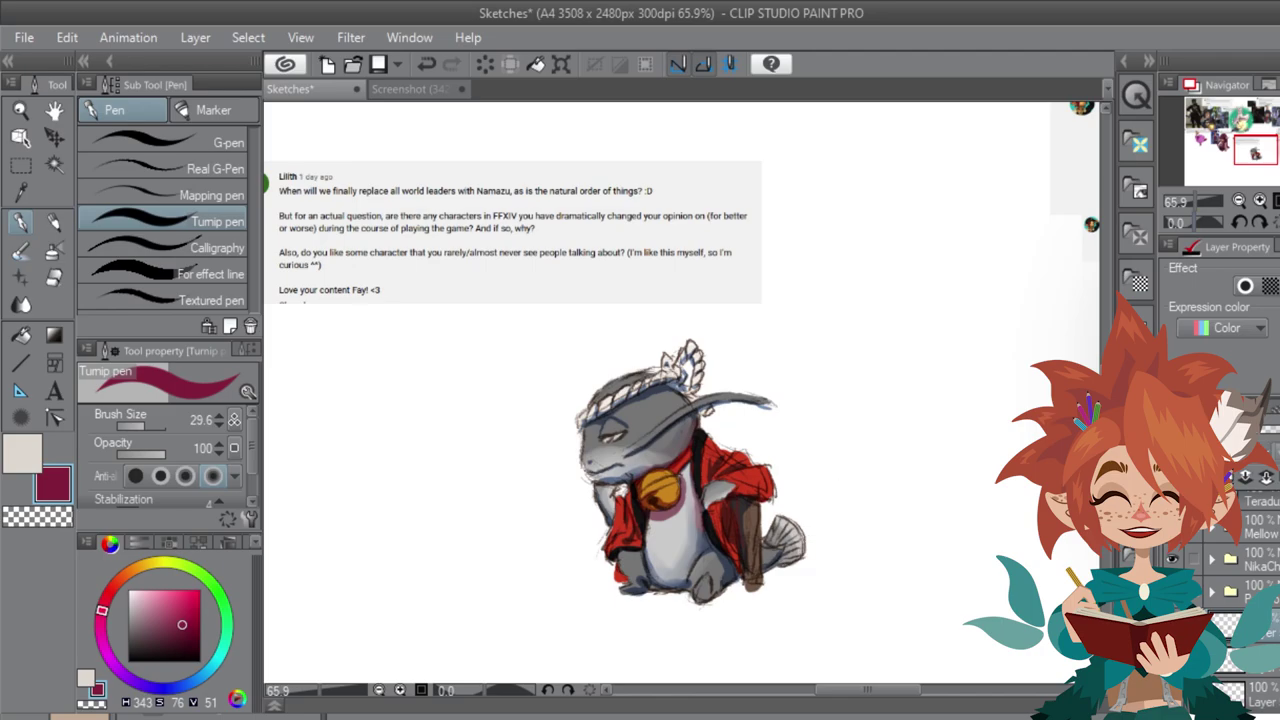
mouse_move(102, 610)
mouse_down()
mouse_move(153, 564)
mouse_move(141, 566)
mouse_up()
click(155, 594)
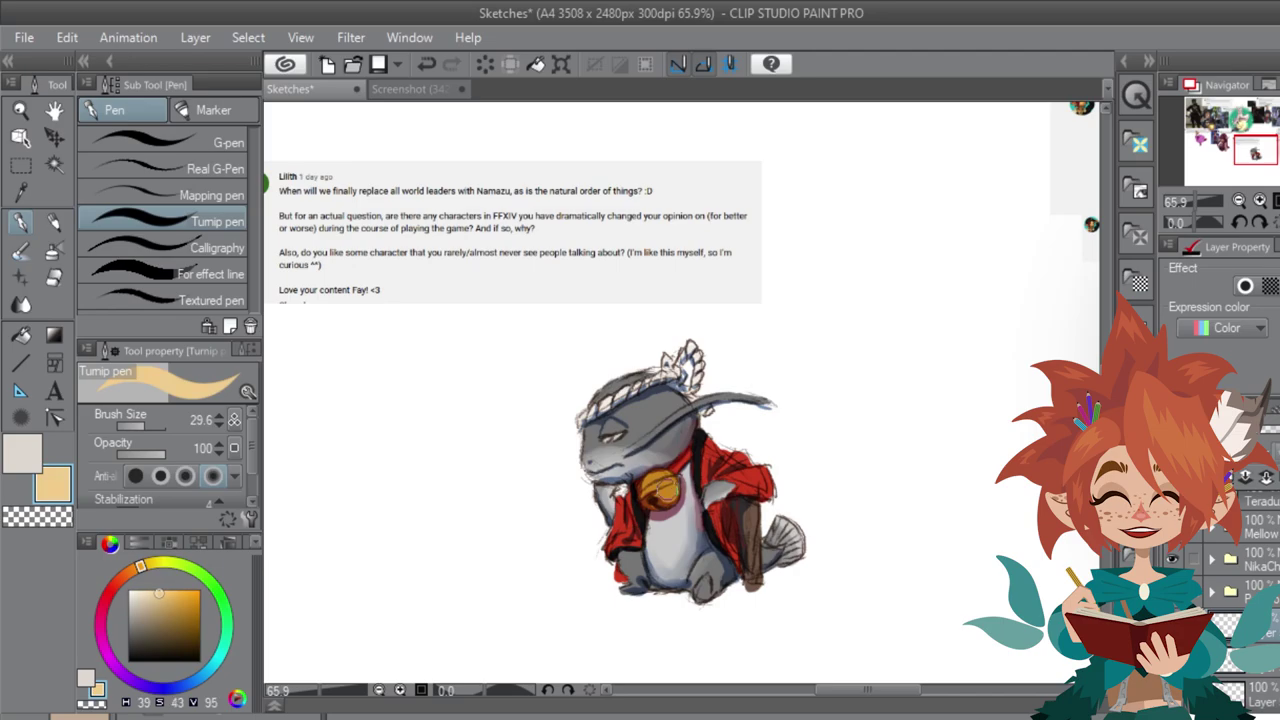
mouse_move(664, 494)
mouse_down()
mouse_move(672, 470)
mouse_move(636, 494)
mouse_move(666, 507)
mouse_move(657, 512)
mouse_up()
key(ctrl+z)
key(ctrl+z)
key(ctrl+z)
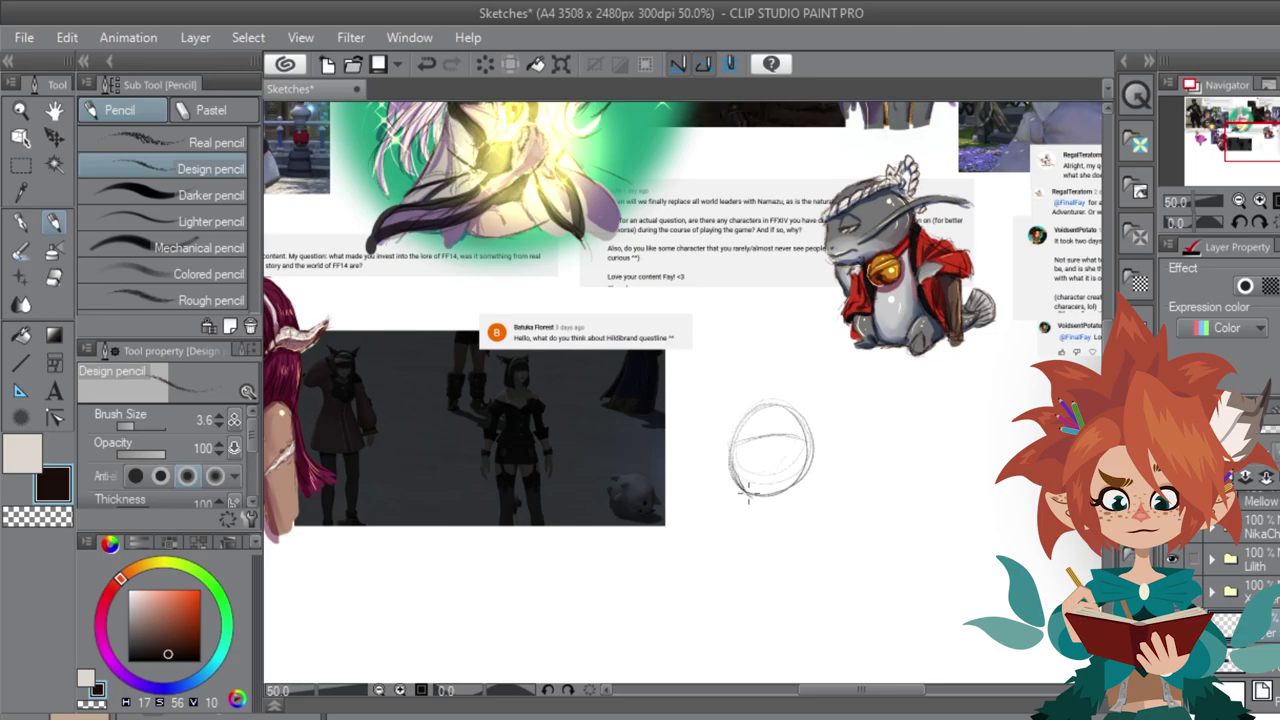
Step: Sketch the cat-eared woman's oval head beside the Hildibrand screenshot in near-black (H 17, S 56, V 10), plus a hand holding a round object
drag(788, 490, 813, 432)
scroll(788, 443, up, 1)
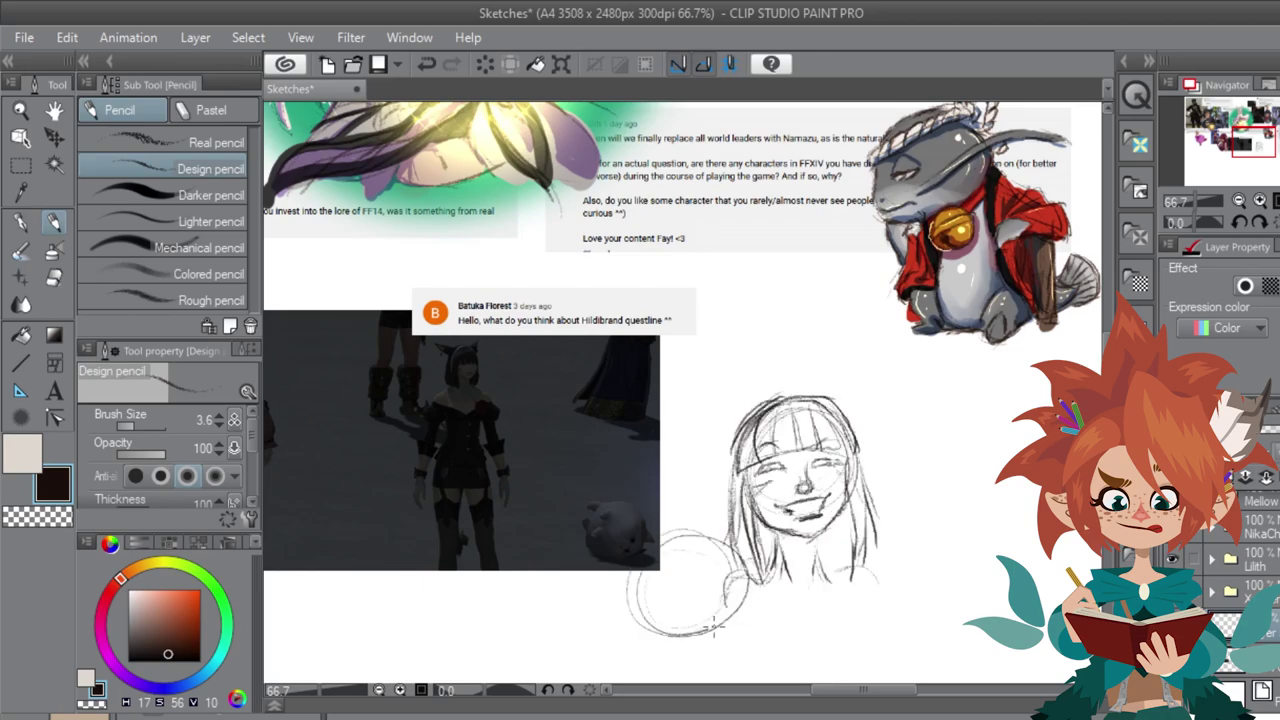
drag(665, 537, 618, 597)
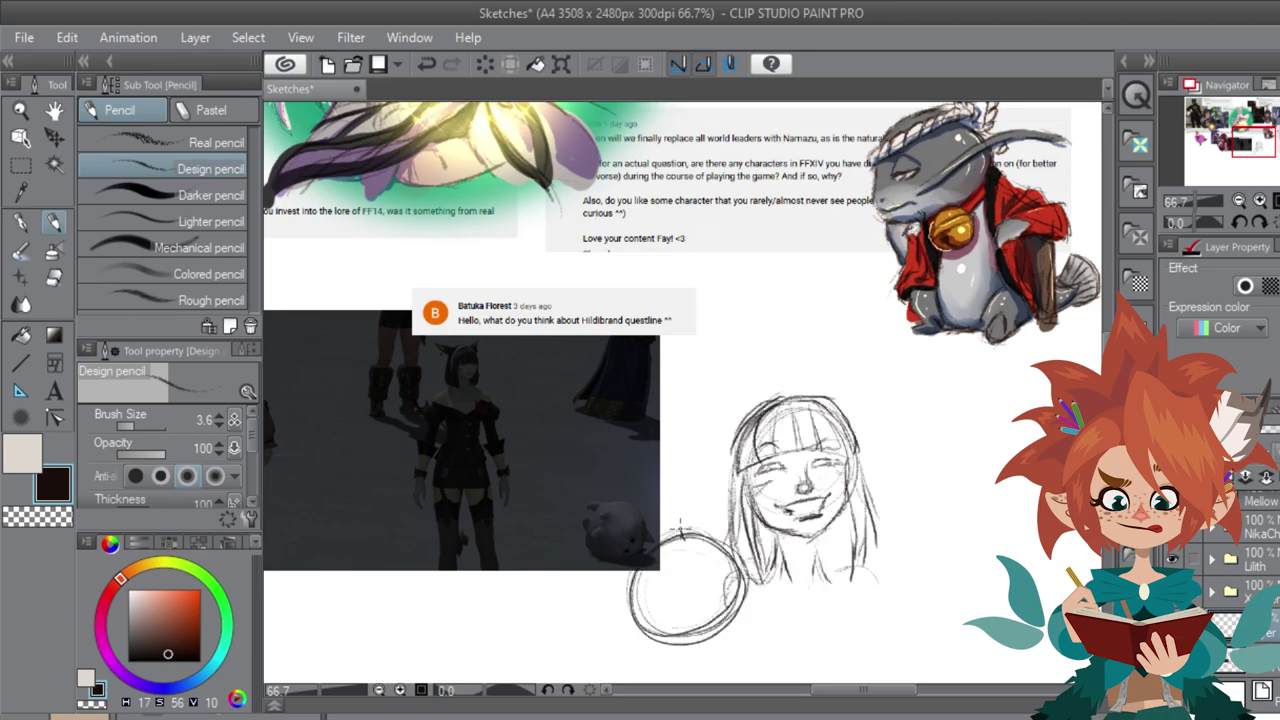
mouse_move(664, 488)
mouse_down()
mouse_move(690, 600)
mouse_move(630, 645)
mouse_up()
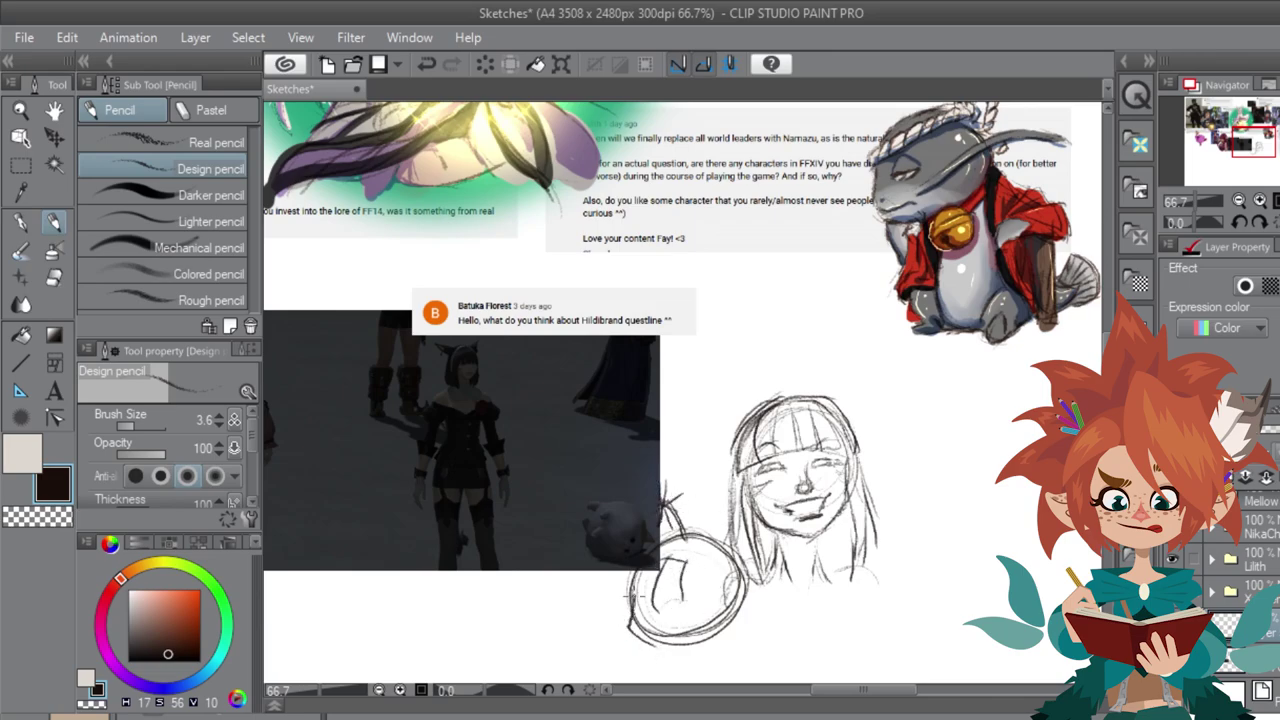
drag(630, 600, 720, 652)
Step: Sketch the woman's pointed cat ears and hair outline, and rough in the round pet and the hand beneath it at her other shoulder
drag(862, 340, 855, 381)
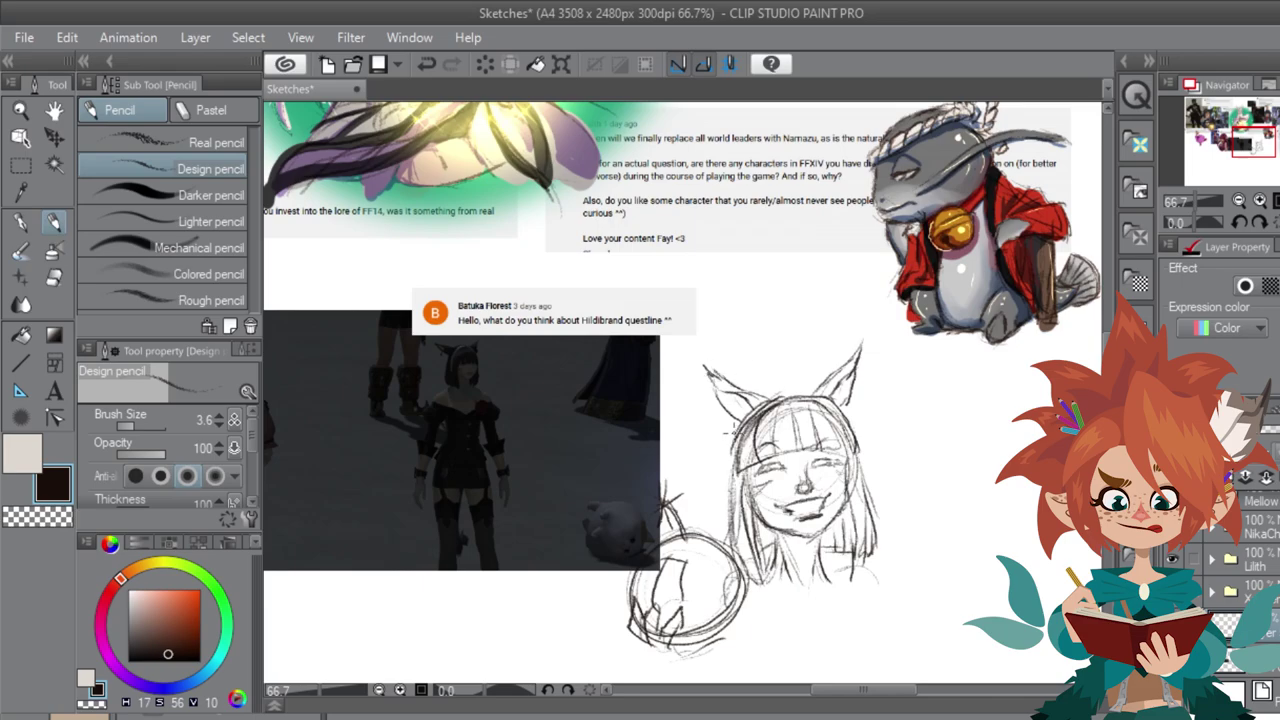
drag(742, 424, 796, 389)
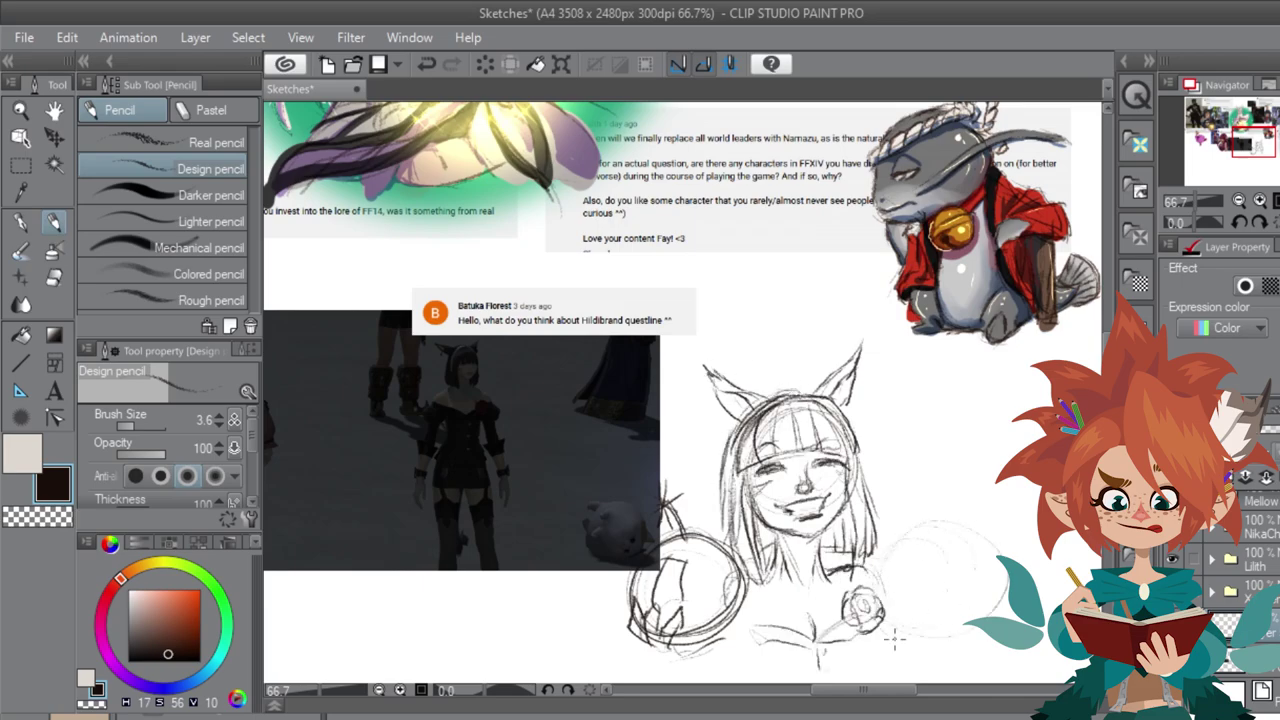
mouse_move(895, 637)
mouse_down()
mouse_move(973, 607)
mouse_move(905, 545)
mouse_up()
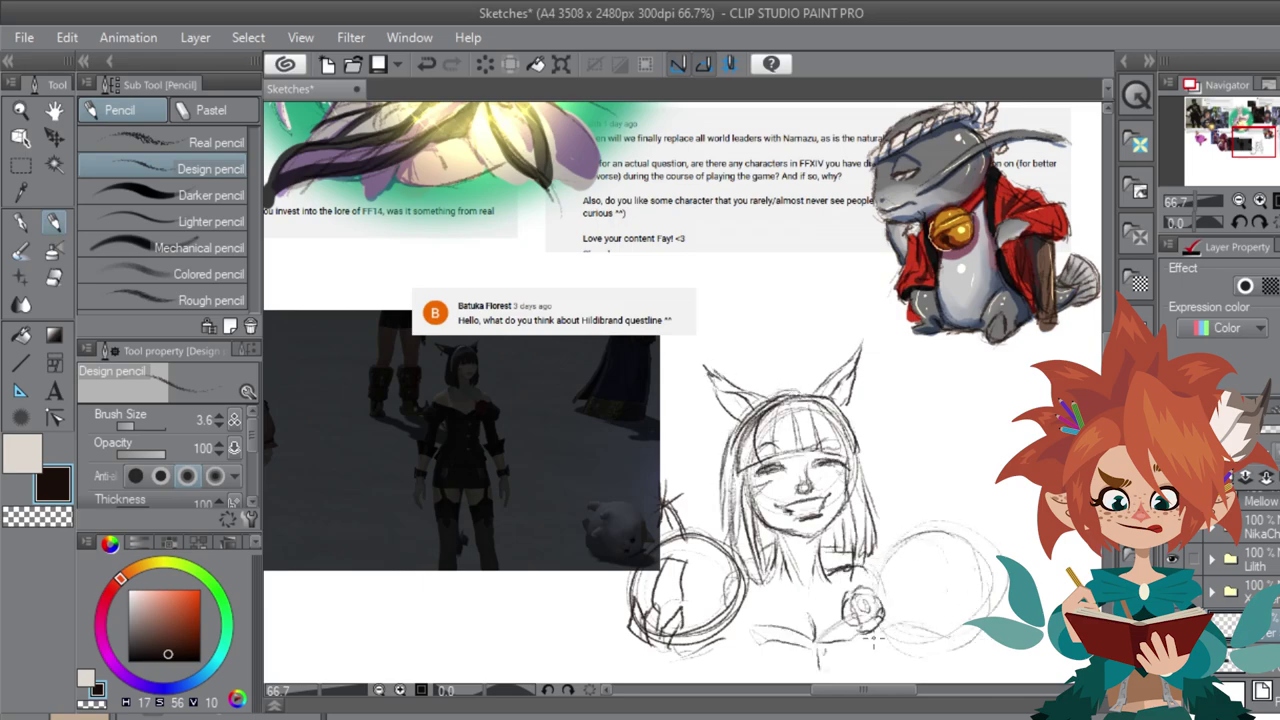
mouse_move(943, 626)
mouse_down()
mouse_move(866, 622)
mouse_move(852, 668)
mouse_up()
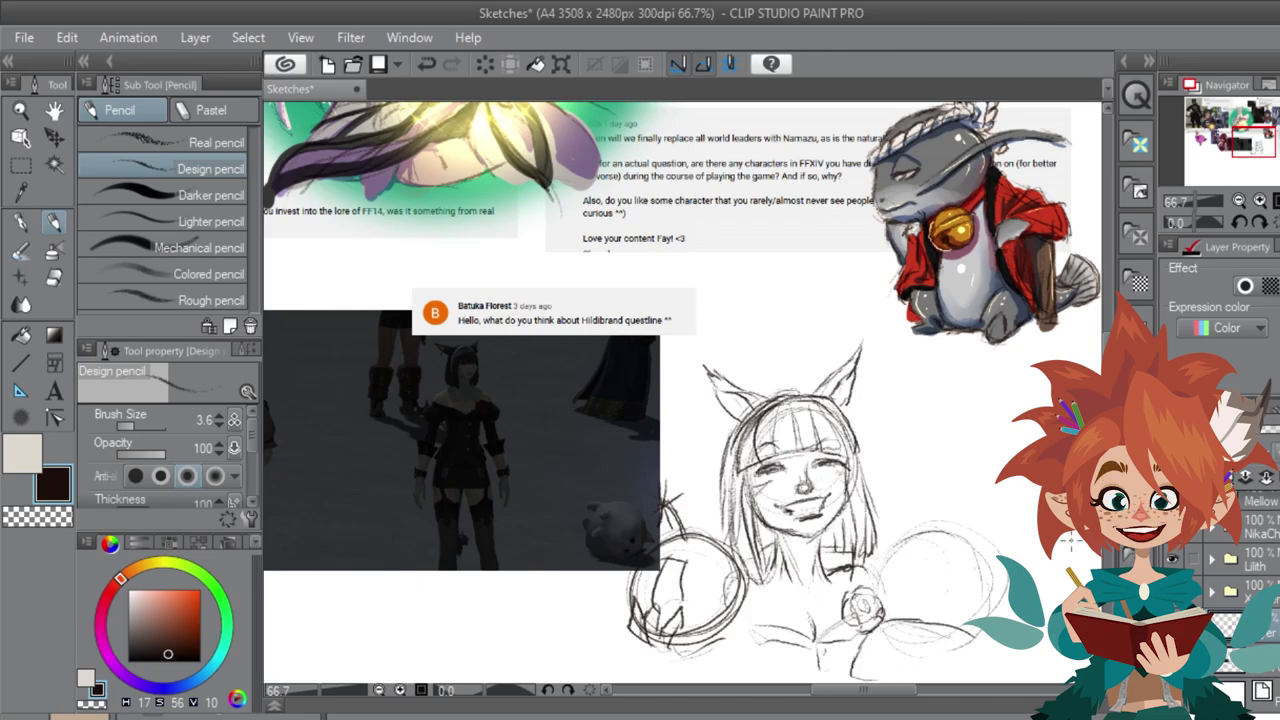
Step: Sketch the round pet's pointed ears, eyes, small mouth, cheek and paw, and the lines beneath its body
scroll(893, 583, down, 2)
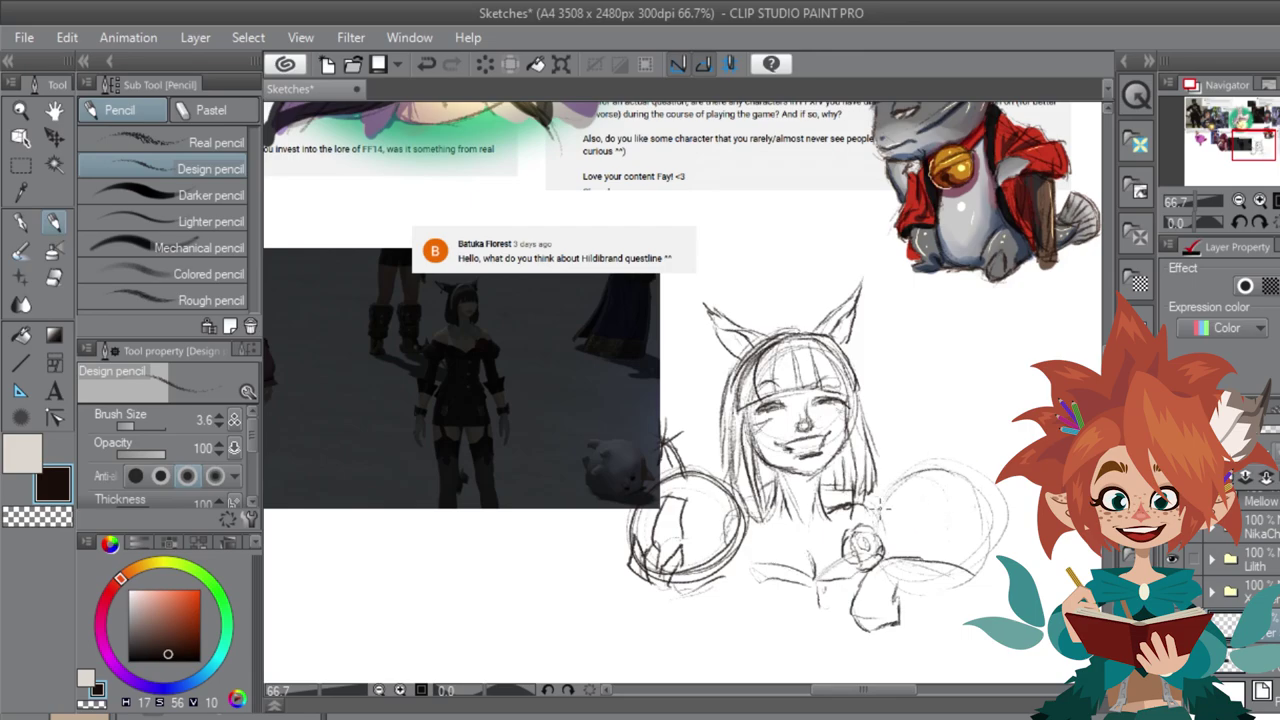
drag(900, 496, 930, 488)
drag(962, 490, 992, 510)
drag(956, 520, 960, 526)
drag(936, 524, 956, 526)
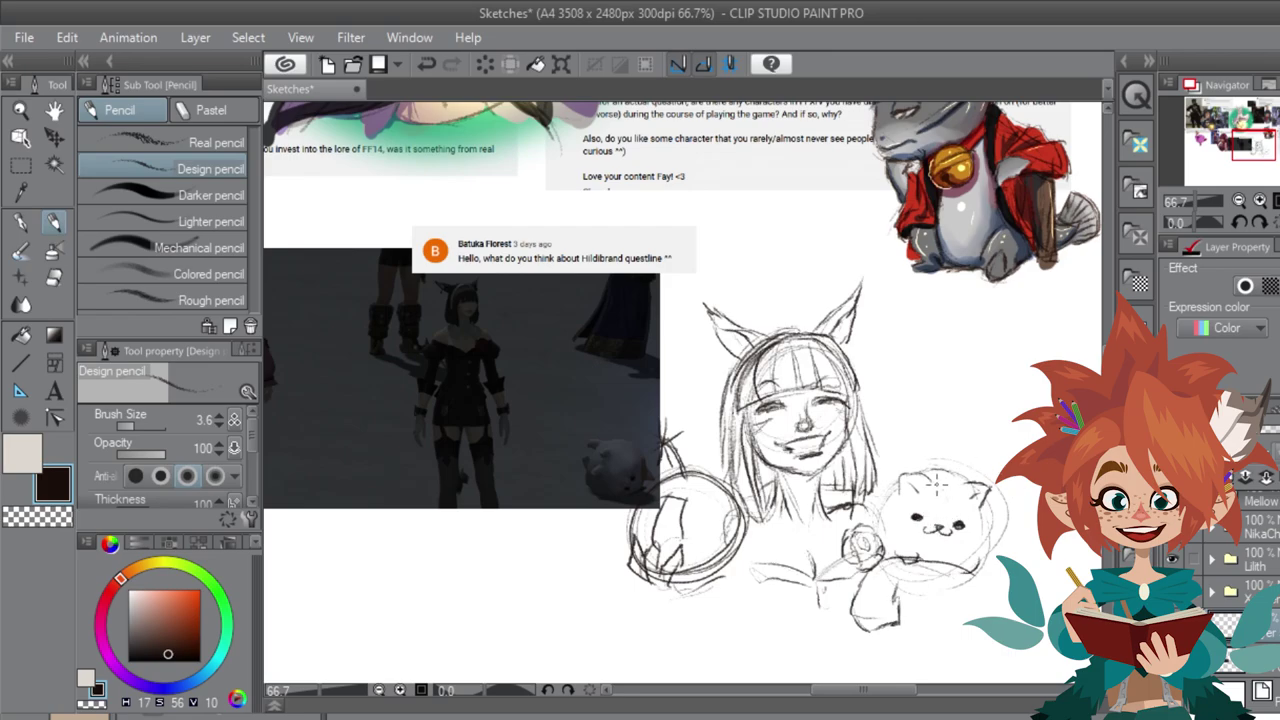
drag(912, 510, 924, 512)
drag(992, 518, 990, 532)
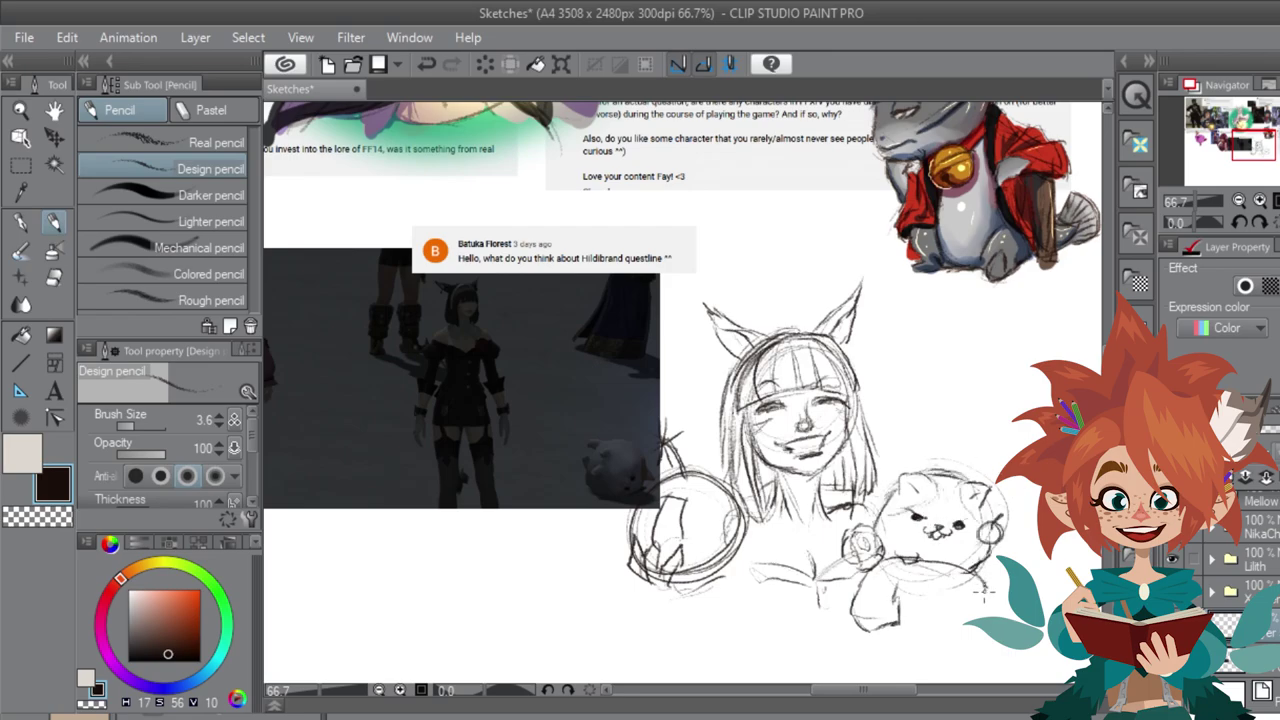
drag(905, 592, 958, 622)
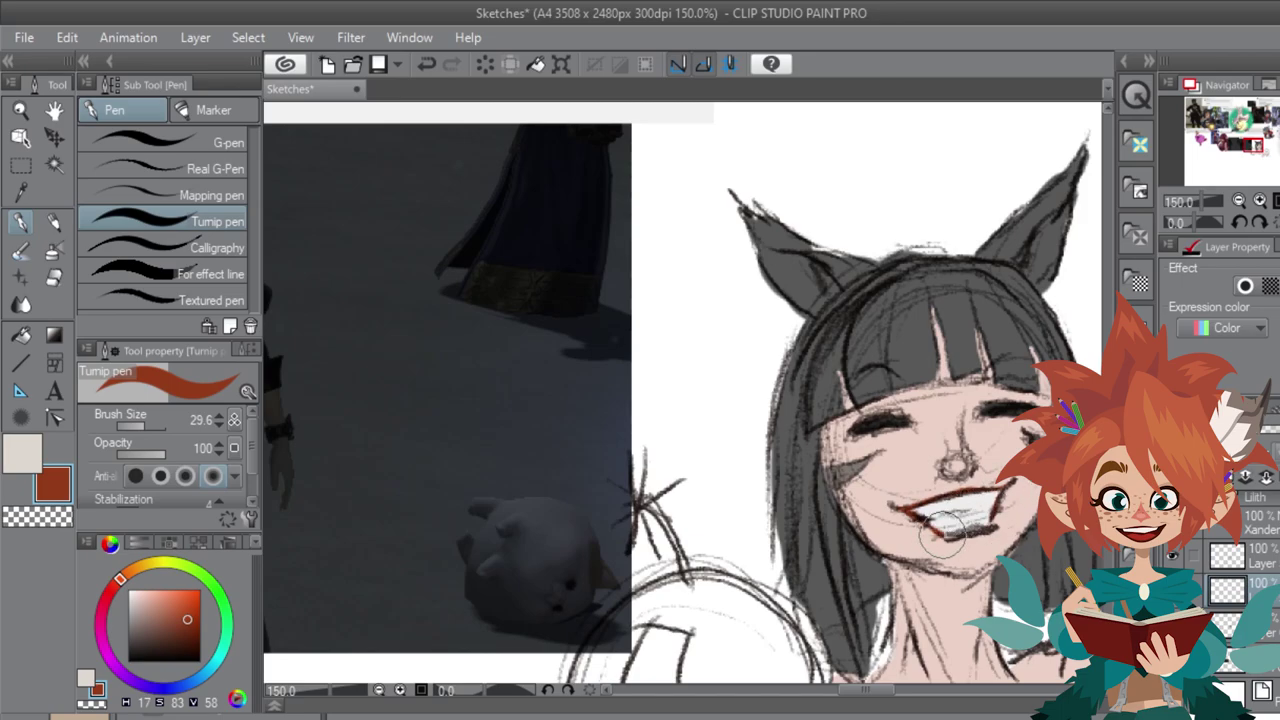
Step: Paint the woman's lower lip reddish brown with the Turnip pen
drag(942, 533, 991, 530)
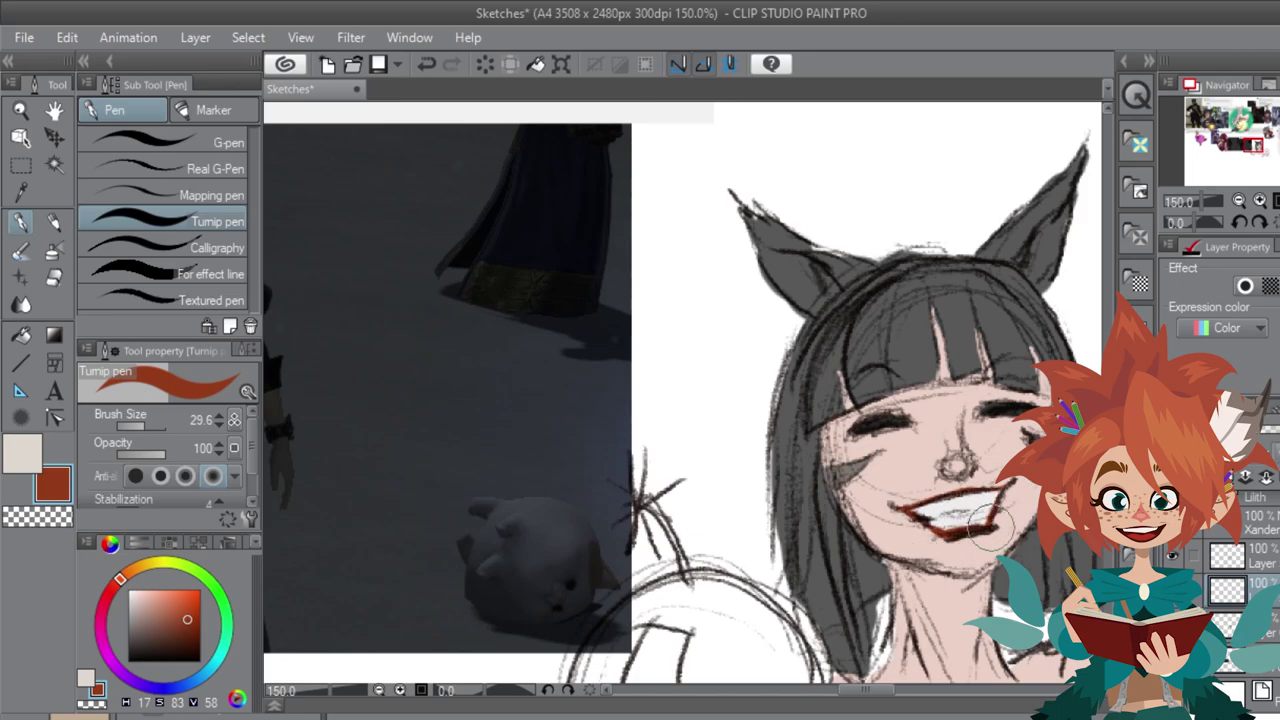
click(1239, 201)
click(1239, 201)
click(1239, 201)
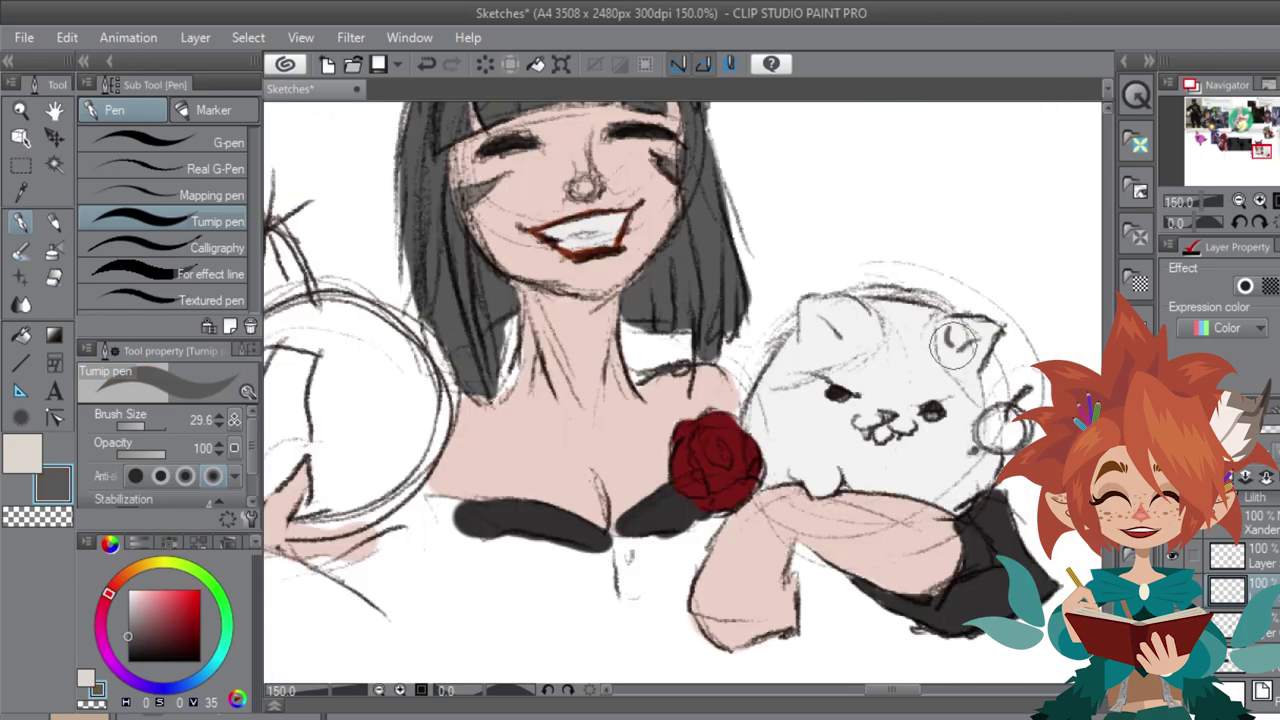
Step: Colour the cat's ears with the Turnip pen, one dark grey and the other orange based on the lip colour
mouse_move(953, 347)
mouse_down()
mouse_move(991, 331)
mouse_move(976, 361)
mouse_move(943, 342)
mouse_move(978, 400)
mouse_up()
alt+click(580, 250)
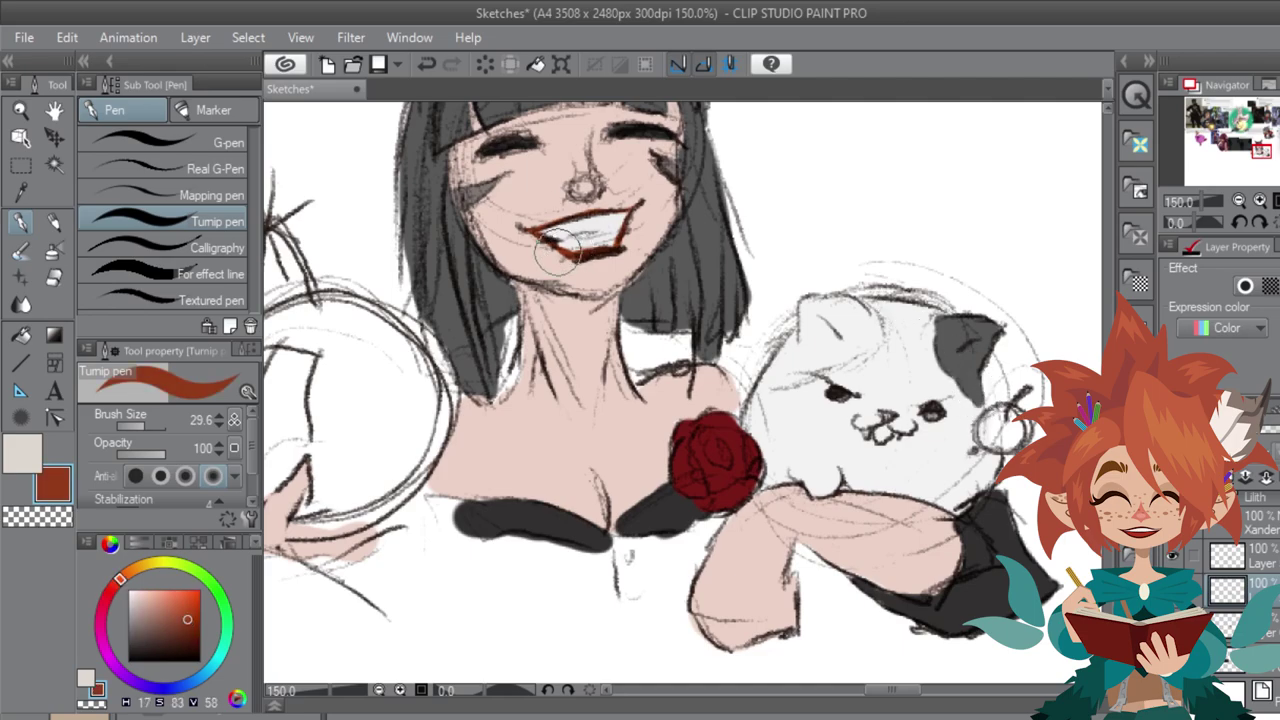
drag(187, 620, 174, 599)
mouse_move(830, 320)
mouse_down()
mouse_move(794, 359)
mouse_move(803, 324)
mouse_move(783, 370)
mouse_move(795, 376)
mouse_move(819, 348)
mouse_move(804, 363)
mouse_move(850, 345)
mouse_up()
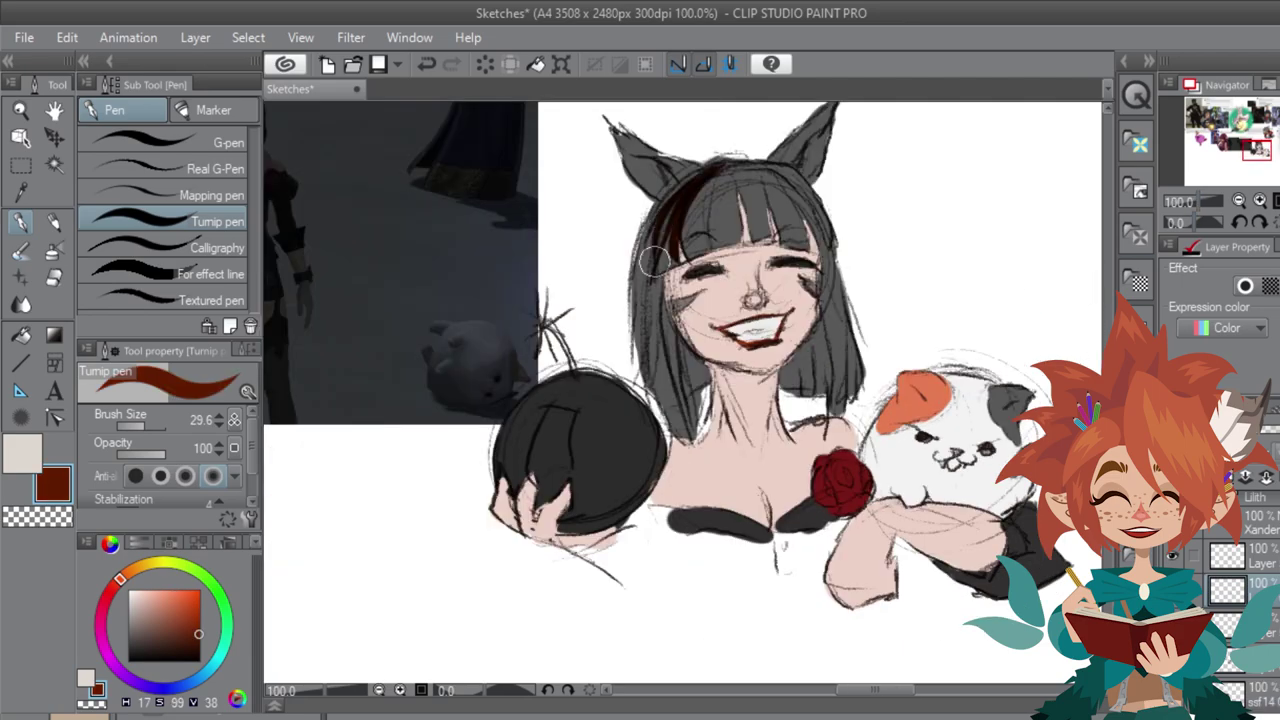
Step: Paint dark brown shadows over the woman's hair and the shaded parts of her face with the Turnip pen
mouse_move(660, 180)
mouse_down()
mouse_move(650, 150)
mouse_move(663, 190)
mouse_move(641, 131)
mouse_move(662, 191)
mouse_move(702, 171)
mouse_move(640, 255)
mouse_move(645, 330)
mouse_up()
mouse_move(683, 217)
mouse_down()
mouse_move(669, 349)
mouse_move(680, 360)
mouse_move(665, 290)
mouse_move(687, 336)
mouse_move(787, 387)
mouse_move(744, 370)
mouse_move(790, 365)
mouse_up()
drag(731, 252, 757, 303)
mouse_move(738, 255)
mouse_down()
mouse_move(690, 262)
mouse_move(680, 320)
mouse_move(720, 262)
mouse_move(675, 238)
mouse_move(720, 240)
mouse_move(700, 255)
mouse_move(733, 225)
mouse_move(737, 201)
mouse_up()
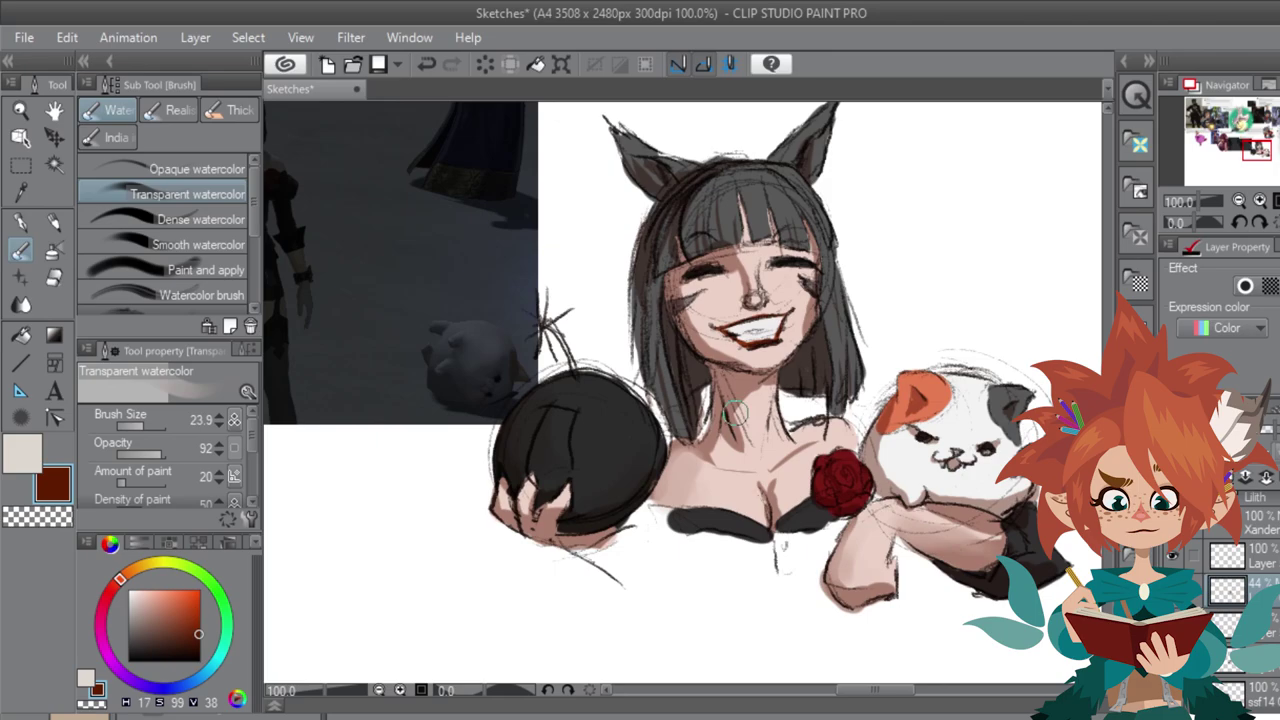
Step: Refine the shadows on the woman's neck and cheek and around the cat with the Transparent watercolor brush
drag(735, 412, 748, 448)
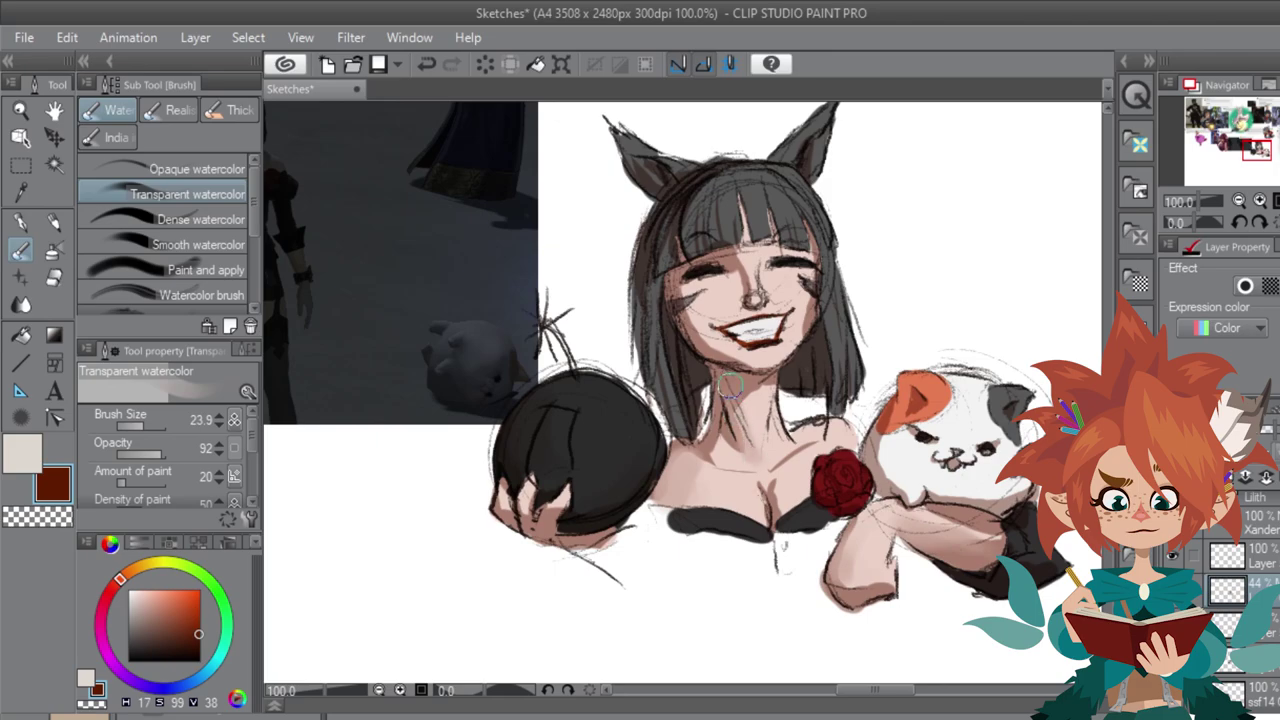
mouse_move(730, 388)
mouse_down()
mouse_move(740, 449)
mouse_move(766, 464)
mouse_up()
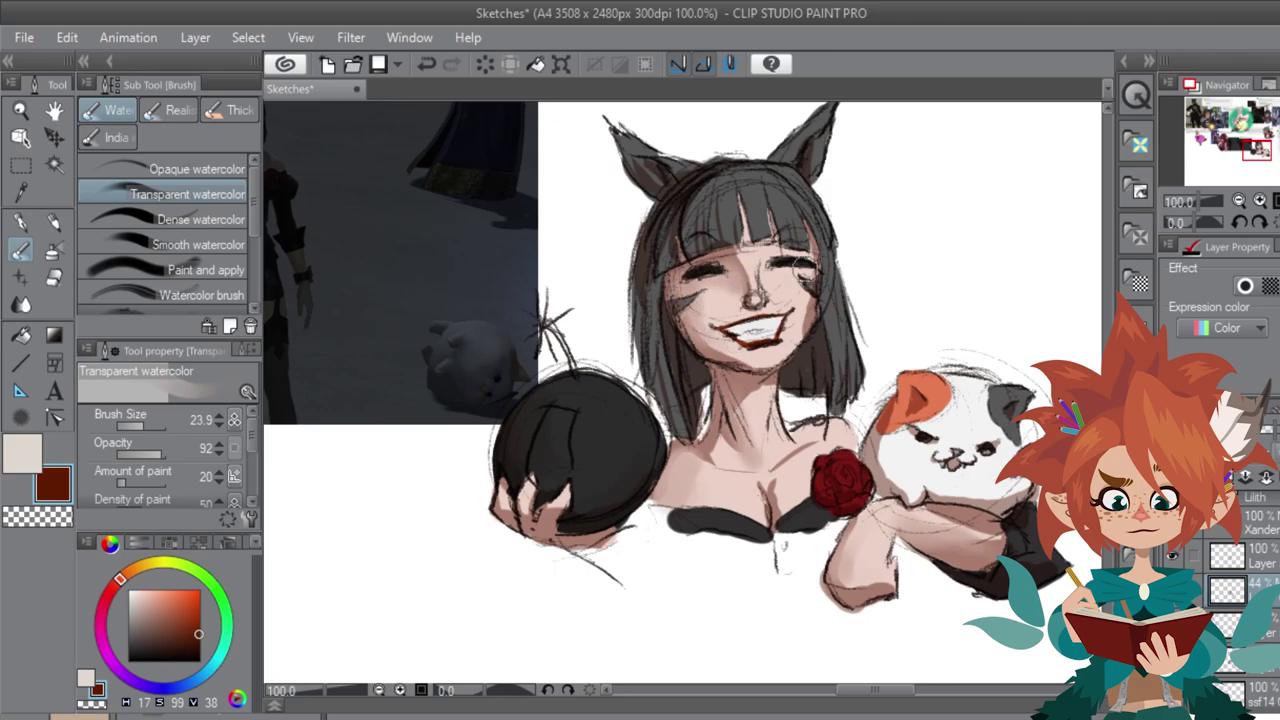
drag(811, 278, 800, 332)
drag(882, 428, 895, 477)
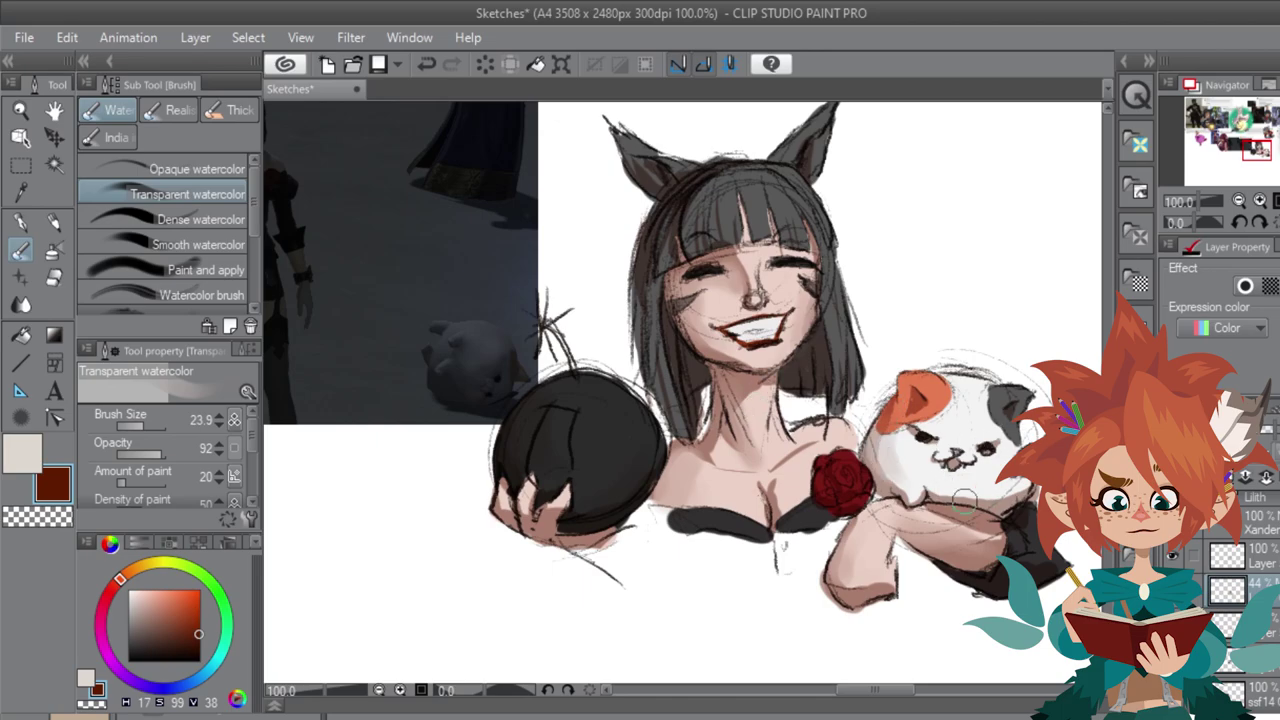
Step: On a new layer, brush pale yellow-orange highlights (H 37, S 38, V 90) onto the woman's fringe and the cat's grey ear
key(ctrl+shift+n)
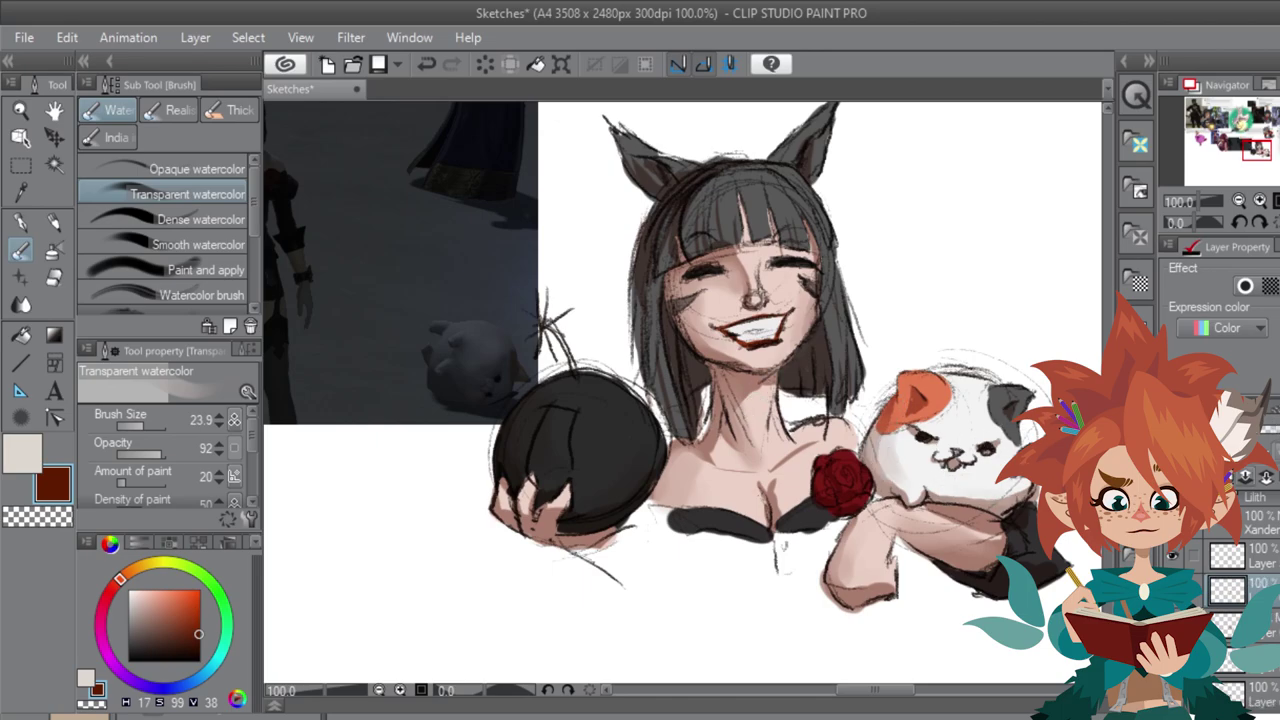
click(22, 454)
drag(152, 562, 154, 597)
mouse_move(700, 200)
mouse_down()
mouse_move(765, 207)
mouse_move(774, 197)
mouse_move(696, 210)
mouse_move(752, 200)
mouse_move(760, 179)
mouse_move(788, 200)
mouse_up()
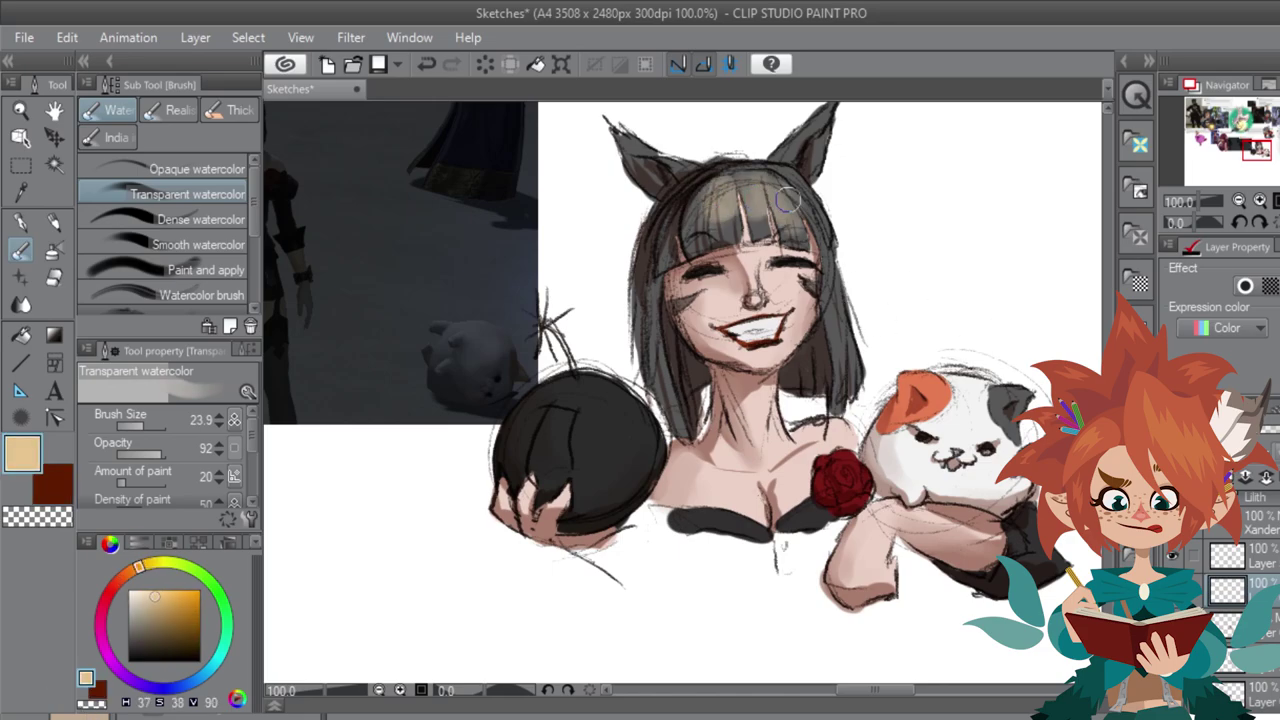
drag(732, 170, 729, 226)
drag(762, 186, 766, 226)
mouse_move(975, 395)
mouse_down()
mouse_move(985, 415)
mouse_move(945, 395)
mouse_move(1010, 415)
mouse_move(1017, 440)
mouse_up()
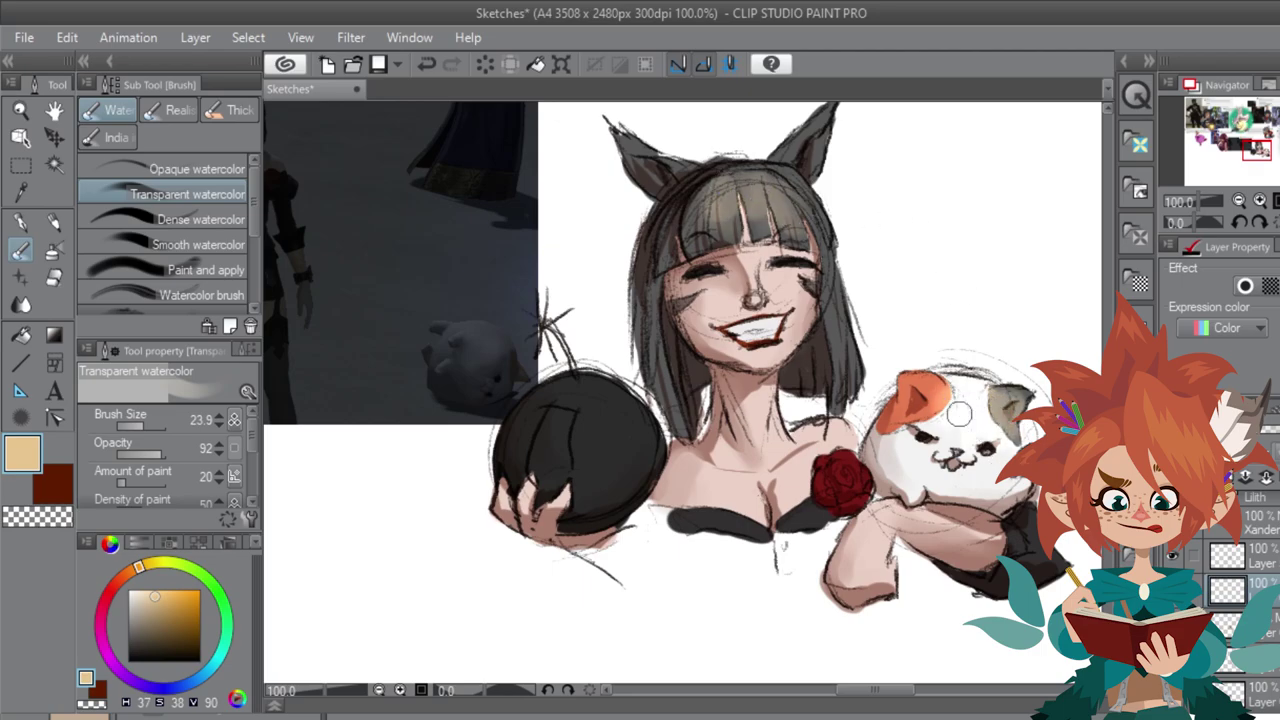
Step: Brush the pale yellow-orange highlights onto the black ball and the woman's shoulder, chest and face
mouse_move(571, 402)
mouse_down()
mouse_move(556, 446)
mouse_move(577, 420)
mouse_move(587, 485)
mouse_move(598, 409)
mouse_move(585, 411)
mouse_move(578, 461)
mouse_move(570, 395)
mouse_move(545, 460)
mouse_up()
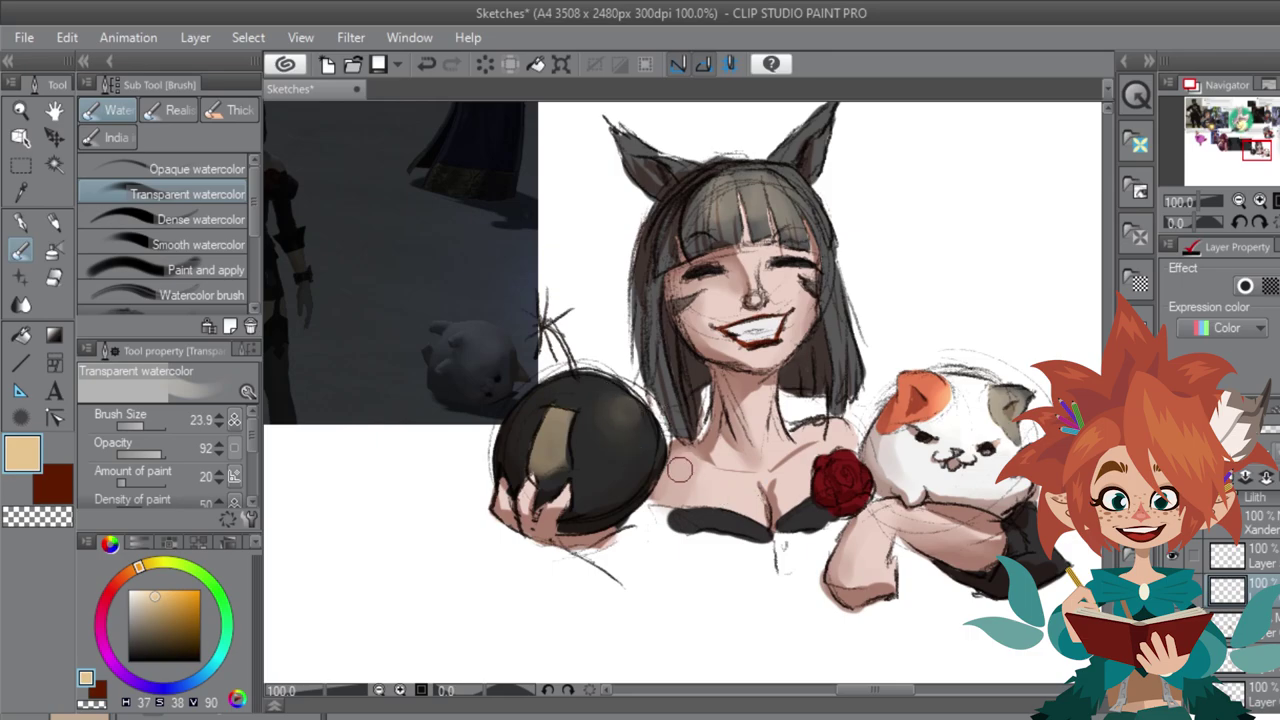
mouse_move(680, 470)
mouse_down()
mouse_move(682, 493)
mouse_move(664, 501)
mouse_up()
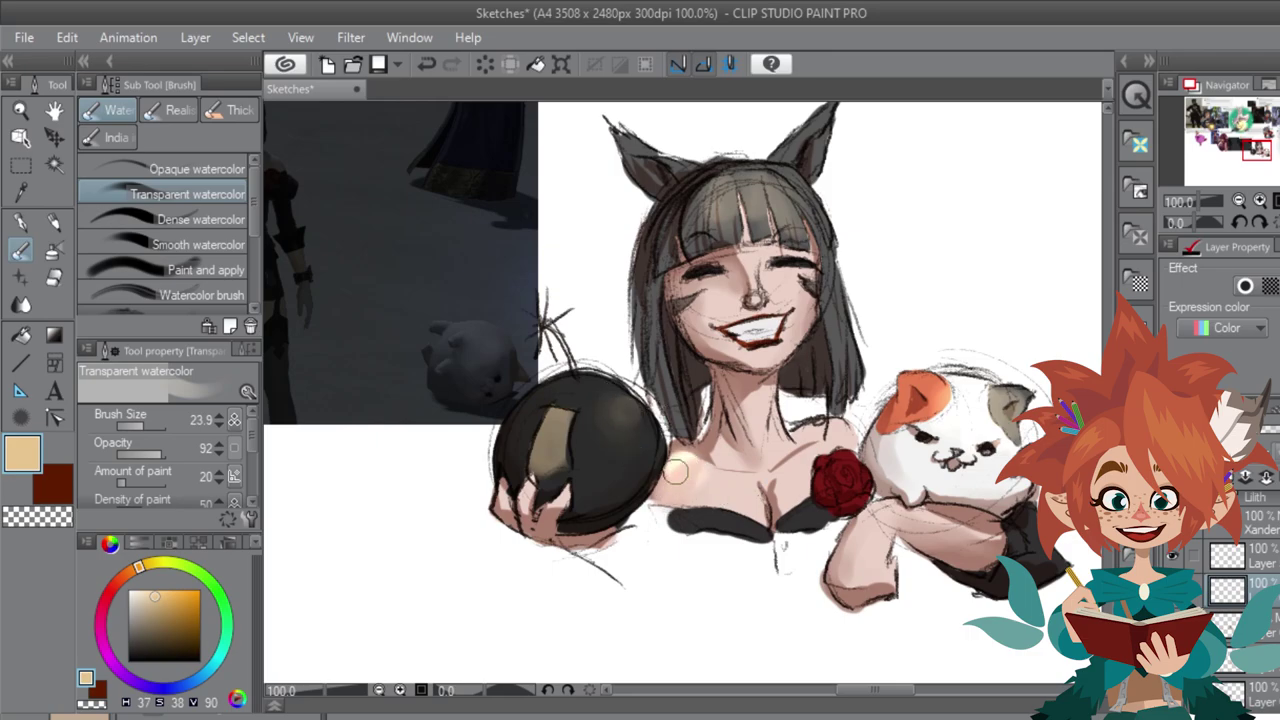
mouse_move(760, 497)
mouse_down()
mouse_move(735, 506)
mouse_move(734, 486)
mouse_up()
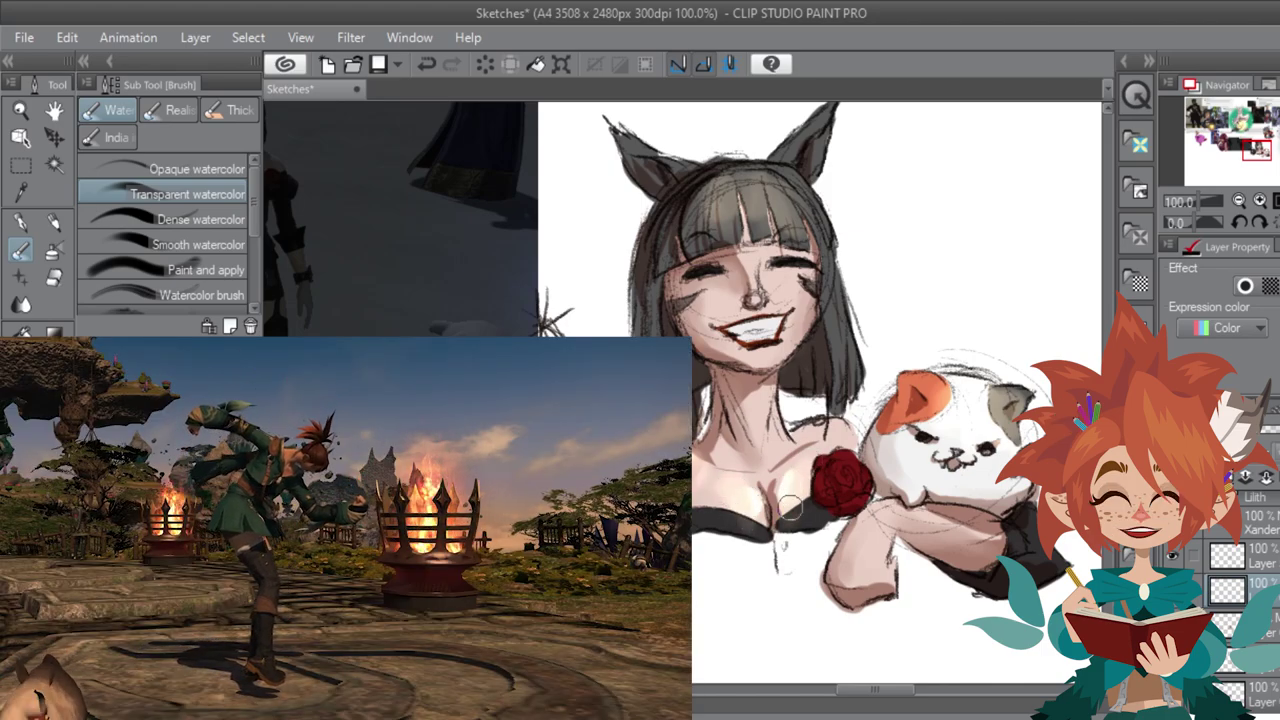
mouse_move(757, 280)
mouse_down()
mouse_move(797, 240)
mouse_move(799, 291)
mouse_up()
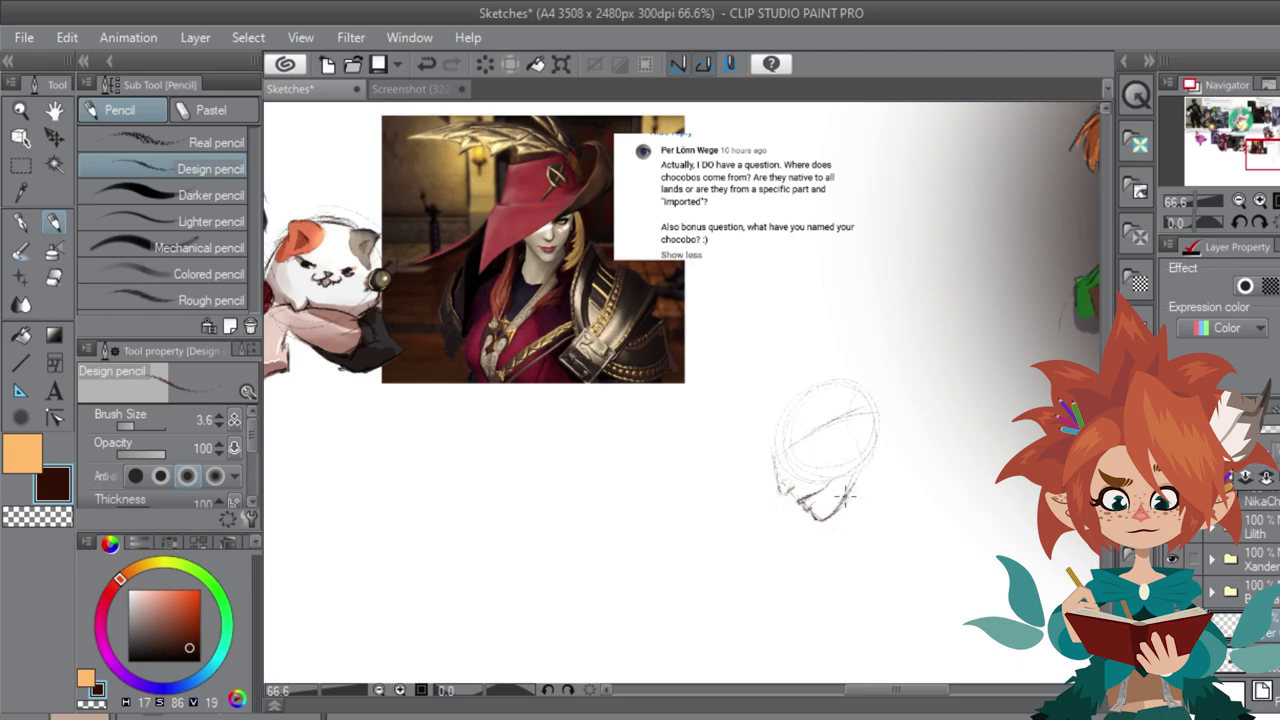
Step: Sketch the woman's profile face and the sweeping wide-brimmed hat above it with the Design pencil
drag(840, 408, 830, 498)
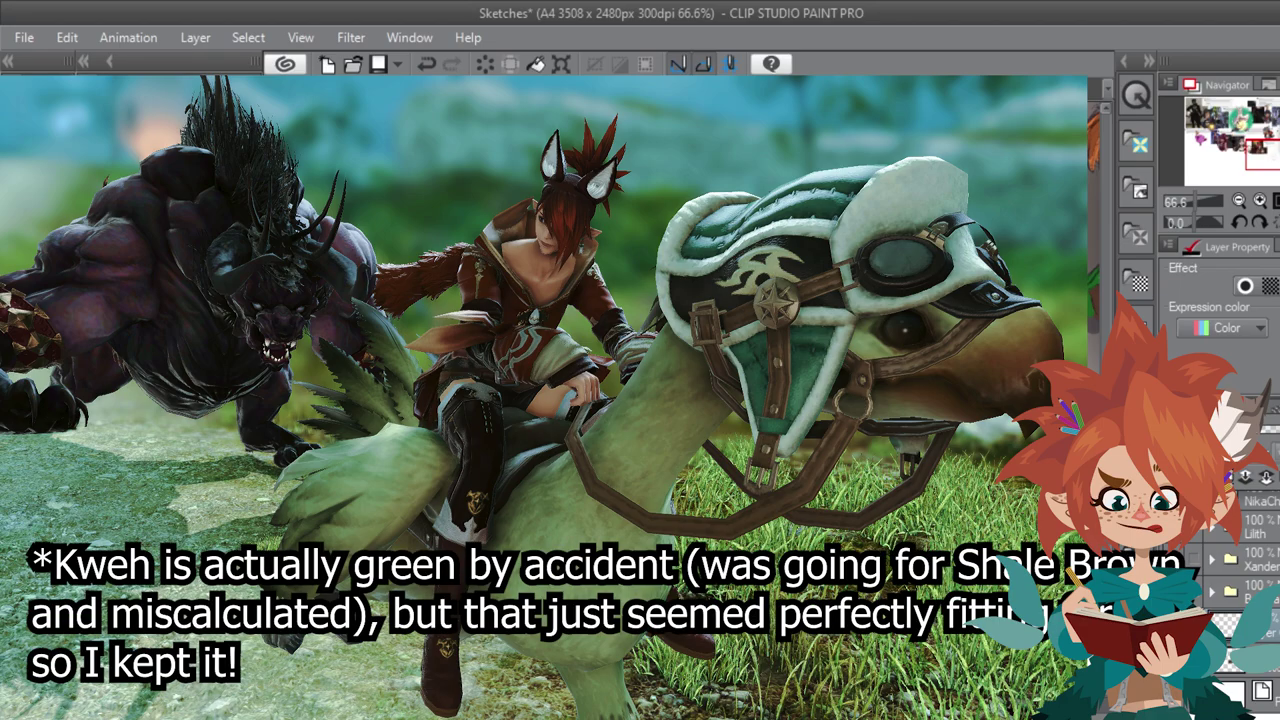
drag(947, 308, 947, 365)
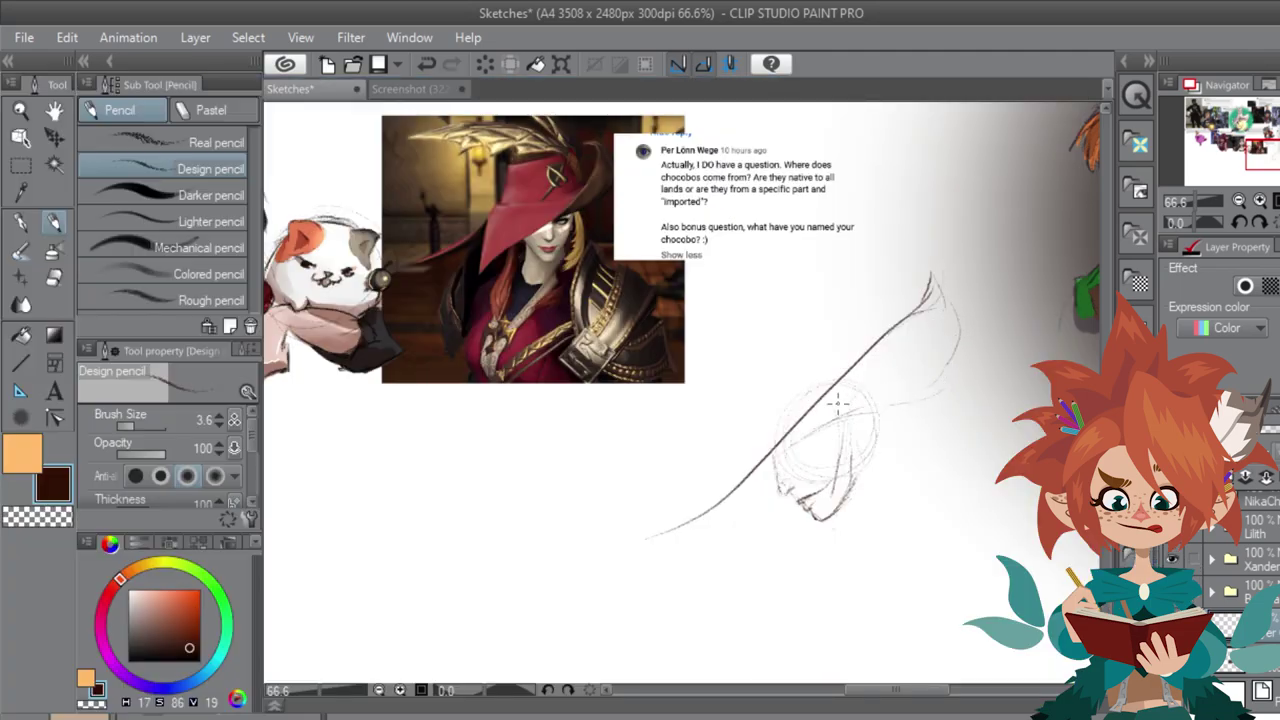
drag(804, 418, 887, 392)
mouse_move(830, 428)
mouse_down()
mouse_move(822, 466)
mouse_move(843, 459)
mouse_up()
drag(863, 399, 842, 492)
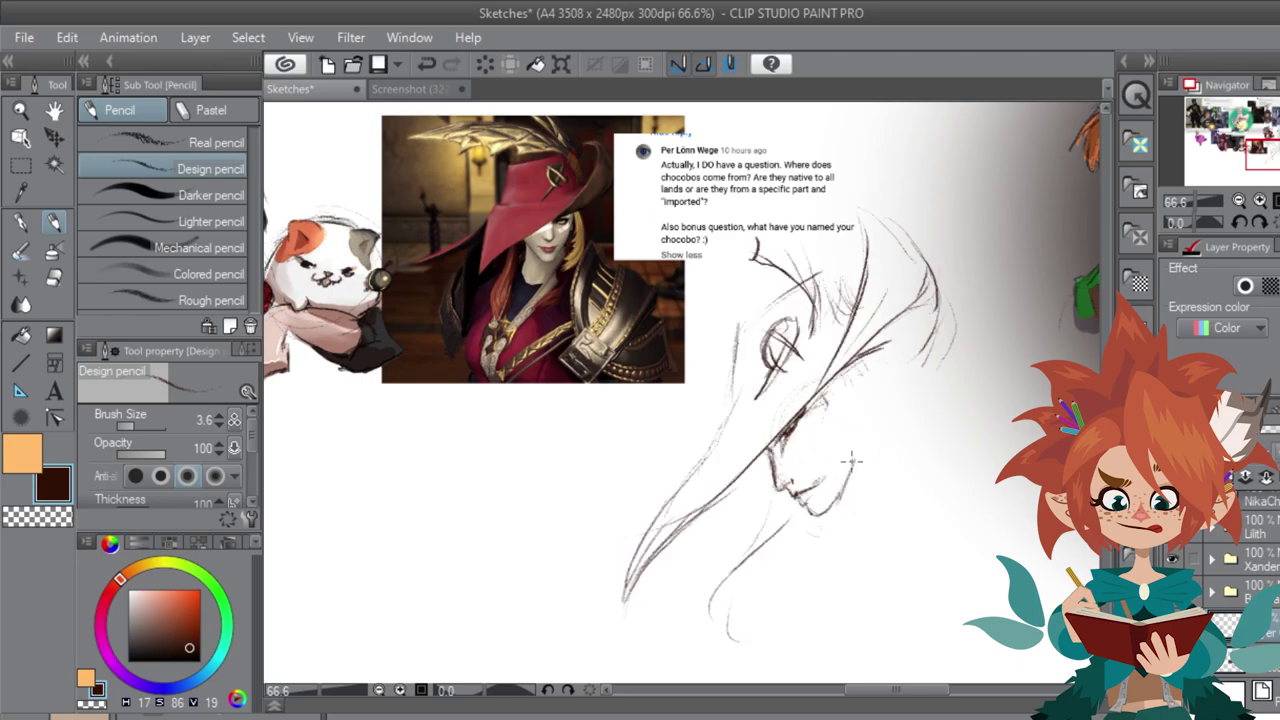
Step: Sketch the hair strands framing the profile face from under the hat brim to the jaw, undoing the stray long strand
mouse_move(836, 404)
mouse_down()
mouse_move(819, 457)
mouse_move(844, 408)
mouse_move(835, 392)
mouse_move(846, 458)
mouse_move(833, 459)
mouse_move(854, 421)
mouse_move(819, 457)
mouse_move(863, 430)
mouse_move(867, 498)
mouse_up()
mouse_move(856, 439)
mouse_down()
mouse_move(832, 530)
mouse_move(803, 575)
mouse_up()
drag(850, 519, 803, 588)
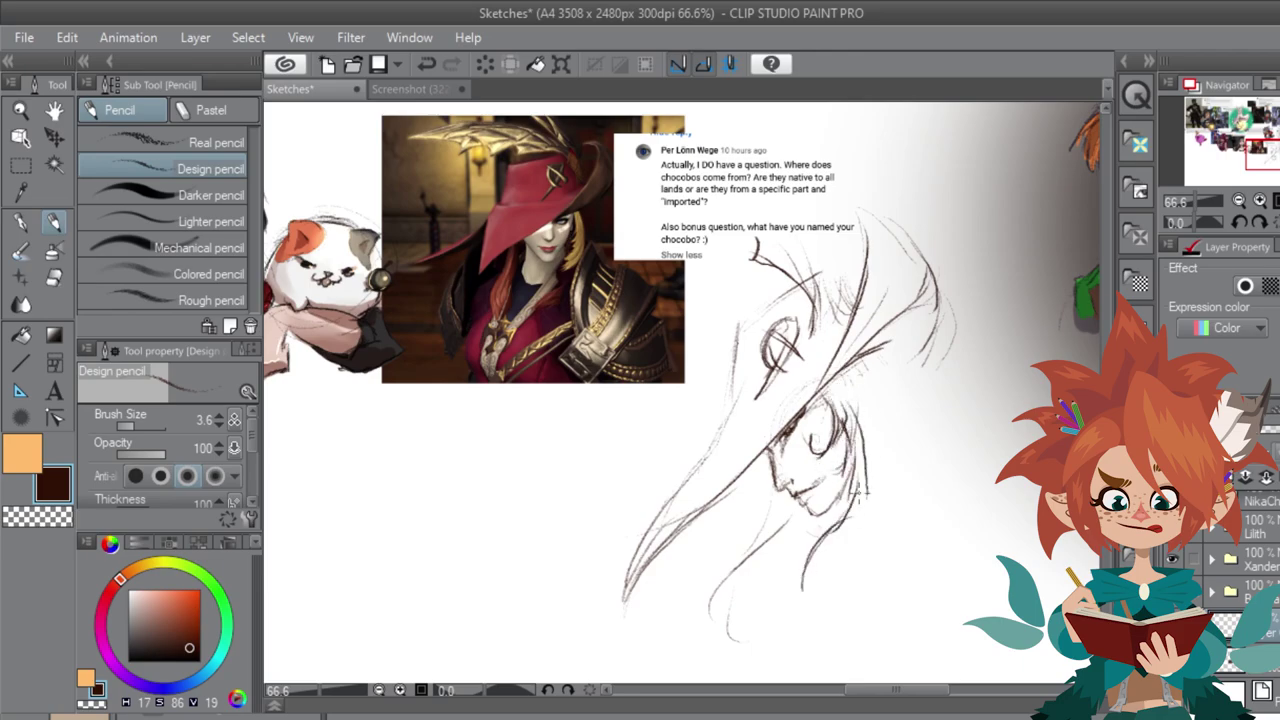
key(ctrl+z)
drag(862, 500, 858, 520)
drag(896, 450, 848, 532)
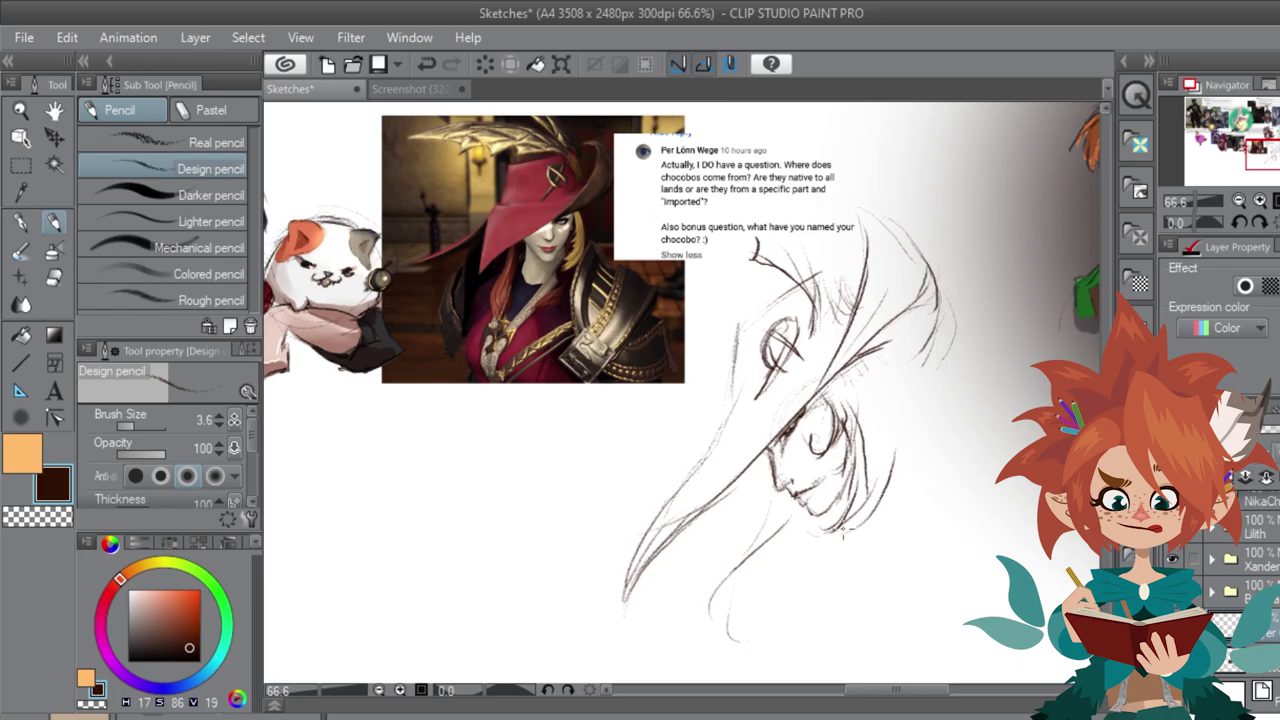
Step: Build up the outer hair volume behind the head with long curved strands falling from under the hat
drag(914, 430, 842, 540)
mouse_move(912, 458)
mouse_down()
mouse_move(882, 378)
mouse_move(886, 478)
mouse_up()
drag(850, 384, 869, 494)
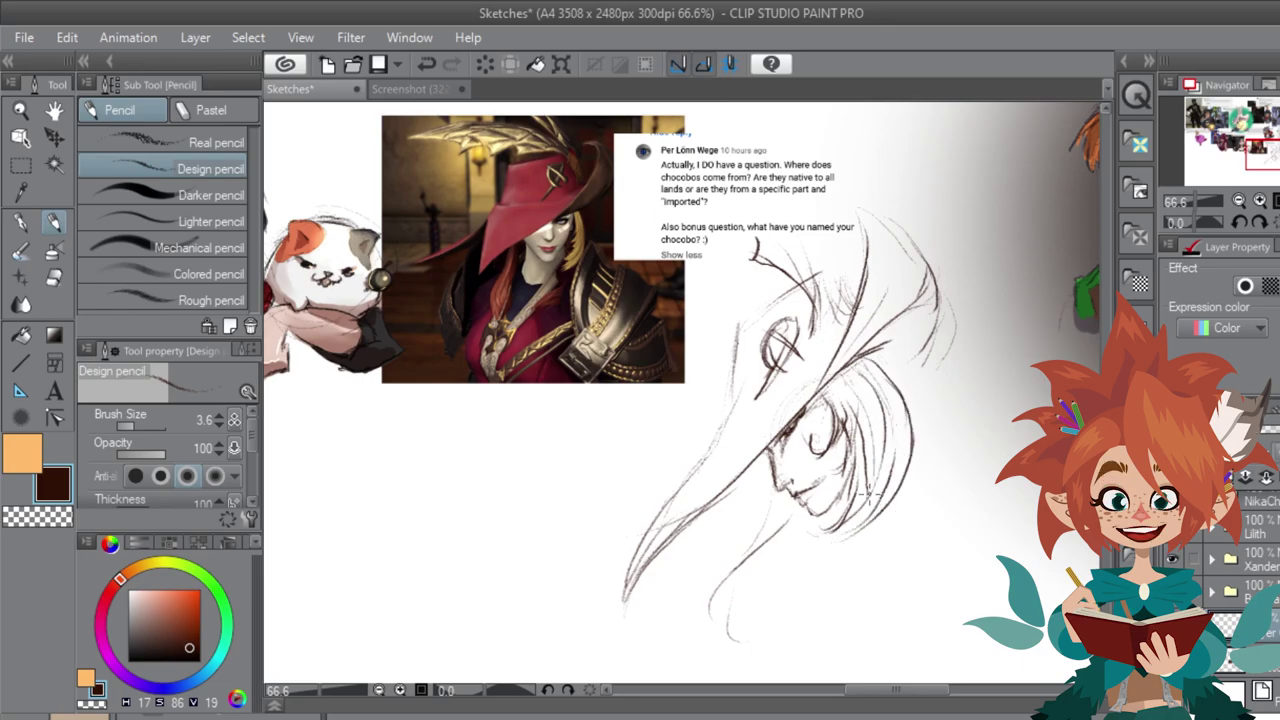
drag(886, 374, 904, 514)
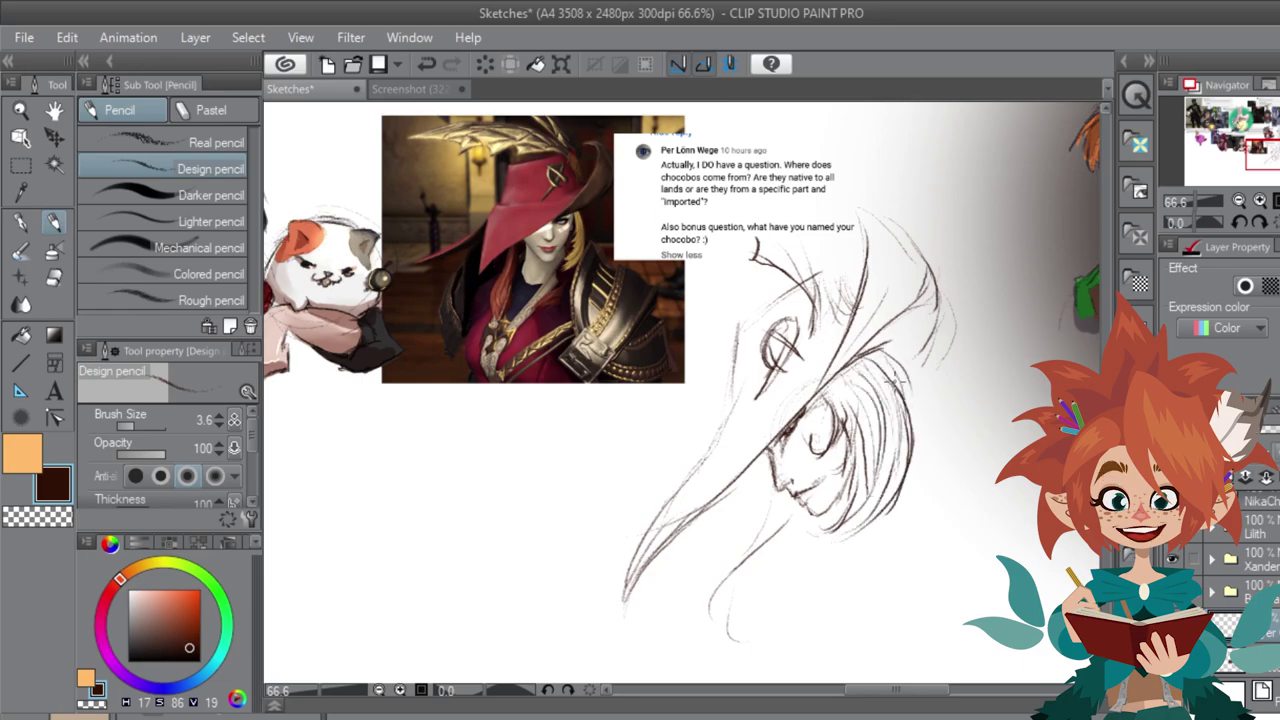
mouse_move(890, 332)
mouse_down()
mouse_move(930, 410)
mouse_move(930, 472)
mouse_move(910, 511)
mouse_up()
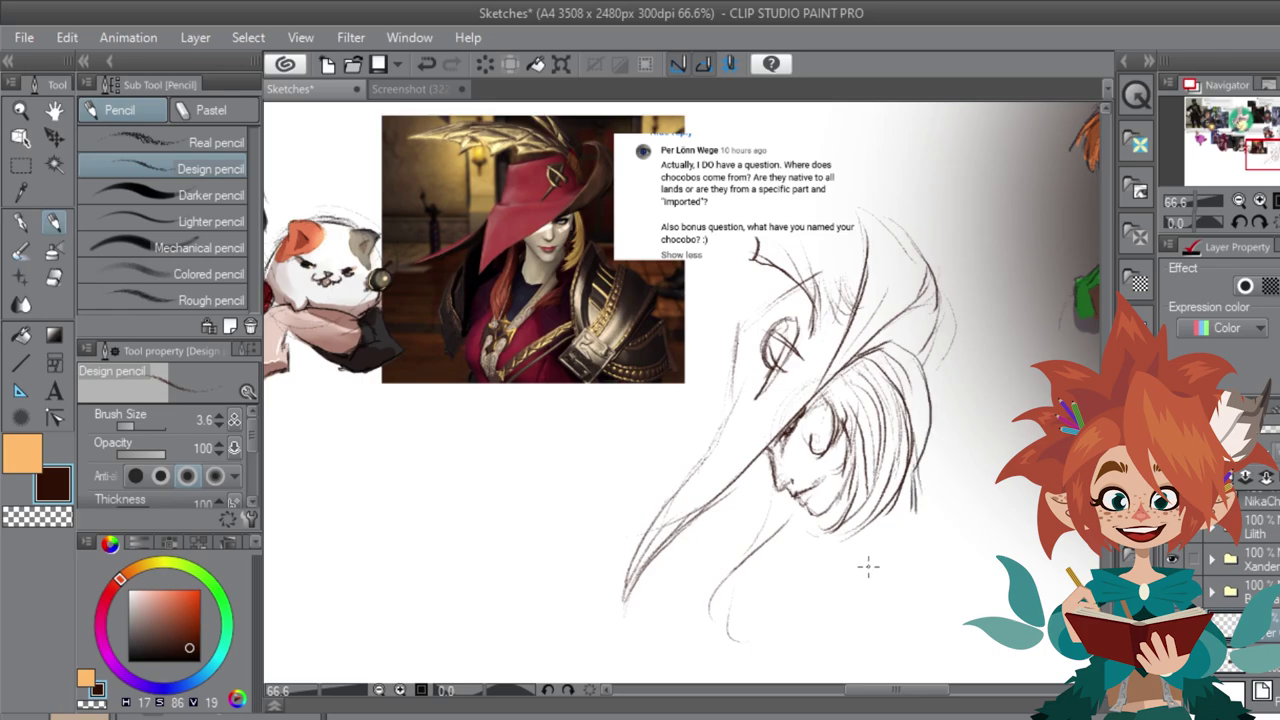
Step: Sketch the coat's collar and shoulder, and extend the hat with a second brim point and plume strands
drag(952, 458, 856, 562)
drag(932, 478, 998, 468)
drag(990, 472, 866, 552)
drag(954, 480, 838, 598)
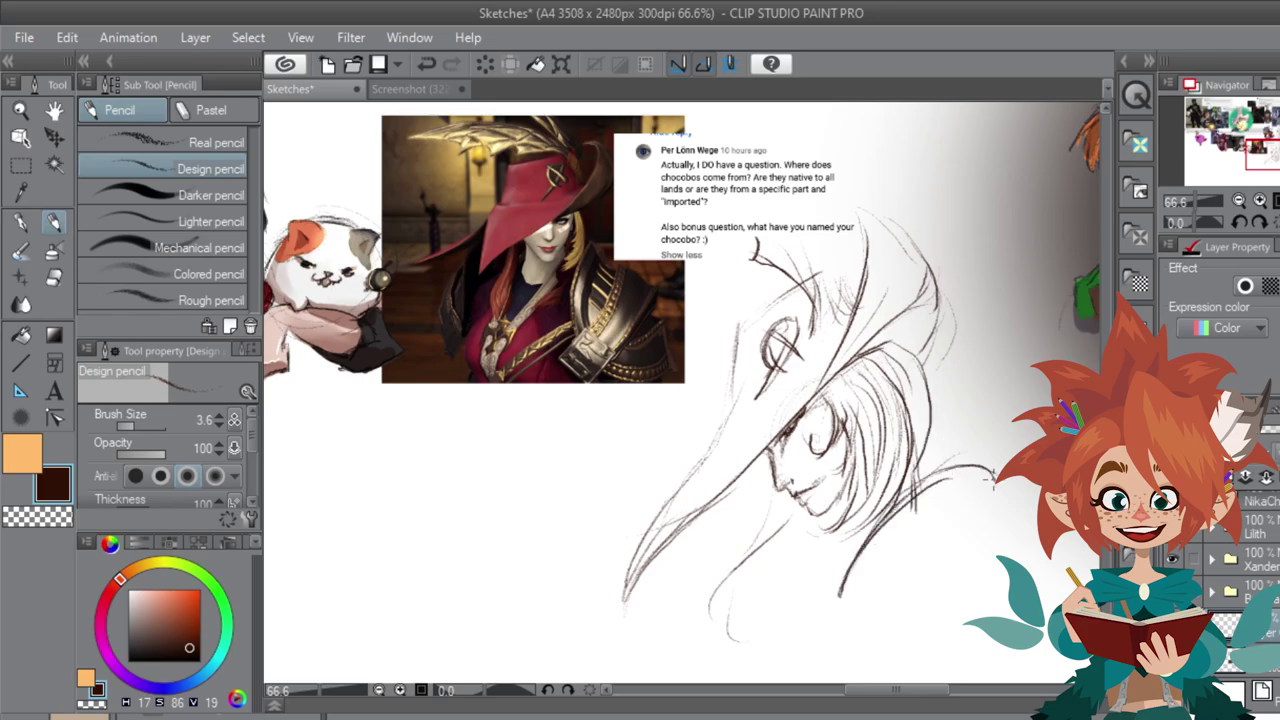
drag(1030, 520, 860, 585)
drag(700, 475, 590, 505)
drag(810, 312, 786, 207)
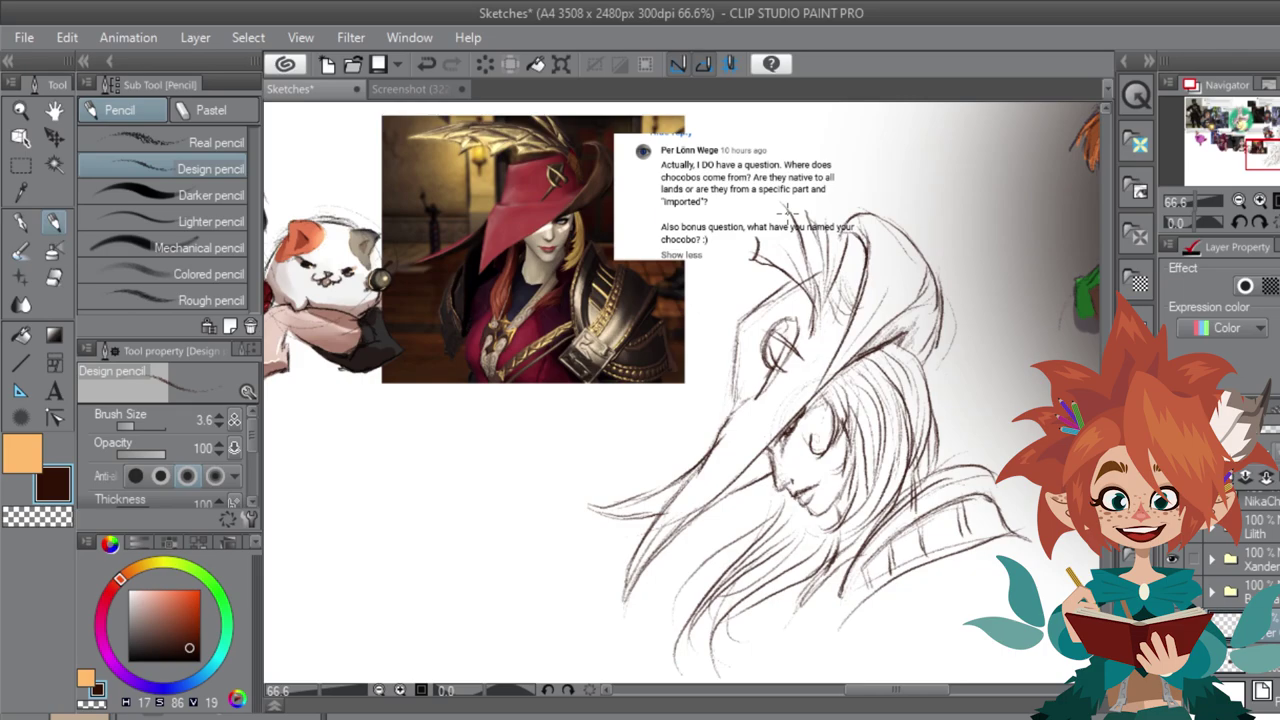
Step: On a new layer, fill the hat's crown and both brim points with dark red (H 358, S 90, V 49) using the Turnip pen
key(ctrl+shift+n)
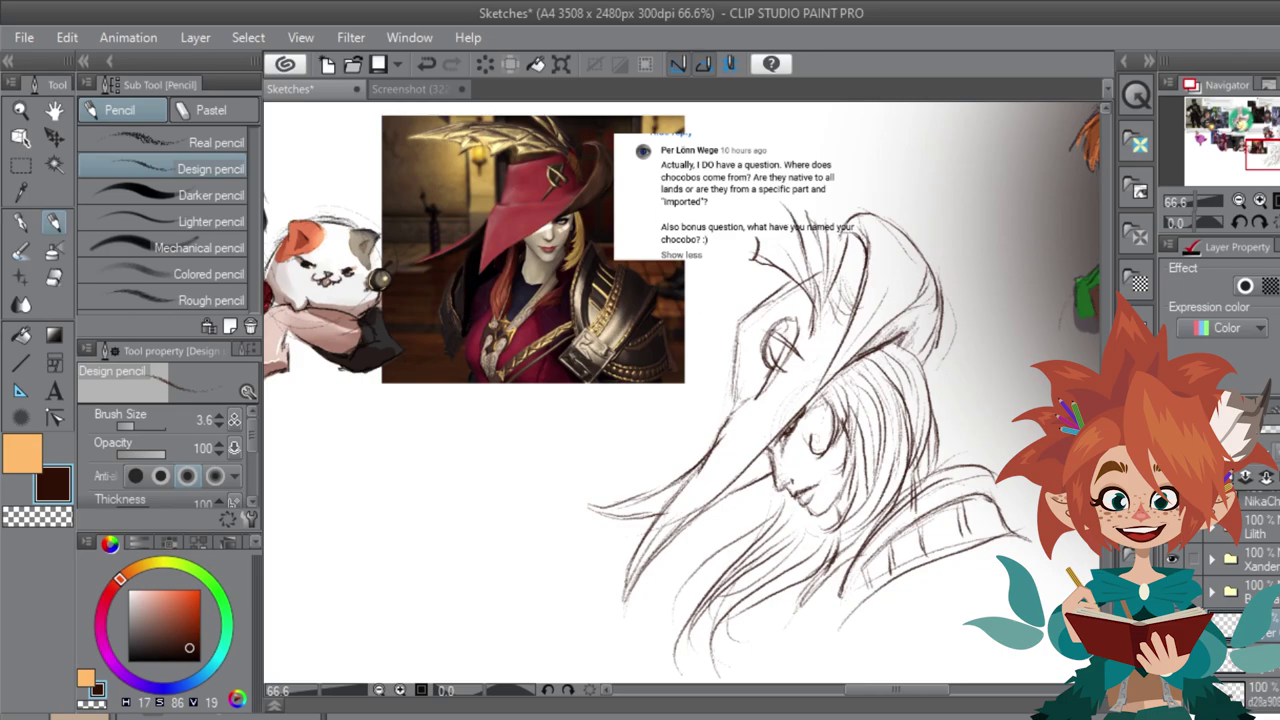
click(190, 616)
click(110, 591)
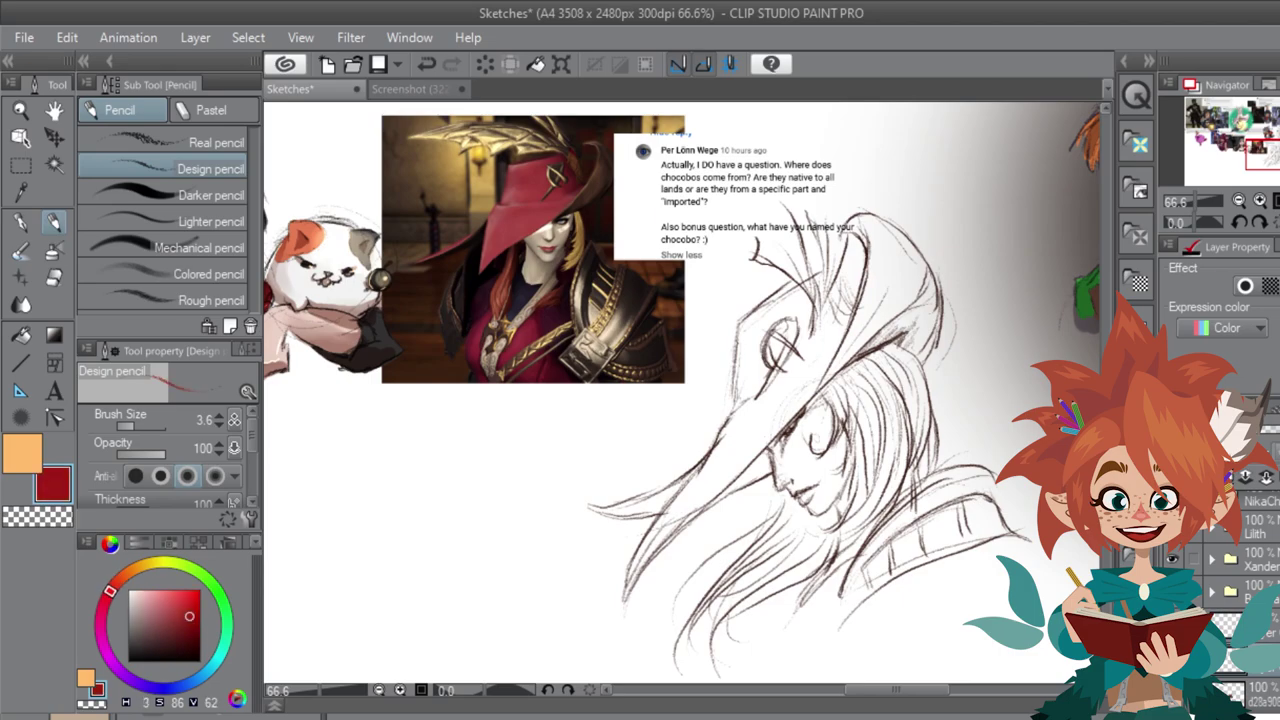
click(193, 626)
click(108, 596)
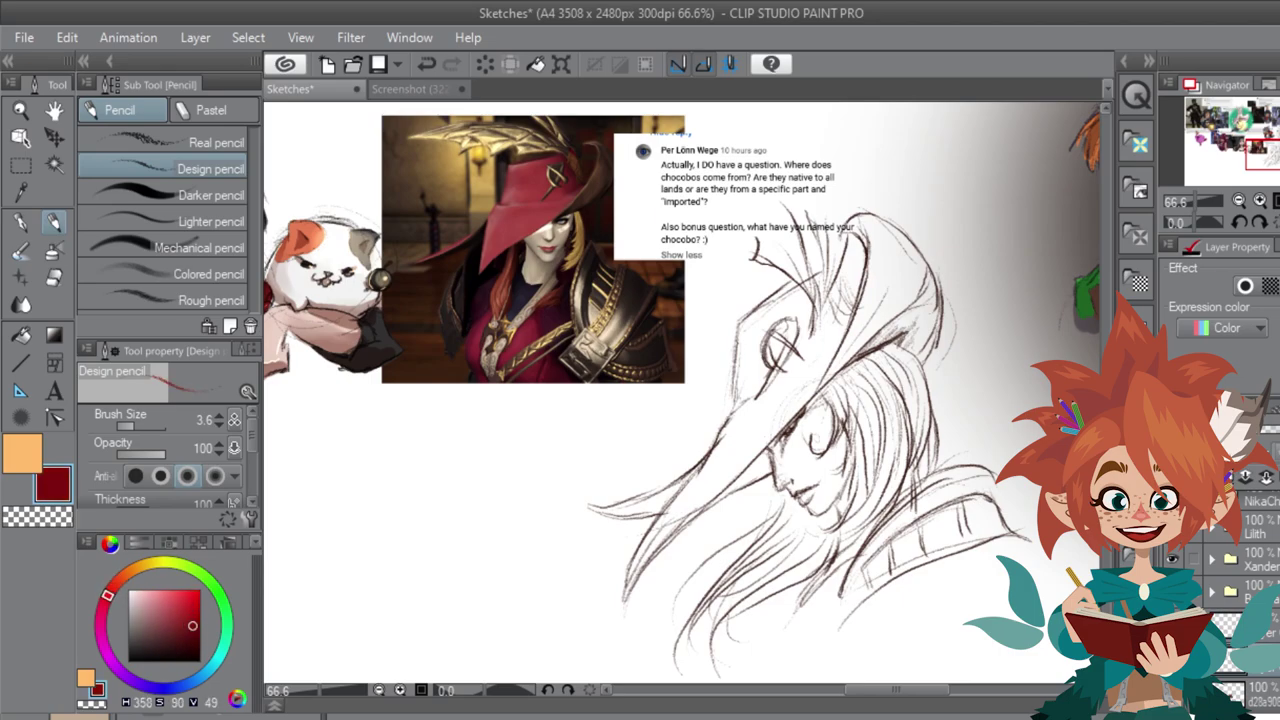
key(p)
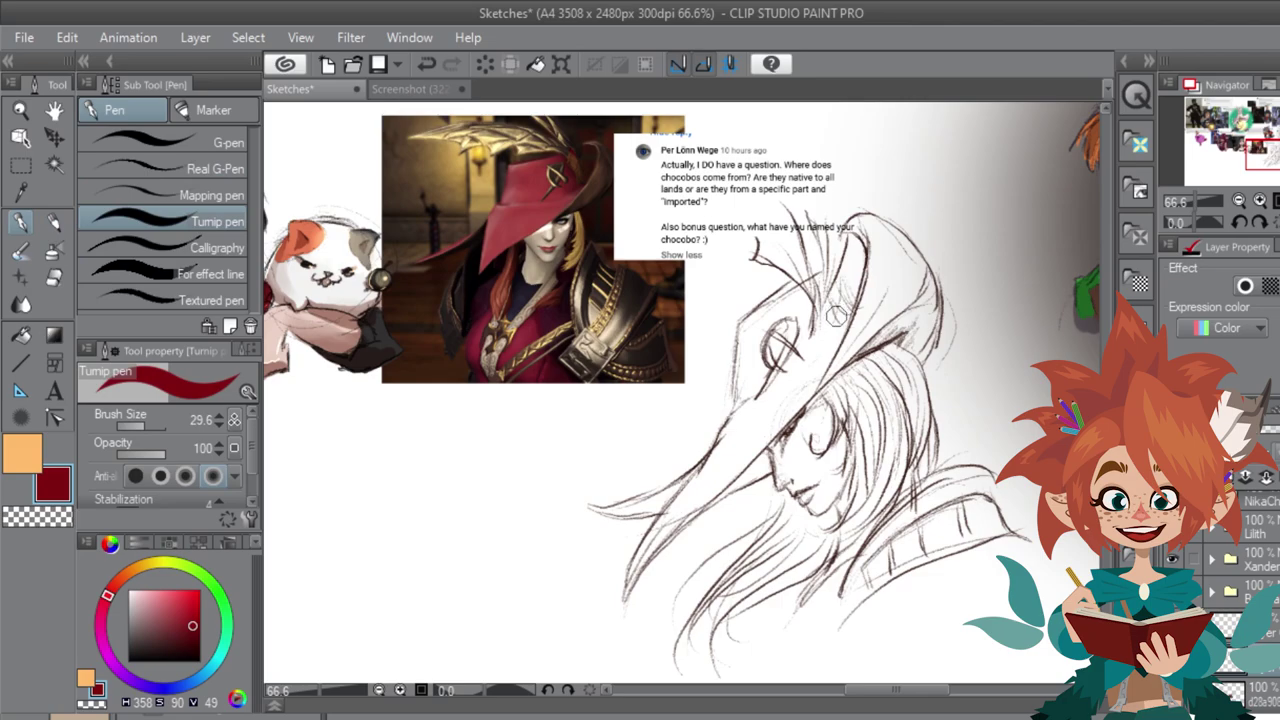
mouse_move(841, 338)
mouse_down()
mouse_move(826, 370)
mouse_move(836, 293)
mouse_move(765, 295)
mouse_move(745, 385)
mouse_move(760, 330)
mouse_move(809, 306)
mouse_move(812, 385)
mouse_move(755, 455)
mouse_move(762, 421)
mouse_move(724, 458)
mouse_up()
drag(716, 461, 690, 488)
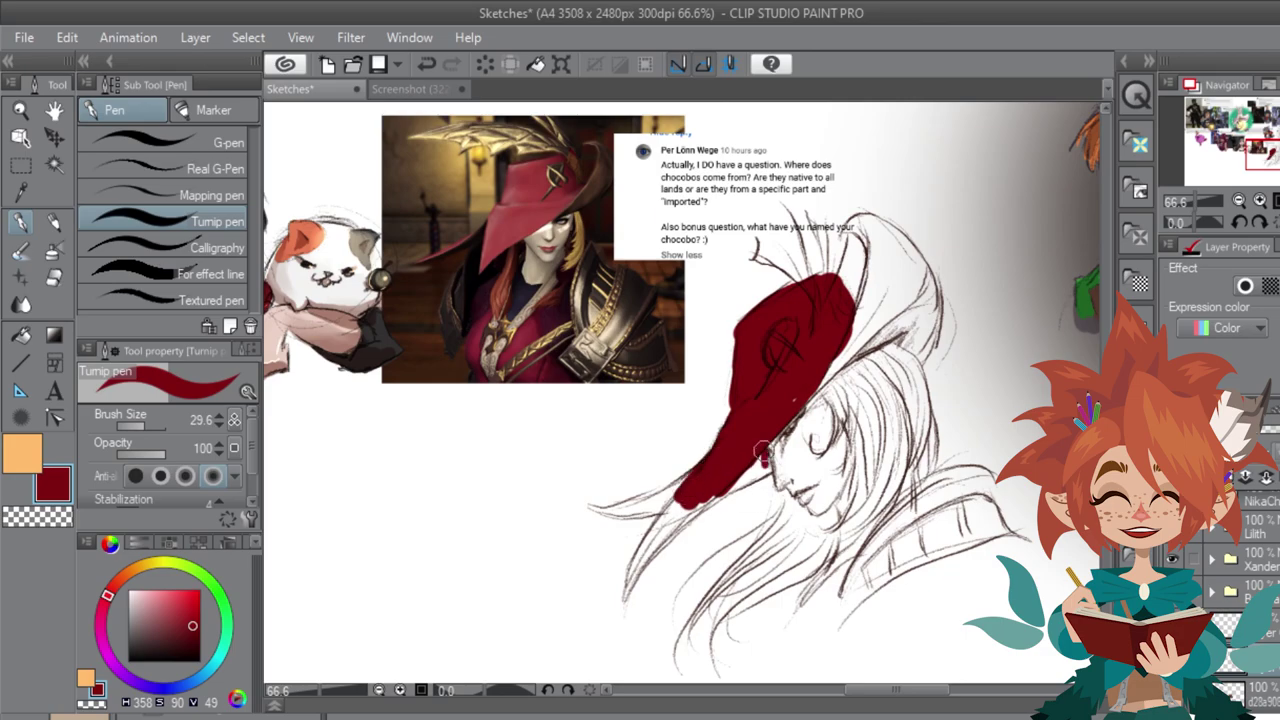
mouse_move(755, 472)
mouse_down()
mouse_move(655, 545)
mouse_move(632, 585)
mouse_move(678, 500)
mouse_up()
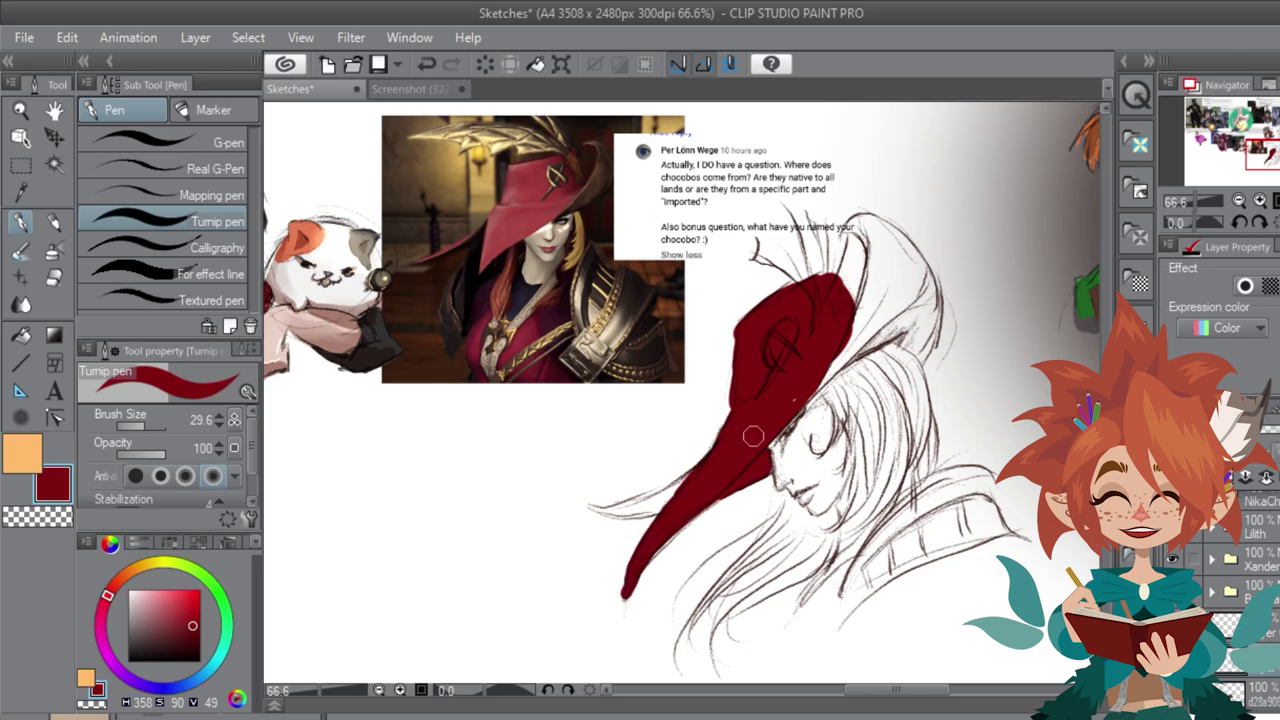
mouse_move(753, 436)
mouse_down()
mouse_move(666, 494)
mouse_move(592, 514)
mouse_move(656, 508)
mouse_move(624, 611)
mouse_move(636, 545)
mouse_up()
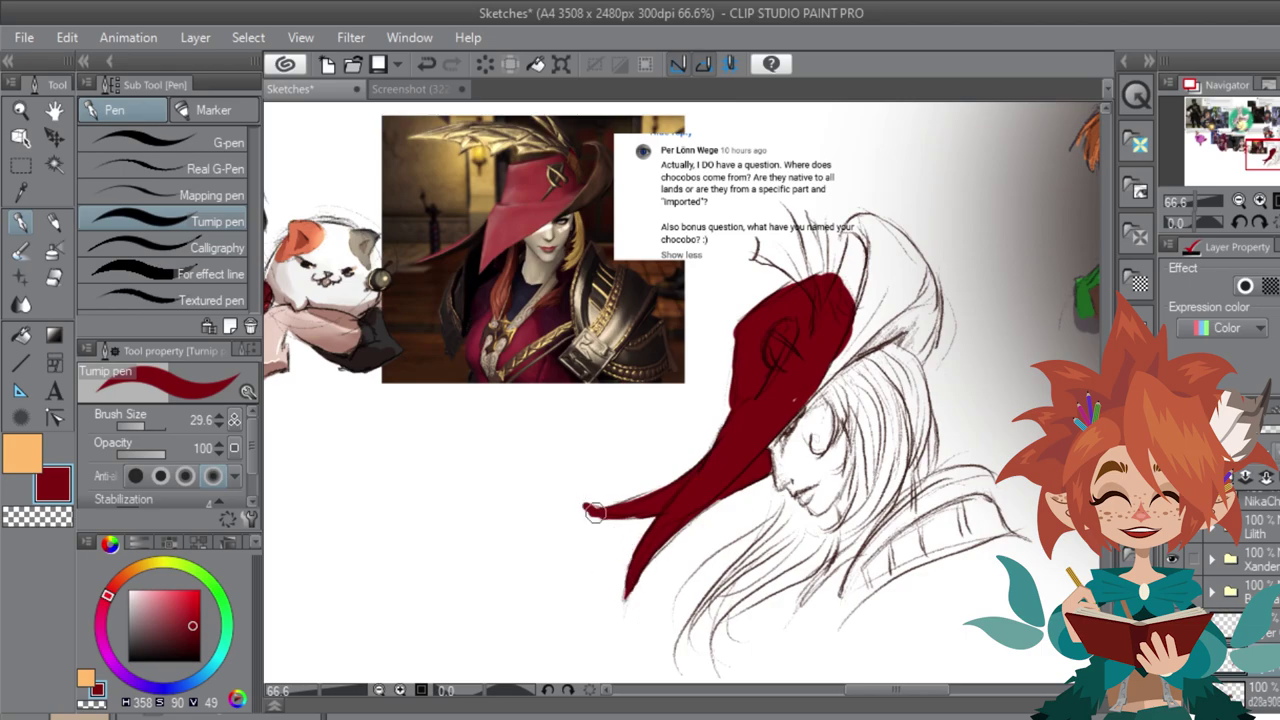
mouse_move(586, 531)
mouse_down()
mouse_move(623, 527)
mouse_move(578, 515)
mouse_move(574, 494)
mouse_move(631, 484)
mouse_up()
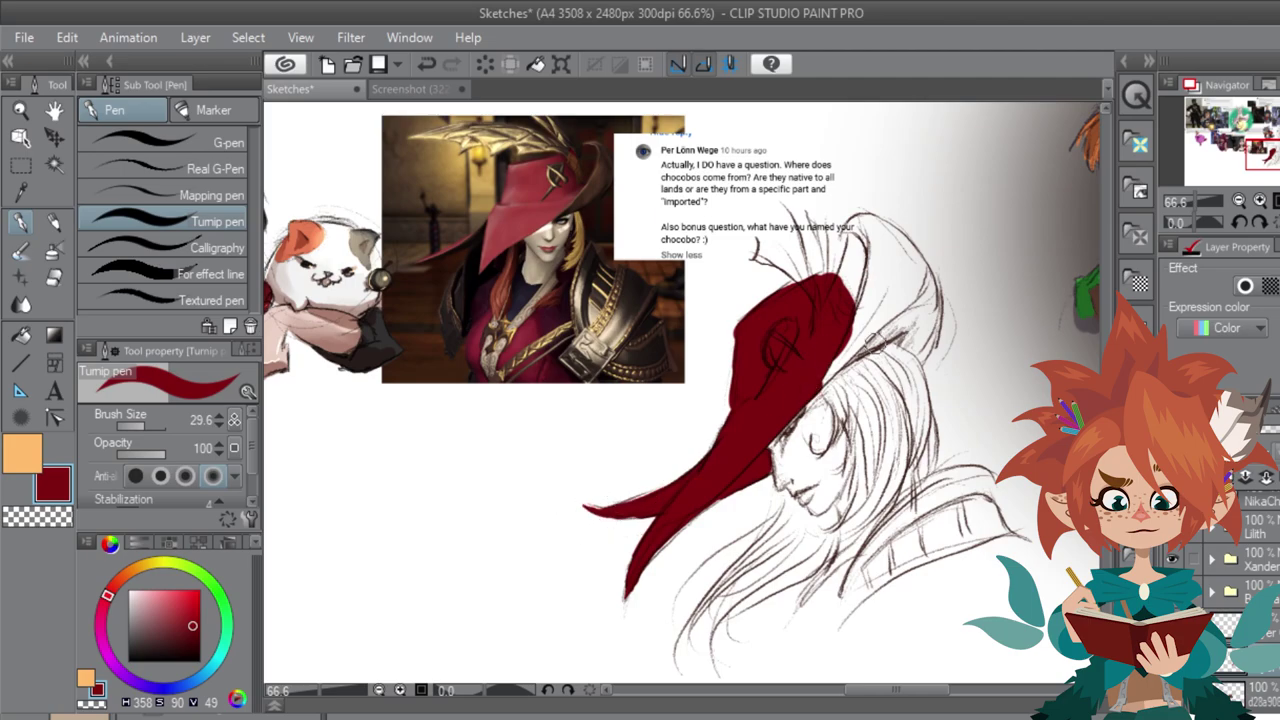
Step: Fill the upturned section behind the hat's crown with orange-brown (H 30, S 79, V 62)
click(132, 570)
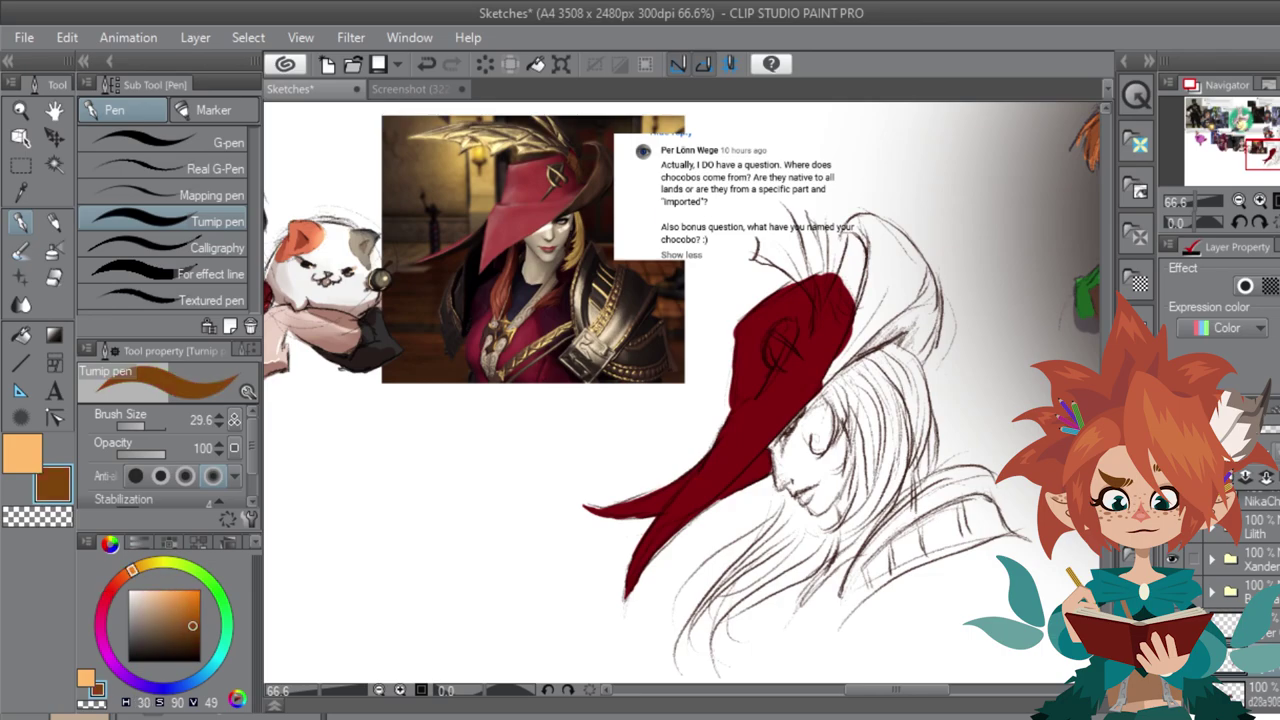
drag(185, 606, 184, 619)
mouse_move(856, 312)
mouse_down()
mouse_move(814, 390)
mouse_move(911, 311)
mouse_move(901, 272)
mouse_move(894, 284)
mouse_move(866, 224)
mouse_move(850, 224)
mouse_move(872, 245)
mouse_move(872, 285)
mouse_up()
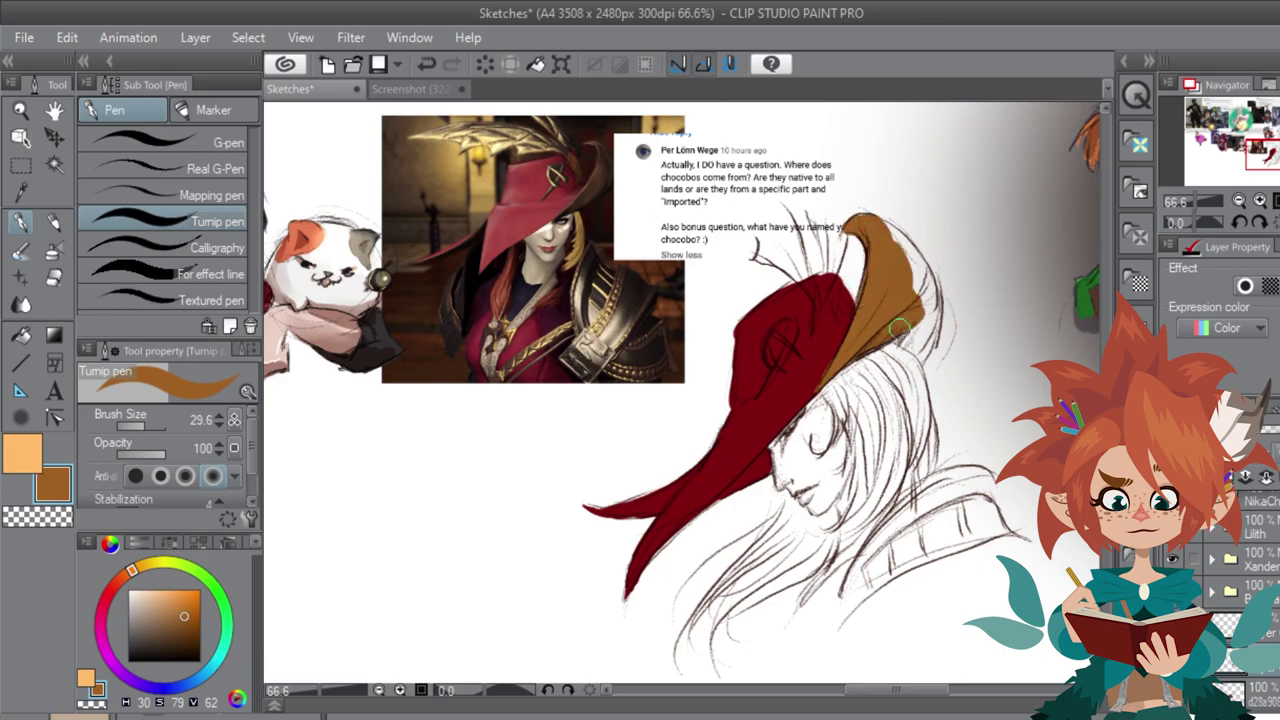
Step: Finish filling the hat's upturned section with orange-brown, and colour the plume feathers and crown emblem the same way
mouse_move(899, 329)
mouse_down()
mouse_move(923, 352)
mouse_move(925, 273)
mouse_move(879, 230)
mouse_up()
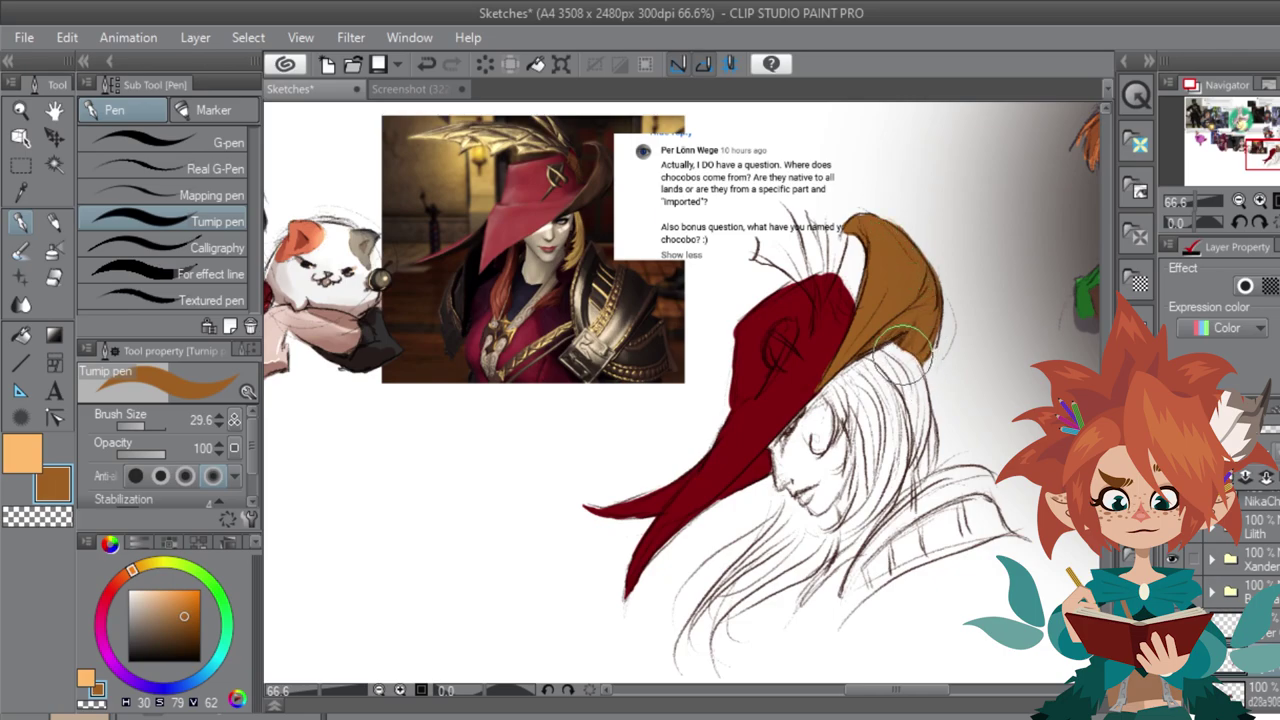
alt+click(814, 346)
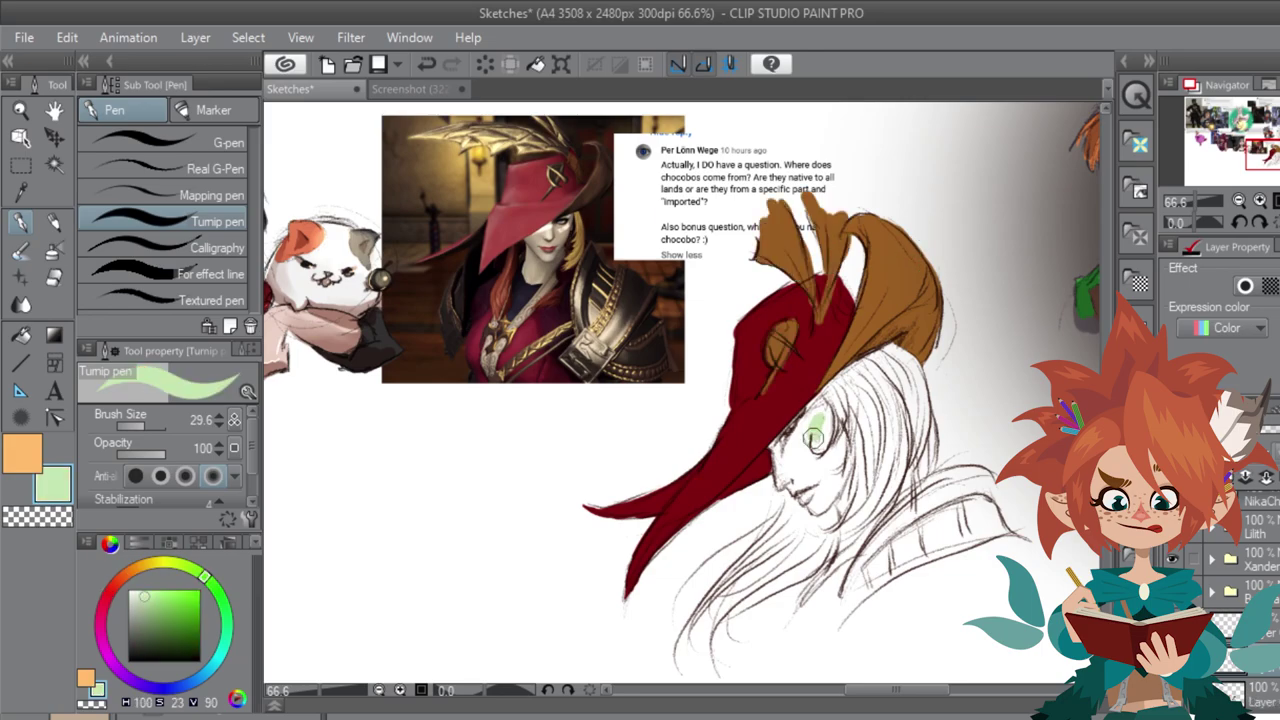
Step: Fill the woman's face and neck with pale green (H 100, S 23, V 90) using the Turnip pen
drag(830, 410, 800, 445)
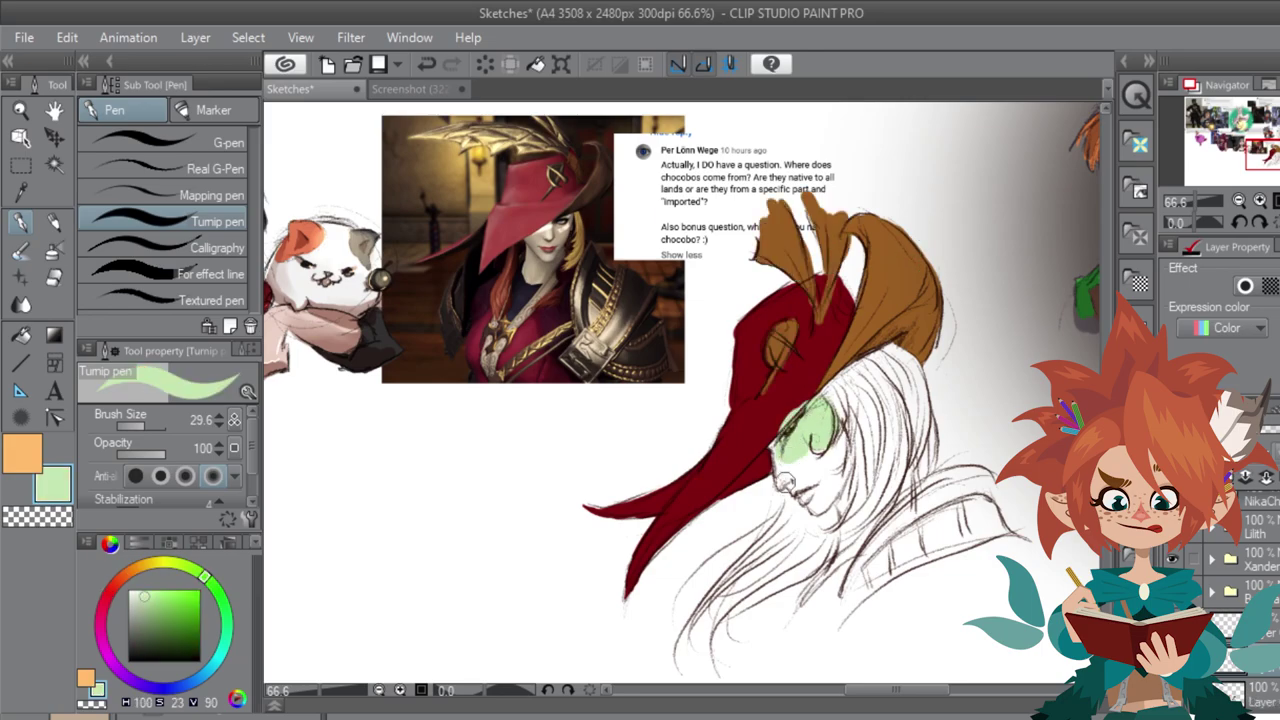
mouse_move(1256, 658)
mouse_down()
mouse_move(1256, 700)
mouse_move(1256, 666)
mouse_up()
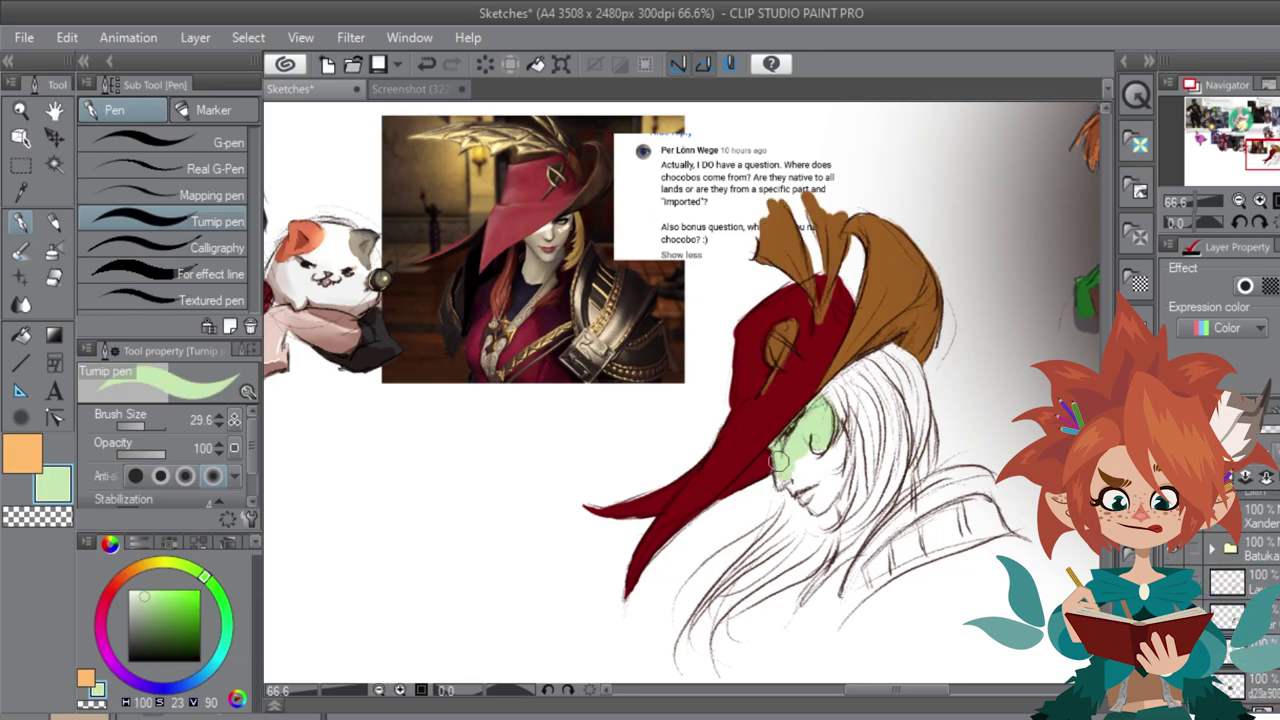
mouse_move(779, 462)
mouse_down()
mouse_move(805, 478)
mouse_move(798, 492)
mouse_move(822, 470)
mouse_move(836, 483)
mouse_move(812, 500)
mouse_up()
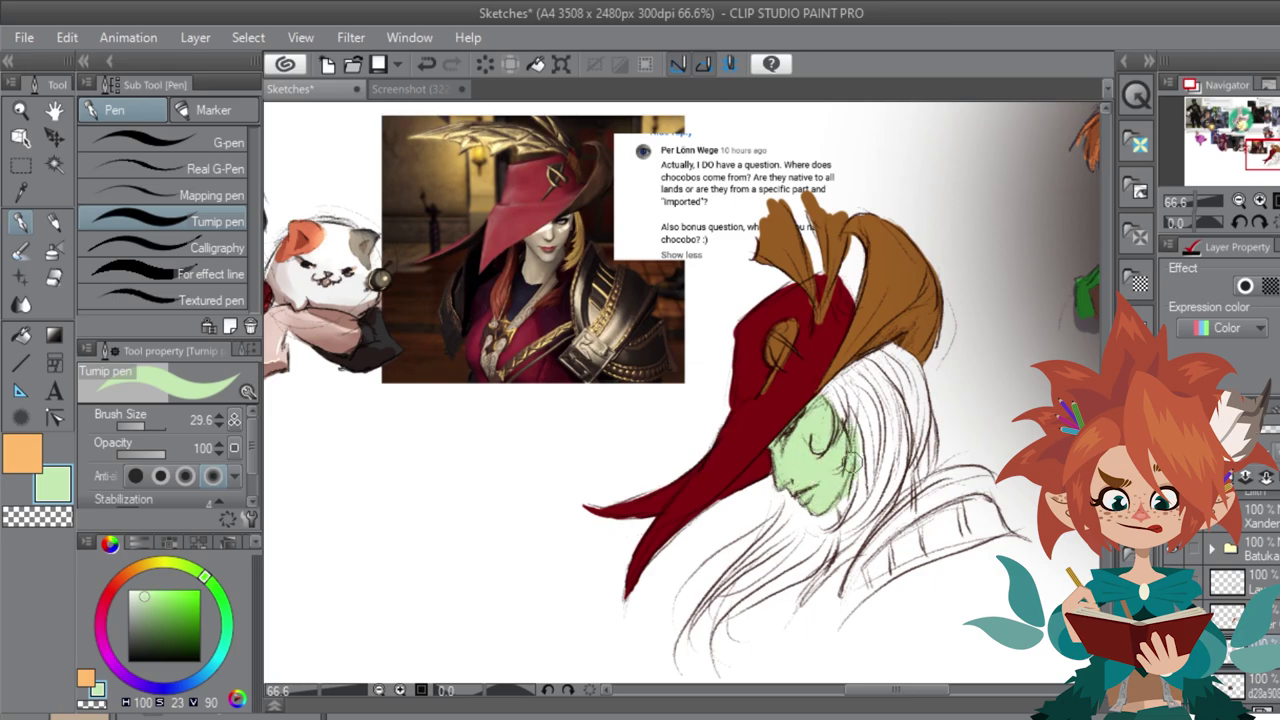
mouse_move(852, 460)
mouse_down()
mouse_move(850, 542)
mouse_move(851, 523)
mouse_move(803, 600)
mouse_move(871, 537)
mouse_move(858, 521)
mouse_move(872, 430)
mouse_up()
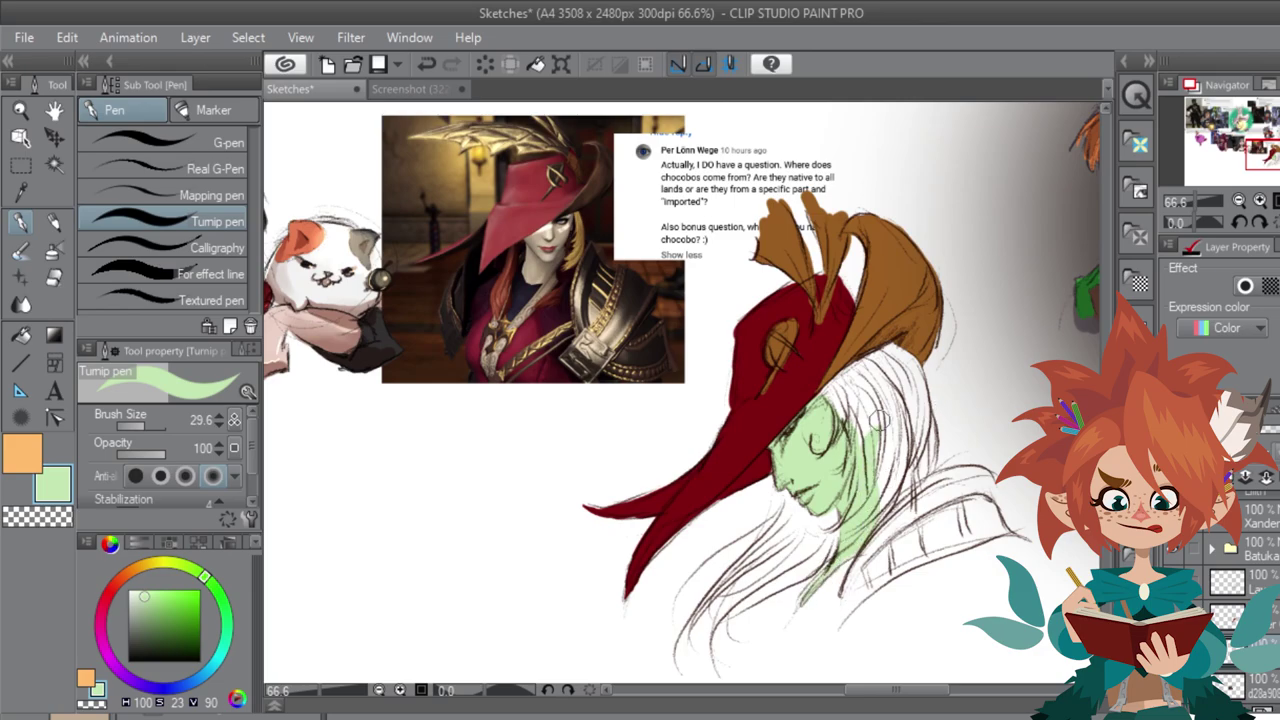
Step: Colour the lips dark red and the eye blue (H 197, S 81, V 83), and outline the eye in black at brush size 6.8
click(1182, 478)
alt+click(766, 465)
drag(190, 612, 186, 602)
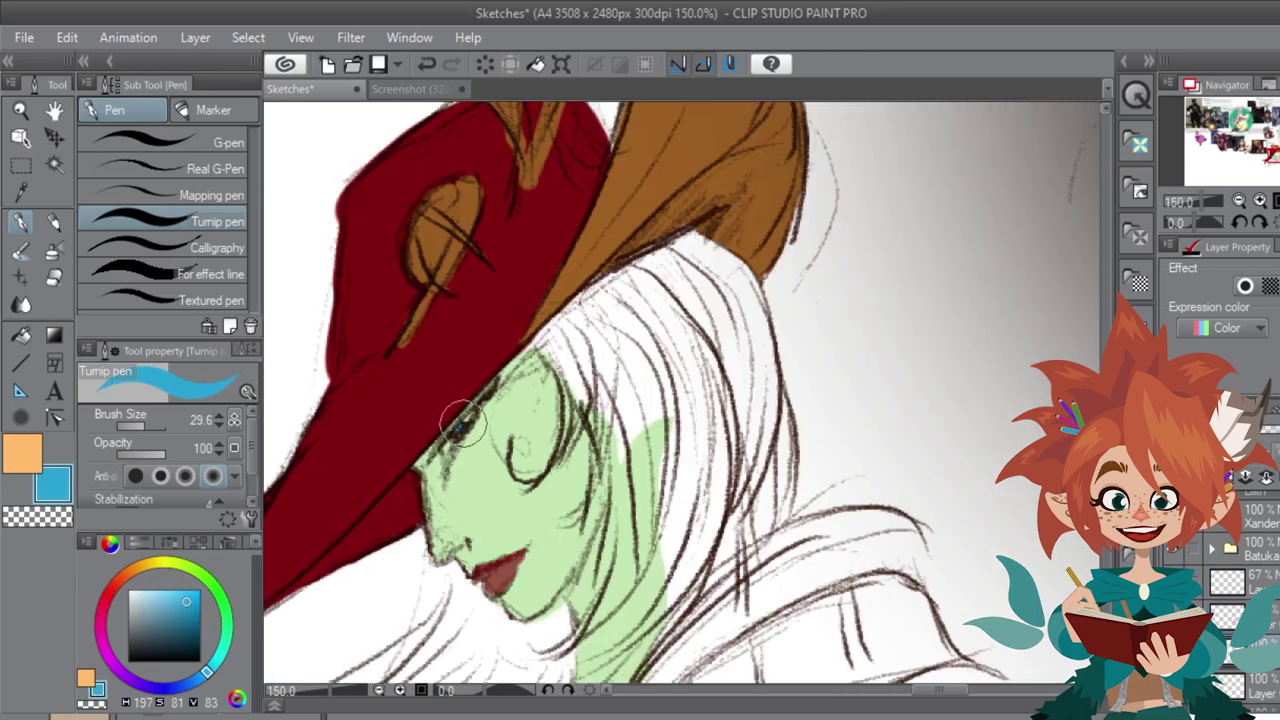
drag(461, 424, 474, 411)
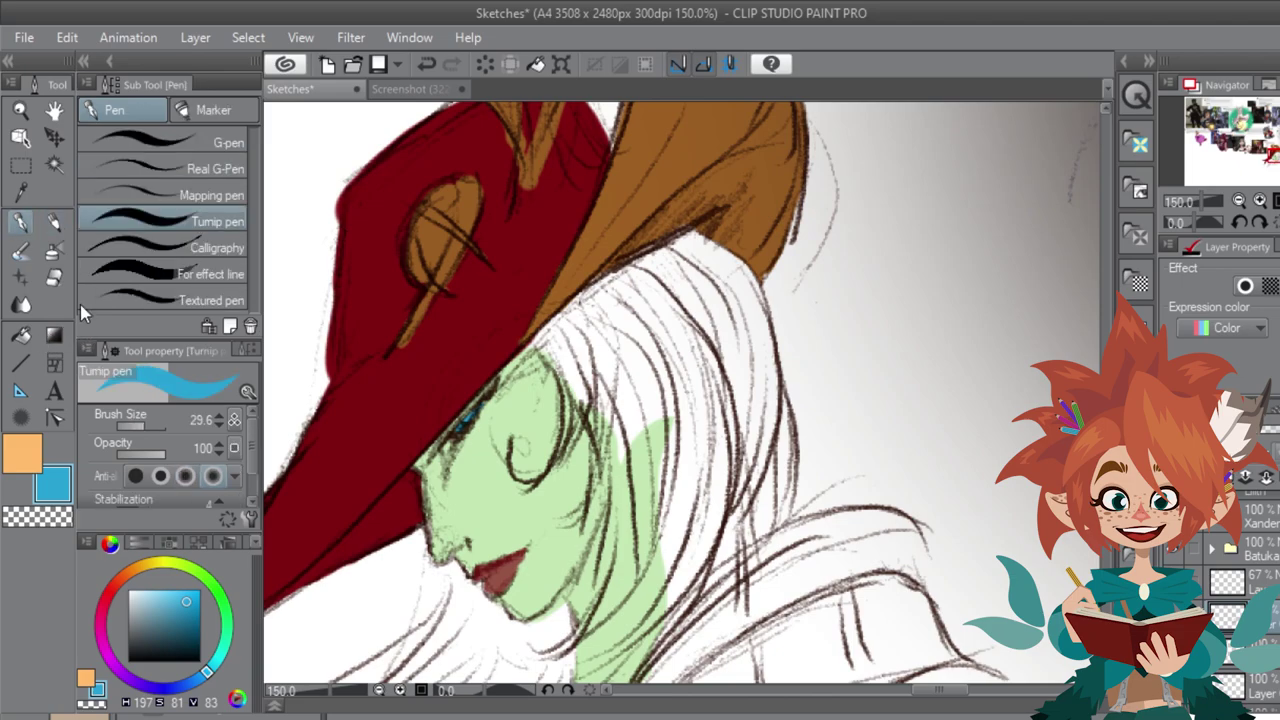
click(129, 660)
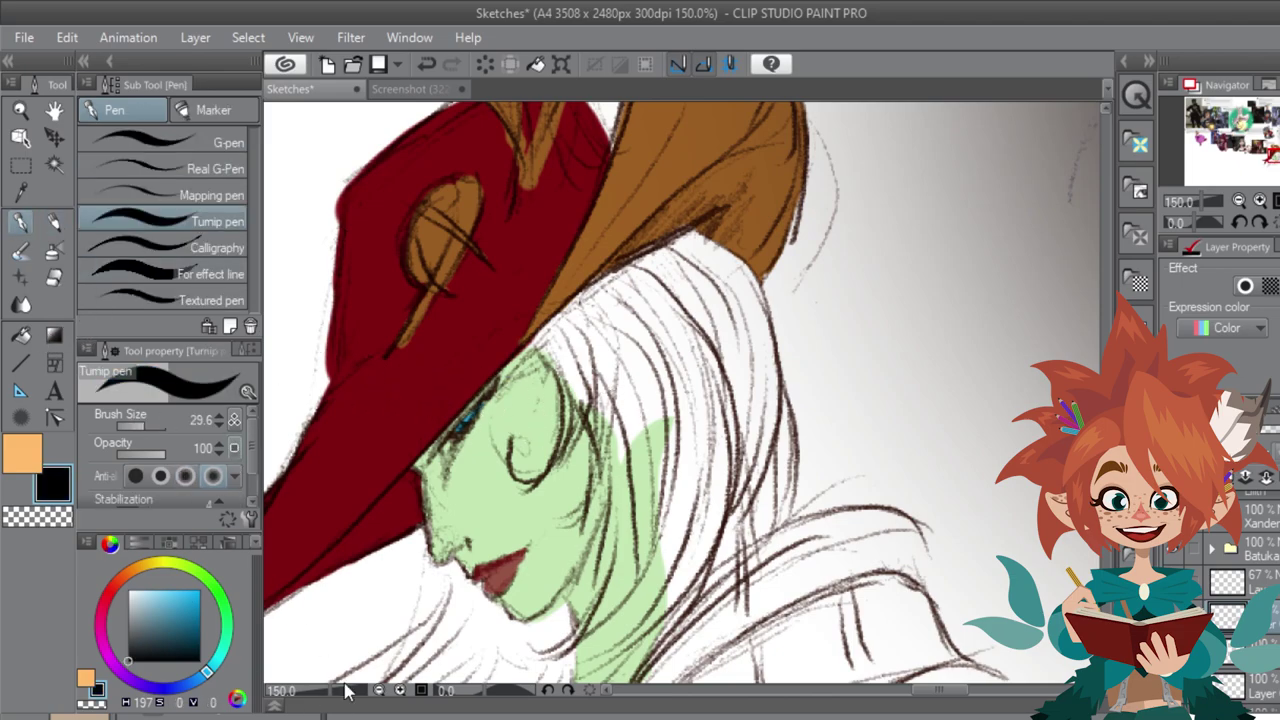
drag(133, 426, 138, 426)
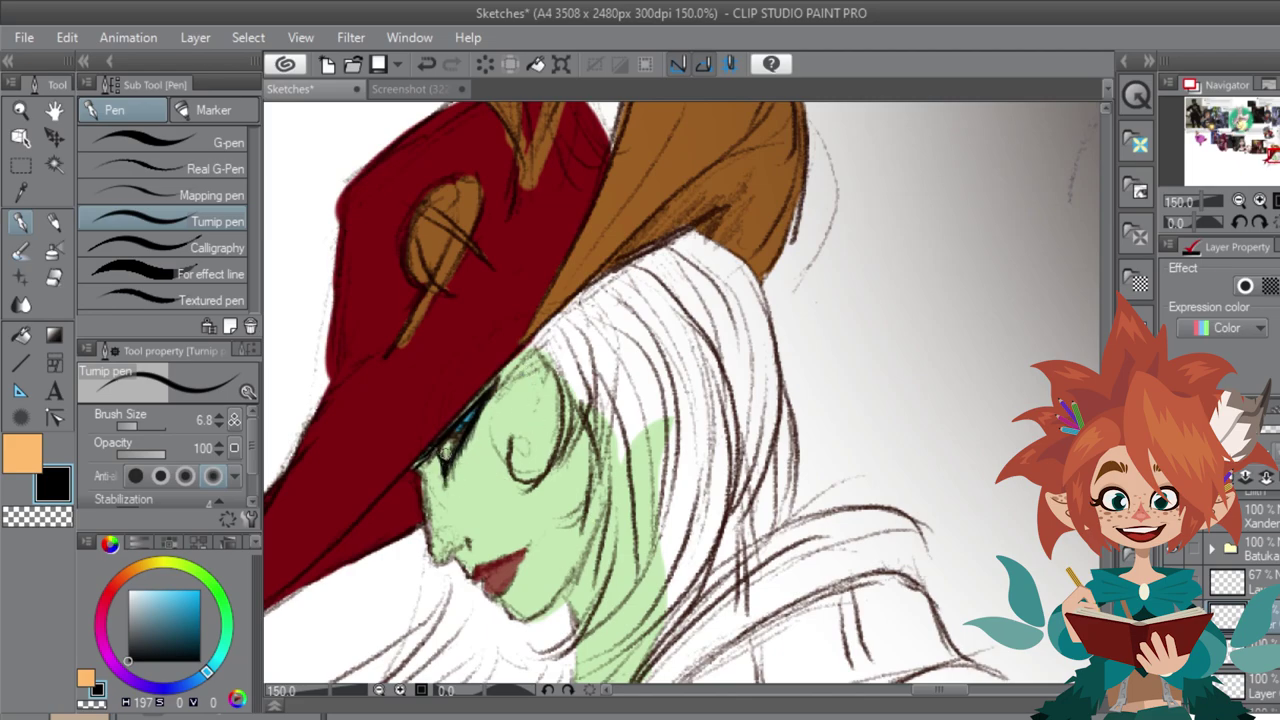
Step: Fill the hair with orange and red-brown (H 22, S 86, V 60), then block in the red coat and grey, gold-trimmed shoulder armour
key(ctrl+minus)
key(ctrl+minus)
alt+click(407, 236)
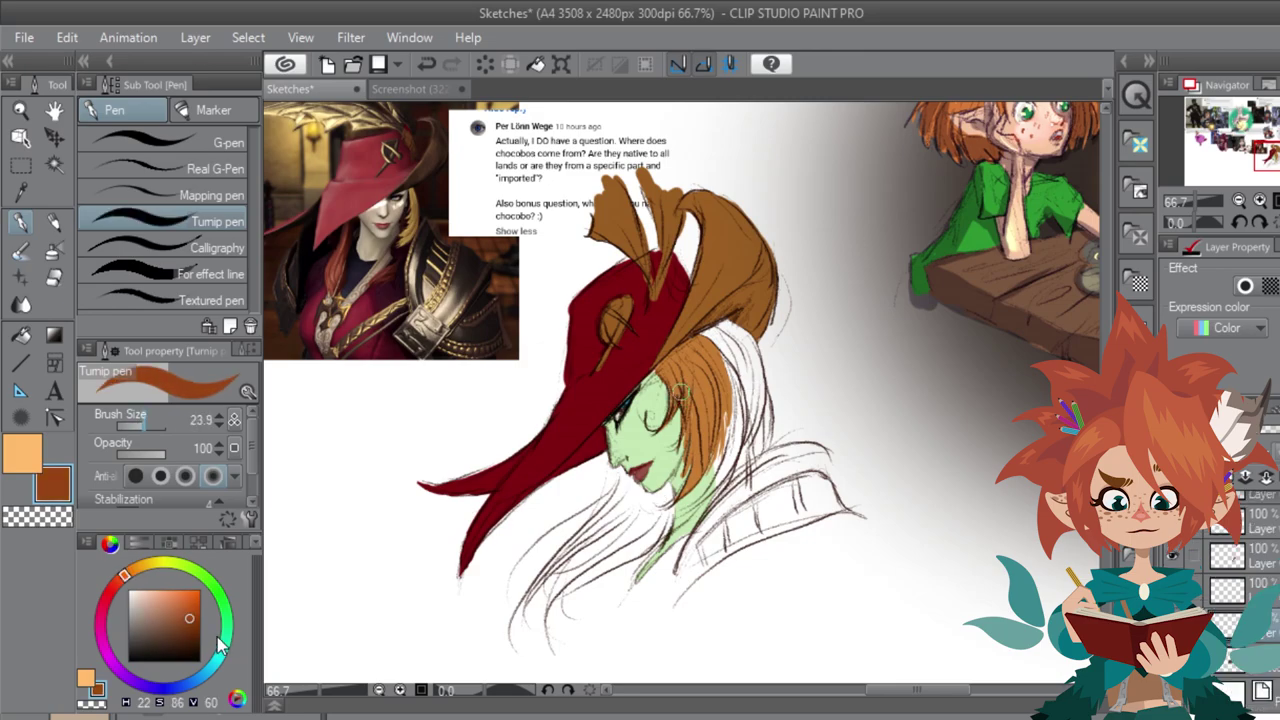
mouse_move(729, 340)
mouse_down()
mouse_move(706, 342)
mouse_move(745, 365)
mouse_move(755, 400)
mouse_move(716, 469)
mouse_move(748, 425)
mouse_move(755, 445)
mouse_move(727, 498)
mouse_up()
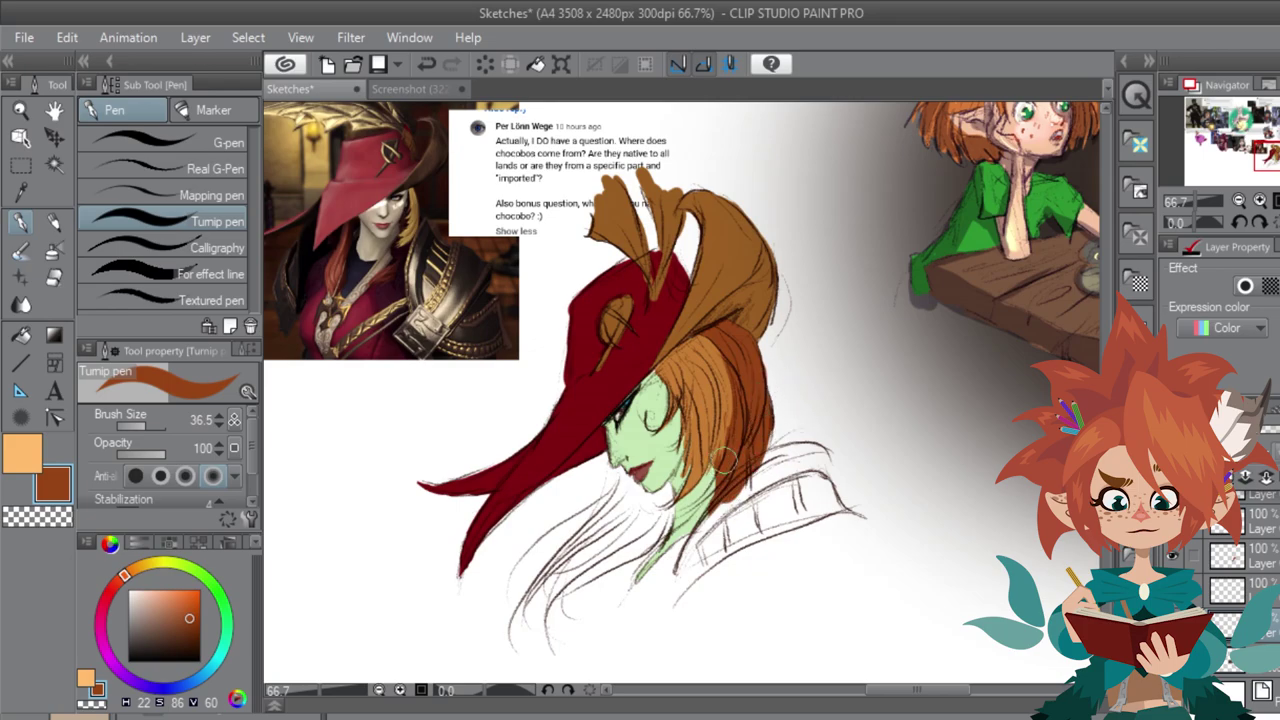
mouse_move(638, 477)
mouse_down()
mouse_move(547, 580)
mouse_move(530, 545)
mouse_move(512, 580)
mouse_move(600, 540)
mouse_move(625, 555)
mouse_move(515, 648)
mouse_up()
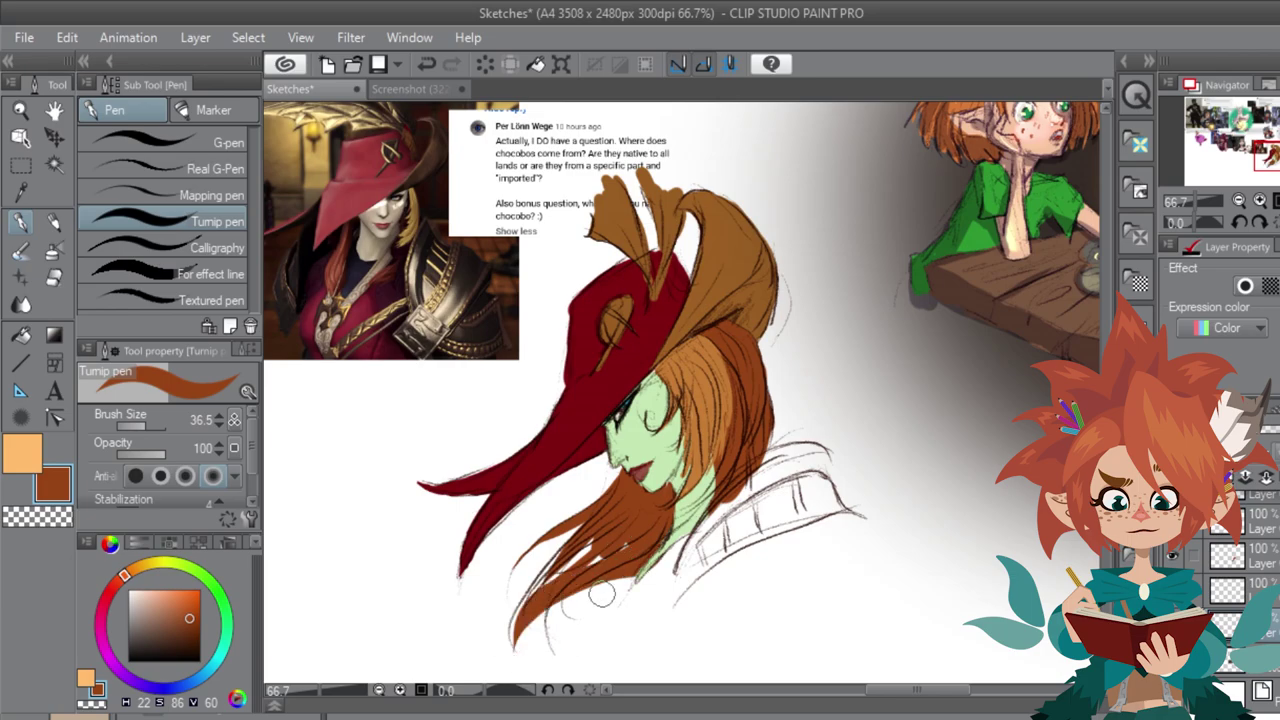
drag(592, 540, 540, 600)
drag(565, 560, 508, 640)
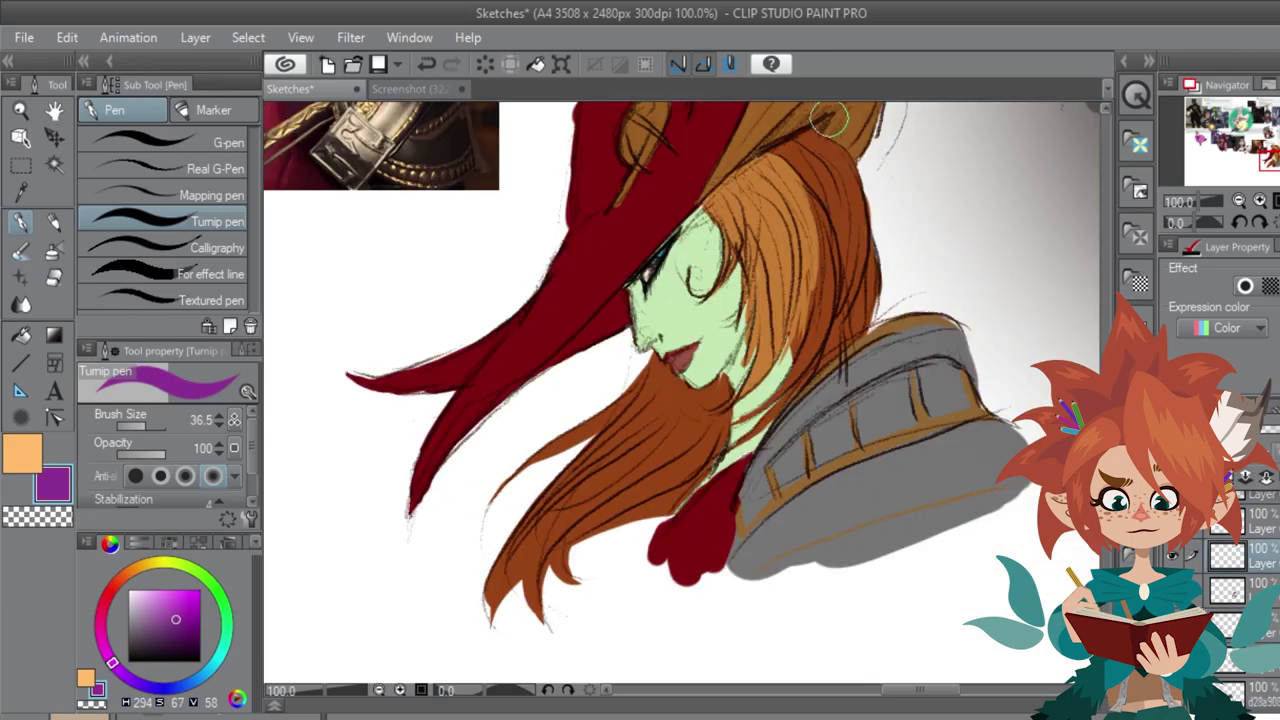
Step: Add purple shadows (H 294, S 67, V 58) over the face, hair and hat with the Turnip pen at size 36.5
drag(712, 218, 637, 282)
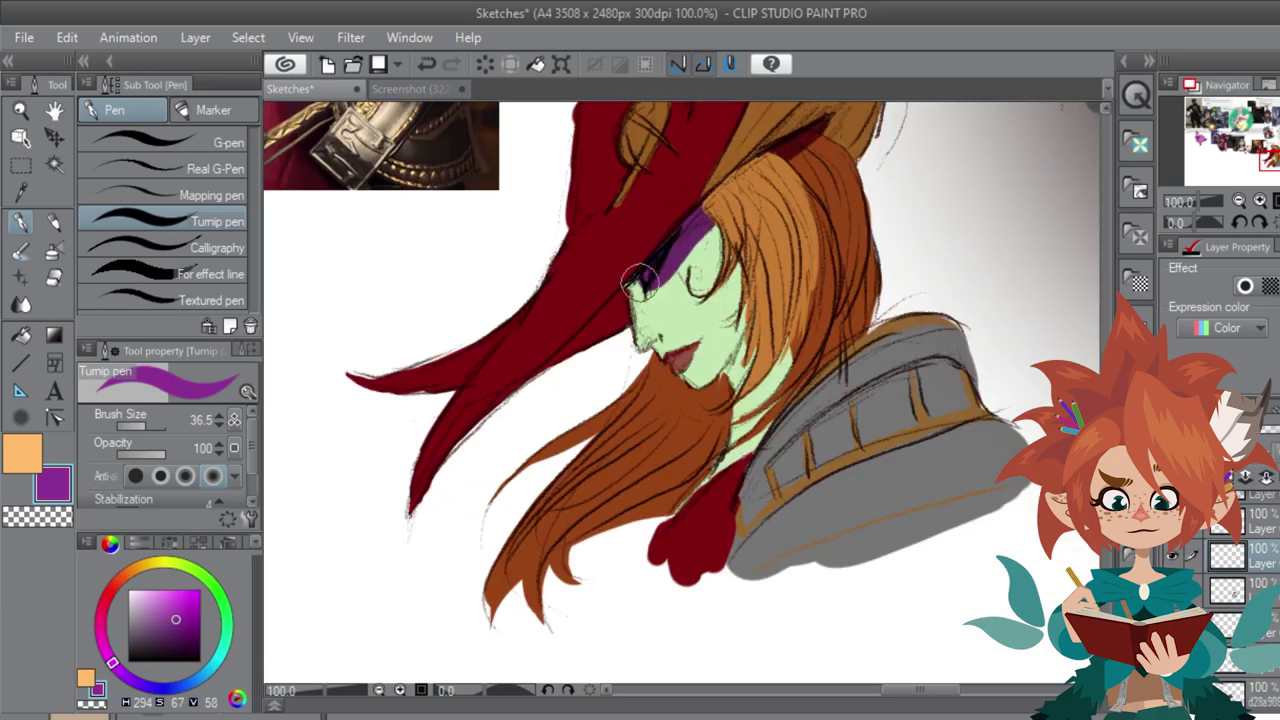
drag(1255, 503, 1255, 603)
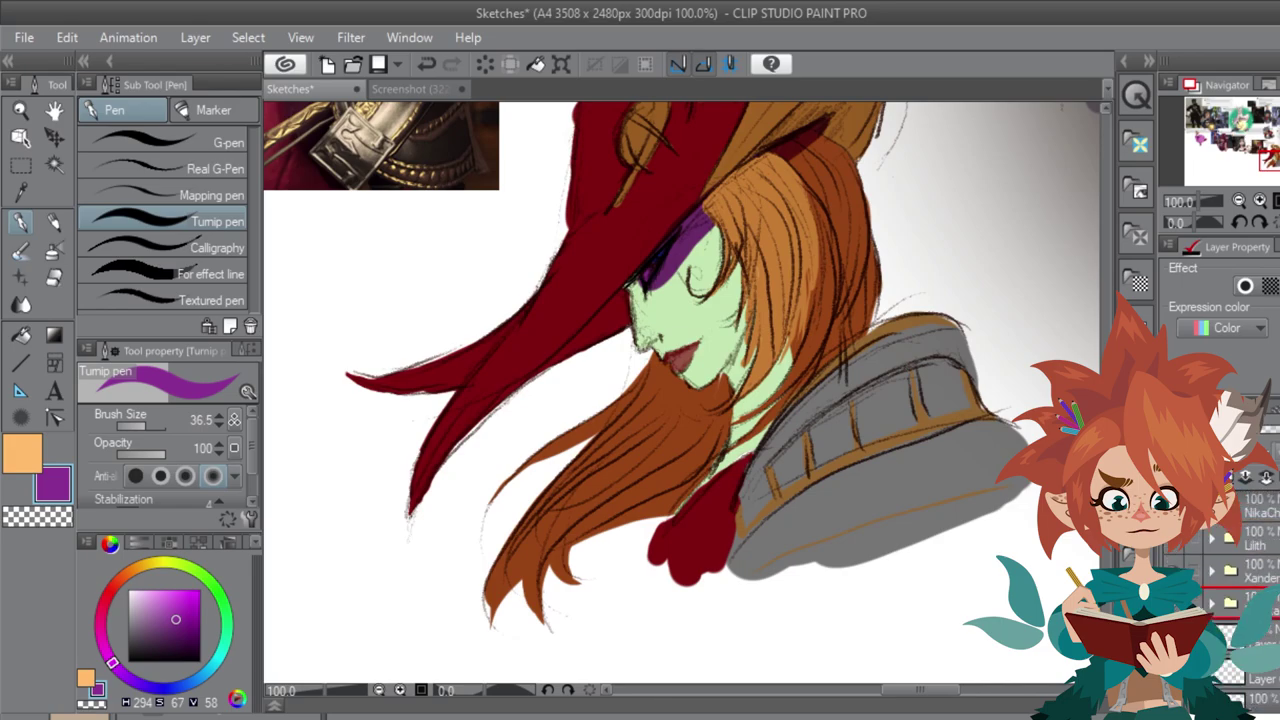
mouse_move(785, 152)
mouse_down()
mouse_move(705, 222)
mouse_move(552, 563)
mouse_move(582, 501)
mouse_up()
mouse_move(715, 260)
mouse_down()
mouse_move(688, 380)
mouse_move(624, 444)
mouse_move(730, 273)
mouse_move(709, 424)
mouse_move(734, 322)
mouse_move(747, 362)
mouse_move(727, 432)
mouse_move(662, 423)
mouse_move(695, 408)
mouse_move(728, 433)
mouse_move(703, 420)
mouse_move(692, 492)
mouse_move(657, 425)
mouse_move(670, 447)
mouse_move(642, 432)
mouse_move(670, 562)
mouse_move(669, 480)
mouse_move(638, 444)
mouse_move(647, 560)
mouse_move(609, 478)
mouse_move(594, 563)
mouse_move(590, 504)
mouse_move(602, 520)
mouse_move(574, 569)
mouse_move(626, 545)
mouse_move(617, 604)
mouse_move(605, 505)
mouse_move(619, 615)
mouse_move(602, 652)
mouse_move(626, 553)
mouse_up()
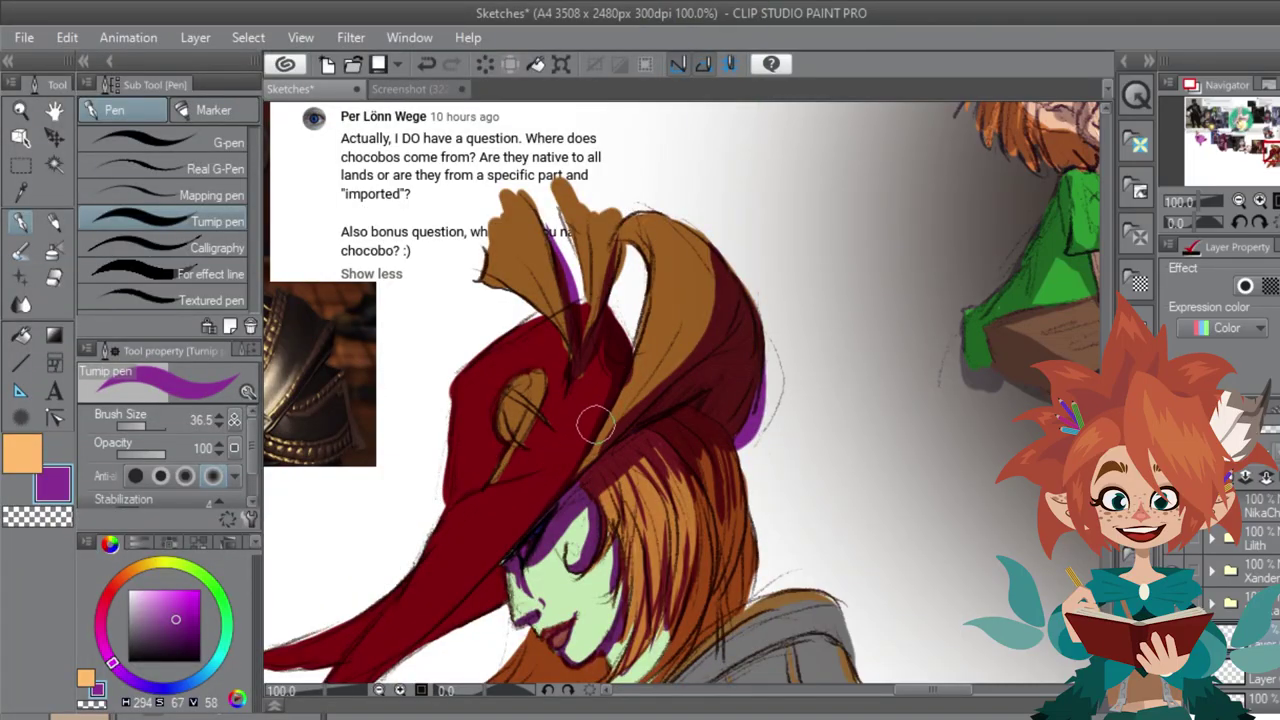
Step: Blend the purple shadows on the hat's upturned section and across the face with the Transparent watercolor brush
key(b)
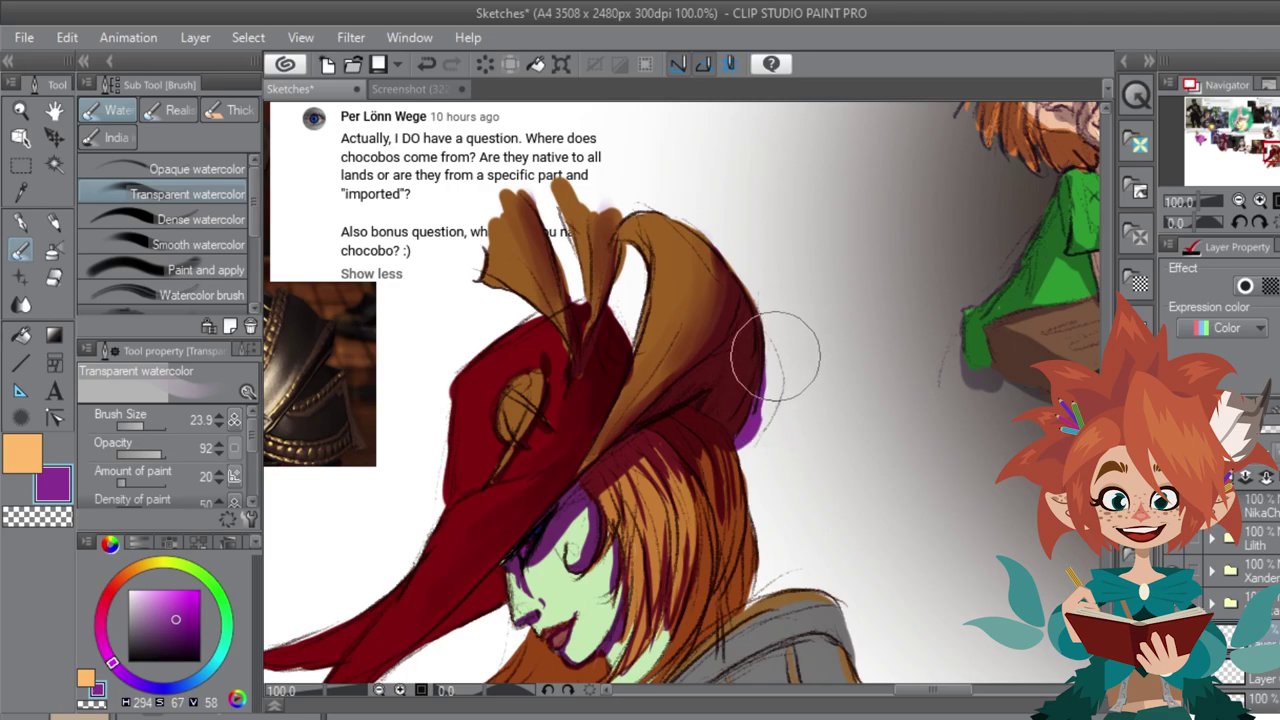
drag(750, 437, 690, 257)
mouse_move(519, 343)
mouse_down()
mouse_move(524, 330)
mouse_move(515, 350)
mouse_up()
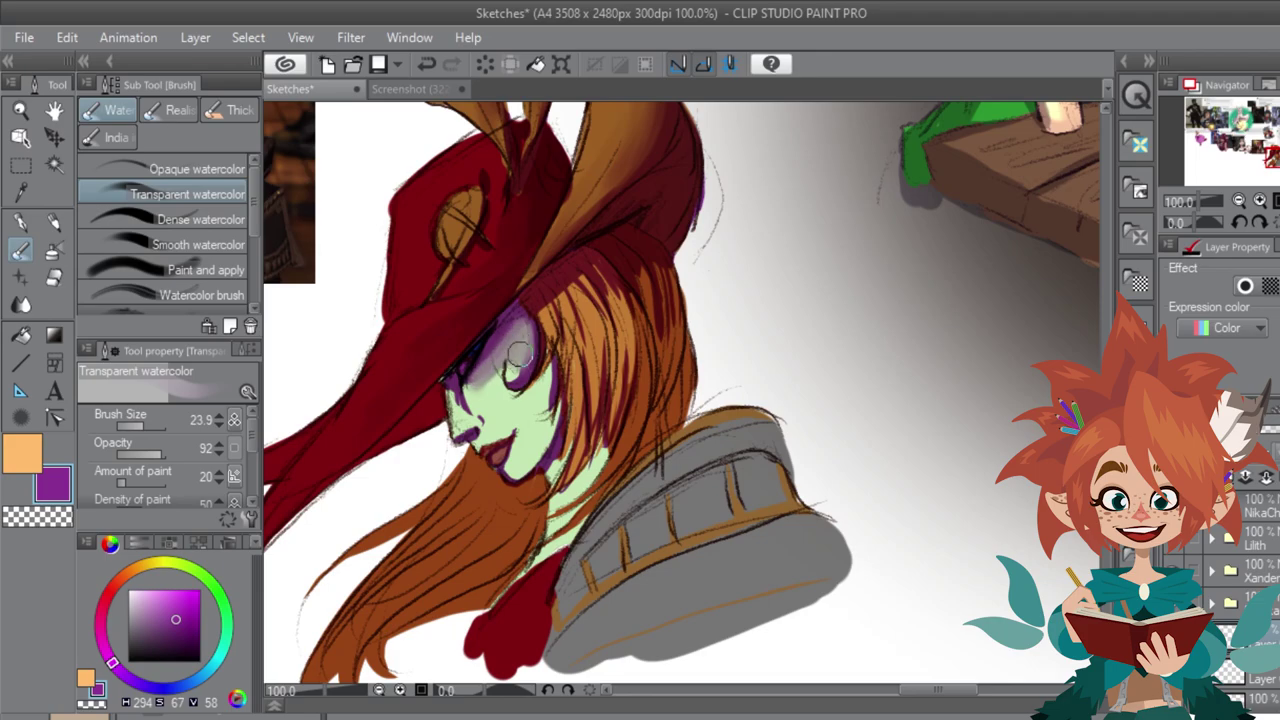
mouse_move(533, 391)
mouse_down()
mouse_move(554, 418)
mouse_move(541, 392)
mouse_move(539, 446)
mouse_move(548, 394)
mouse_move(454, 362)
mouse_move(450, 398)
mouse_move(495, 420)
mouse_move(478, 370)
mouse_move(513, 352)
mouse_move(517, 426)
mouse_move(473, 407)
mouse_move(496, 417)
mouse_move(478, 418)
mouse_move(482, 430)
mouse_move(513, 461)
mouse_up()
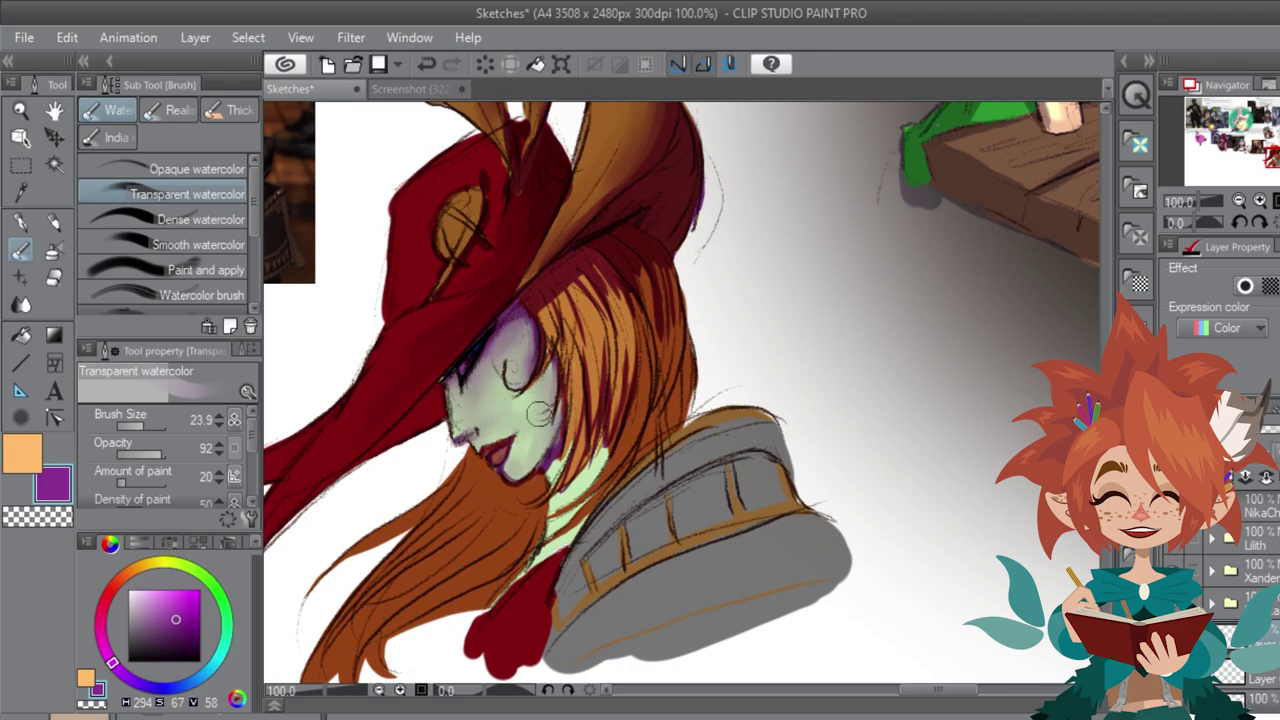
mouse_move(498, 396)
mouse_down()
mouse_move(485, 372)
mouse_move(520, 345)
mouse_move(474, 372)
mouse_move(494, 346)
mouse_up()
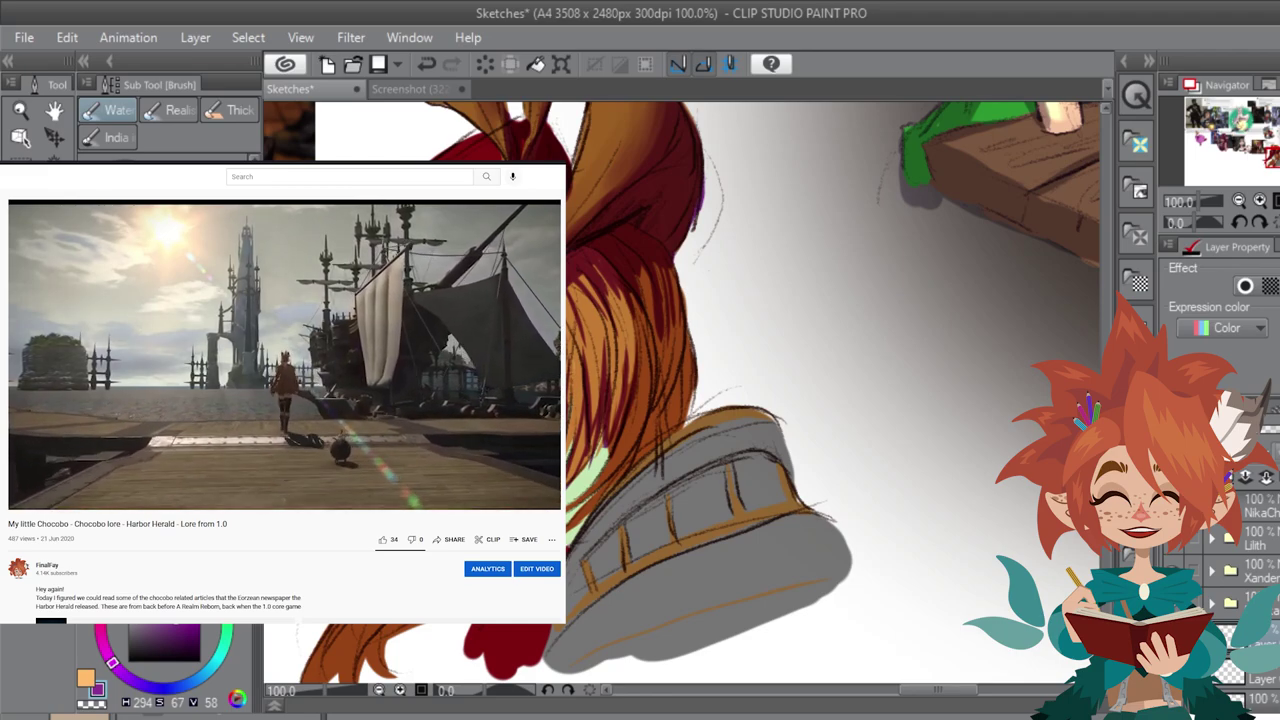
mouse_move(740, 500)
mouse_down()
mouse_move(676, 322)
mouse_move(708, 408)
mouse_up()
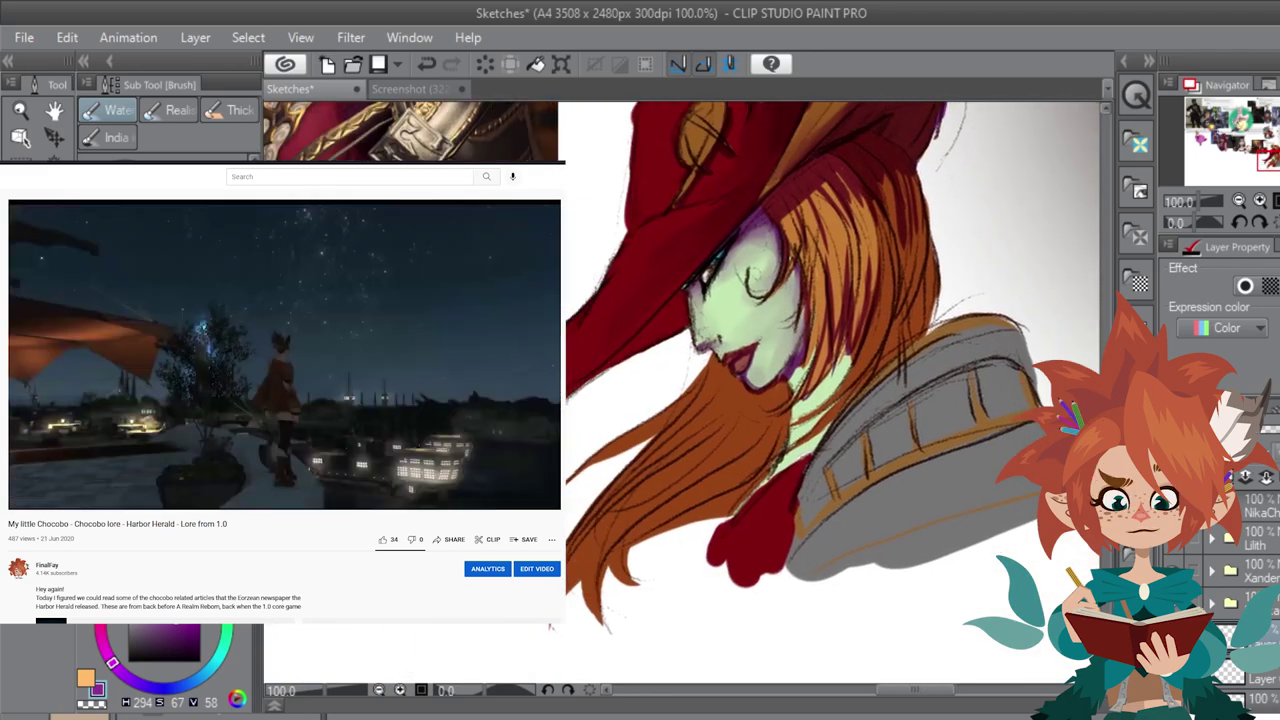
Step: Shade the underside of the hat brim and the long hair strands below the chin with the purple Turnip pen
key(p)
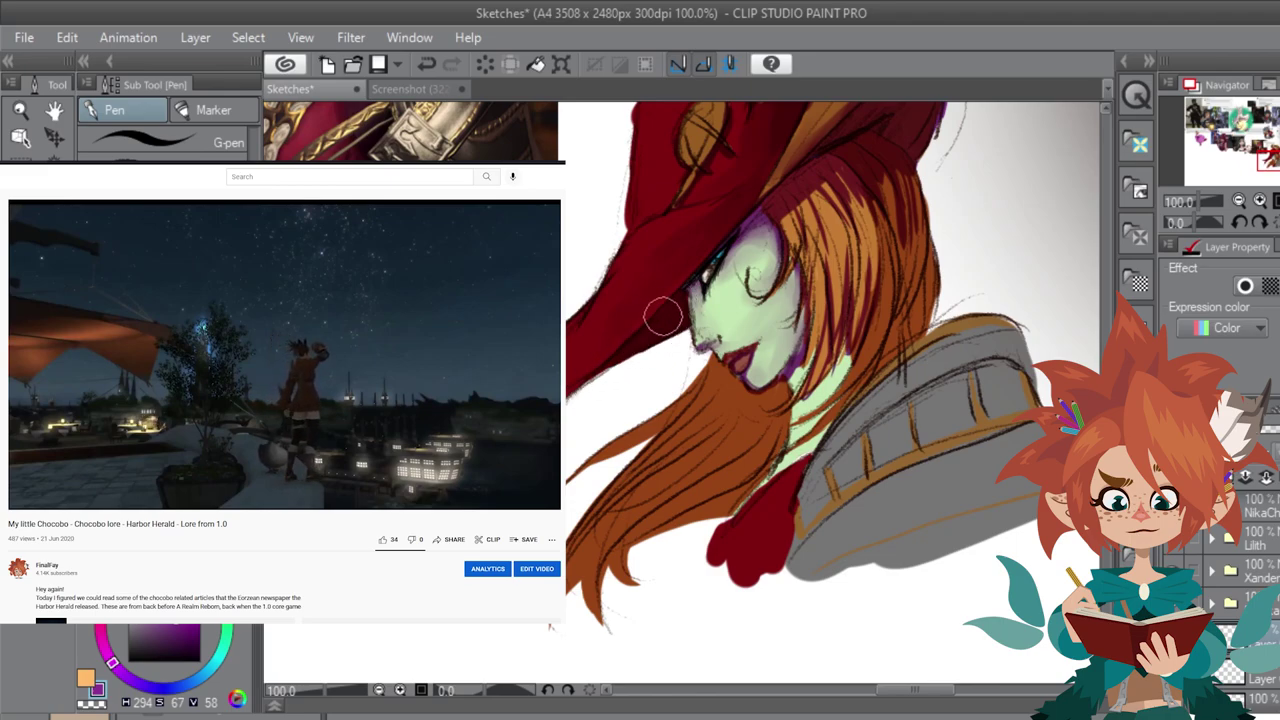
drag(588, 382, 507, 459)
drag(534, 369, 530, 371)
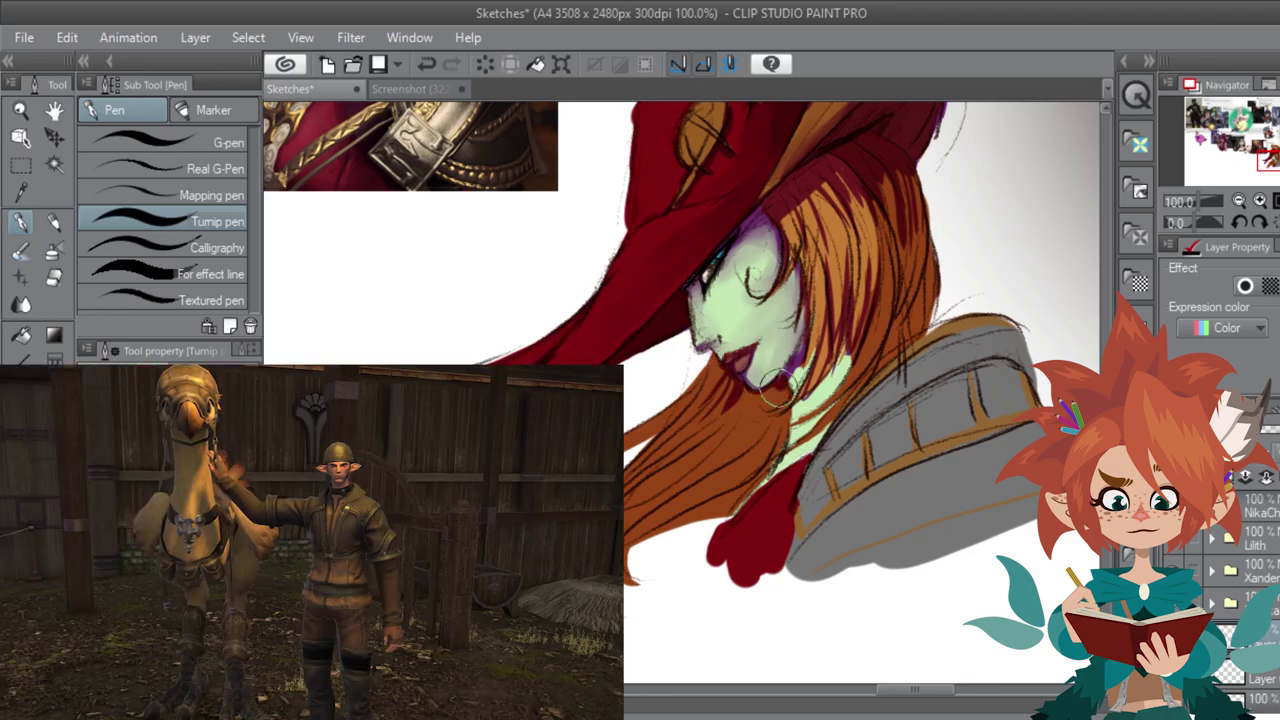
mouse_move(779, 390)
mouse_down()
mouse_move(732, 399)
mouse_move(775, 393)
mouse_move(761, 451)
mouse_move(771, 417)
mouse_move(643, 505)
mouse_move(732, 502)
mouse_move(642, 608)
mouse_move(600, 606)
mouse_up()
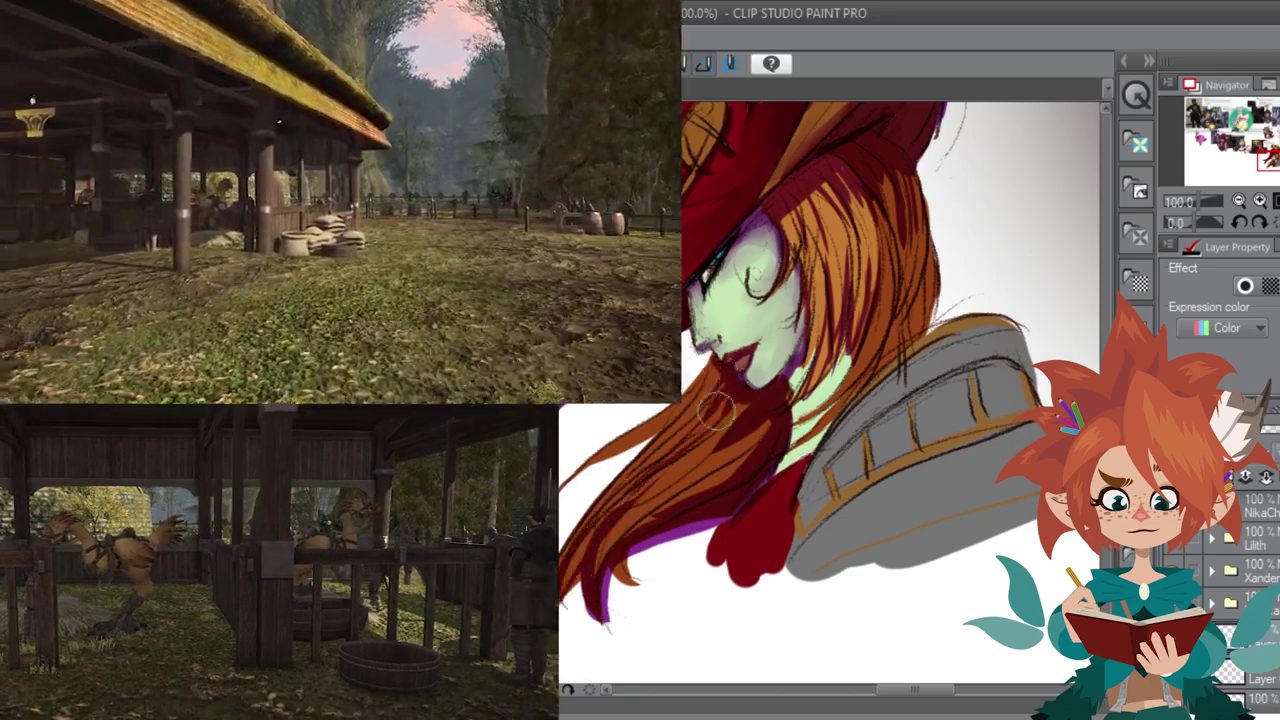
mouse_move(717, 411)
mouse_down()
mouse_move(743, 403)
mouse_move(729, 467)
mouse_move(591, 545)
mouse_up()
Step: Add purple shading to the neck and shoulder armour's collar, and soften it with the Transparent watercolor brush
mouse_move(807, 418)
mouse_down()
mouse_move(843, 370)
mouse_move(841, 349)
mouse_move(800, 513)
mouse_move(840, 445)
mouse_move(1020, 358)
mouse_up()
drag(1002, 332, 1034, 440)
key(b)
mouse_move(1000, 328)
mouse_down()
mouse_move(947, 351)
mouse_move(951, 337)
mouse_move(937, 373)
mouse_move(890, 393)
mouse_up()
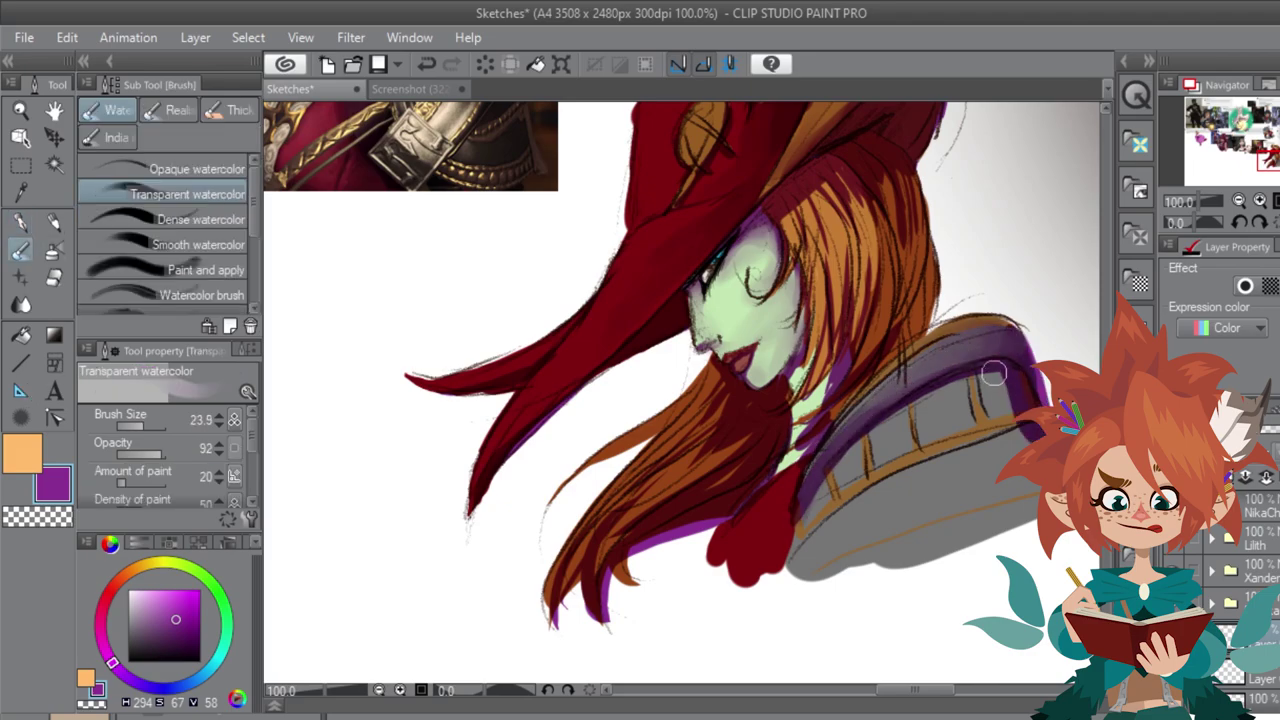
drag(994, 373, 1032, 440)
drag(1080, 532, 1078, 566)
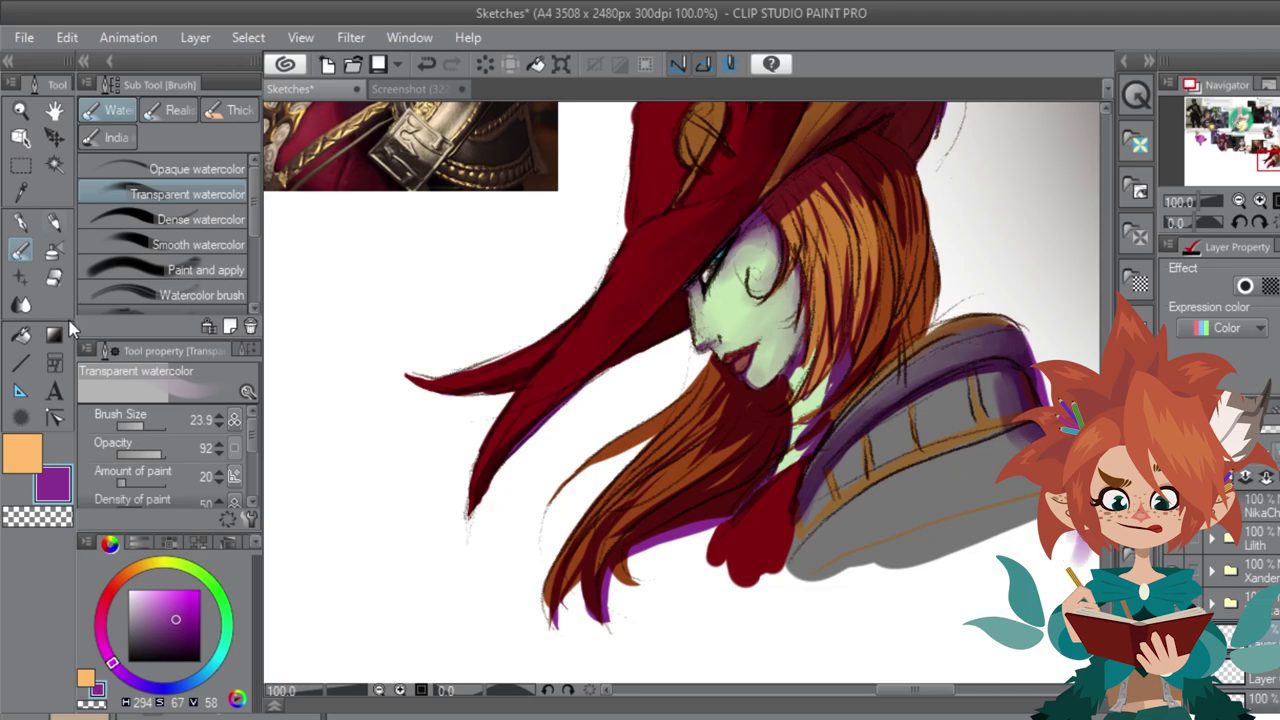
Step: Paint purple Turnip pen shadows over the coat front and the armour's front edge, on the neck, and beneath the curl beside the face
click(21, 223)
drag(817, 452, 806, 549)
mouse_move(824, 508)
mouse_down()
mouse_move(808, 573)
mouse_move(831, 600)
mouse_move(795, 584)
mouse_up()
drag(800, 477, 773, 597)
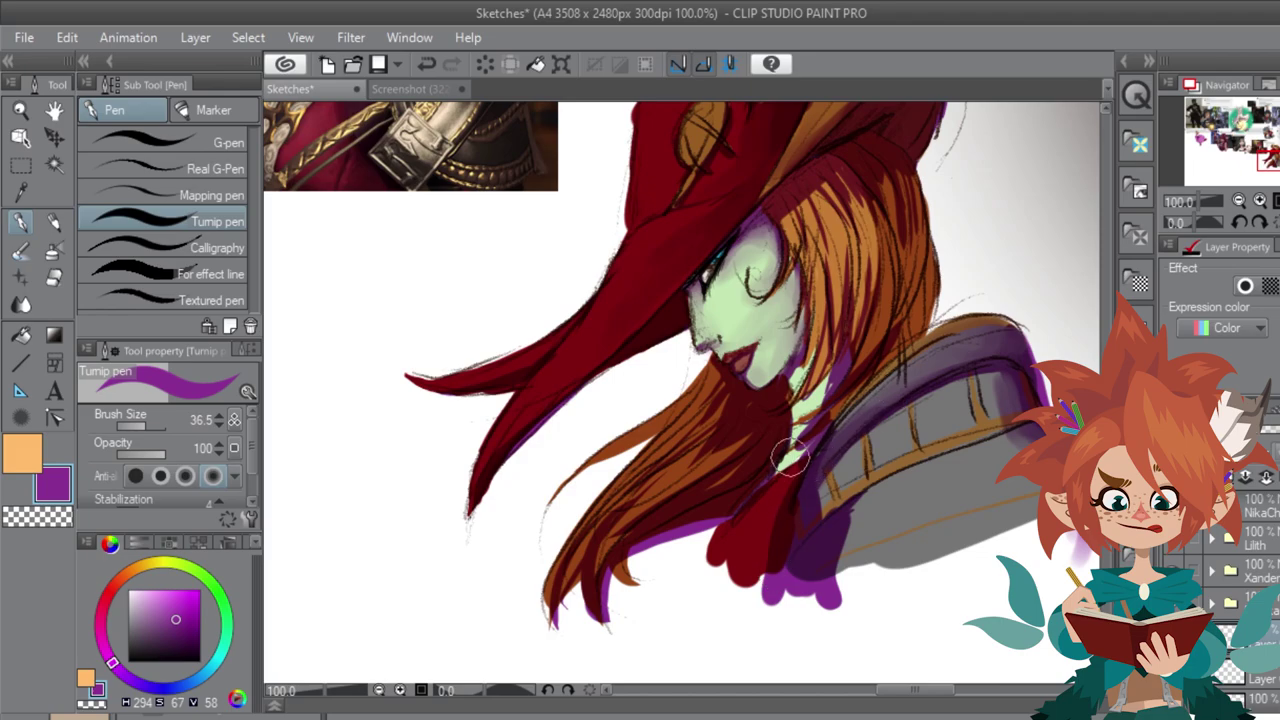
mouse_move(789, 456)
mouse_down()
mouse_move(777, 458)
mouse_move(810, 410)
mouse_move(773, 420)
mouse_up()
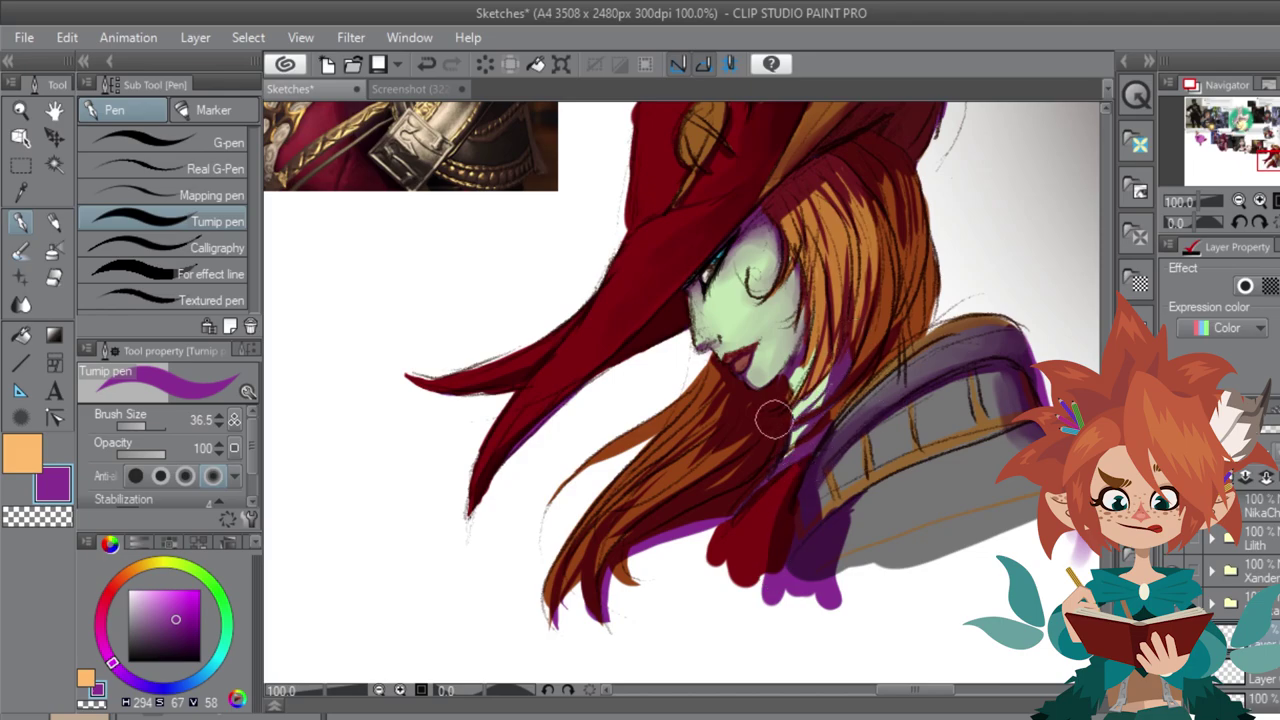
drag(796, 268, 801, 345)
mouse_move(755, 280)
mouse_down()
mouse_move(751, 299)
mouse_move(805, 245)
mouse_move(782, 302)
mouse_up()
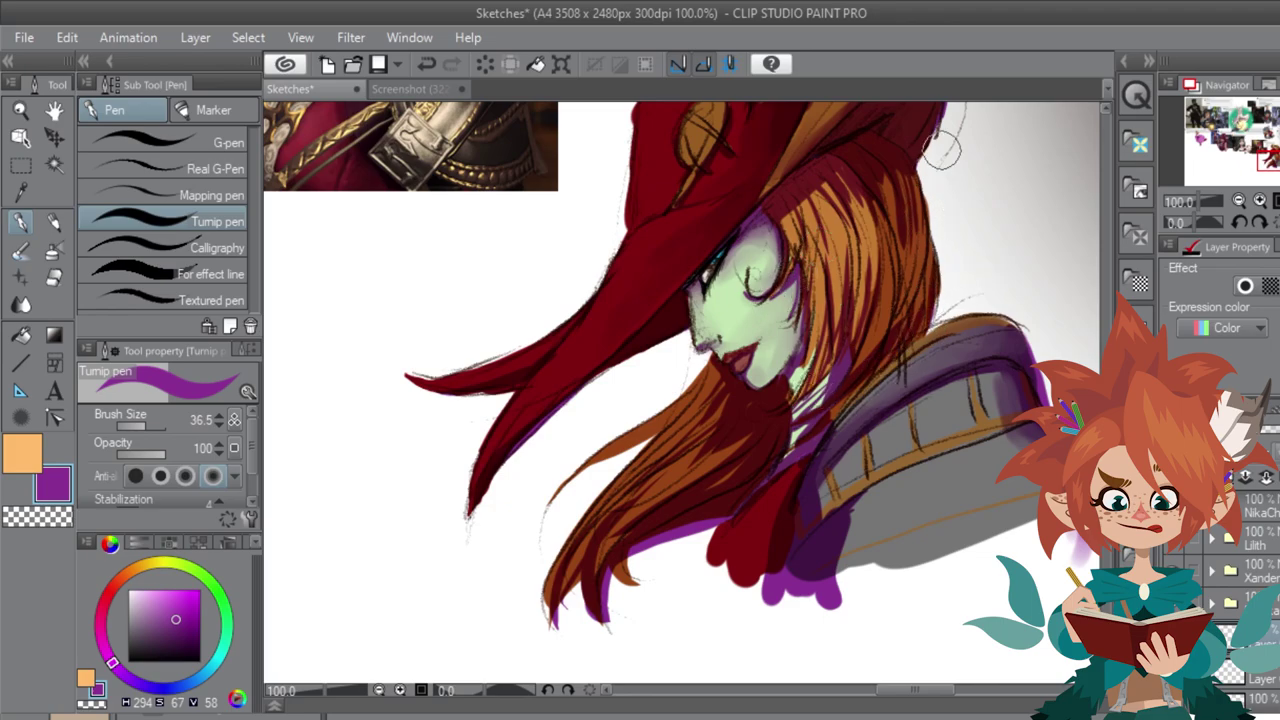
Step: Blend the remaining purple shadows on the shoulder armour, hair and hat with the Transparent watercolor brush
key(b)
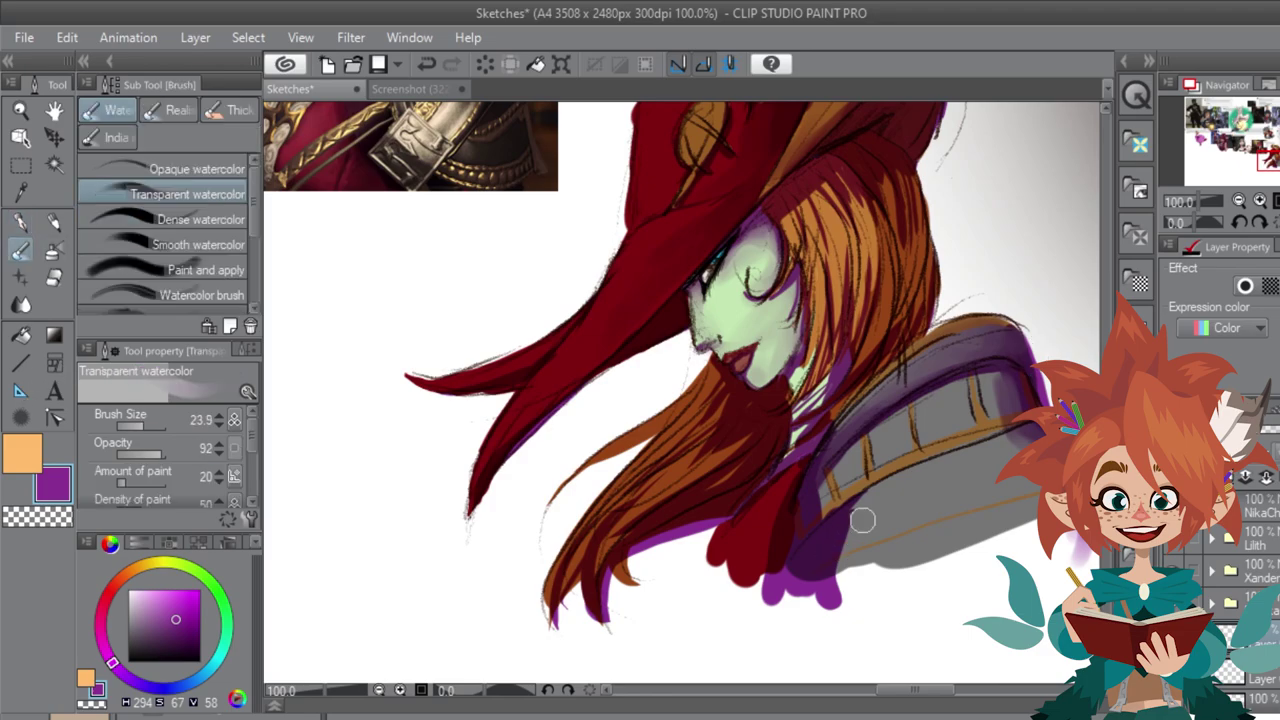
mouse_move(863, 522)
mouse_down()
mouse_move(926, 456)
mouse_move(818, 528)
mouse_move(820, 510)
mouse_move(839, 488)
mouse_move(887, 517)
mouse_move(879, 553)
mouse_move(822, 562)
mouse_move(848, 517)
mouse_move(868, 545)
mouse_up()
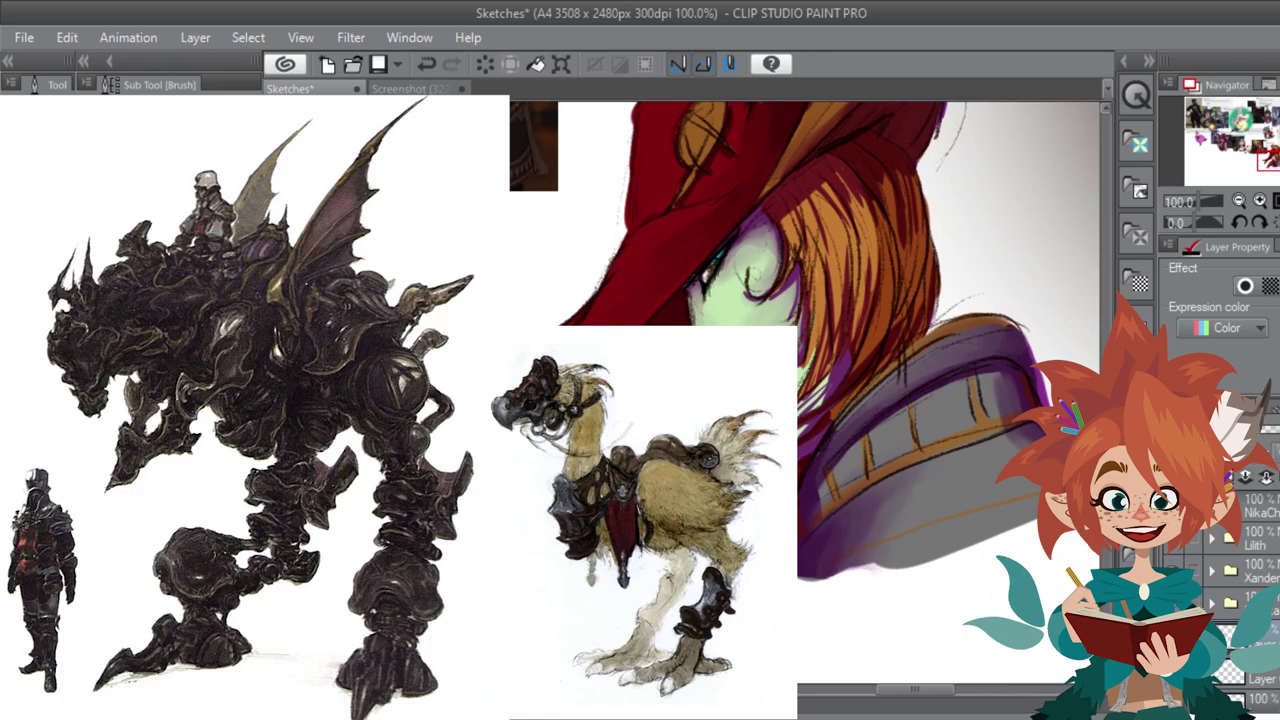
mouse_move(1040, 368)
mouse_down()
mouse_move(768, 430)
mouse_move(843, 562)
mouse_move(1089, 684)
mouse_up()
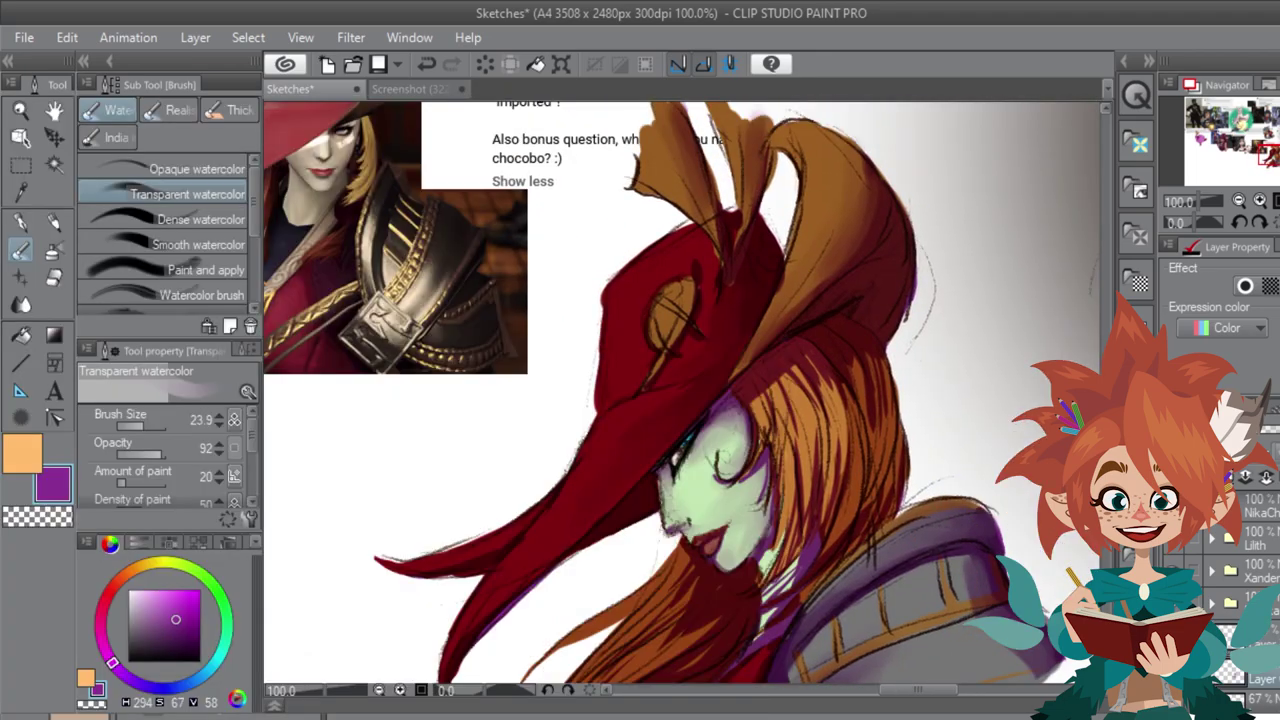
drag(822, 346, 735, 390)
mouse_move(800, 545)
mouse_down()
mouse_move(768, 640)
mouse_move(797, 580)
mouse_up()
drag(746, 400, 713, 422)
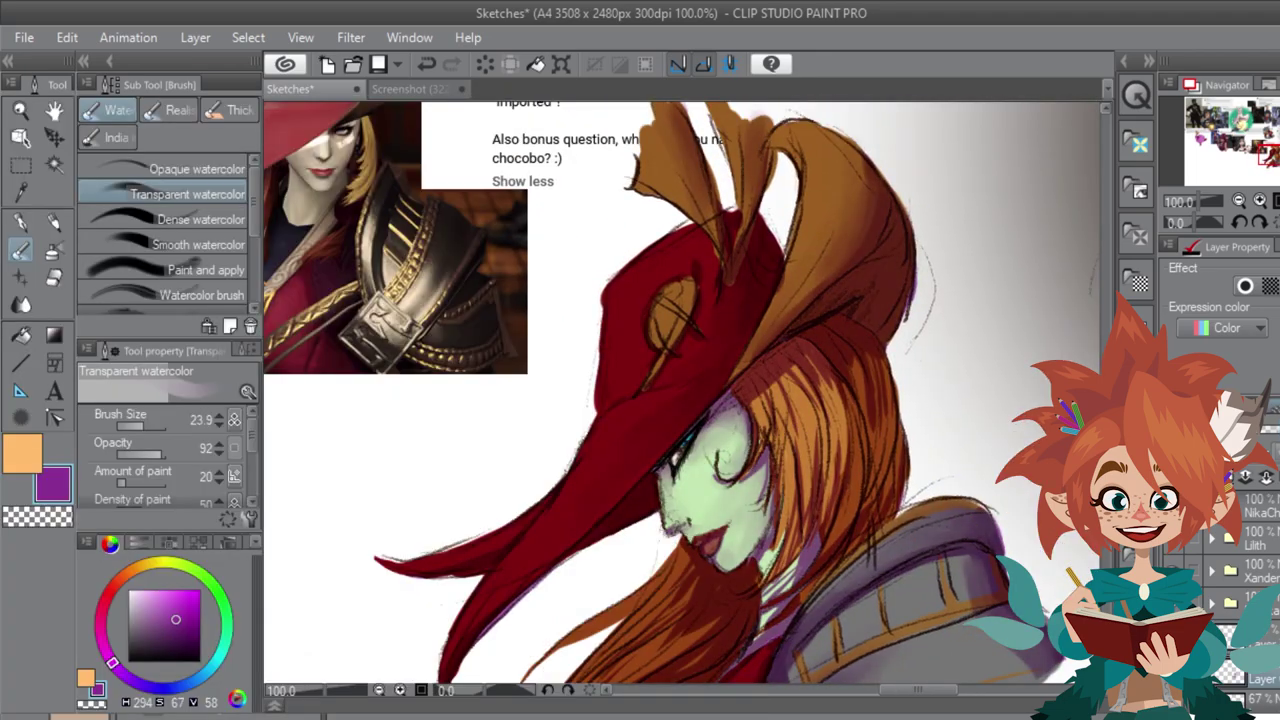
Step: Paint light orange Turnip pen highlights on the hair beside the face, the lips, the hat ornament and the armour trim
key(x)
key(p)
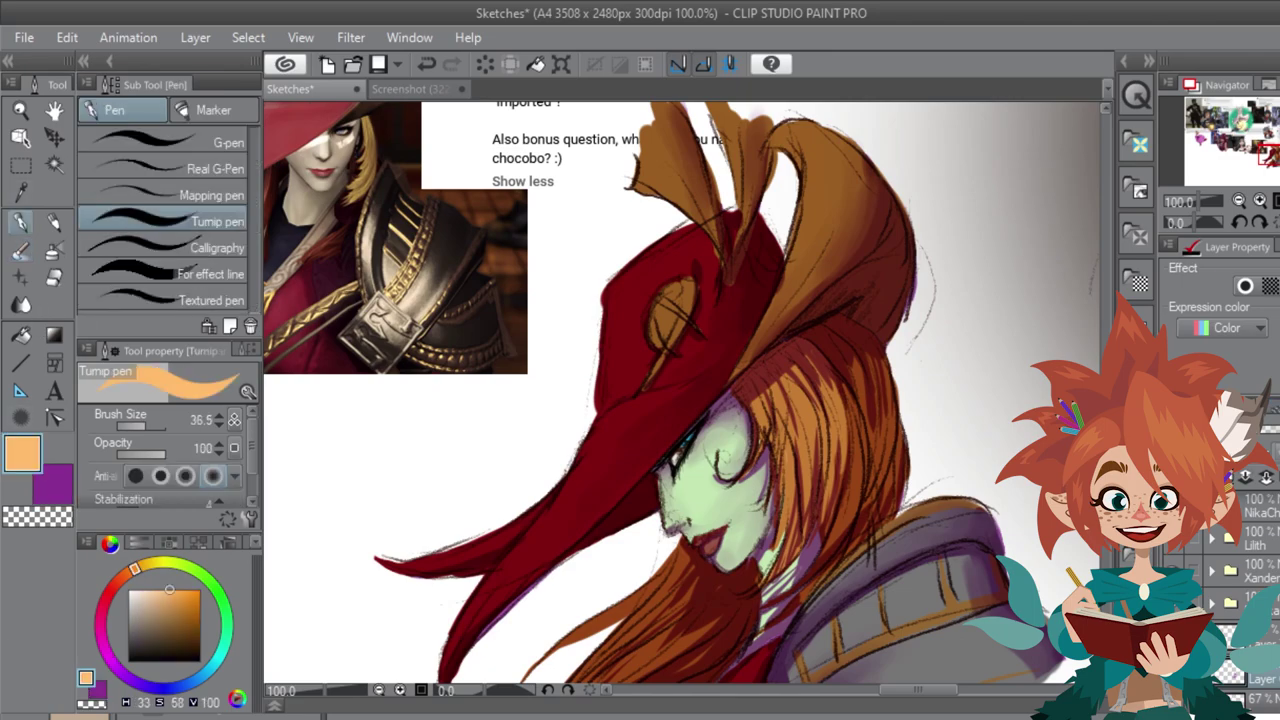
click(1200, 432)
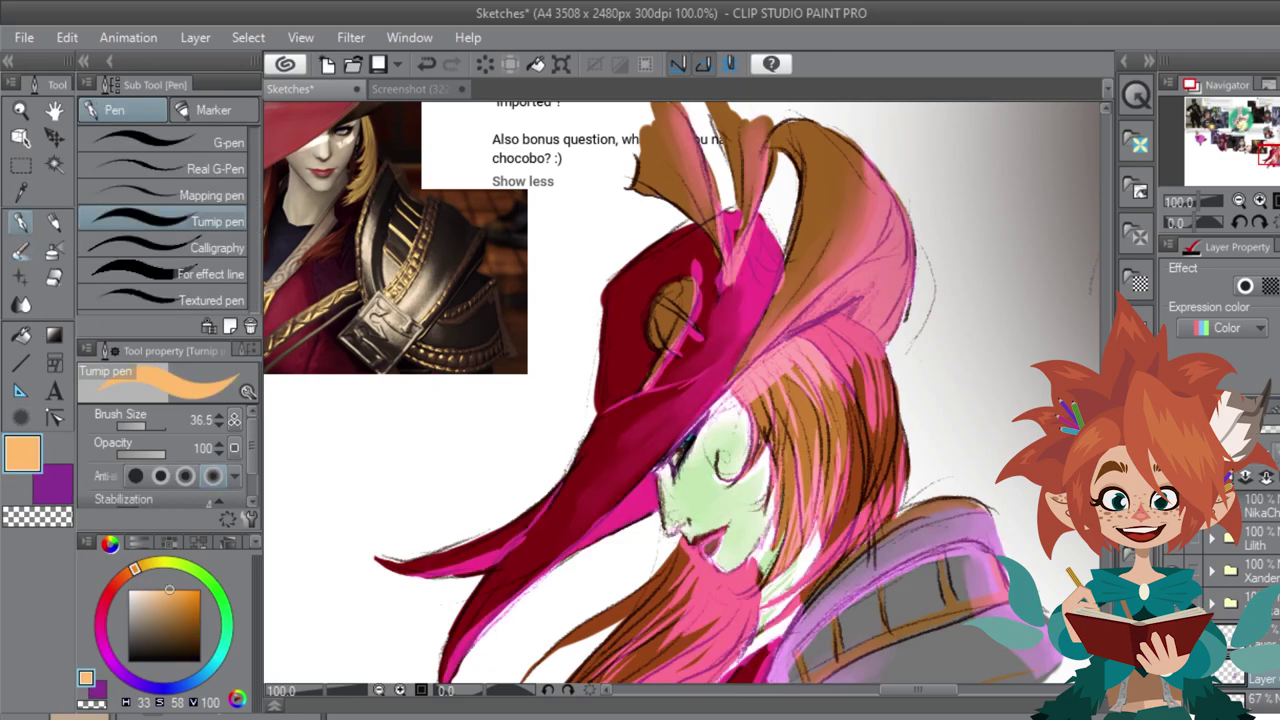
key(ctrl+z)
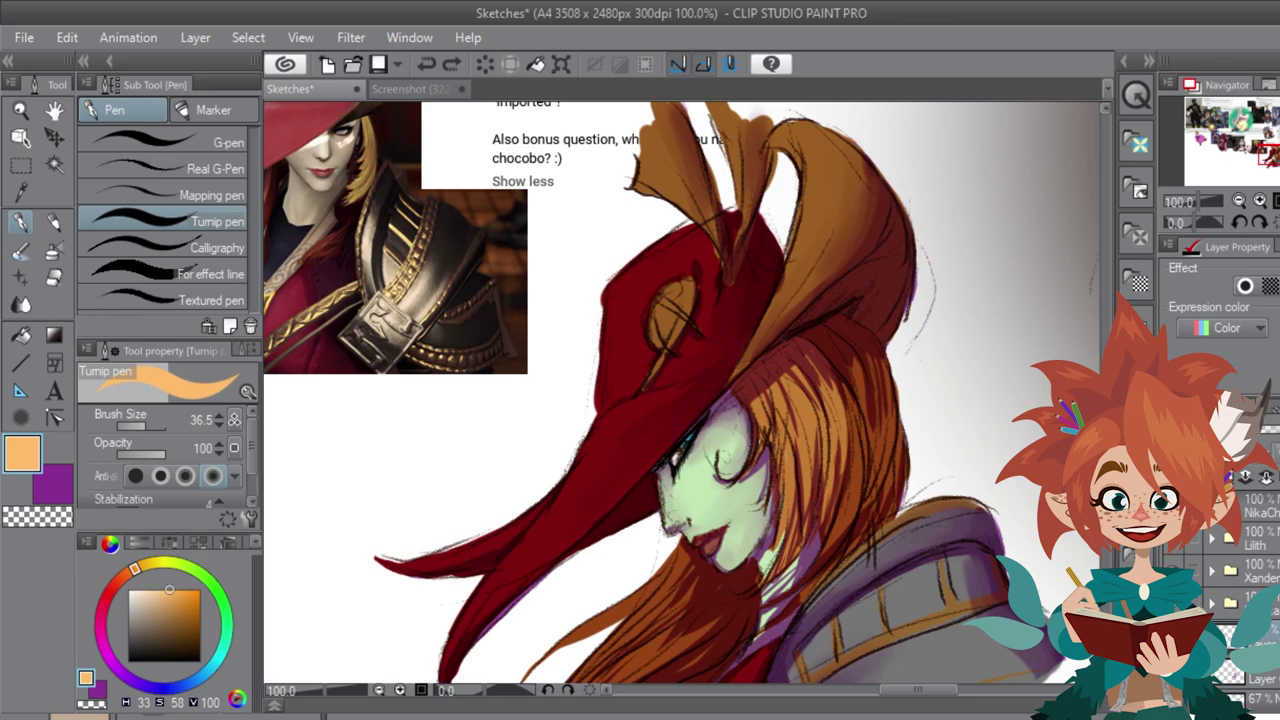
click(1187, 477)
mouse_move(786, 453)
mouse_down()
mouse_move(827, 403)
mouse_move(840, 437)
mouse_move(845, 400)
mouse_move(854, 527)
mouse_move(834, 545)
mouse_move(834, 516)
mouse_move(829, 550)
mouse_move(871, 470)
mouse_move(774, 537)
mouse_move(797, 481)
mouse_up()
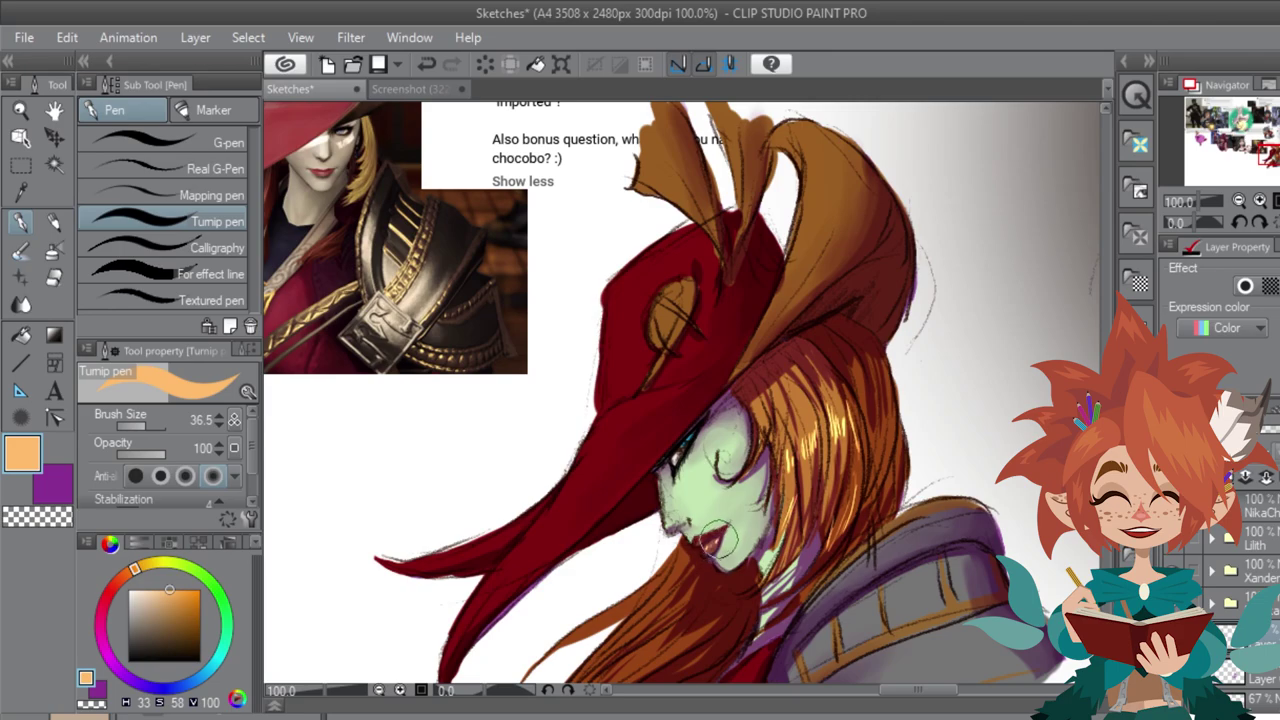
drag(717, 540, 698, 545)
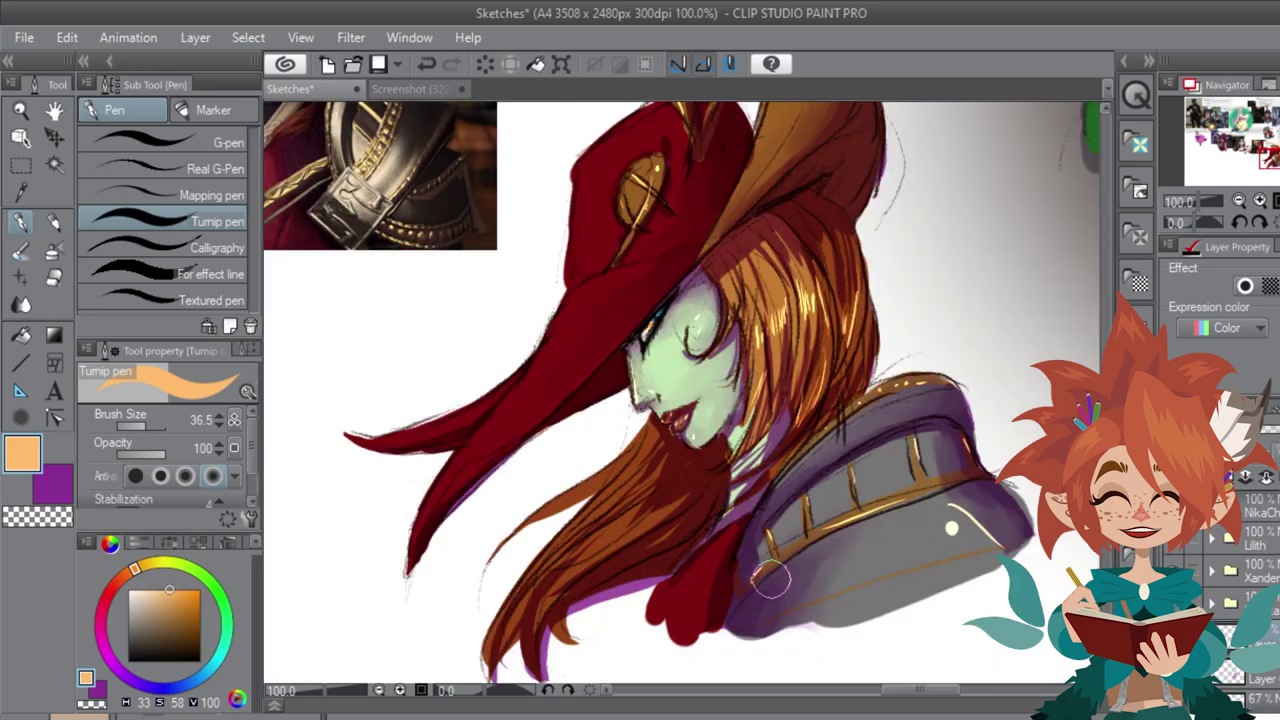
Step: Add highlight strokes to the shoulder armour's lower front edge and the long hair strands below the chin
drag(771, 577, 736, 628)
drag(653, 517, 601, 539)
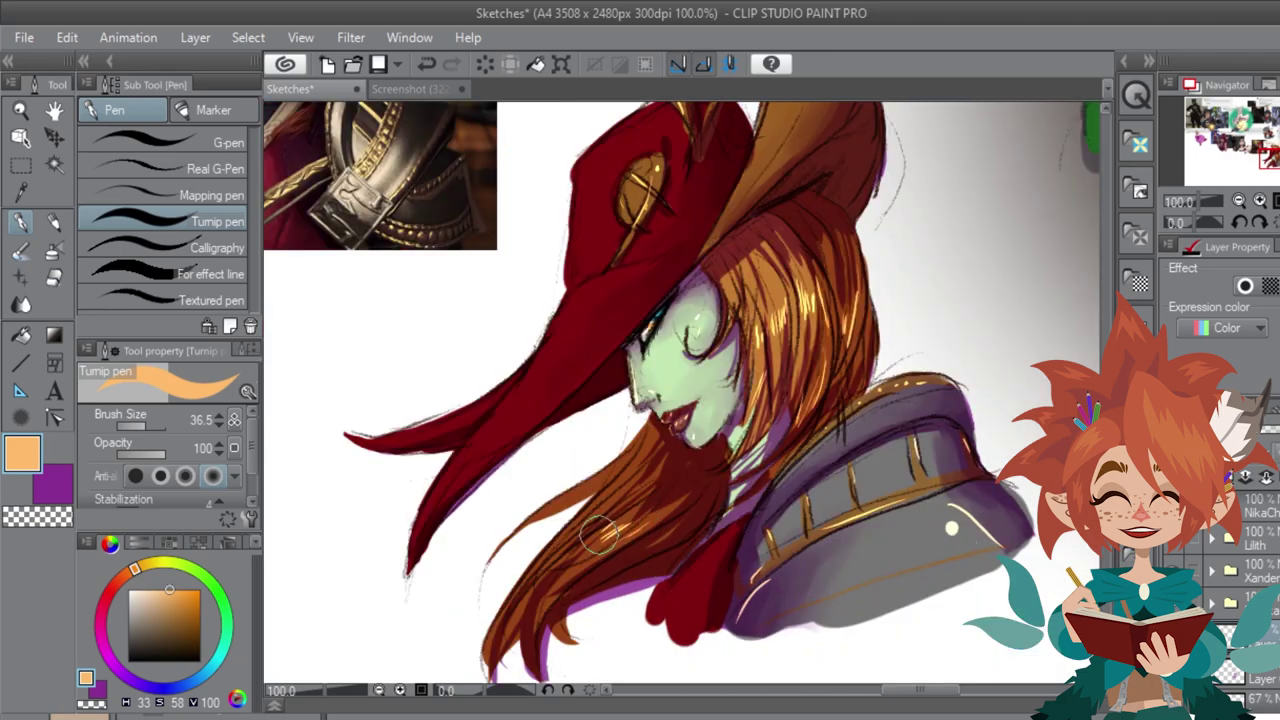
mouse_move(632, 488)
mouse_down()
mouse_move(598, 511)
mouse_move(577, 492)
mouse_up()
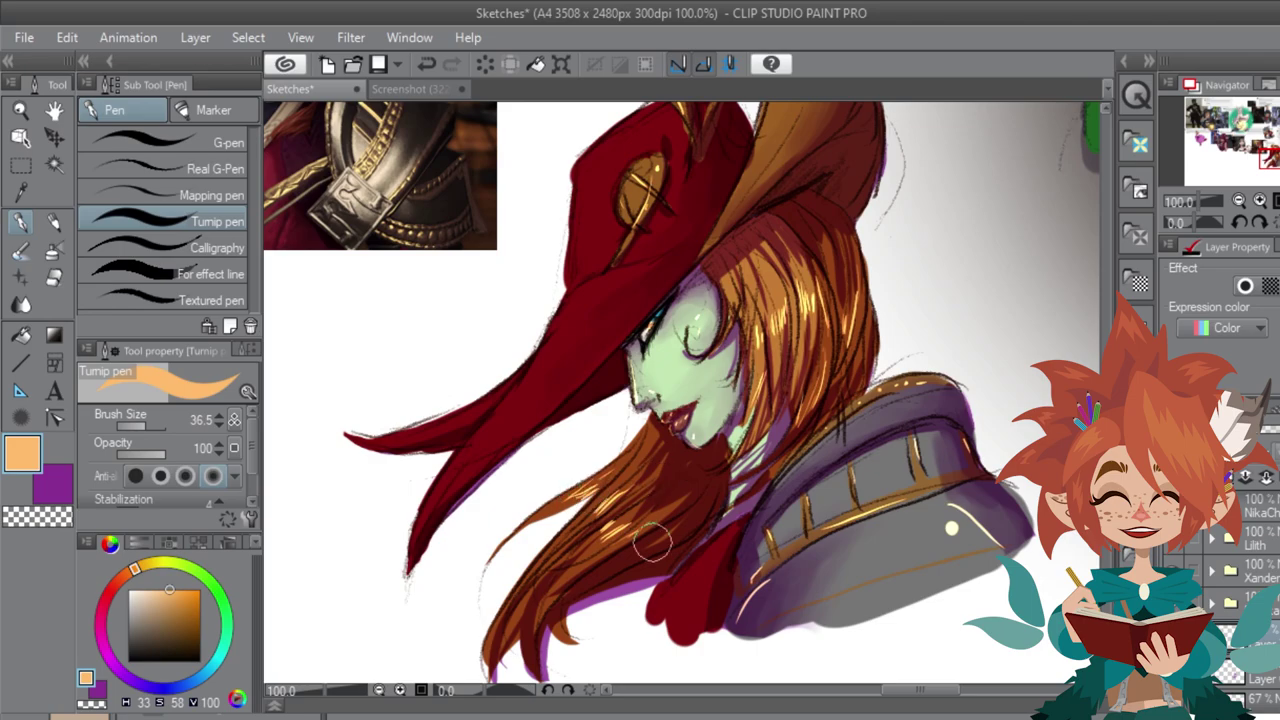
mouse_move(652, 543)
mouse_down()
mouse_move(617, 559)
mouse_move(669, 541)
mouse_move(649, 573)
mouse_up()
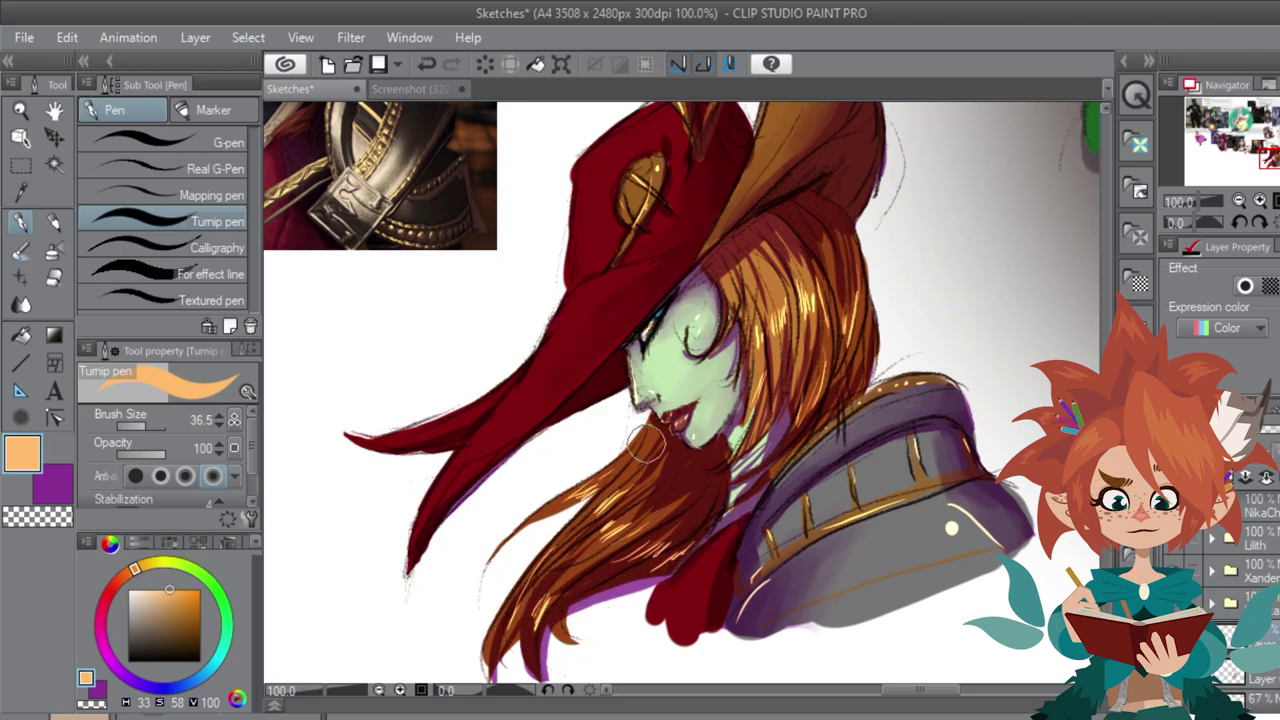
mouse_move(643, 446)
mouse_down()
mouse_move(556, 548)
mouse_move(673, 506)
mouse_up()
Step: Highlight the front edge of the red hat and its brim, and save the drawing
mouse_move(574, 158)
mouse_down()
mouse_move(539, 351)
mouse_move(492, 413)
mouse_up()
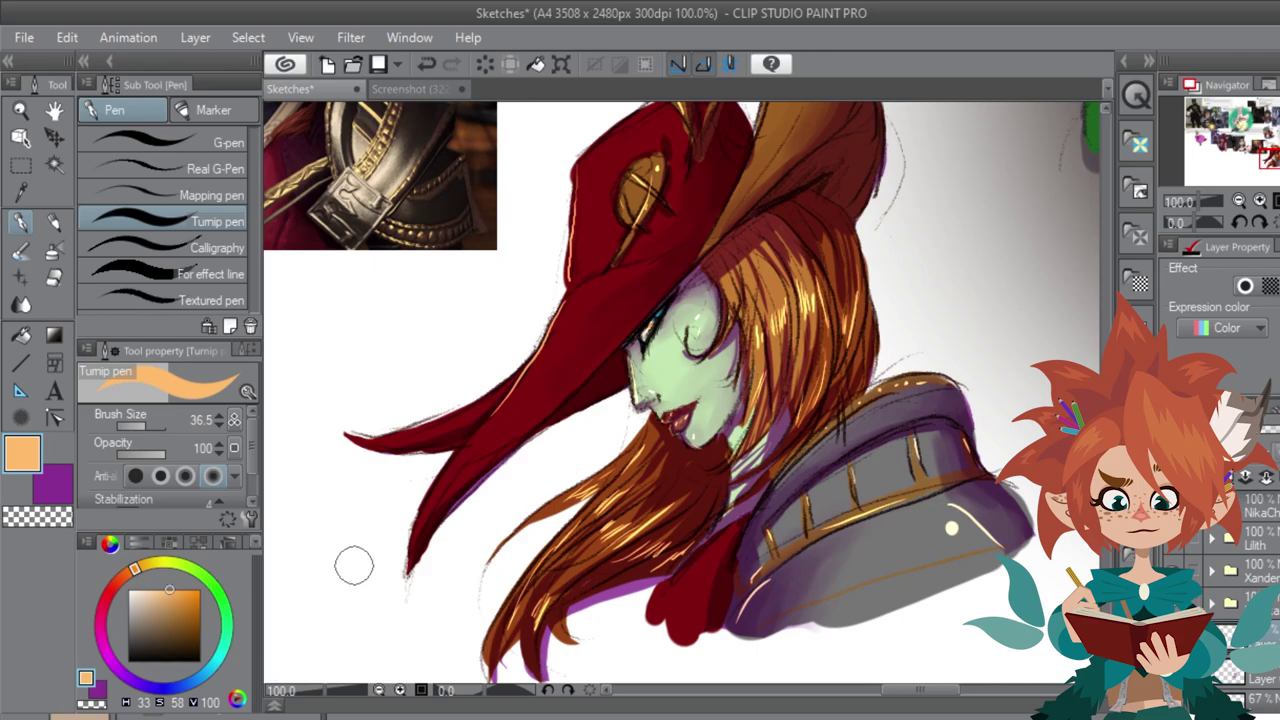
scroll(353, 565, down, 3)
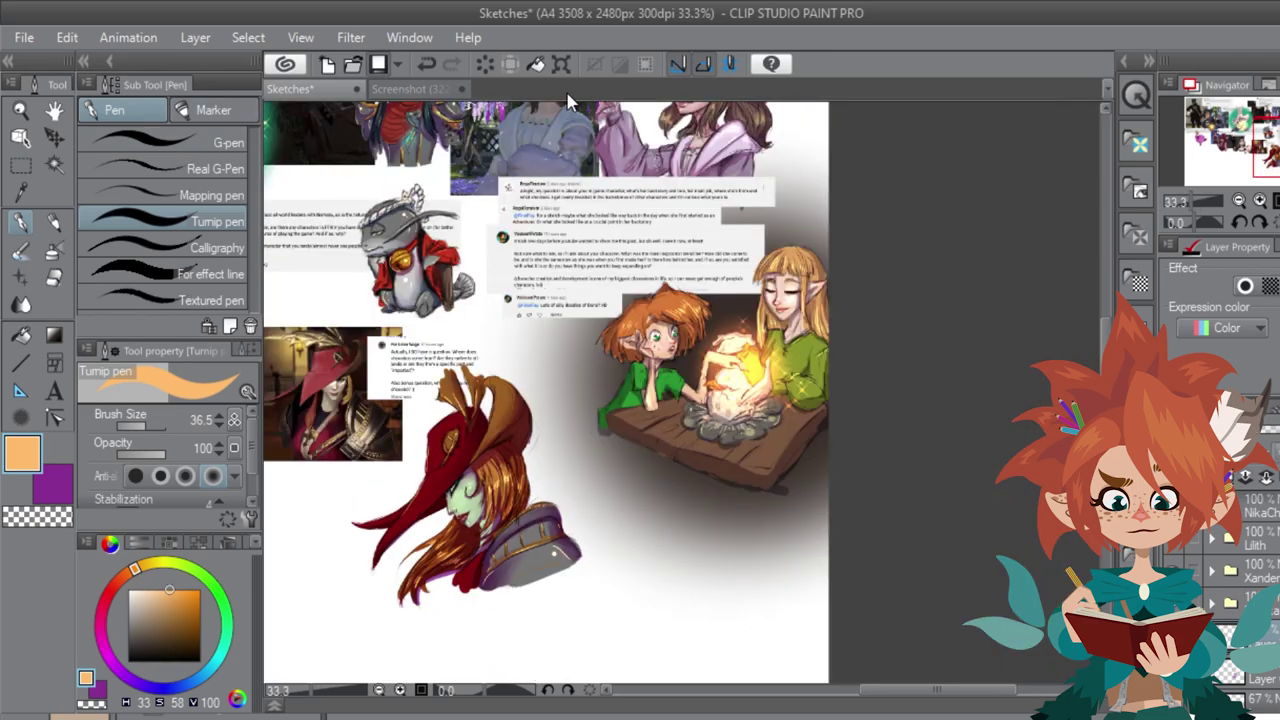
key(ctrl+s)
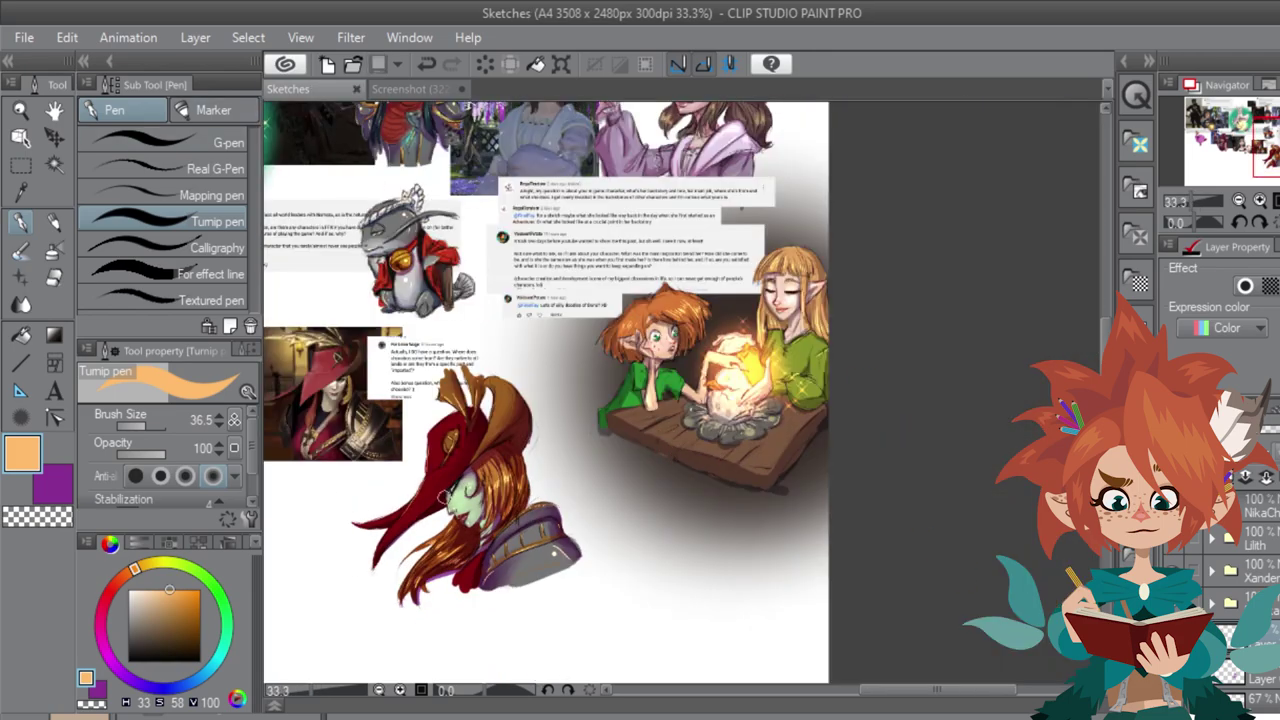
Step: Sketch a standing figure with hands on hips, long coat, boots and a wheat stalk under the Reaper comment using the dark red Design pencil
scroll(286, 549, up, 2)
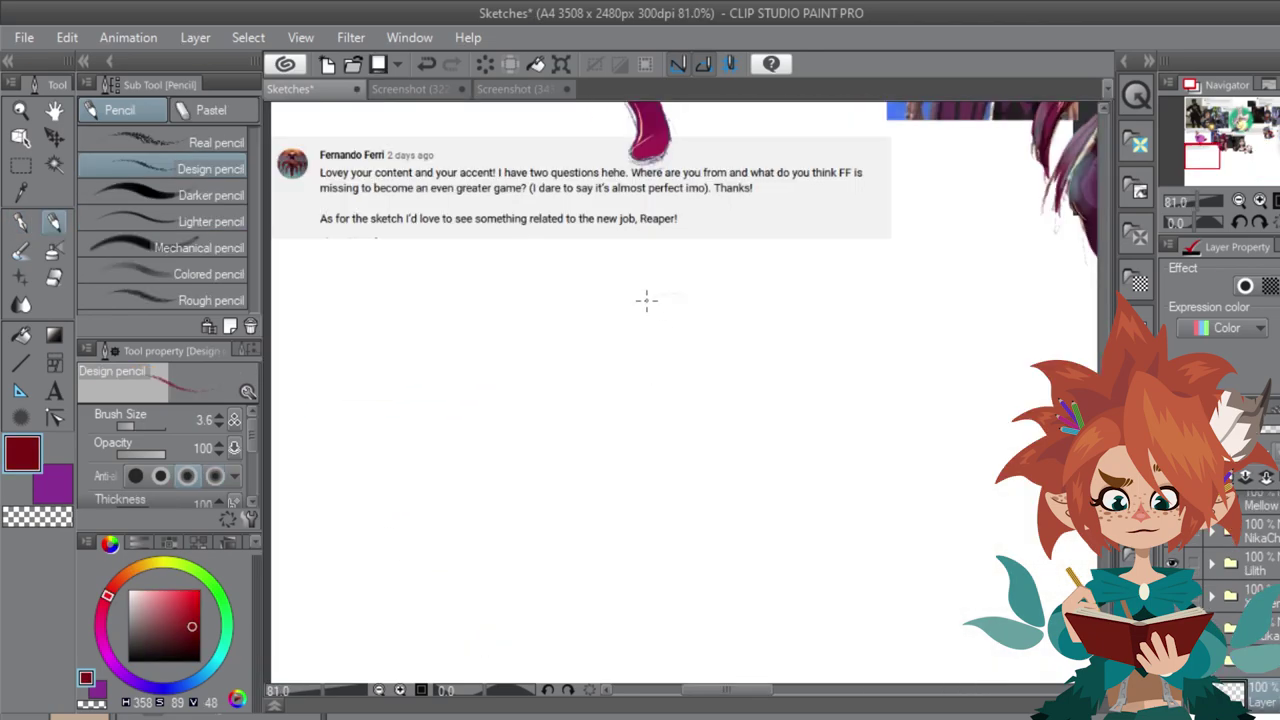
drag(646, 297, 692, 373)
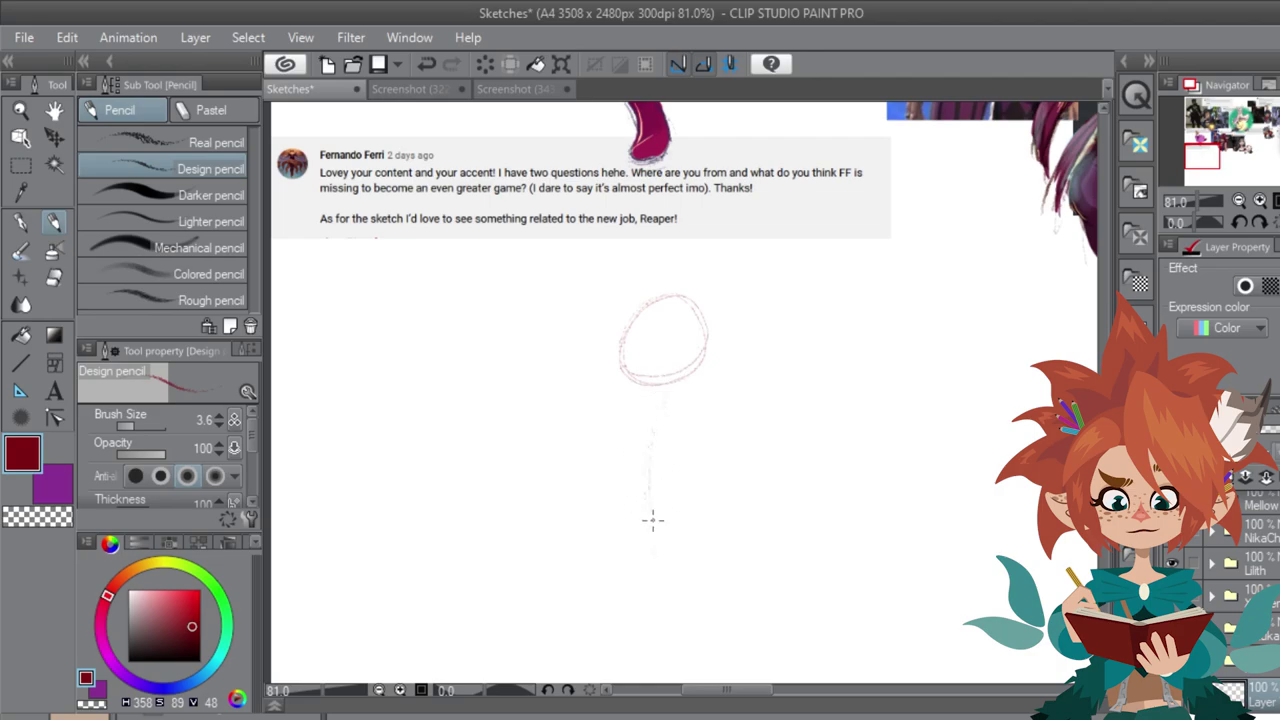
scroll(684, 392, down, 2)
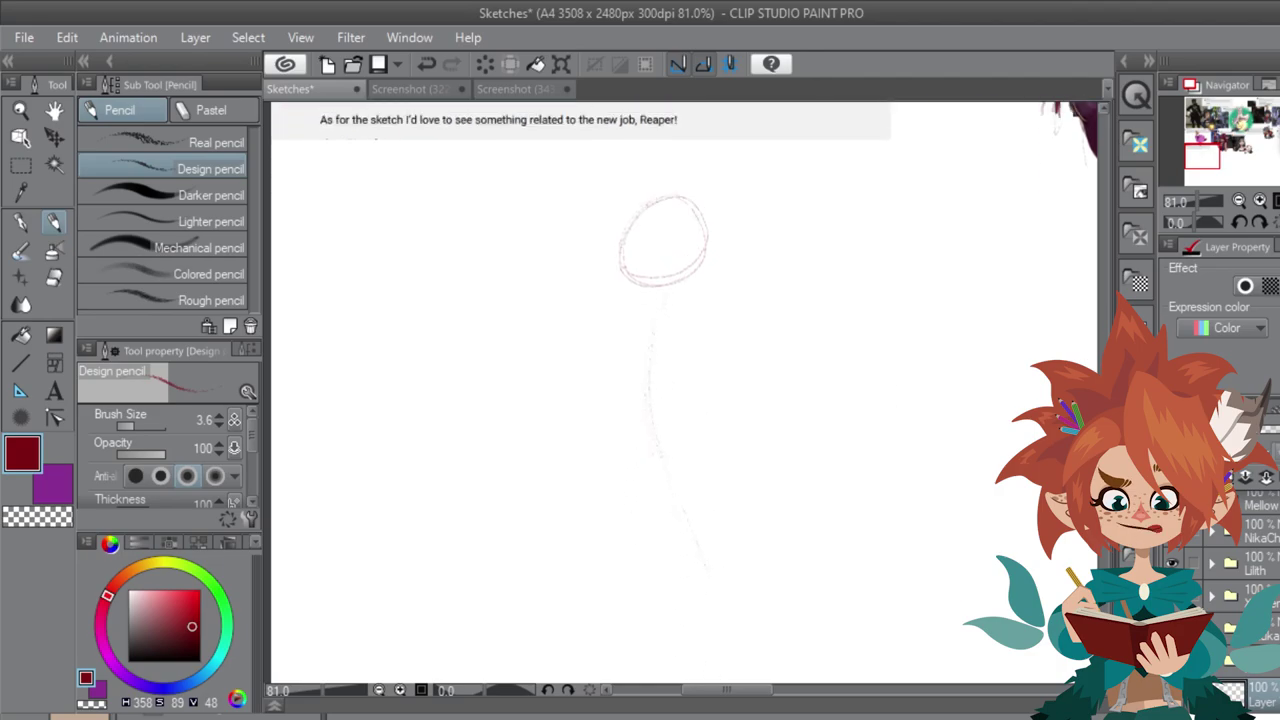
scroll(684, 392, up, 1)
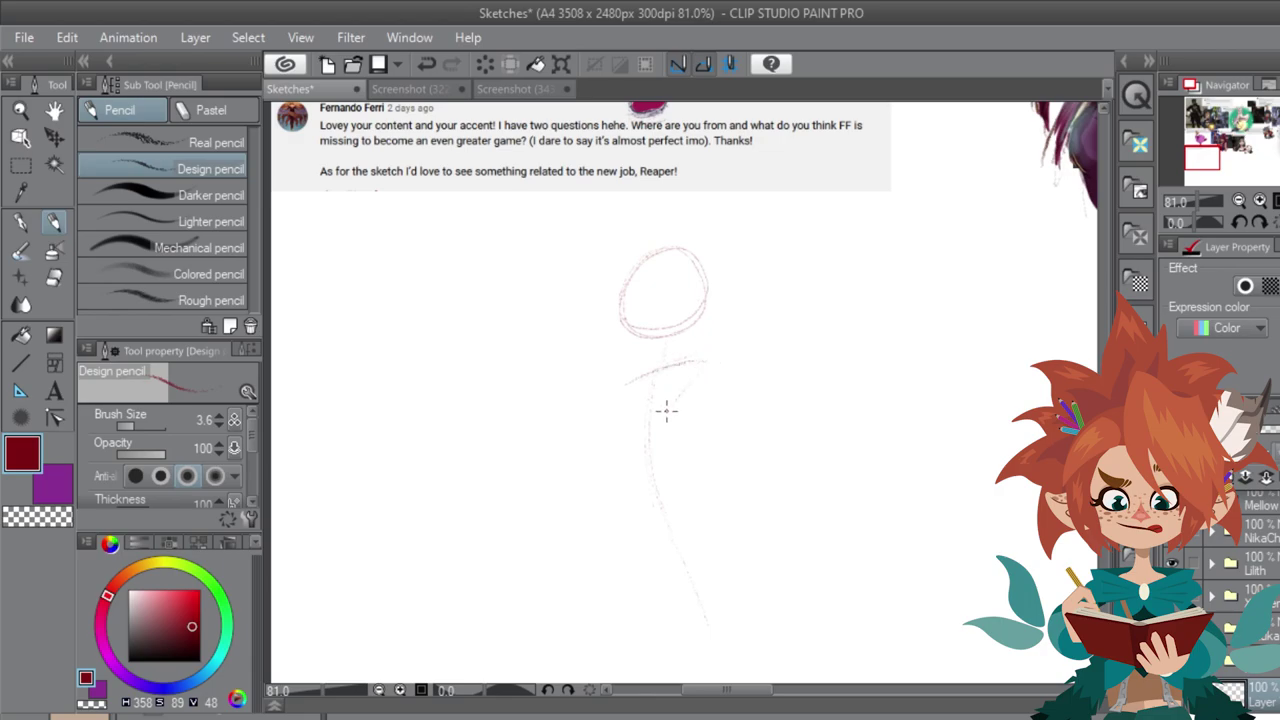
drag(710, 385, 627, 412)
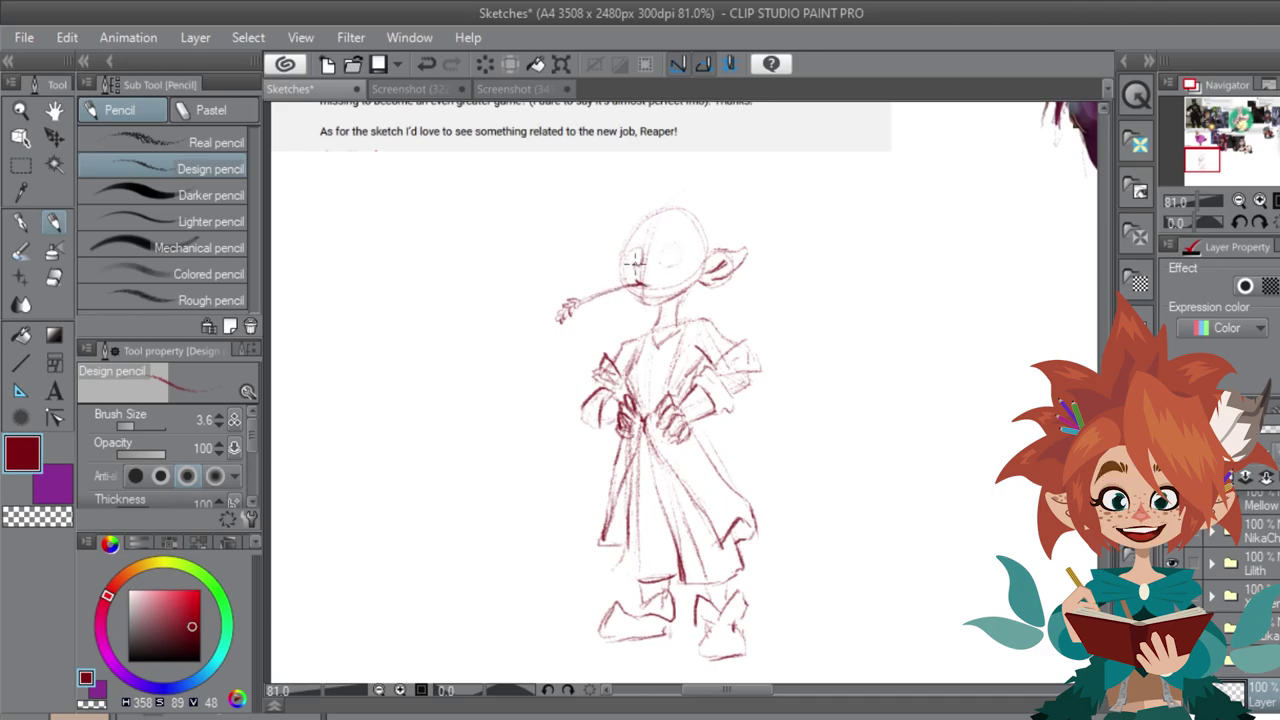
Step: Sketch the figure's face, short hair and wide-brimmed hat, and a long scythe behind the back
mouse_move(660, 261)
mouse_down()
mouse_move(649, 323)
mouse_move(760, 283)
mouse_up()
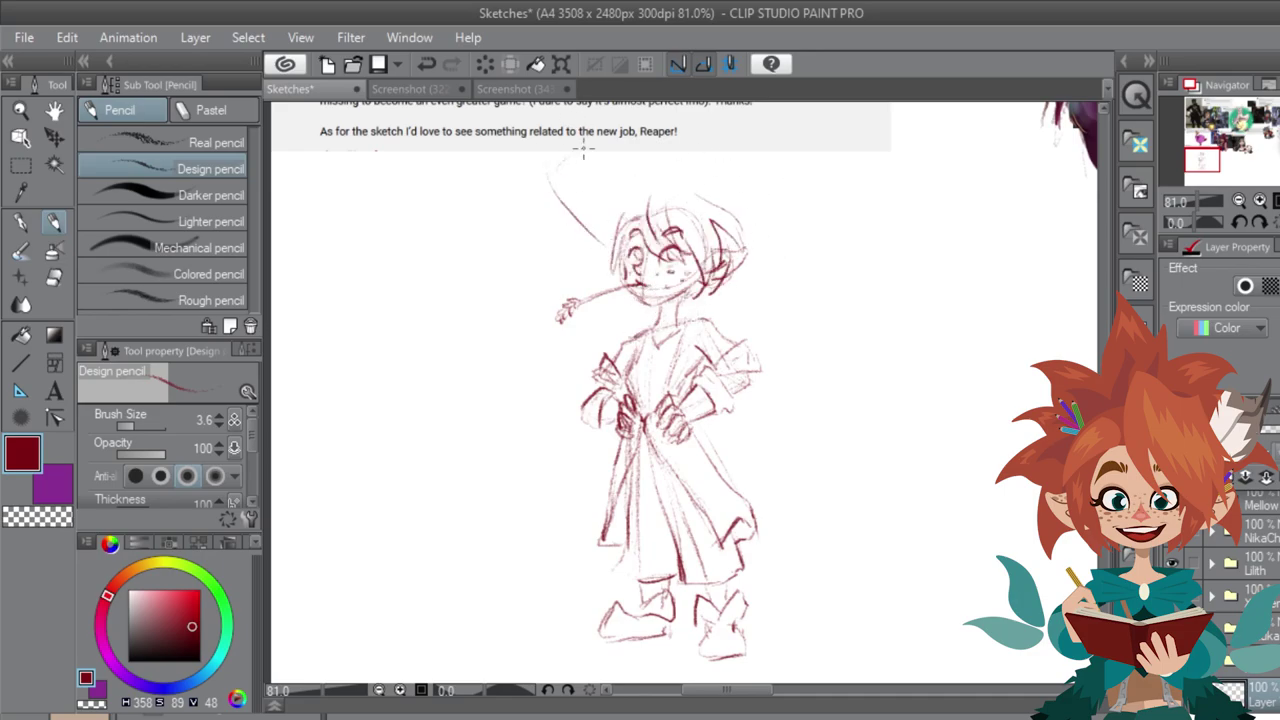
drag(701, 165, 549, 206)
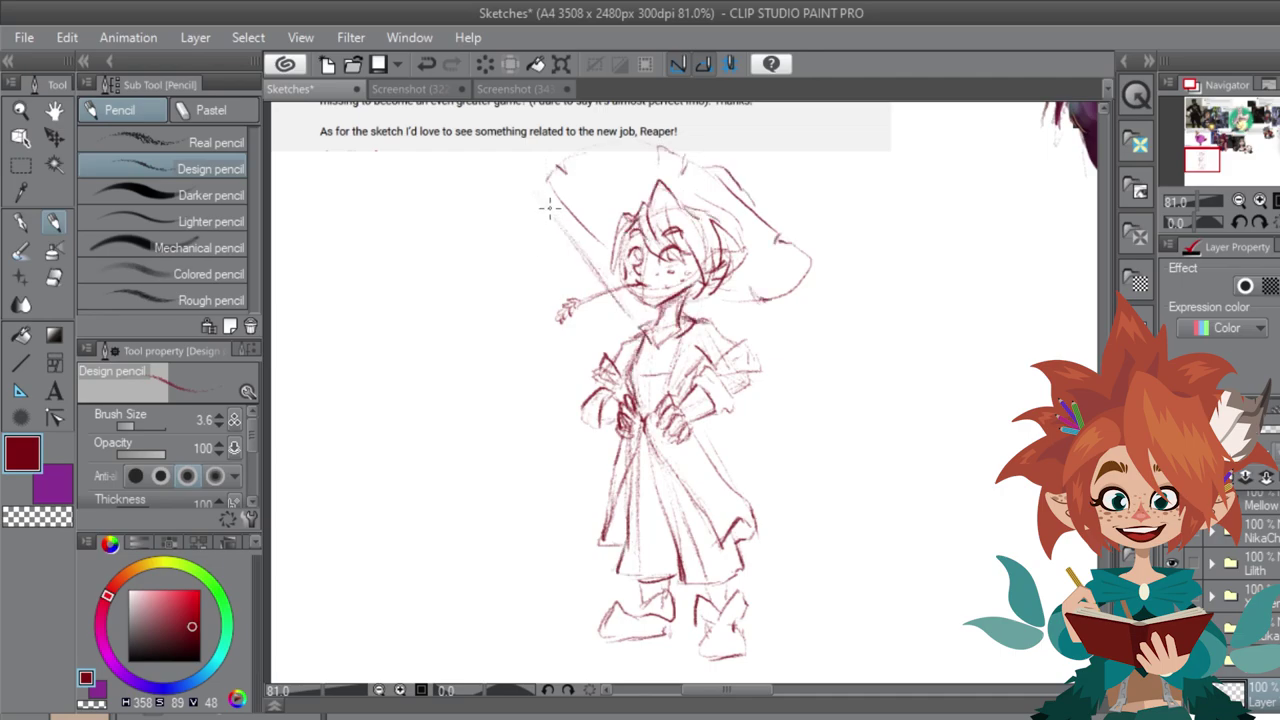
drag(414, 380, 466, 241)
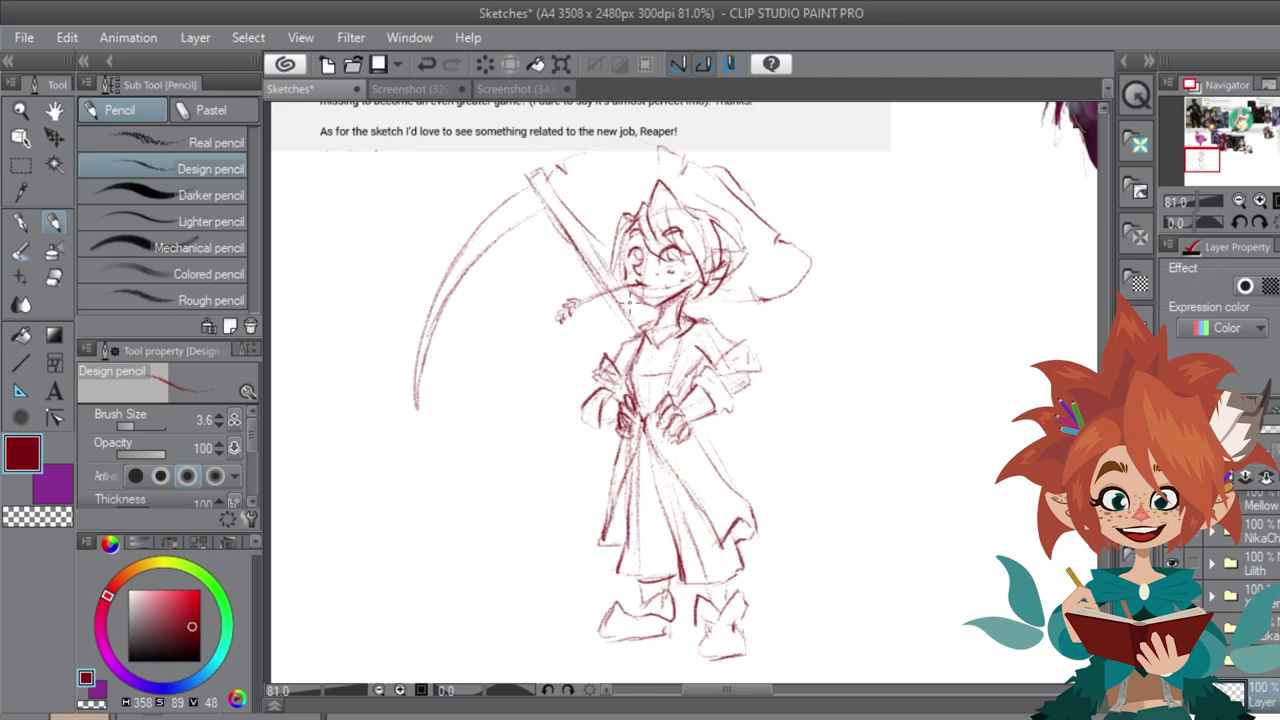
drag(700, 425, 780, 525)
Step: Sketch a hooded, tattered cloak with a horn-like branch beside the figure, cleaning up the lines inside the hood
drag(900, 187, 858, 251)
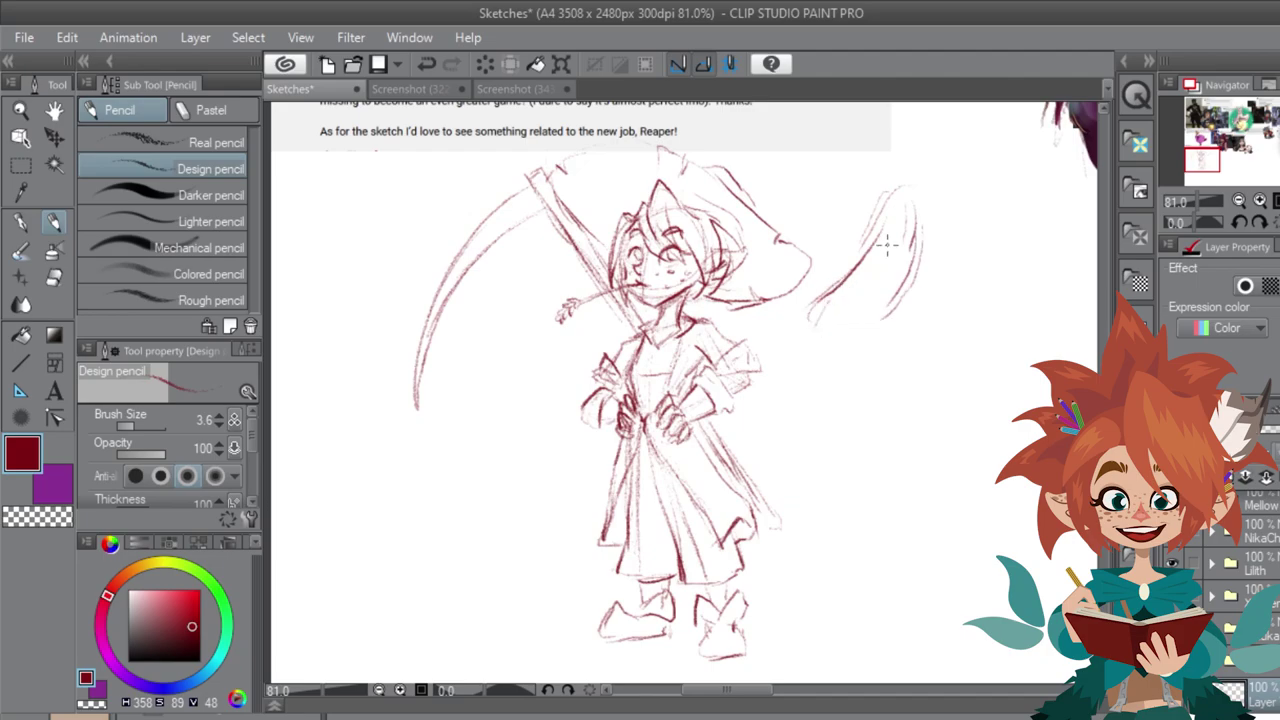
drag(912, 206, 950, 320)
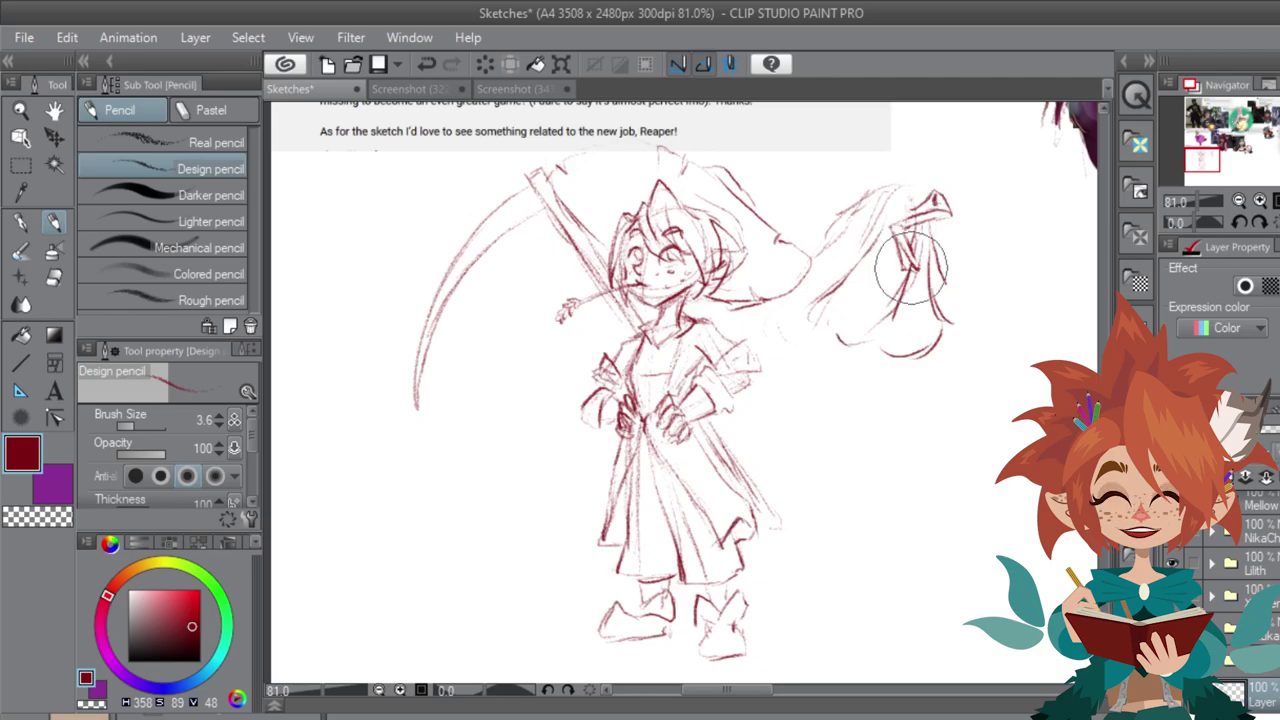
mouse_move(908, 268)
mouse_down()
mouse_move(900, 200)
mouse_move(930, 190)
mouse_move(926, 286)
mouse_up()
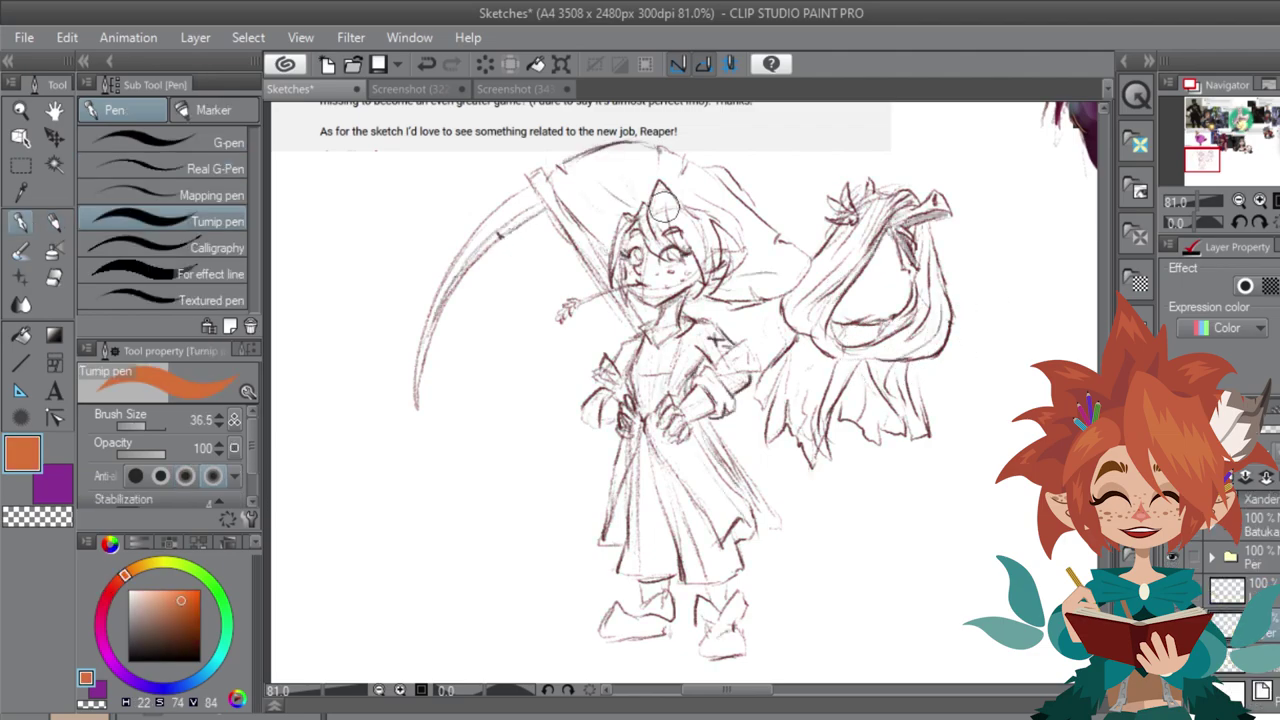
Step: Colour the figure's hair orange with the Turnip pen and dot brown freckles on the cheeks
mouse_move(664, 208)
mouse_down()
mouse_move(645, 230)
mouse_move(655, 250)
mouse_move(658, 195)
mouse_move(676, 255)
mouse_move(660, 196)
mouse_up()
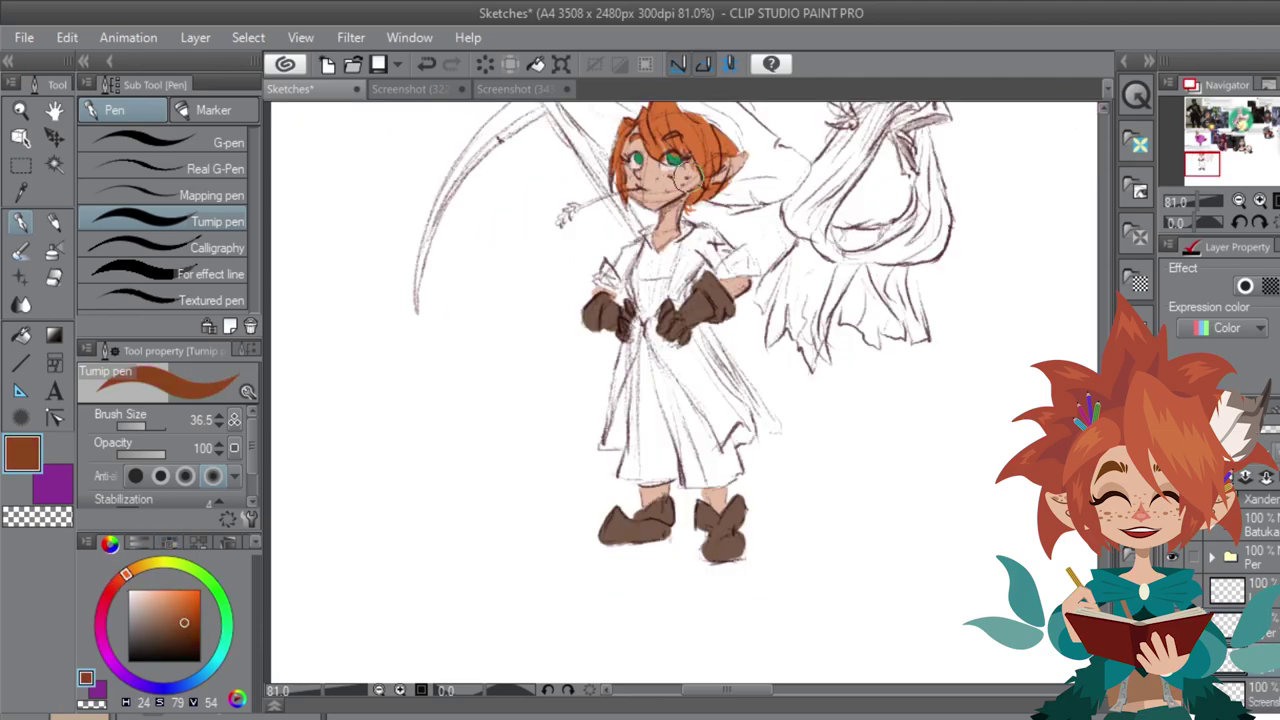
click(684, 186)
click(670, 189)
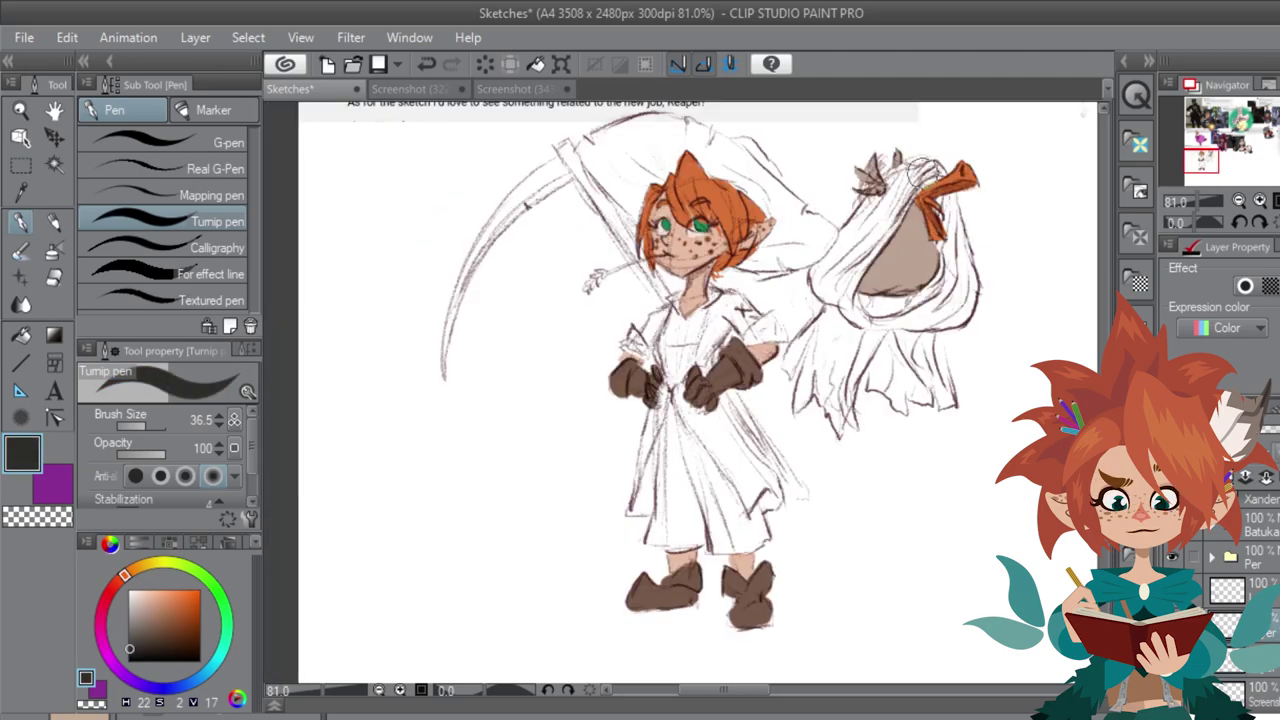
Step: Fill the tattered hooded cloak with dark grey, redoing the first stroke on the hood
mouse_move(935, 165)
mouse_down()
mouse_move(899, 215)
mouse_move(890, 190)
mouse_move(904, 180)
mouse_move(889, 190)
mouse_move(874, 243)
mouse_up()
key(ctrl+z)
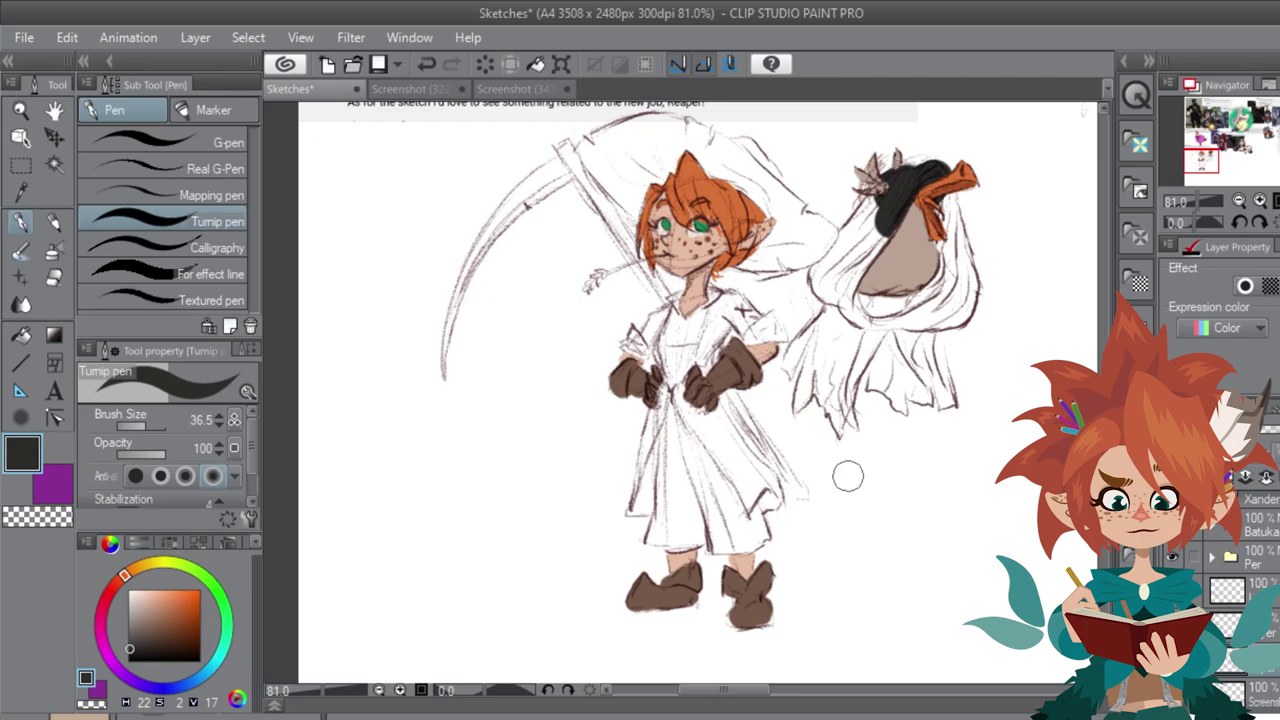
mouse_move(882, 215)
mouse_down()
mouse_move(858, 285)
mouse_move(849, 250)
mouse_move(832, 292)
mouse_move(827, 280)
mouse_move(858, 330)
mouse_move(915, 313)
mouse_move(950, 268)
mouse_move(938, 207)
mouse_move(952, 312)
mouse_move(912, 323)
mouse_move(930, 318)
mouse_move(926, 381)
mouse_move(926, 355)
mouse_move(942, 393)
mouse_move(908, 358)
mouse_move(899, 401)
mouse_move(893, 348)
mouse_move(874, 385)
mouse_move(868, 357)
mouse_move(883, 345)
mouse_move(850, 407)
mouse_move(829, 306)
mouse_move(785, 364)
mouse_move(822, 316)
mouse_move(797, 404)
mouse_move(834, 316)
mouse_move(818, 396)
mouse_move(846, 347)
mouse_move(821, 405)
mouse_move(837, 430)
mouse_move(857, 348)
mouse_move(829, 391)
mouse_move(829, 270)
mouse_move(807, 260)
mouse_move(817, 301)
mouse_move(967, 387)
mouse_move(941, 337)
mouse_move(950, 390)
mouse_move(946, 370)
mouse_move(943, 401)
mouse_move(900, 428)
mouse_move(943, 415)
mouse_up()
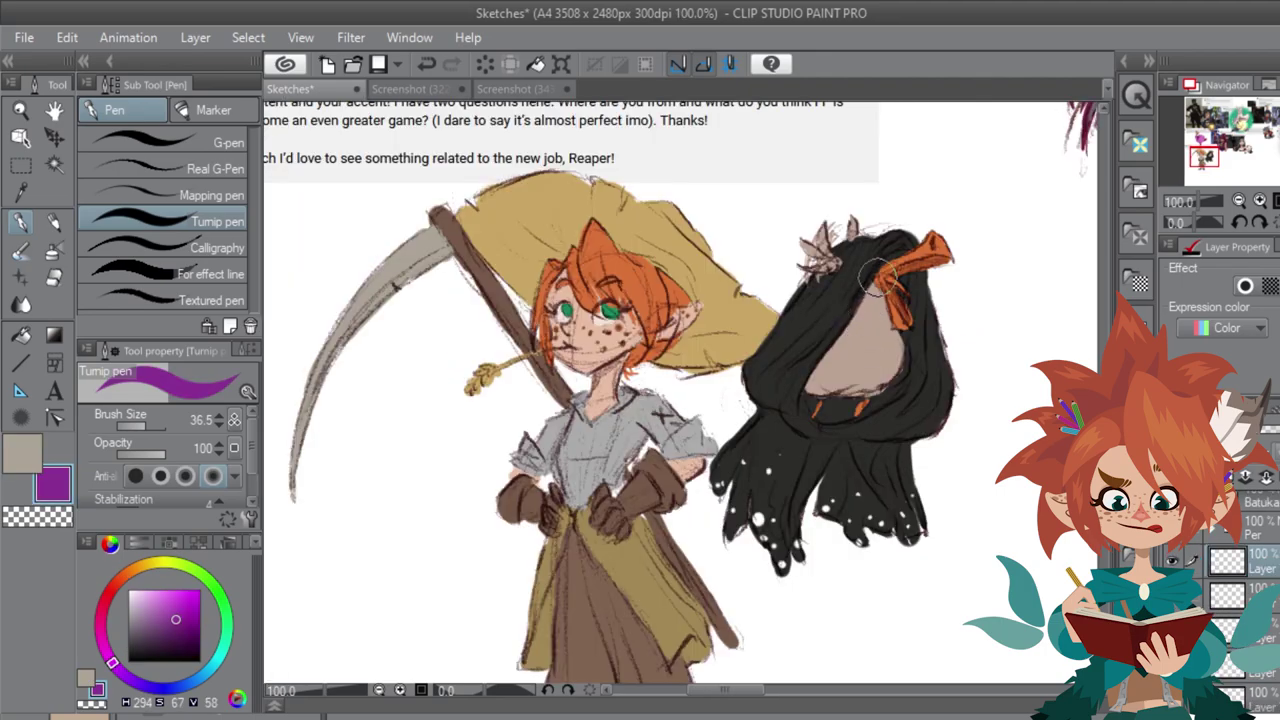
Step: Paint purple Turnip pen shadows inside the hood and on the figure's shirt, skirt and coat
mouse_move(888, 288)
mouse_down()
mouse_move(892, 333)
mouse_move(914, 345)
mouse_move(908, 275)
mouse_move(912, 340)
mouse_move(892, 399)
mouse_move(889, 387)
mouse_move(820, 395)
mouse_move(830, 365)
mouse_up()
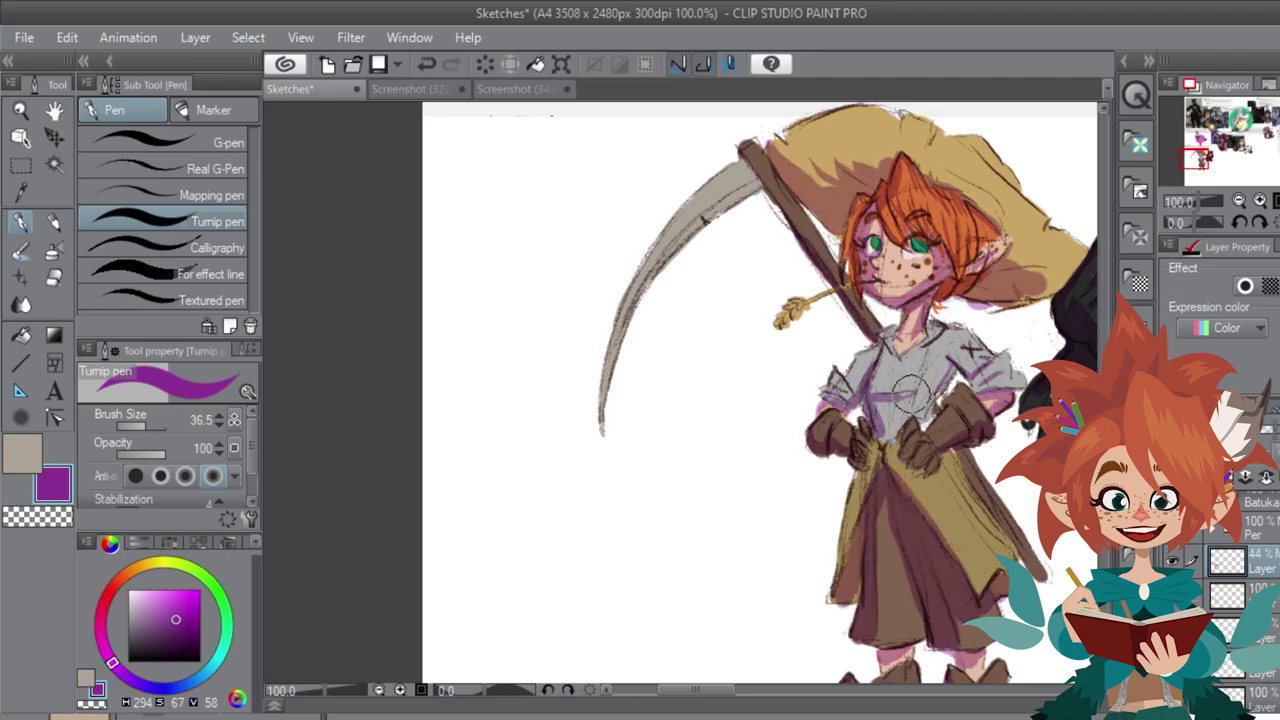
mouse_move(911, 394)
mouse_down()
mouse_move(882, 402)
mouse_move(885, 432)
mouse_move(910, 416)
mouse_move(910, 452)
mouse_move(934, 467)
mouse_move(940, 454)
mouse_move(893, 467)
mouse_move(928, 488)
mouse_move(952, 561)
mouse_up()
drag(876, 455, 866, 511)
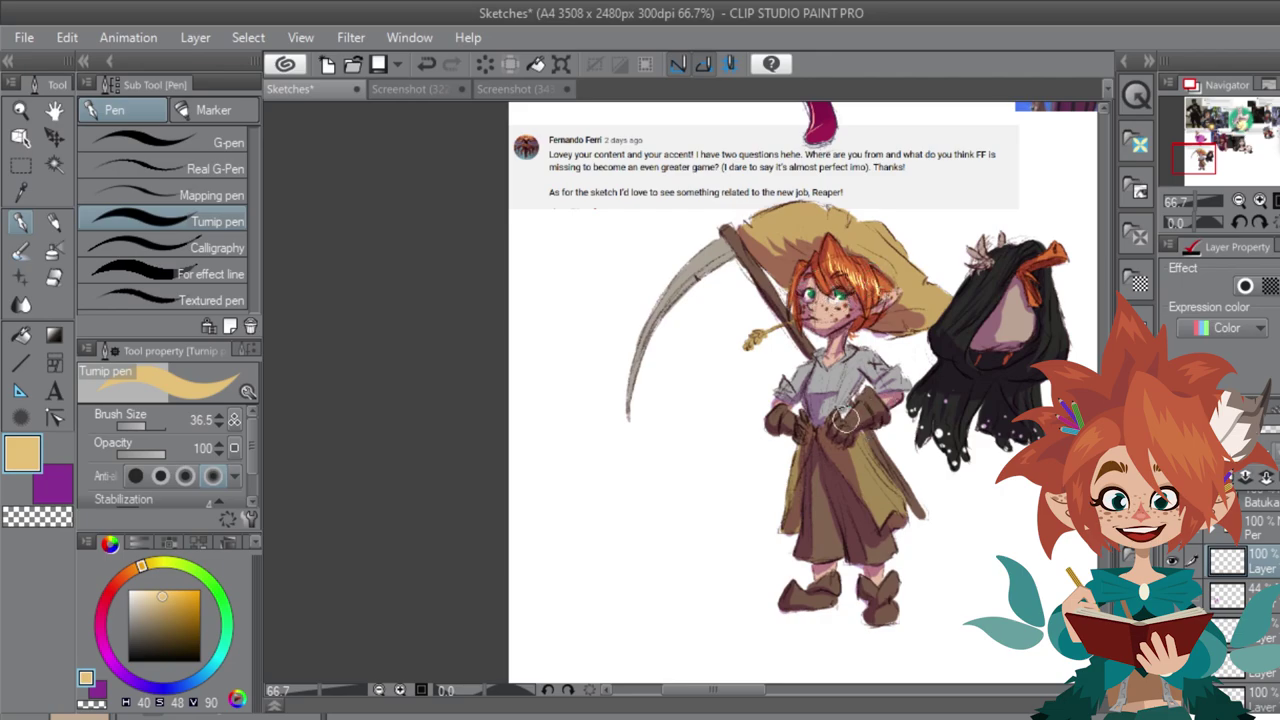
Step: Add pale yellow Turnip pen highlights to the hood's orange branch and along the scythe blade, replacing the first blade stroke
drag(1056, 242, 1035, 300)
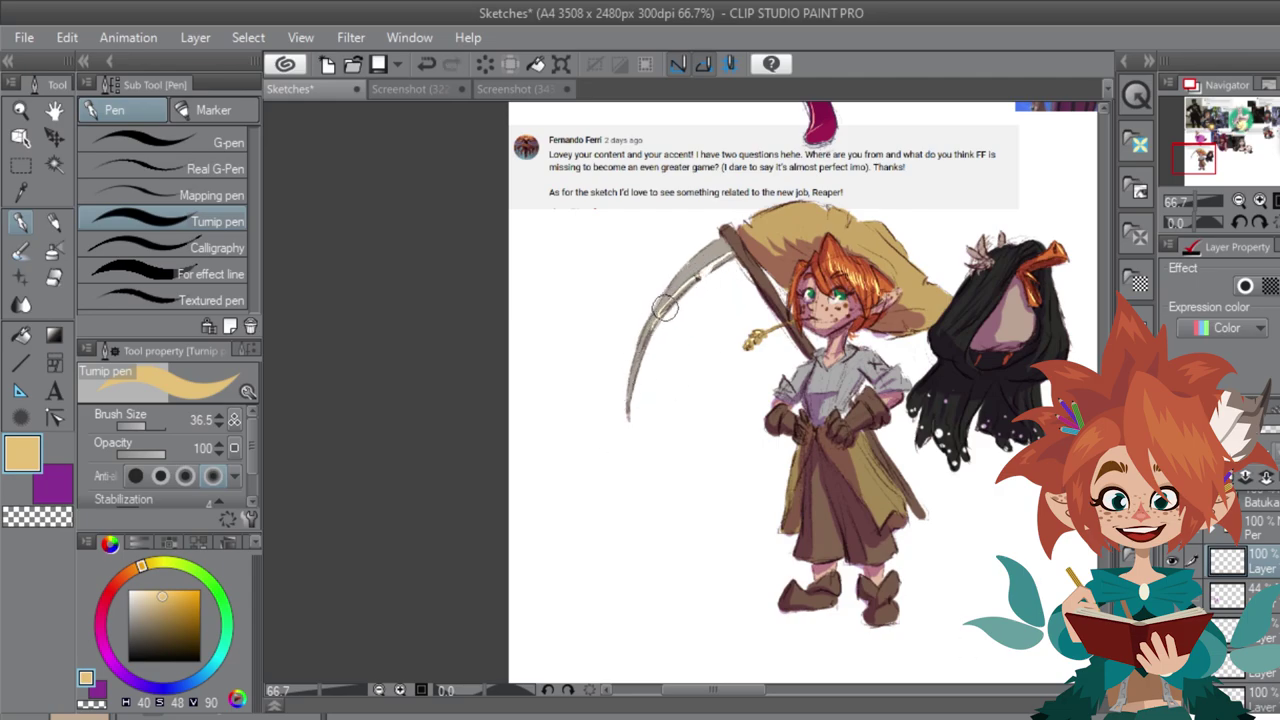
key(ctrl+z)
drag(678, 292, 653, 328)
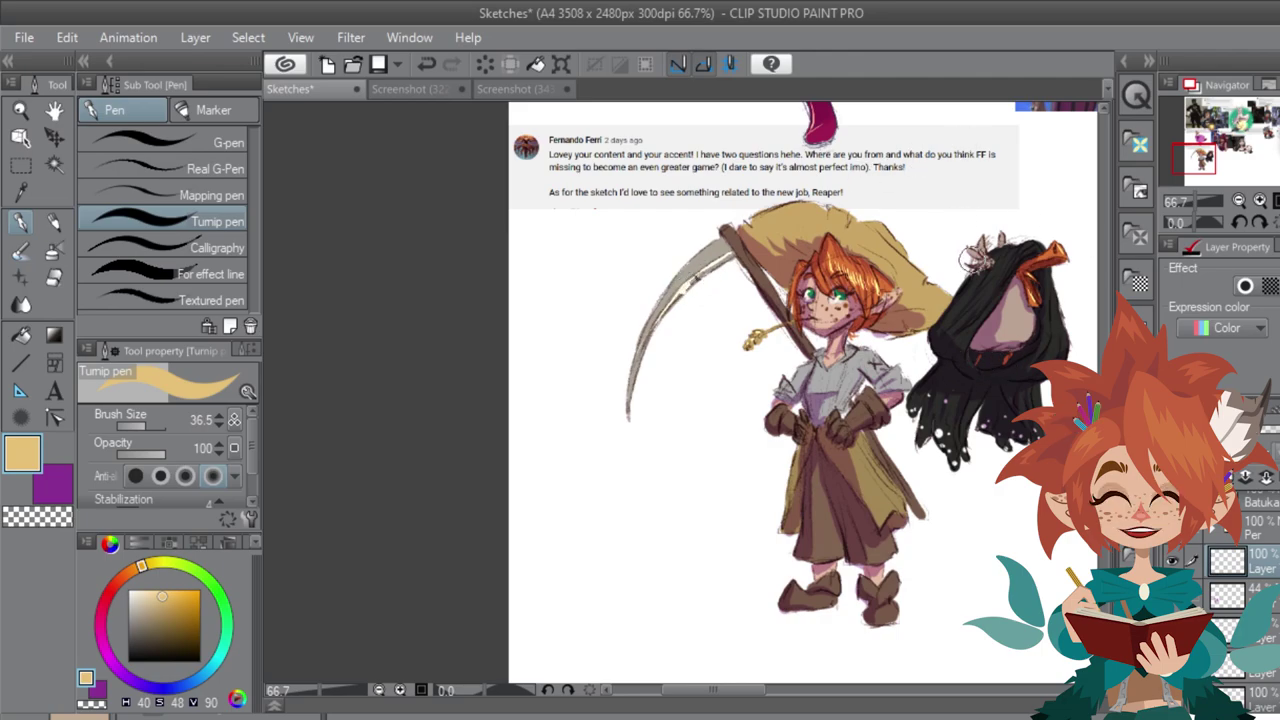
key(ctrl+z)
key(ctrl+y)
key(b)
click(1262, 596)
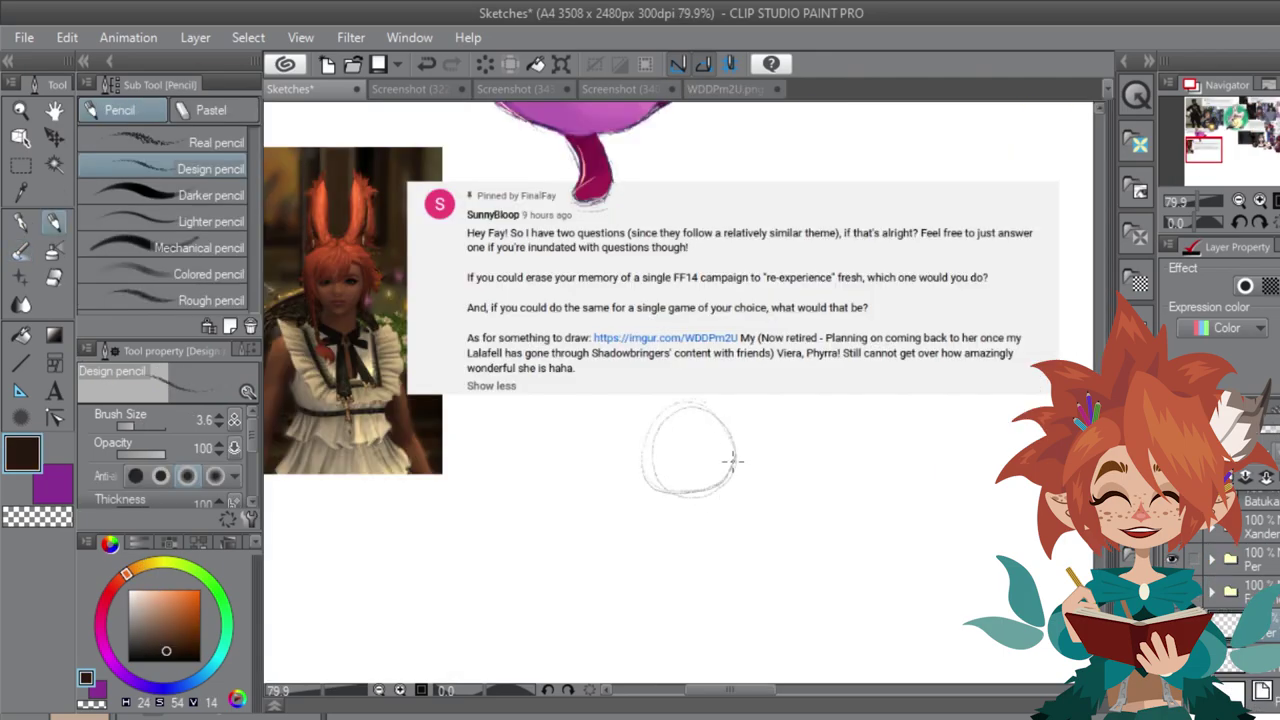
Step: Sketch the Viera woman's round head, winking smiling face, fringe, long braid, neck and ribbon bow with the Design pencil
drag(729, 457, 732, 436)
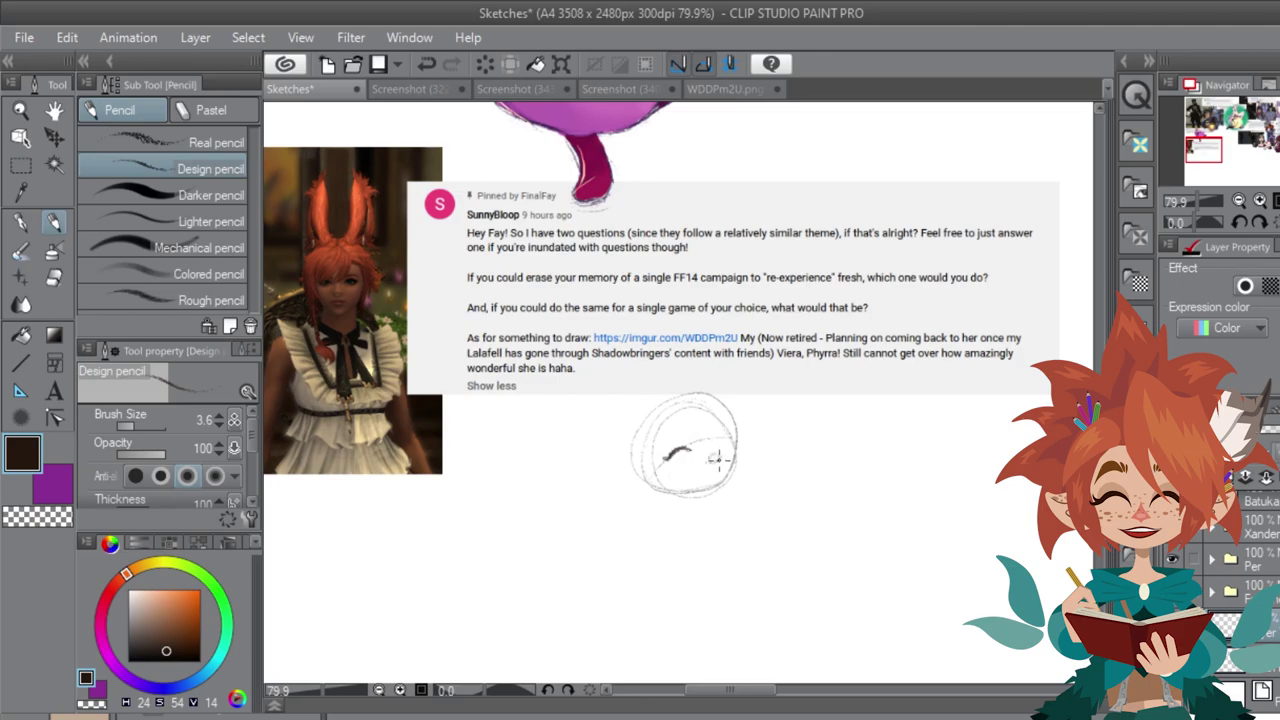
drag(717, 457, 648, 408)
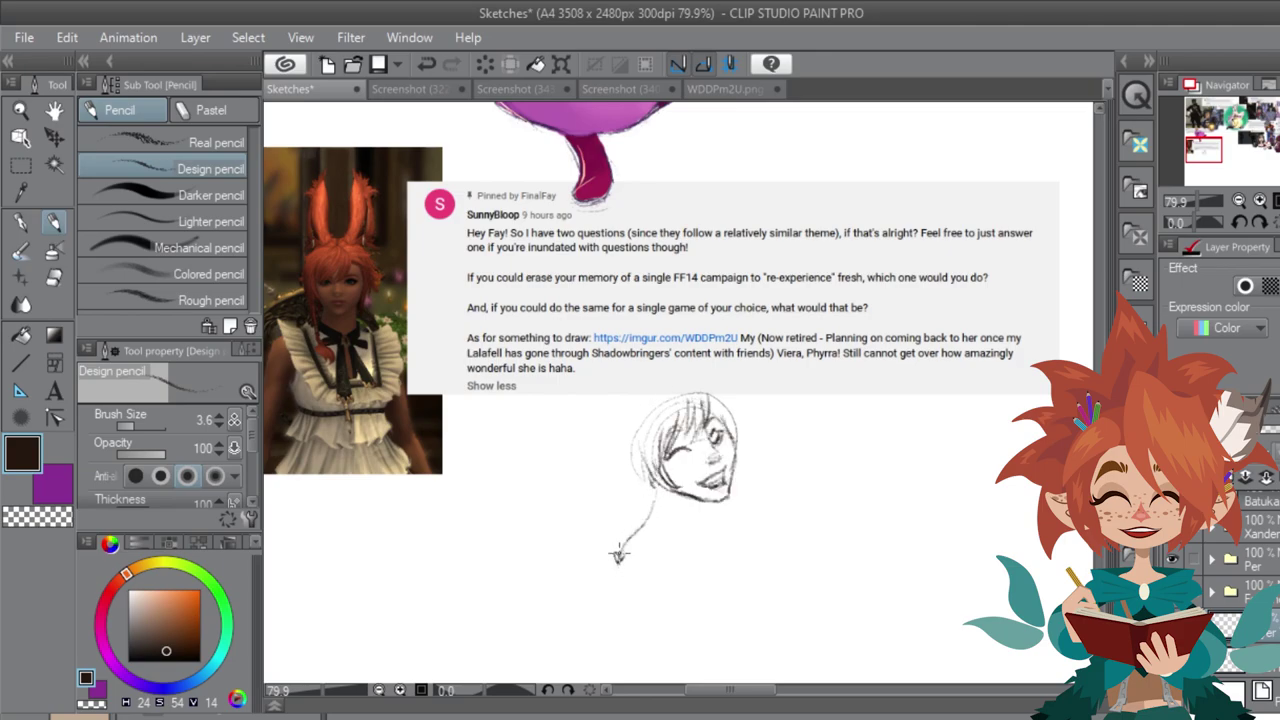
drag(630, 542, 620, 556)
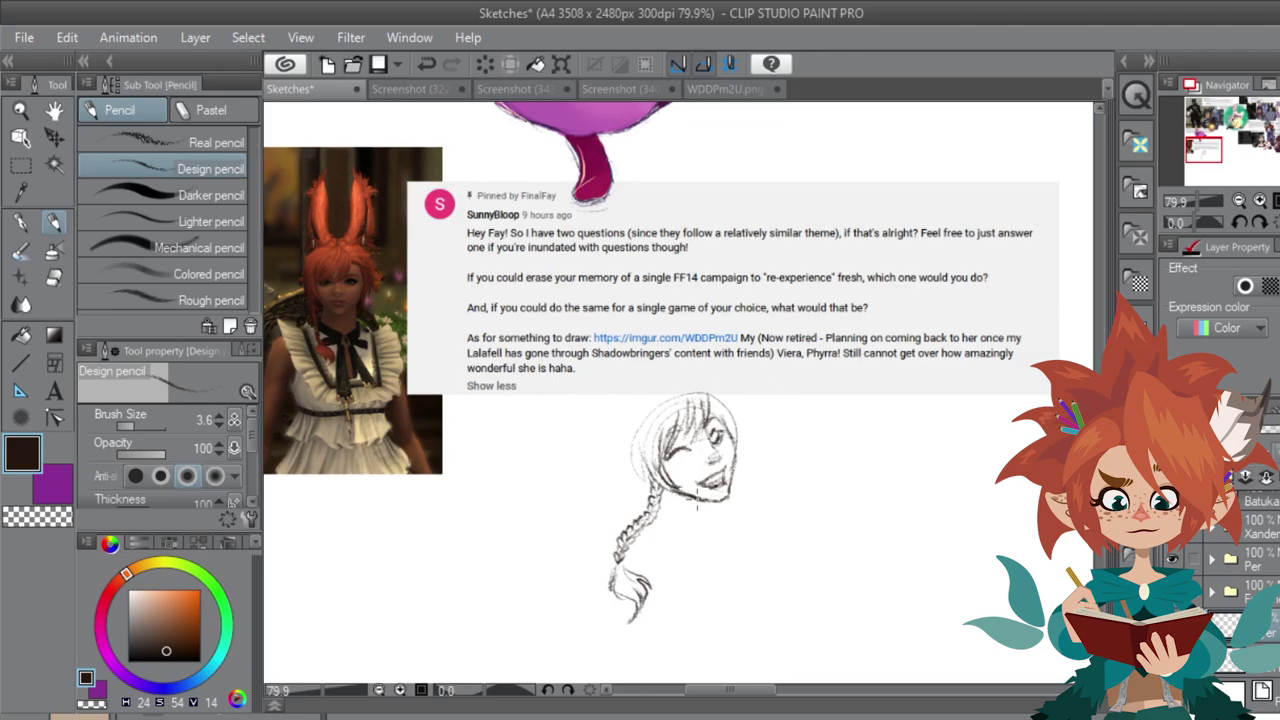
drag(672, 499, 685, 520)
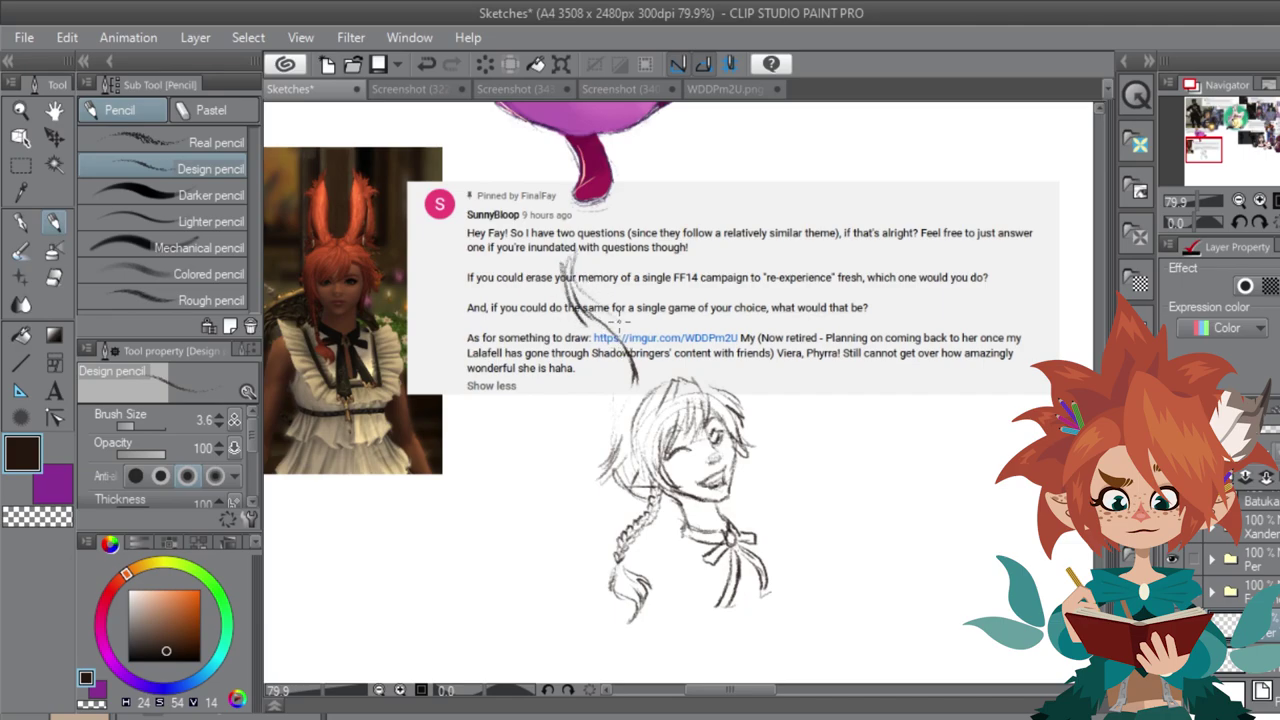
Step: Undo the last ear strokes and redraw the tall rabbit ears, adding the frilled collar, shoulder and raised peace-sign hand
key(ctrl+z)
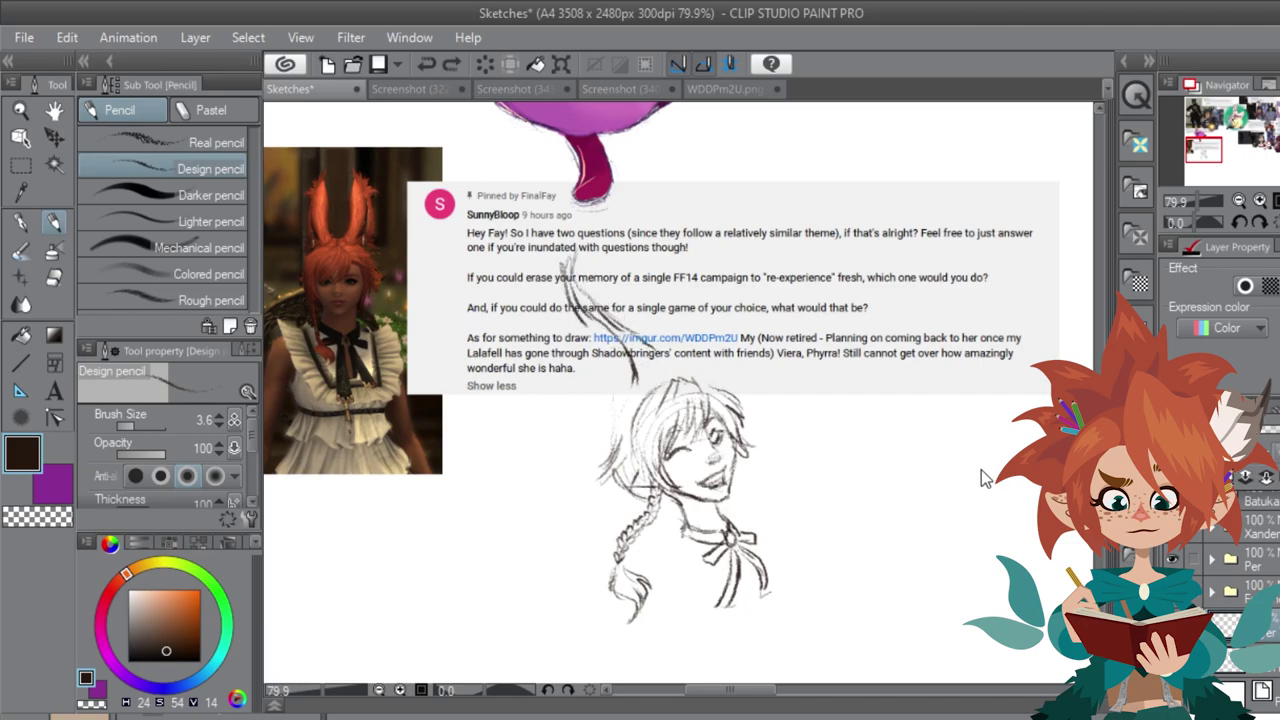
key(ctrl+z)
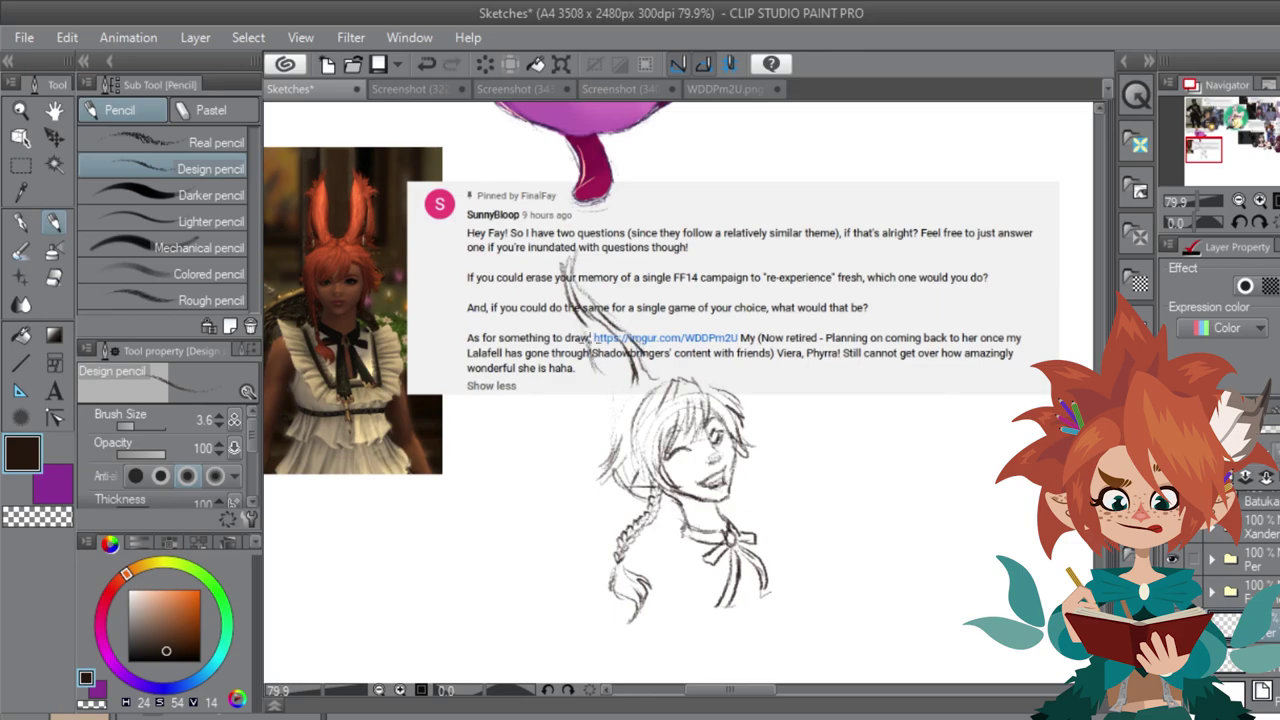
mouse_move(616, 388)
mouse_down()
mouse_move(568, 316)
mouse_move(596, 336)
mouse_up()
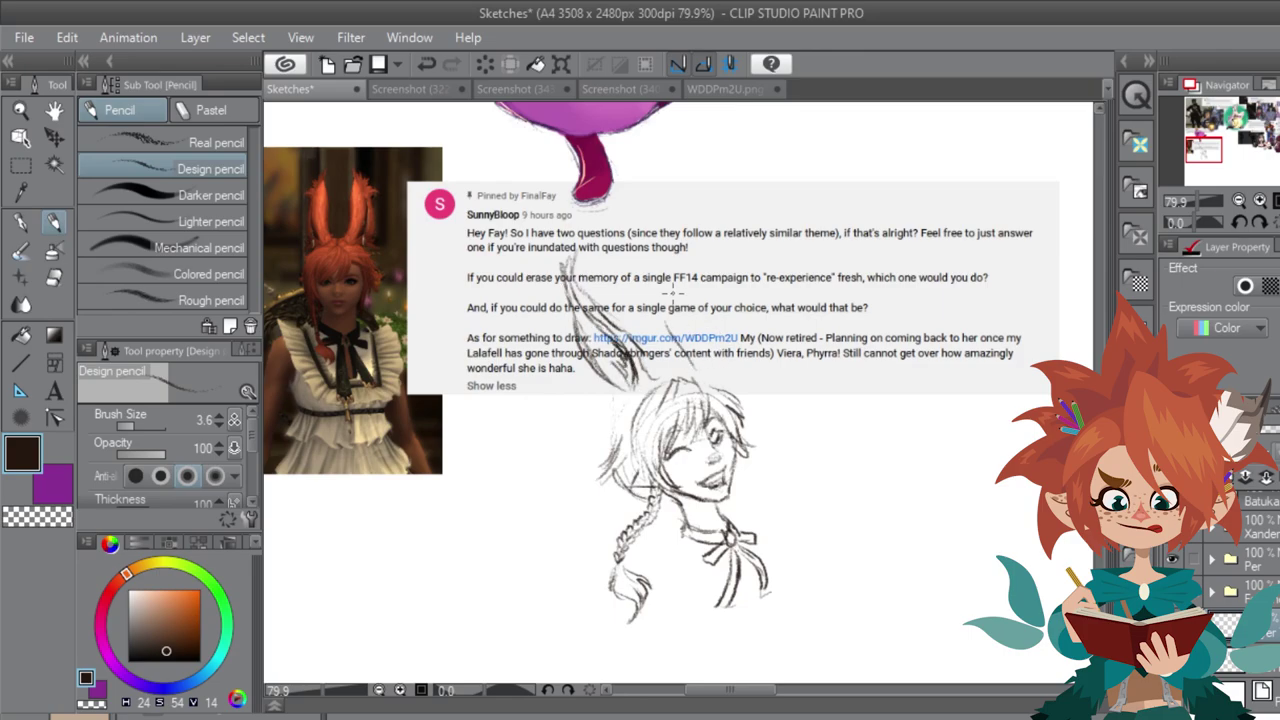
drag(662, 538, 648, 544)
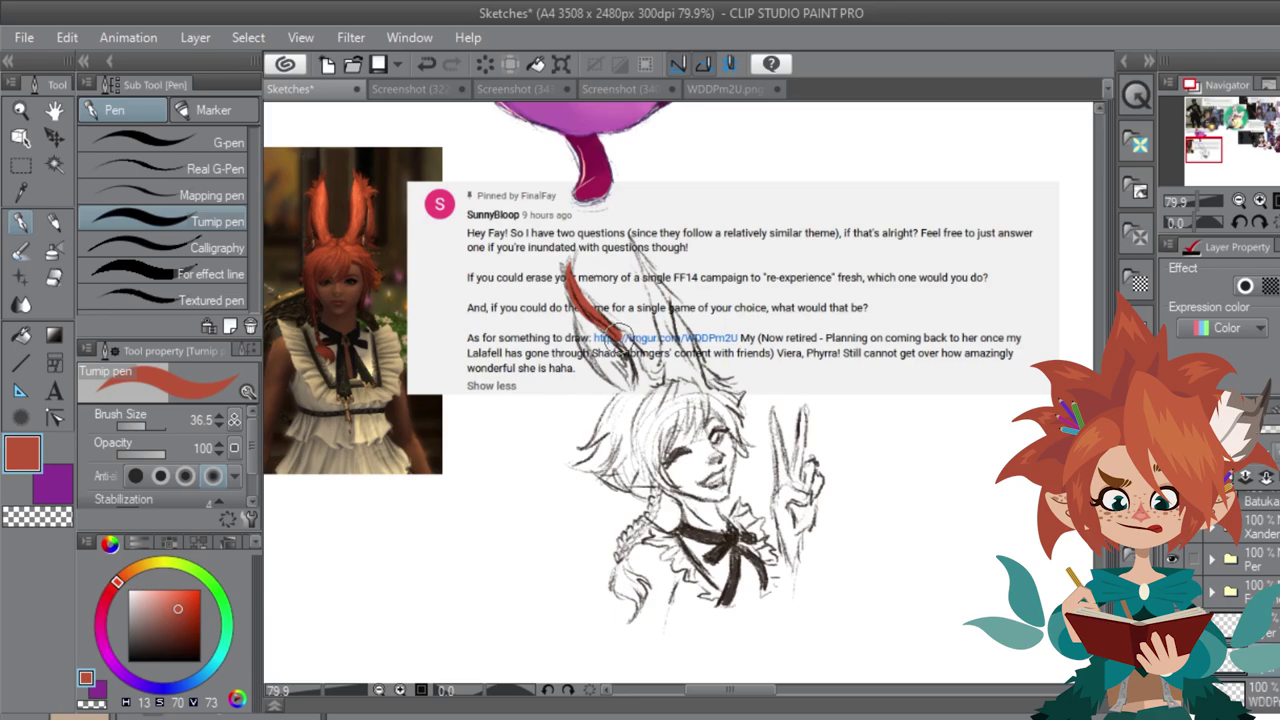
Step: Fill the ears, hair and braid with red-orange and the face, shoulder and hand with brown using the Turnip pen
drag(610, 325, 655, 398)
mouse_move(570, 285)
mouse_down()
mouse_move(624, 380)
mouse_move(644, 383)
mouse_move(589, 322)
mouse_move(572, 264)
mouse_move(633, 357)
mouse_move(585, 289)
mouse_move(600, 320)
mouse_move(650, 380)
mouse_move(665, 378)
mouse_move(665, 325)
mouse_move(635, 250)
mouse_move(707, 390)
mouse_move(678, 363)
mouse_move(667, 410)
mouse_move(623, 429)
mouse_move(617, 407)
mouse_move(582, 467)
mouse_move(607, 447)
mouse_move(609, 459)
mouse_move(639, 451)
mouse_move(649, 474)
mouse_move(605, 467)
mouse_move(643, 480)
mouse_move(649, 442)
mouse_move(657, 480)
mouse_move(676, 406)
mouse_up()
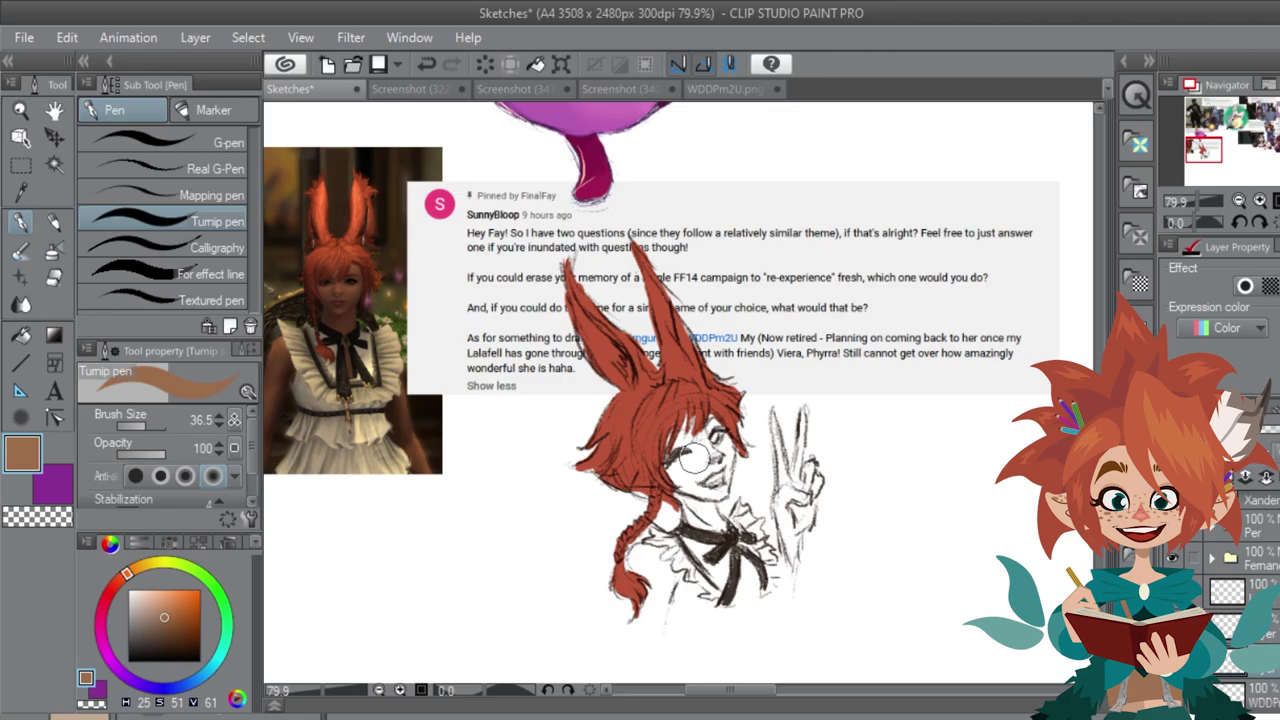
mouse_move(697, 459)
mouse_down()
mouse_move(680, 455)
mouse_move(700, 440)
mouse_move(716, 473)
mouse_move(682, 497)
mouse_move(752, 588)
mouse_up()
mouse_move(773, 428)
mouse_down()
mouse_move(790, 540)
mouse_move(801, 430)
mouse_move(781, 452)
mouse_move(809, 467)
mouse_move(812, 500)
mouse_move(790, 513)
mouse_move(797, 560)
mouse_move(668, 567)
mouse_move(645, 555)
mouse_move(649, 591)
mouse_move(650, 545)
mouse_move(665, 550)
mouse_move(672, 585)
mouse_move(662, 608)
mouse_move(686, 590)
mouse_up()
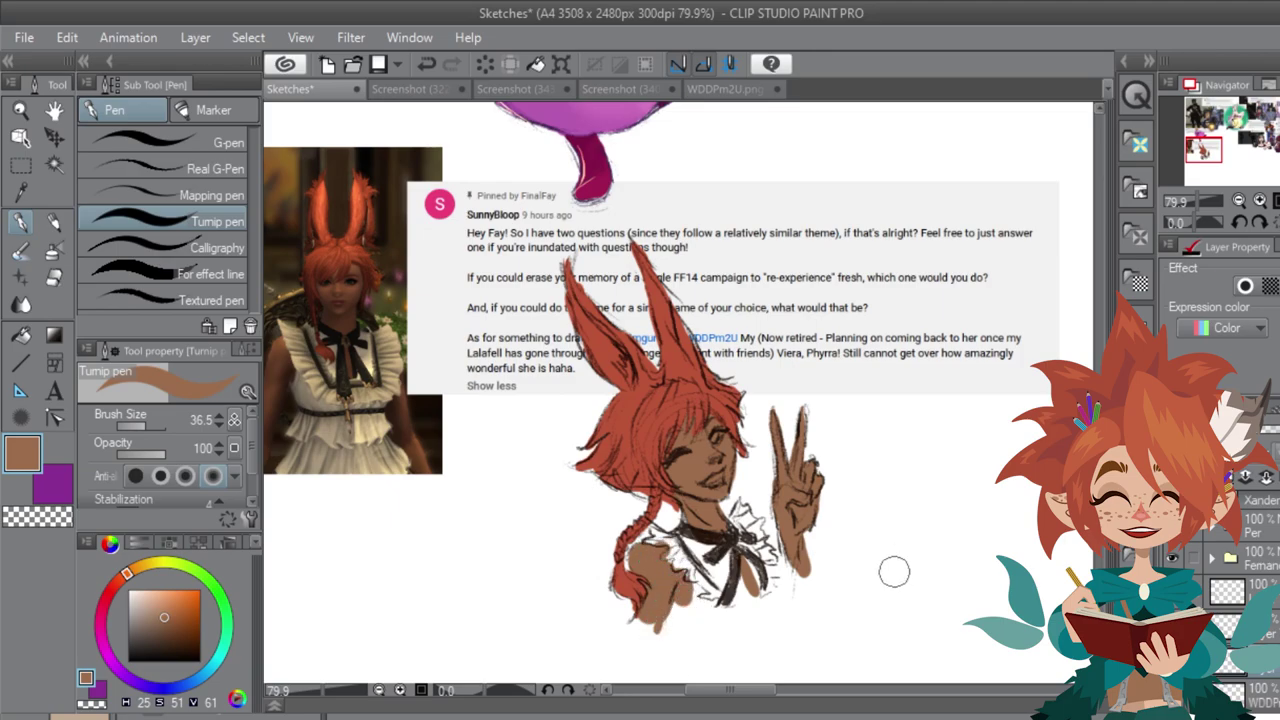
Step: Sample the reference picture's dress colours and fill the frilled collar with cream, adding a green eye and red lips
scroll(1240, 600, down, 2)
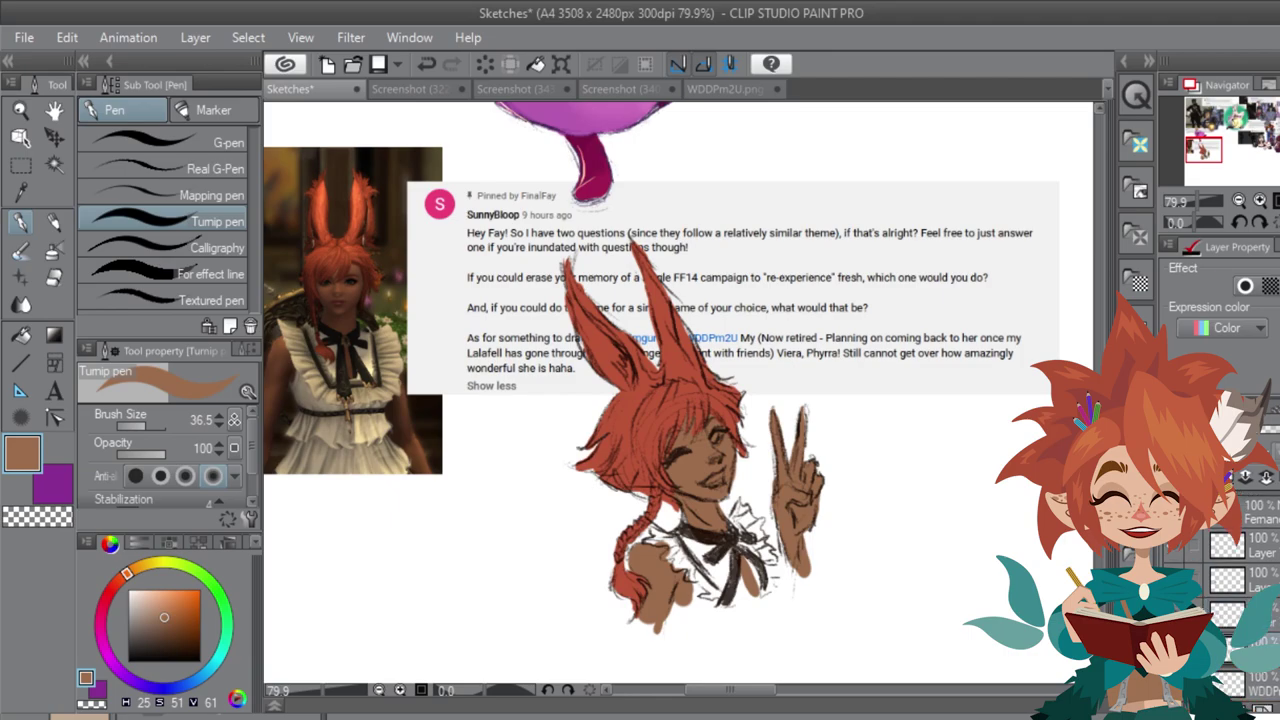
alt+click(360, 430)
alt+click(308, 423)
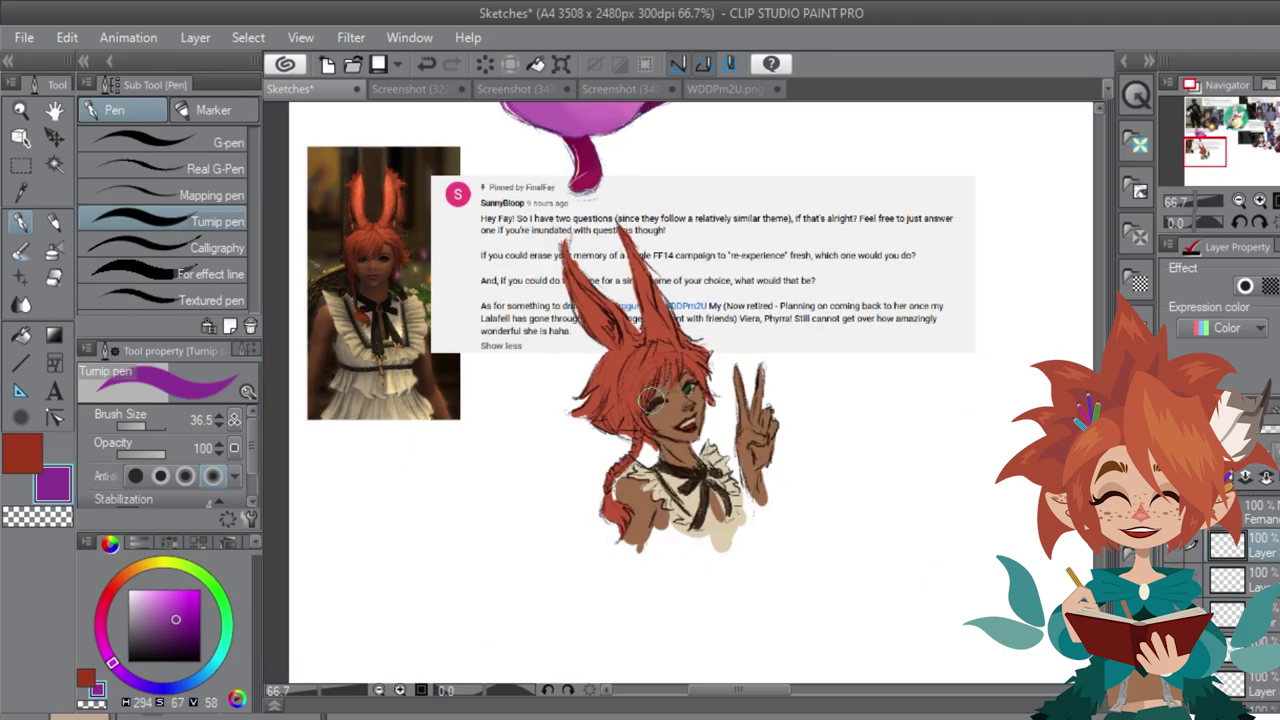
Step: Paint purple Turnip pen shadows on the hair, face, neck, braid, collar frills, shoulder and hand
mouse_move(658, 391)
mouse_down()
mouse_move(666, 382)
mouse_move(681, 355)
mouse_move(664, 336)
mouse_move(658, 362)
mouse_move(654, 338)
mouse_move(627, 379)
mouse_move(630, 352)
mouse_move(619, 388)
mouse_move(650, 439)
mouse_move(640, 343)
mouse_move(672, 428)
mouse_move(659, 380)
mouse_move(650, 416)
mouse_move(674, 382)
mouse_move(650, 406)
mouse_move(691, 439)
mouse_move(665, 442)
mouse_move(665, 456)
mouse_move(675, 444)
mouse_move(647, 430)
mouse_move(649, 446)
mouse_move(611, 397)
mouse_move(595, 412)
mouse_move(581, 401)
mouse_move(576, 414)
mouse_move(595, 374)
mouse_move(591, 415)
mouse_move(649, 438)
mouse_move(640, 425)
mouse_move(607, 466)
mouse_up()
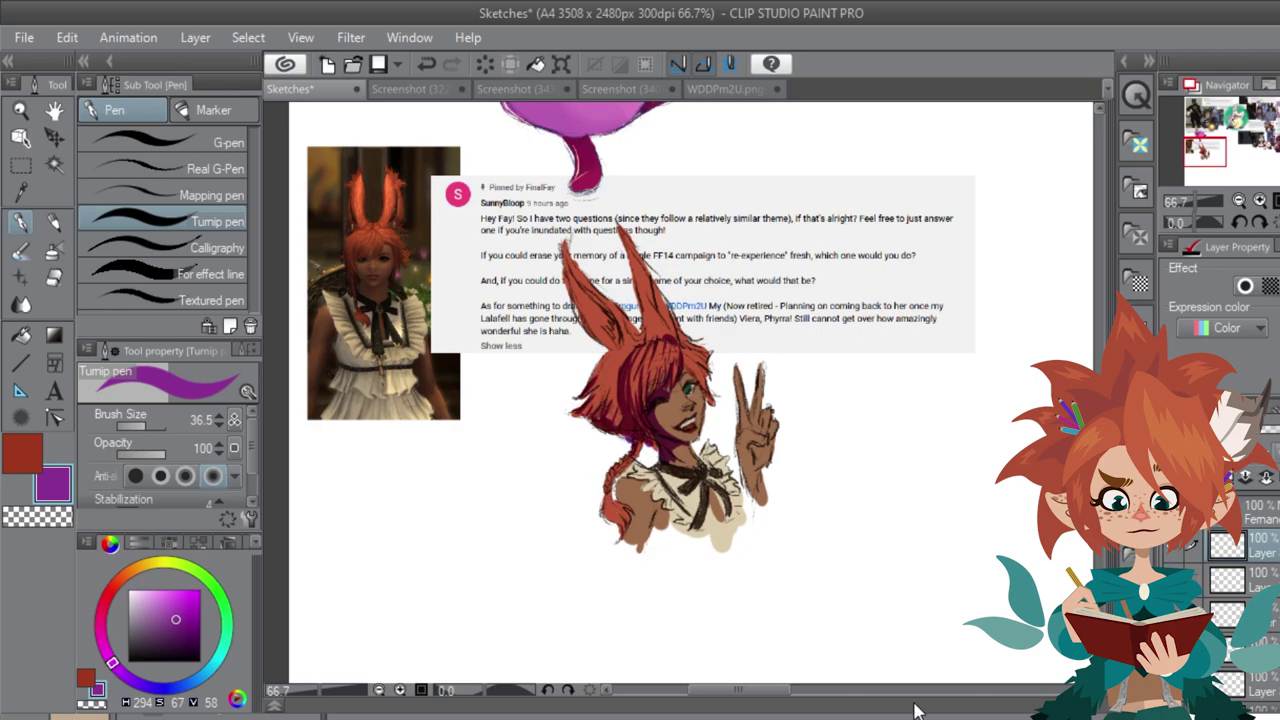
scroll(608, 465, up, 8)
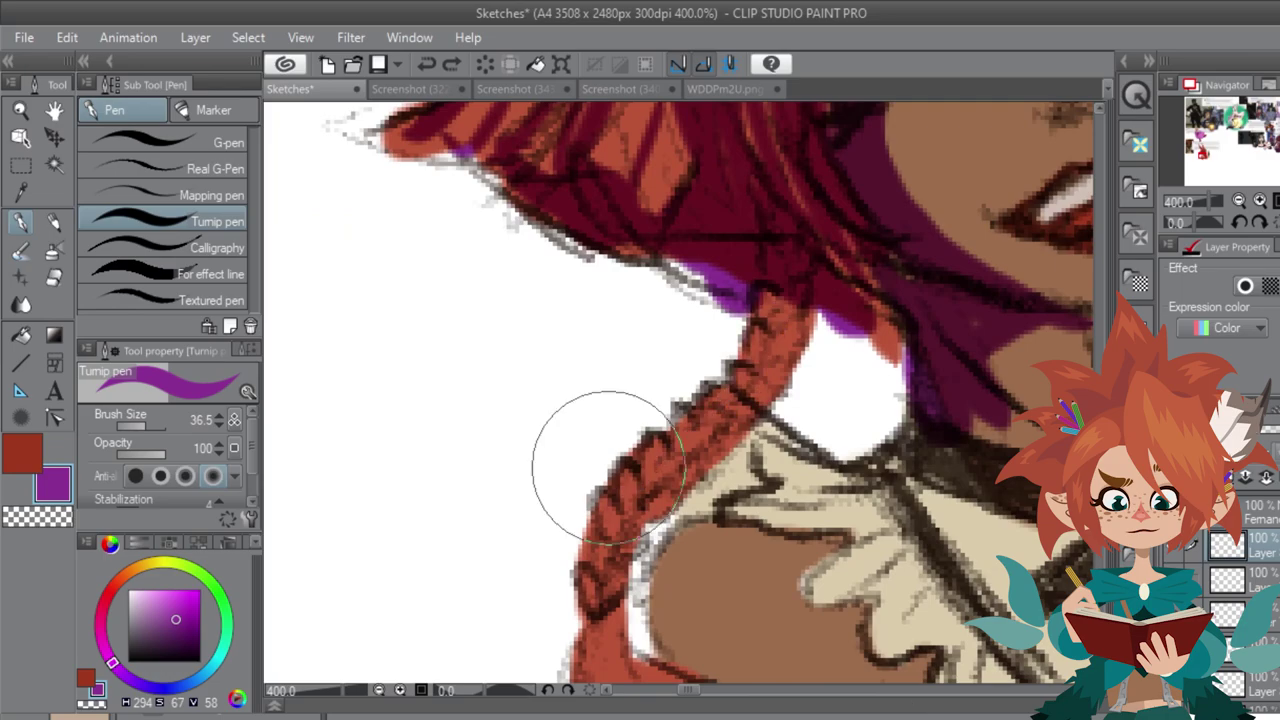
scroll(608, 465, down, 3)
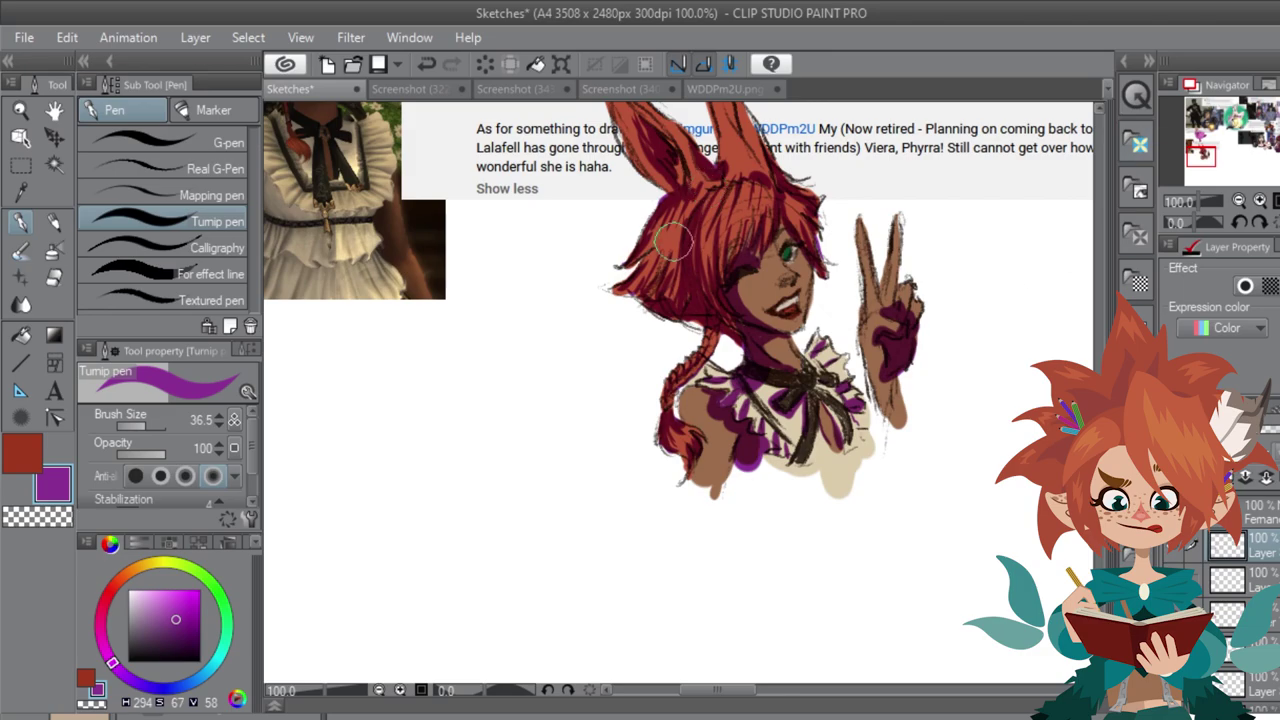
mouse_move(674, 241)
mouse_down()
mouse_move(653, 266)
mouse_move(667, 190)
mouse_move(690, 199)
mouse_move(667, 295)
mouse_up()
Step: Set the purple shadow layer's opacity to 60% and touch up the shading around the open eye and mouth
click(1277, 430)
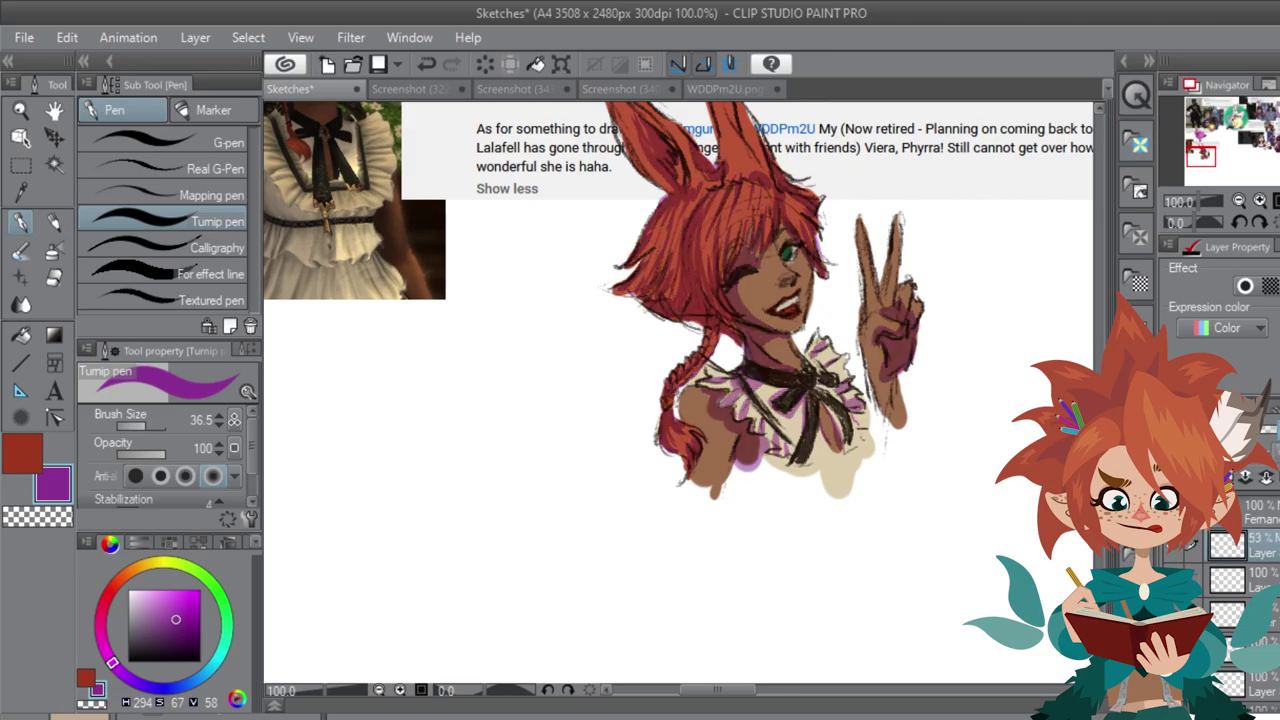
drag(1277, 430, 1279, 430)
drag(1201, 156, 1207, 152)
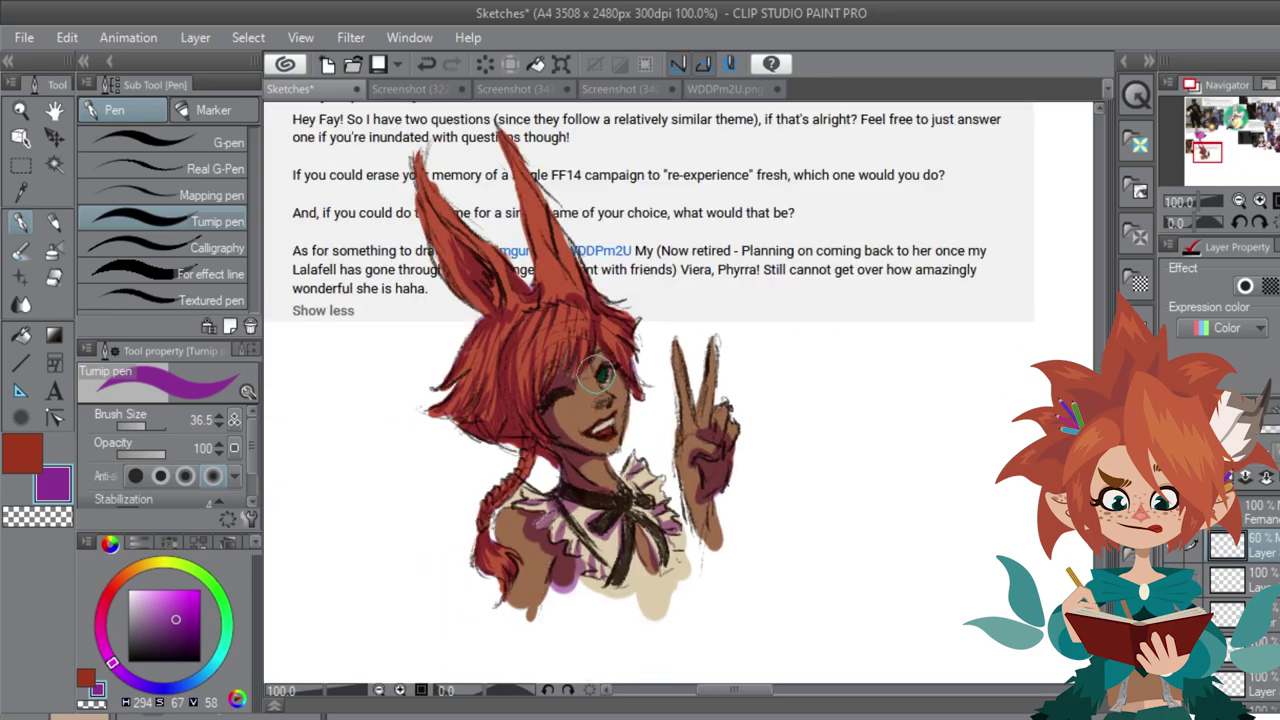
drag(596, 376, 597, 366)
drag(604, 435, 606, 435)
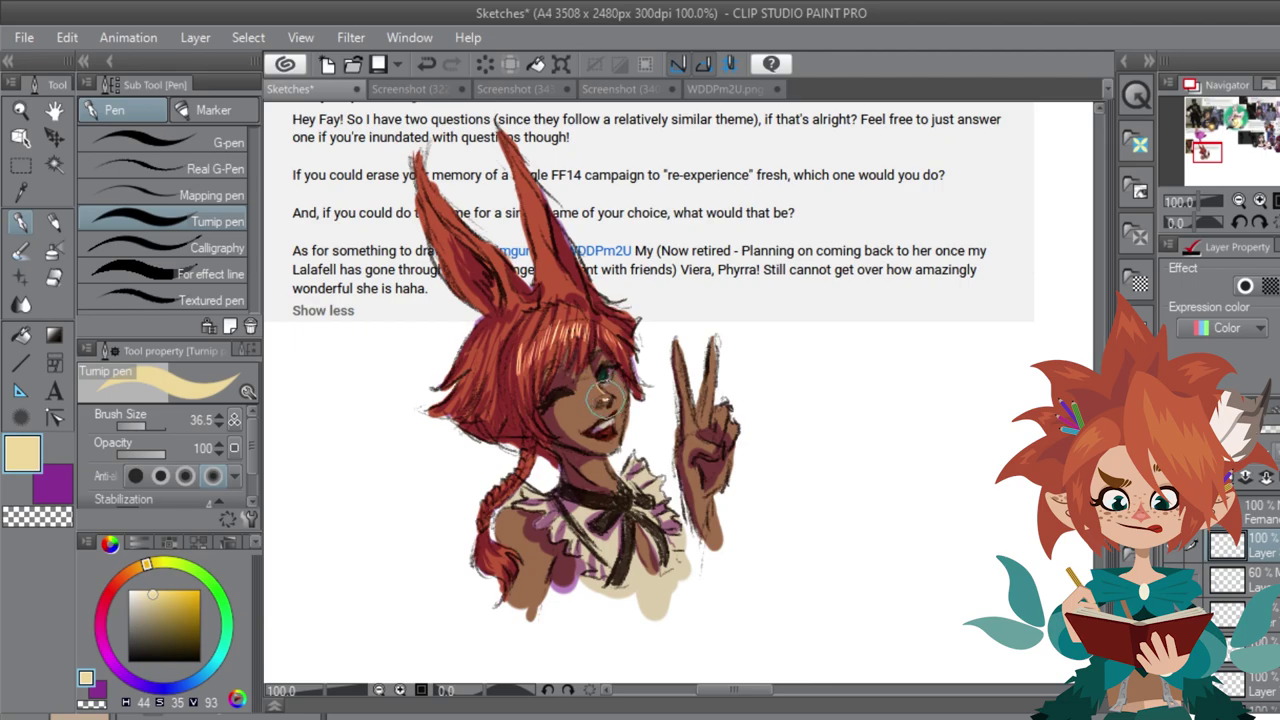
Step: Brush soft pale yellow Transparent watercolor highlights onto the face and both rabbit ears, redoing the first cheek dabs
key(b)
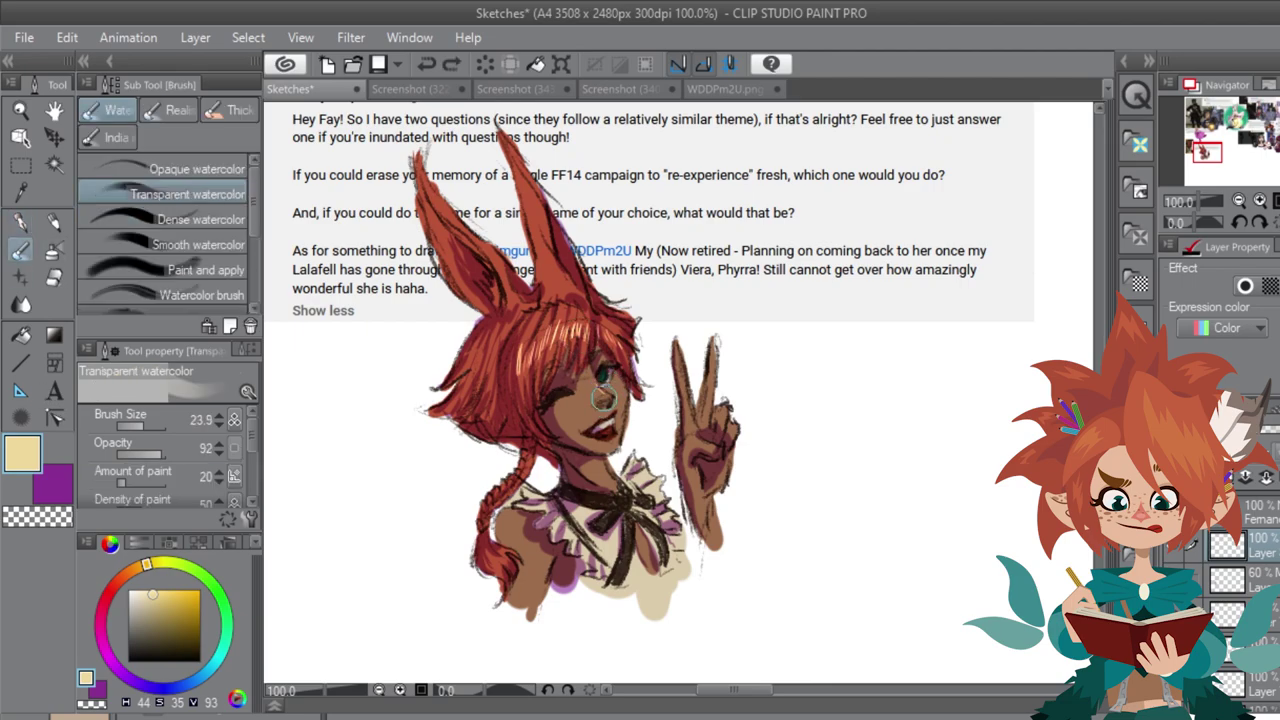
click(604, 398)
click(565, 412)
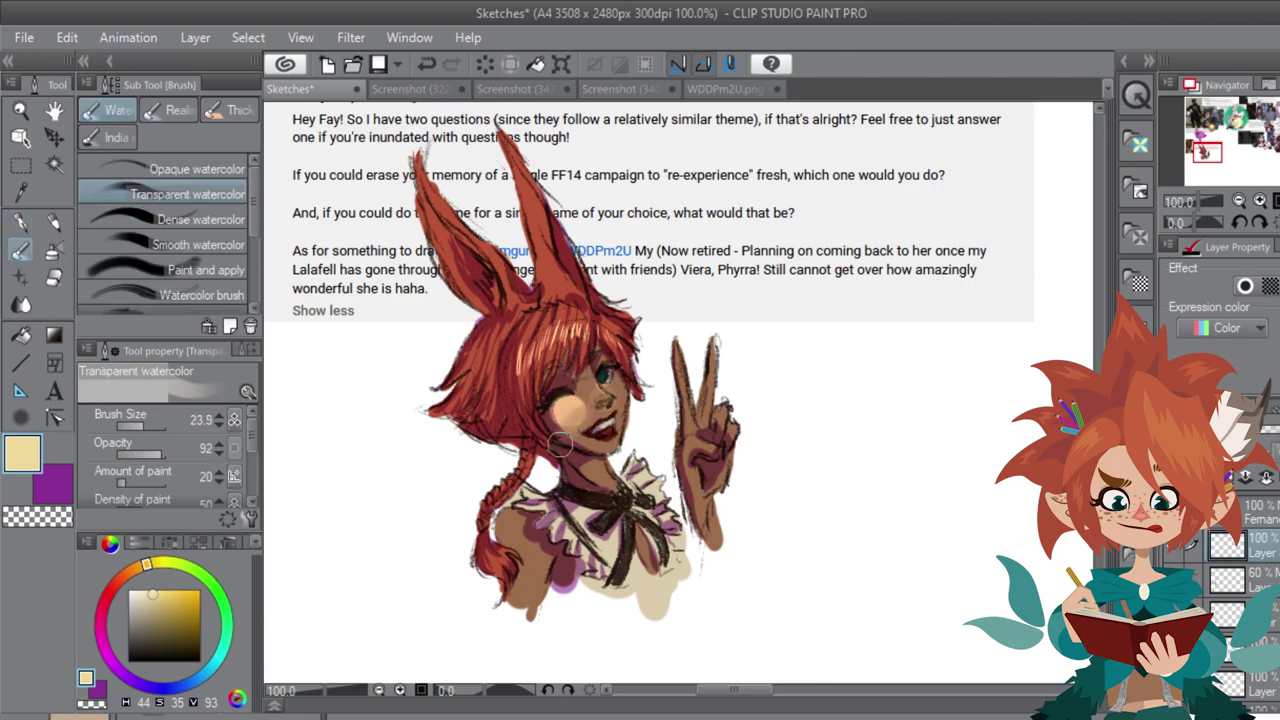
key(ctrl+z)
click(560, 409)
key(ctrl+z)
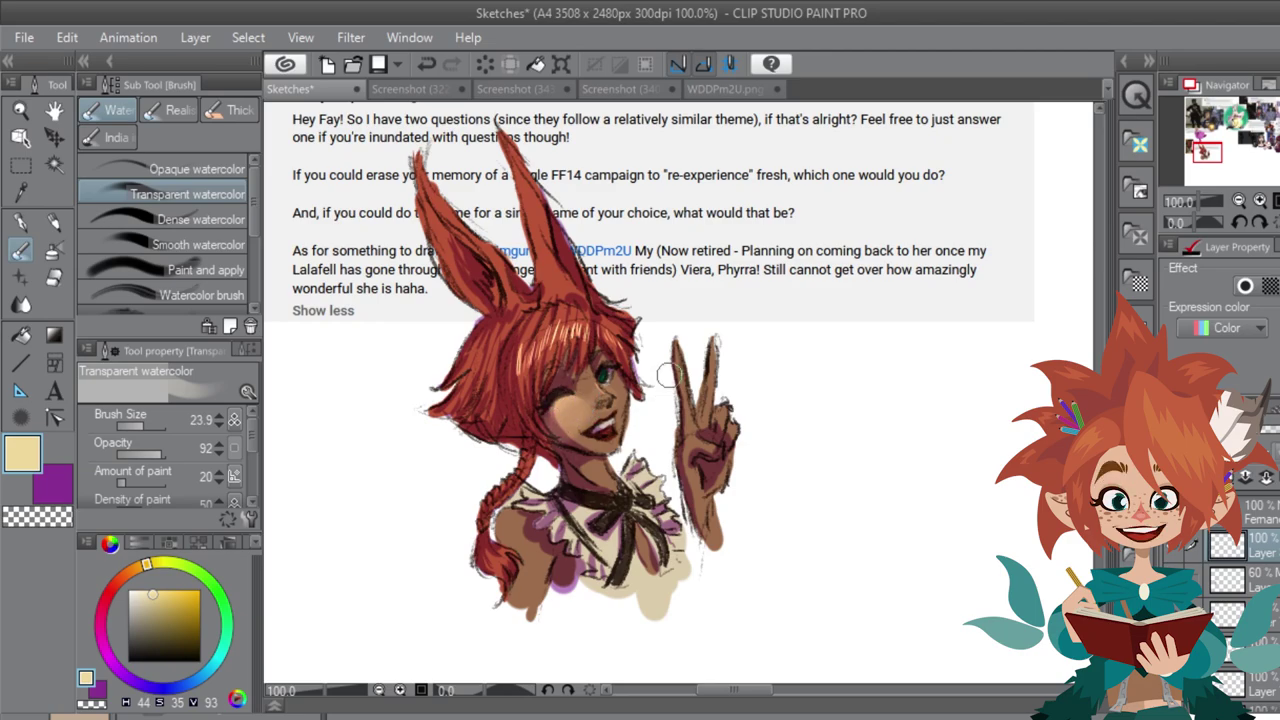
drag(619, 386, 620, 388)
drag(620, 388, 626, 400)
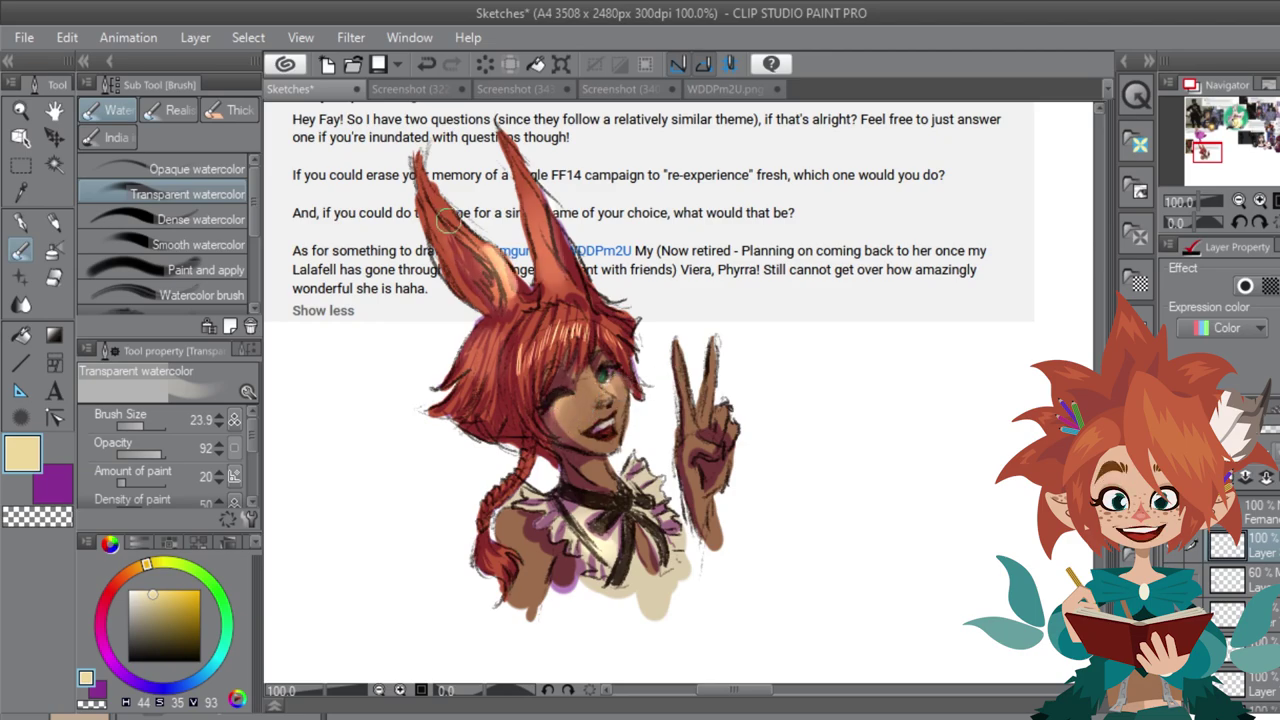
mouse_move(447, 220)
mouse_down()
mouse_move(549, 250)
mouse_move(578, 297)
mouse_move(537, 215)
mouse_up()
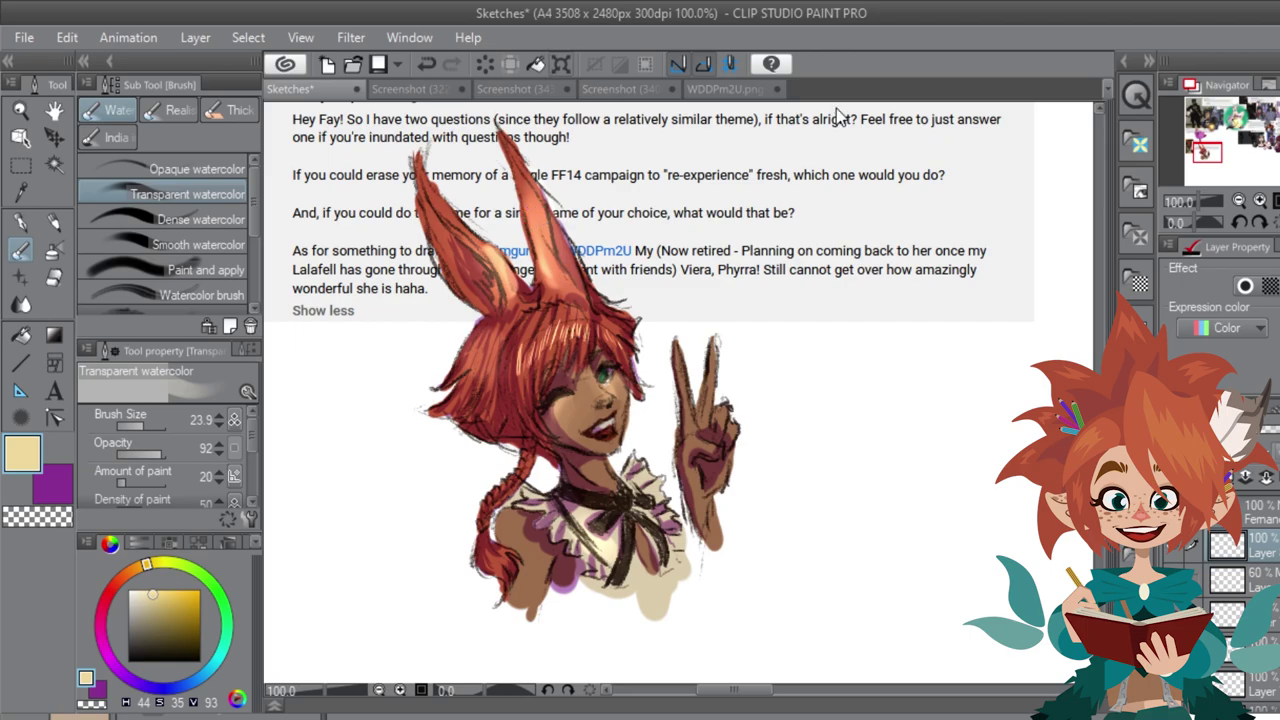
Step: Add crisp pale yellow Turnip pen highlights to the inner ear, the side hair, the braid tip and the shoulder
key(p)
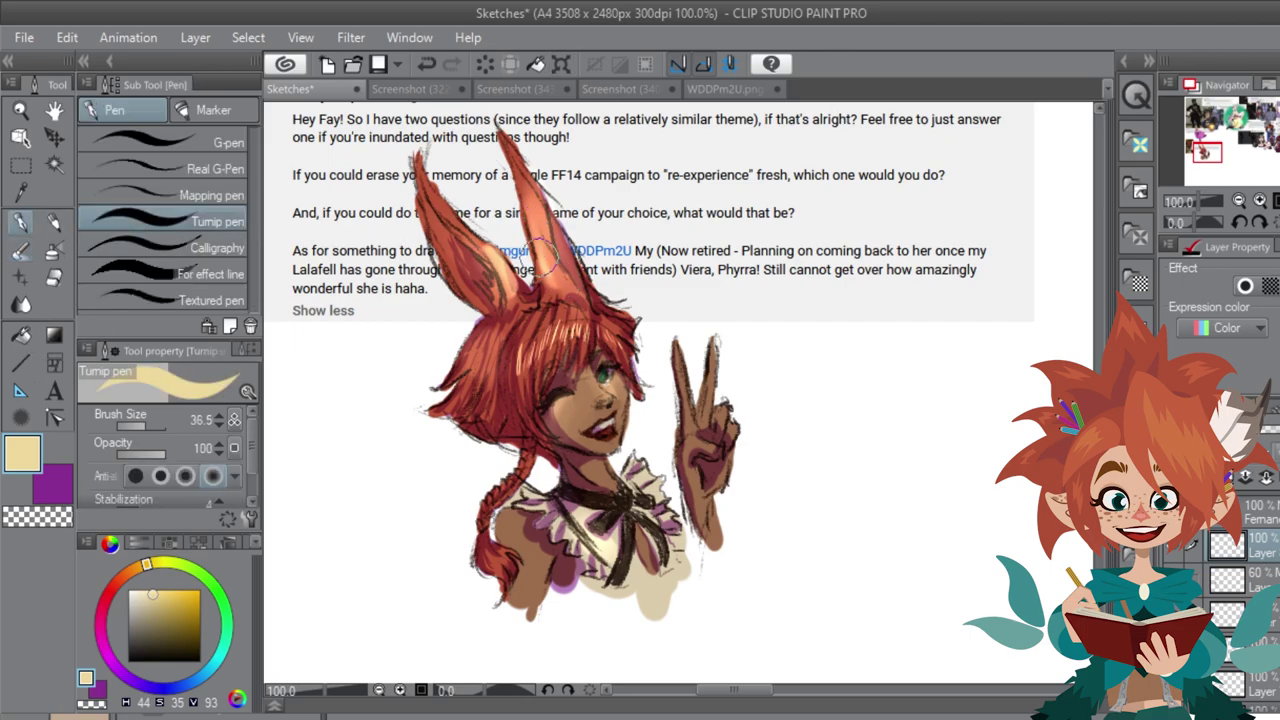
drag(484, 252, 496, 272)
mouse_move(482, 336)
mouse_down()
mouse_move(476, 356)
mouse_move(490, 370)
mouse_up()
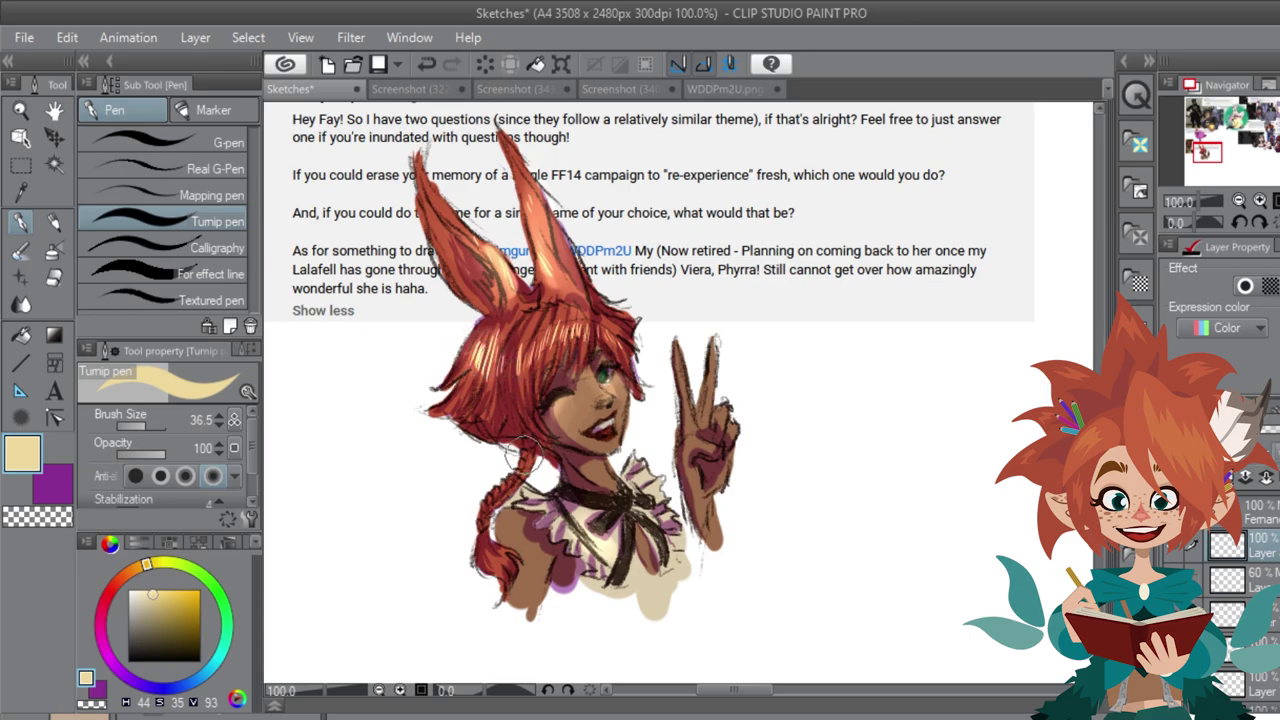
drag(483, 525, 500, 563)
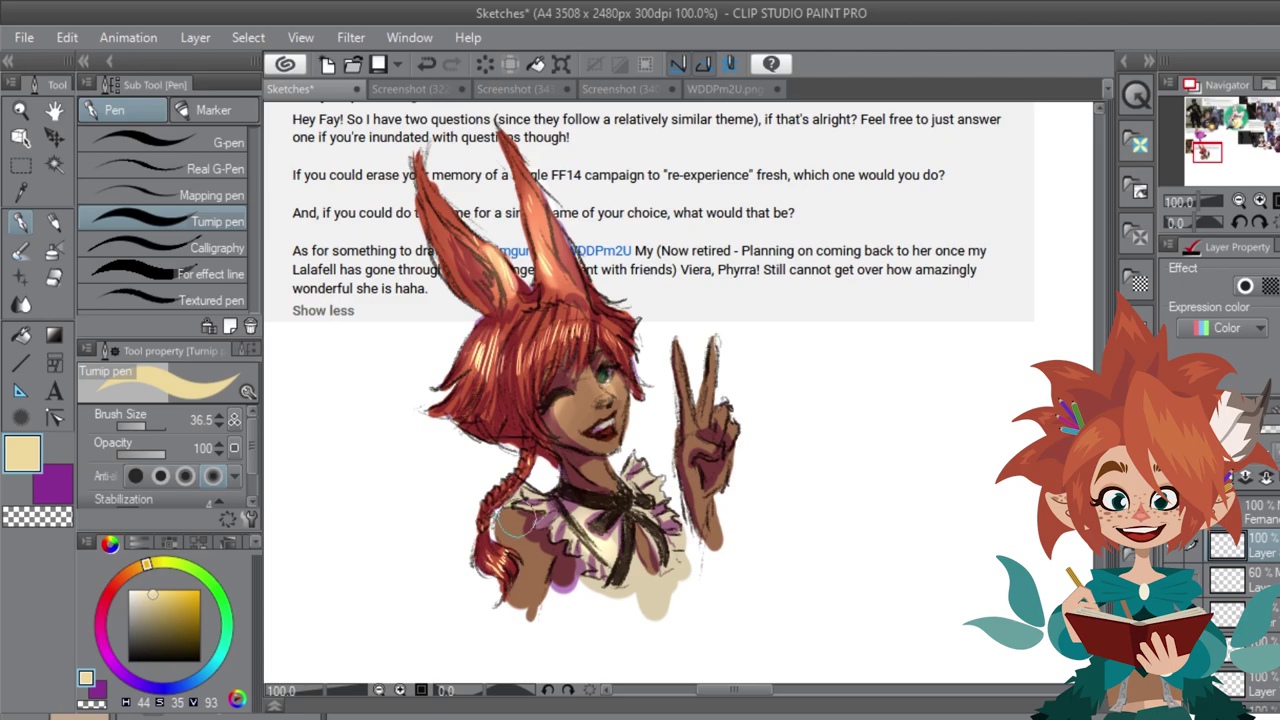
drag(503, 516, 495, 545)
click(511, 521)
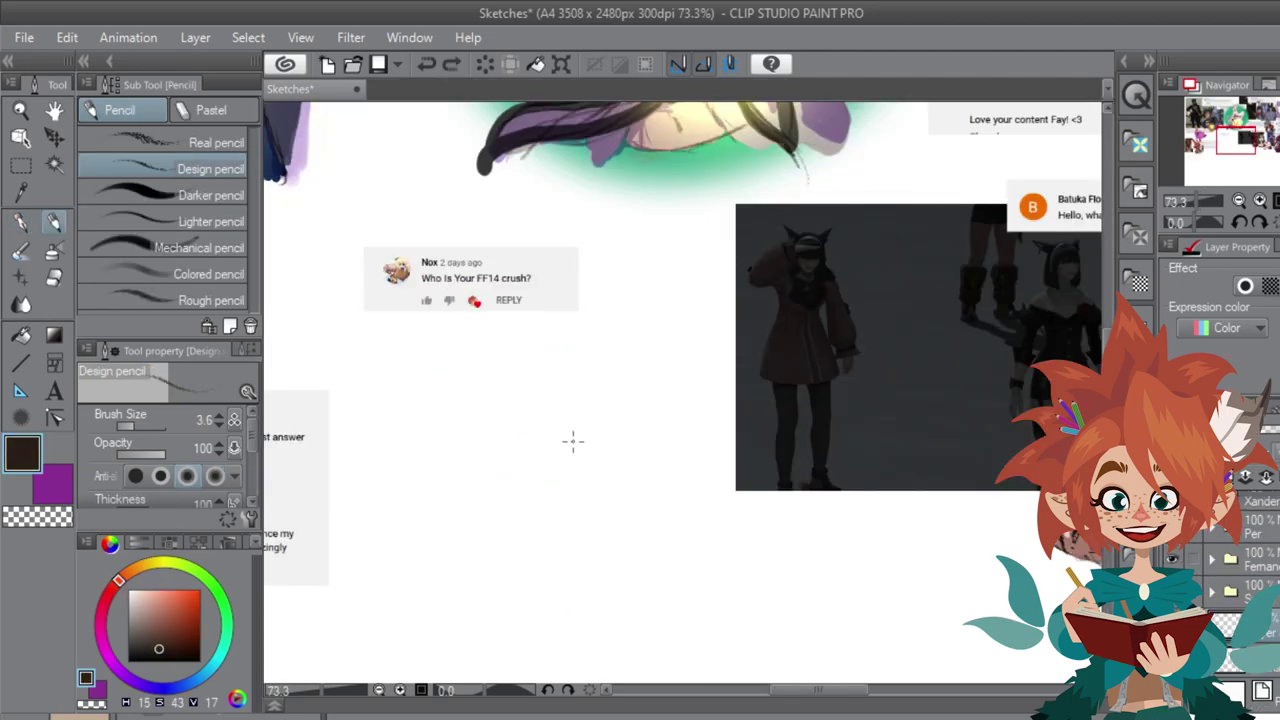
Step: Sketch a new standing figure below the crush question with the Design pencil: round head, torso, legs and raised hand
mouse_move(615, 343)
mouse_down()
mouse_move(566, 394)
mouse_move(615, 438)
mouse_up()
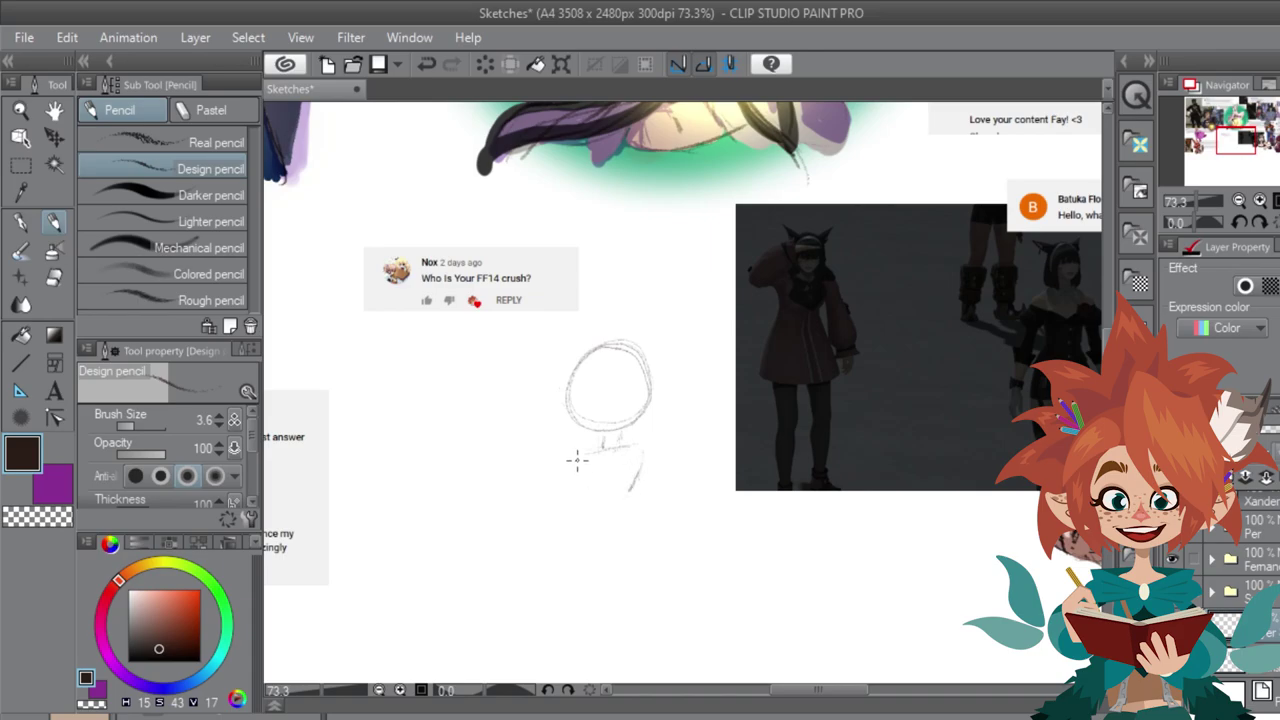
mouse_move(576, 460)
mouse_down()
mouse_move(600, 515)
mouse_move(632, 500)
mouse_move(579, 462)
mouse_up()
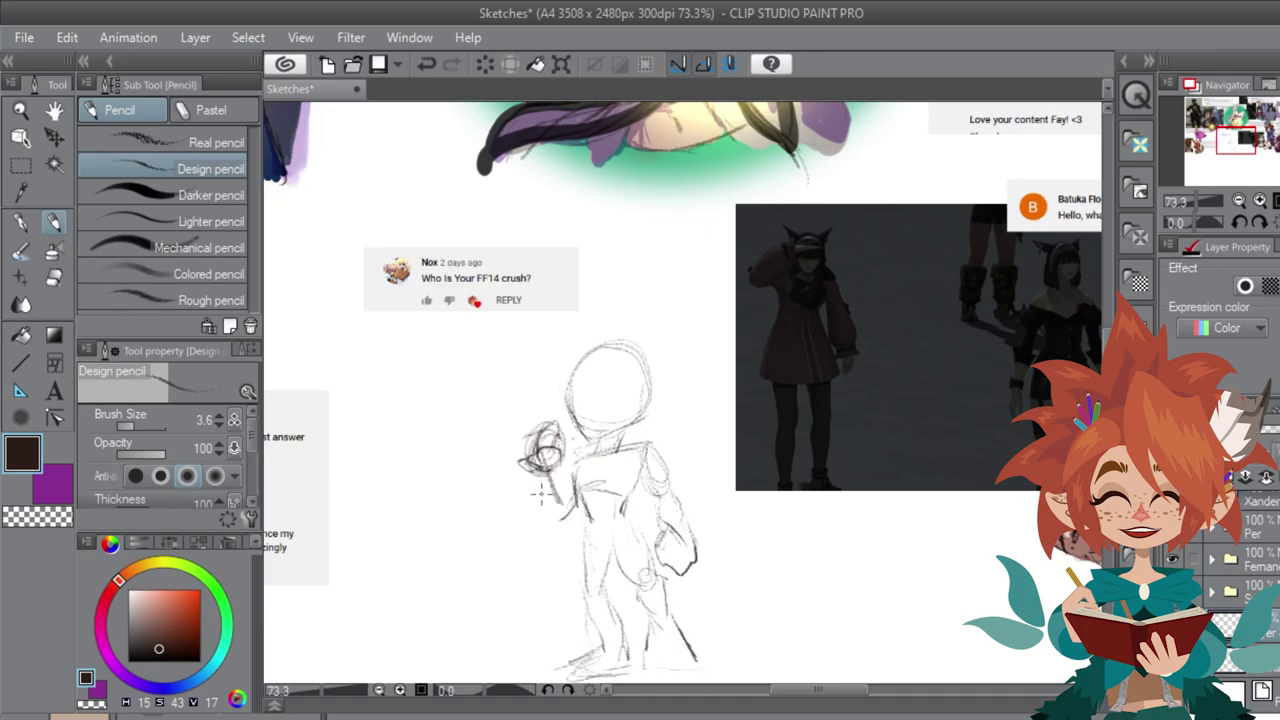
drag(546, 464, 522, 467)
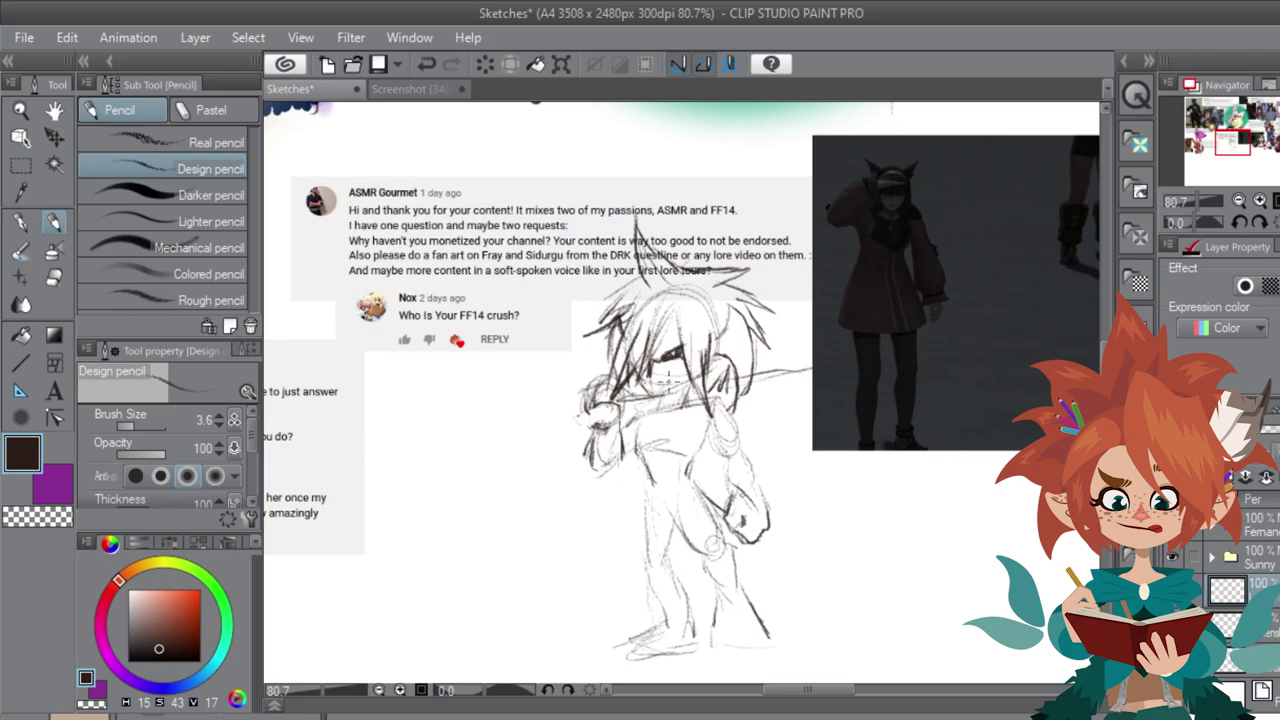
Step: Detail the spiky-haired figure's face, spiked gauntlet, tunic and boots, and sketch a greatsword resting across the shoulders
drag(668, 382, 726, 463)
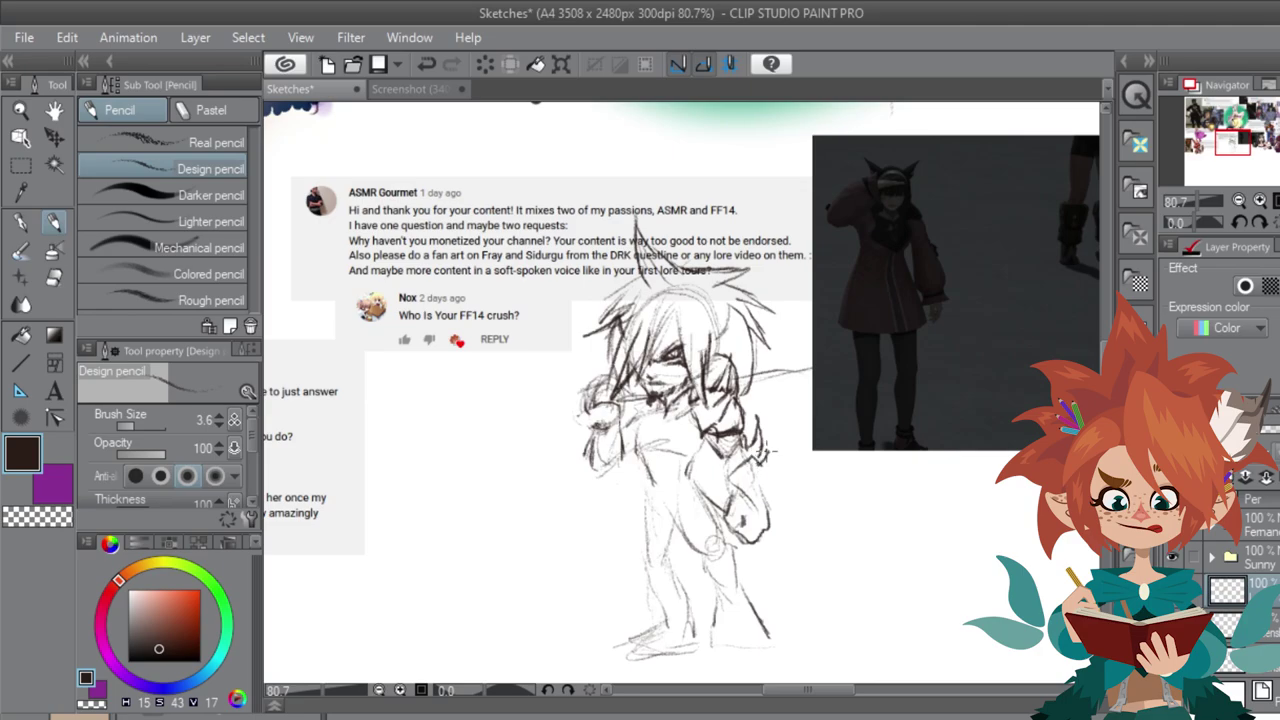
drag(755, 478, 775, 463)
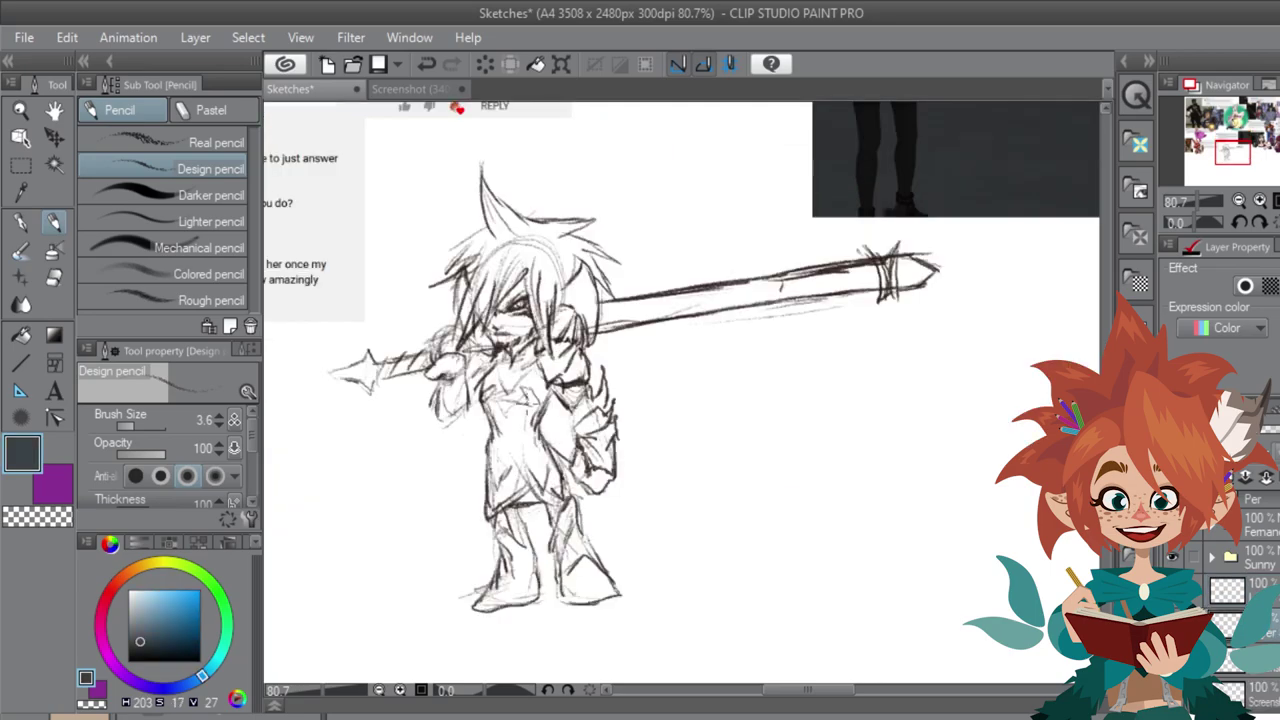
Step: Fill the figure's armour, horns and greatsword with dark blue-grey and the hair with pale blue using the Turnip pen
key(p)
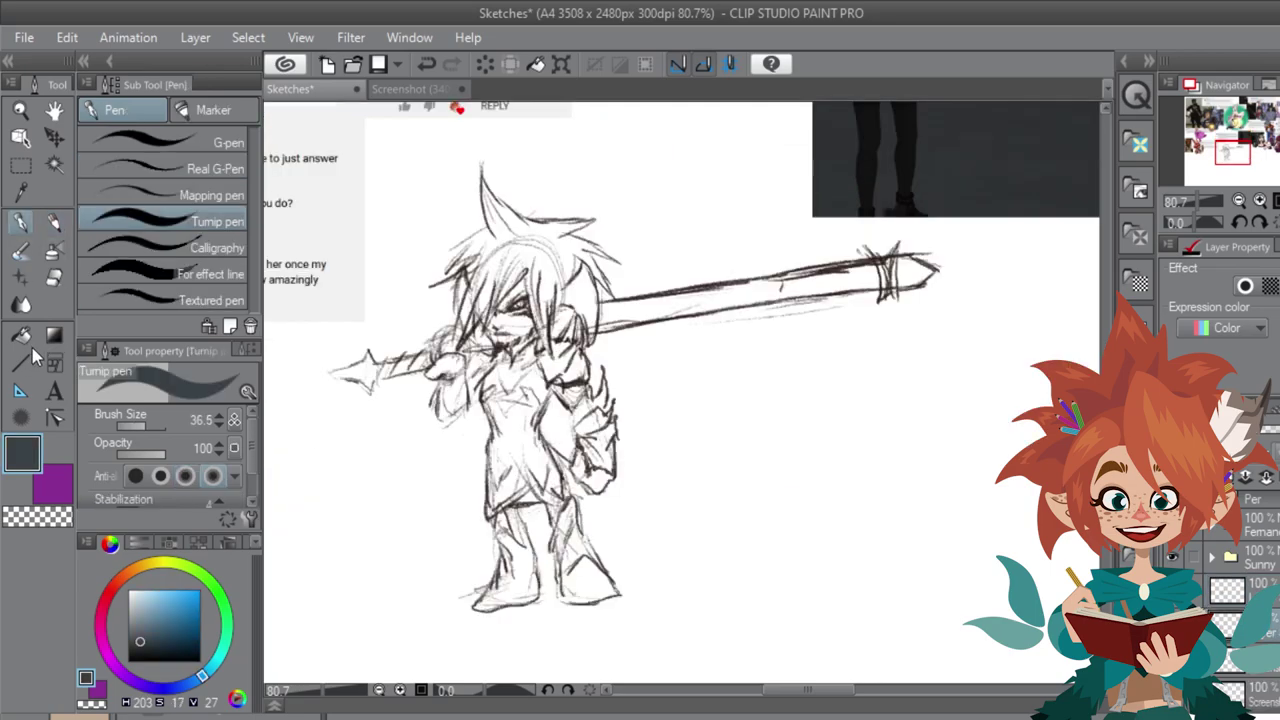
mouse_move(548, 408)
mouse_down()
mouse_move(528, 352)
mouse_move(507, 360)
mouse_move(494, 405)
mouse_move(502, 390)
mouse_move(528, 456)
mouse_move(503, 431)
mouse_move(491, 510)
mouse_move(520, 468)
mouse_move(536, 479)
mouse_move(542, 465)
mouse_move(550, 483)
mouse_move(536, 493)
mouse_move(552, 493)
mouse_move(558, 517)
mouse_move(552, 471)
mouse_move(582, 539)
mouse_move(602, 523)
mouse_move(552, 477)
mouse_move(534, 517)
mouse_move(520, 497)
mouse_move(532, 539)
mouse_move(528, 507)
mouse_move(614, 553)
mouse_move(564, 477)
mouse_move(614, 558)
mouse_move(571, 496)
mouse_move(580, 567)
mouse_move(558, 512)
mouse_move(572, 581)
mouse_move(594, 589)
mouse_move(451, 345)
mouse_move(431, 375)
mouse_move(455, 371)
mouse_move(455, 400)
mouse_move(476, 366)
mouse_up()
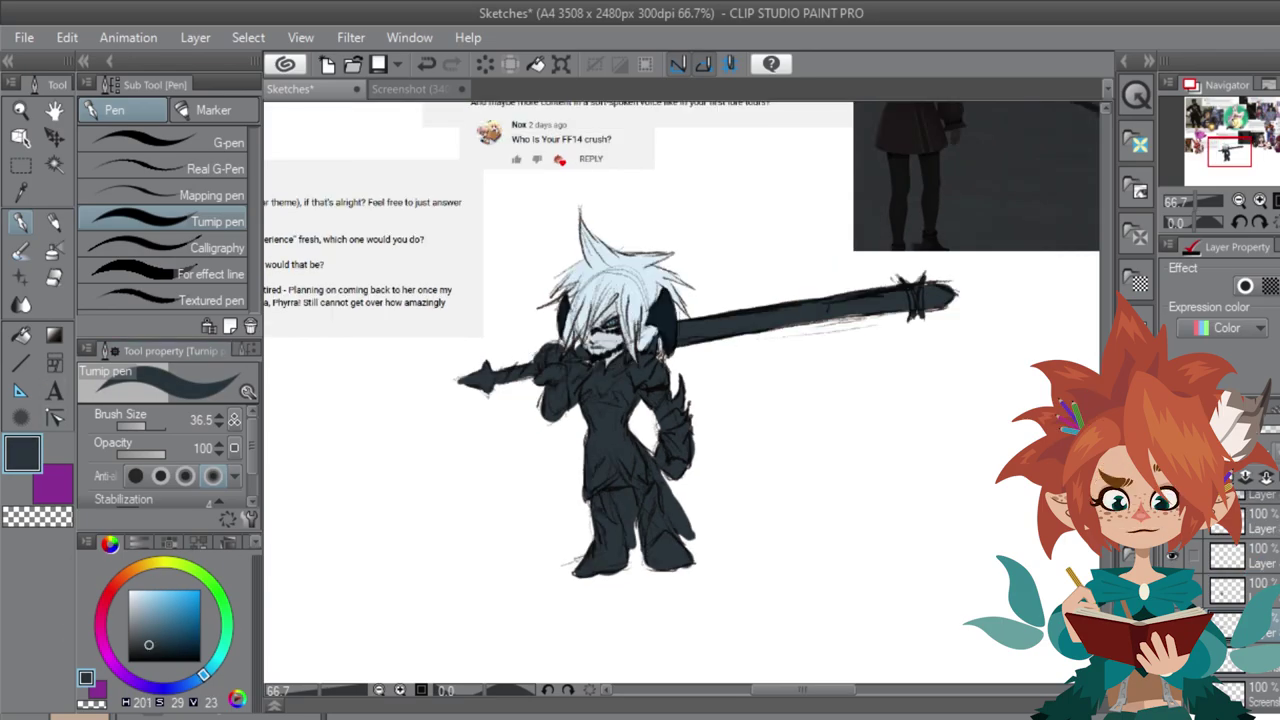
scroll(1245, 600, up, 3)
click(1250, 599)
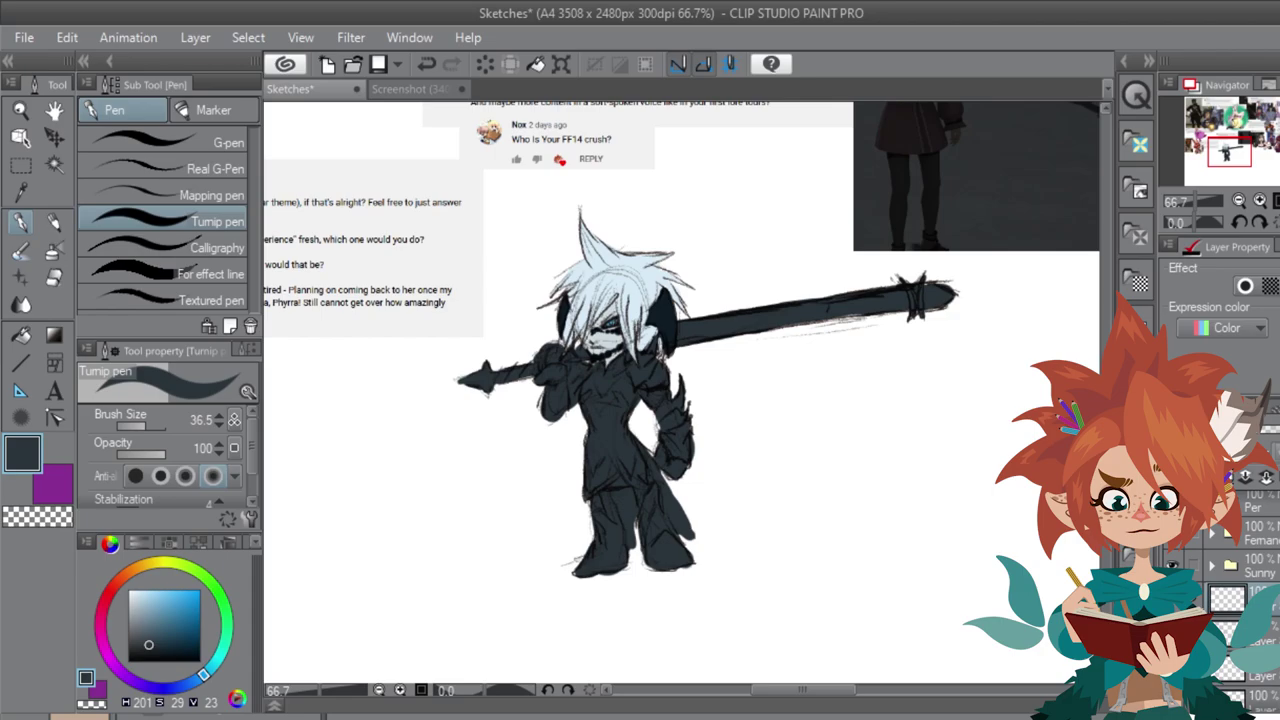
Step: Shade the dark knight's side fringe strands with dark blue Turnip pen strokes
scroll(480, 320, up, 2)
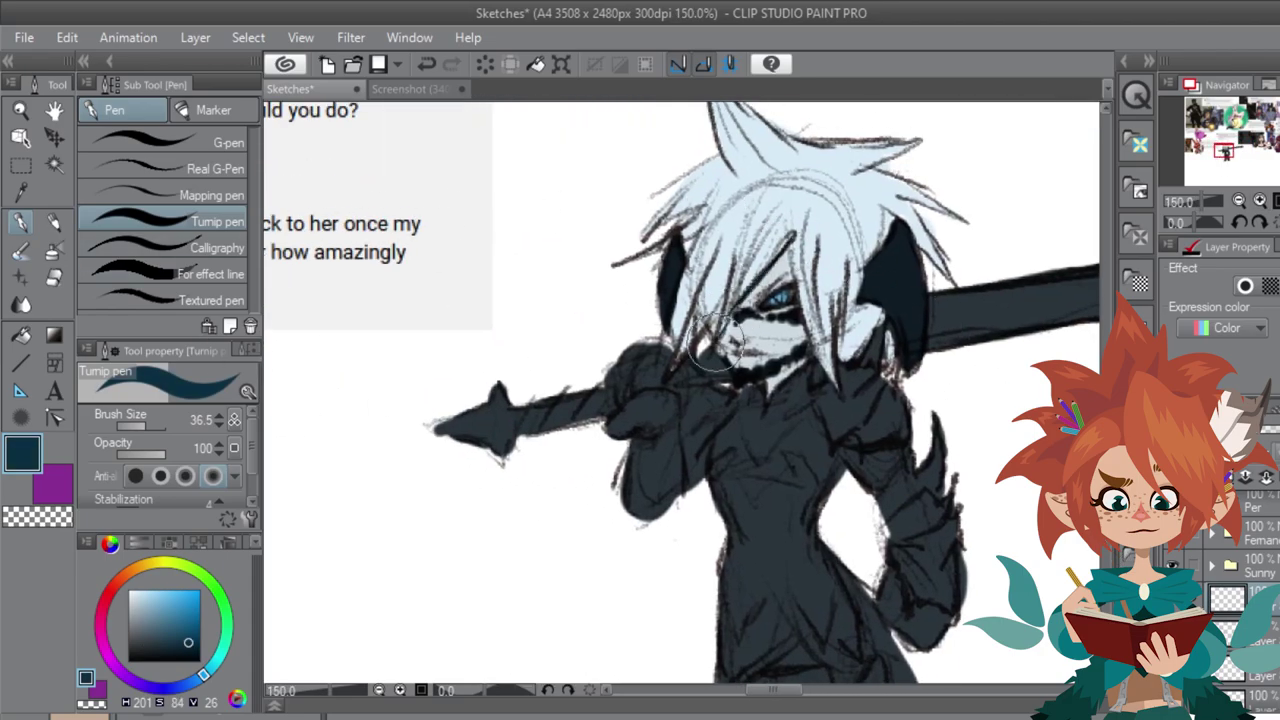
mouse_move(719, 335)
mouse_down()
mouse_move(746, 230)
mouse_move(713, 335)
mouse_move(670, 385)
mouse_up()
mouse_move(705, 255)
mouse_down()
mouse_move(665, 395)
mouse_move(670, 370)
mouse_up()
drag(705, 215, 660, 345)
drag(720, 255, 688, 360)
drag(745, 288, 705, 360)
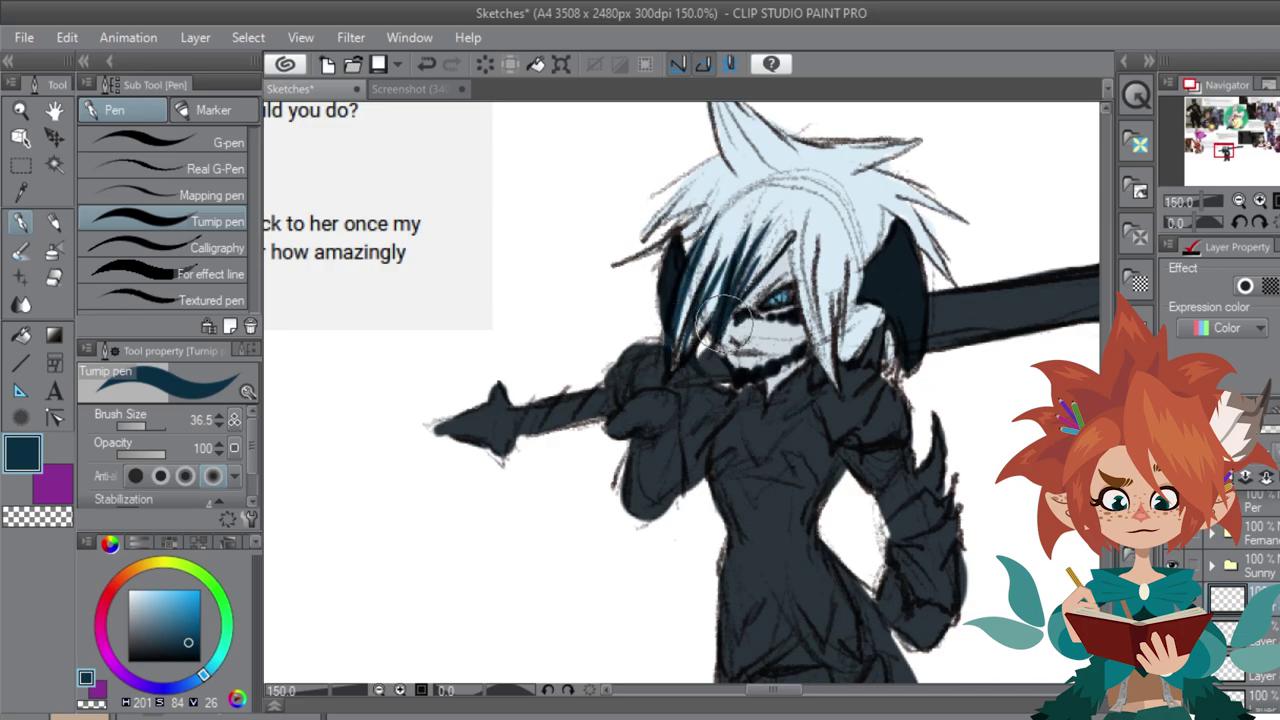
Step: Shade the brow, the jaw and the V-shaped collar in the same dark blue
mouse_move(800, 245)
mouse_down()
mouse_move(715, 350)
mouse_move(781, 277)
mouse_move(740, 325)
mouse_up()
drag(825, 262, 795, 378)
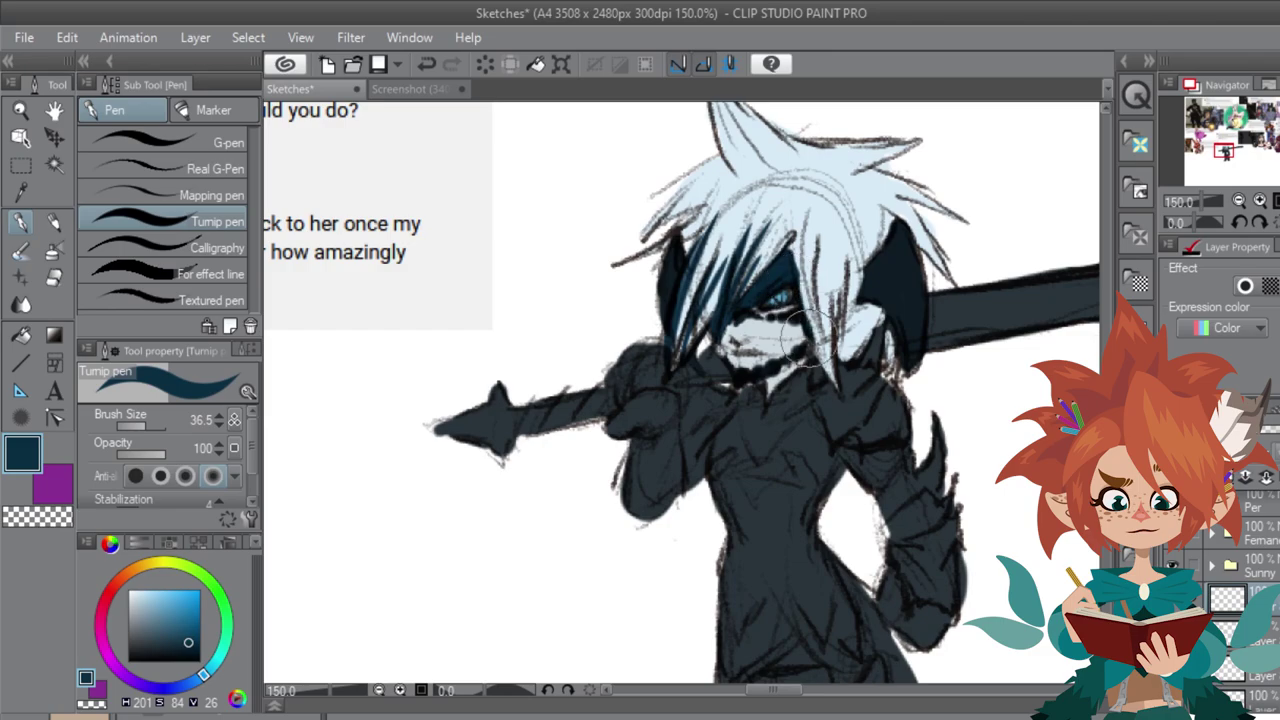
mouse_move(765, 288)
mouse_down()
mouse_move(712, 342)
mouse_move(722, 334)
mouse_move(735, 378)
mouse_move(726, 400)
mouse_up()
mouse_move(820, 335)
mouse_down()
mouse_move(748, 384)
mouse_move(736, 412)
mouse_move(752, 470)
mouse_up()
drag(790, 375, 760, 465)
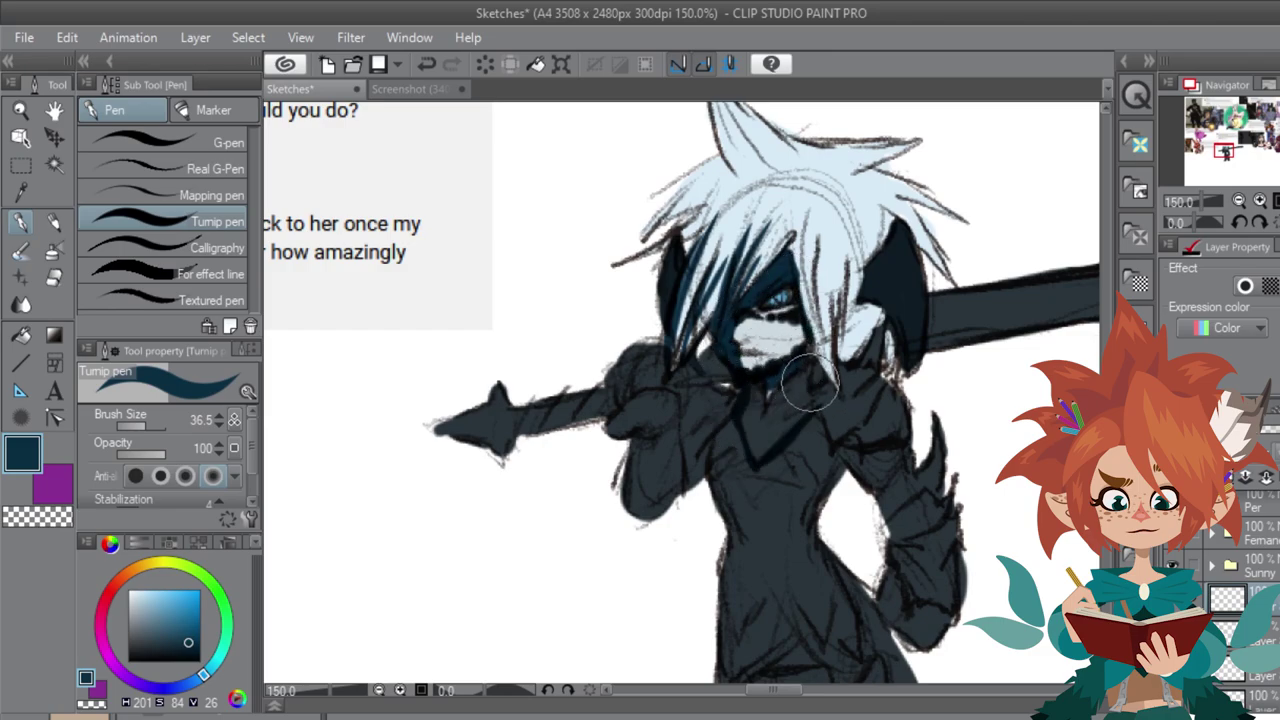
Step: Add dark blue shading to the shoulder, the spiked gauntlet arm and both sides of the torso
drag(840, 360, 822, 455)
mouse_move(900, 405)
mouse_down()
mouse_move(818, 394)
mouse_move(886, 423)
mouse_up()
mouse_move(900, 375)
mouse_down()
mouse_move(867, 441)
mouse_move(899, 435)
mouse_move(850, 442)
mouse_move(875, 445)
mouse_move(880, 505)
mouse_up()
mouse_move(905, 450)
mouse_down()
mouse_move(872, 492)
mouse_move(869, 482)
mouse_move(891, 526)
mouse_move(937, 447)
mouse_move(916, 478)
mouse_move(930, 498)
mouse_move(892, 524)
mouse_move(898, 542)
mouse_move(953, 511)
mouse_move(898, 554)
mouse_move(913, 590)
mouse_move(898, 571)
mouse_move(944, 608)
mouse_move(893, 573)
mouse_move(882, 598)
mouse_move(900, 620)
mouse_move(905, 600)
mouse_move(928, 645)
mouse_move(900, 580)
mouse_up()
drag(835, 440, 806, 528)
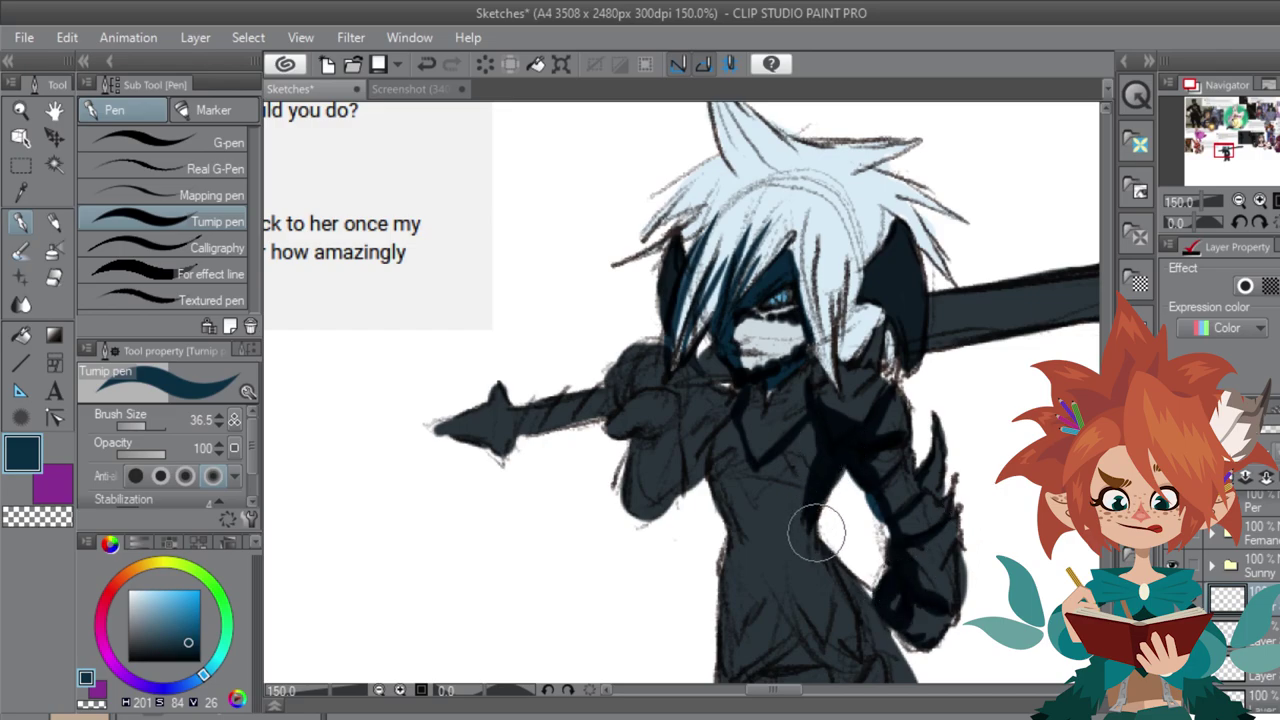
mouse_move(728, 423)
mouse_down()
mouse_move(729, 509)
mouse_move(734, 432)
mouse_move(738, 600)
mouse_up()
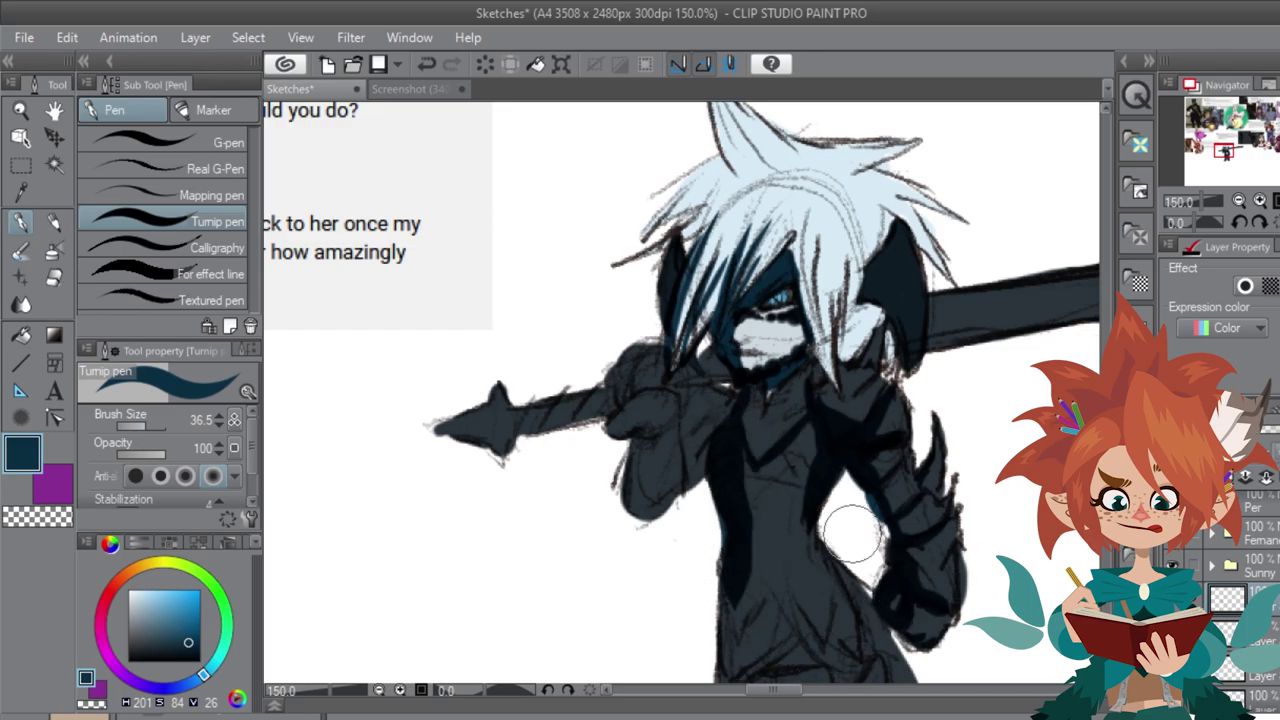
key(ctrl+z)
drag(742, 499, 737, 557)
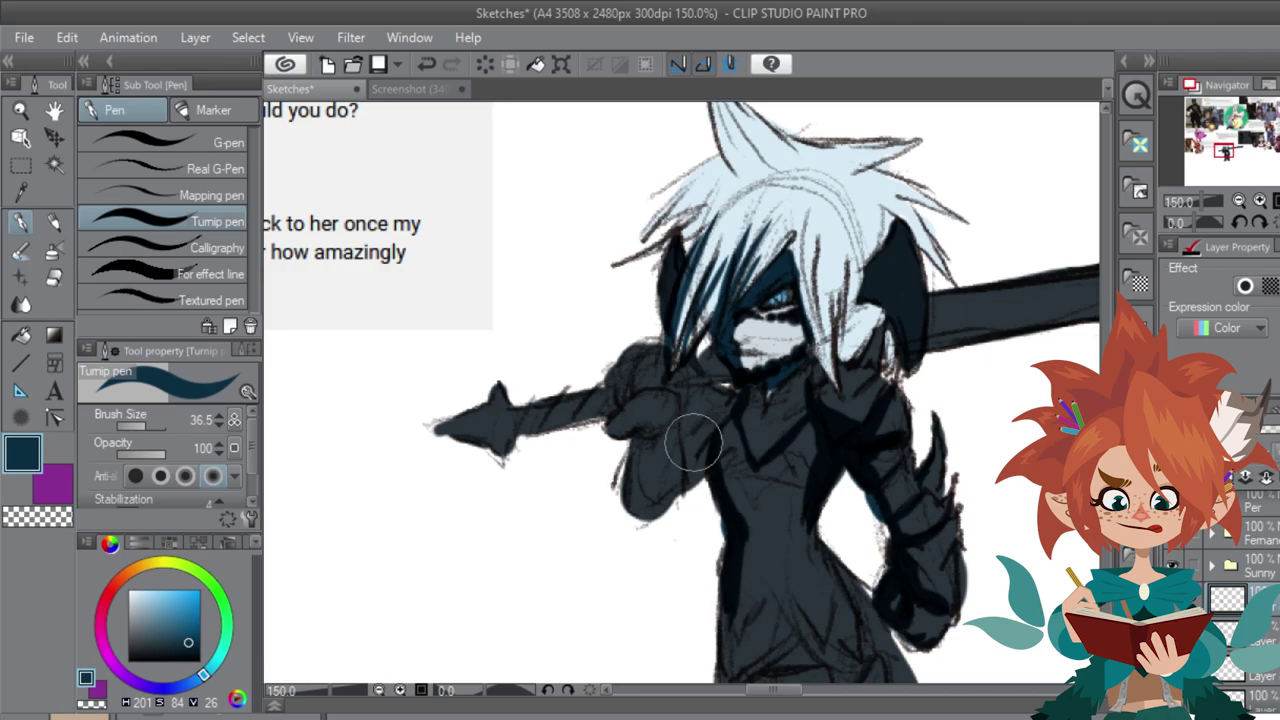
Step: Shade the gripping arm, the sword hilt, the ear, the upper hair spikes and the tunic in dark blue
mouse_move(686, 434)
mouse_down()
mouse_move(698, 466)
mouse_move(686, 445)
mouse_move(729, 412)
mouse_move(687, 439)
mouse_move(688, 458)
mouse_move(647, 418)
mouse_move(654, 427)
mouse_move(633, 430)
mouse_move(639, 381)
mouse_move(611, 385)
mouse_move(631, 393)
mouse_move(654, 364)
mouse_move(637, 362)
mouse_move(626, 392)
mouse_move(632, 350)
mouse_move(725, 361)
mouse_move(680, 378)
mouse_move(730, 379)
mouse_move(645, 400)
mouse_up()
mouse_move(528, 434)
mouse_down()
mouse_move(598, 414)
mouse_move(514, 437)
mouse_move(501, 454)
mouse_move(489, 419)
mouse_move(452, 432)
mouse_move(498, 415)
mouse_up()
mouse_move(872, 292)
mouse_down()
mouse_move(908, 358)
mouse_move(885, 280)
mouse_move(921, 310)
mouse_move(902, 305)
mouse_move(894, 353)
mouse_move(885, 329)
mouse_move(894, 364)
mouse_move(868, 337)
mouse_move(874, 326)
mouse_move(841, 320)
mouse_move(836, 247)
mouse_move(820, 338)
mouse_move(840, 387)
mouse_move(811, 306)
mouse_move(803, 218)
mouse_move(844, 369)
mouse_move(852, 314)
mouse_move(849, 330)
mouse_move(863, 334)
mouse_move(846, 340)
mouse_move(840, 378)
mouse_move(815, 318)
mouse_move(774, 397)
mouse_move(861, 280)
mouse_move(799, 262)
mouse_up()
scroll(800, 260, up, 3)
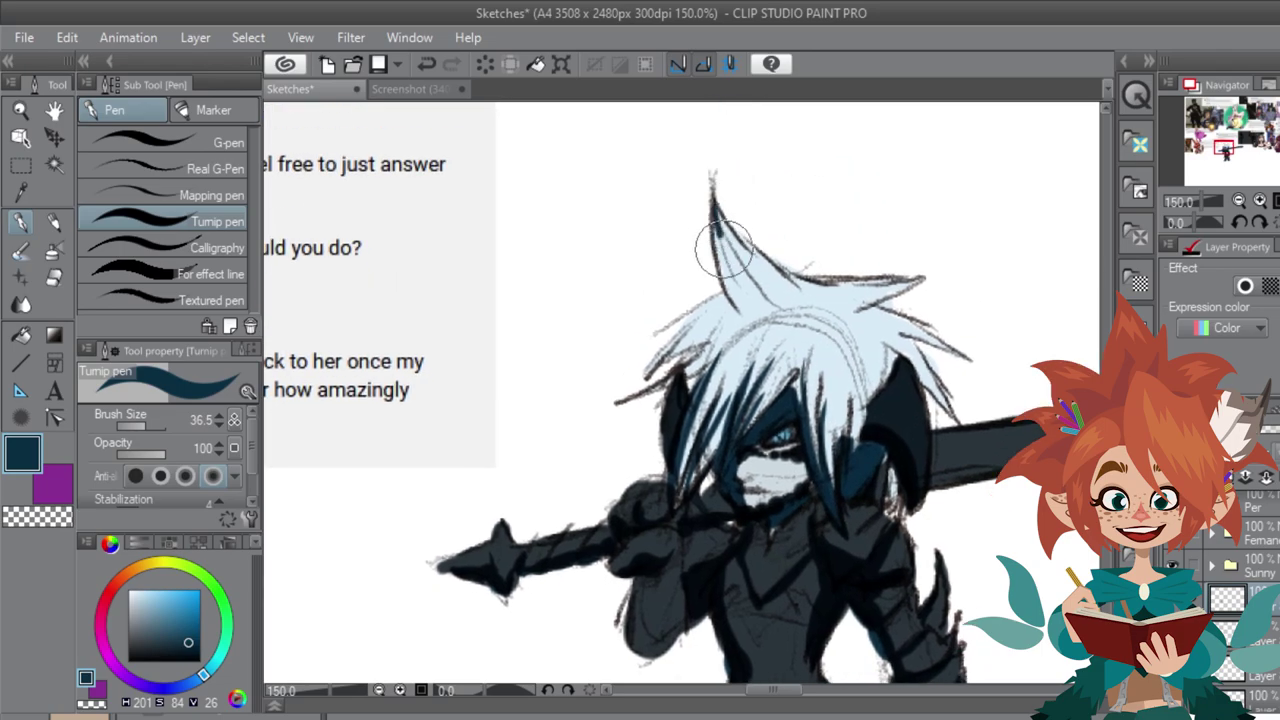
mouse_move(775, 205)
mouse_down()
mouse_move(705, 295)
mouse_move(833, 305)
mouse_move(700, 300)
mouse_move(630, 385)
mouse_move(730, 290)
mouse_move(660, 390)
mouse_move(745, 300)
mouse_move(715, 295)
mouse_move(724, 320)
mouse_move(700, 355)
mouse_move(885, 300)
mouse_move(845, 290)
mouse_move(880, 268)
mouse_up()
mouse_move(900, 315)
mouse_down()
mouse_move(958, 359)
mouse_move(816, 324)
mouse_up()
key(ctrl+minus)
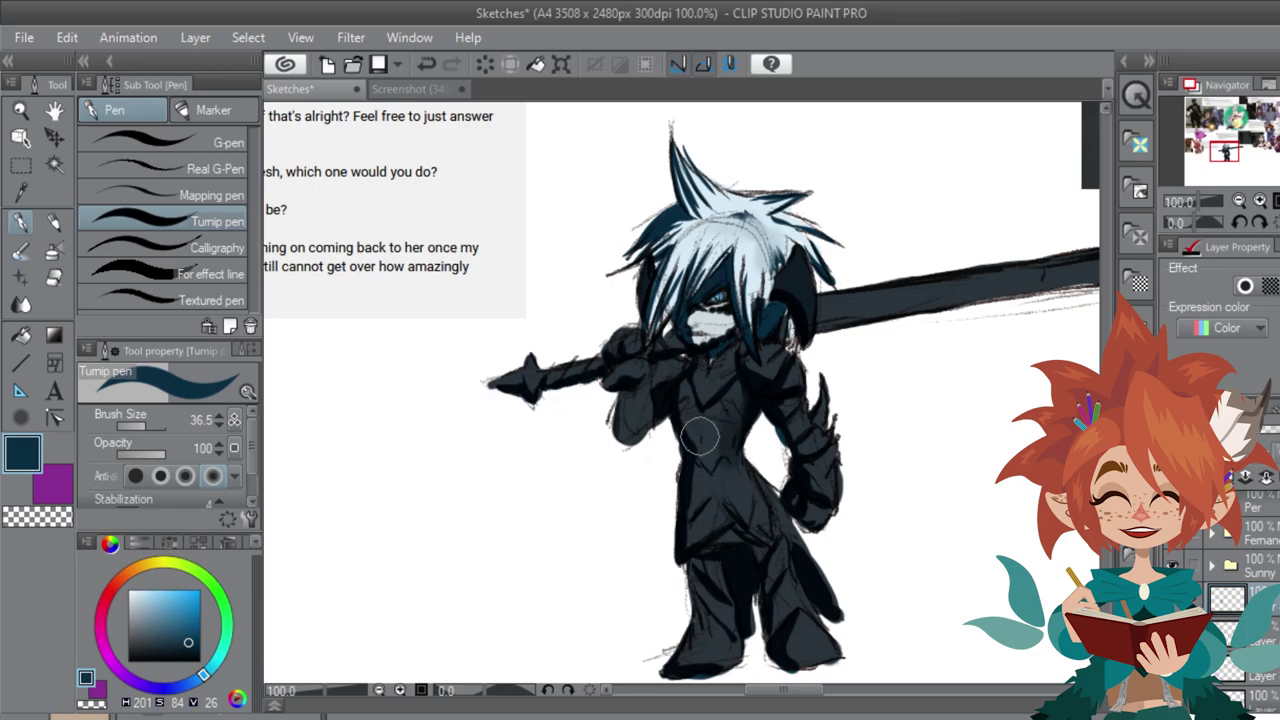
drag(704, 446, 731, 489)
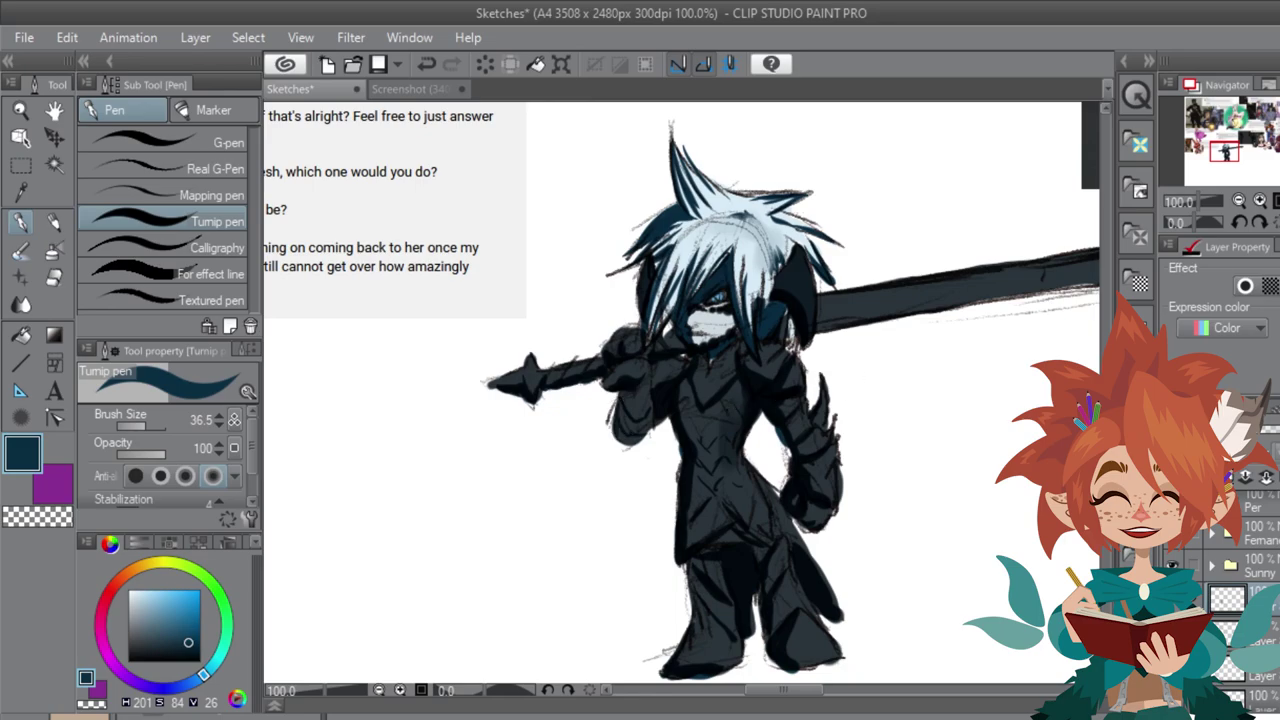
Step: Lower the shading layer's opacity to 49% and shade along the greatsword's blade
drag(1279, 430, 1274, 430)
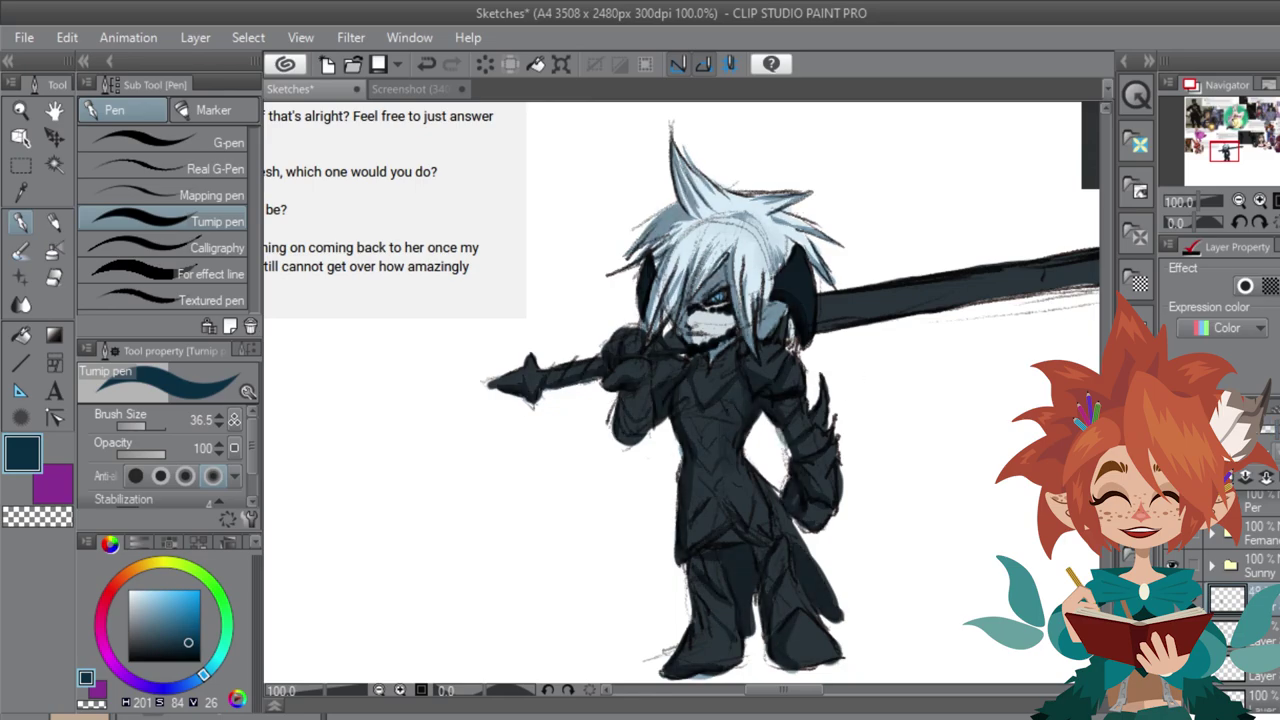
click(1238, 201)
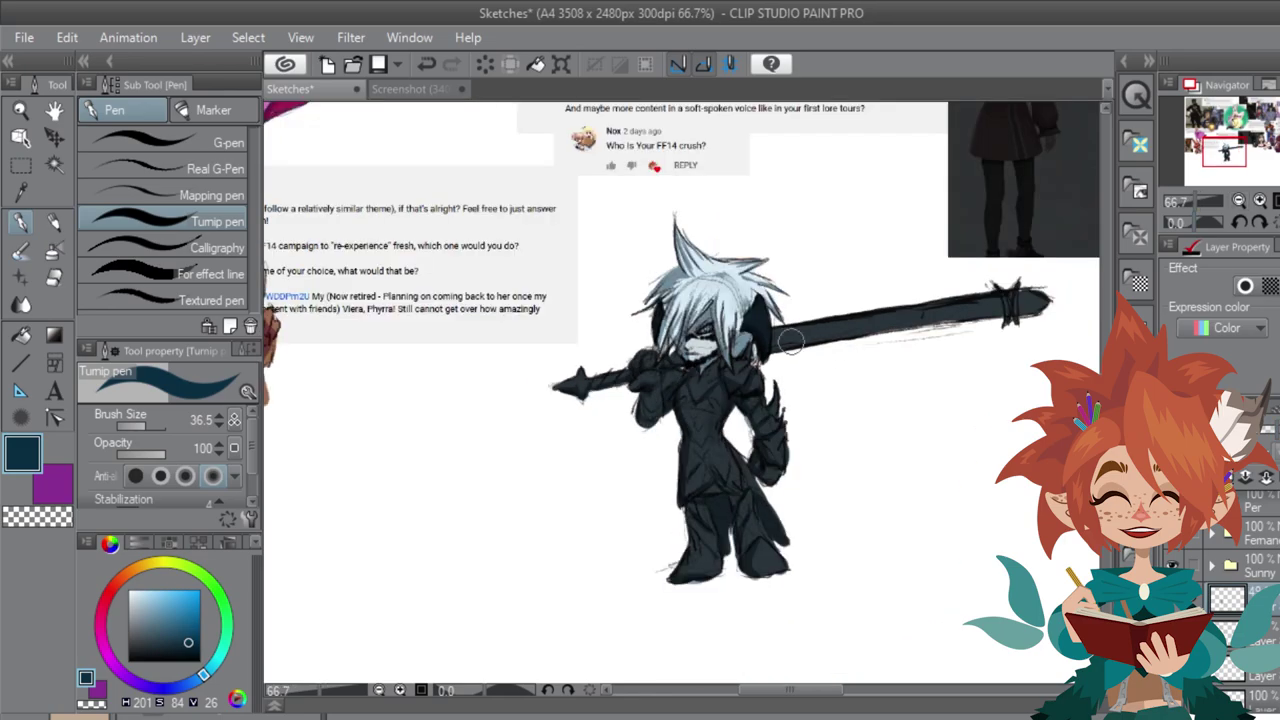
drag(790, 341, 1043, 306)
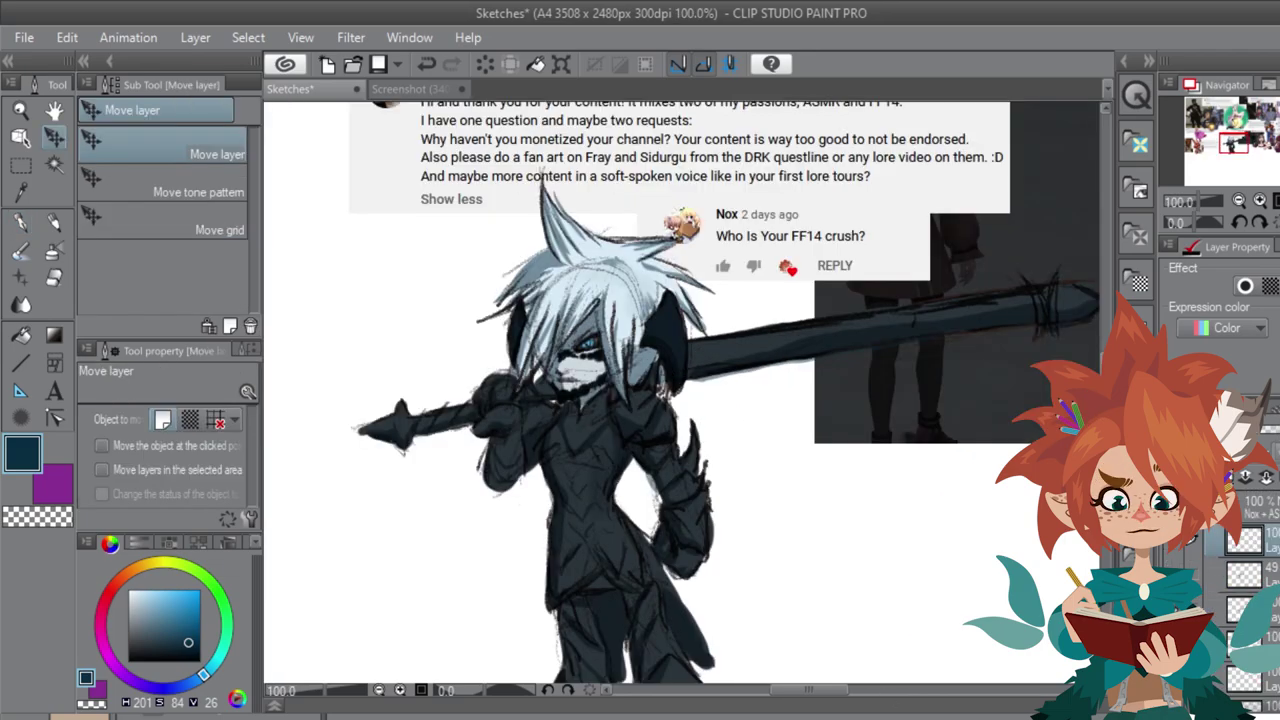
Step: Paint pale blue highlights on the hair, horn, greatsword blade and torso, using the Turnip pen and Transparent watercolor
click(148, 590)
click(21, 222)
mouse_move(534, 307)
mouse_down()
mouse_move(540, 322)
mouse_move(590, 305)
mouse_move(619, 332)
mouse_move(656, 308)
mouse_move(679, 352)
mouse_move(667, 320)
mouse_move(677, 351)
mouse_move(925, 318)
mouse_move(749, 345)
mouse_up()
key(b)
drag(1044, 301, 1061, 298)
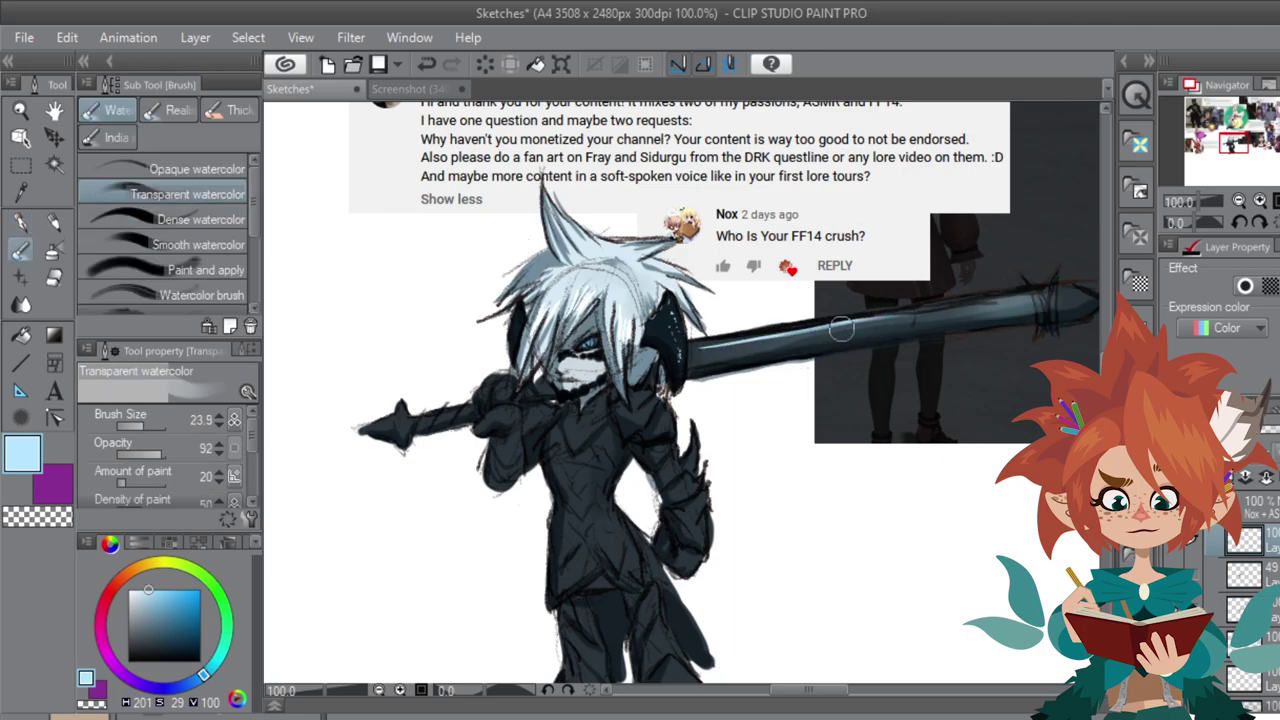
mouse_move(607, 437)
mouse_down()
mouse_move(615, 545)
mouse_move(600, 455)
mouse_move(582, 526)
mouse_up()
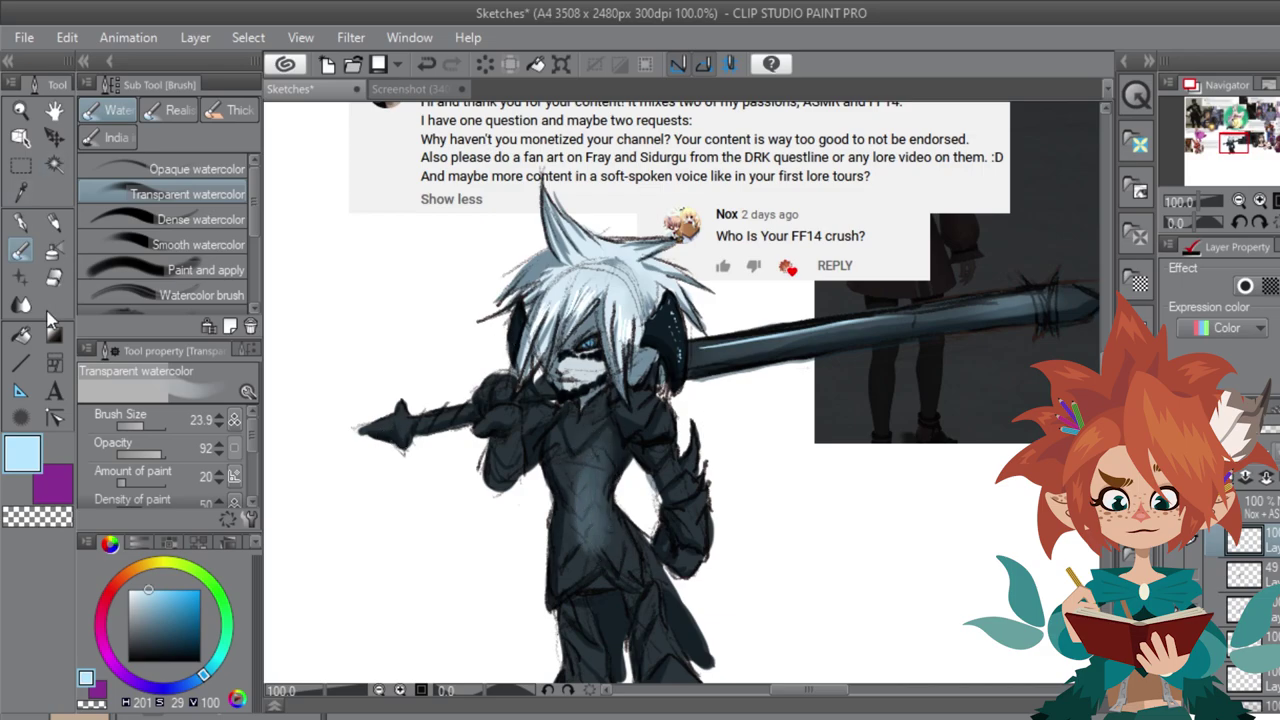
Step: Draw crisp pale blue Turnip pen highlights on the collar, shoulder, spiked gauntlet and gripping hand
key(p)
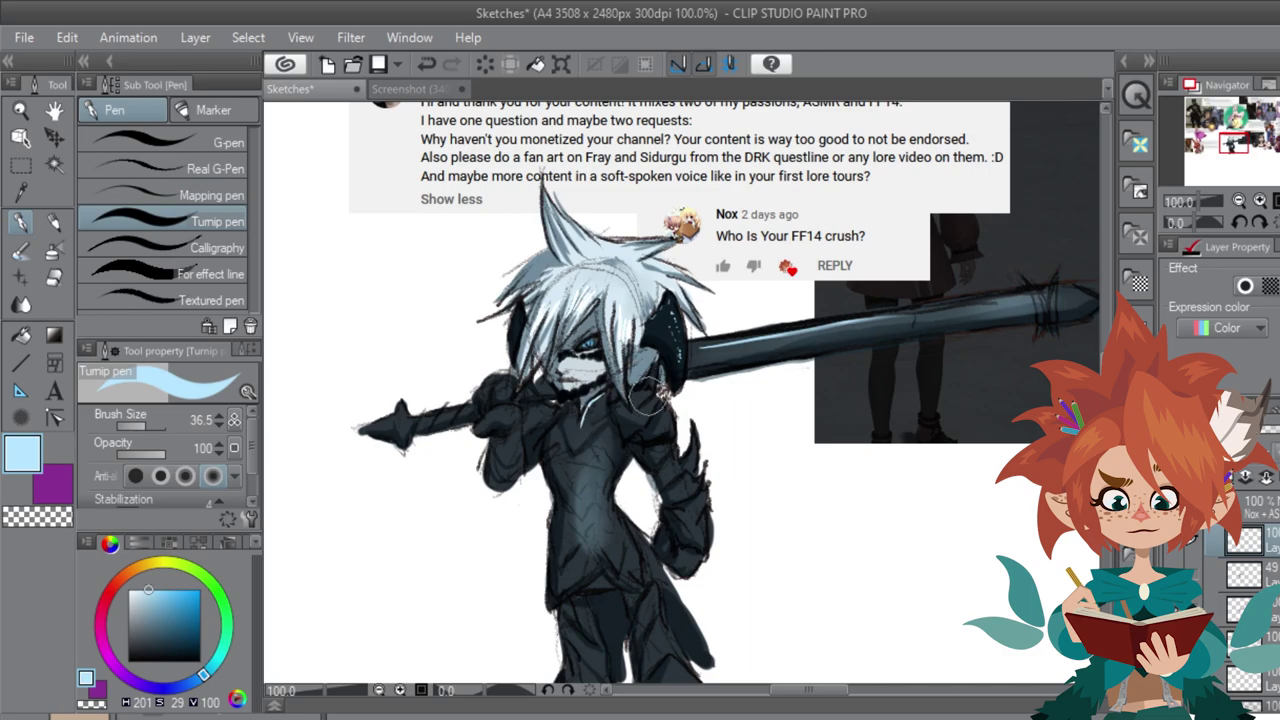
mouse_move(691, 434)
mouse_down()
mouse_move(700, 466)
mouse_move(680, 496)
mouse_move(687, 524)
mouse_move(662, 450)
mouse_move(668, 424)
mouse_move(653, 417)
mouse_up()
key(ctrl+z)
key(ctrl+z)
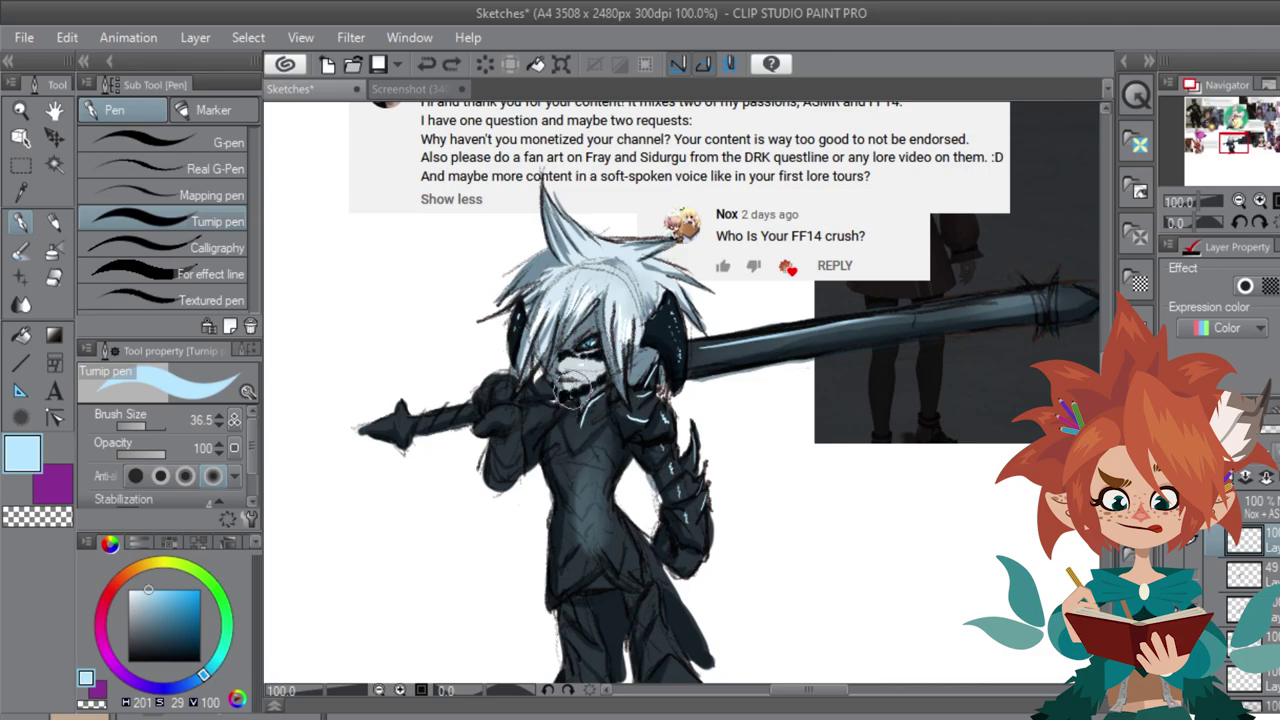
drag(566, 391, 568, 399)
mouse_move(499, 408)
mouse_down()
mouse_move(538, 390)
mouse_move(488, 413)
mouse_up()
key(ctrl+z)
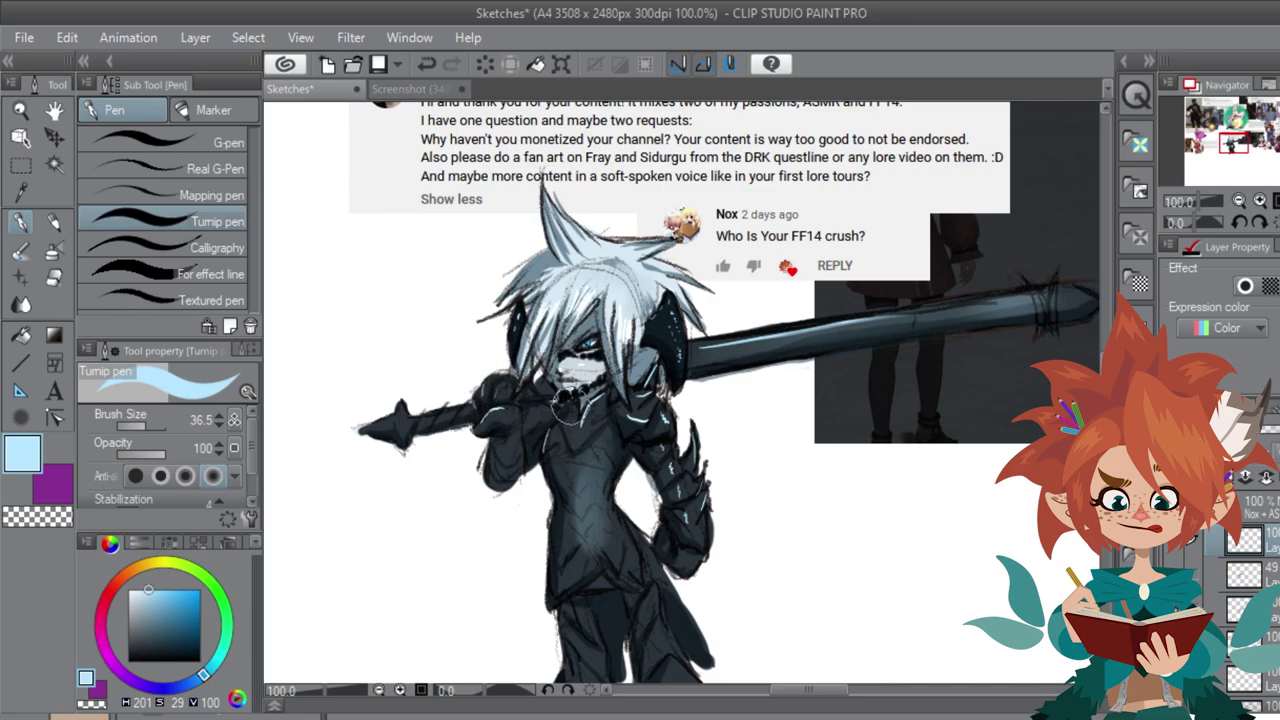
Step: Add pale blue highlights to the tunic edges, leg armour, boots and sword pommel
mouse_move(546, 460)
mouse_down()
mouse_move(560, 499)
mouse_move(553, 553)
mouse_up()
mouse_move(661, 656)
mouse_down()
mouse_move(642, 462)
mouse_move(655, 515)
mouse_move(655, 482)
mouse_move(636, 440)
mouse_move(638, 458)
mouse_up()
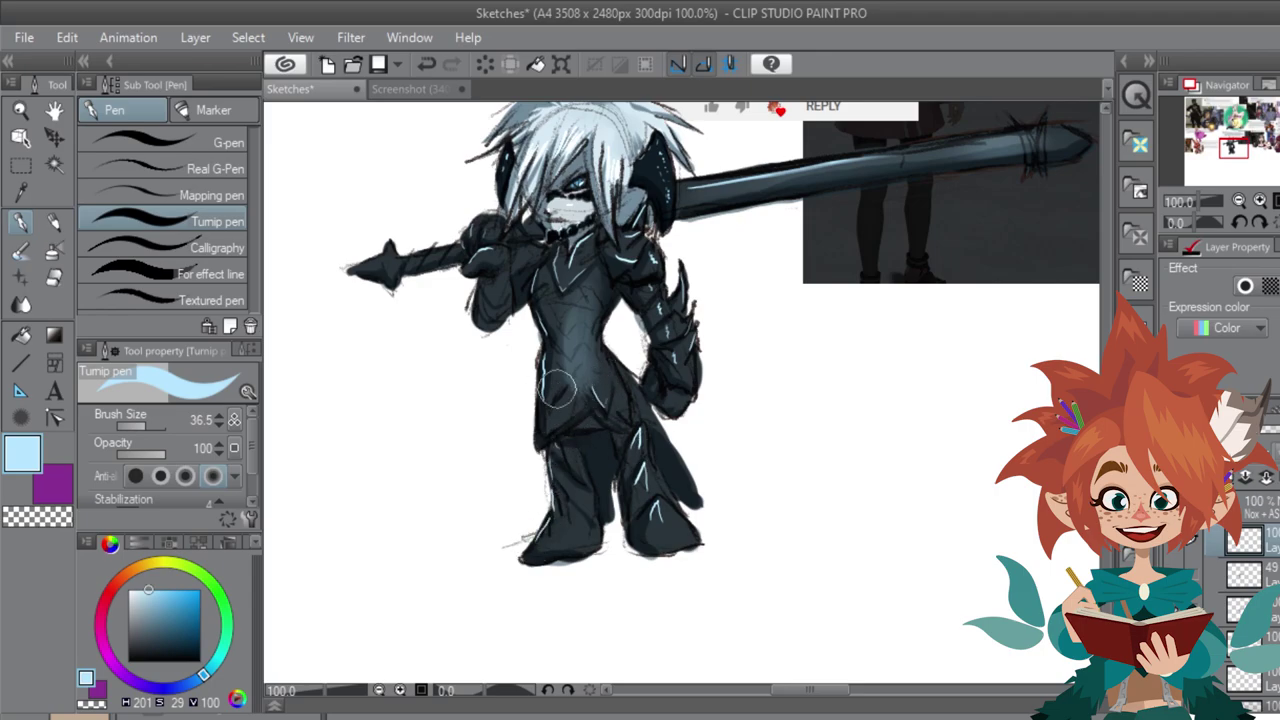
mouse_move(567, 391)
mouse_down()
mouse_move(542, 431)
mouse_move(586, 411)
mouse_up()
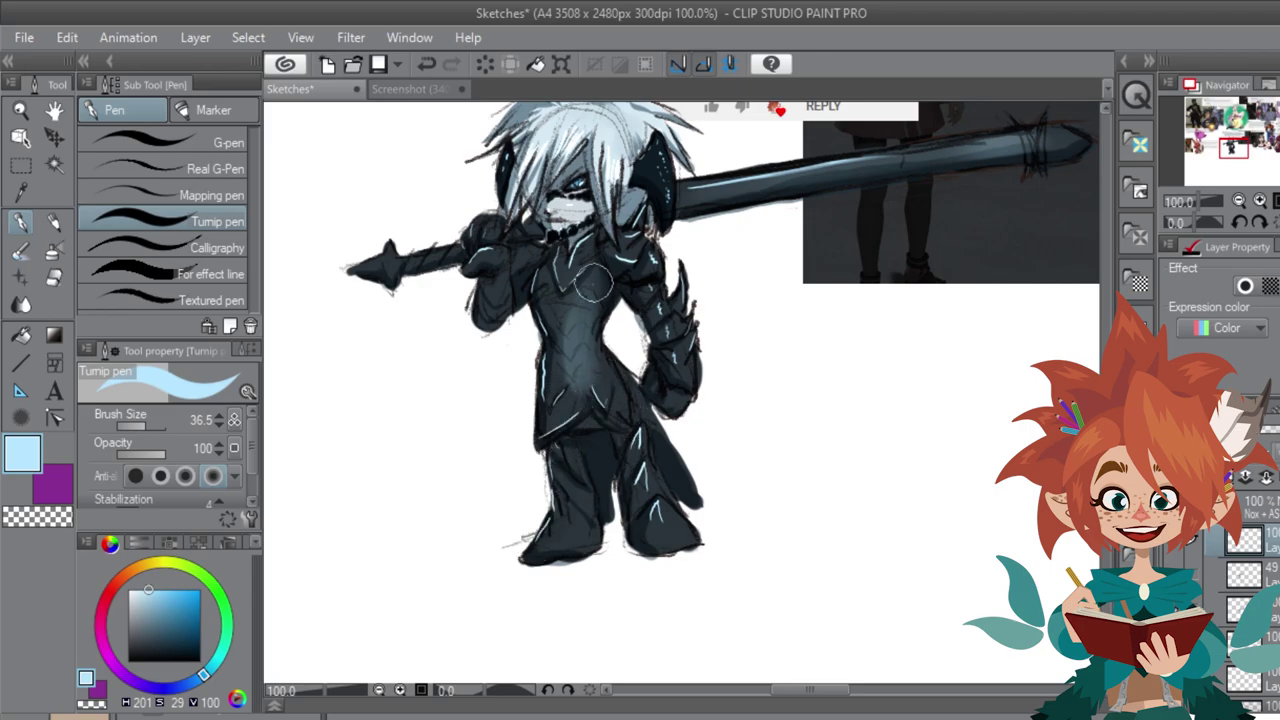
drag(594, 282, 597, 368)
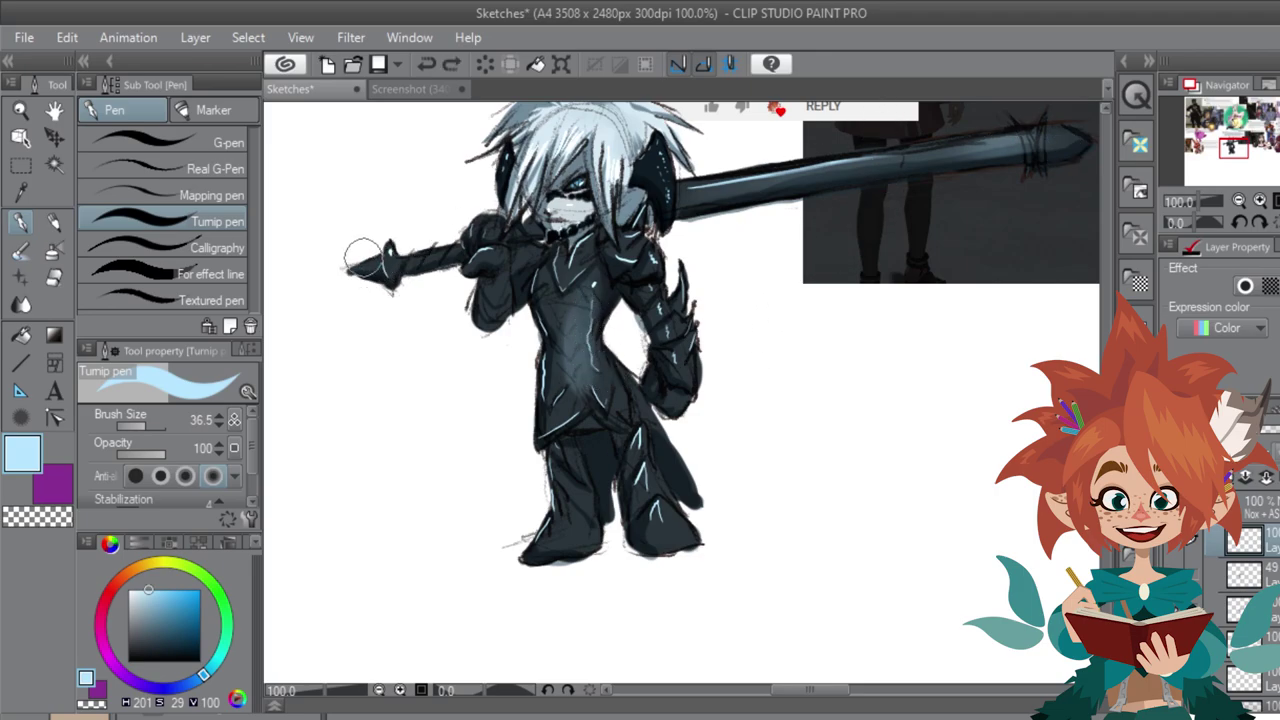
drag(363, 271, 381, 266)
click(20, 250)
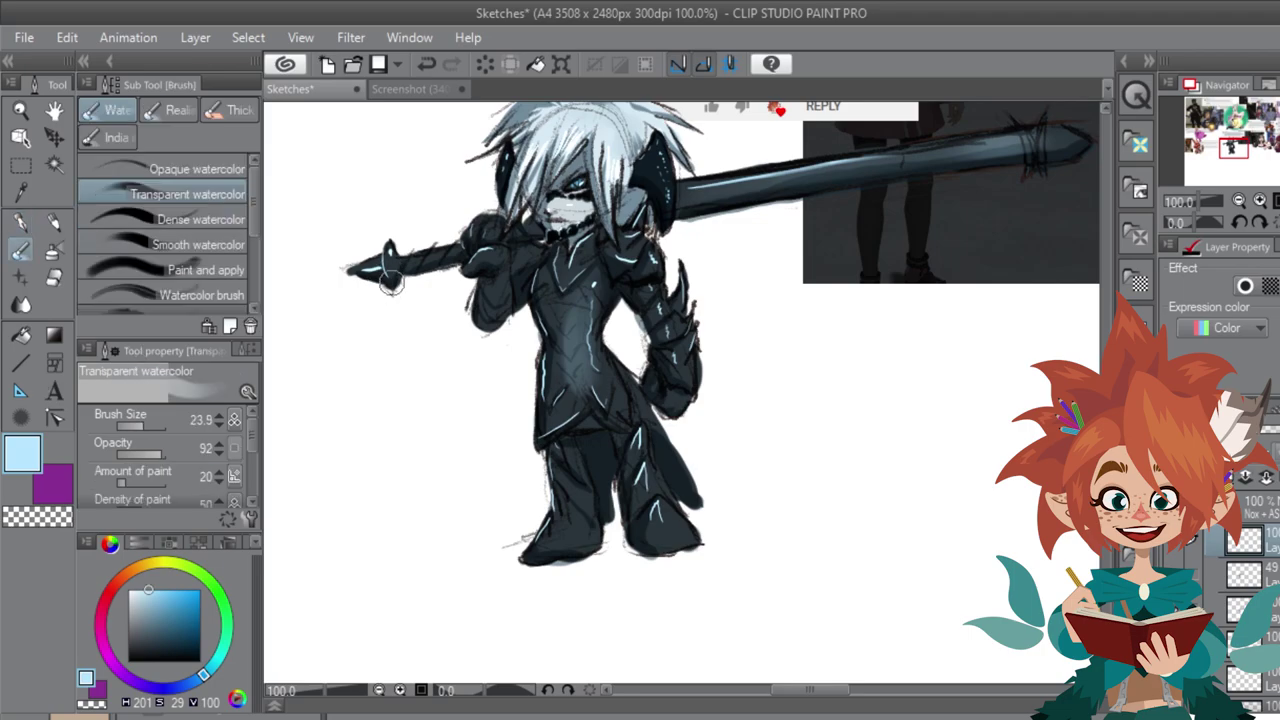
drag(386, 270, 367, 268)
Step: Stamp Sparkle C glints on the sword tip, the blade, the hair and the boot
click(20, 277)
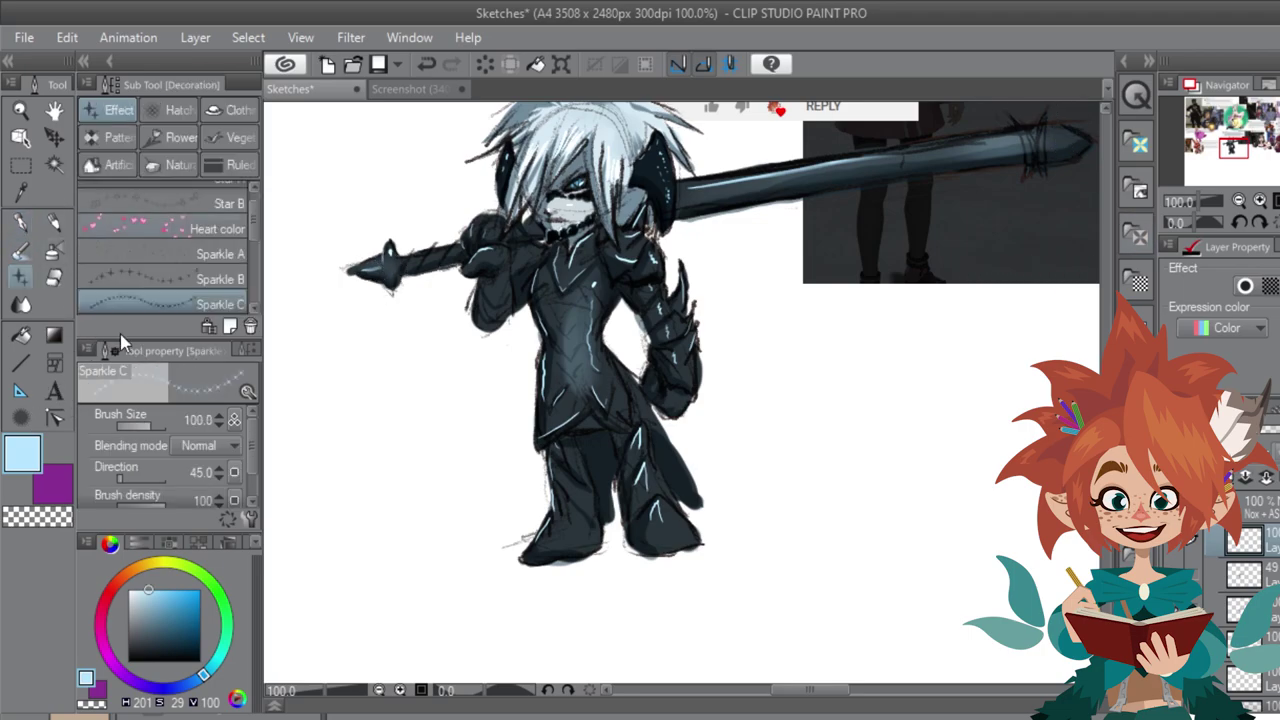
click(1058, 138)
click(752, 177)
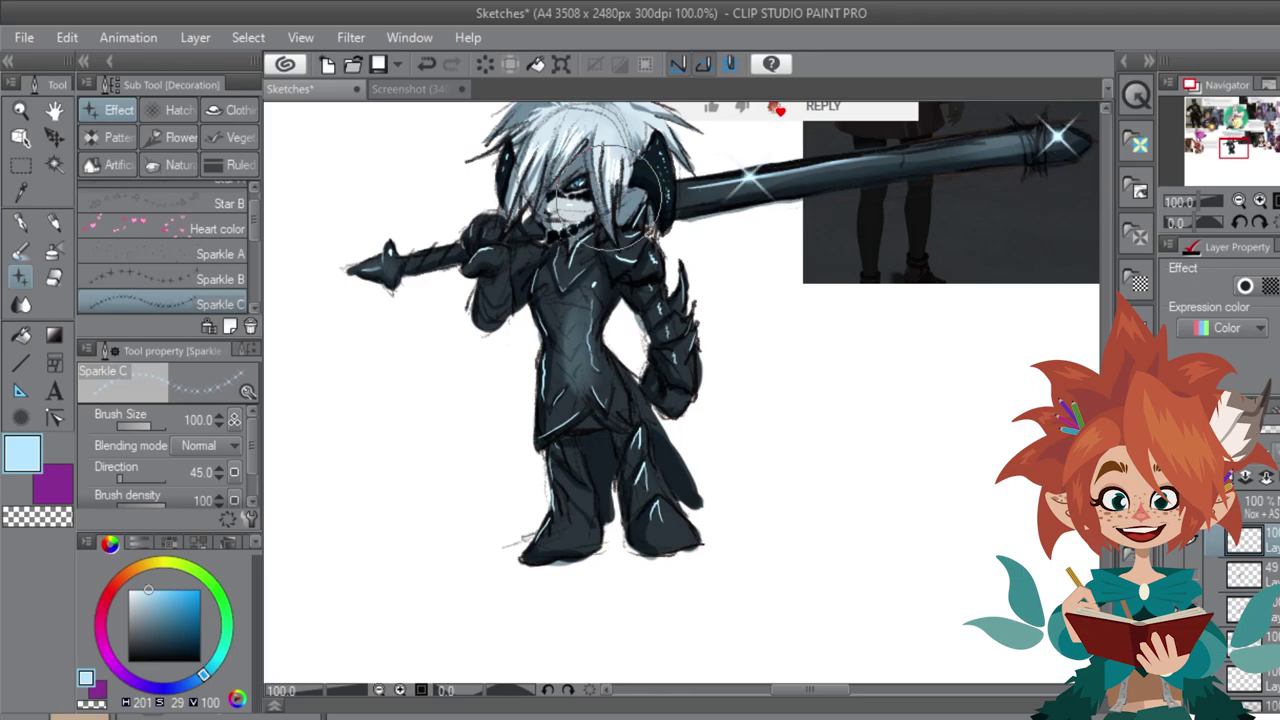
click(622, 122)
key(ctrl+minus)
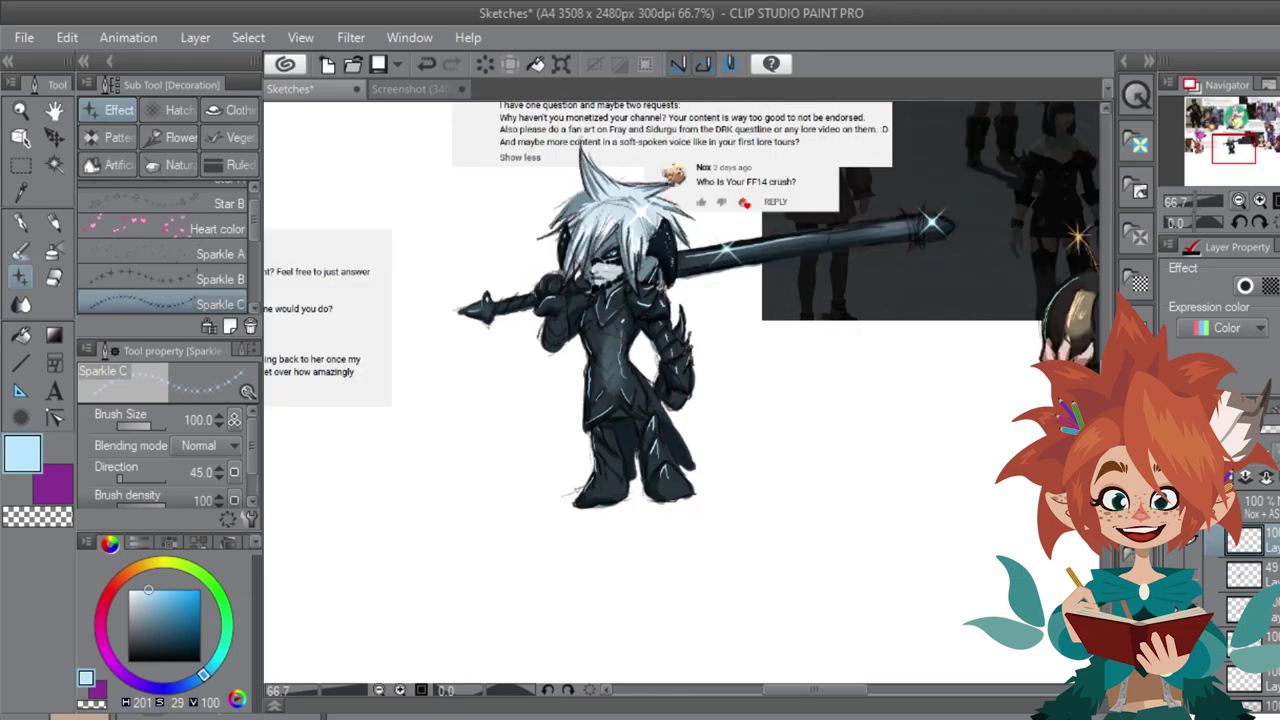
click(594, 488)
Step: Sketch the cat-eared woman's head, face, neck and shoulders with the Design pencil below the next viewer comment
key(p)
click(1239, 202)
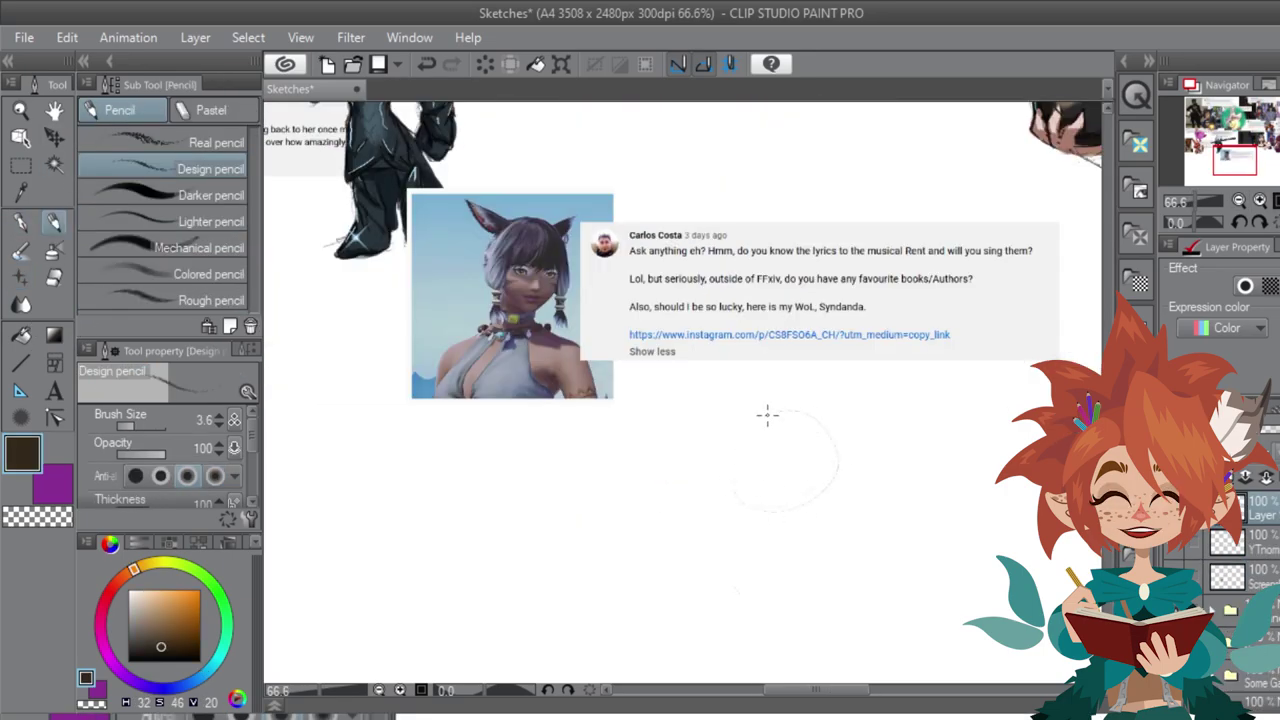
mouse_move(767, 415)
mouse_down()
mouse_move(743, 480)
mouse_move(792, 510)
mouse_up()
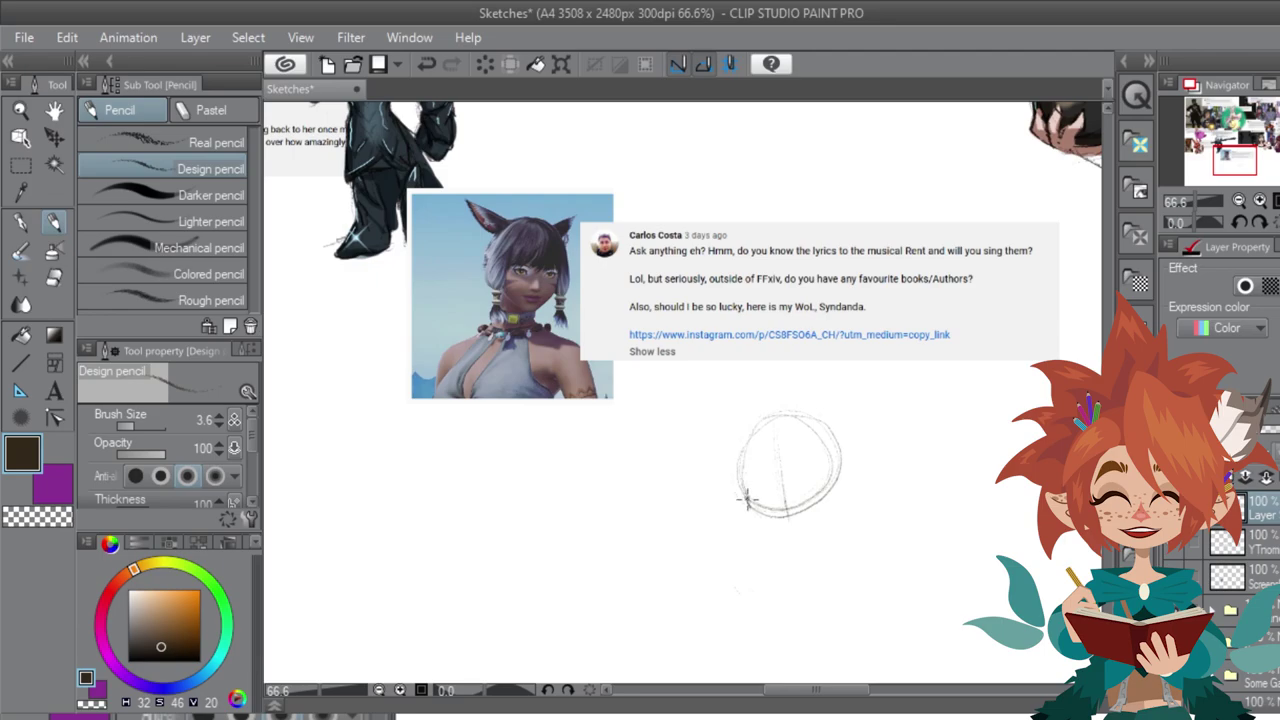
mouse_move(787, 536)
mouse_down()
mouse_move(792, 504)
mouse_move(830, 503)
mouse_up()
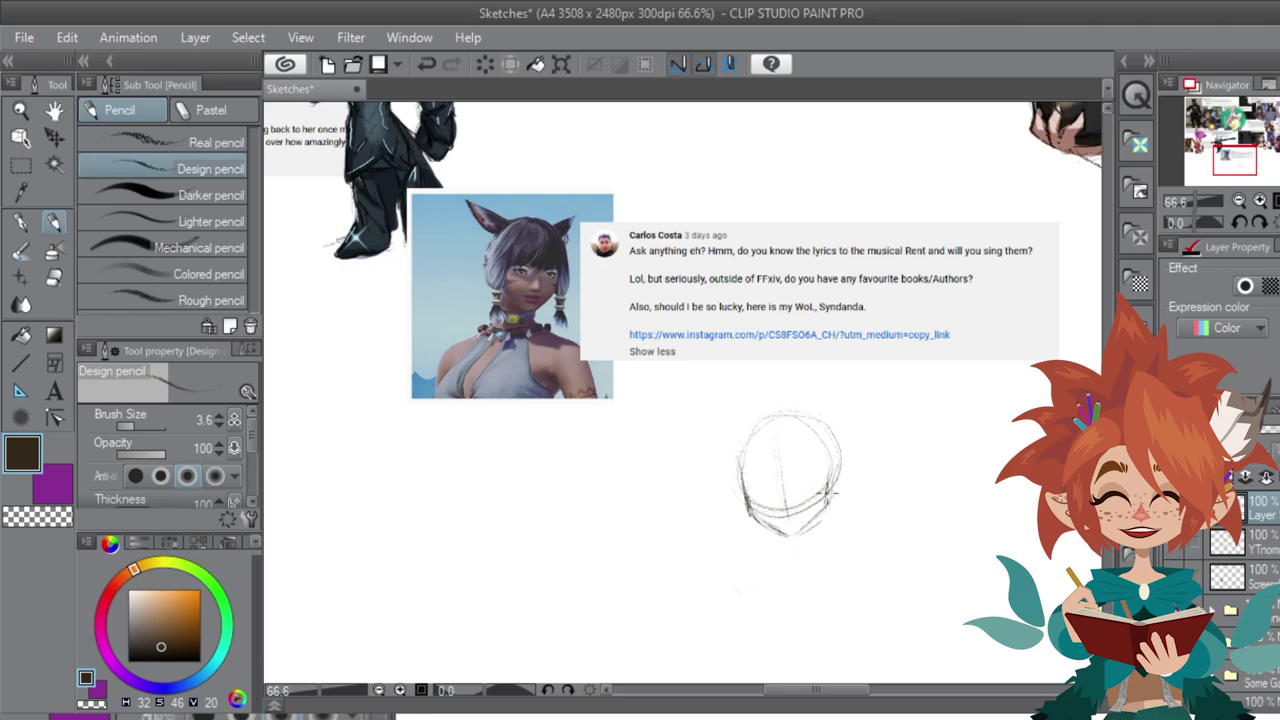
mouse_move(740, 478)
mouse_down()
mouse_move(810, 470)
mouse_move(834, 436)
mouse_move(765, 455)
mouse_up()
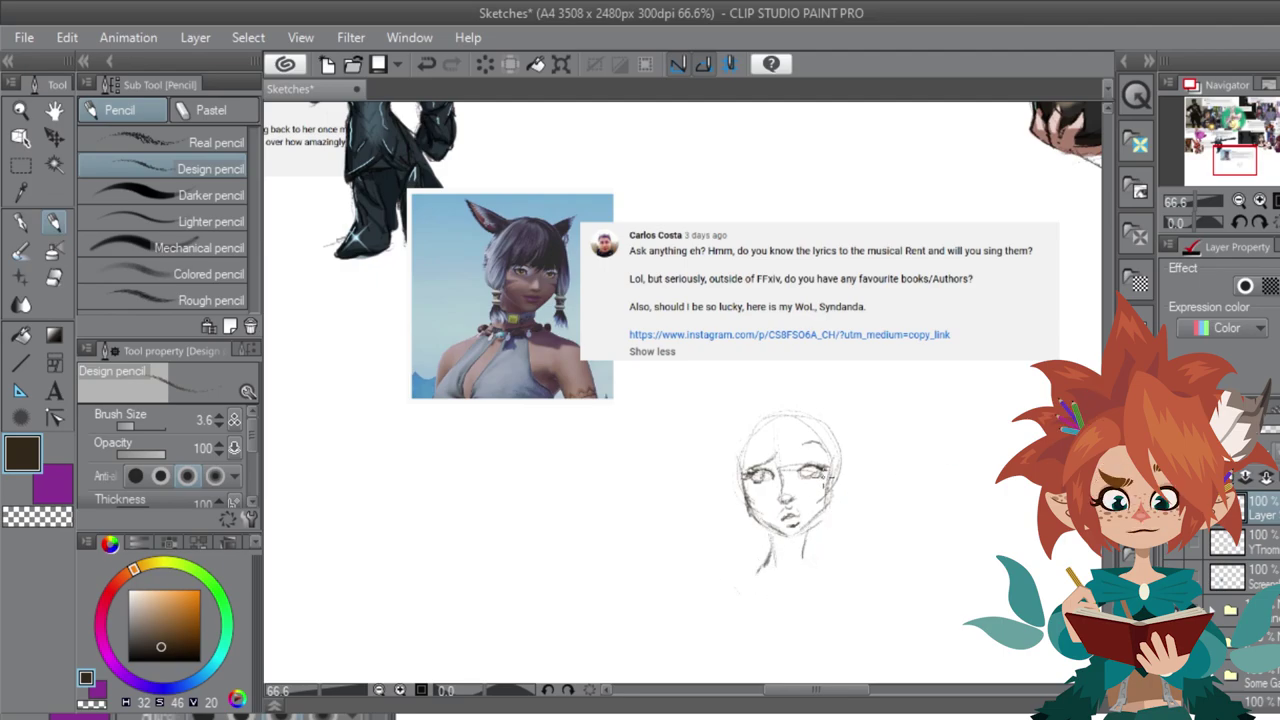
mouse_move(776, 458)
mouse_down()
mouse_move(748, 466)
mouse_move(718, 600)
mouse_up()
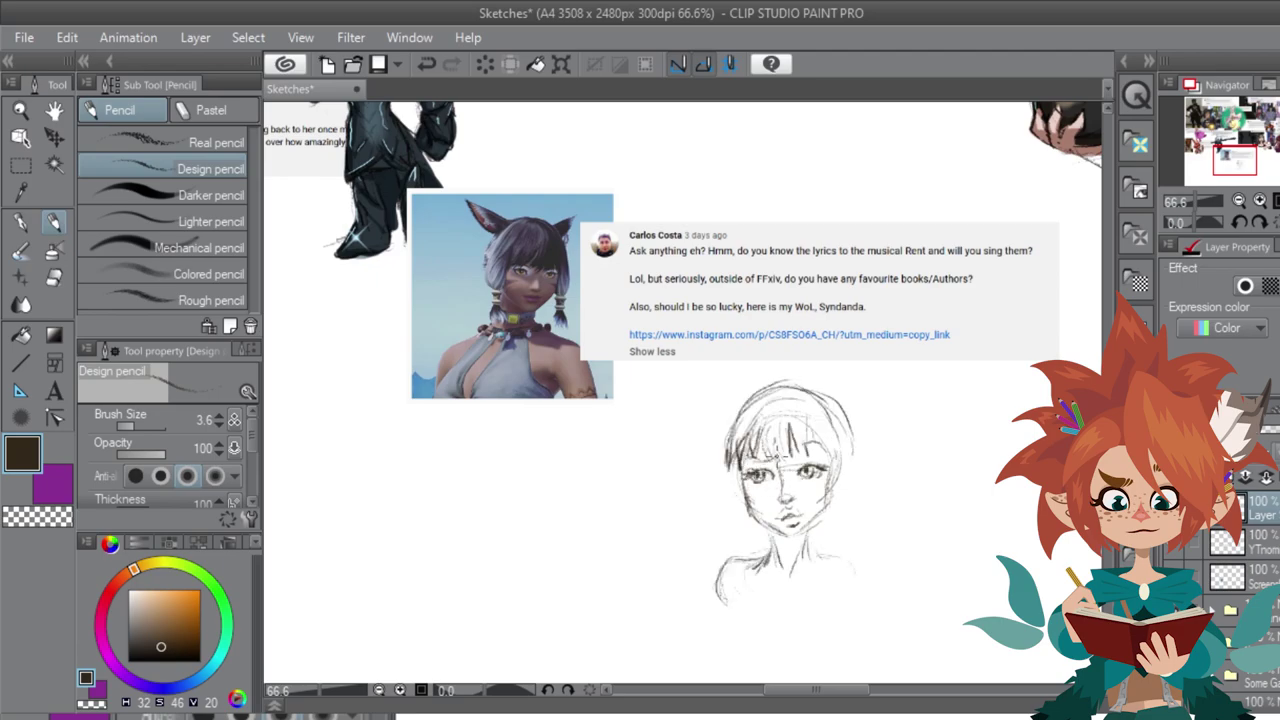
Step: Sketch the woman's straight fringe, tied side locks, cat ears, choker and halter top
mouse_move(770, 426)
mouse_down()
mouse_move(780, 464)
mouse_move(770, 460)
mouse_move(785, 464)
mouse_up()
mouse_move(800, 406)
mouse_down()
mouse_move(806, 450)
mouse_move(790, 454)
mouse_move(828, 452)
mouse_move(810, 398)
mouse_move(800, 428)
mouse_move(838, 426)
mouse_move(738, 456)
mouse_move(722, 500)
mouse_move(742, 522)
mouse_move(733, 537)
mouse_up()
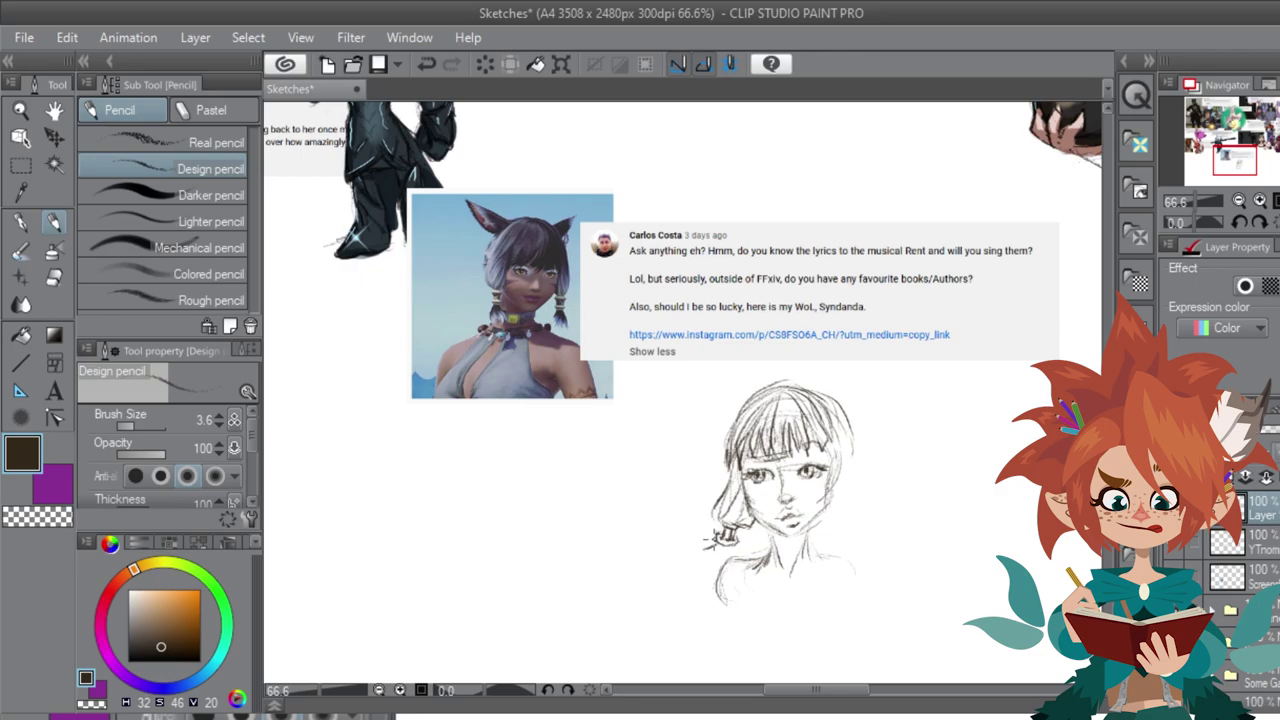
drag(732, 552, 712, 570)
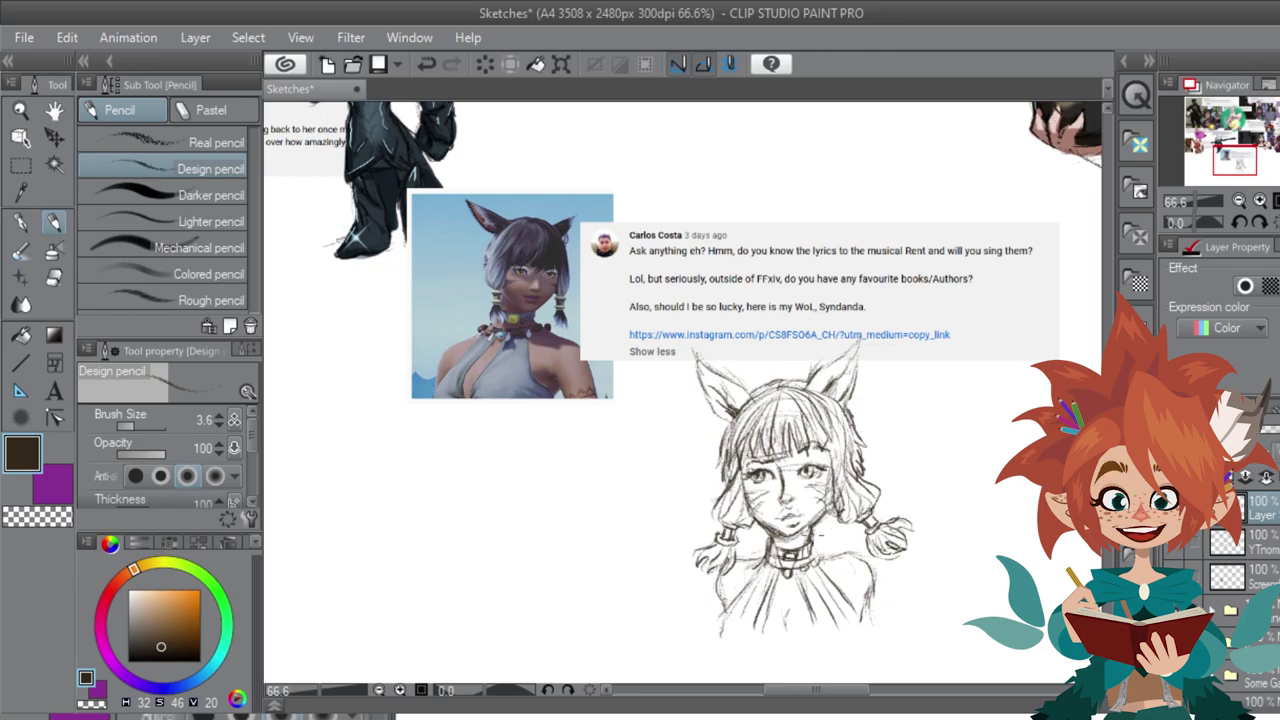
drag(783, 536, 795, 537)
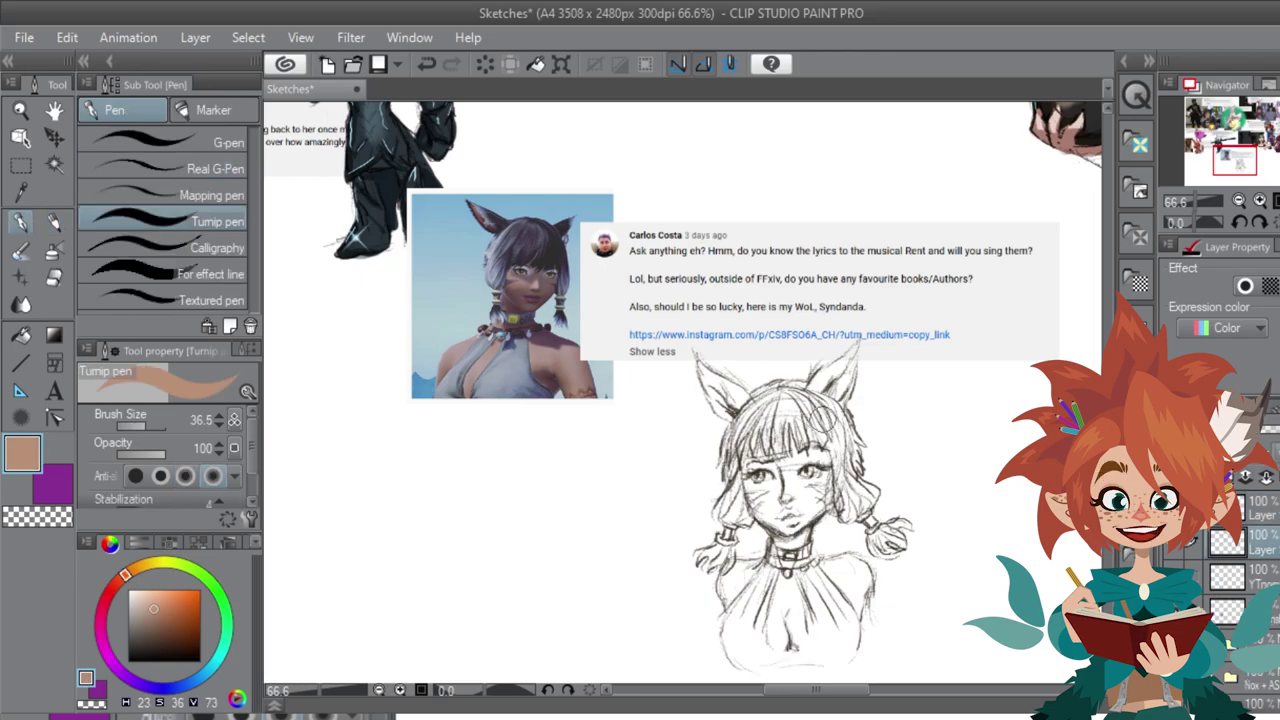
Step: Fill the woman's skin tan, hair dark navy, top grey-blue, eyes gold and lips purple, and colour the choker's beads teal
mouse_move(812, 464)
mouse_down()
mouse_move(786, 464)
mouse_move(813, 452)
mouse_move(790, 505)
mouse_move(745, 445)
mouse_move(765, 515)
mouse_move(792, 528)
mouse_move(800, 500)
mouse_move(819, 493)
mouse_move(785, 530)
mouse_move(806, 498)
mouse_move(785, 570)
mouse_move(778, 560)
mouse_move(805, 560)
mouse_up()
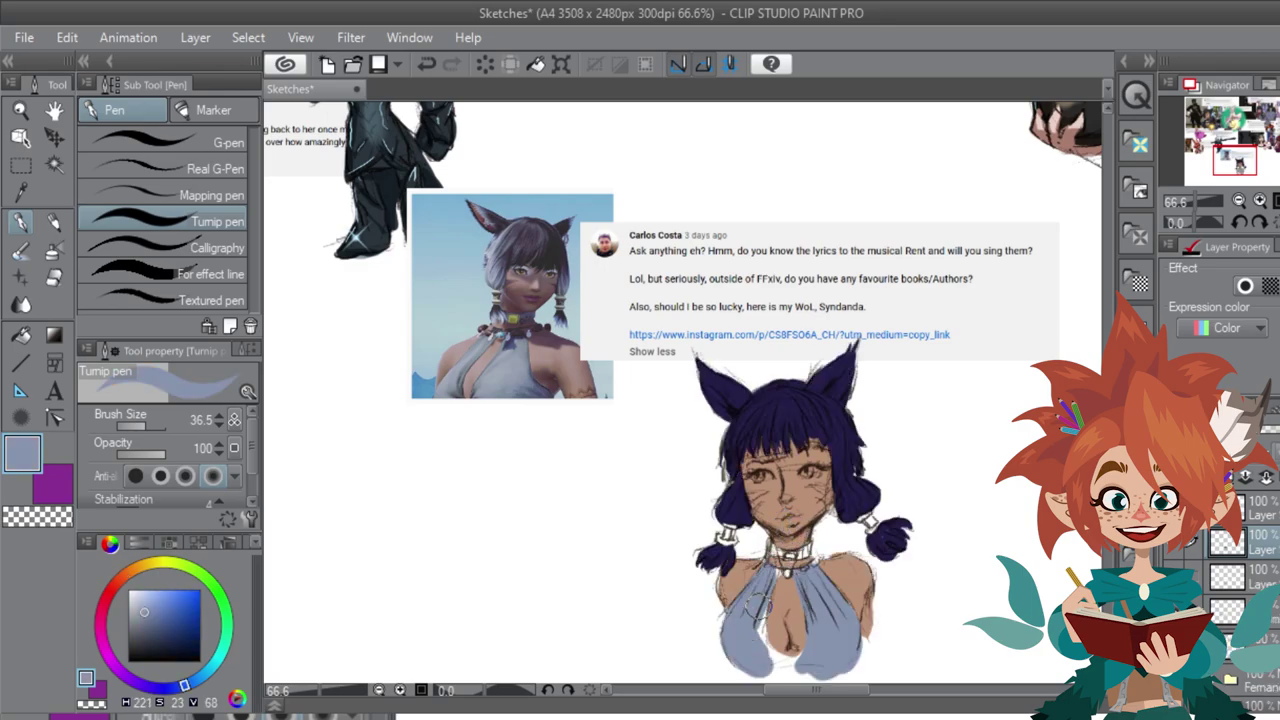
mouse_move(768, 595)
mouse_down()
mouse_move(756, 635)
mouse_move(795, 660)
mouse_move(813, 647)
mouse_up()
mouse_move(775, 590)
mouse_down()
mouse_move(781, 631)
mouse_move(786, 606)
mouse_move(808, 644)
mouse_move(776, 626)
mouse_move(778, 568)
mouse_move(763, 630)
mouse_up()
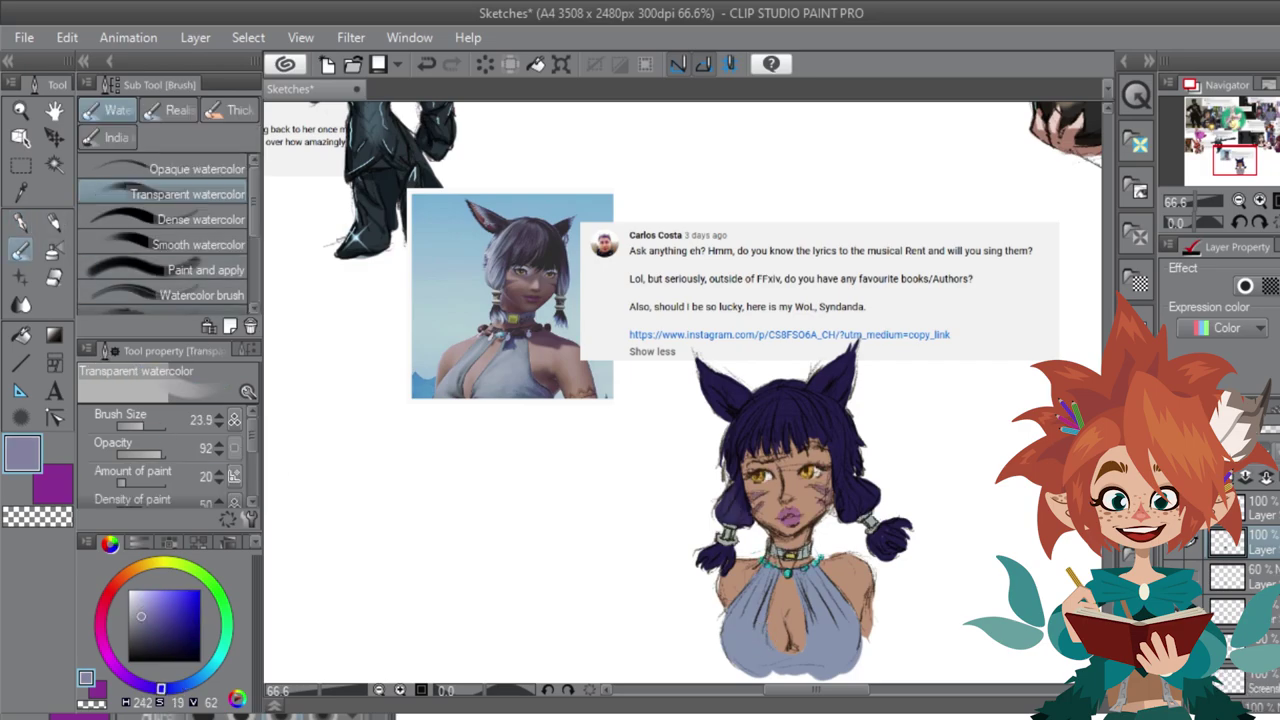
Step: Lighten the tied side locks with pale lavender Transparent watercolor and shade the cat-eared woman's hair and face in purple
drag(135, 612, 134, 602)
mouse_move(704, 524)
mouse_down()
mouse_move(730, 490)
mouse_move(741, 496)
mouse_up()
mouse_move(863, 514)
mouse_down()
mouse_move(880, 494)
mouse_move(858, 522)
mouse_move(868, 496)
mouse_up()
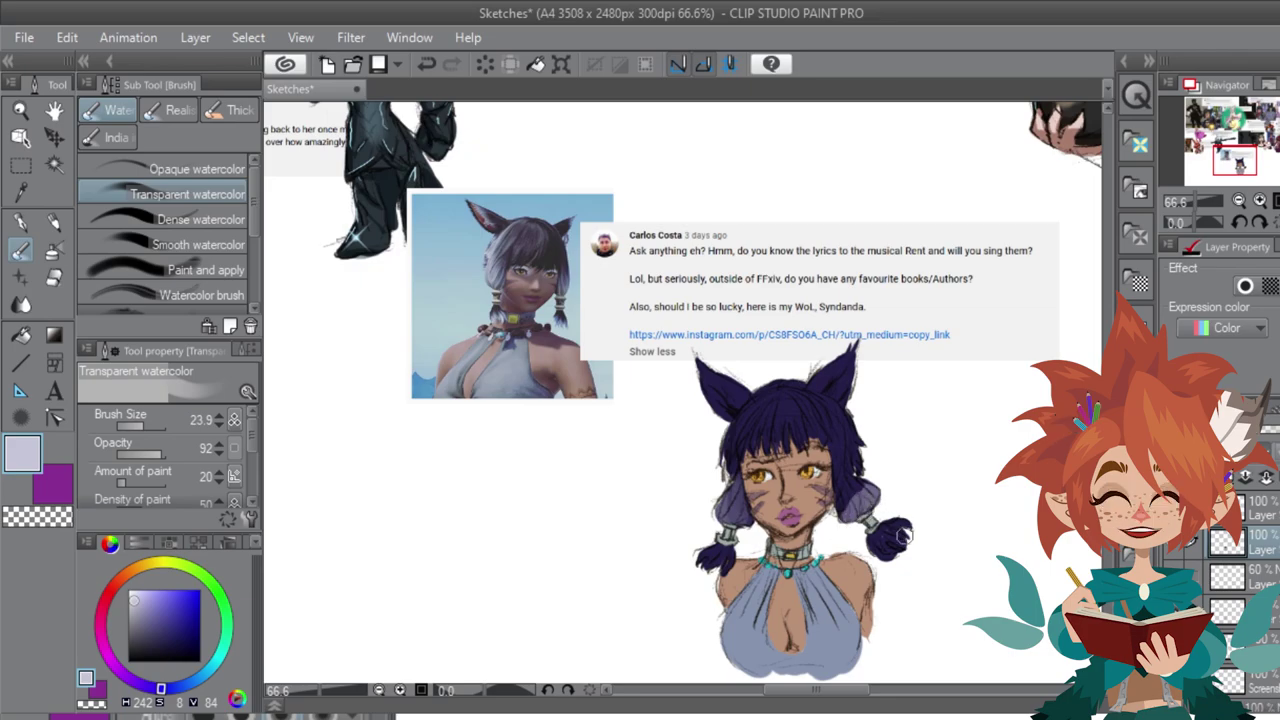
key(p)
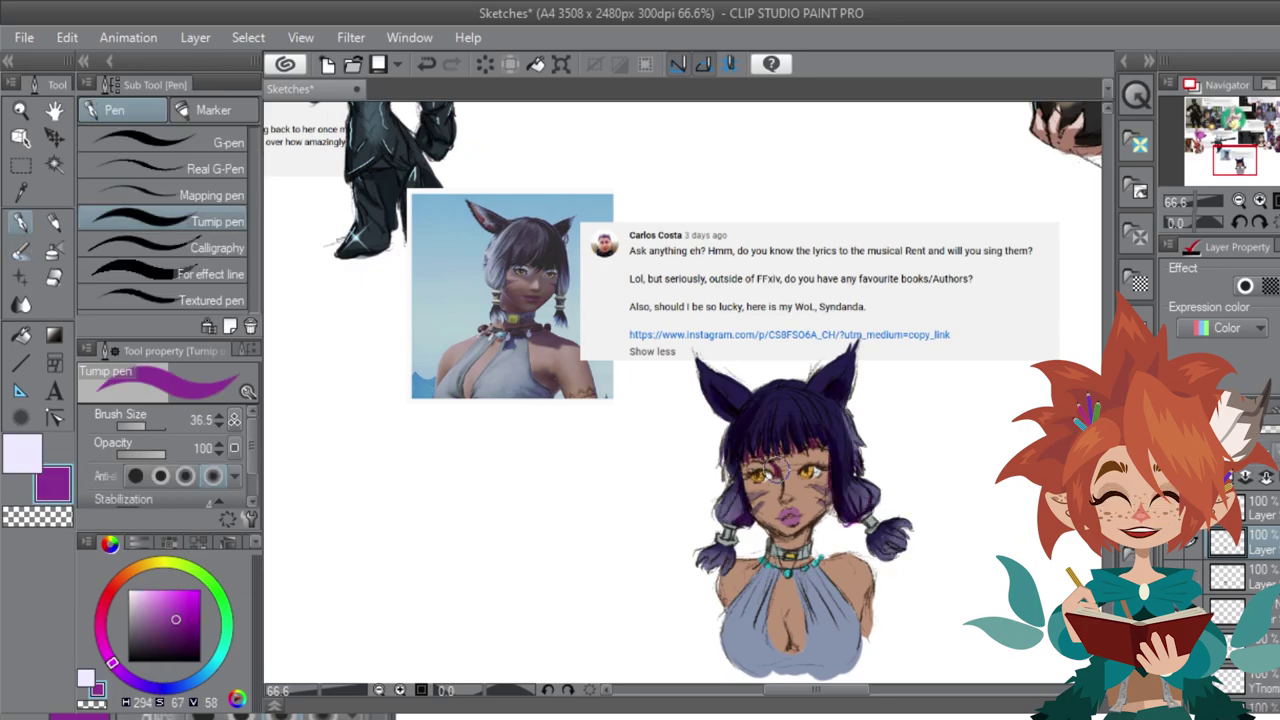
mouse_move(762, 456)
mouse_down()
mouse_move(742, 468)
mouse_move(748, 510)
mouse_move(804, 529)
mouse_move(788, 540)
mouse_move(806, 529)
mouse_move(780, 490)
mouse_up()
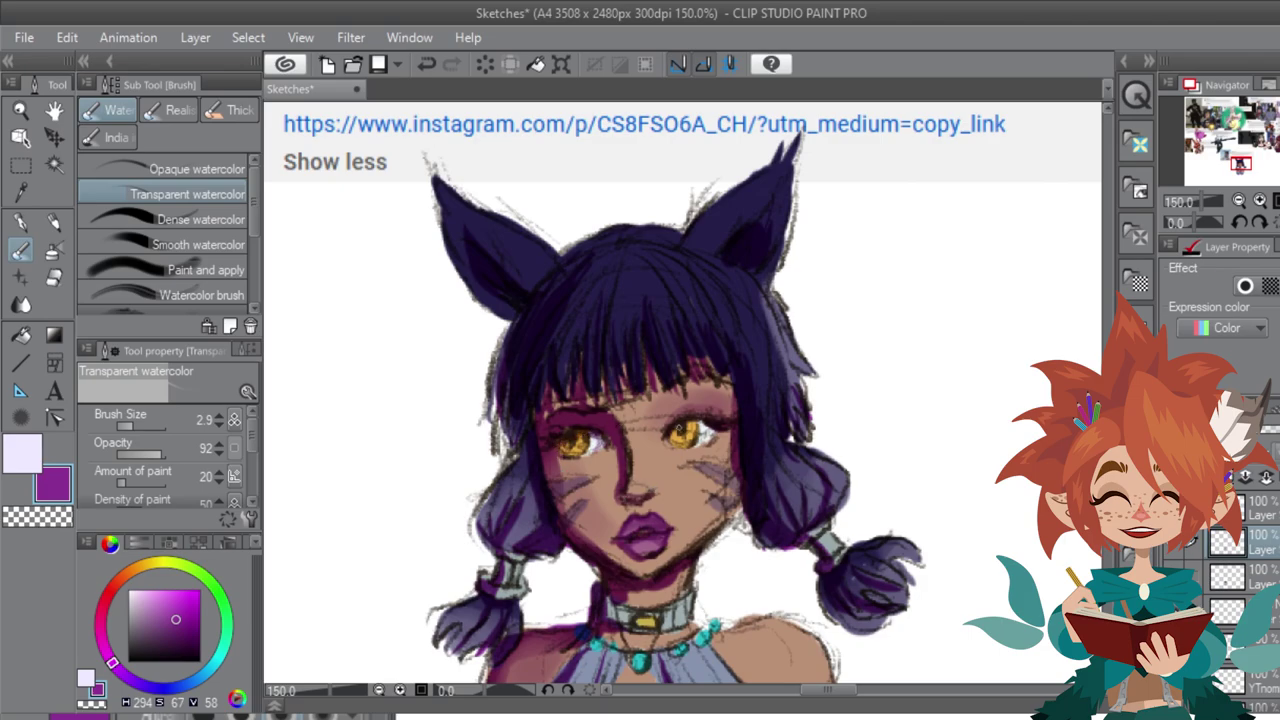
Step: Add pale yellow highlights to the woman's fringe and side locks, and a warm golden glow to her shoulder
key(p)
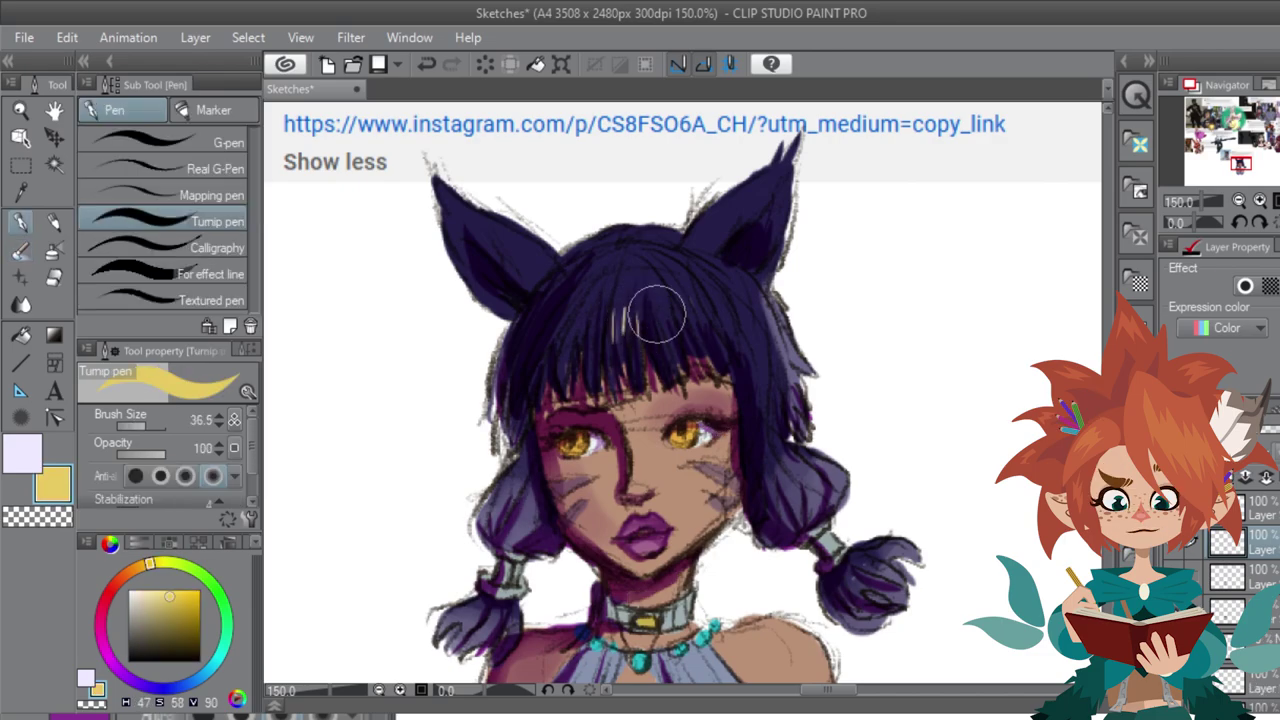
mouse_move(663, 313)
mouse_down()
mouse_move(695, 312)
mouse_move(720, 326)
mouse_move(752, 322)
mouse_up()
mouse_move(800, 478)
mouse_down()
mouse_move(840, 474)
mouse_move(789, 475)
mouse_move(789, 499)
mouse_move(817, 496)
mouse_move(810, 506)
mouse_move(772, 359)
mouse_move(762, 401)
mouse_move(813, 458)
mouse_up()
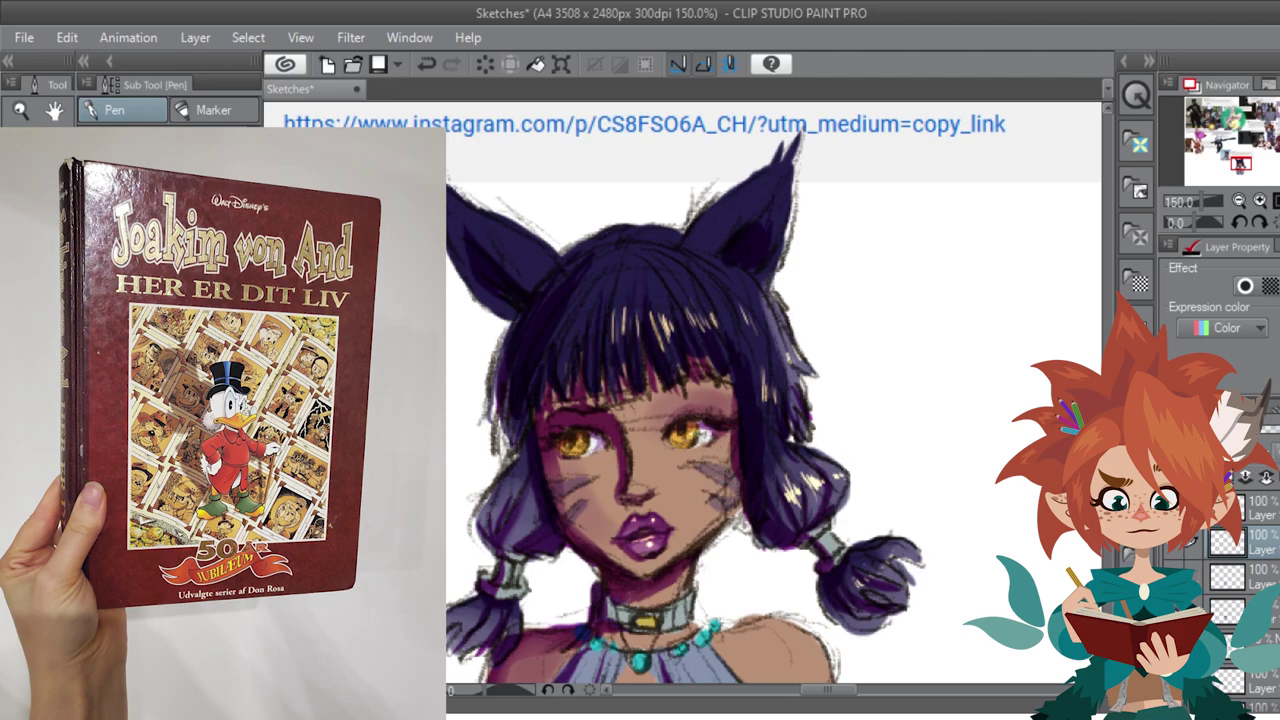
click(1262, 508)
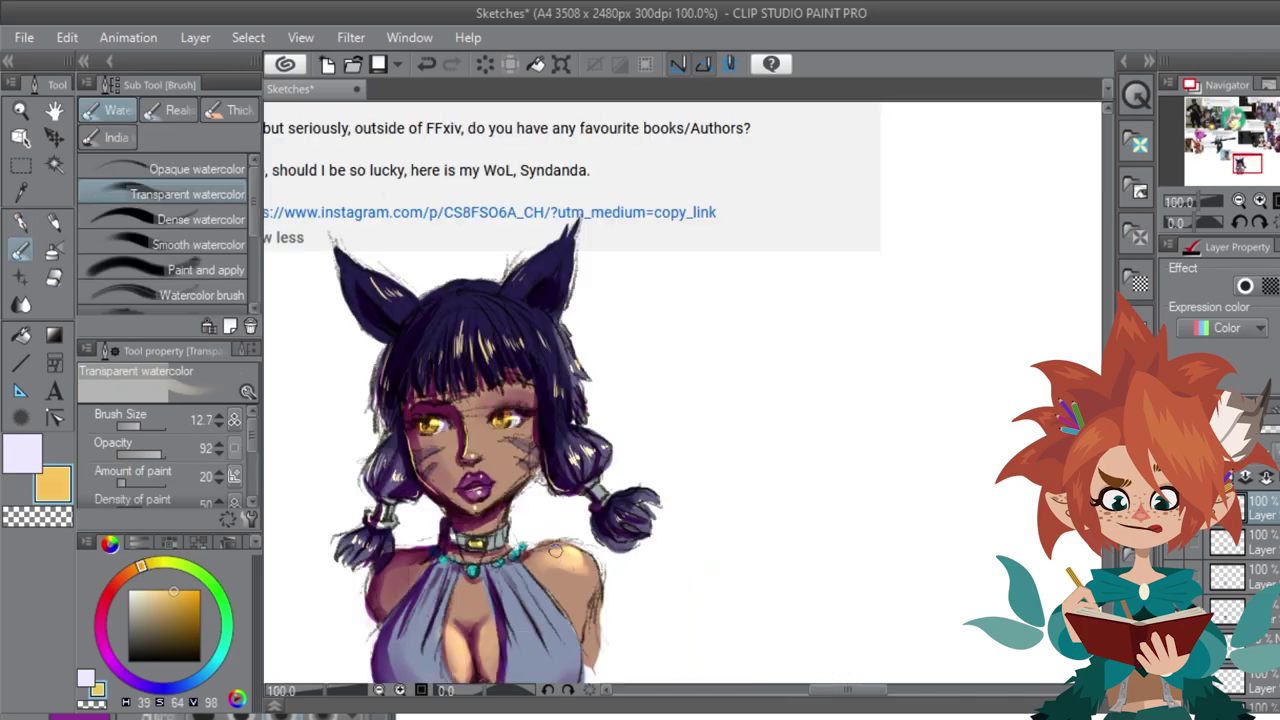
drag(553, 556, 585, 559)
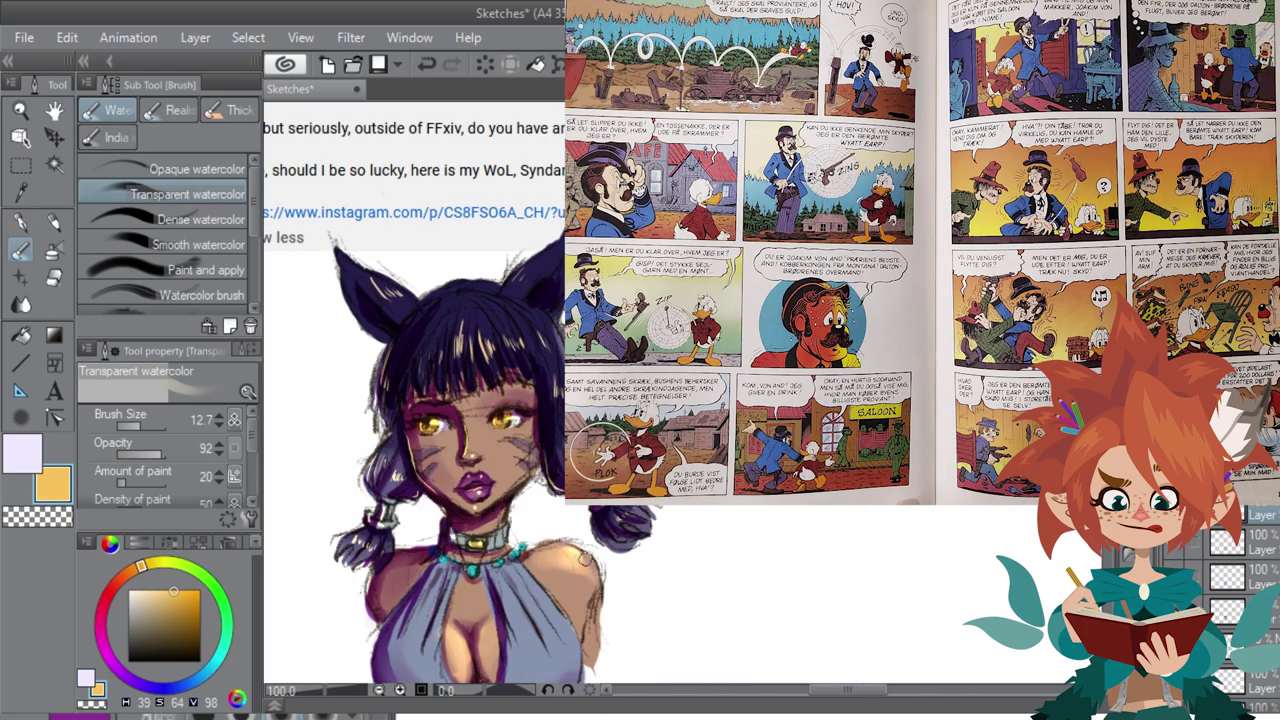
mouse_move(512, 437)
mouse_down()
mouse_move(518, 449)
mouse_move(495, 450)
mouse_move(519, 437)
mouse_up()
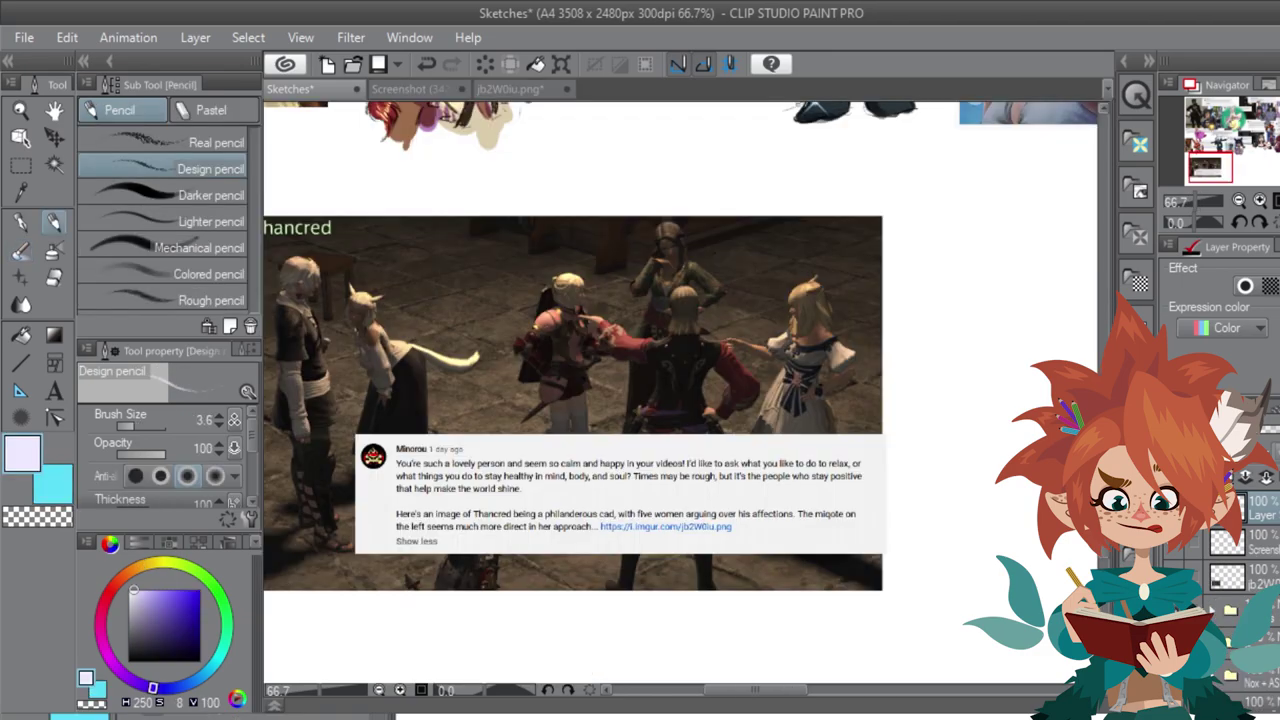
Step: Sketch Thancred's head, parted hair, wide eyes and collar in dark blue Design pencil beside the comment's screenshot
drag(800, 400, 440, 398)
click(199, 629)
drag(724, 302, 704, 342)
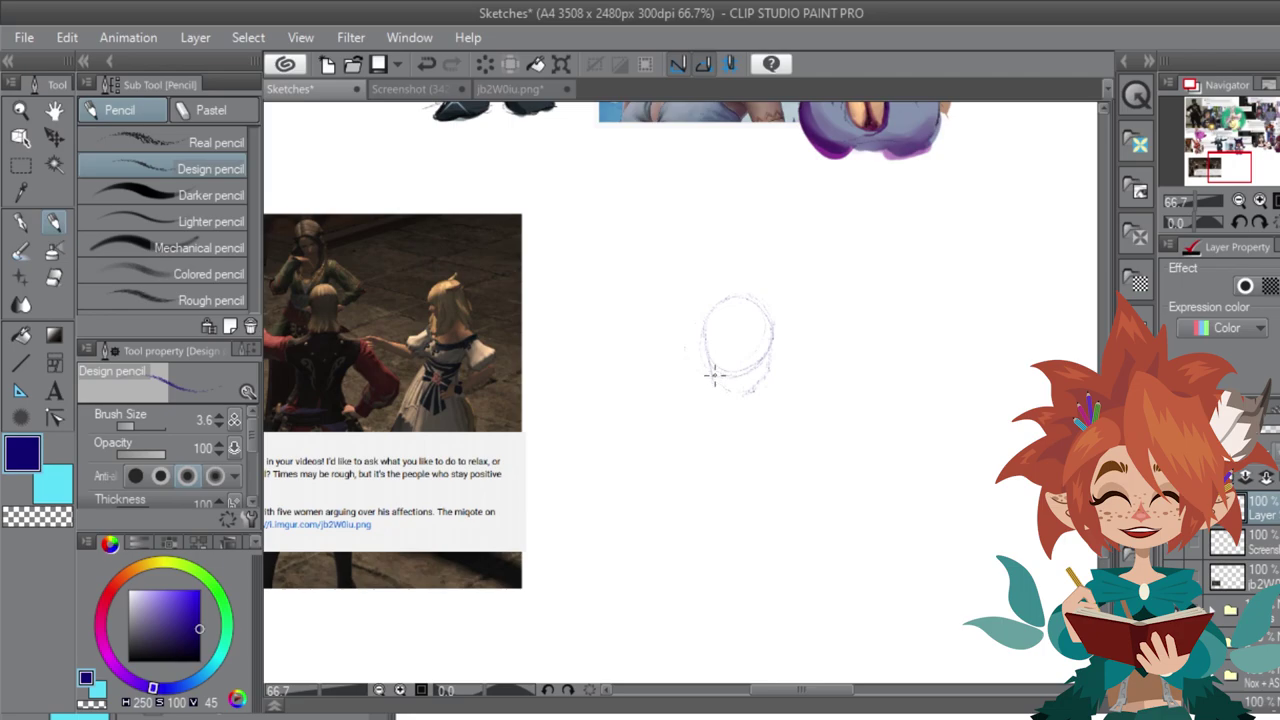
drag(758, 332, 771, 373)
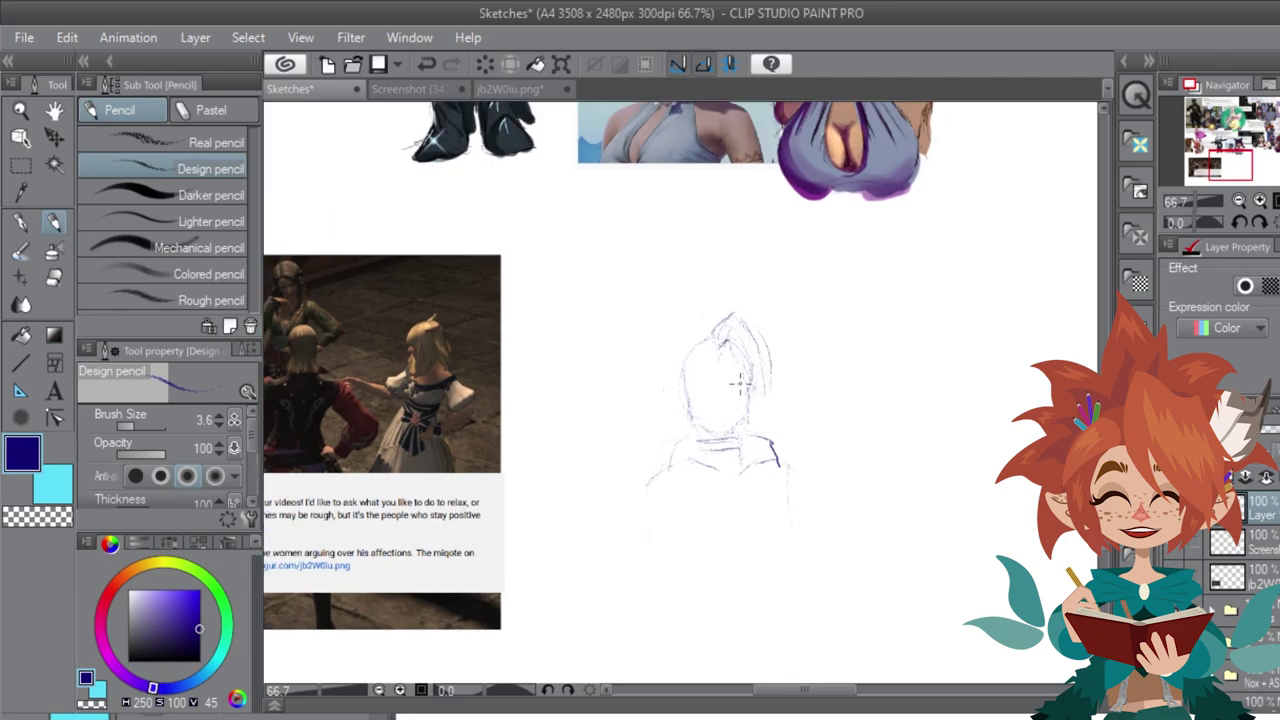
drag(685, 402, 690, 352)
mouse_move(678, 340)
mouse_down()
mouse_move(667, 388)
mouse_move(704, 384)
mouse_up()
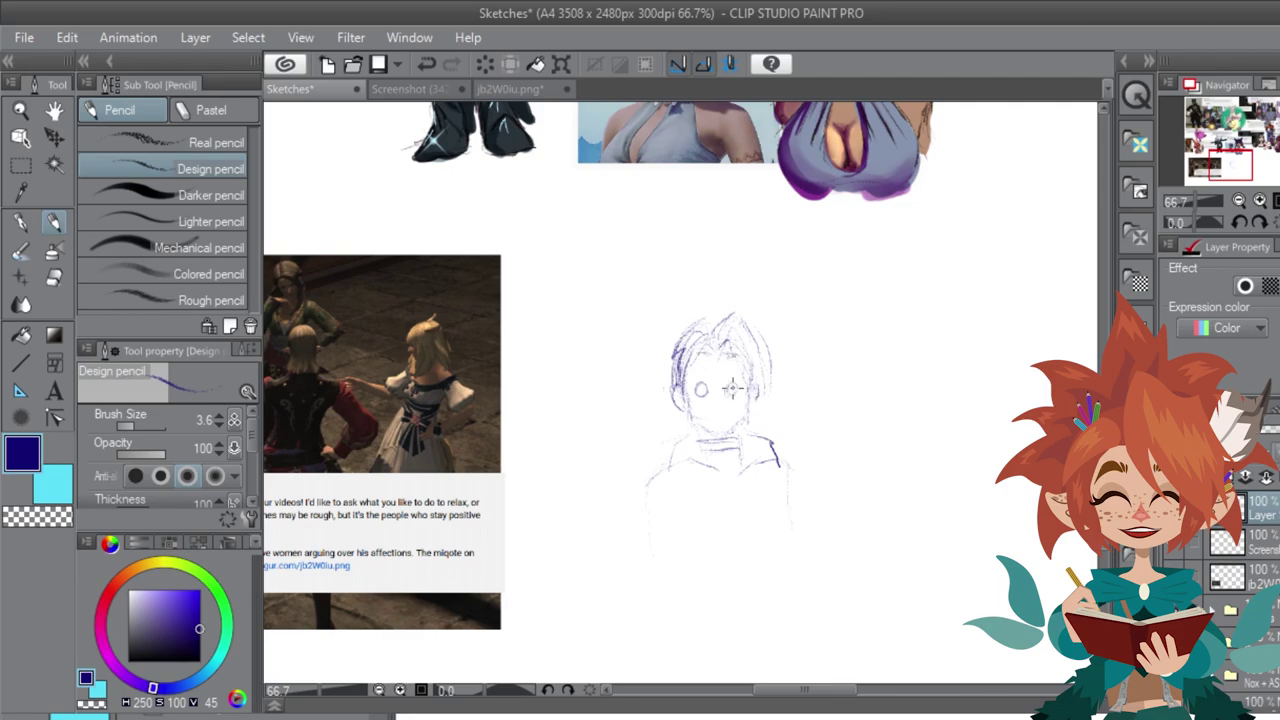
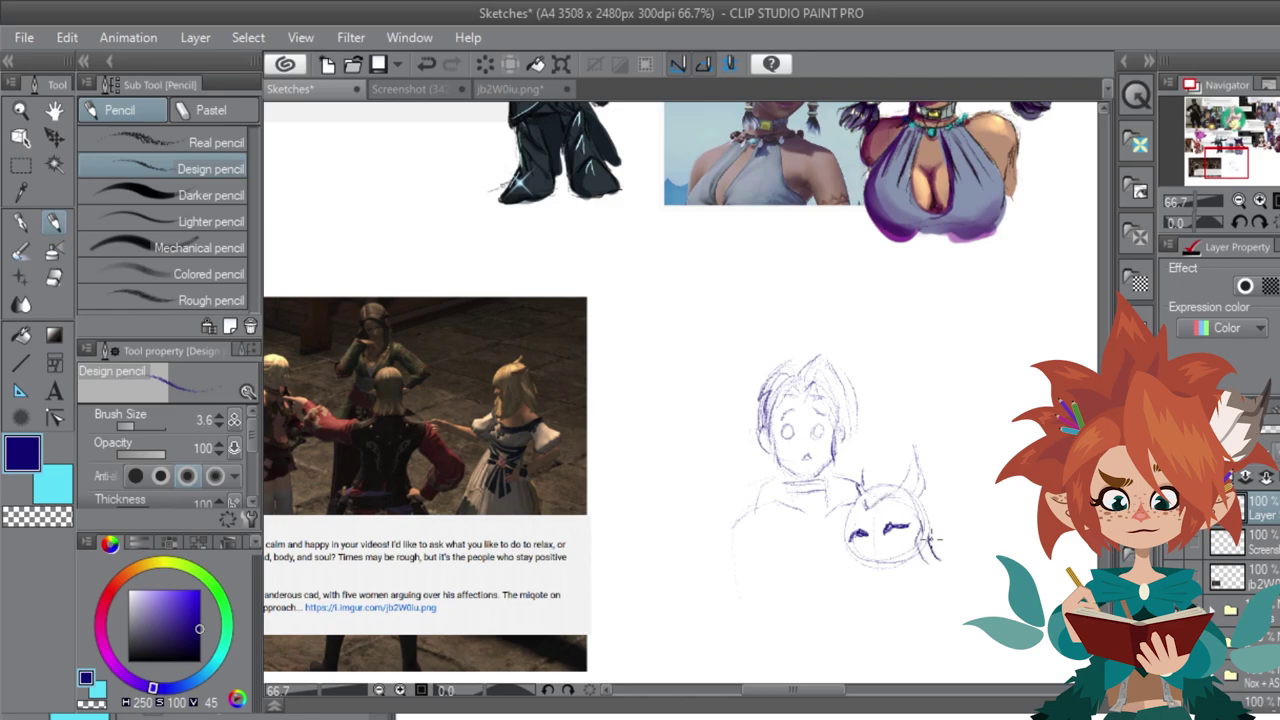
Step: Sketch a smiling cat-eared woman leaning on Thancred's chest, with tousled hair and a small heart above her
drag(960, 514, 946, 548)
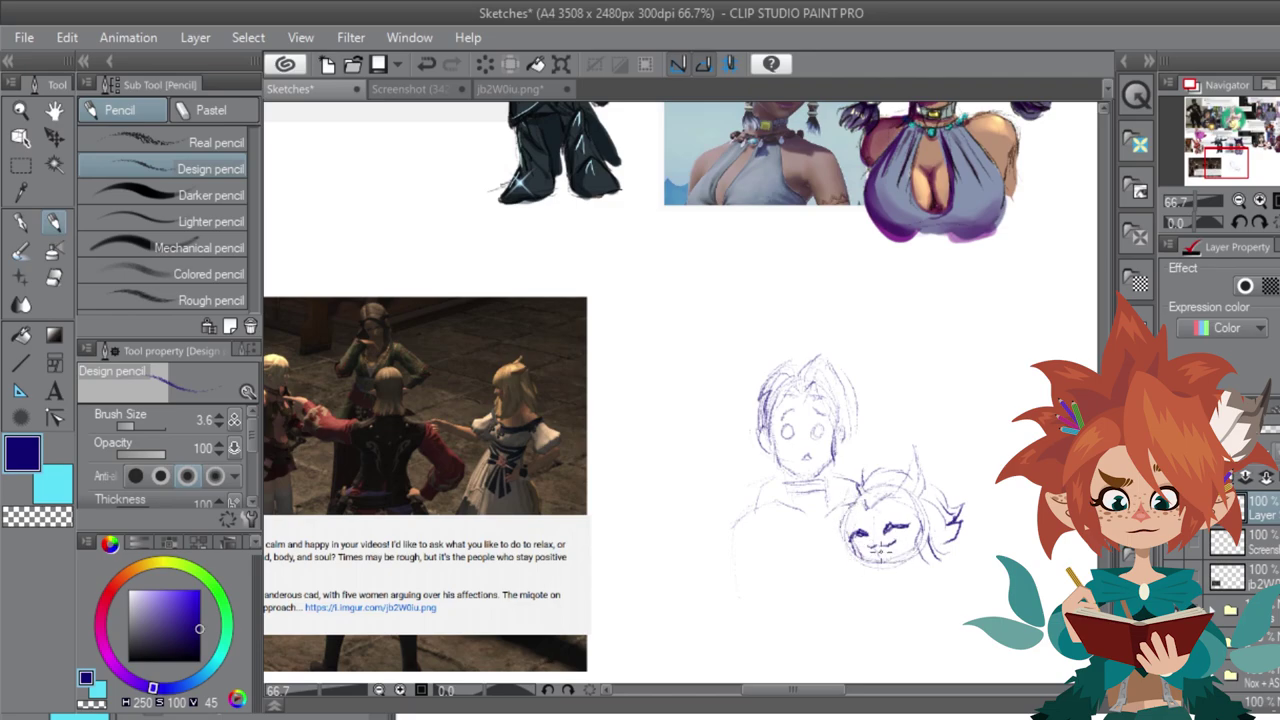
drag(890, 547, 881, 553)
drag(858, 468, 852, 505)
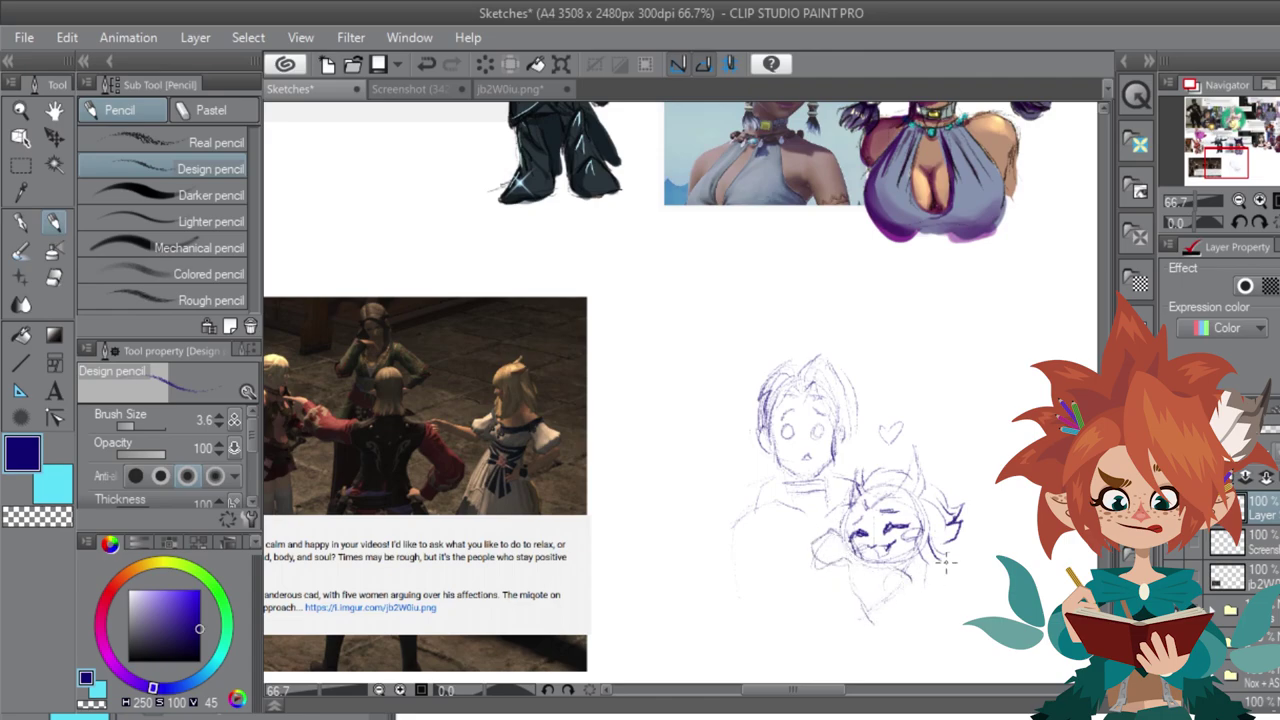
mouse_move(898, 591)
mouse_down()
mouse_move(844, 602)
mouse_move(821, 557)
mouse_move(838, 582)
mouse_move(781, 580)
mouse_move(886, 622)
mouse_up()
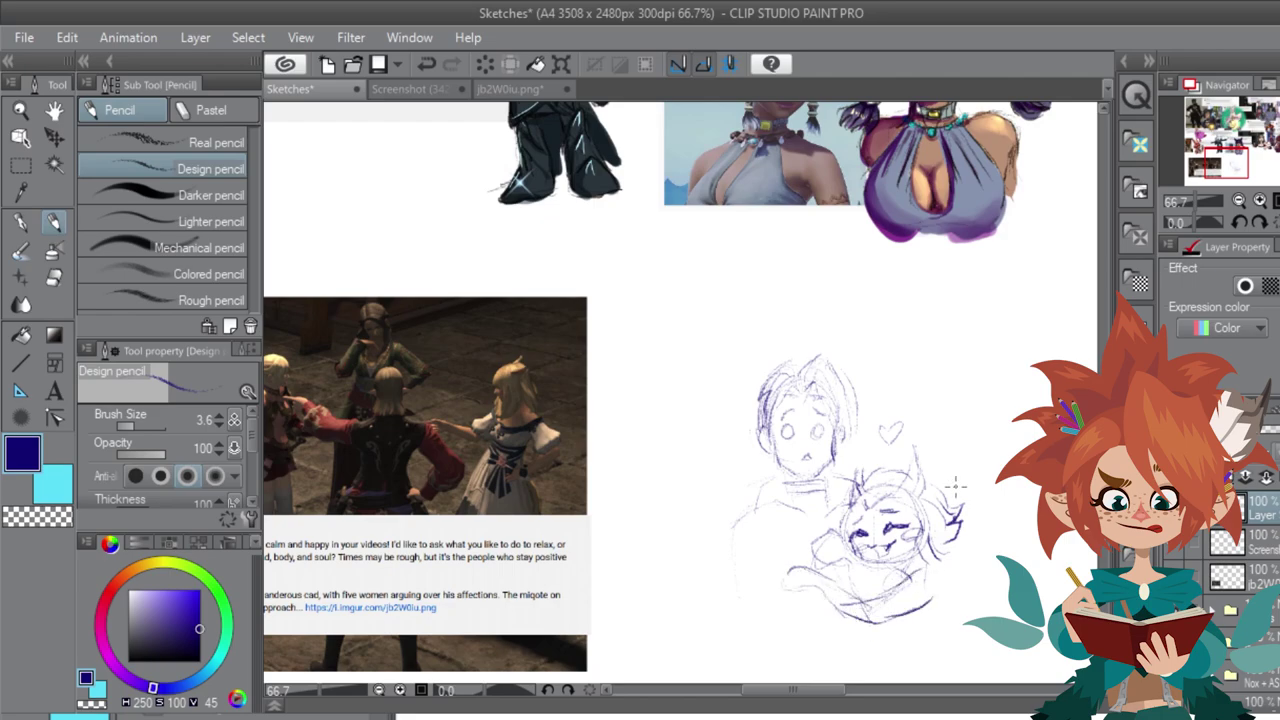
Step: Sketch the cat-eared woman's embracing arms and body against Thancred, and add her long curled tail
drag(640, 480, 767, 420)
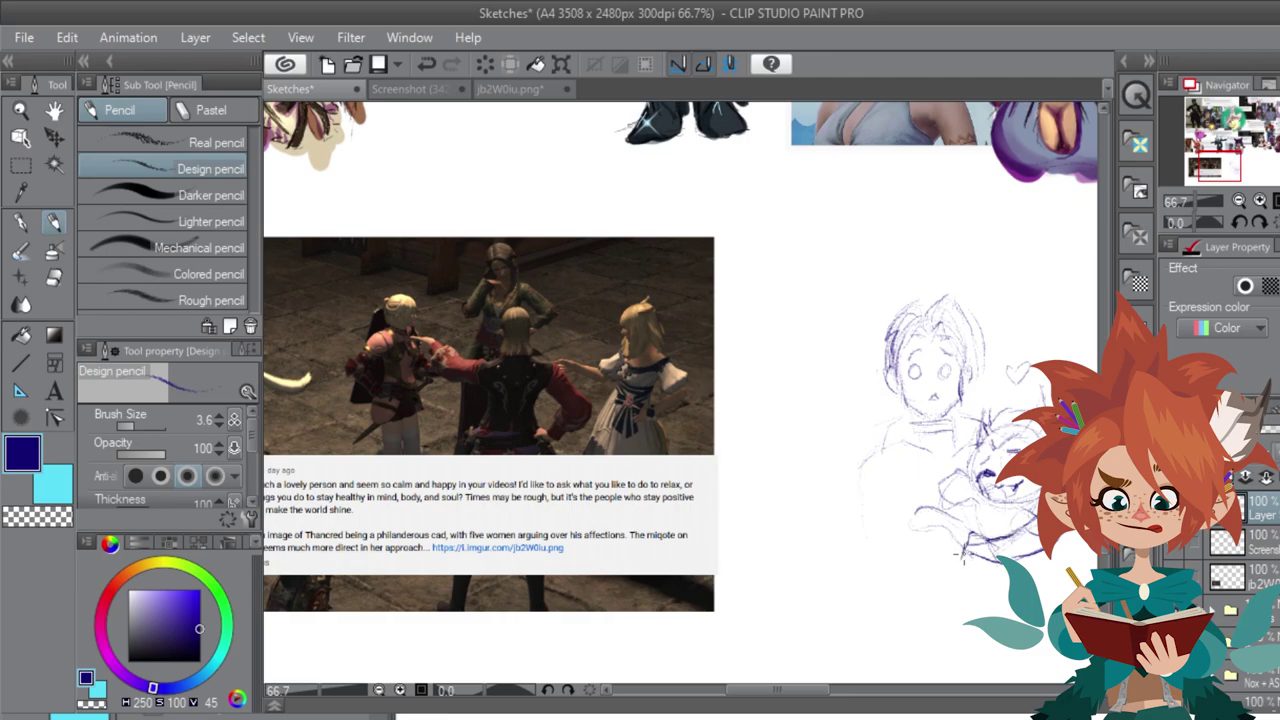
drag(964, 555, 1040, 562)
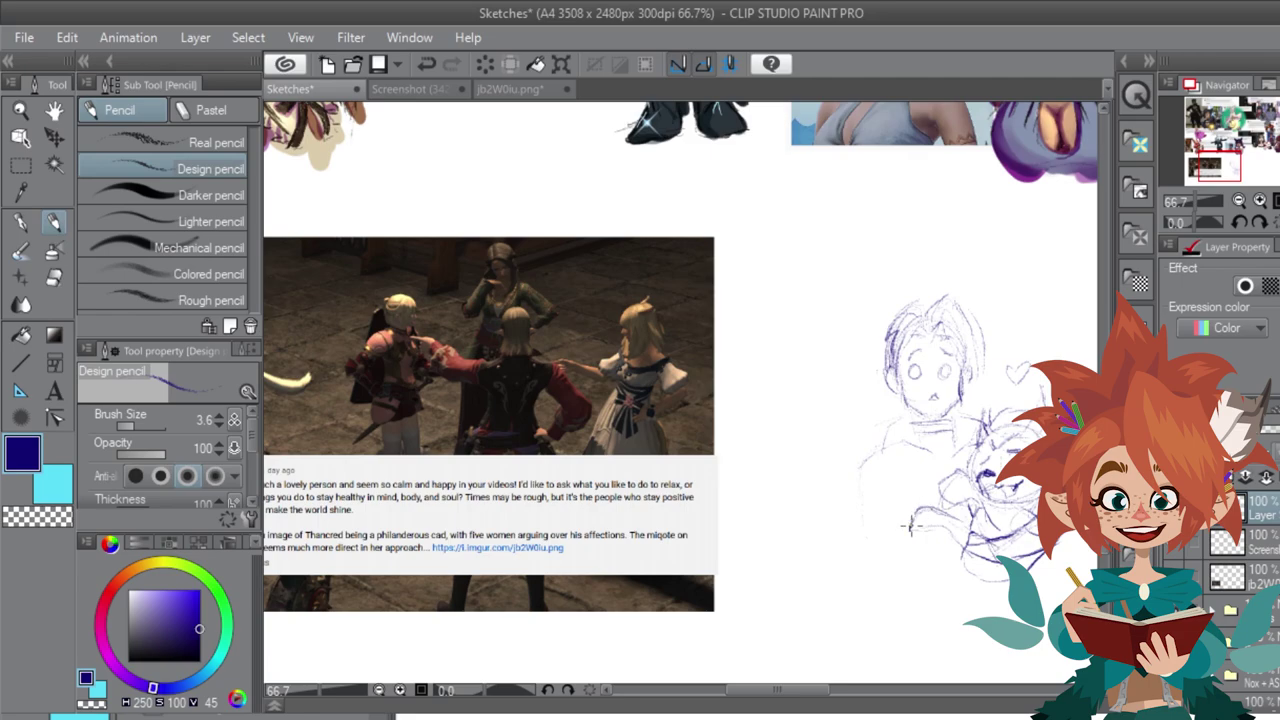
mouse_move(1003, 425)
mouse_down()
mouse_move(738, 402)
mouse_move(738, 462)
mouse_up()
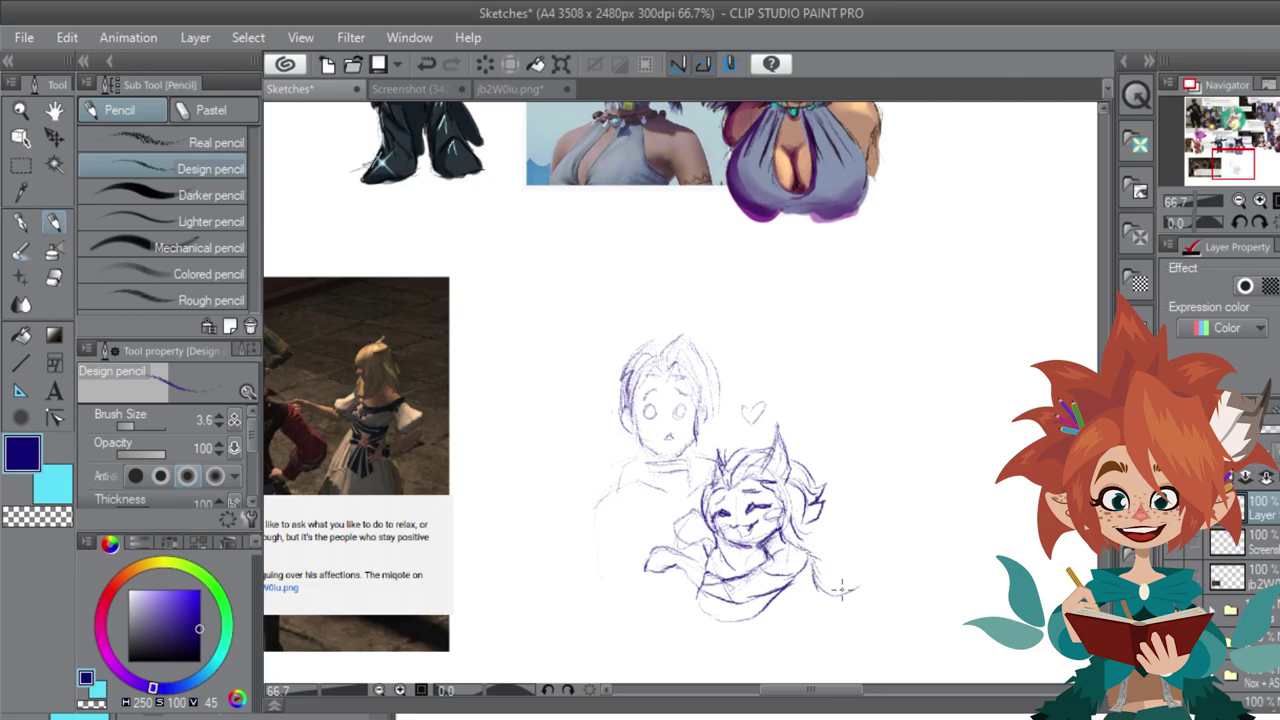
mouse_move(880, 568)
mouse_down()
mouse_move(896, 472)
mouse_move(856, 412)
mouse_up()
mouse_move(812, 451)
mouse_down()
mouse_move(815, 392)
mouse_move(858, 374)
mouse_up()
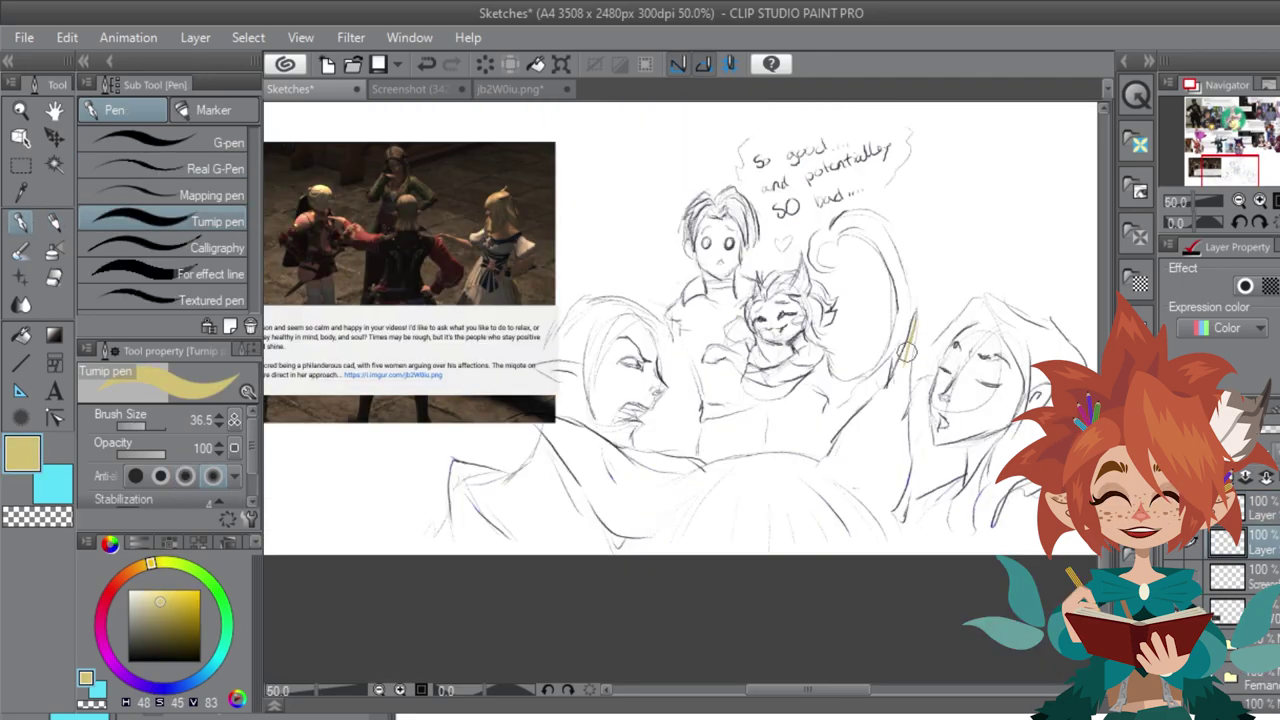
Step: Fill the cat-eared head in the foreground mustard yellow and Thancred's skin tan with the Turnip pen
mouse_move(912, 320)
mouse_down()
mouse_move(841, 467)
mouse_move(869, 463)
mouse_move(910, 326)
mouse_move(897, 513)
mouse_move(886, 482)
mouse_move(871, 499)
mouse_move(902, 414)
mouse_move(901, 485)
mouse_move(848, 520)
mouse_move(837, 470)
mouse_move(770, 456)
mouse_move(813, 462)
mouse_move(749, 461)
mouse_move(684, 488)
mouse_move(657, 540)
mouse_move(640, 539)
mouse_move(891, 551)
mouse_move(542, 421)
mouse_move(576, 469)
mouse_move(515, 416)
mouse_move(559, 423)
mouse_move(643, 524)
mouse_move(654, 498)
mouse_move(675, 504)
mouse_move(638, 478)
mouse_move(696, 477)
mouse_move(675, 464)
mouse_move(629, 503)
mouse_move(688, 436)
mouse_move(573, 483)
mouse_move(512, 420)
mouse_move(560, 478)
mouse_up()
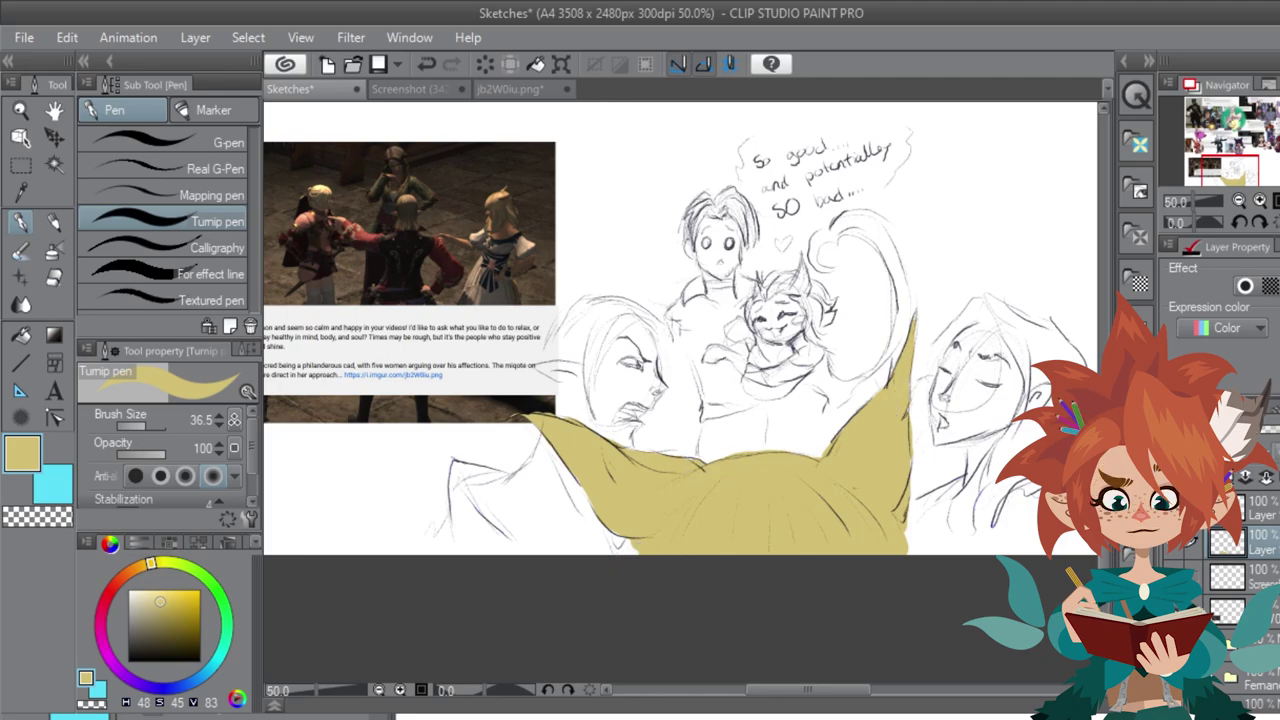
click(137, 568)
click(155, 599)
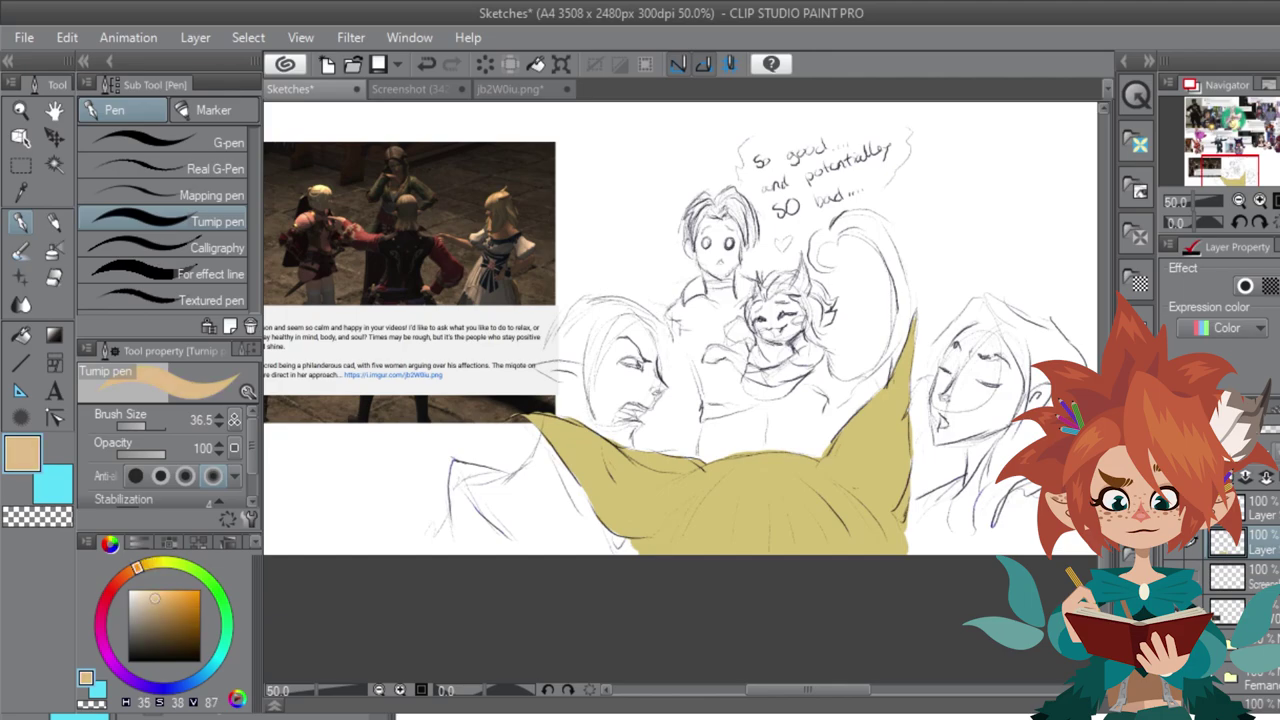
drag(155, 599, 160, 600)
mouse_move(716, 228)
mouse_down()
mouse_move(722, 248)
mouse_move(706, 224)
mouse_move(704, 262)
mouse_move(716, 298)
mouse_move(720, 220)
mouse_move(733, 258)
mouse_move(714, 295)
mouse_move(734, 278)
mouse_up()
mouse_move(852, 278)
mouse_down()
mouse_move(1120, 402)
mouse_move(926, 339)
mouse_move(864, 340)
mouse_up()
Step: Fill the face and arms of the cat-eared woman hugging Thancred with a warm brown
click(167, 607)
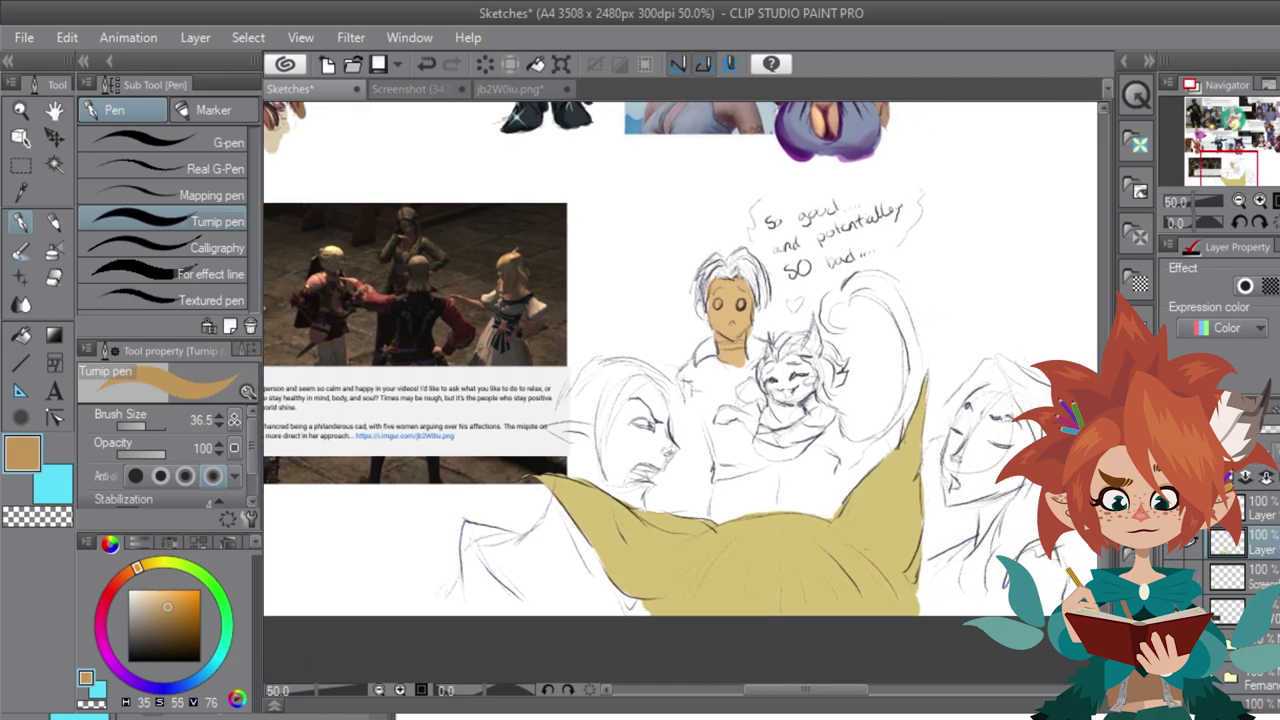
click(130, 571)
mouse_move(785, 362)
mouse_down()
mouse_move(794, 367)
mouse_move(771, 370)
mouse_move(778, 382)
mouse_move(808, 370)
mouse_move(785, 402)
mouse_move(812, 404)
mouse_move(815, 425)
mouse_move(828, 418)
mouse_move(834, 406)
mouse_move(752, 405)
mouse_move(745, 390)
mouse_move(757, 428)
mouse_move(718, 420)
mouse_move(742, 414)
mouse_up()
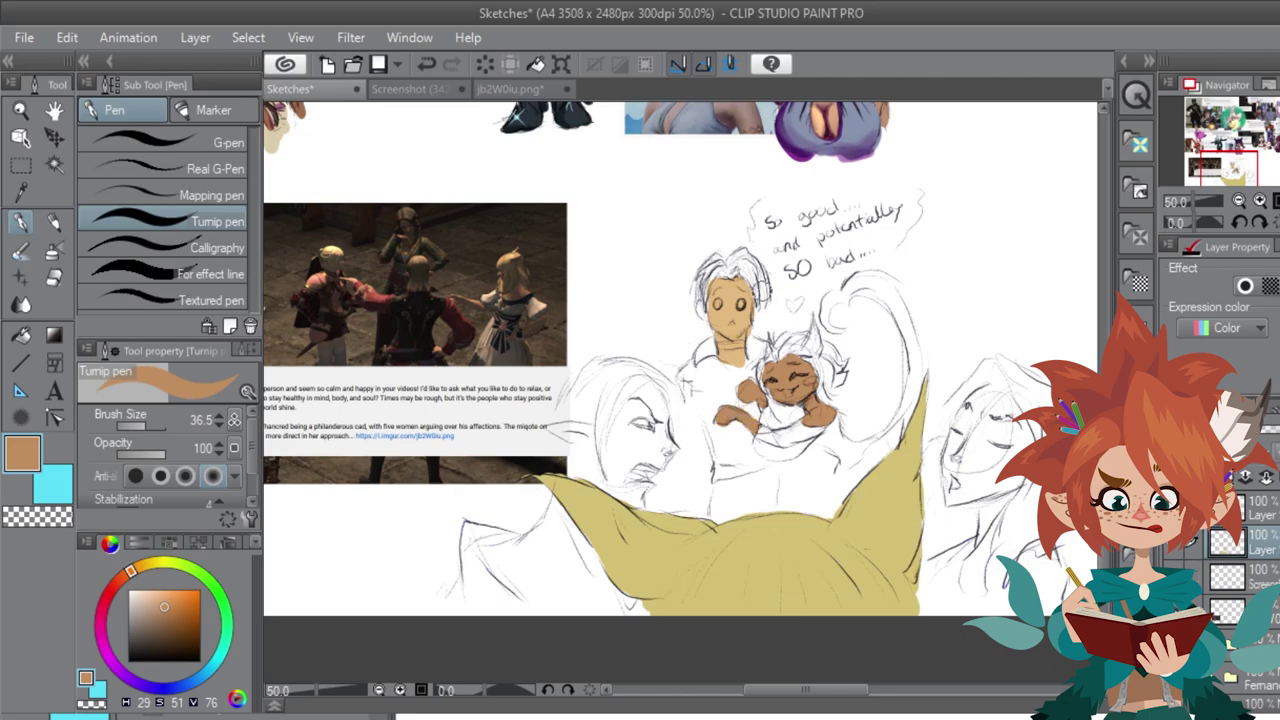
Step: Fill the hair of Thancred and the woman hugging him, along with her tail, in light greys
alt+click(736, 307)
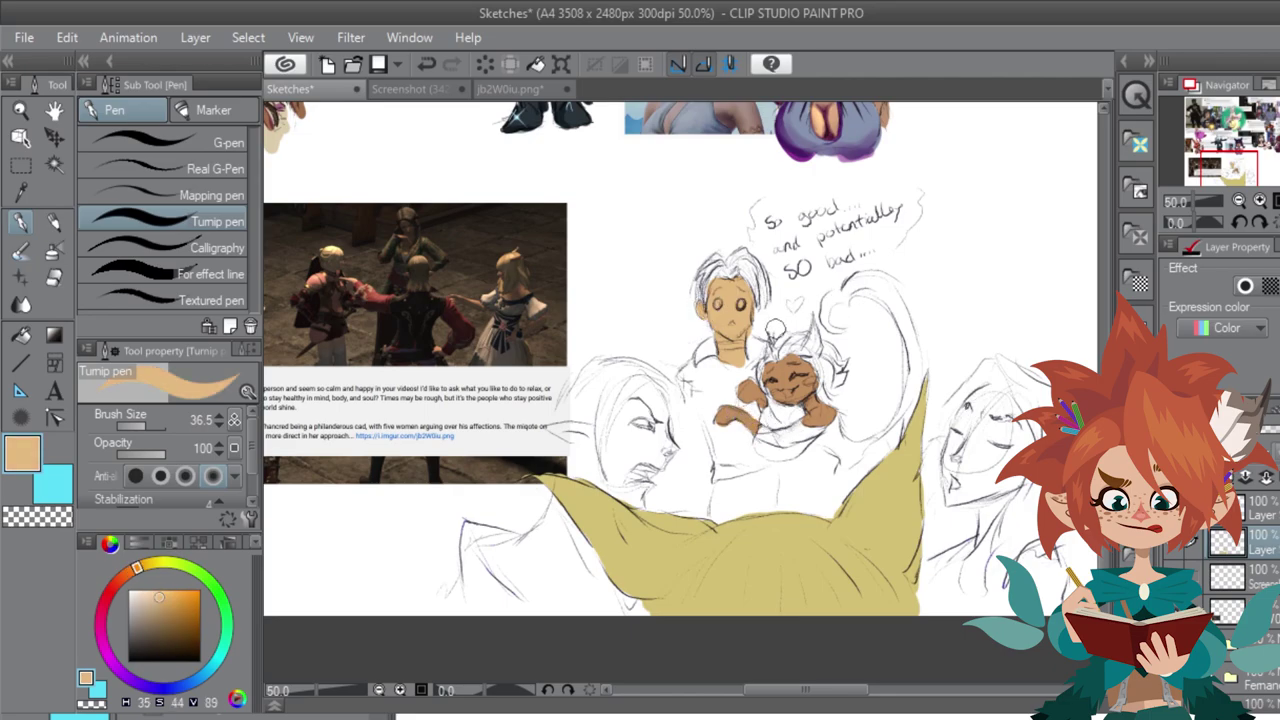
mouse_move(758, 366)
mouse_down()
mouse_move(745, 332)
mouse_move(764, 316)
mouse_up()
drag(139, 607, 130, 611)
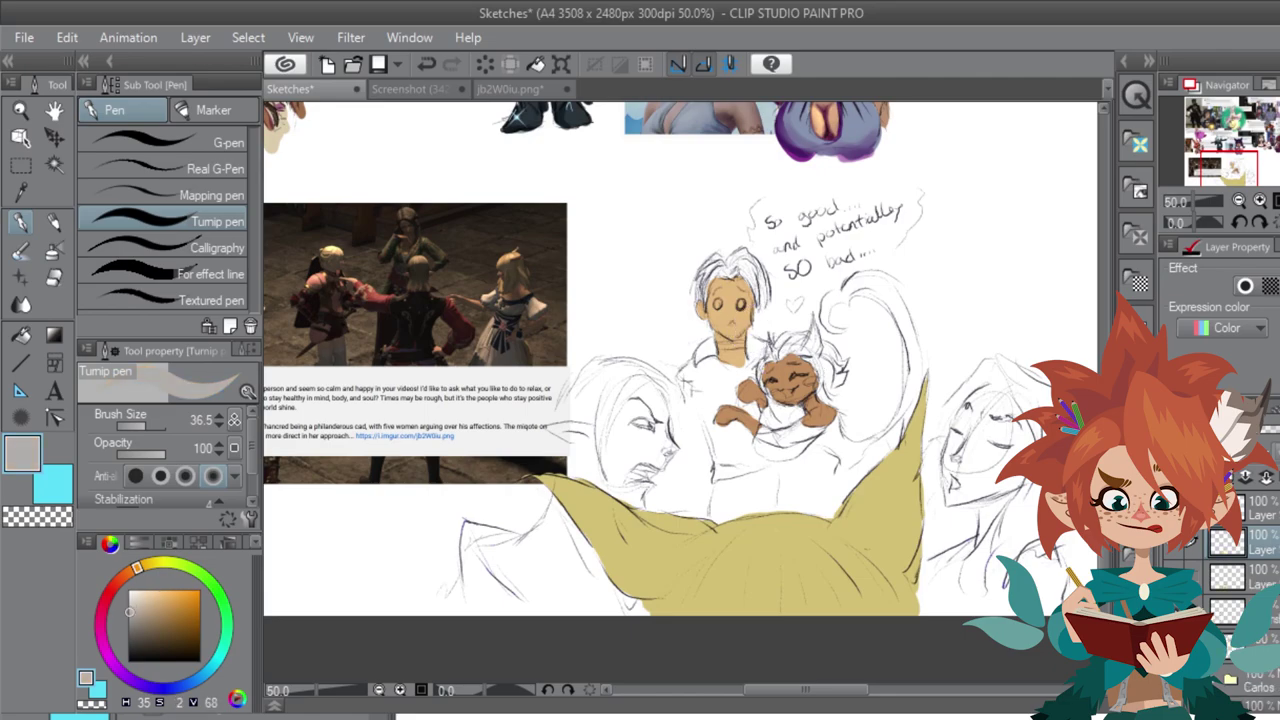
drag(527, 474, 520, 462)
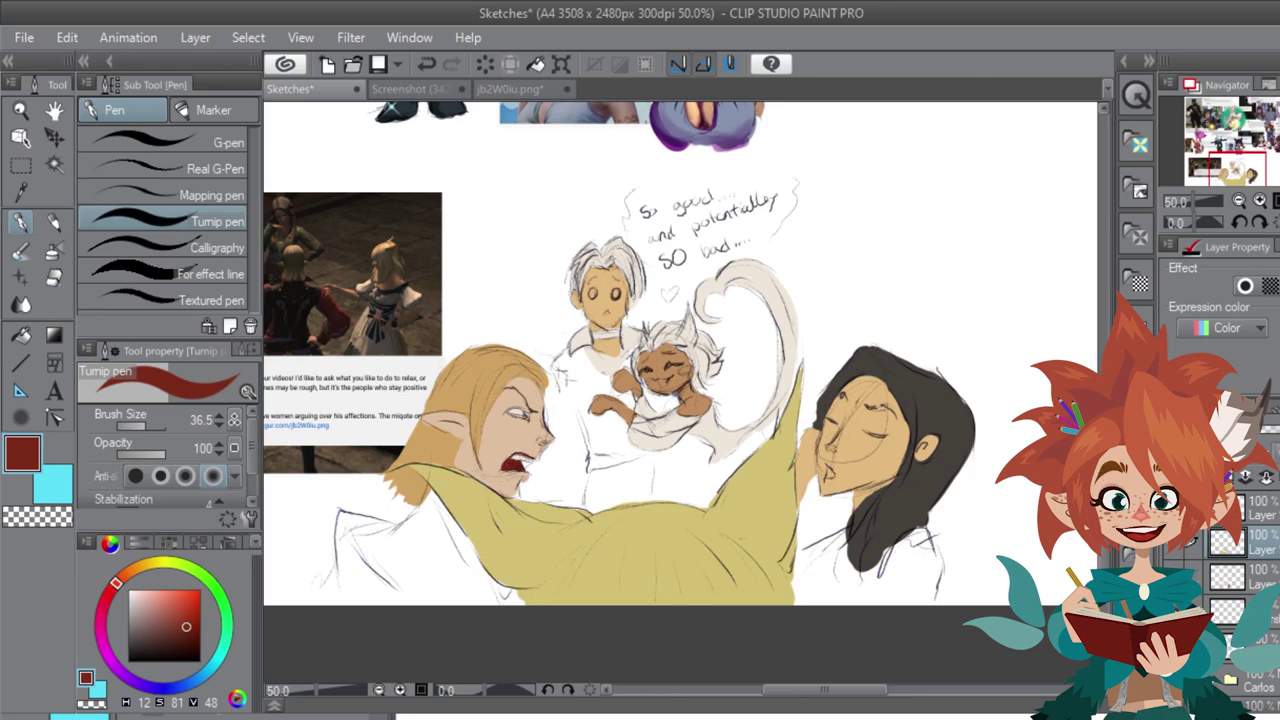
Step: Paint the shouting blonde woman's open mouth dark red-brown and colour her lips muted red
click(162, 644)
drag(506, 470, 523, 465)
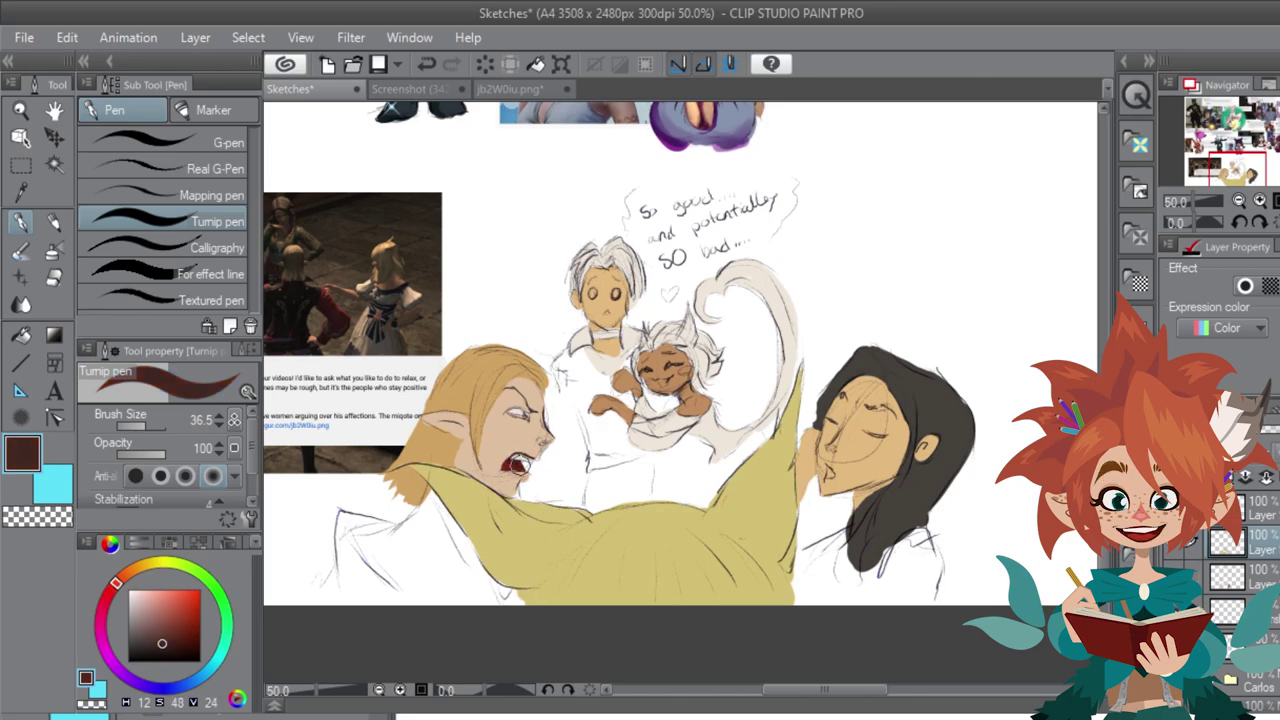
alt+click(516, 468)
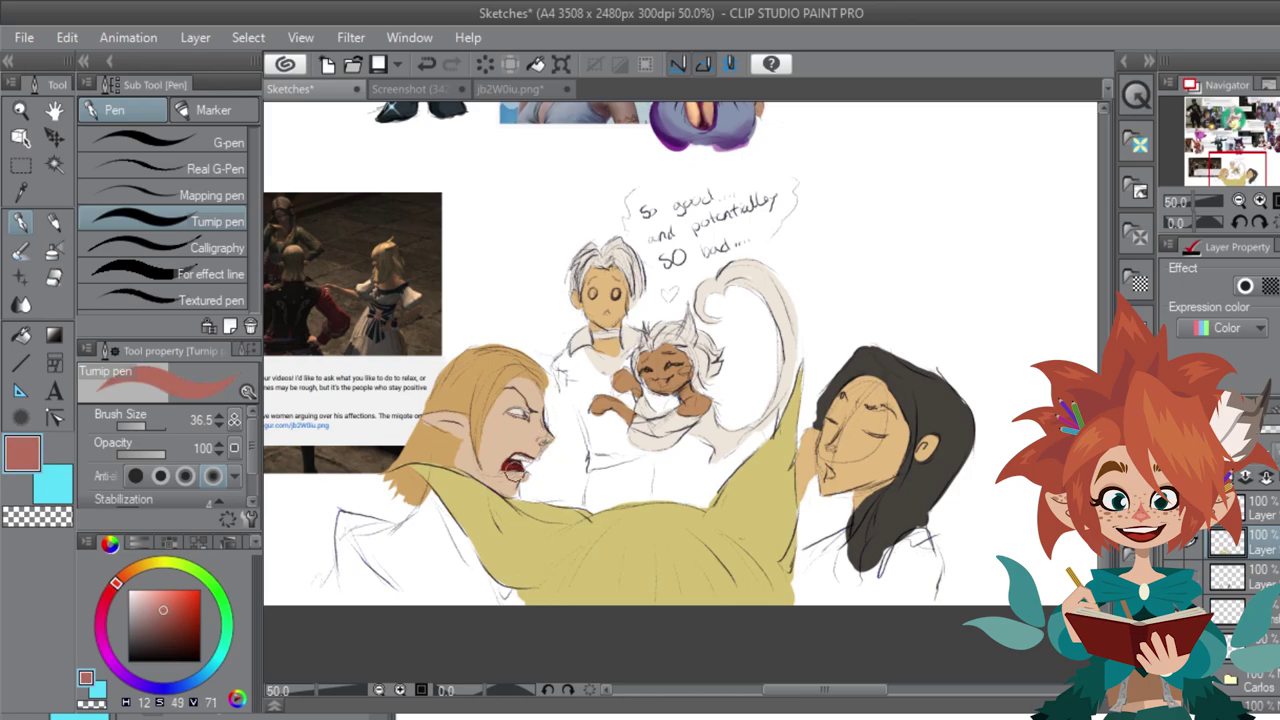
key(ctrl+z)
mouse_move(536, 453)
mouse_down()
mouse_move(525, 477)
mouse_move(501, 470)
mouse_up()
alt+click(553, 377)
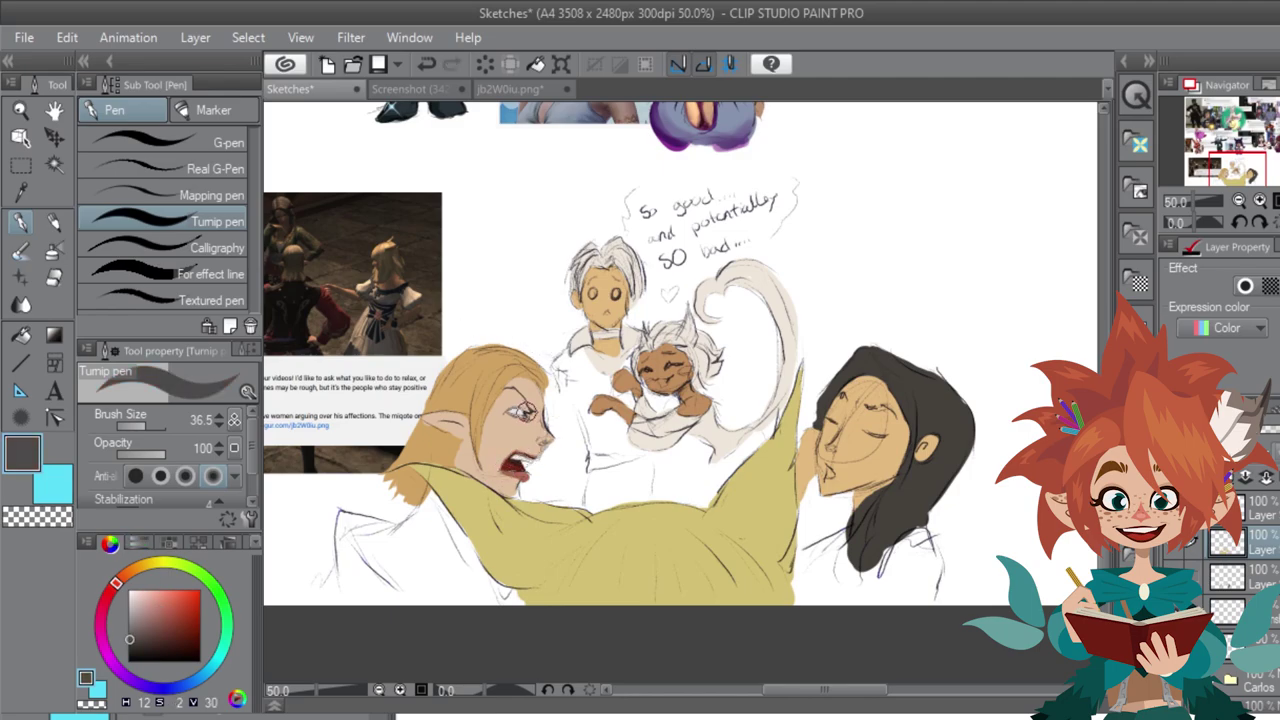
mouse_move(526, 412)
mouse_down()
mouse_move(504, 412)
mouse_move(526, 420)
mouse_up()
alt+click(507, 377)
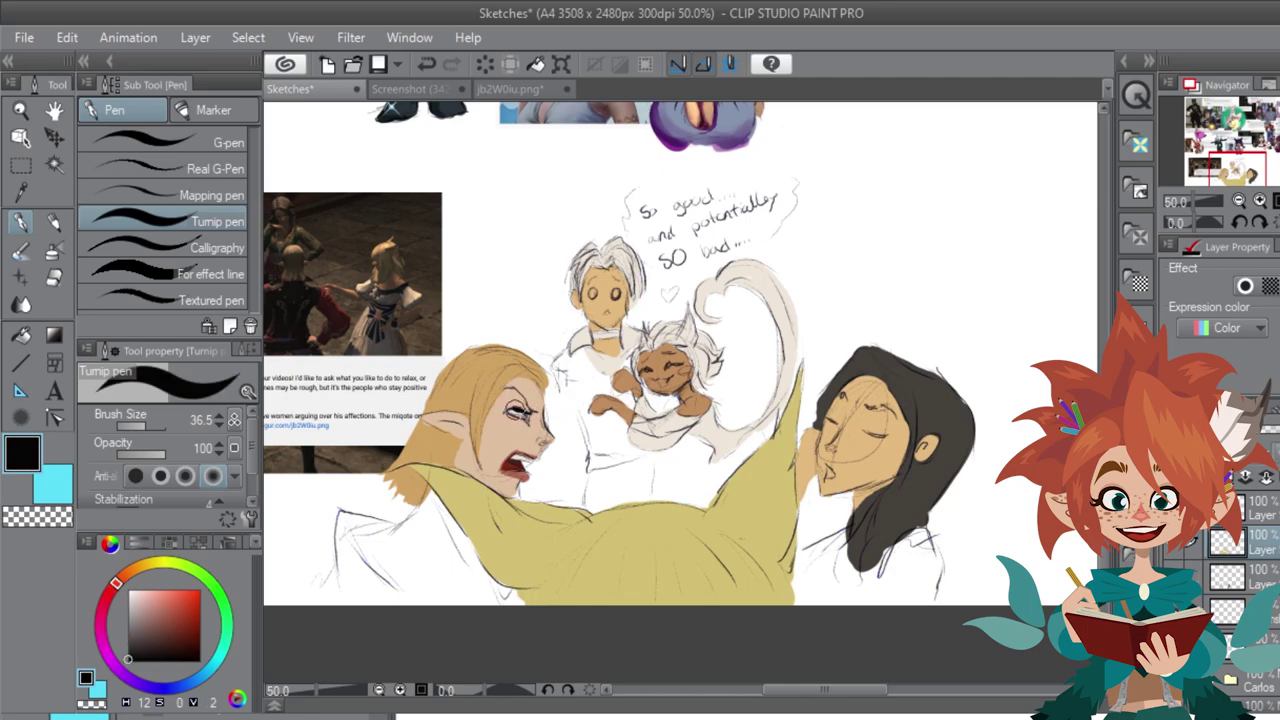
key(ctrl+z)
key(ctrl+z)
key(ctrl+z)
key(ctrl+z)
Step: Draw the black-haired woman's closed eyelashes in black with the Design pencil and colour her lips dark red with the Turnip pen
key(p)
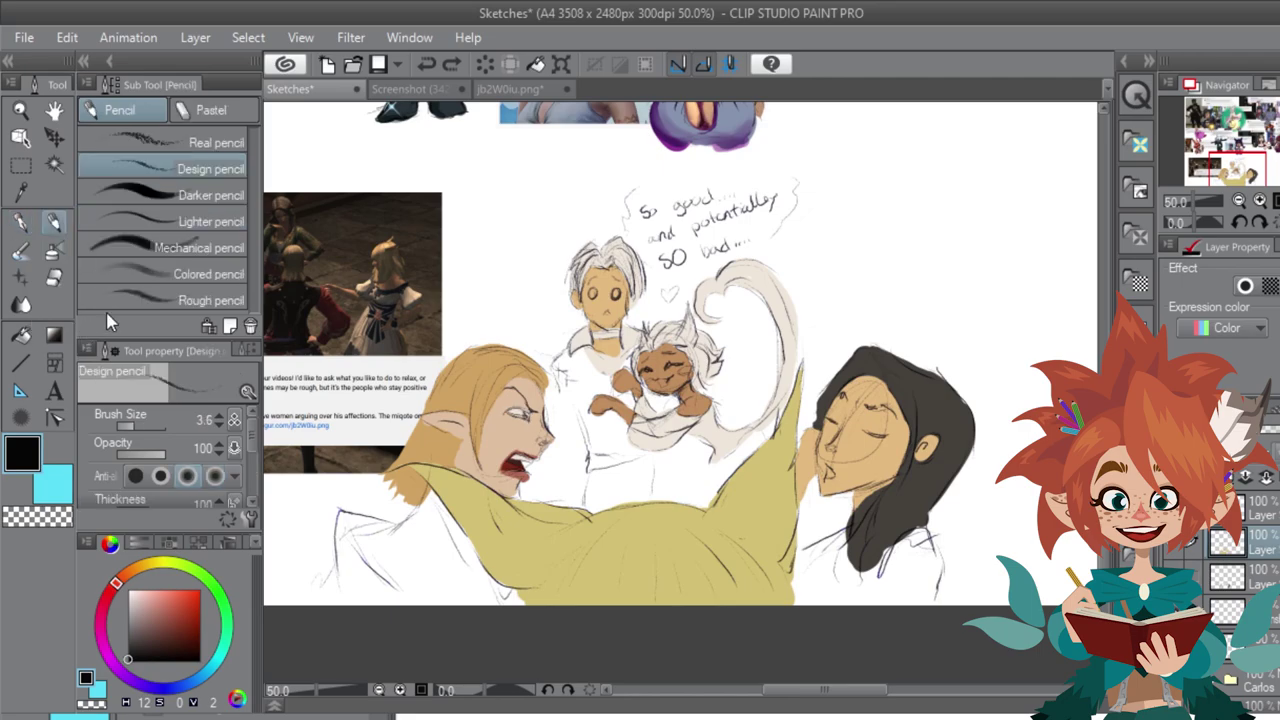
click(1262, 508)
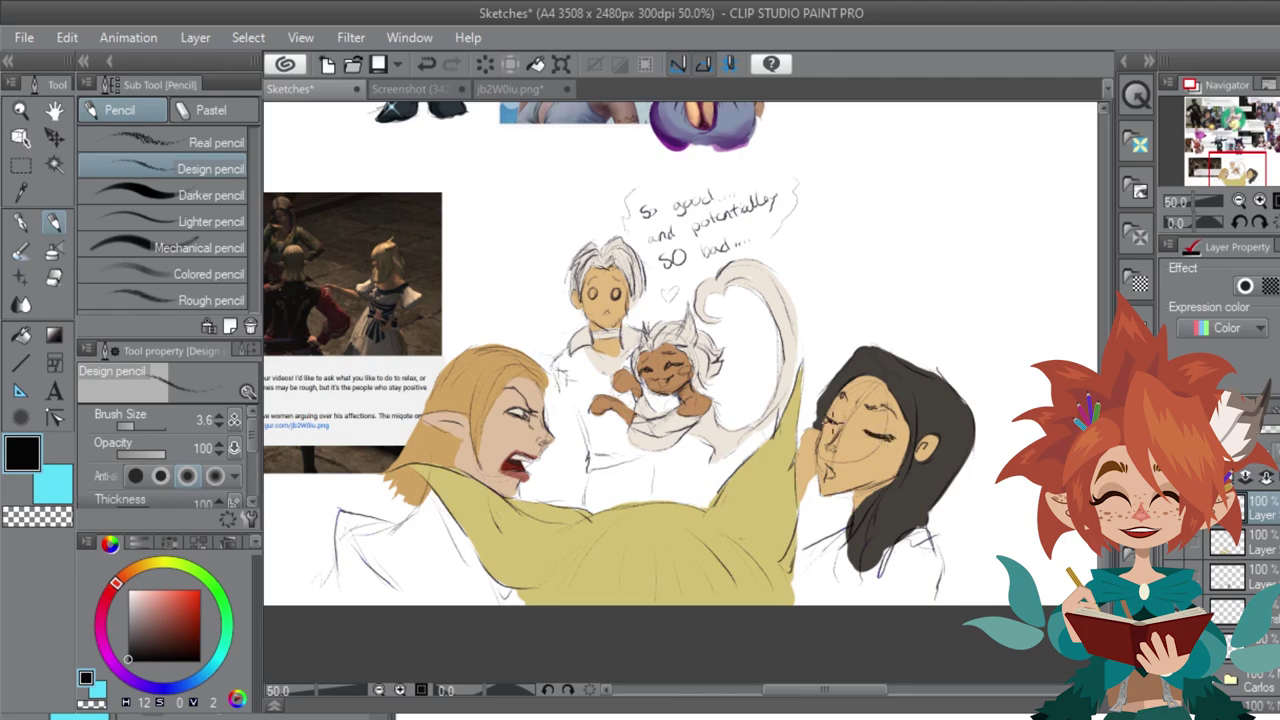
click(1190, 541)
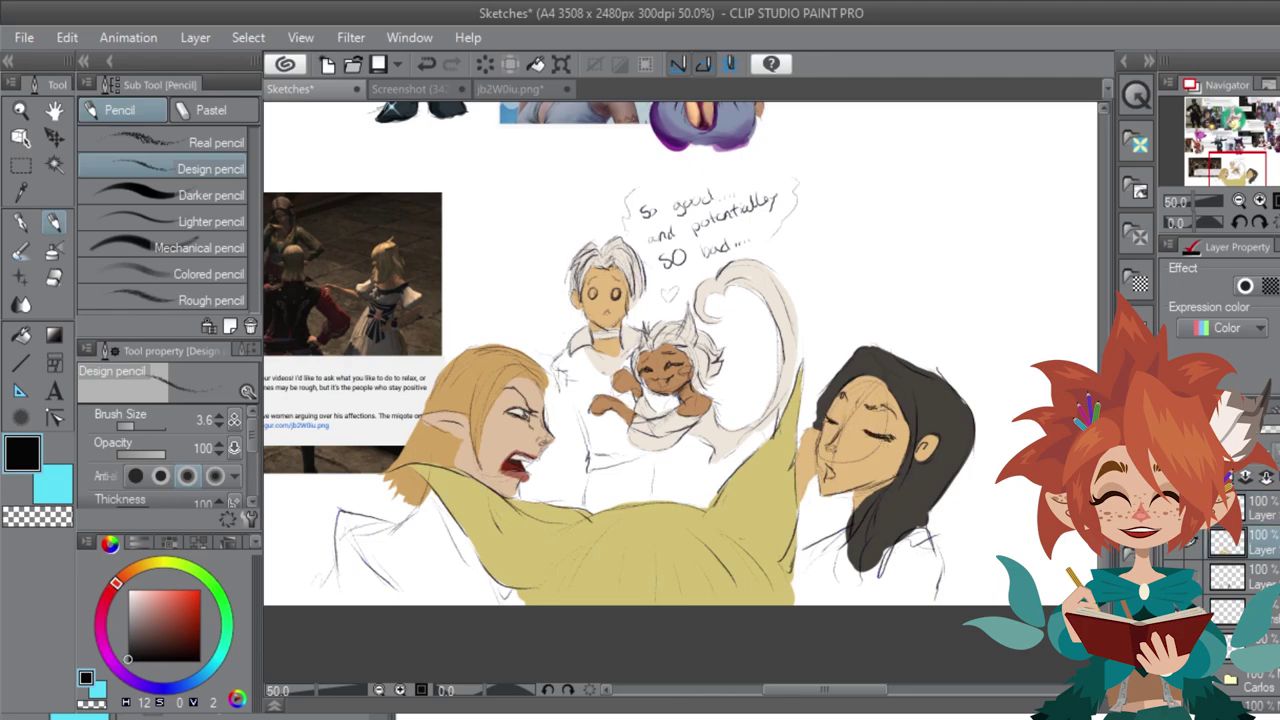
key(p)
drag(828, 470, 829, 476)
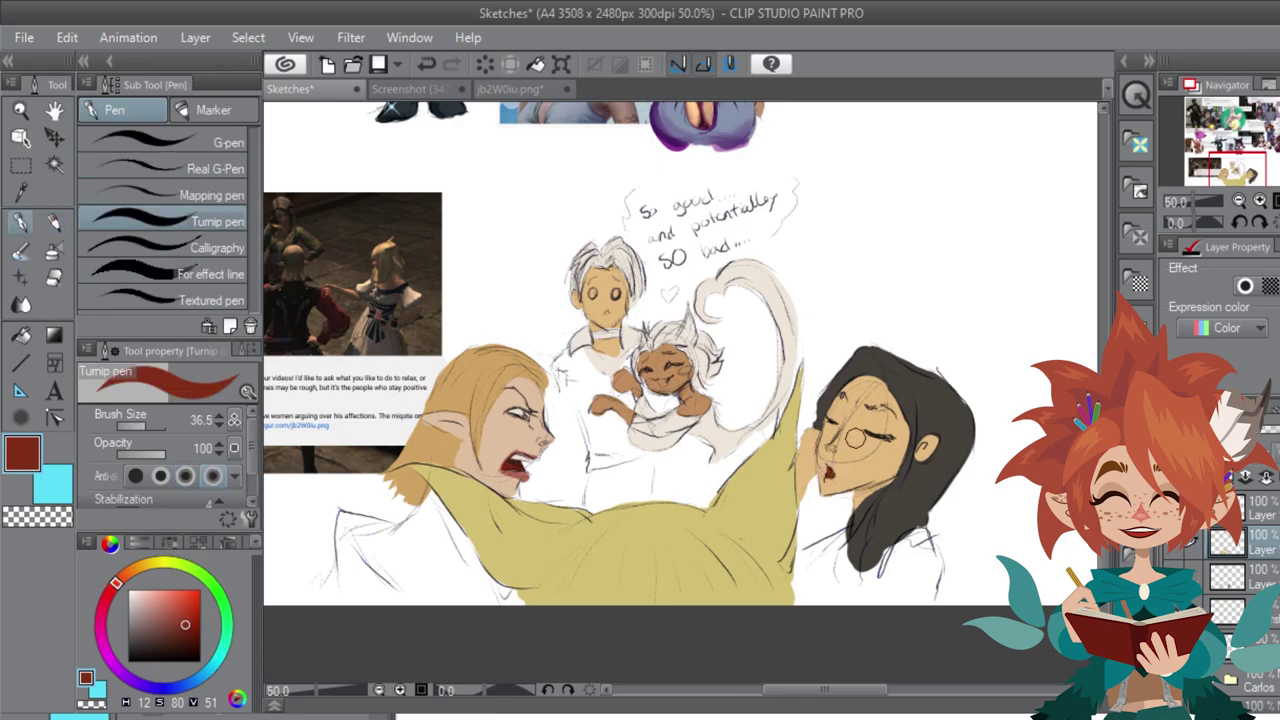
Step: Fill the outfits of Thancred, the woman hugging him and the two women in front with near-black
click(161, 645)
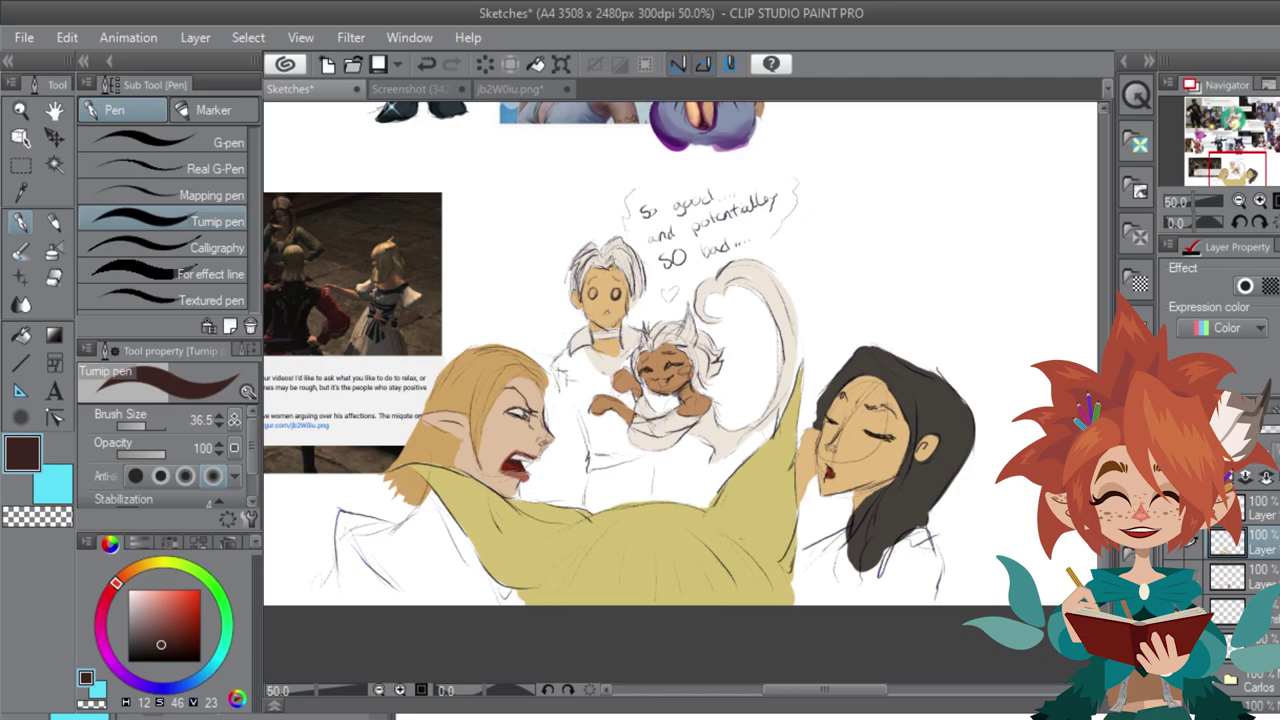
mouse_move(572, 346)
mouse_down()
mouse_move(592, 369)
mouse_move(557, 367)
mouse_move(566, 360)
mouse_move(553, 412)
mouse_move(570, 363)
mouse_move(582, 357)
mouse_move(615, 397)
mouse_move(627, 363)
mouse_move(629, 413)
mouse_move(588, 401)
mouse_move(585, 418)
mouse_move(631, 441)
mouse_move(629, 469)
mouse_move(602, 477)
mouse_move(593, 504)
mouse_move(645, 500)
mouse_up()
key(ctrl+z)
click(136, 646)
click(136, 652)
click(134, 653)
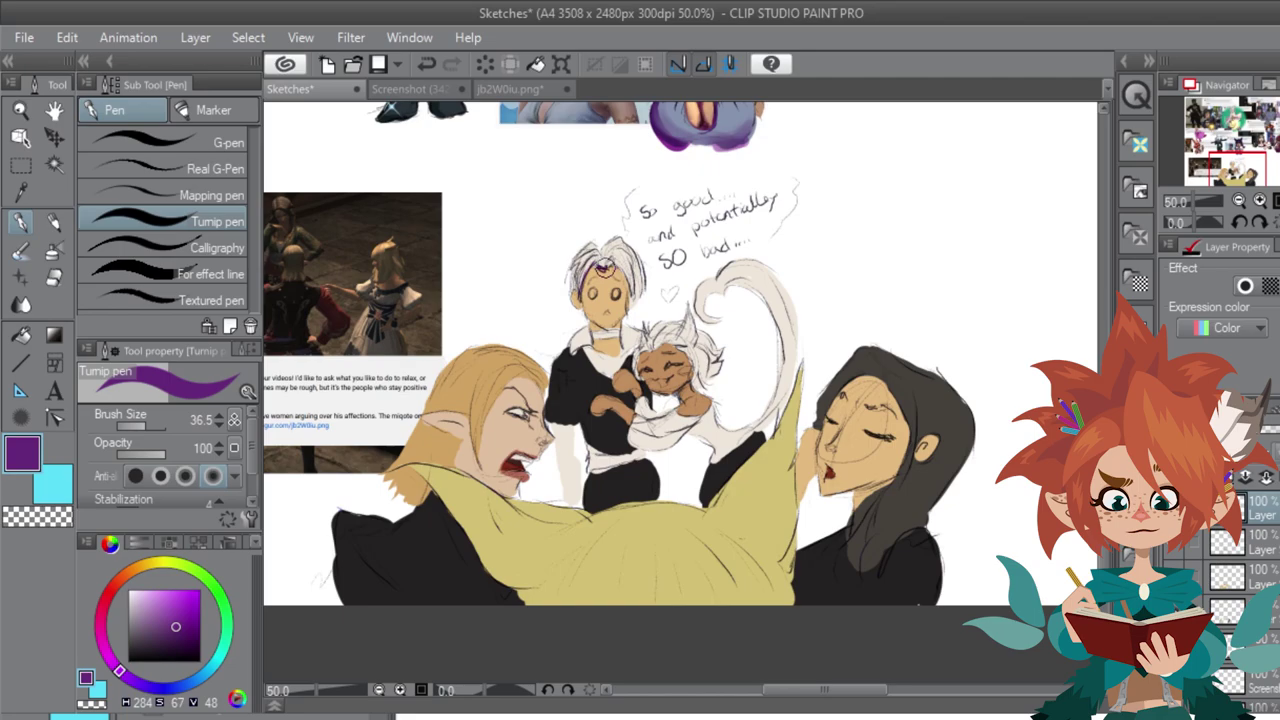
Step: Block in purple Turnip pen shadows on the faces and clothes of Thancred and the woman hugging him
mouse_move(604, 268)
mouse_down()
mouse_move(617, 267)
mouse_move(576, 300)
mouse_move(610, 338)
mouse_move(618, 330)
mouse_move(583, 351)
mouse_move(624, 388)
mouse_move(640, 363)
mouse_move(662, 398)
mouse_move(698, 366)
mouse_move(690, 400)
mouse_move(724, 444)
mouse_move(706, 505)
mouse_up()
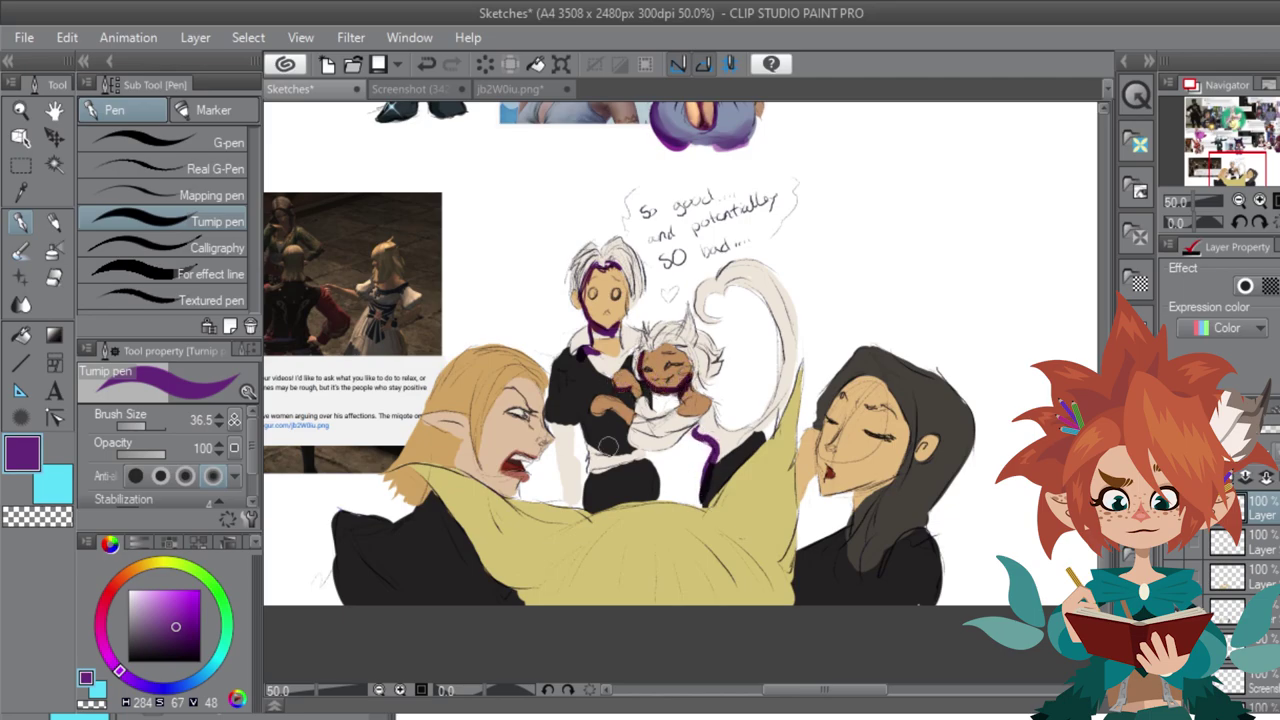
mouse_move(578, 373)
mouse_down()
mouse_move(598, 450)
mouse_move(585, 512)
mouse_up()
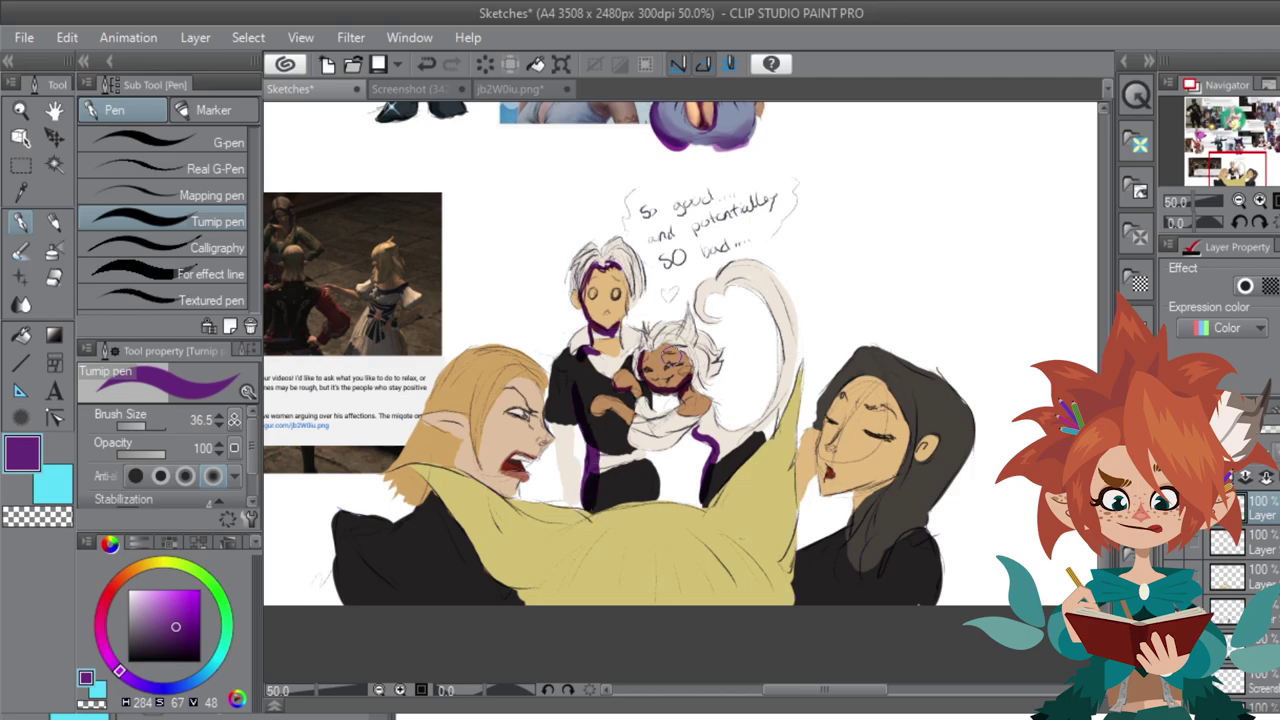
mouse_move(605, 405)
mouse_down()
mouse_move(628, 448)
mouse_move(649, 451)
mouse_move(698, 418)
mouse_up()
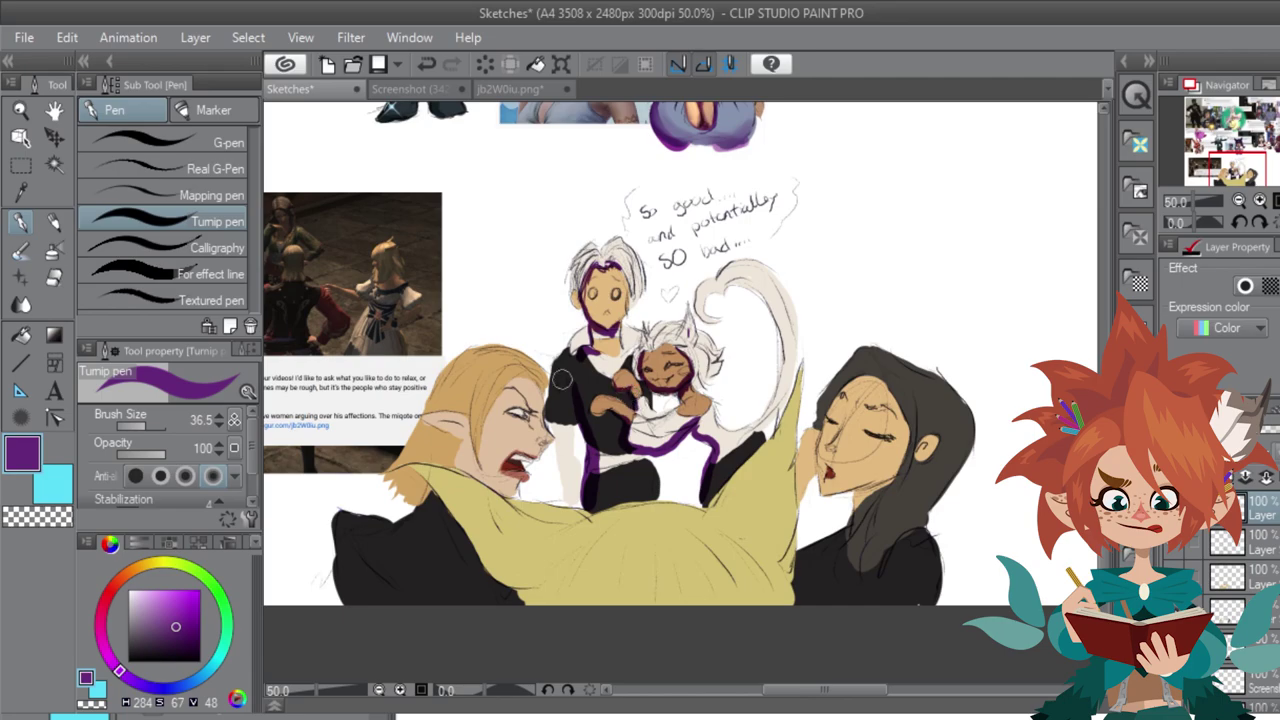
Step: Shade the shouting blonde woman's brow and the side of her face in purple, softening the brow with Transparent watercolor
mouse_move(554, 404)
mouse_down()
mouse_move(548, 426)
mouse_move(503, 395)
mouse_up()
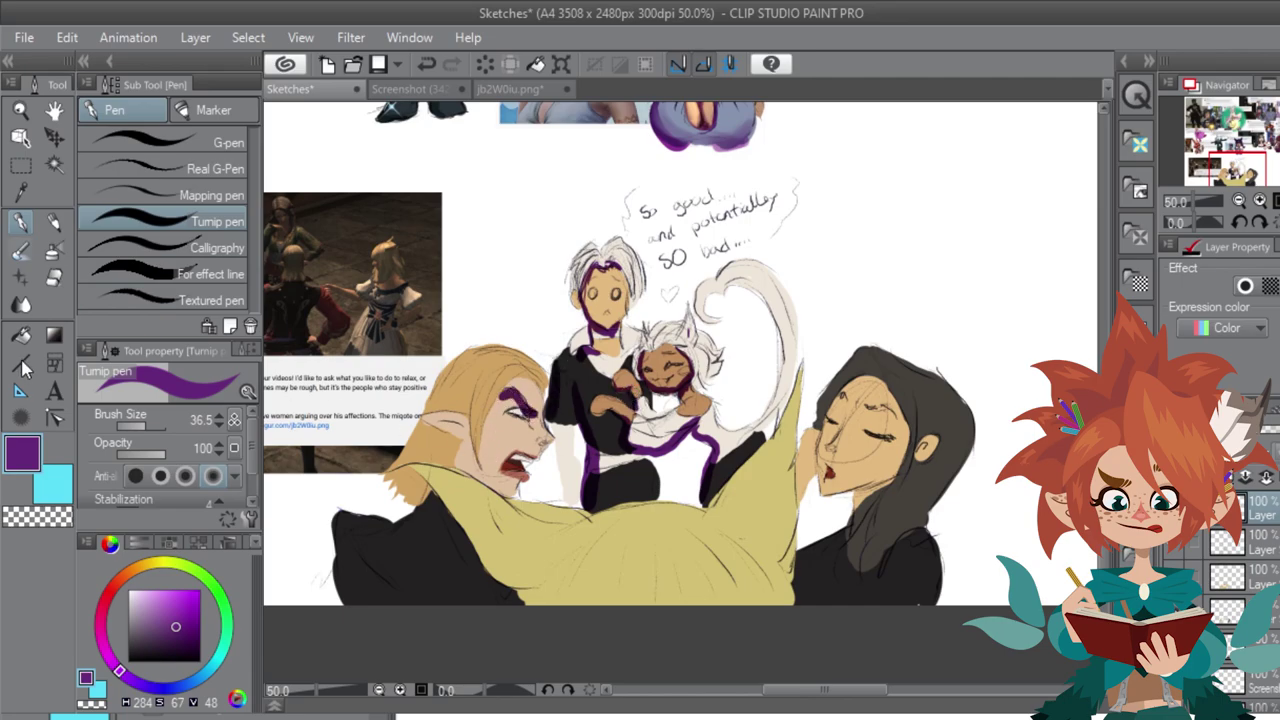
click(21, 250)
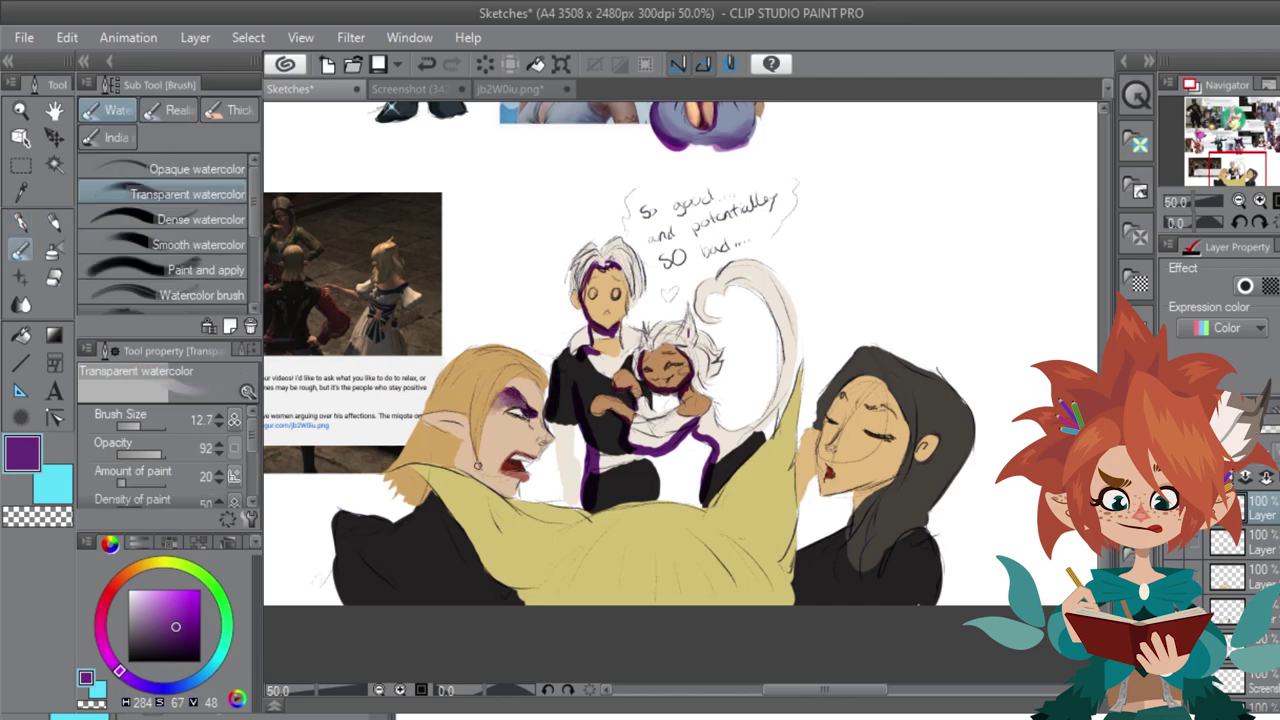
click(21, 222)
mouse_move(530, 381)
mouse_down()
mouse_move(496, 400)
mouse_move(480, 468)
mouse_move(465, 395)
mouse_move(445, 420)
mouse_up()
Step: Add purple shadows along both ears of the mustard cat-eared head in the foreground
mouse_move(461, 459)
mouse_down()
mouse_move(479, 543)
mouse_move(536, 584)
mouse_up()
drag(422, 472, 546, 603)
drag(787, 590, 794, 465)
drag(775, 548, 799, 388)
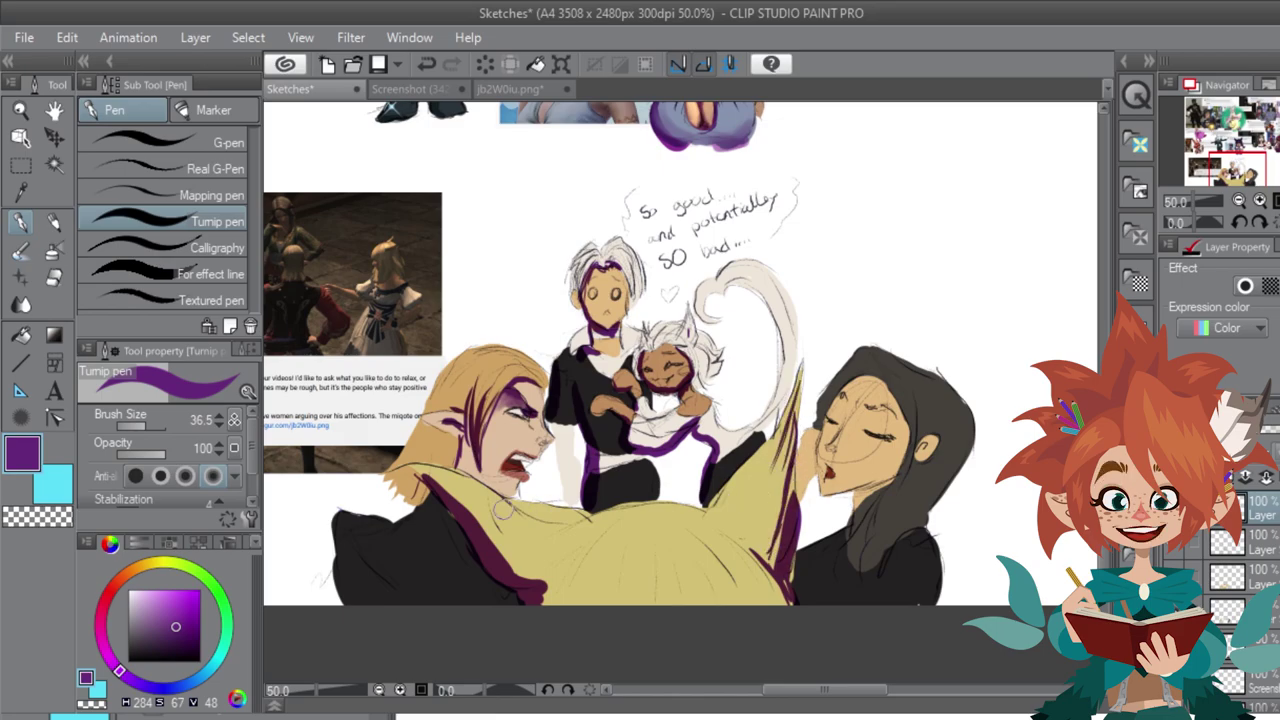
drag(426, 476, 520, 564)
Step: Shade the blonde woman's hair strands, ear and dark top with purple Turnip pen strokes
mouse_move(437, 452)
mouse_down()
mouse_move(420, 502)
mouse_move(394, 498)
mouse_up()
drag(430, 416, 392, 488)
mouse_move(428, 440)
mouse_down()
mouse_move(400, 496)
mouse_move(410, 472)
mouse_up()
mouse_move(424, 429)
mouse_down()
mouse_move(390, 477)
mouse_move(401, 497)
mouse_up()
mouse_move(440, 448)
mouse_down()
mouse_move(408, 490)
mouse_move(390, 486)
mouse_move(426, 480)
mouse_move(418, 469)
mouse_up()
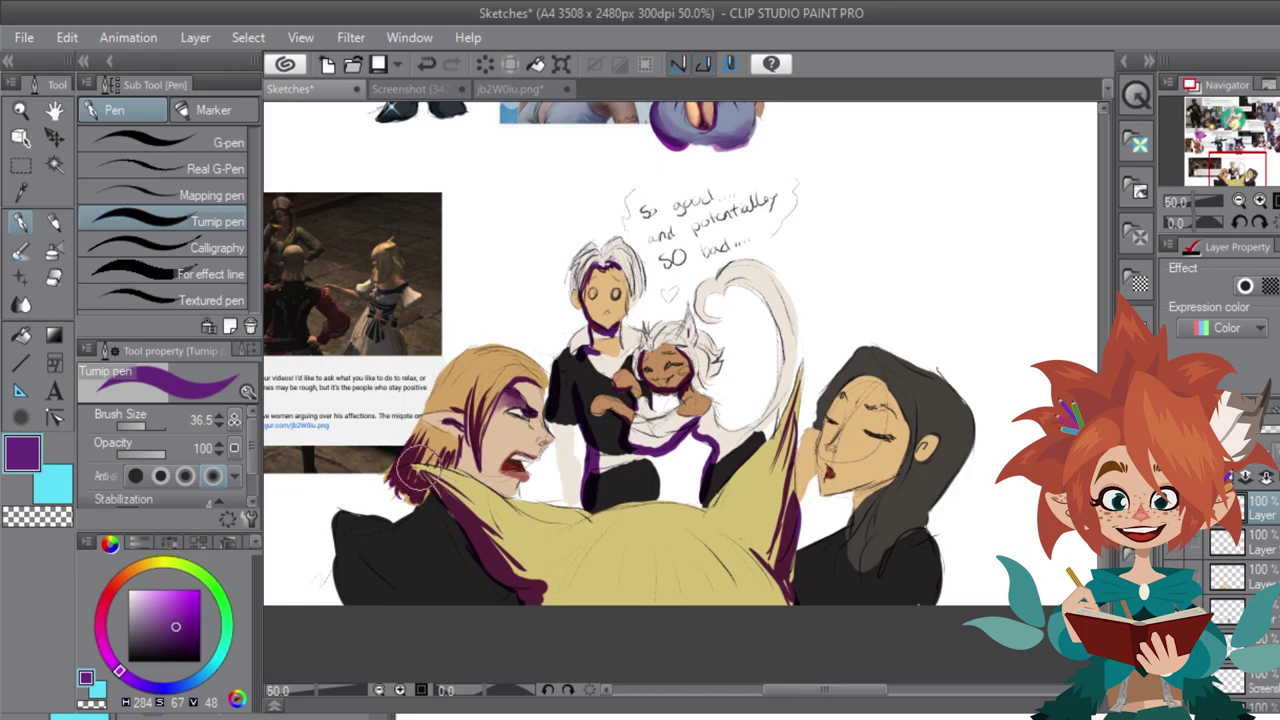
drag(420, 418, 444, 433)
mouse_move(479, 365)
mouse_down()
mouse_move(433, 395)
mouse_move(411, 436)
mouse_up()
mouse_move(343, 529)
mouse_down()
mouse_move(366, 606)
mouse_move(405, 615)
mouse_up()
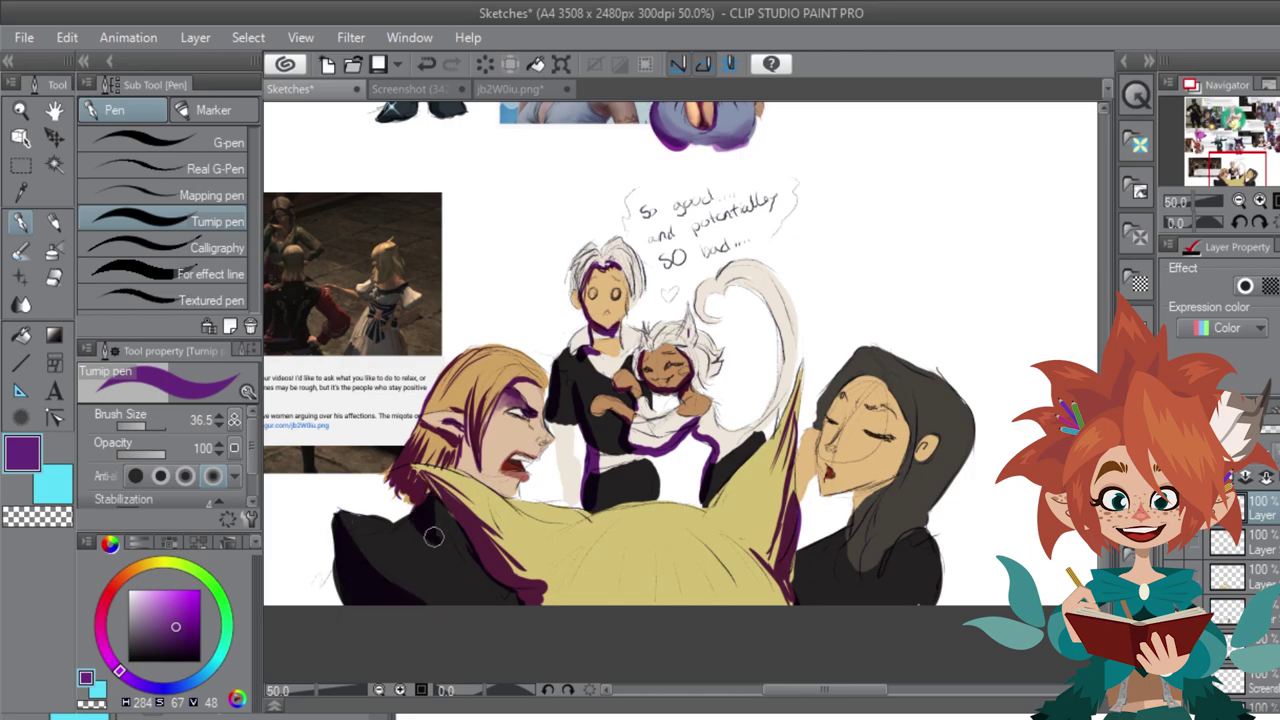
Step: Blend purple Transparent watercolor shadows into the blonde woman's top and the black-haired woman's hair, face and ear
key(b)
drag(450, 536, 465, 574)
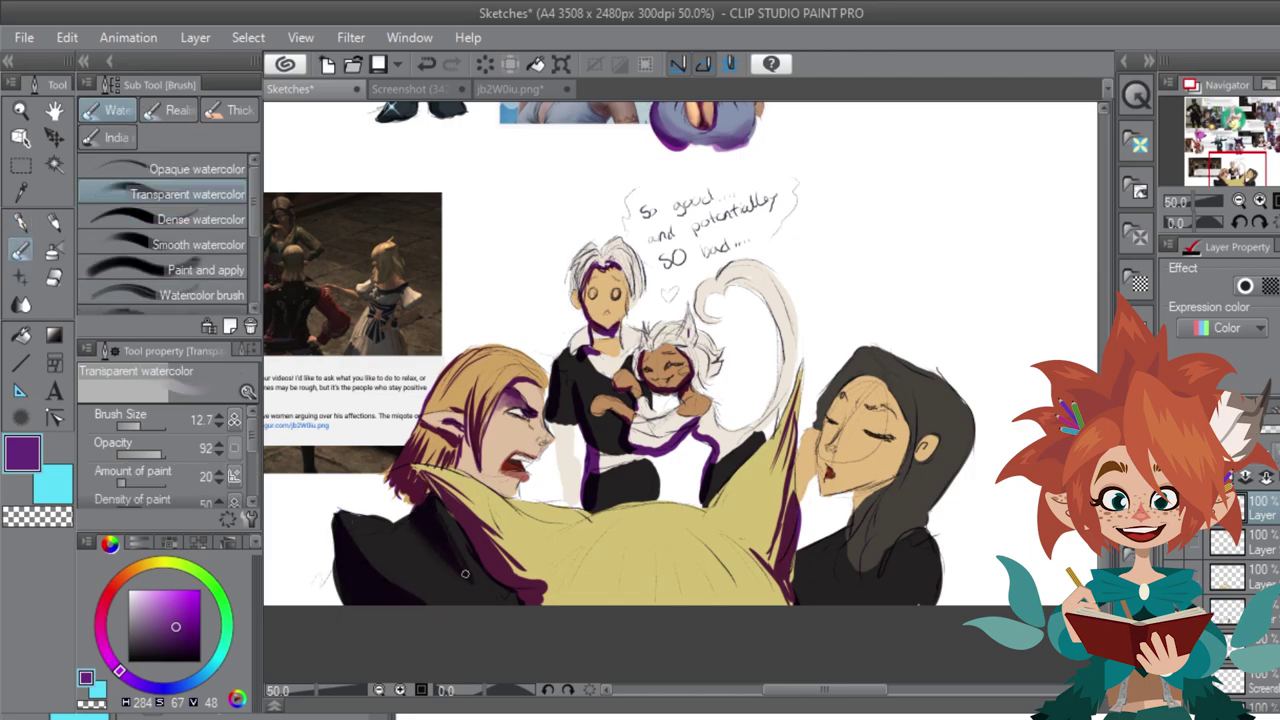
drag(866, 538, 888, 476)
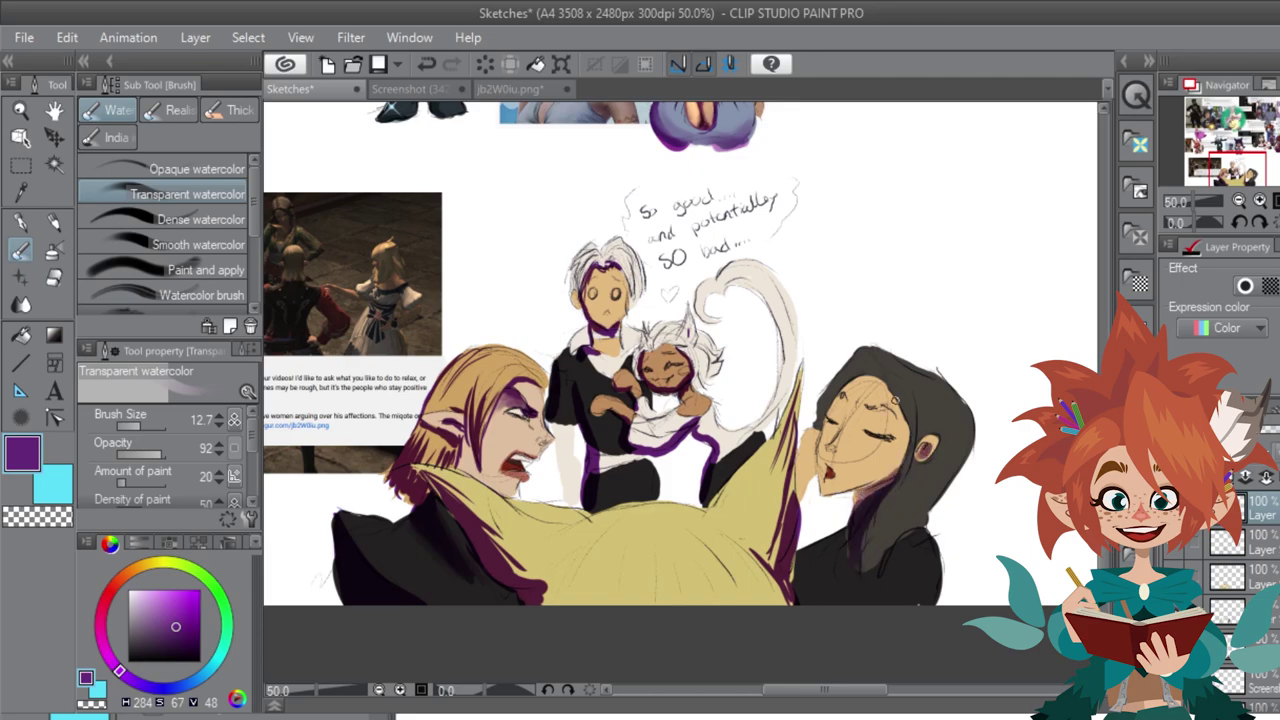
mouse_move(881, 381)
mouse_down()
mouse_move(906, 449)
mouse_move(898, 468)
mouse_move(878, 379)
mouse_up()
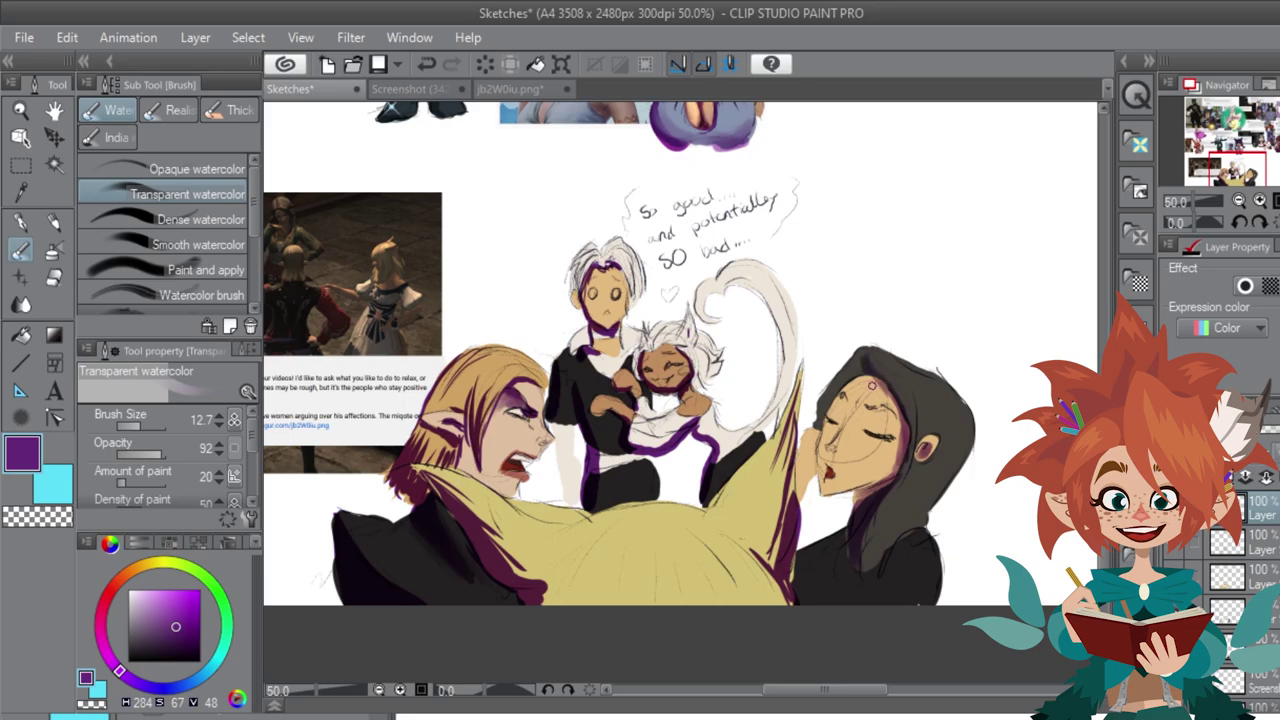
Step: Paint pink blush on the cheeks of the woman hugging Thancred and colour her open mouth dark red
key(p)
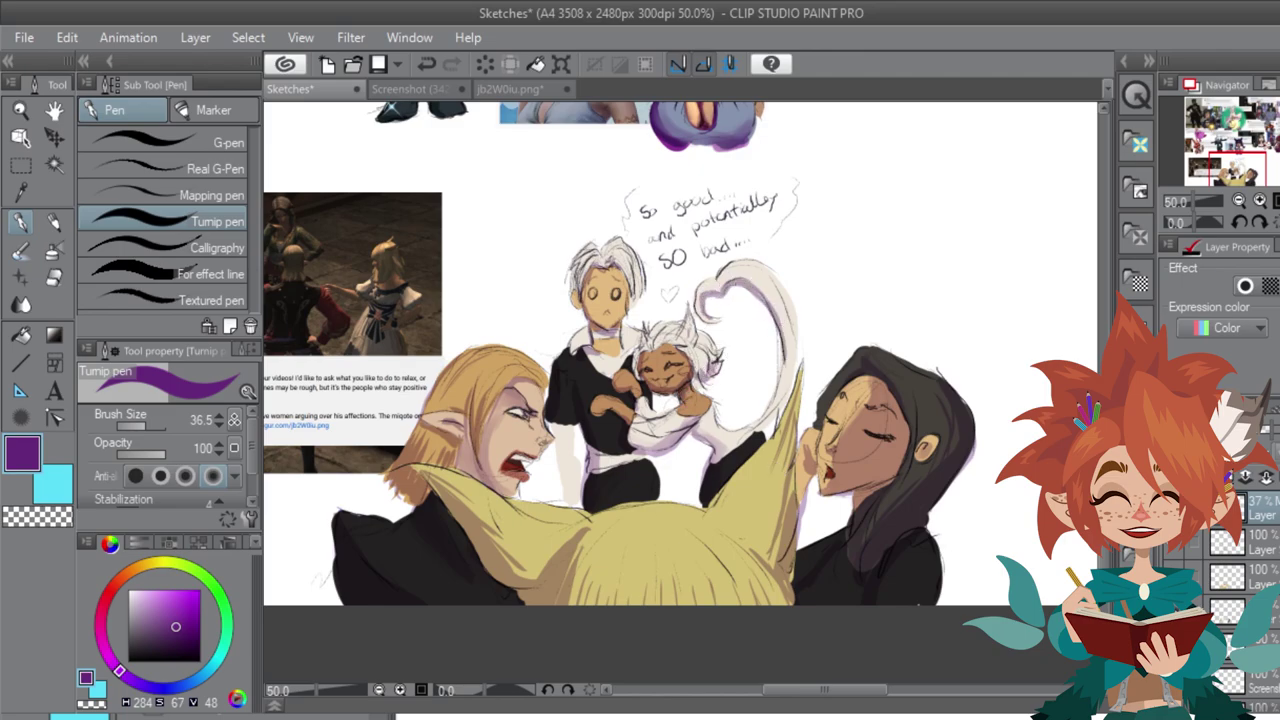
click(1262, 577)
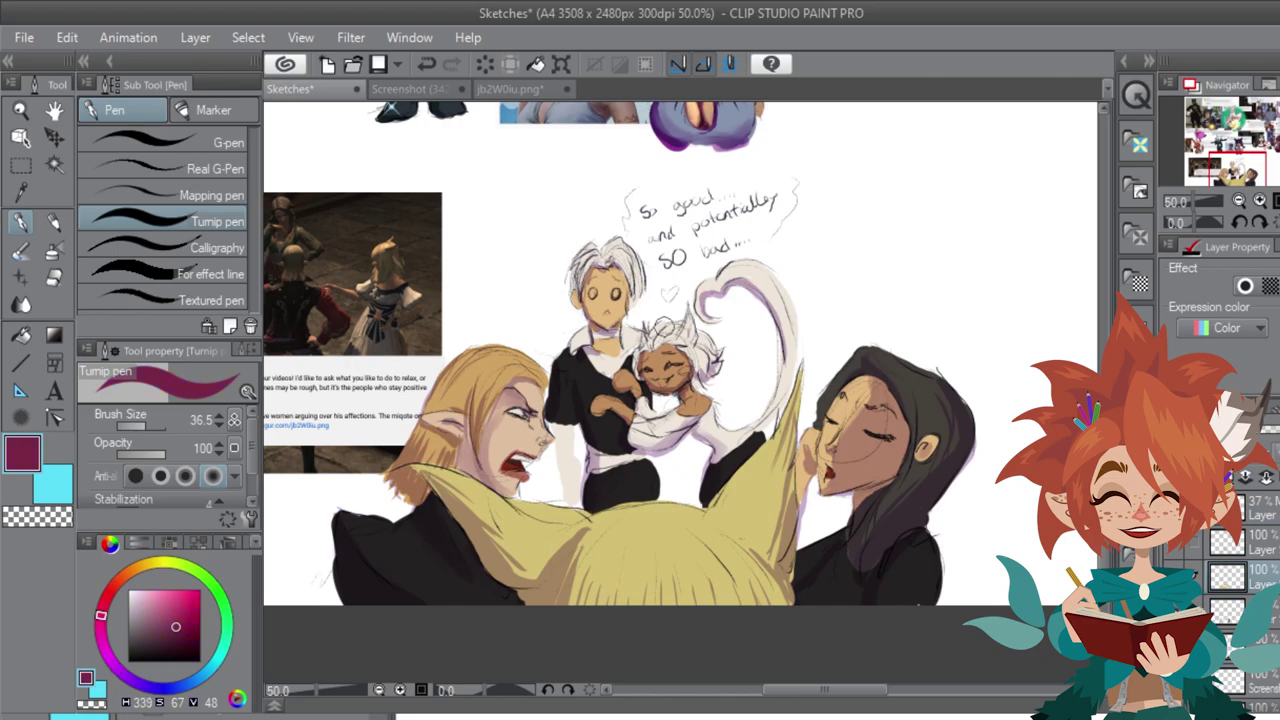
drag(678, 367, 683, 373)
key(ctrl+z)
click(172, 606)
drag(680, 370, 652, 380)
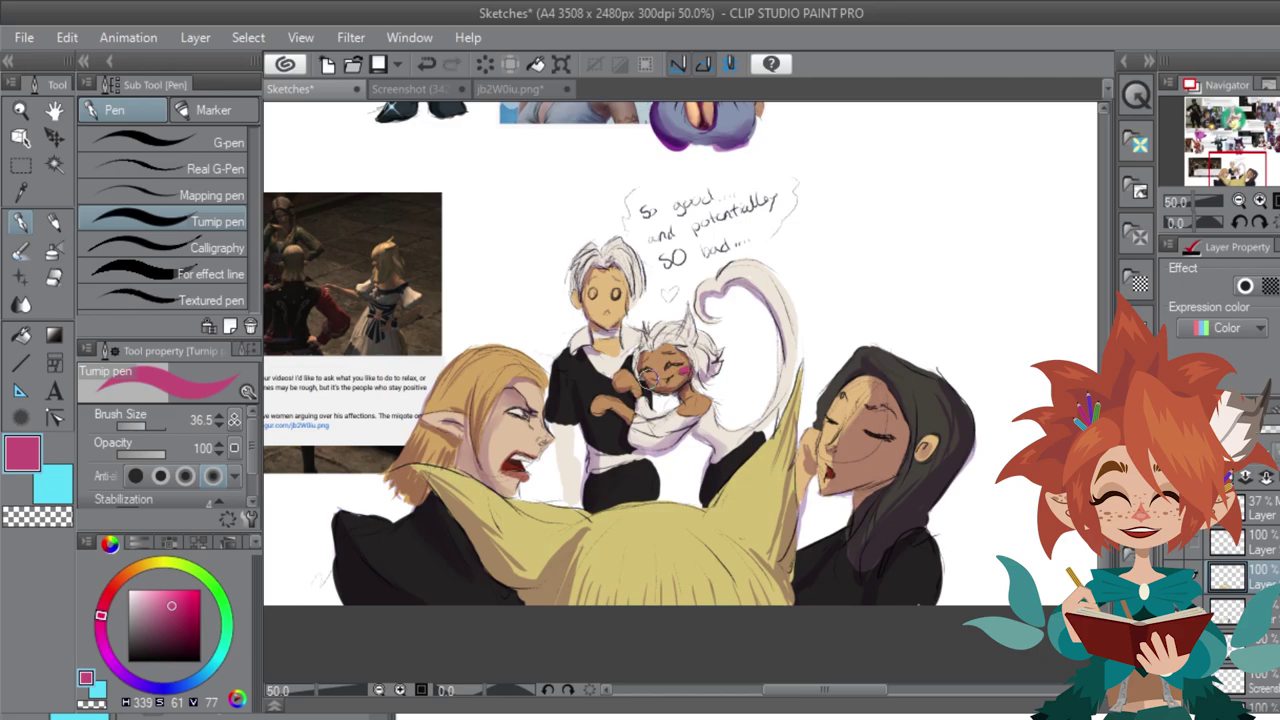
click(175, 632)
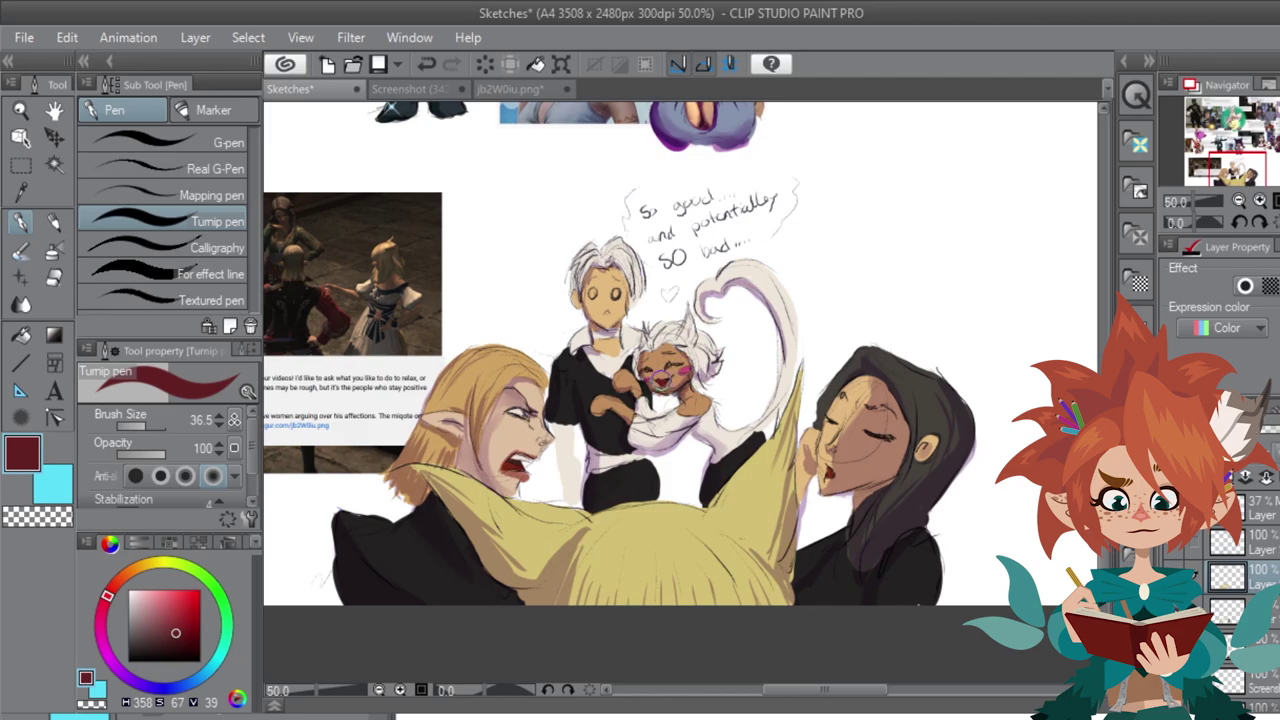
Step: Paint the whites of Thancred's eyes in a pale cream with the Turnip pen
key(ctrl+minus)
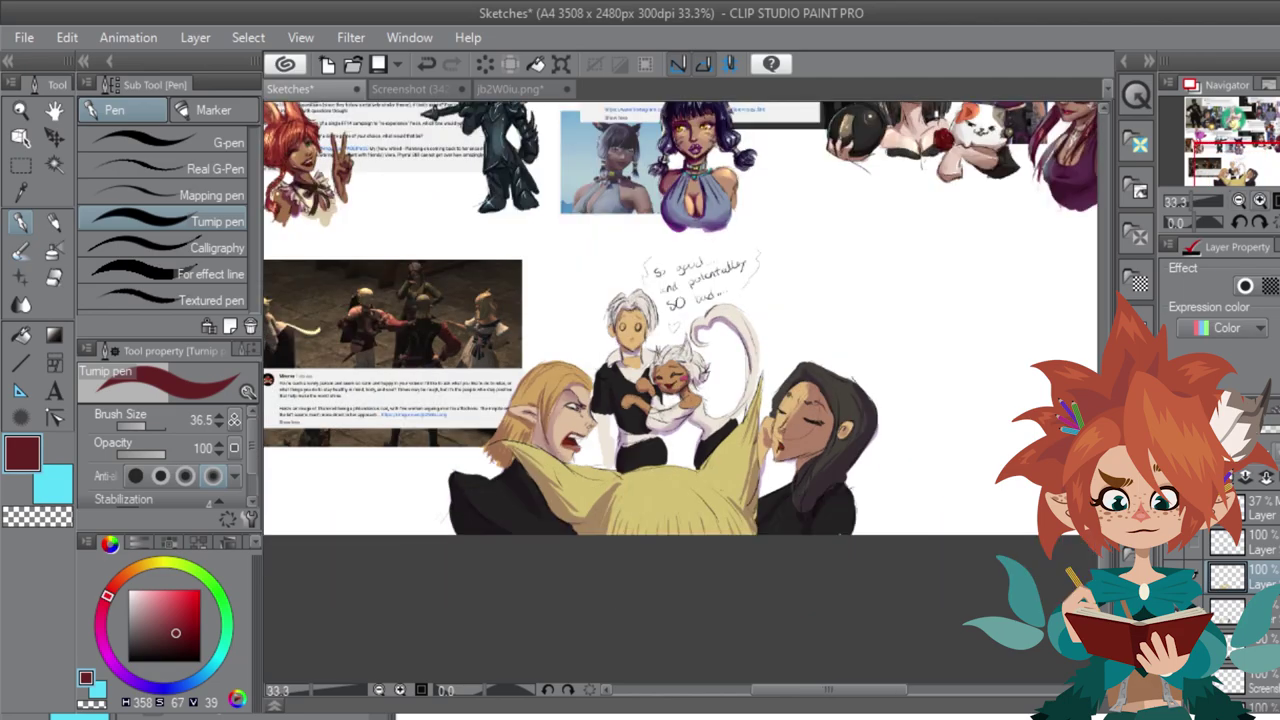
key(ctrl+plus)
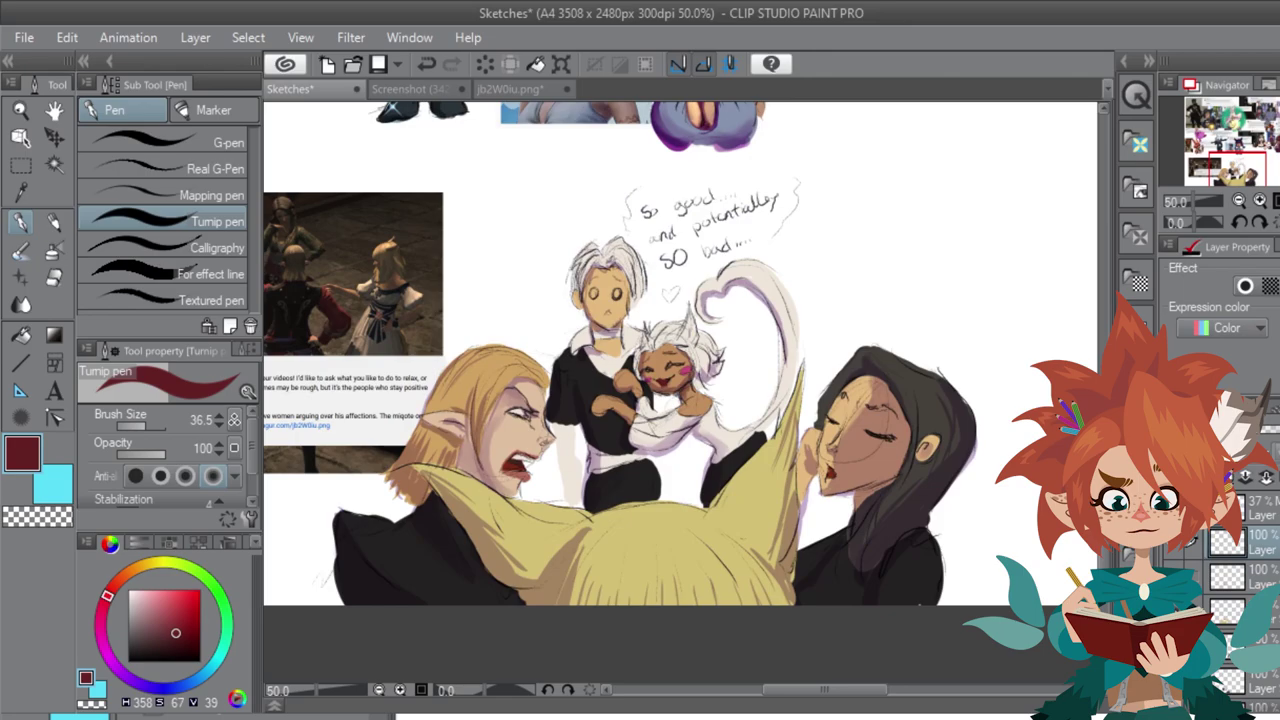
click(144, 565)
drag(166, 614, 152, 599)
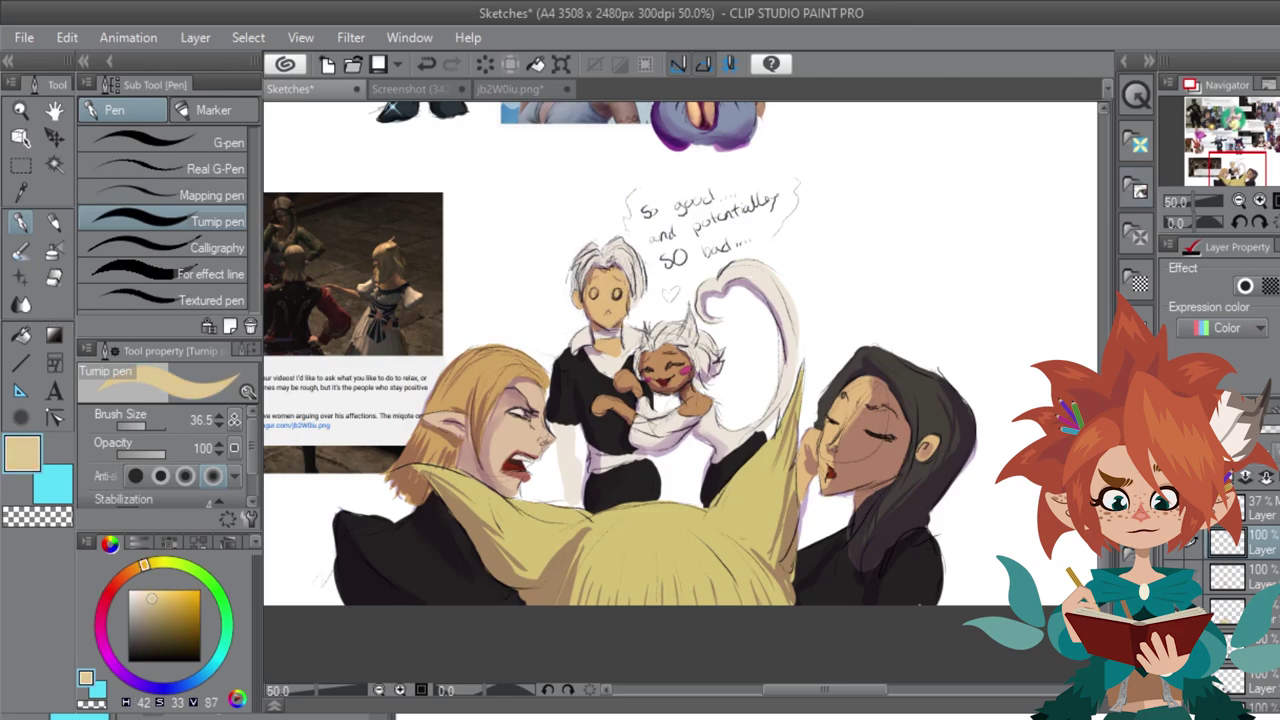
click(140, 597)
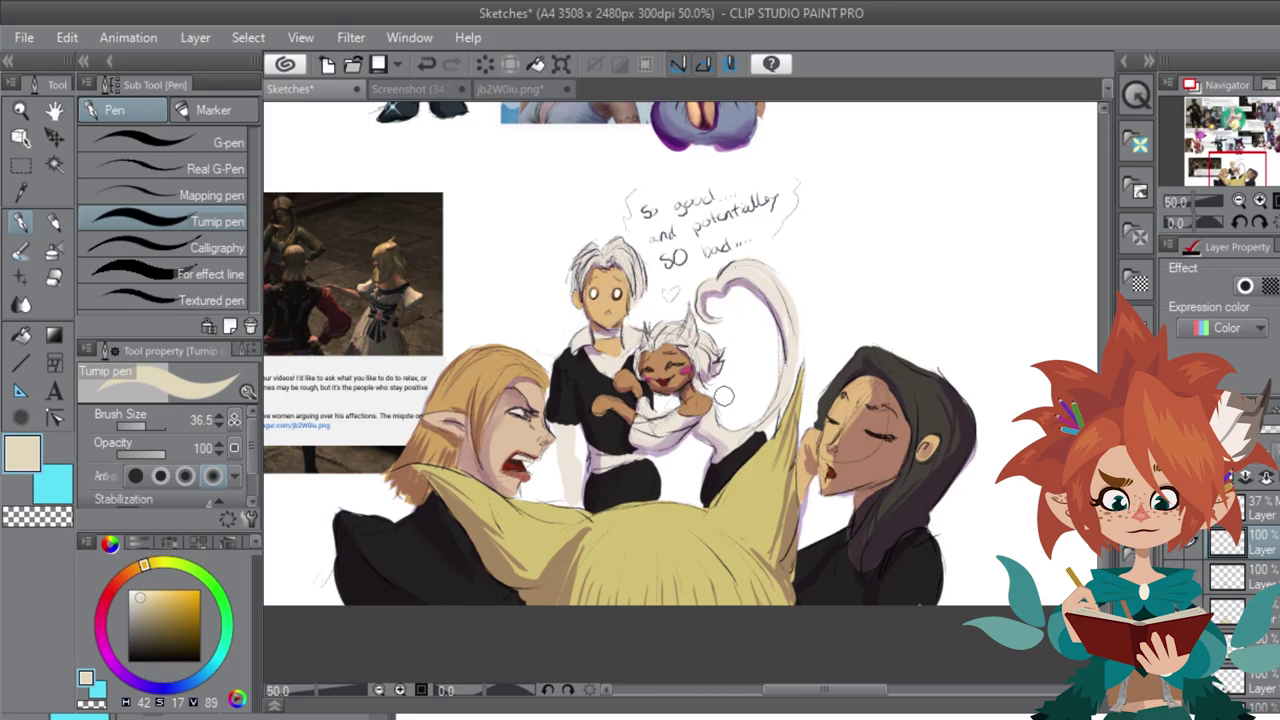
Step: Streak pale yellow highlights through the blonde woman's hair and the foreground cat-eared head, and add highlight strokes to the black-haired woman's hair
alt+click(590, 383)
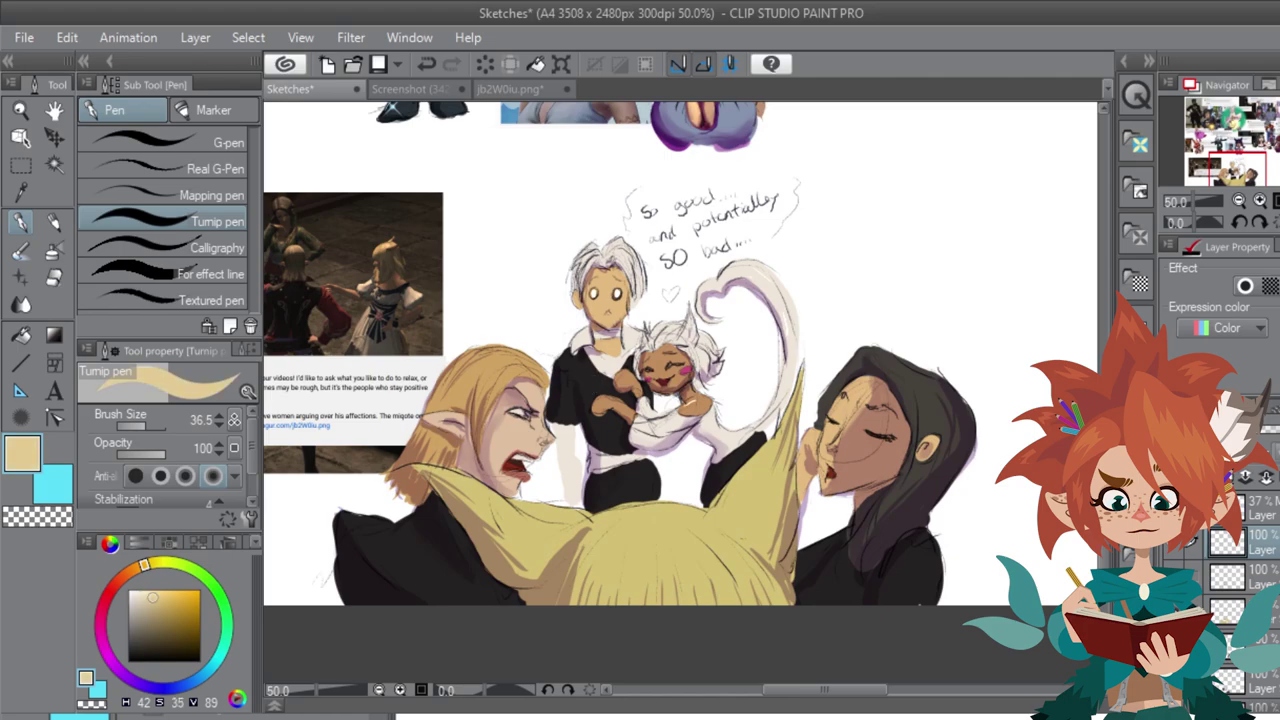
drag(499, 380, 475, 417)
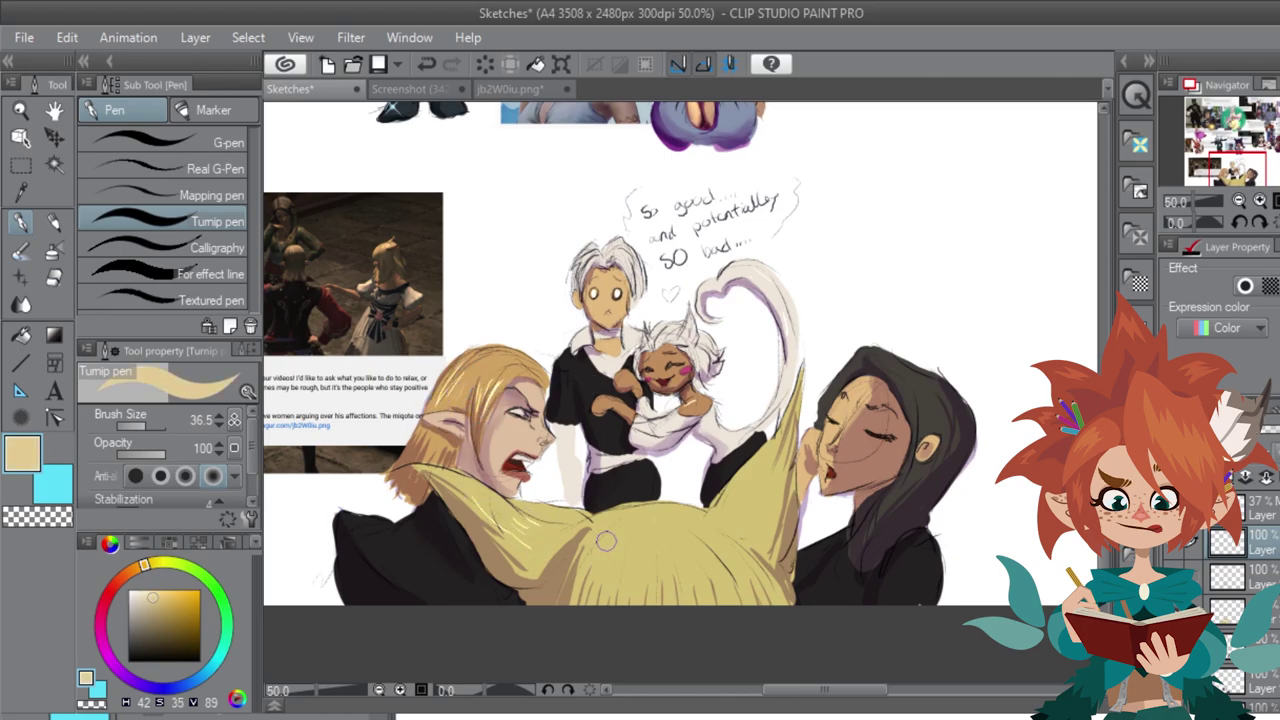
mouse_move(614, 541)
mouse_down()
mouse_move(611, 577)
mouse_move(657, 563)
mouse_move(671, 577)
mouse_move(699, 551)
mouse_move(744, 553)
mouse_up()
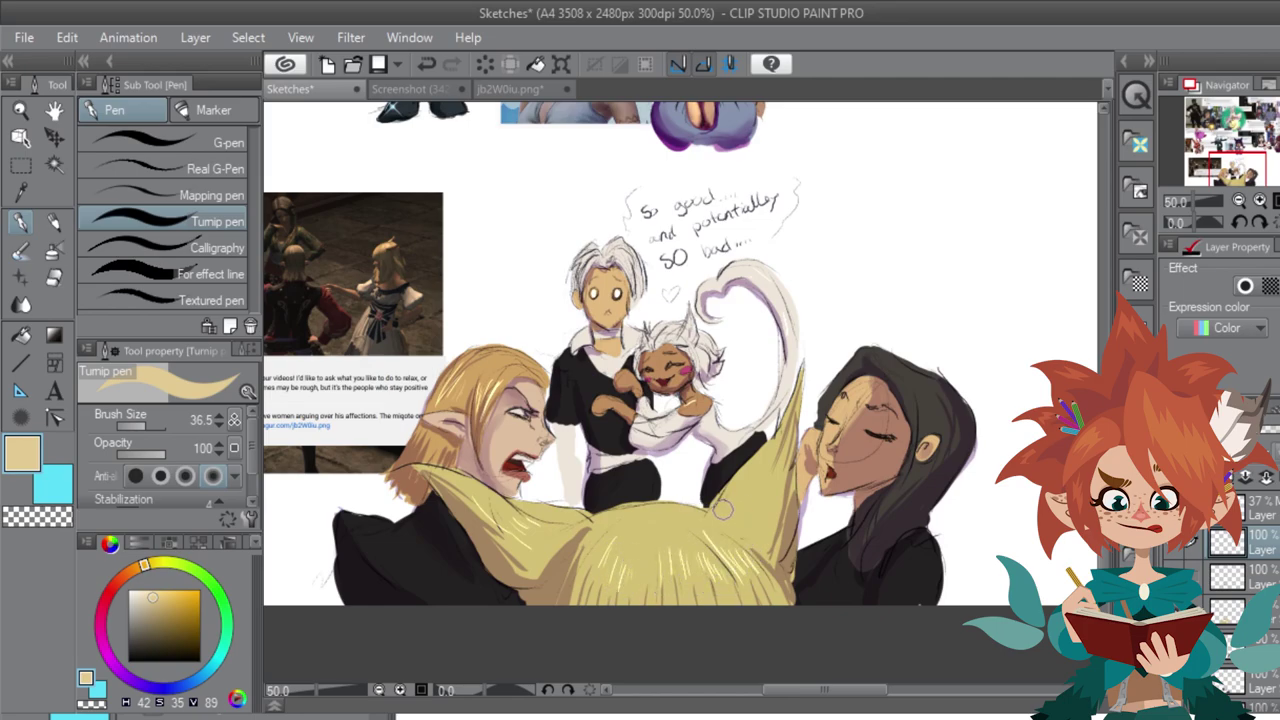
mouse_move(723, 510)
mouse_down()
mouse_move(744, 471)
mouse_move(737, 504)
mouse_up()
mouse_move(892, 360)
mouse_down()
mouse_move(910, 404)
mouse_move(944, 420)
mouse_up()
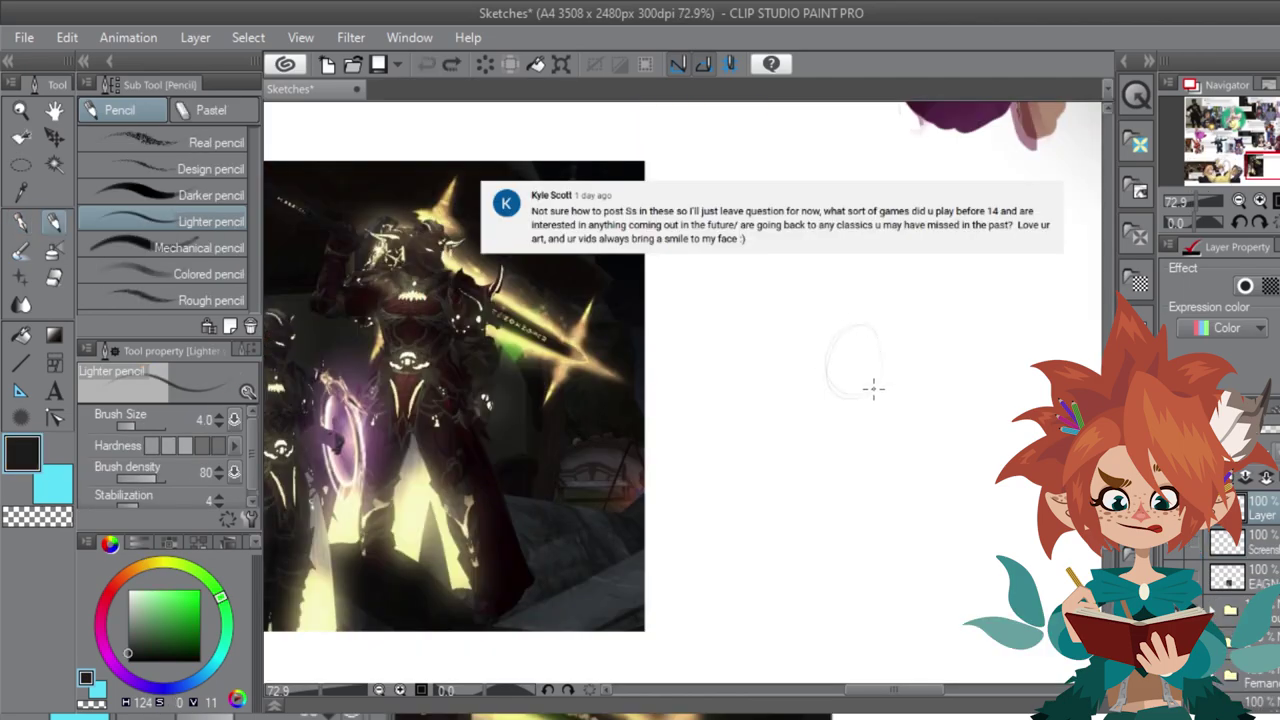
Step: Sketch the armoured knight's oval head with long side horns, neck and pointed collar beside the reference using the Lighter pencil
drag(871, 386, 893, 365)
drag(821, 316, 837, 328)
drag(829, 333, 776, 350)
drag(881, 319, 888, 330)
drag(889, 333, 963, 343)
drag(882, 403, 893, 436)
drag(837, 405, 817, 442)
drag(819, 420, 858, 460)
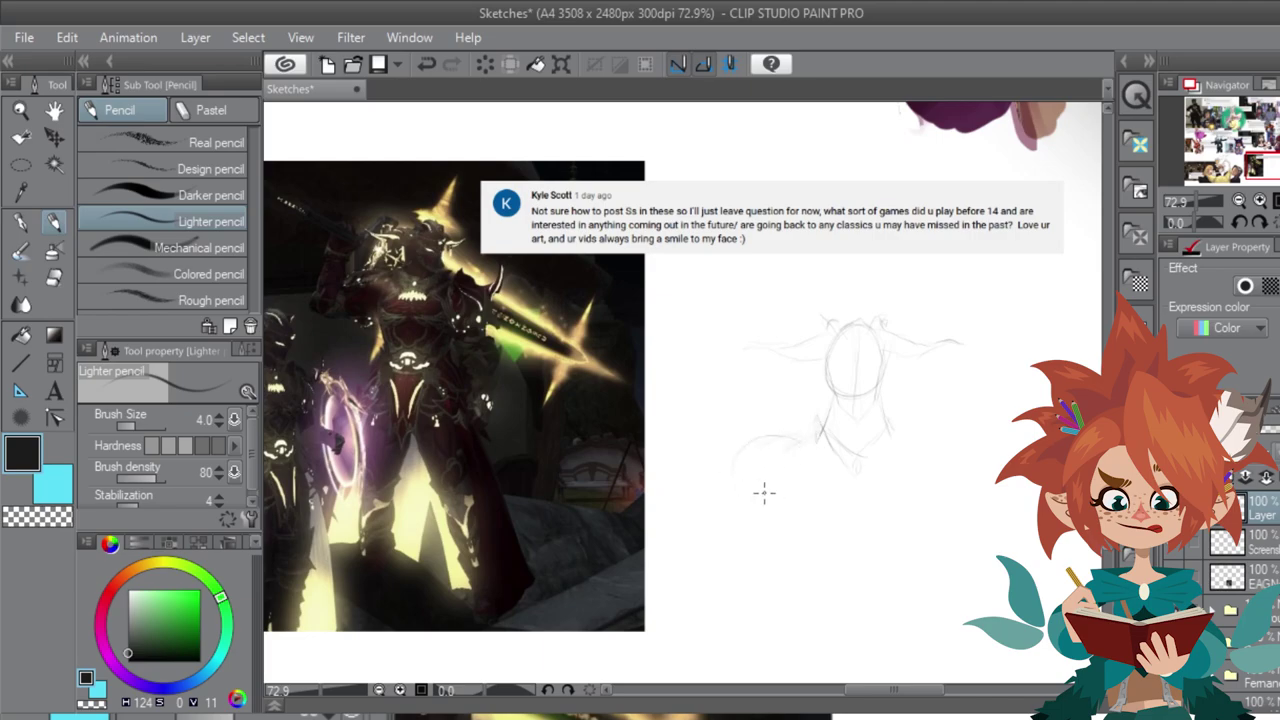
Step: Sketch the knight's torso, spiked shoulder armour and bent arms with both hands resting on a large upright sword, and refine the face
mouse_move(829, 508)
mouse_down()
mouse_move(785, 415)
mouse_move(741, 398)
mouse_up()
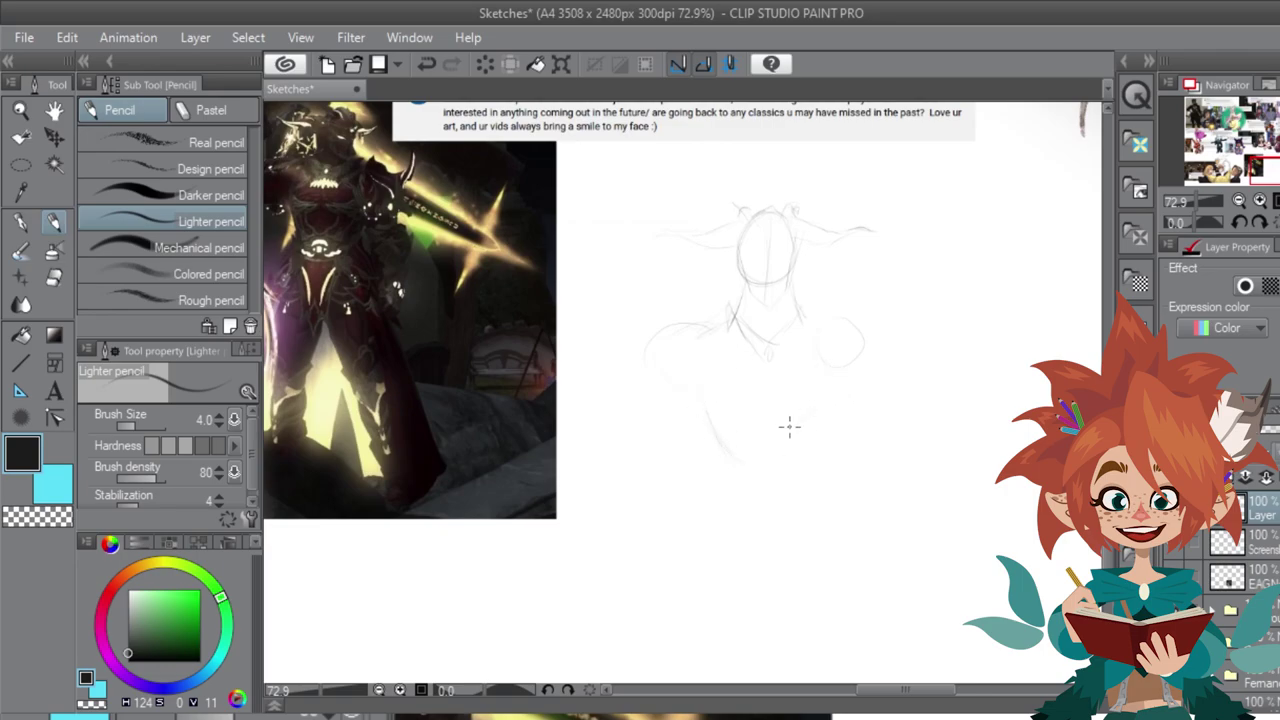
drag(661, 395, 737, 384)
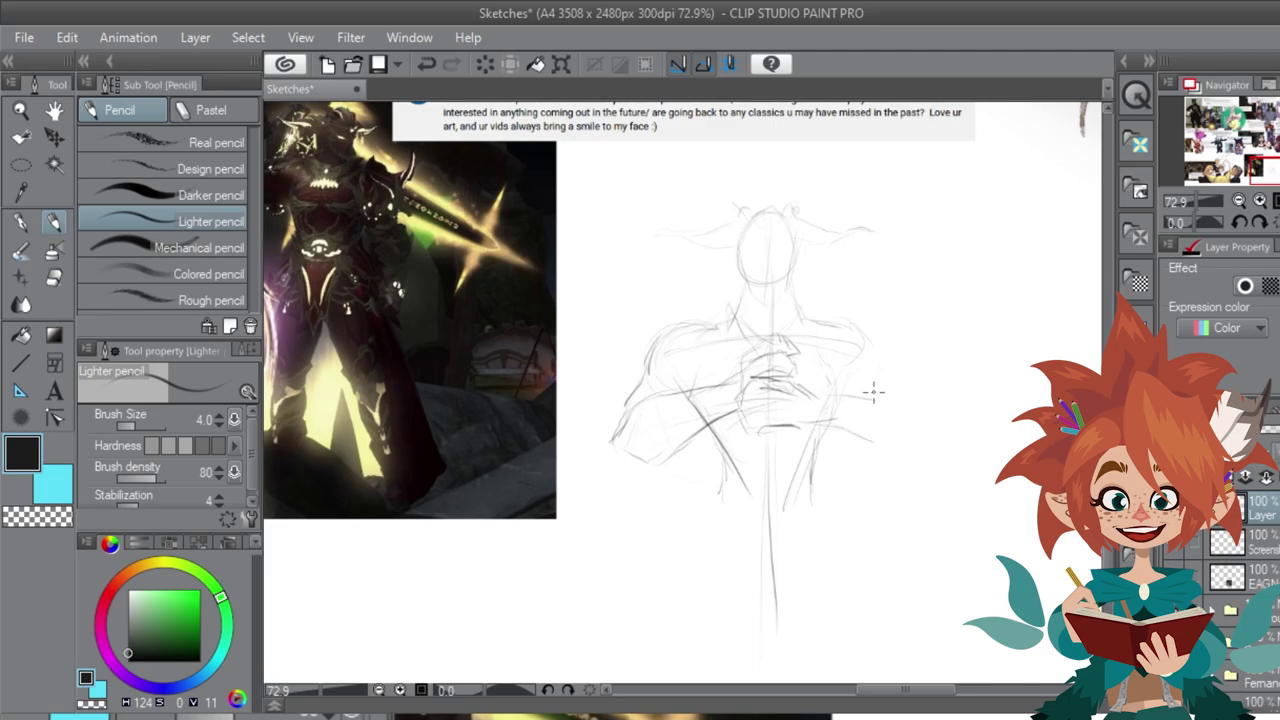
drag(872, 394, 929, 402)
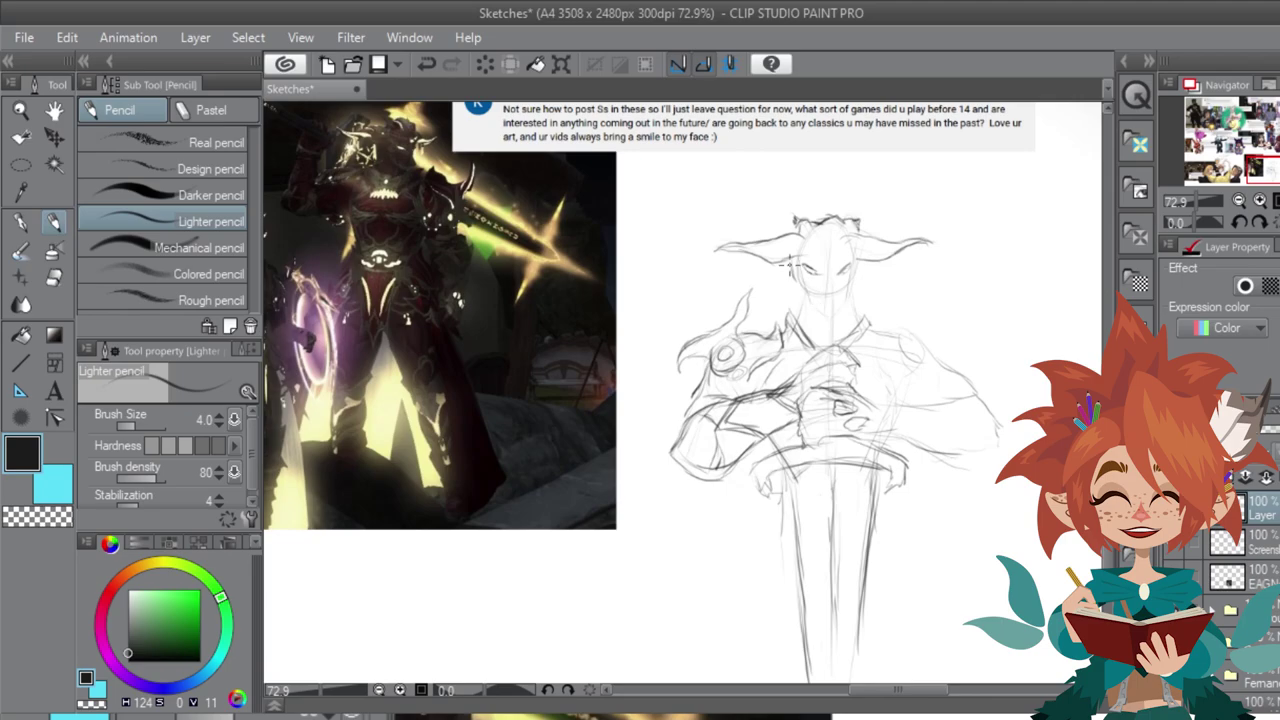
drag(790, 265, 795, 284)
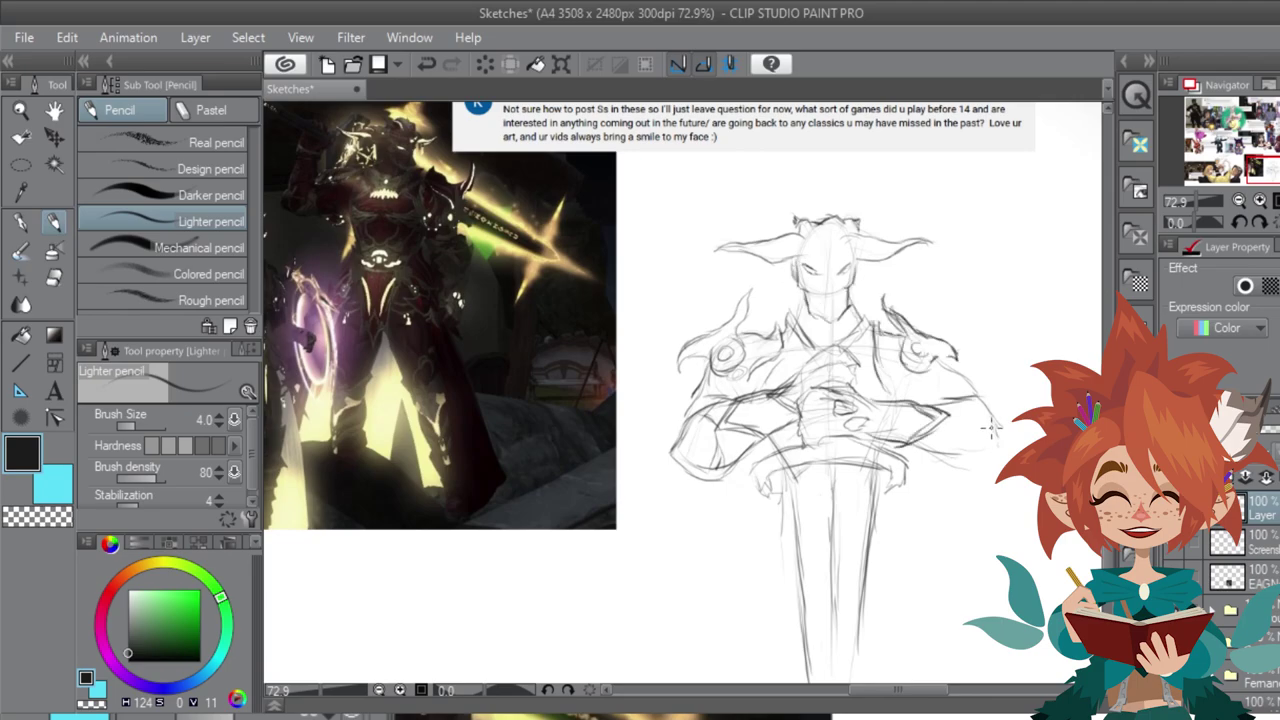
drag(911, 444, 962, 456)
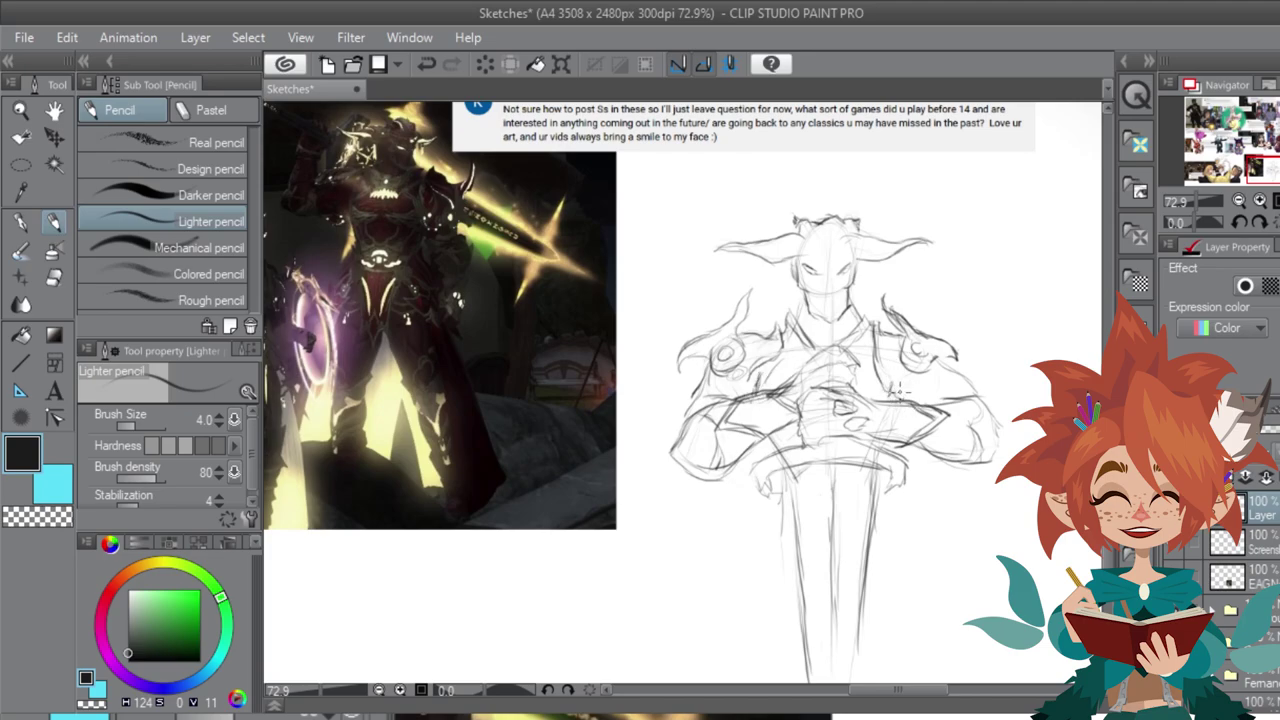
Step: Finish sketching the knight's shoulder armour and flared robe, and block in the figure's silhouette in near-black with the Turnip pen
mouse_move(888, 382)
mouse_down()
mouse_move(767, 532)
mouse_move(885, 490)
mouse_move(932, 580)
mouse_up()
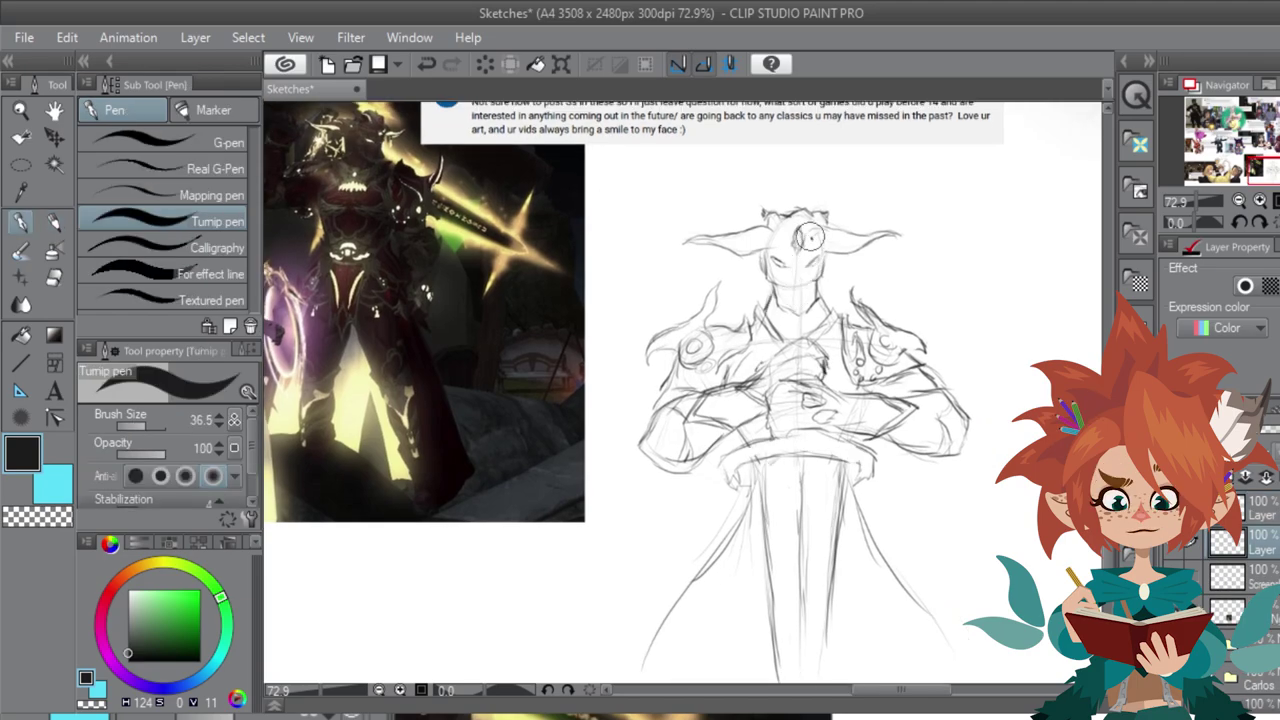
mouse_move(812, 236)
mouse_down()
mouse_move(790, 240)
mouse_move(802, 218)
mouse_move(766, 212)
mouse_move(772, 285)
mouse_move(790, 315)
mouse_move(808, 268)
mouse_move(815, 332)
mouse_move(770, 310)
mouse_up()
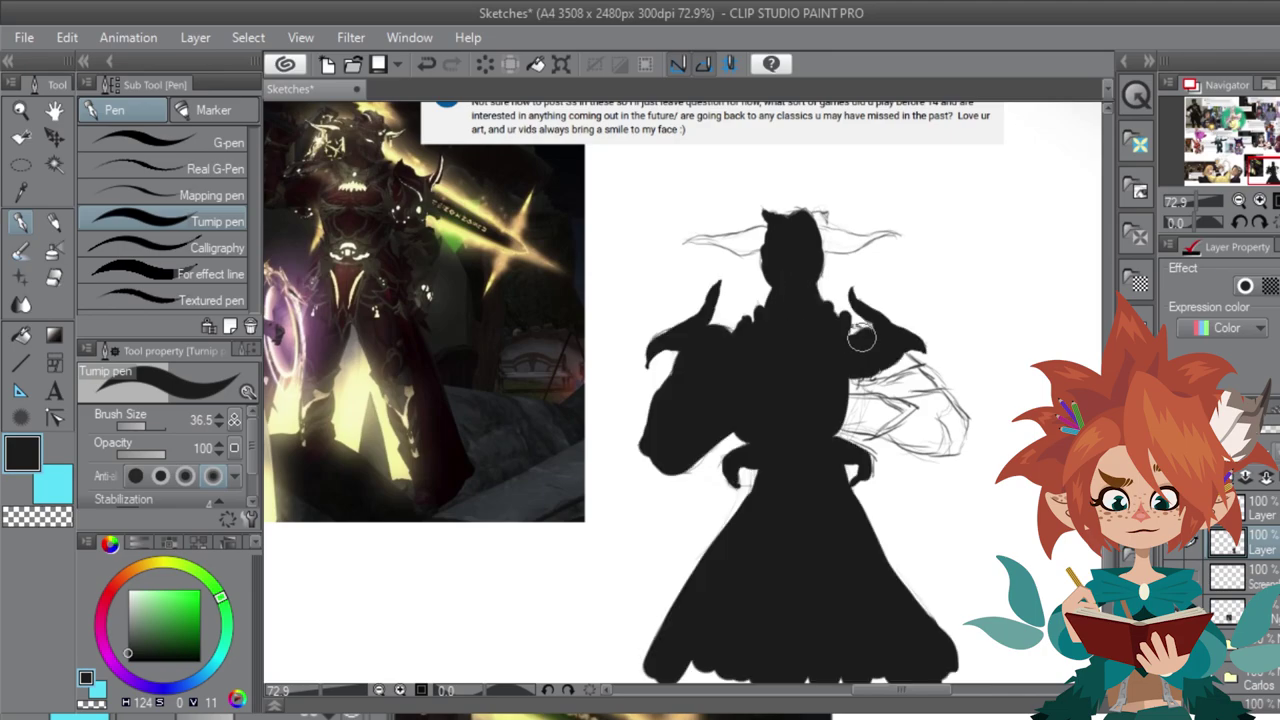
mouse_move(862, 340)
mouse_down()
mouse_move(854, 411)
mouse_move(840, 402)
mouse_move(879, 376)
mouse_move(880, 403)
mouse_move(896, 364)
mouse_move(914, 362)
mouse_move(956, 428)
mouse_move(941, 445)
mouse_move(870, 420)
mouse_up()
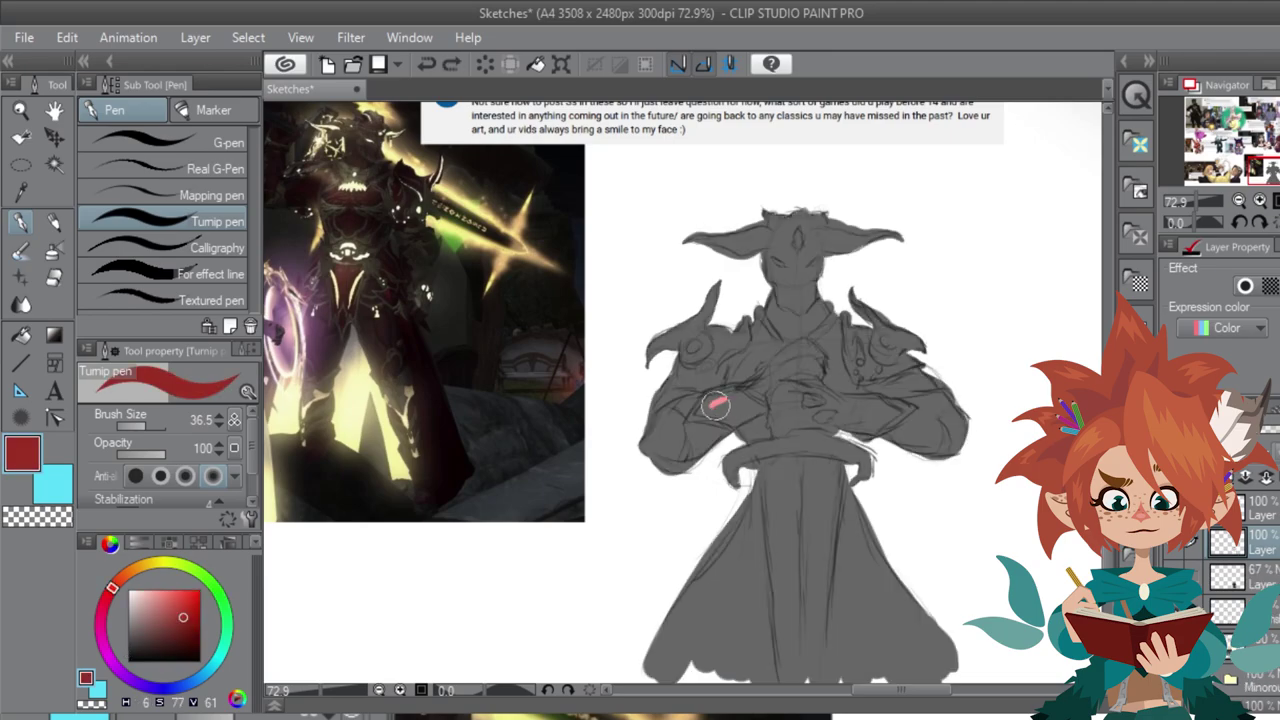
Step: Paint dark red patches on the knight's face, chest, shoulders and arms, and return the black silhouette layer to full opacity
drag(722, 400, 738, 405)
mouse_move(884, 386)
mouse_down()
mouse_move(860, 404)
mouse_move(864, 418)
mouse_move(948, 402)
mouse_move(918, 402)
mouse_move(930, 444)
mouse_move(914, 376)
mouse_up()
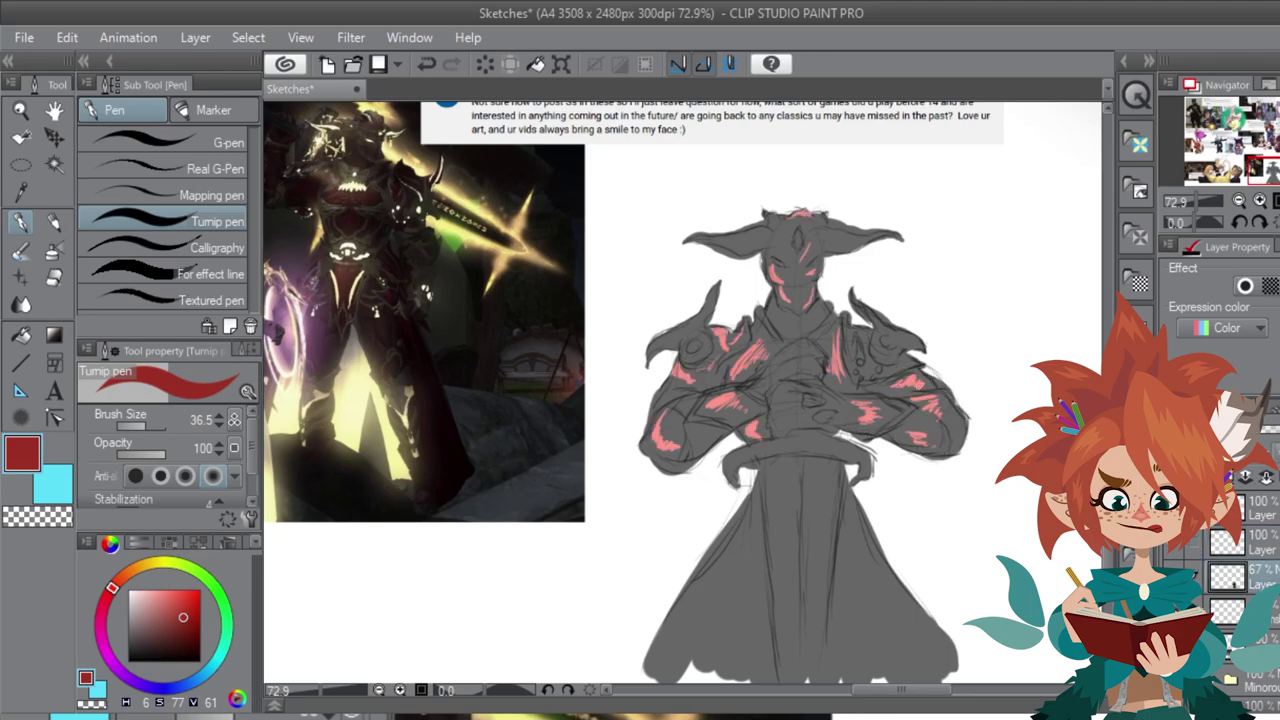
drag(1262, 430, 1278, 430)
alt+click(842, 537)
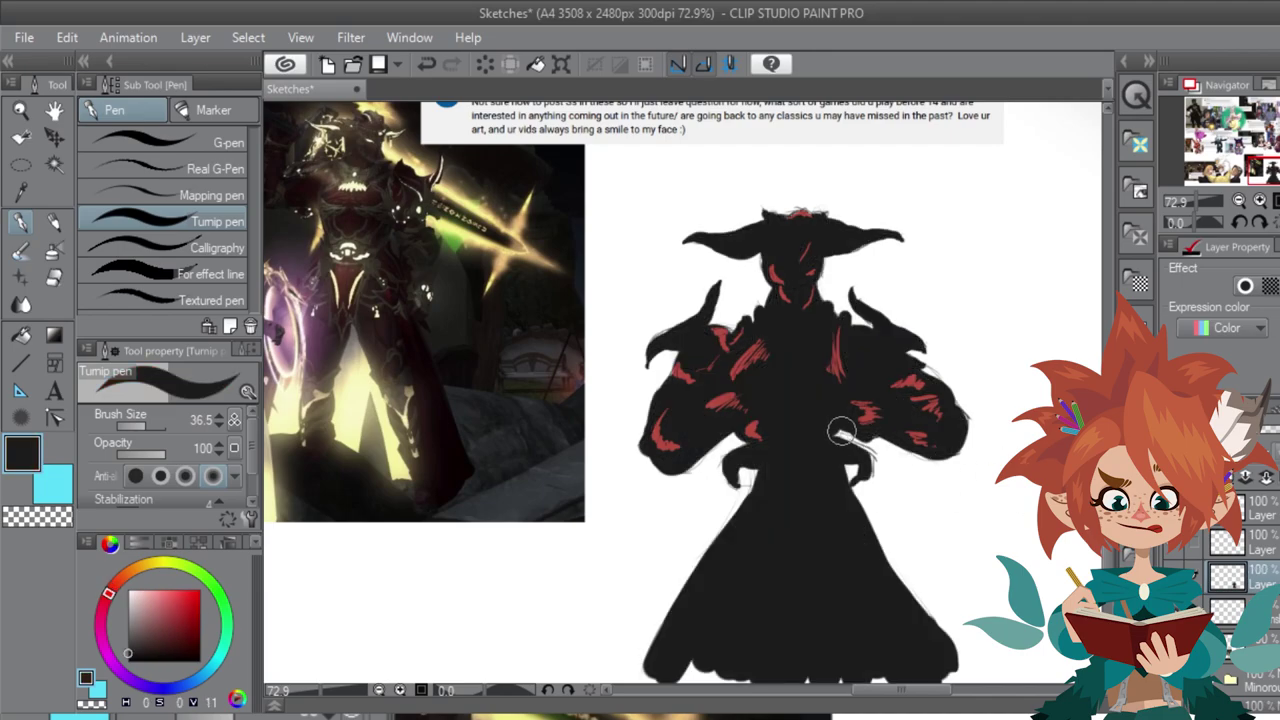
drag(844, 431, 839, 439)
Step: Adjust the blending of the red patch layer to darken the red against the black armour
click(1262, 543)
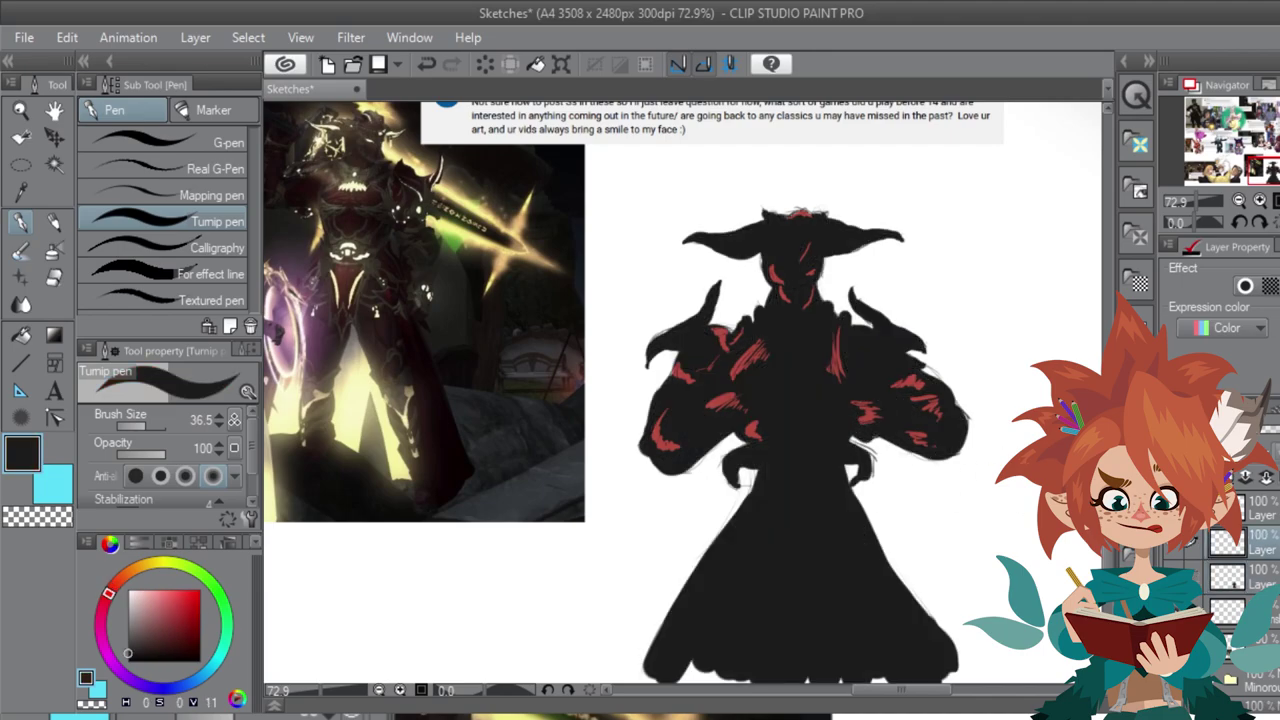
click(1268, 430)
alt+click(721, 402)
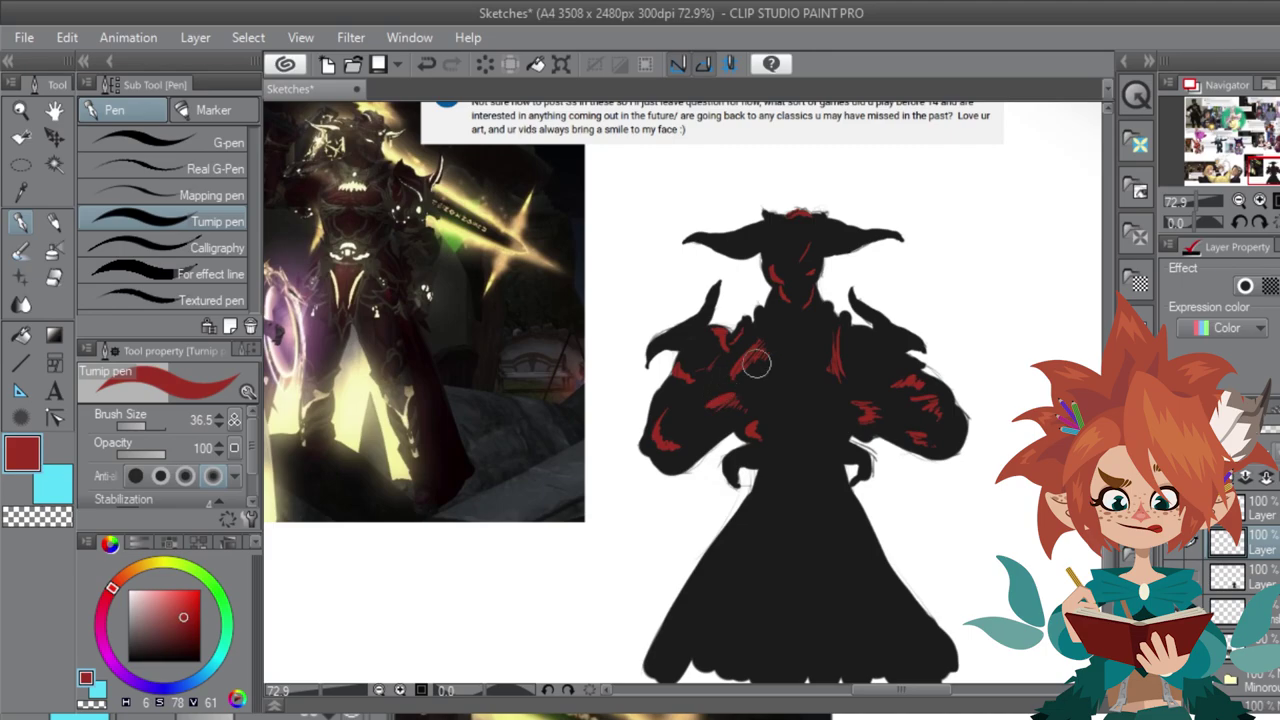
click(1268, 430)
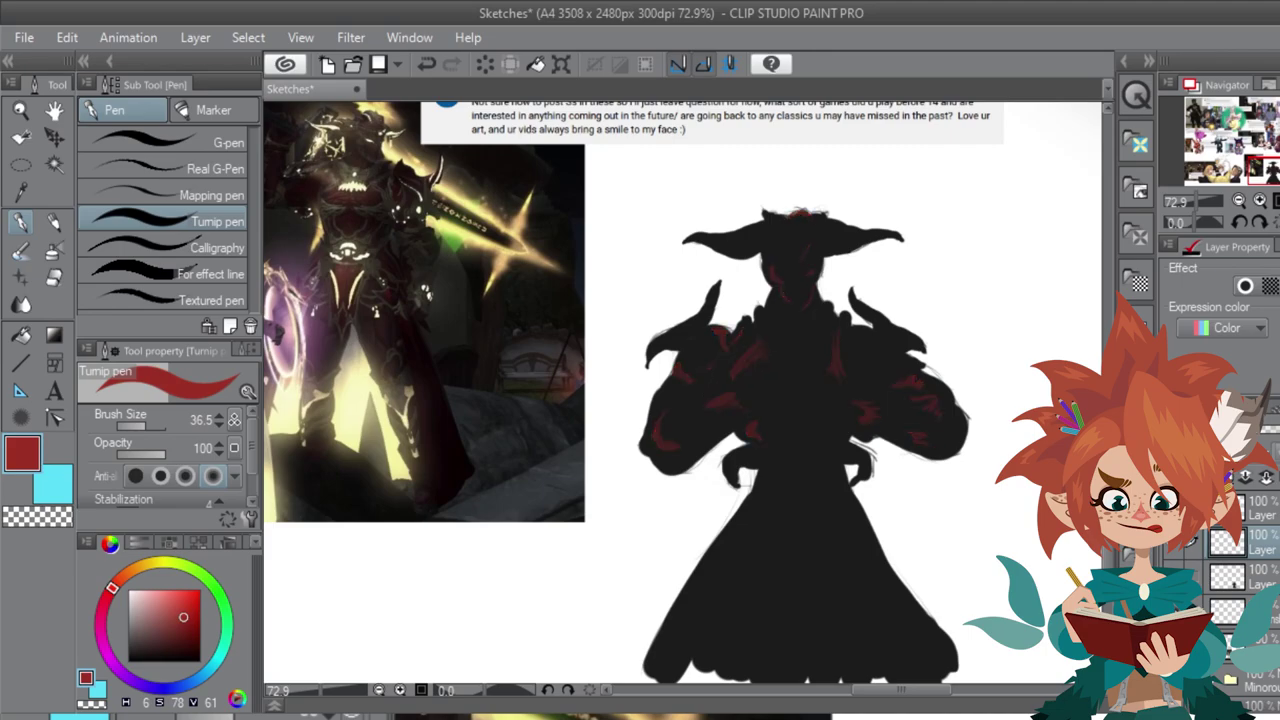
click(1216, 84)
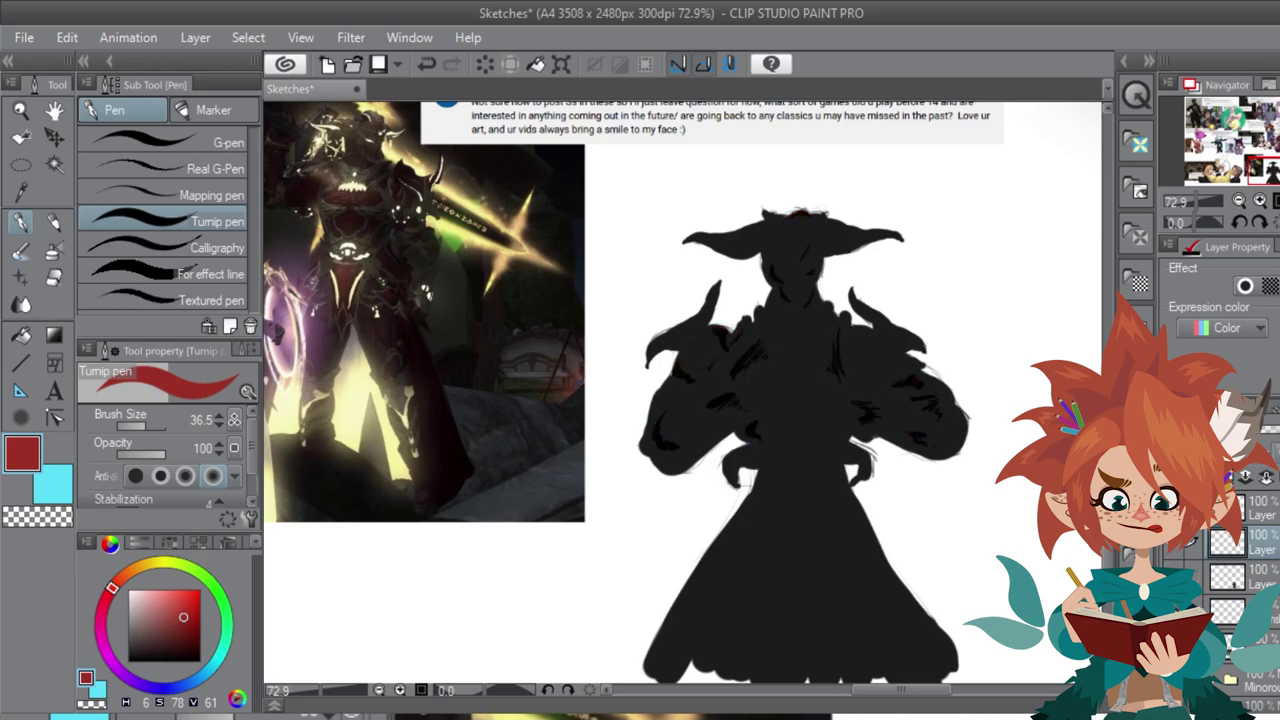
key(Down)
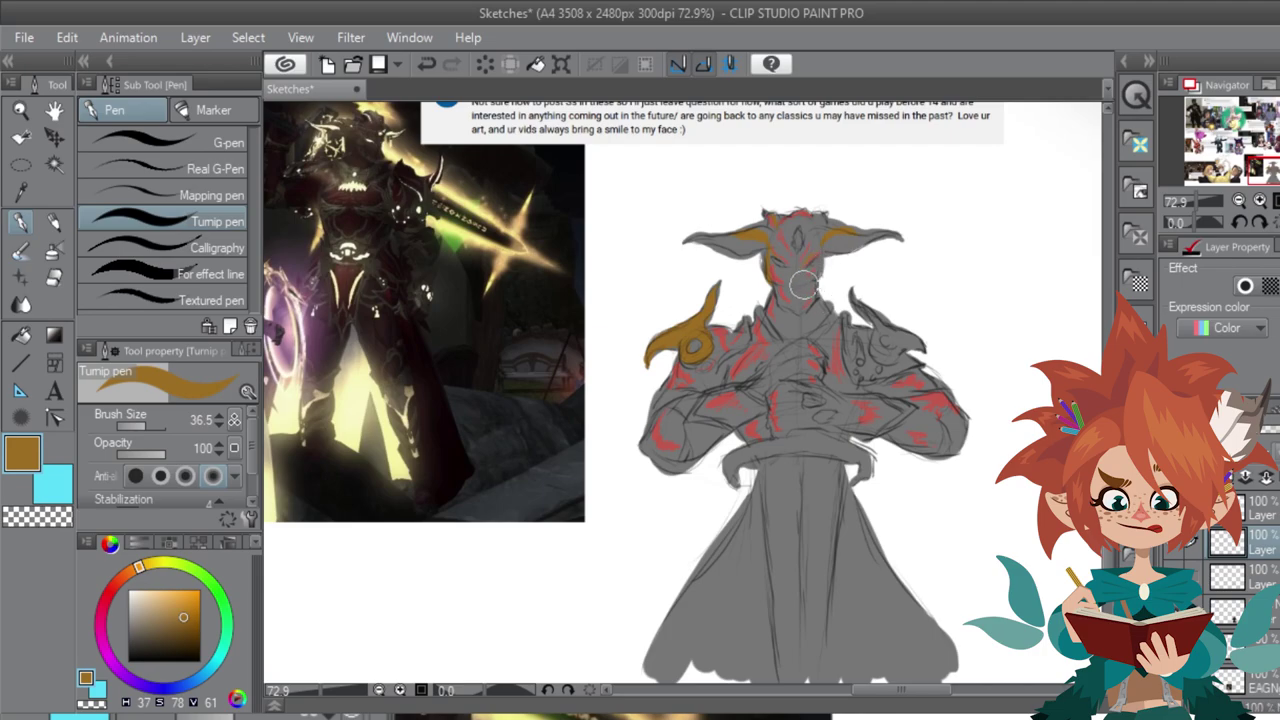
Step: Paint gold trim on the knight's armour and horns, and airbrush a yellow glow into the eyes and armour accents
mouse_move(789, 314)
mouse_down()
mouse_move(816, 298)
mouse_move(820, 266)
mouse_up()
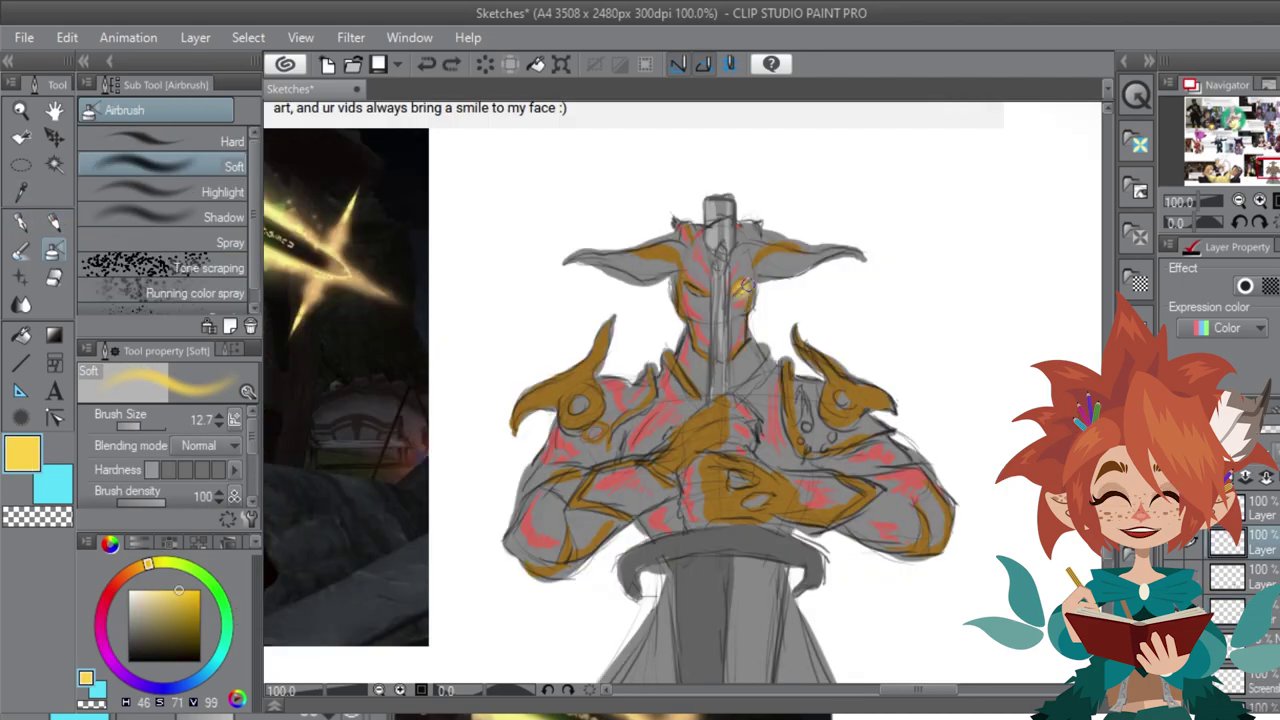
drag(745, 288, 696, 292)
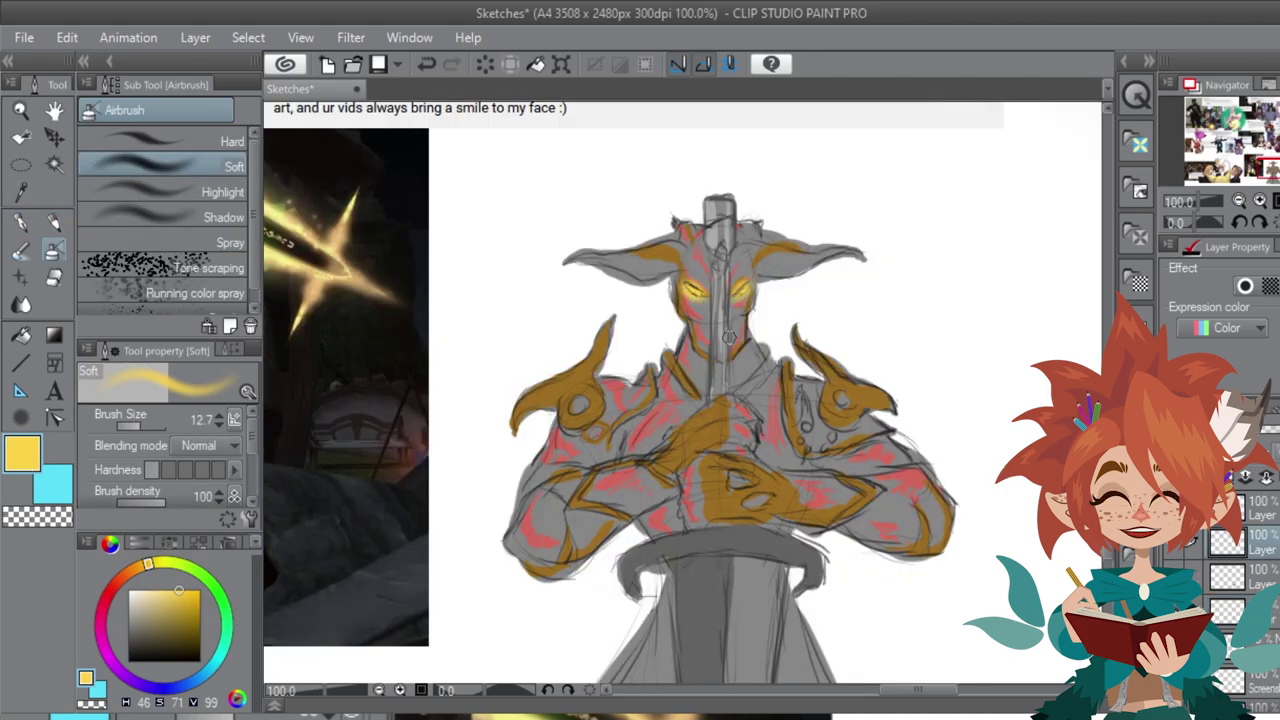
drag(729, 338, 870, 439)
mouse_move(900, 365)
mouse_down()
mouse_move(985, 350)
mouse_move(972, 350)
mouse_up()
mouse_move(820, 366)
mouse_down()
mouse_move(735, 355)
mouse_move(822, 380)
mouse_up()
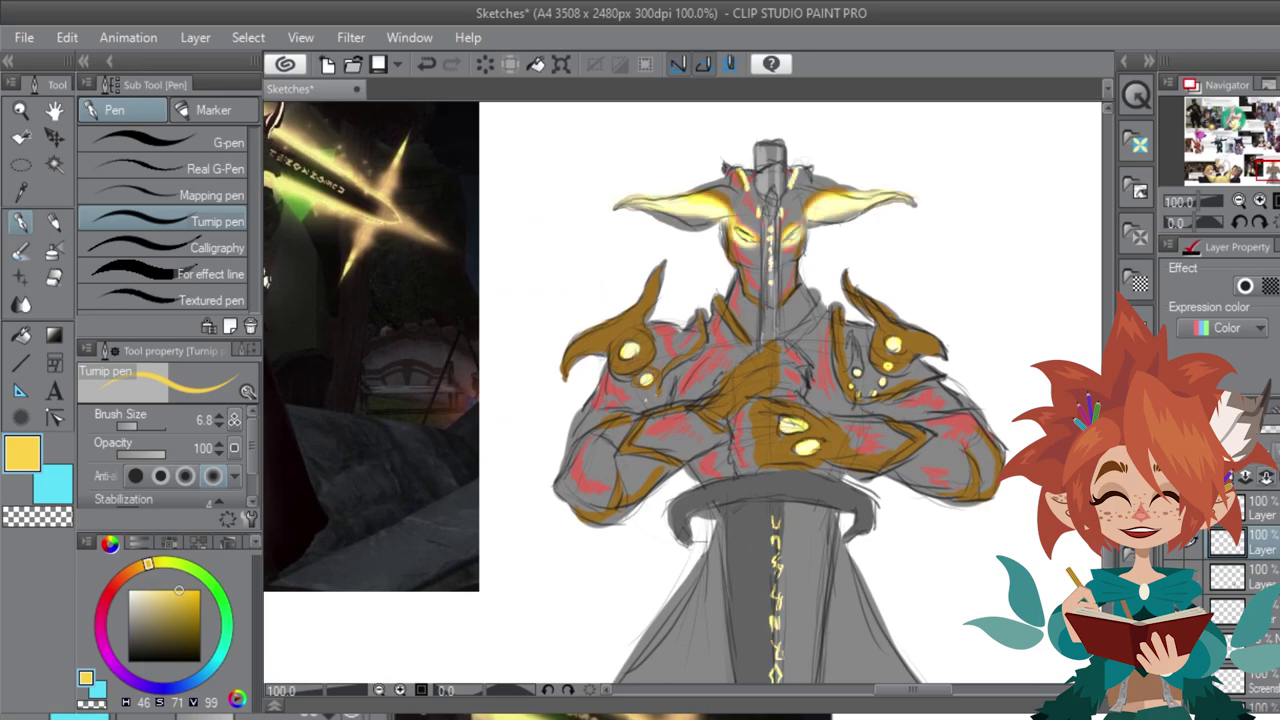
Step: Airbrush a soft yellow glow around the round gems on the shoulder armour and gauntlet at brush size 23.9
click(1264, 638)
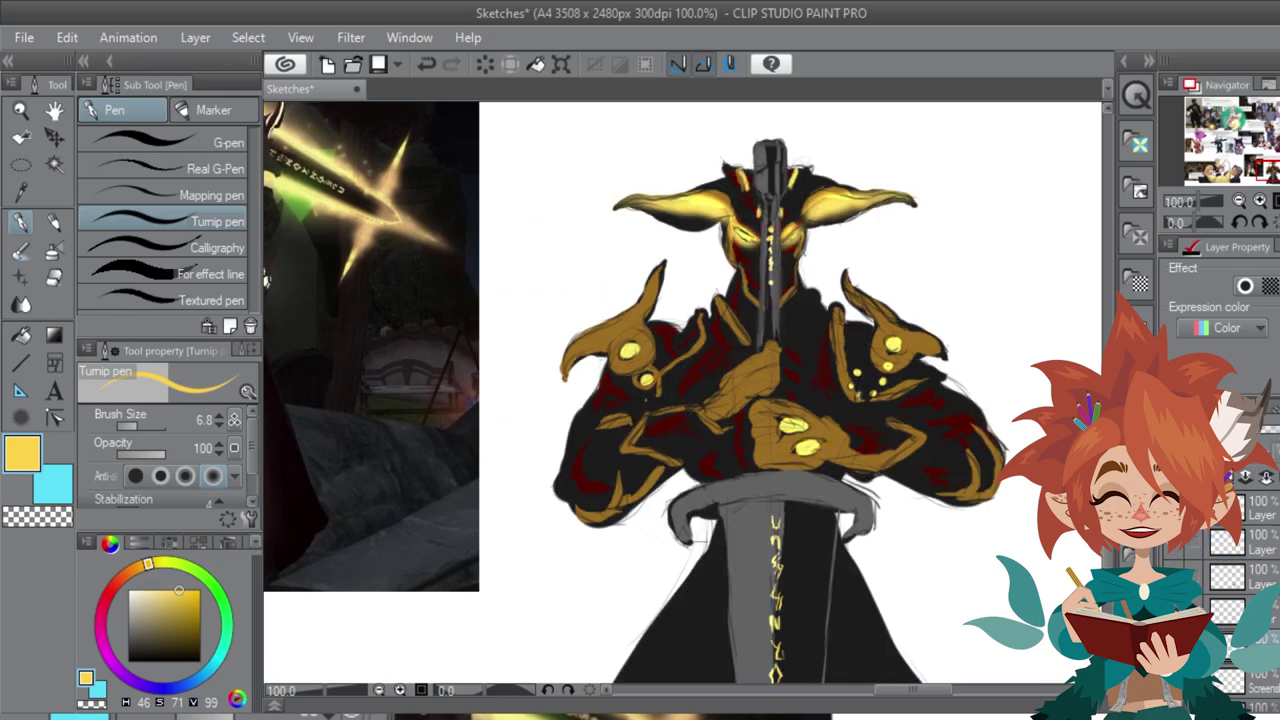
click(21, 250)
click(54, 250)
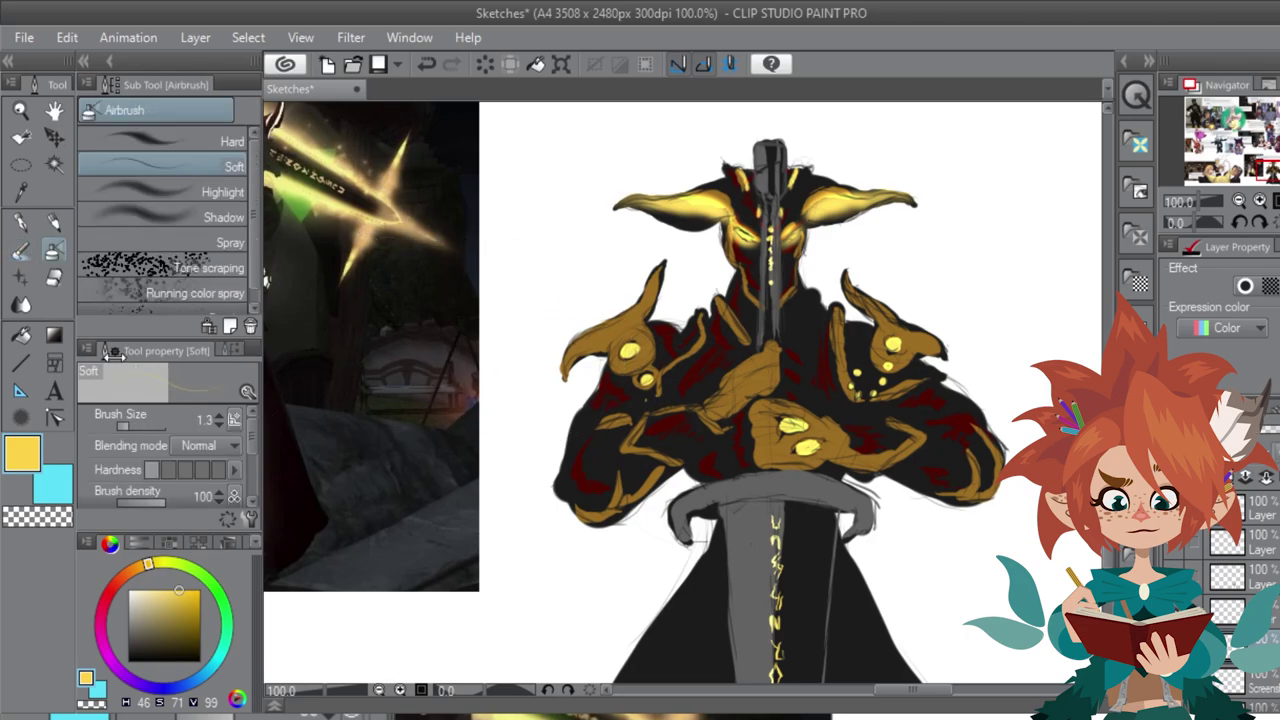
drag(132, 427, 144, 427)
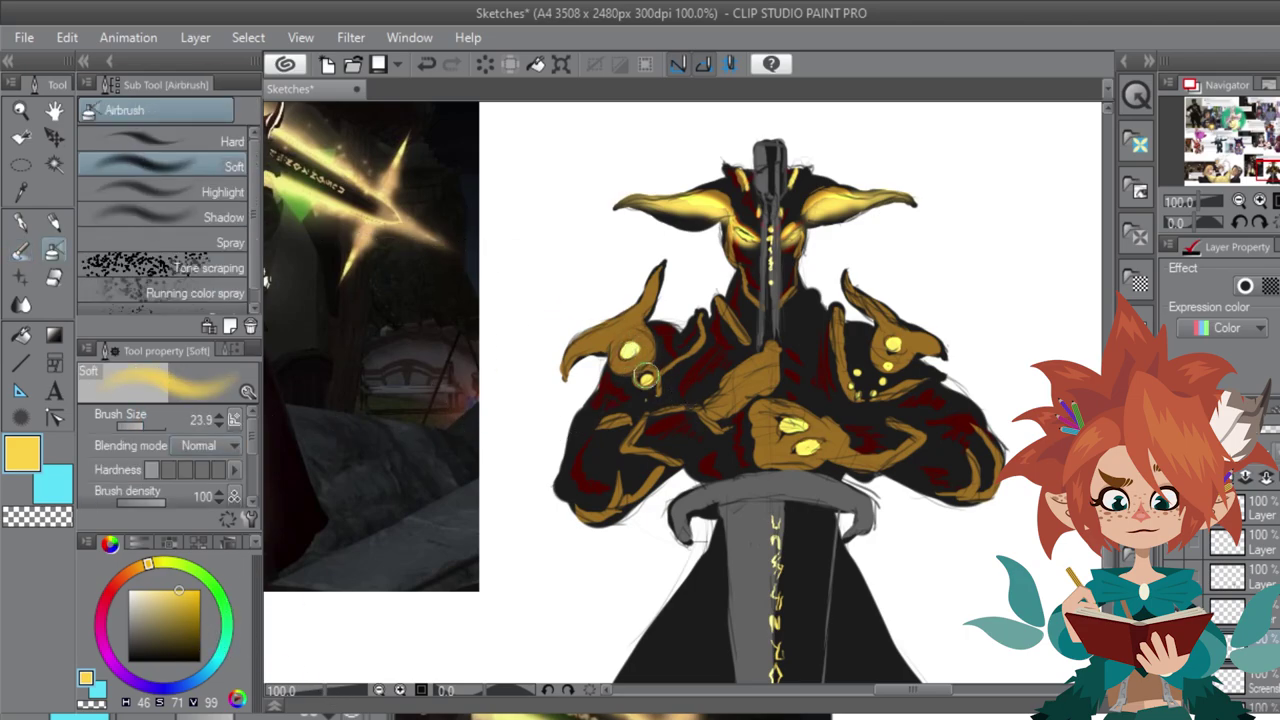
drag(648, 372, 628, 352)
drag(640, 378, 646, 380)
mouse_move(780, 418)
mouse_down()
mouse_move(815, 455)
mouse_move(808, 445)
mouse_up()
drag(895, 347, 893, 350)
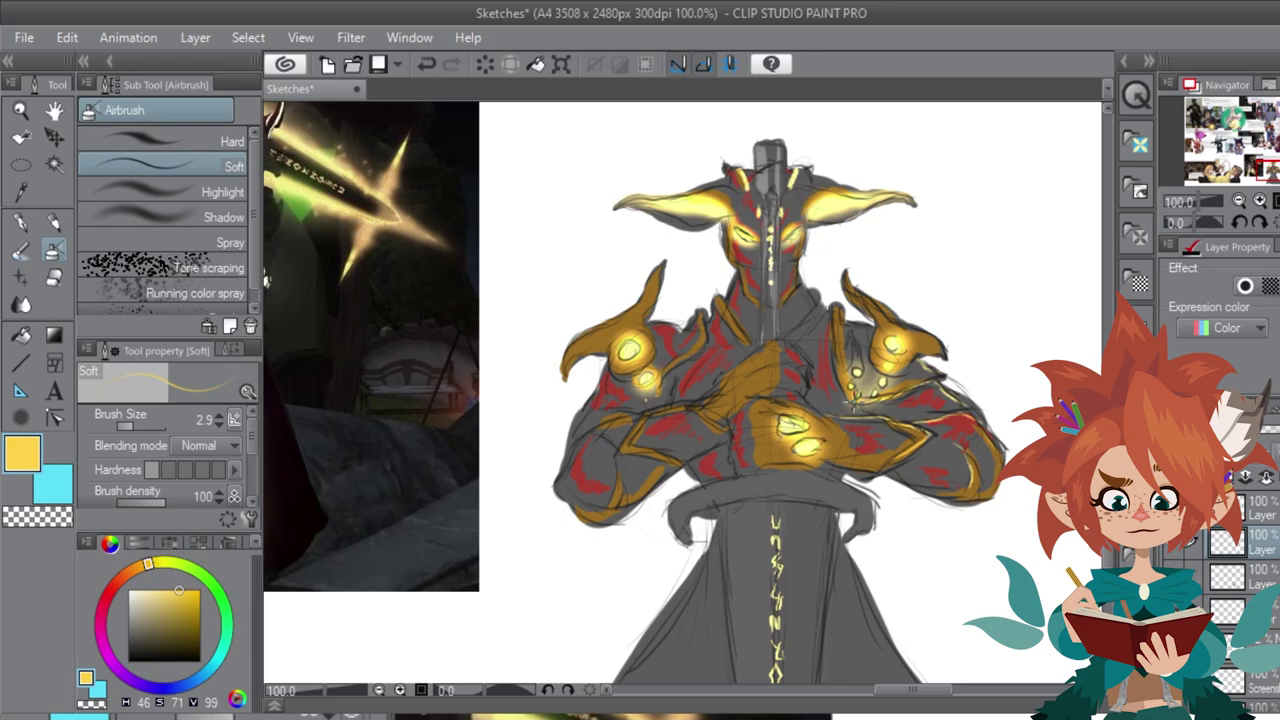
Step: Trace thin yellow highlights along the edges of the shoulder armour, chest plate and collar with the Soft airbrush at size 2.9
drag(854, 405, 888, 407)
mouse_move(835, 314)
mouse_down()
mouse_move(844, 387)
mouse_move(875, 327)
mouse_move(934, 346)
mouse_up()
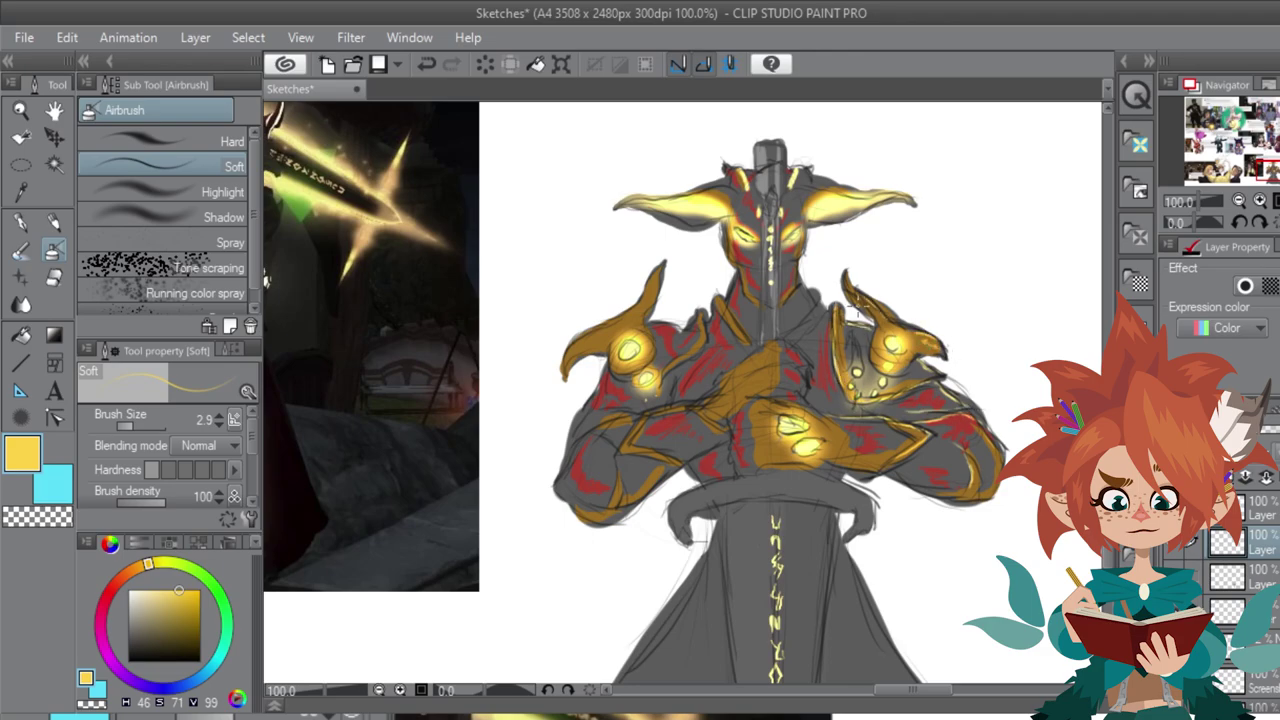
mouse_move(728, 230)
mouse_down()
mouse_move(748, 297)
mouse_move(717, 313)
mouse_up()
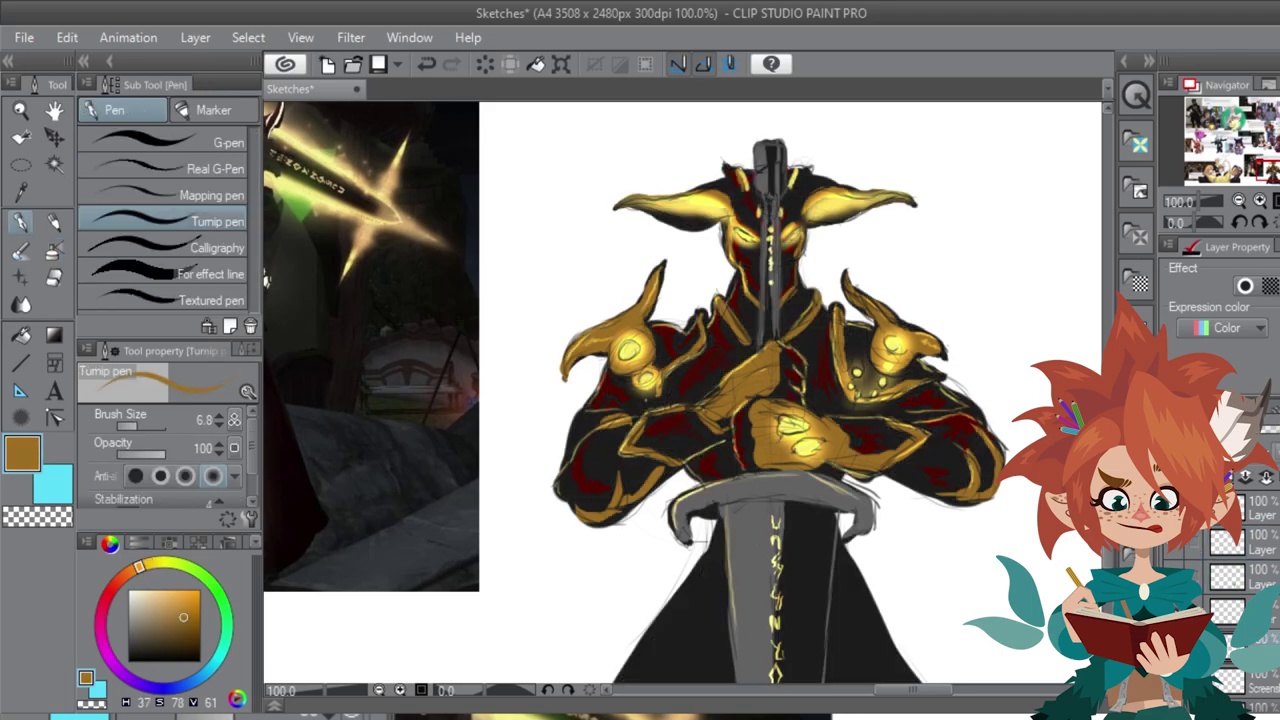
Step: Airbrush a golden glow over the sword's runes and blade edges, and cast yellow light onto the robe folds
click(1262, 542)
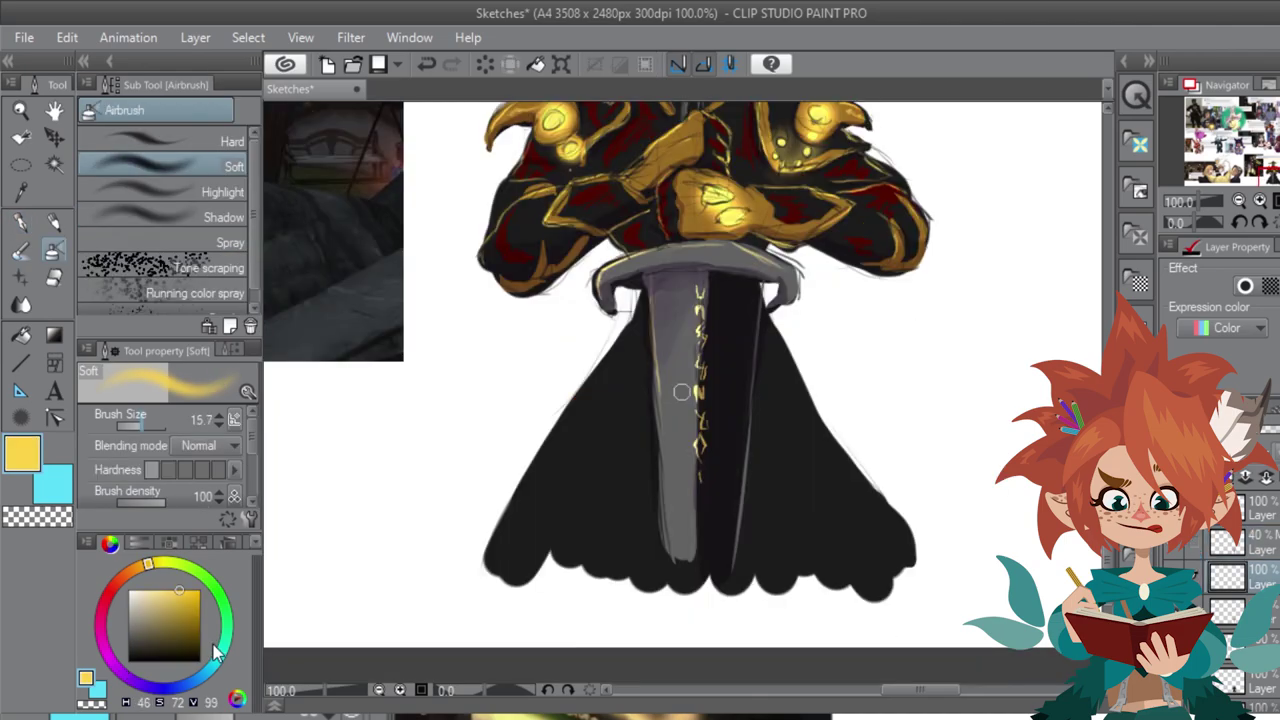
click(142, 426)
drag(702, 283, 702, 475)
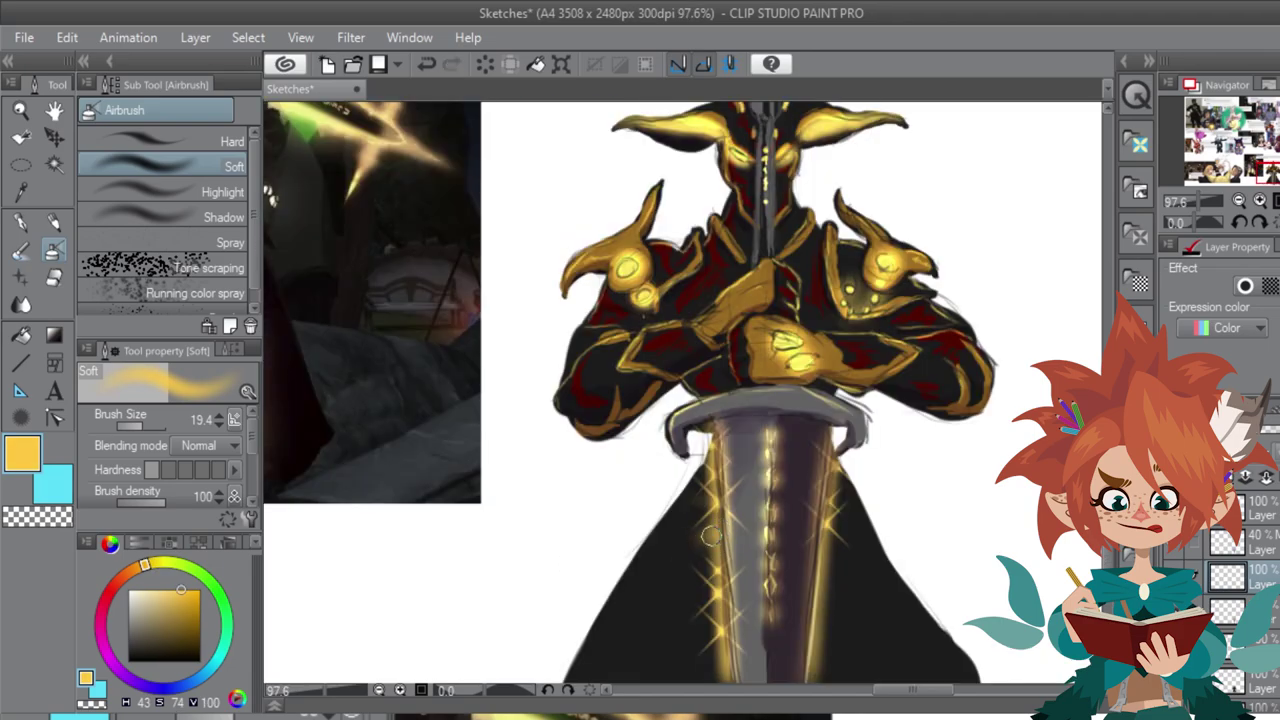
drag(708, 536, 660, 538)
drag(722, 499, 689, 496)
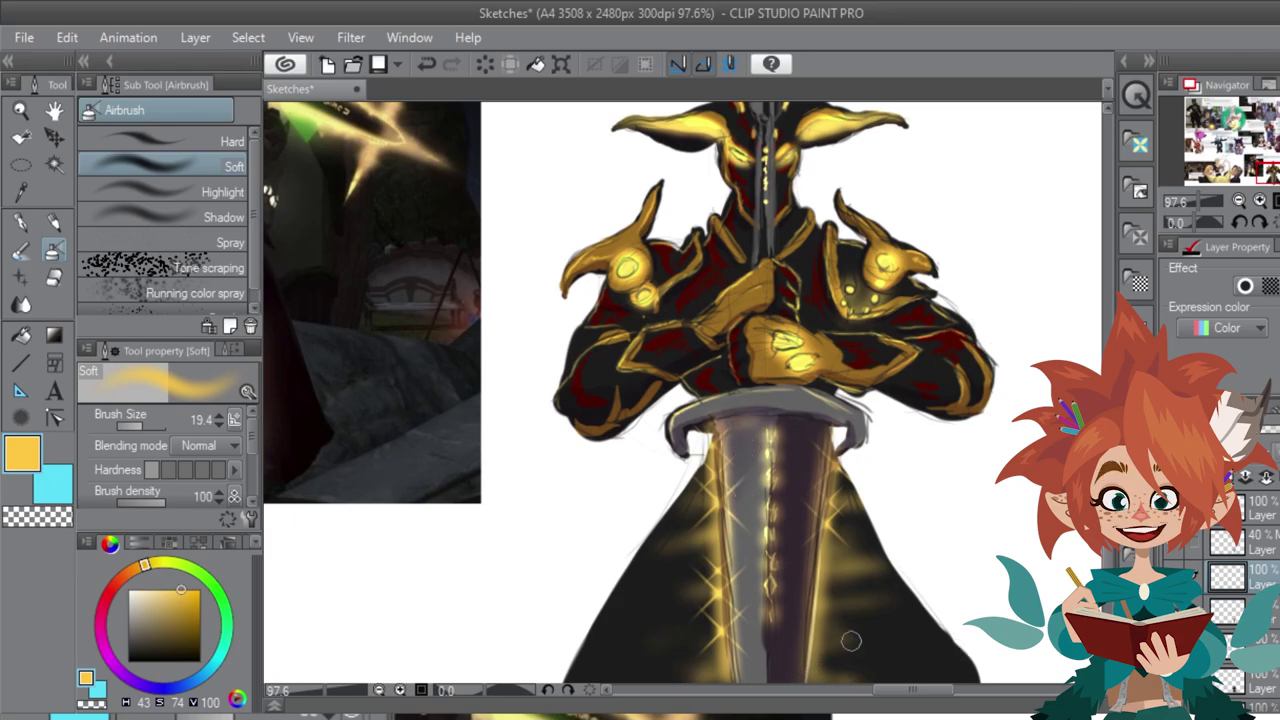
scroll(850, 640, down, 3)
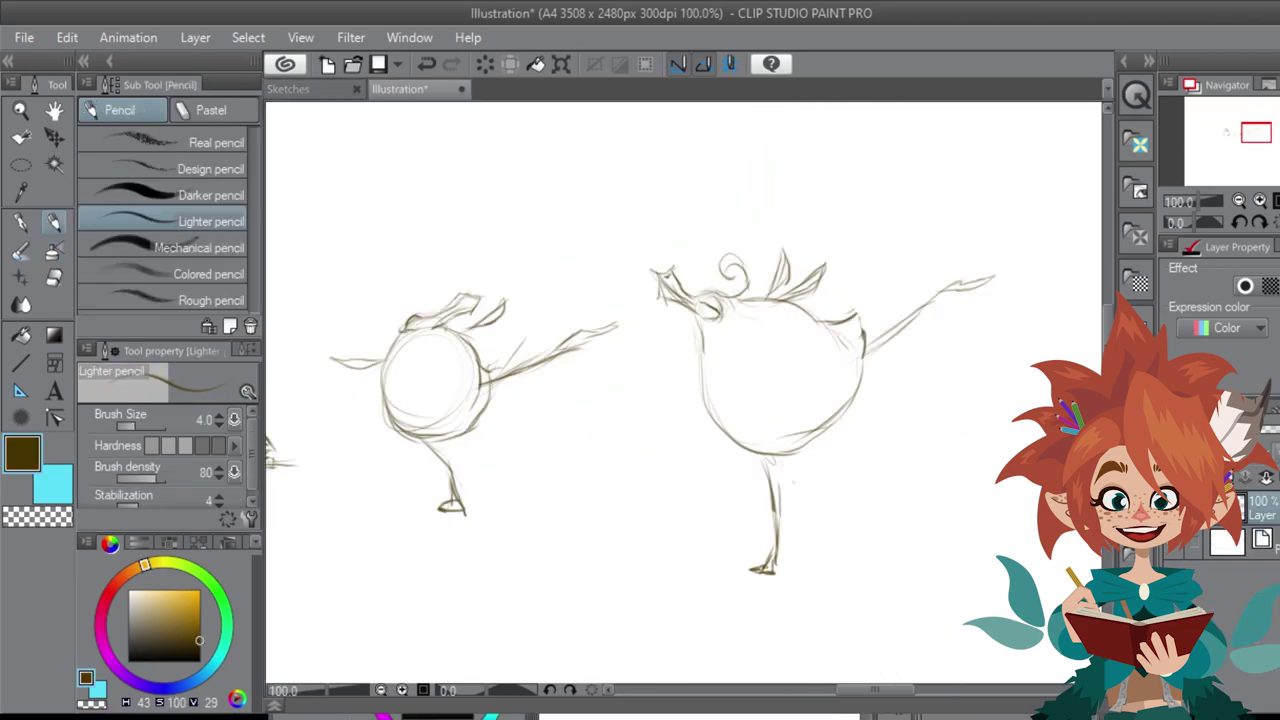
Step: Sketch a round-bodied bird with a small eye, looped crest, beak and two thin legs above the other birds
drag(1254, 146, 1250, 126)
mouse_move(754, 294)
mouse_down()
mouse_move(834, 349)
mouse_move(745, 352)
mouse_up()
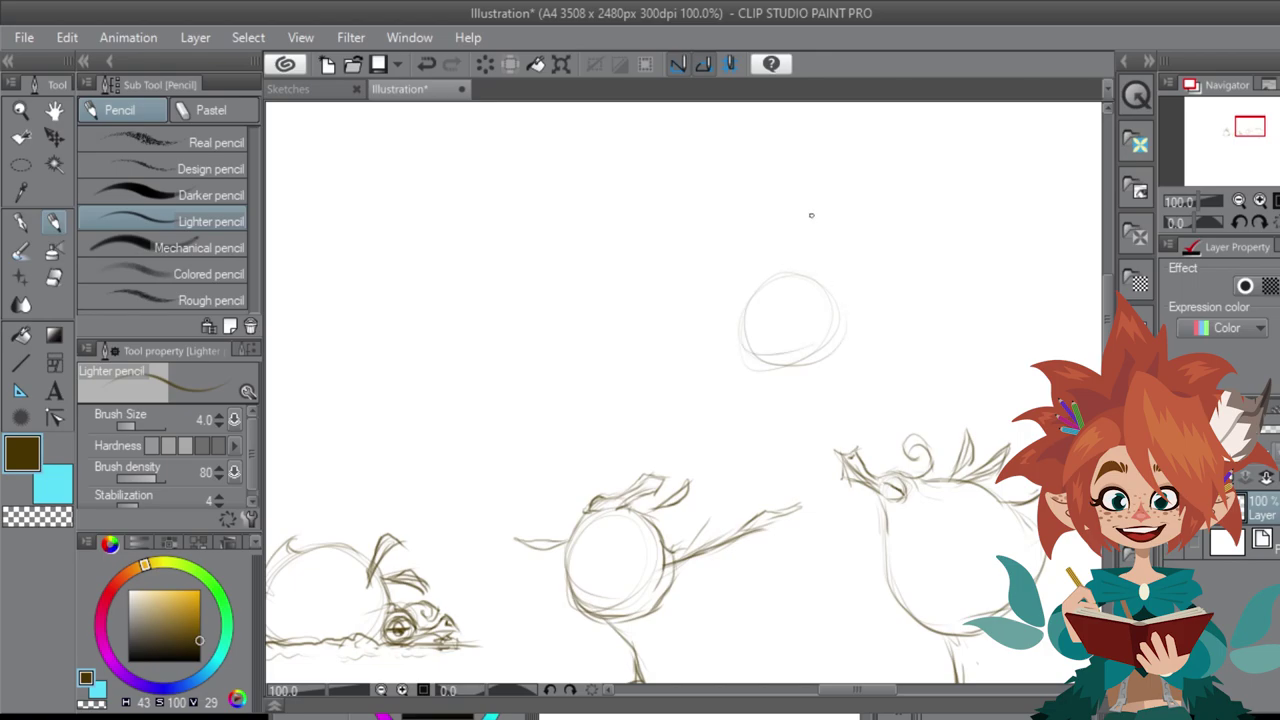
drag(805, 247, 793, 261)
mouse_move(787, 258)
mouse_down()
mouse_move(758, 284)
mouse_move(768, 268)
mouse_move(750, 335)
mouse_move(789, 353)
mouse_move(774, 375)
mouse_move(792, 395)
mouse_move(780, 409)
mouse_move(818, 406)
mouse_up()
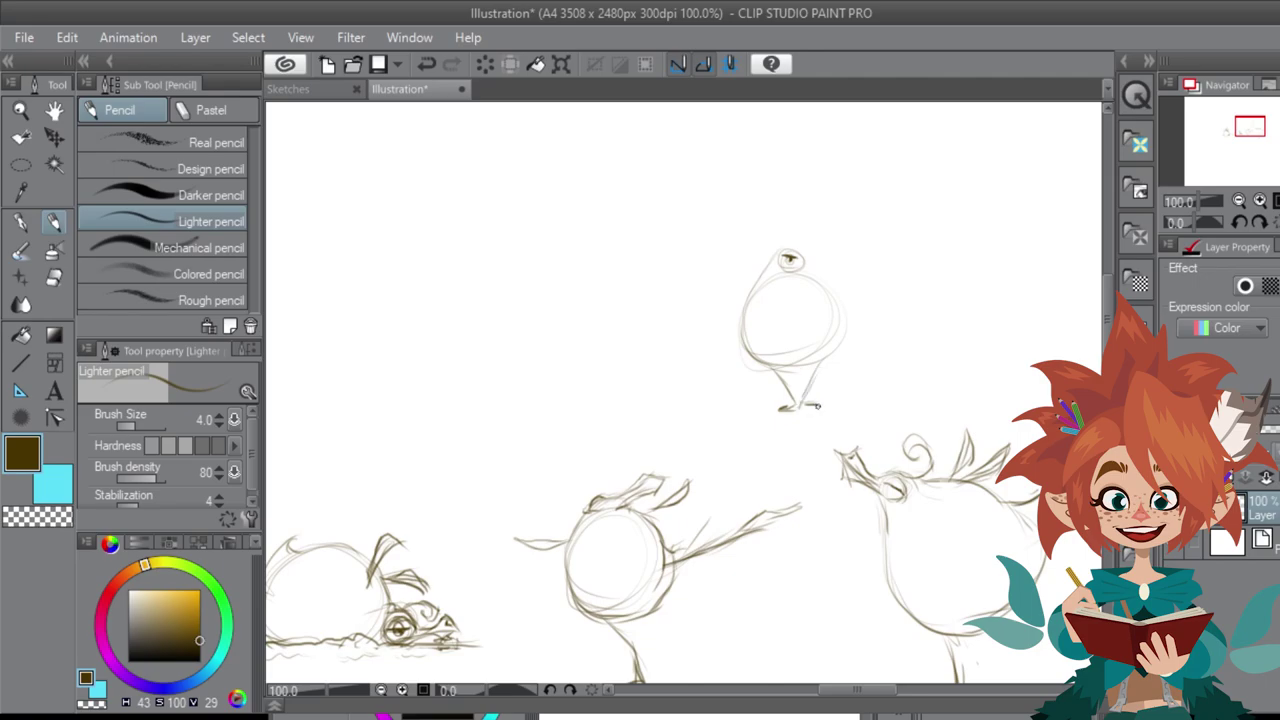
mouse_move(829, 281)
mouse_down()
mouse_move(828, 352)
mouse_move(817, 283)
mouse_move(845, 339)
mouse_move(786, 358)
mouse_up()
mouse_move(808, 258)
mouse_down()
mouse_move(838, 254)
mouse_move(771, 262)
mouse_move(796, 250)
mouse_move(792, 228)
mouse_move(768, 238)
mouse_up()
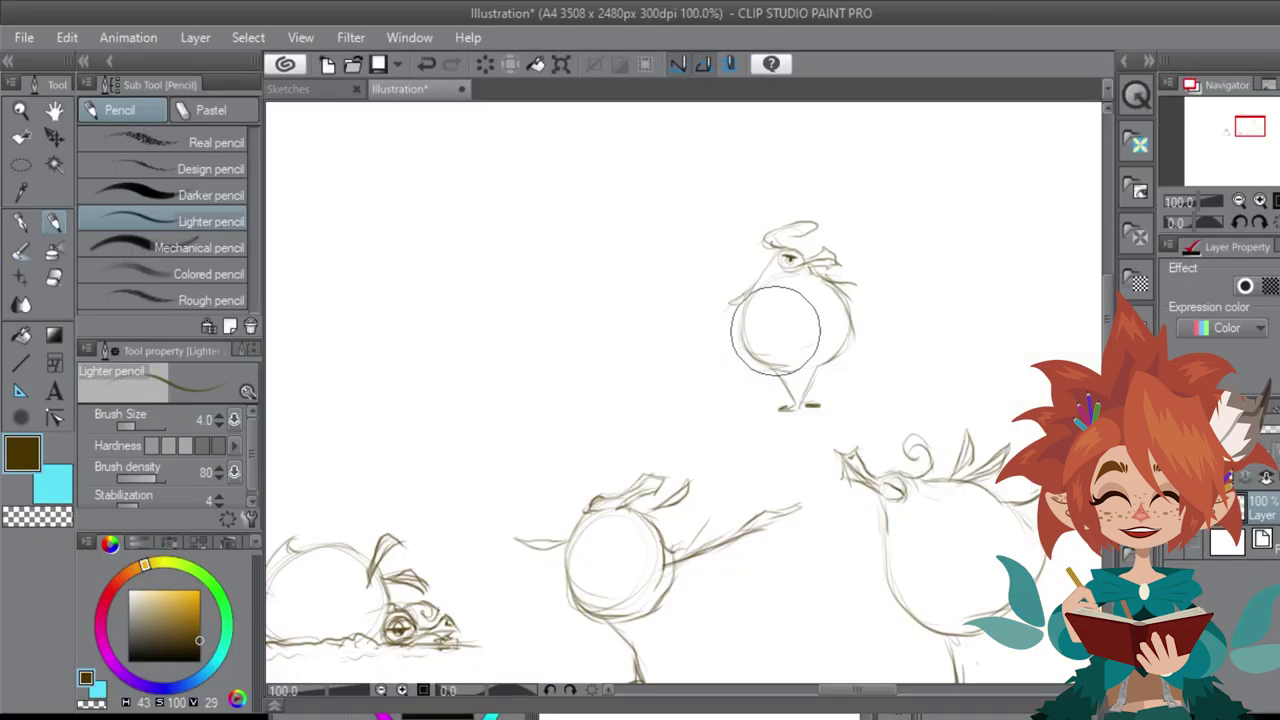
drag(780, 372, 826, 378)
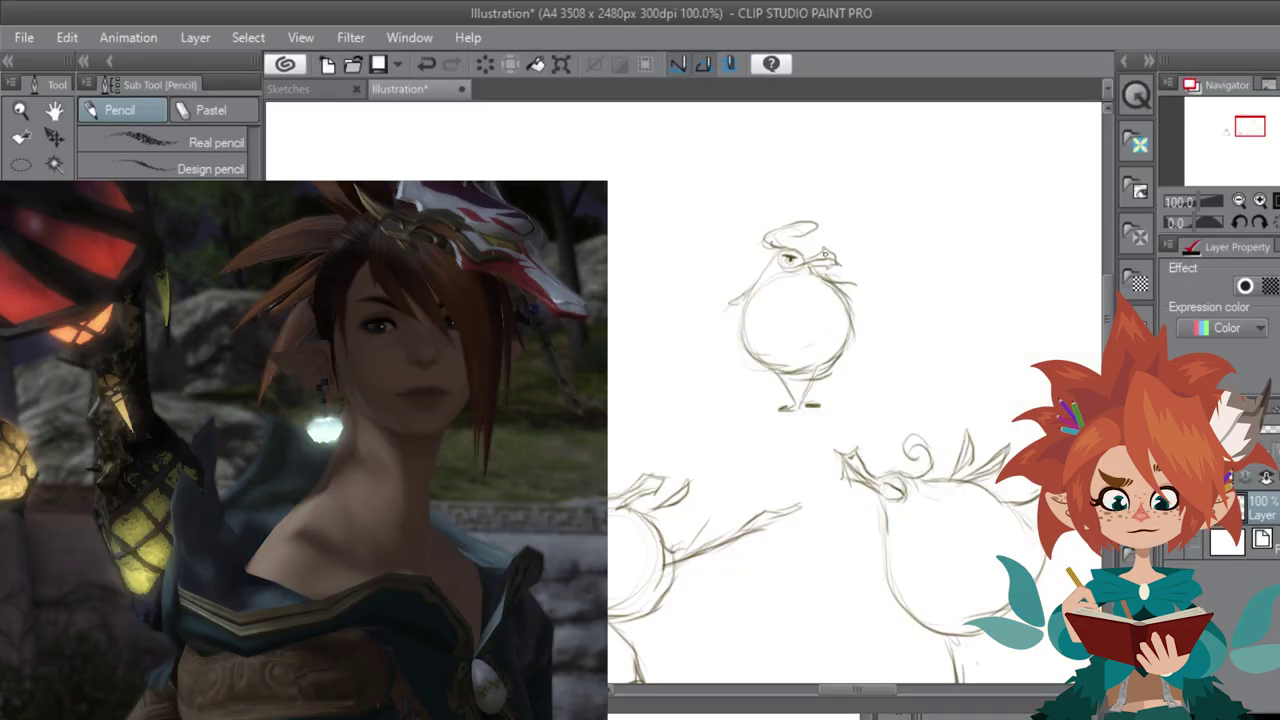
Step: Sketch another bird beside it with an egg-shaped body, pointed open beak and curled crest
mouse_move(920, 400)
mouse_down()
mouse_move(898, 182)
mouse_move(829, 452)
mouse_move(1046, 512)
mouse_move(1013, 428)
mouse_up()
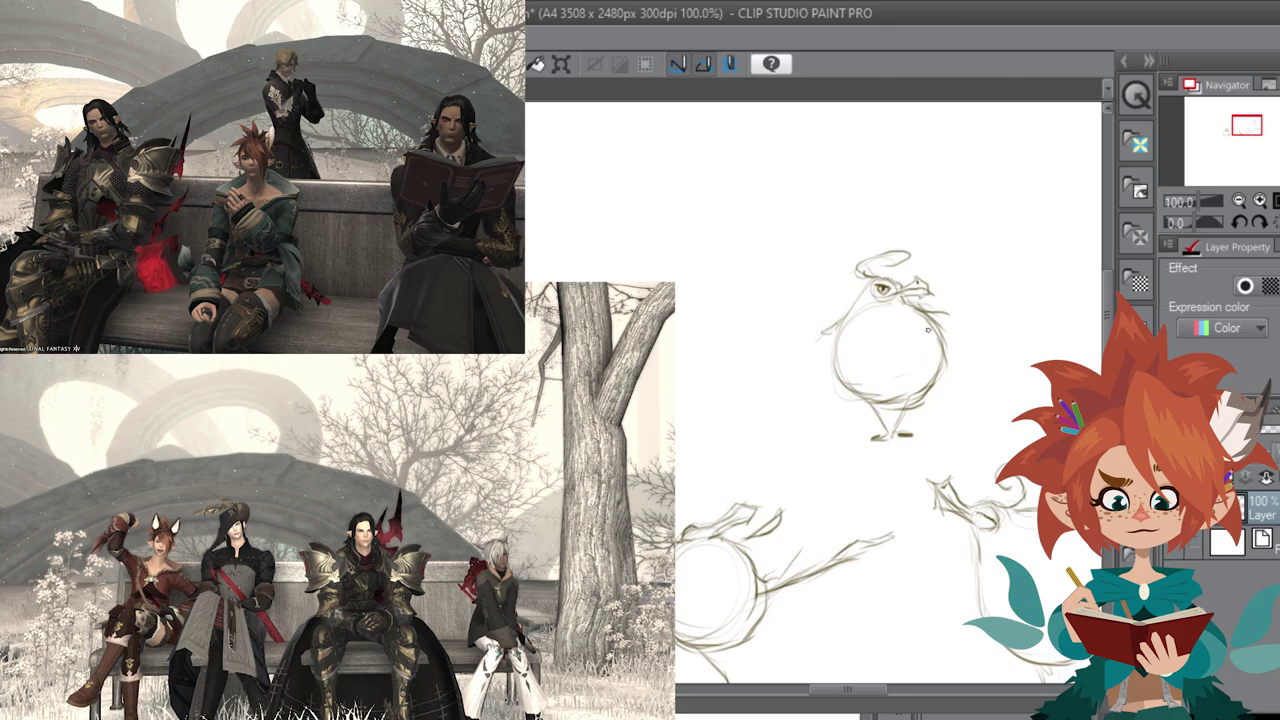
mouse_move(628, 276)
mouse_down()
mouse_move(586, 403)
mouse_move(665, 314)
mouse_up()
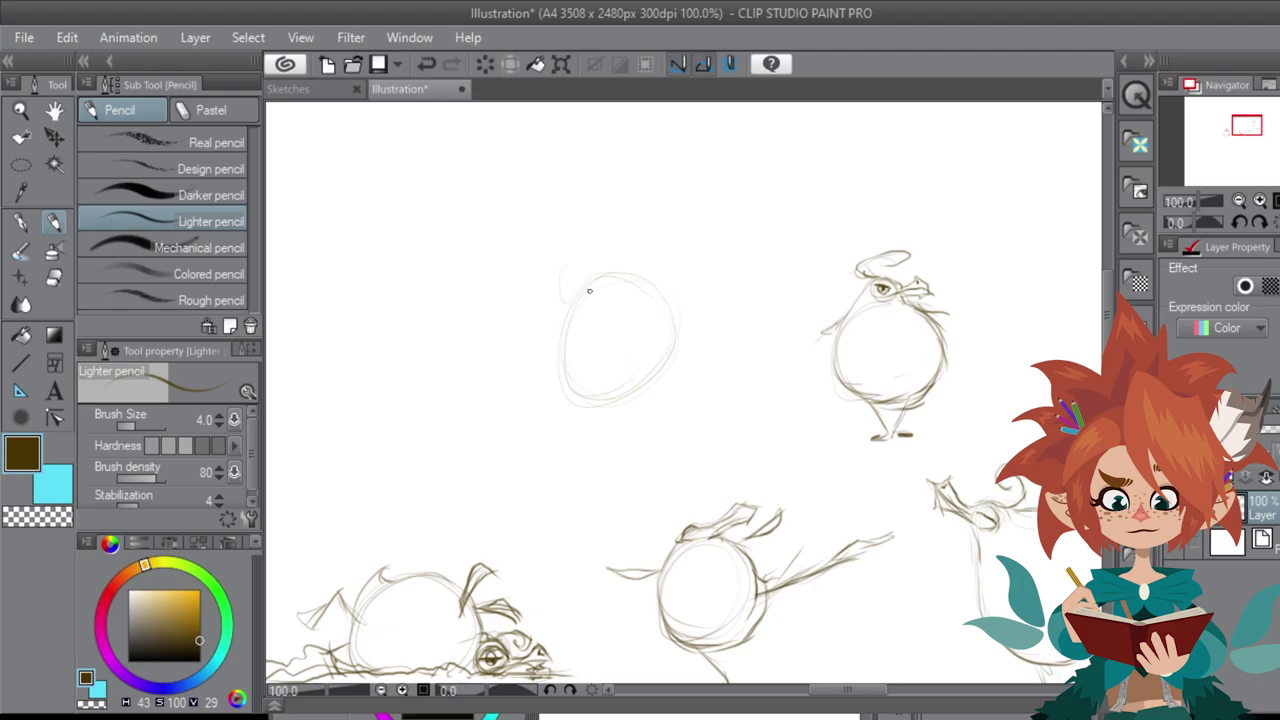
mouse_move(561, 282)
mouse_down()
mouse_move(594, 277)
mouse_move(559, 299)
mouse_move(587, 276)
mouse_move(570, 287)
mouse_move(553, 256)
mouse_move(577, 266)
mouse_move(564, 294)
mouse_move(578, 276)
mouse_move(598, 298)
mouse_move(585, 280)
mouse_move(598, 295)
mouse_move(575, 299)
mouse_move(607, 308)
mouse_move(591, 287)
mouse_move(560, 293)
mouse_move(585, 273)
mouse_move(571, 303)
mouse_up()
drag(582, 271, 581, 275)
mouse_move(556, 330)
mouse_down()
mouse_move(552, 345)
mouse_move(606, 394)
mouse_up()
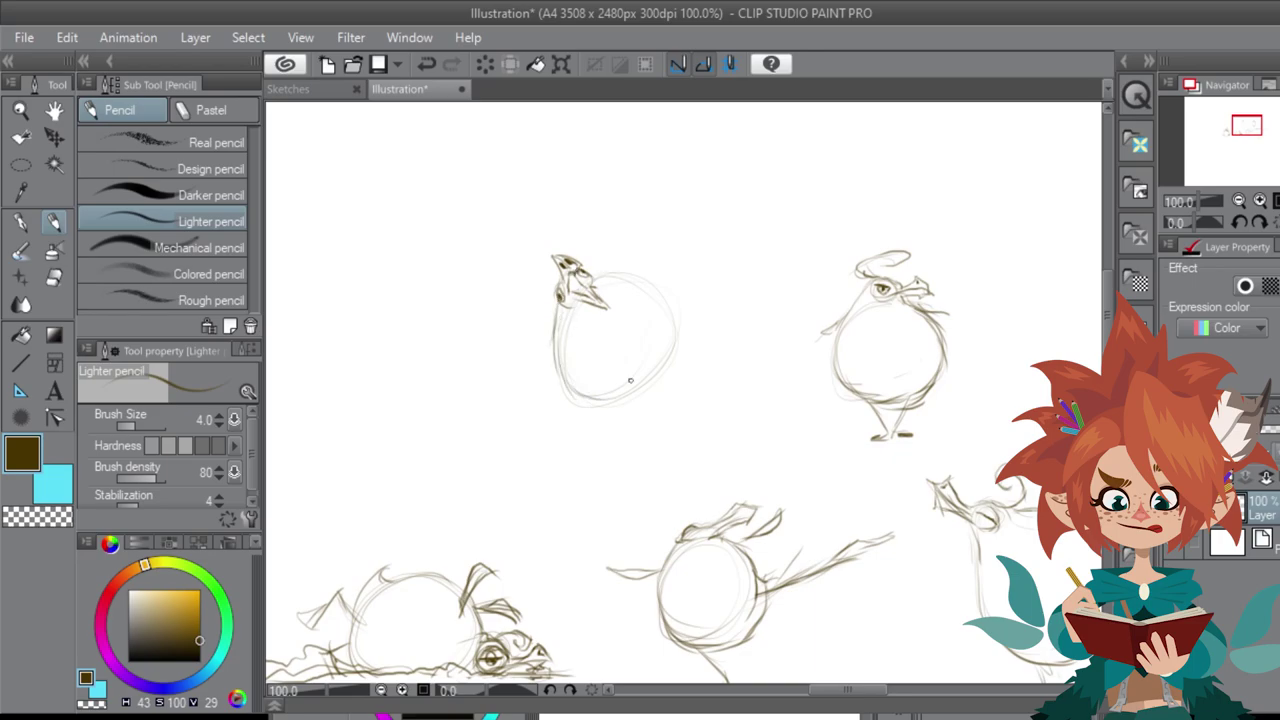
mouse_move(608, 282)
mouse_down()
mouse_move(659, 290)
mouse_move(663, 378)
mouse_up()
mouse_move(554, 286)
mouse_down()
mouse_move(536, 262)
mouse_move(548, 258)
mouse_up()
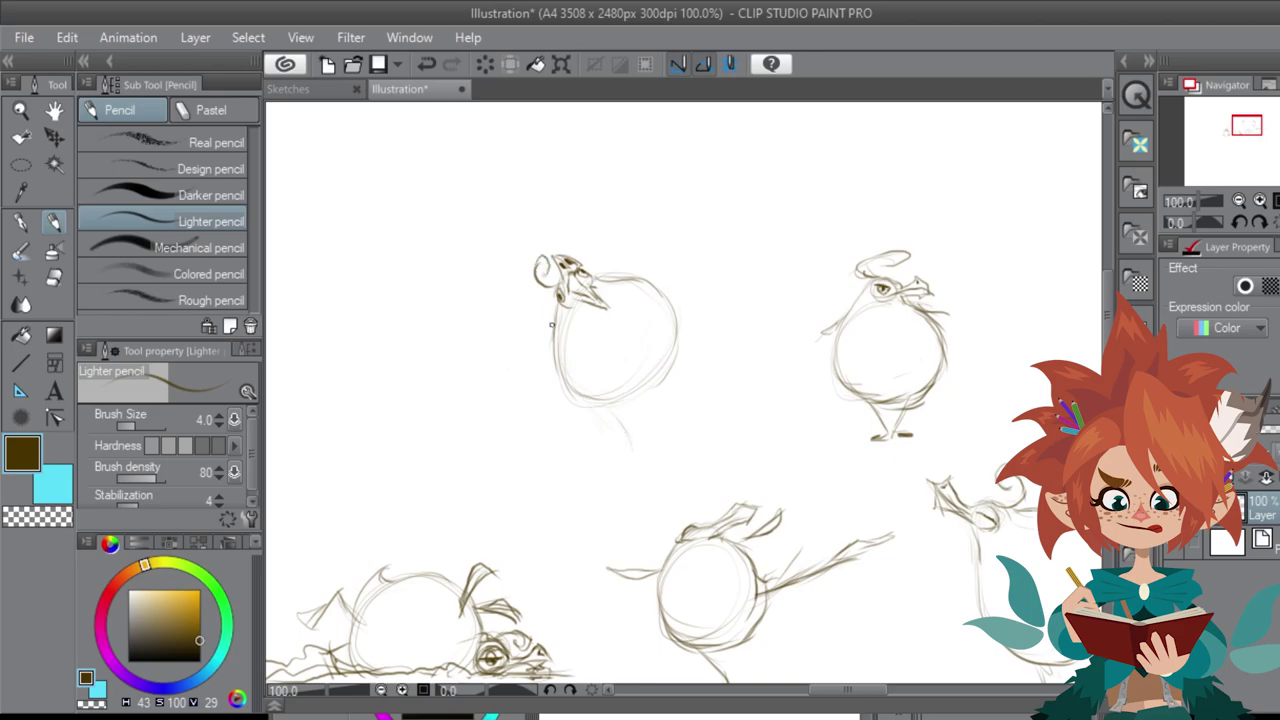
Step: Add small wings, a standing leg and an outstretched kicking leg to the egg-shaped bird
mouse_move(551, 325)
mouse_down()
mouse_move(504, 306)
mouse_move(530, 322)
mouse_move(550, 312)
mouse_up()
drag(596, 235, 606, 278)
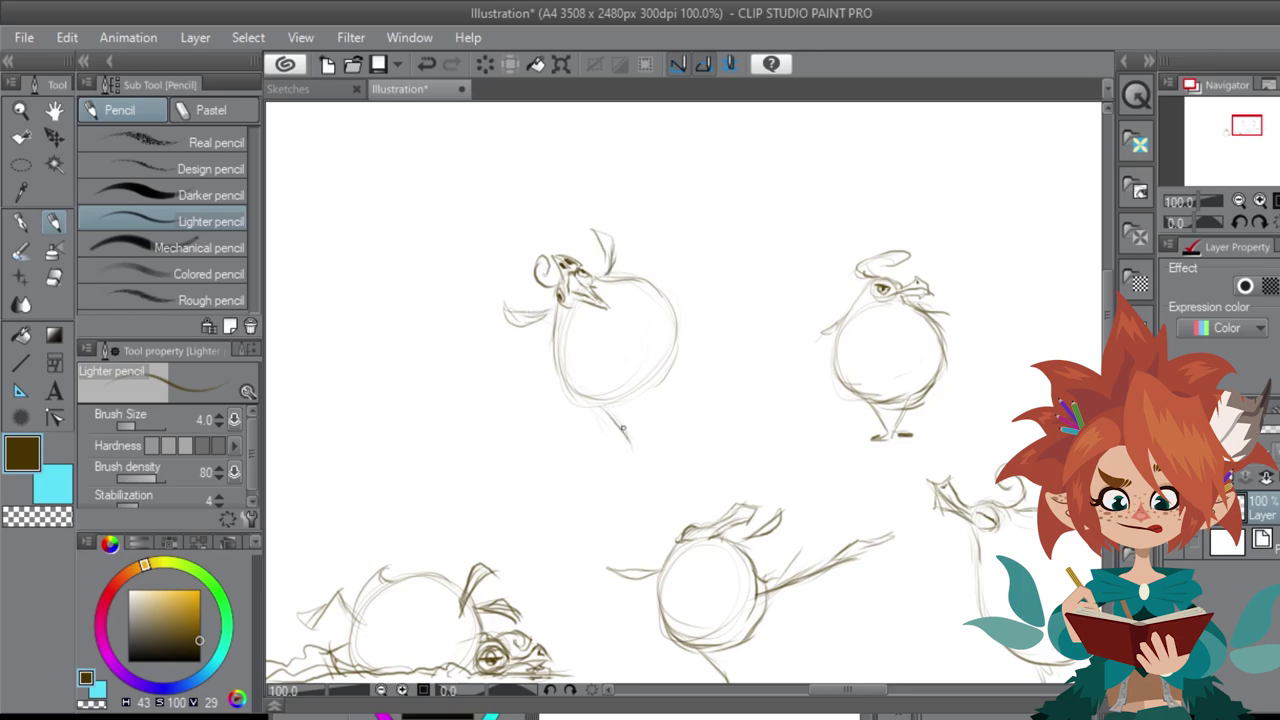
drag(622, 428, 645, 474)
drag(620, 402, 628, 440)
mouse_move(676, 350)
mouse_down()
mouse_move(731, 342)
mouse_move(732, 306)
mouse_move(738, 342)
mouse_up()
mouse_move(700, 520)
mouse_down()
mouse_move(763, 207)
mouse_move(760, 427)
mouse_up()
key(ctrl+minus)
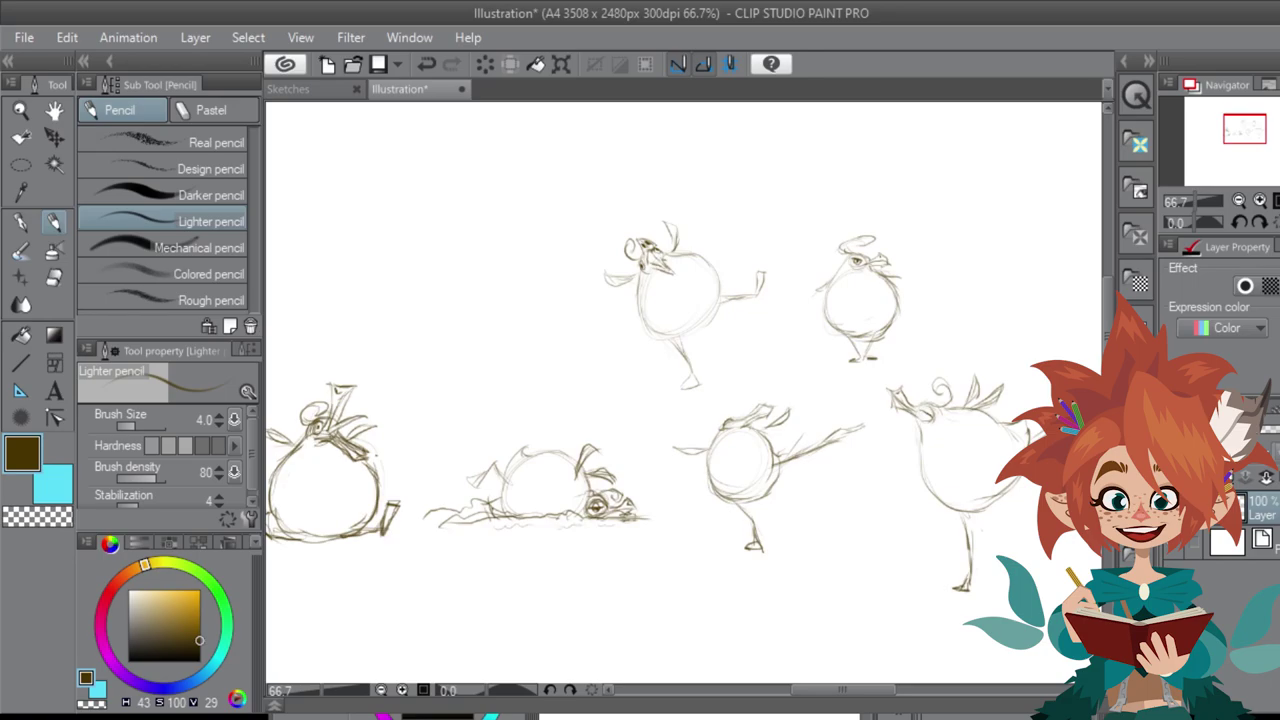
Step: Sketch another bird above the others with a round body stretched toward its head and an open beak
drag(840, 420, 542, 360)
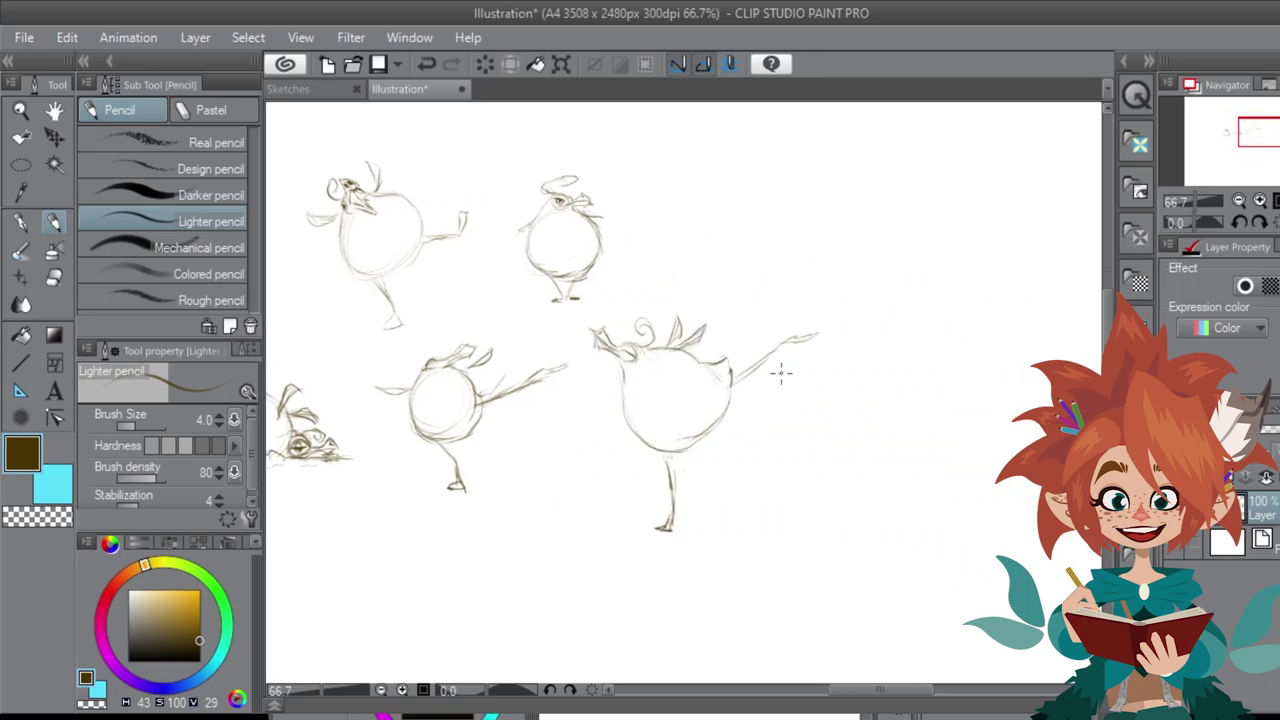
mouse_move(776, 189)
mouse_down()
mouse_move(758, 241)
mouse_move(795, 258)
mouse_move(838, 226)
mouse_move(811, 246)
mouse_move(827, 198)
mouse_move(803, 174)
mouse_move(826, 186)
mouse_move(842, 178)
mouse_move(833, 170)
mouse_move(860, 172)
mouse_move(785, 182)
mouse_up()
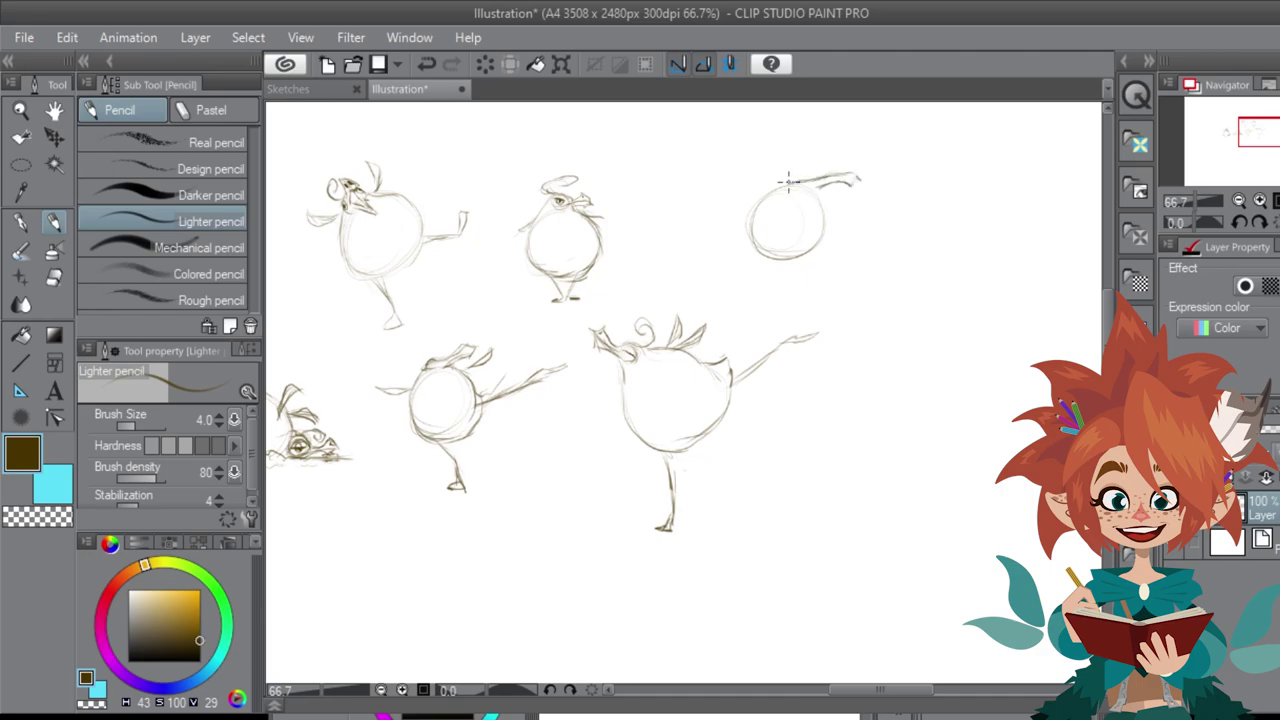
mouse_move(866, 170)
mouse_down()
mouse_move(776, 226)
mouse_move(833, 181)
mouse_up()
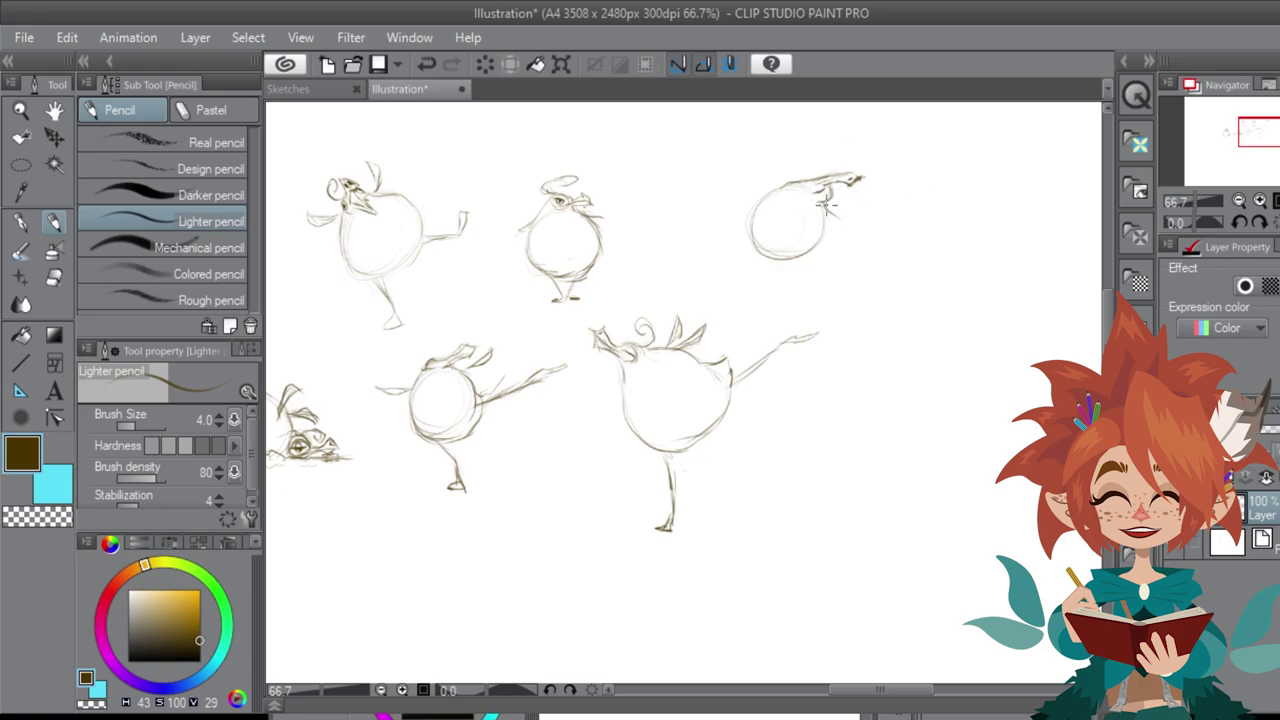
mouse_move(800, 177)
mouse_down()
mouse_move(750, 227)
mouse_move(776, 266)
mouse_move(802, 271)
mouse_move(850, 244)
mouse_move(856, 219)
mouse_move(812, 267)
mouse_move(761, 253)
mouse_move(852, 228)
mouse_up()
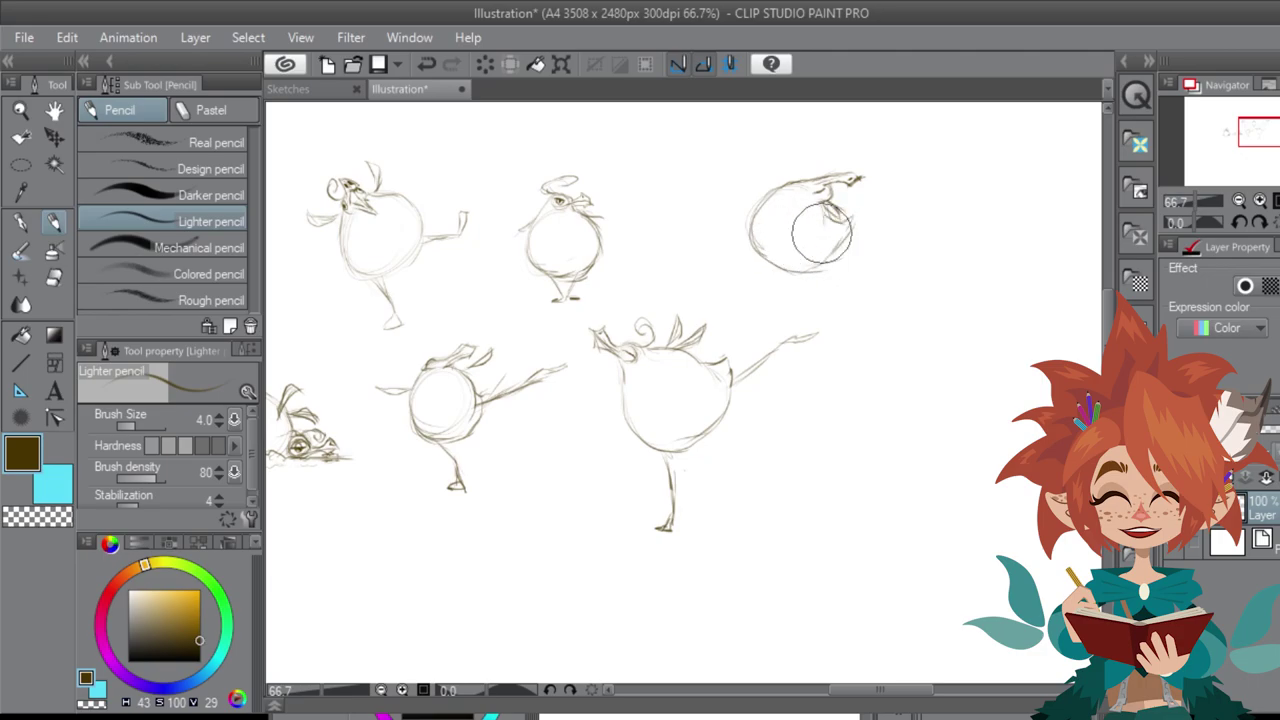
key(ctrl+z)
mouse_move(813, 182)
mouse_down()
mouse_move(808, 194)
mouse_move(862, 172)
mouse_move(846, 170)
mouse_move(853, 161)
mouse_move(810, 189)
mouse_move(870, 195)
mouse_move(830, 222)
mouse_up()
Step: Give the open-beaked bird two long legs stretched out forward and backward, and darken its body outline and rear leg
mouse_move(752, 252)
mouse_down()
mouse_move(665, 252)
mouse_move(706, 250)
mouse_up()
mouse_move(837, 257)
mouse_down()
mouse_move(912, 264)
mouse_move(869, 257)
mouse_move(914, 265)
mouse_up()
drag(740, 243, 704, 248)
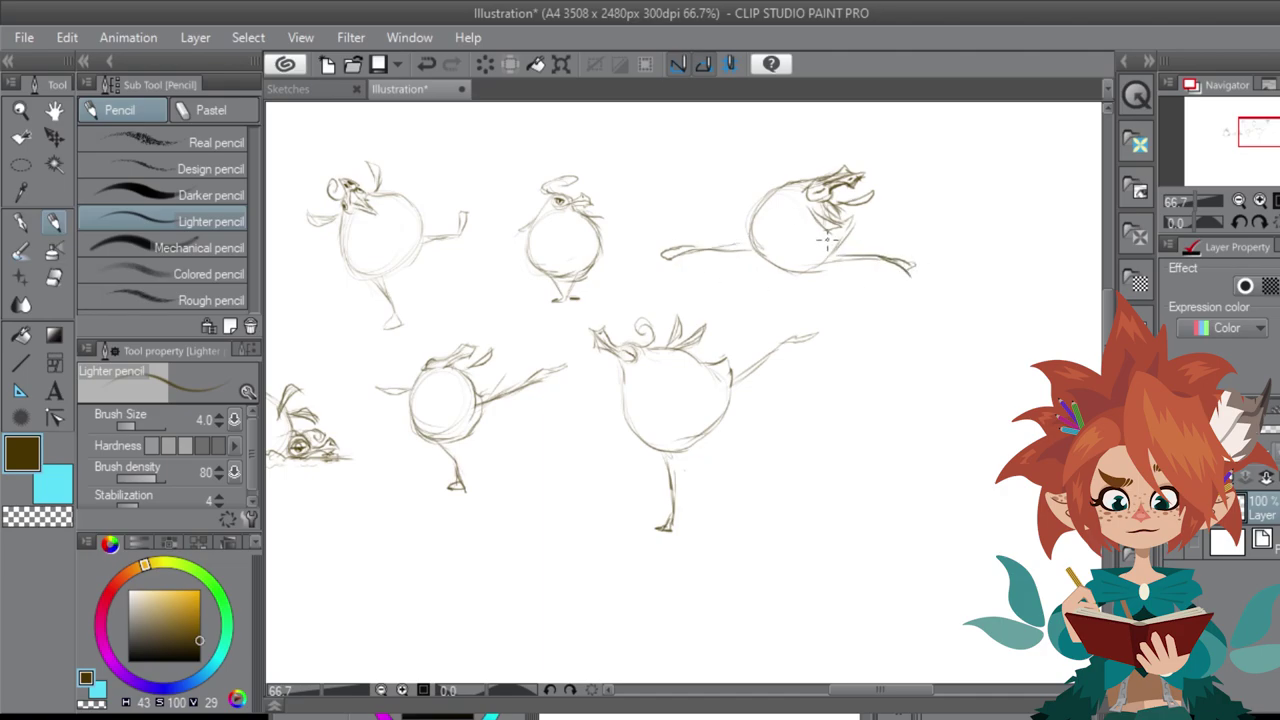
mouse_move(822, 206)
mouse_down()
mouse_move(855, 229)
mouse_move(818, 266)
mouse_up()
mouse_move(776, 188)
mouse_down()
mouse_move(745, 230)
mouse_move(822, 278)
mouse_move(836, 272)
mouse_up()
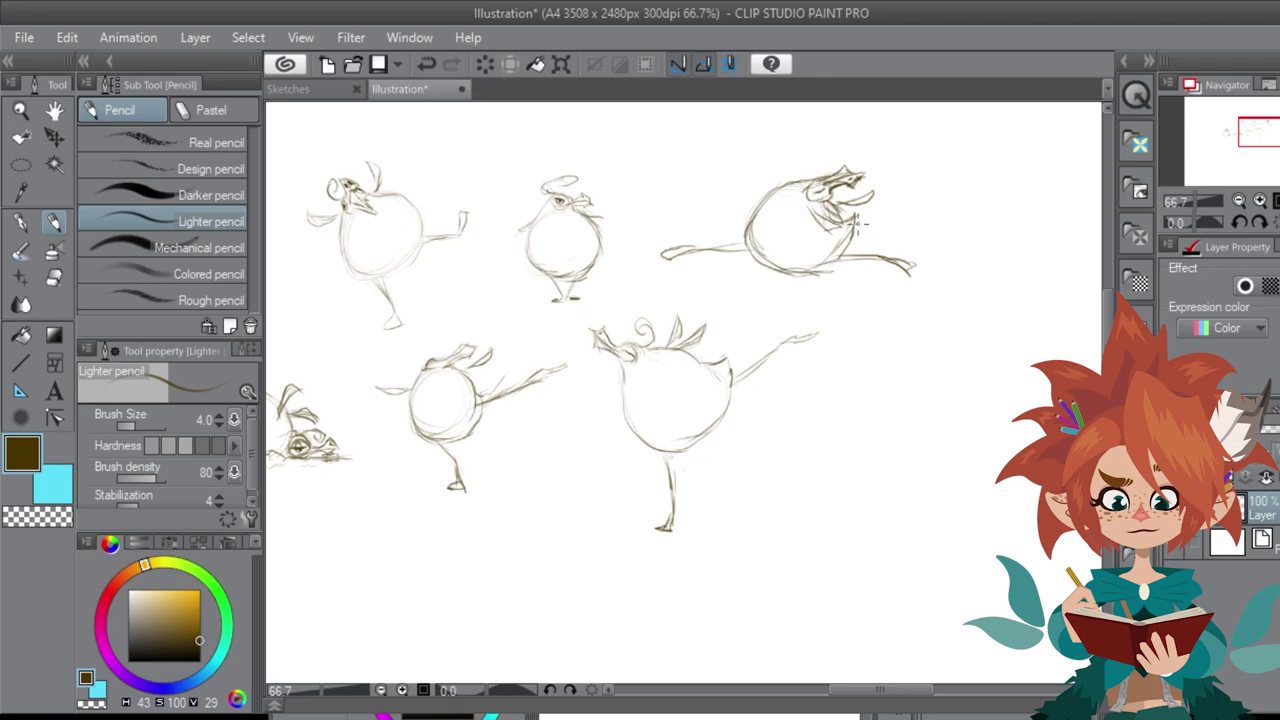
mouse_move(863, 190)
mouse_down()
mouse_move(846, 200)
mouse_move(872, 192)
mouse_up()
drag(1259, 132, 1256, 132)
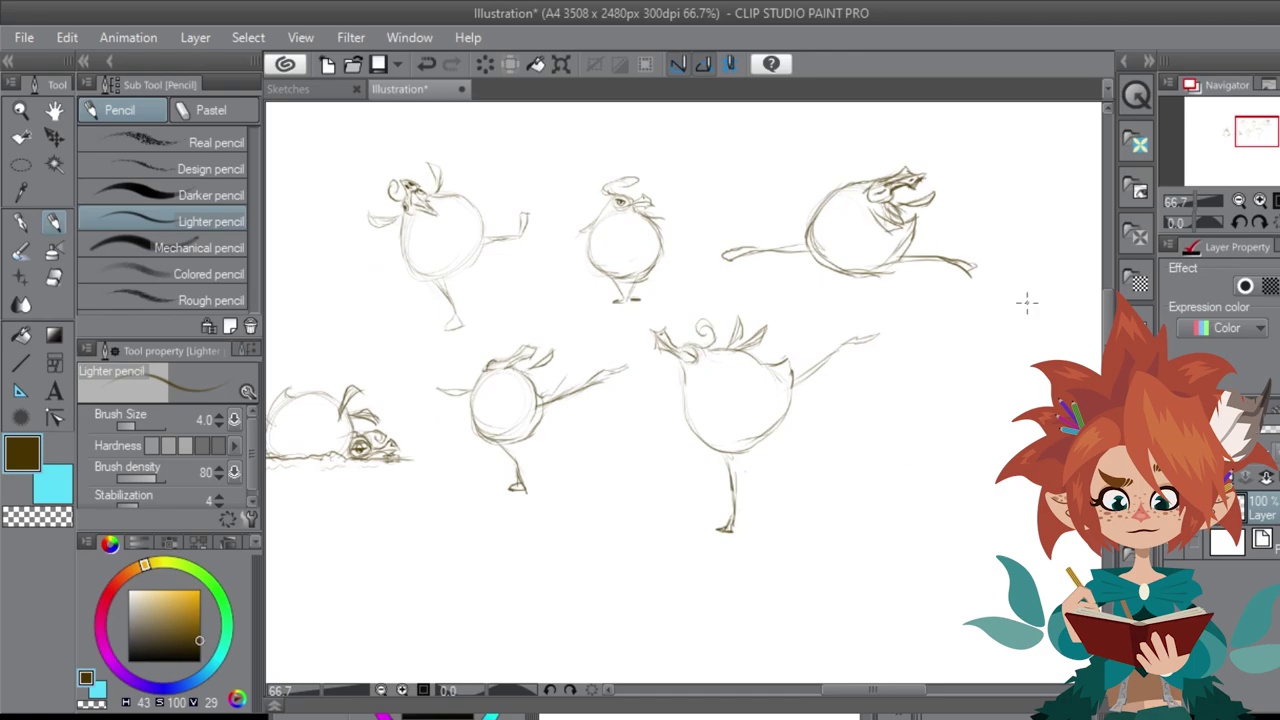
drag(1036, 316, 937, 279)
mouse_move(880, 380)
mouse_down()
mouse_move(563, 377)
mouse_move(597, 360)
mouse_up()
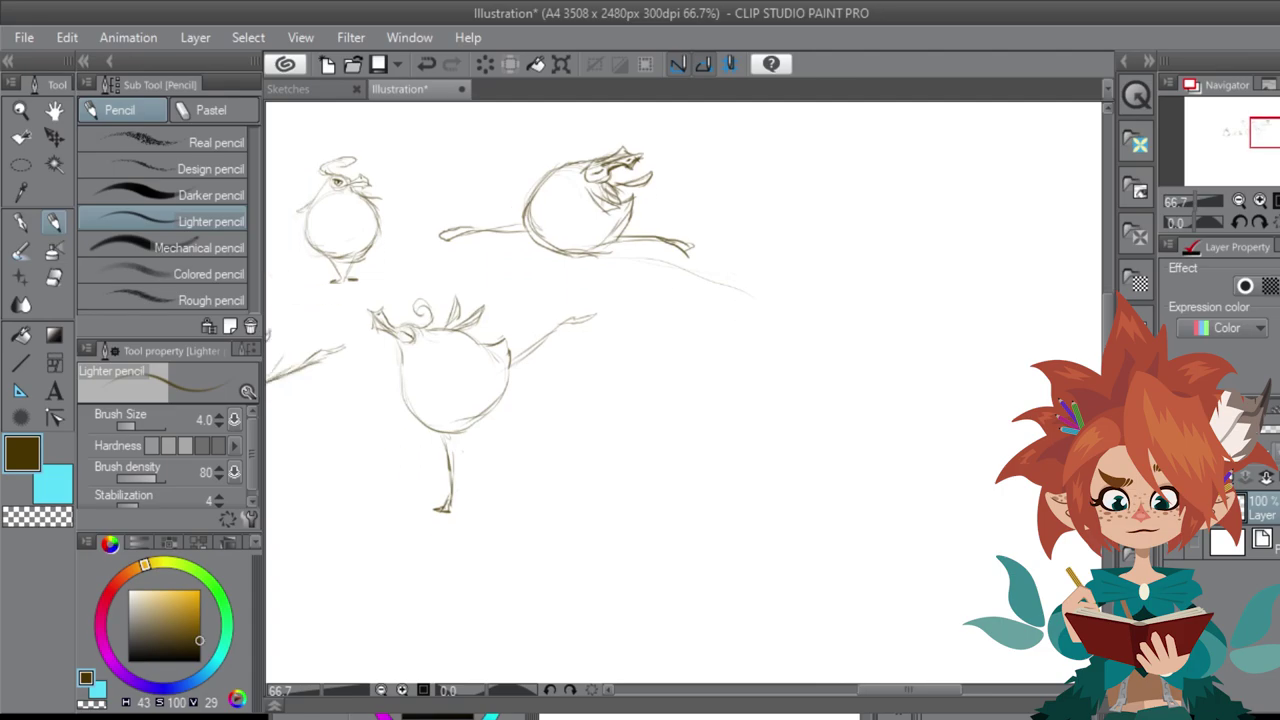
drag(523, 220, 478, 232)
Step: Sketch a round-bodied bird beside the large kicking bird, with two close-set legs, a lowered beak, curled crest and small wings
mouse_move(739, 408)
mouse_down()
mouse_move(694, 389)
mouse_move(749, 391)
mouse_move(669, 434)
mouse_move(668, 470)
mouse_move(696, 496)
mouse_up()
mouse_move(754, 446)
mouse_down()
mouse_move(740, 520)
mouse_move(723, 528)
mouse_move(740, 533)
mouse_up()
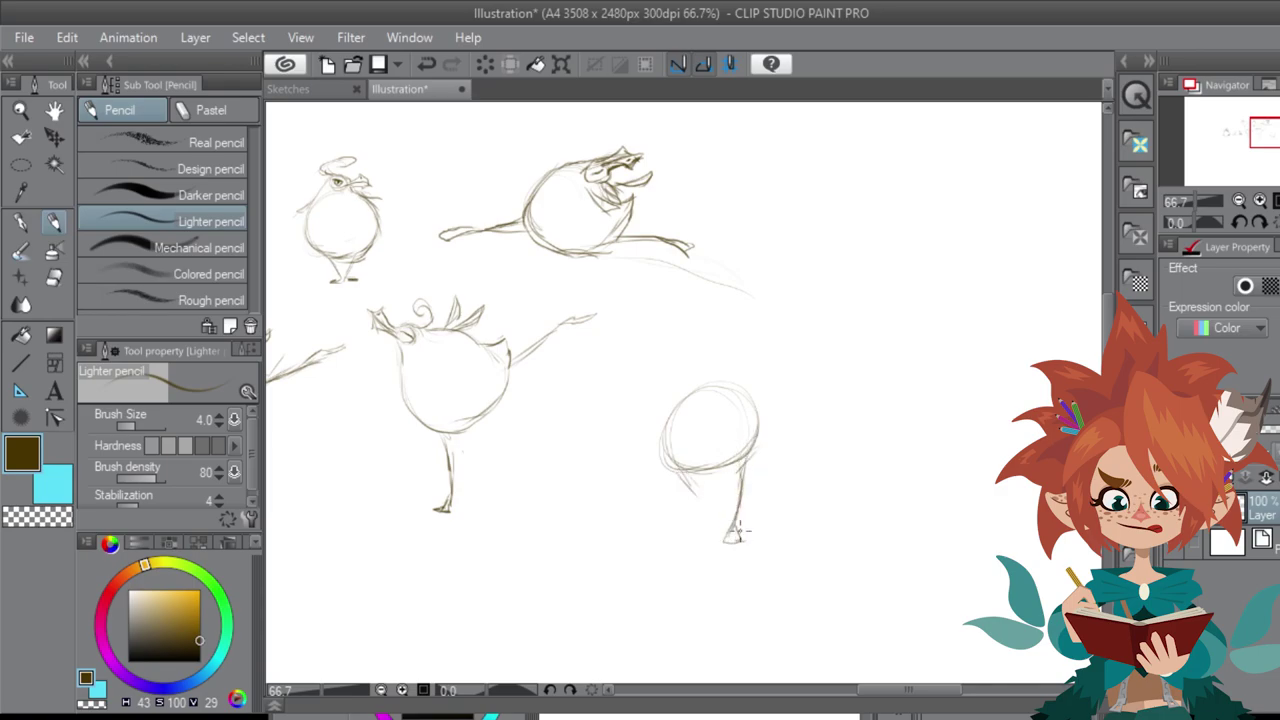
drag(680, 466, 715, 505)
mouse_move(707, 482)
mouse_down()
mouse_move(724, 518)
mouse_move(730, 495)
mouse_up()
mouse_move(674, 404)
mouse_down()
mouse_move(736, 488)
mouse_move(766, 470)
mouse_move(760, 390)
mouse_move(770, 476)
mouse_move(751, 431)
mouse_move(729, 440)
mouse_up()
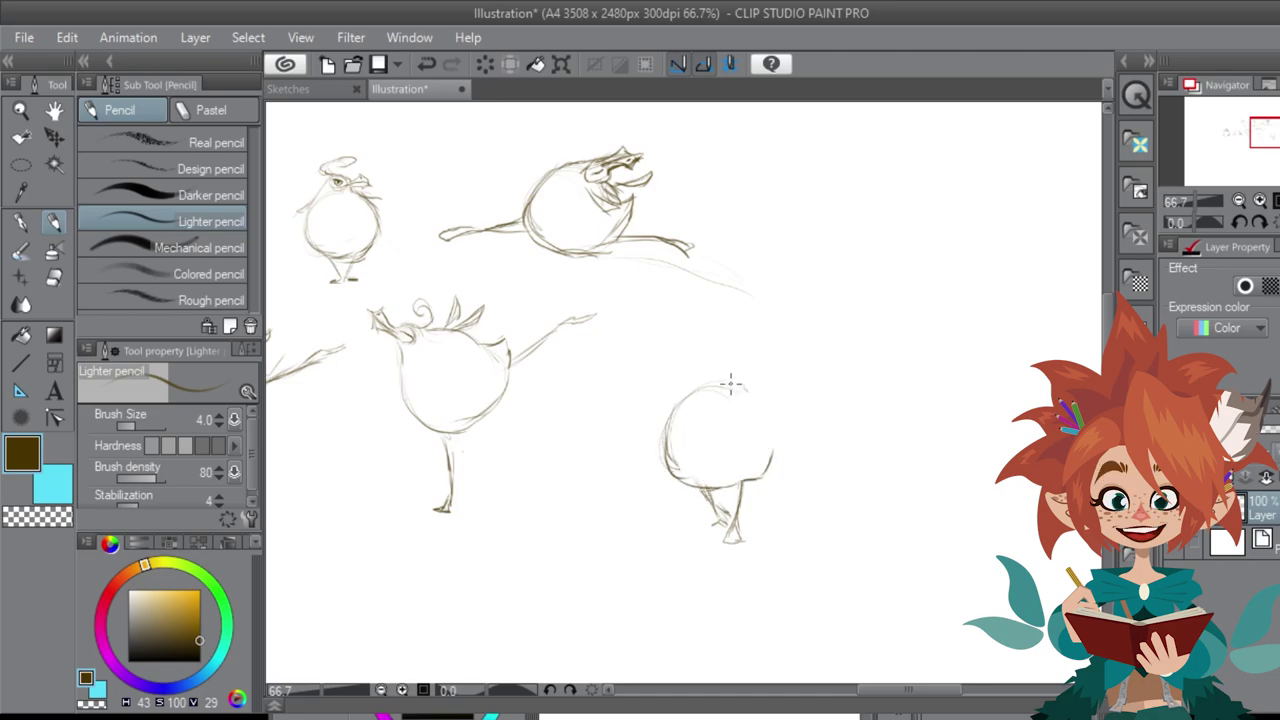
drag(731, 383, 774, 440)
mouse_move(739, 370)
mouse_down()
mouse_move(712, 376)
mouse_move(748, 389)
mouse_move(742, 410)
mouse_move(702, 371)
mouse_move(728, 381)
mouse_move(683, 355)
mouse_move(738, 356)
mouse_move(758, 374)
mouse_move(754, 350)
mouse_move(716, 370)
mouse_move(726, 388)
mouse_move(709, 373)
mouse_move(690, 395)
mouse_move(766, 409)
mouse_move(750, 388)
mouse_move(758, 395)
mouse_up()
mouse_move(655, 330)
mouse_down()
mouse_move(857, 561)
mouse_move(776, 415)
mouse_move(792, 336)
mouse_move(832, 410)
mouse_move(974, 357)
mouse_move(1057, 438)
mouse_move(1174, 375)
mouse_move(756, 315)
mouse_move(648, 370)
mouse_move(640, 410)
mouse_up()
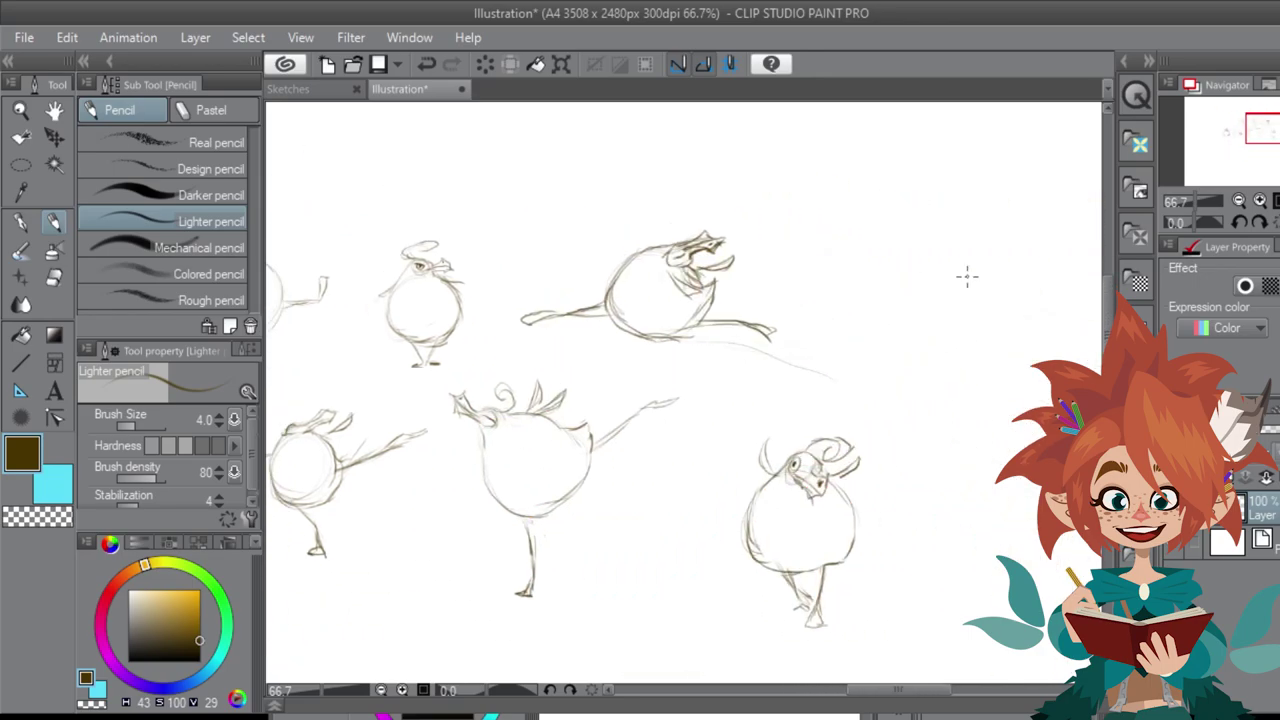
Step: Sketch an egg-shaped bird above the upper row with an open beak, looped crest, one standing leg and one leg kicked back
mouse_move(430, 117)
mouse_down()
mouse_move(652, 317)
mouse_move(653, 299)
mouse_move(537, 329)
mouse_move(629, 309)
mouse_move(598, 342)
mouse_up()
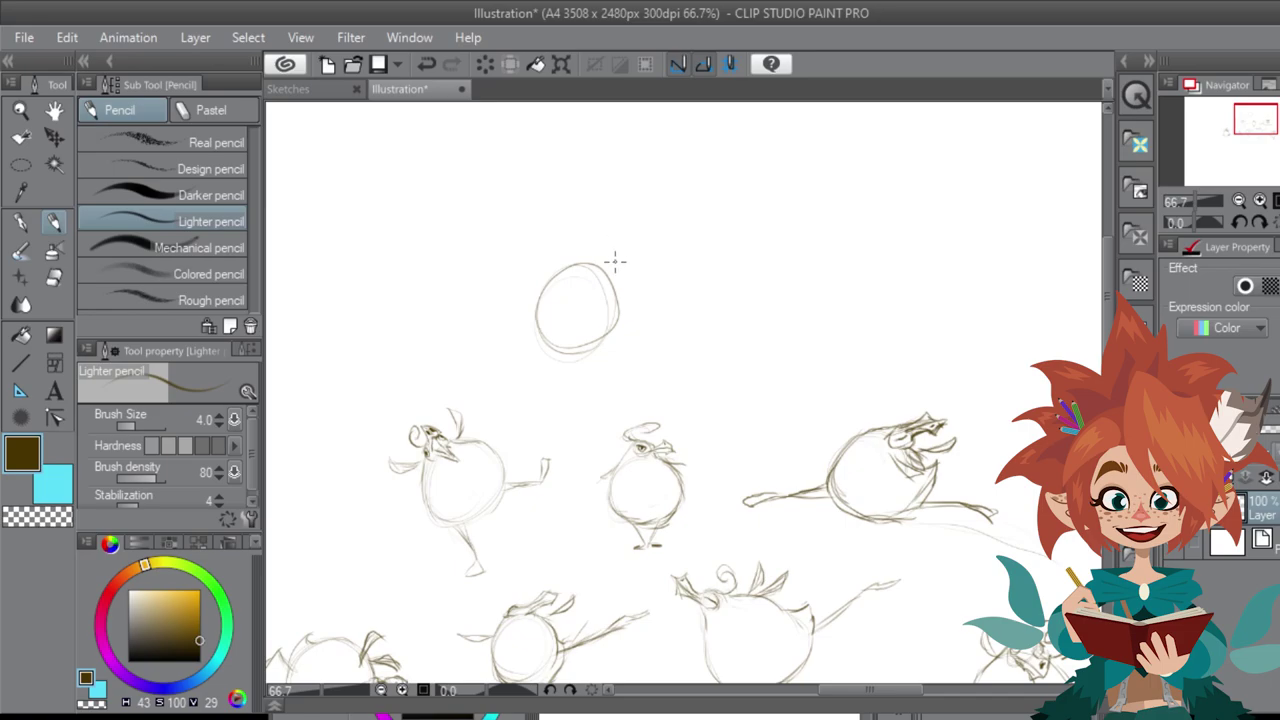
mouse_move(615, 262)
mouse_down()
mouse_move(656, 258)
mouse_move(632, 263)
mouse_up()
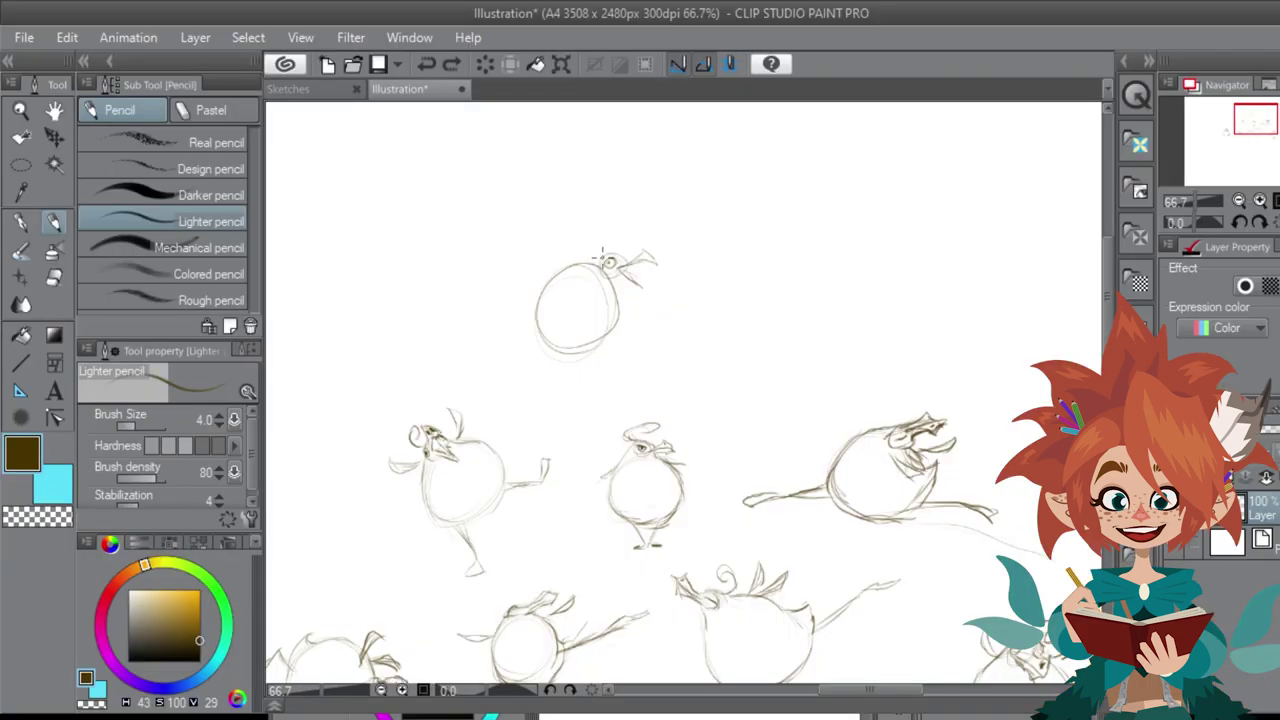
mouse_move(620, 264)
mouse_down()
mouse_move(660, 265)
mouse_move(634, 268)
mouse_move(641, 295)
mouse_move(654, 284)
mouse_move(629, 288)
mouse_move(604, 257)
mouse_move(595, 264)
mouse_move(632, 239)
mouse_move(614, 246)
mouse_up()
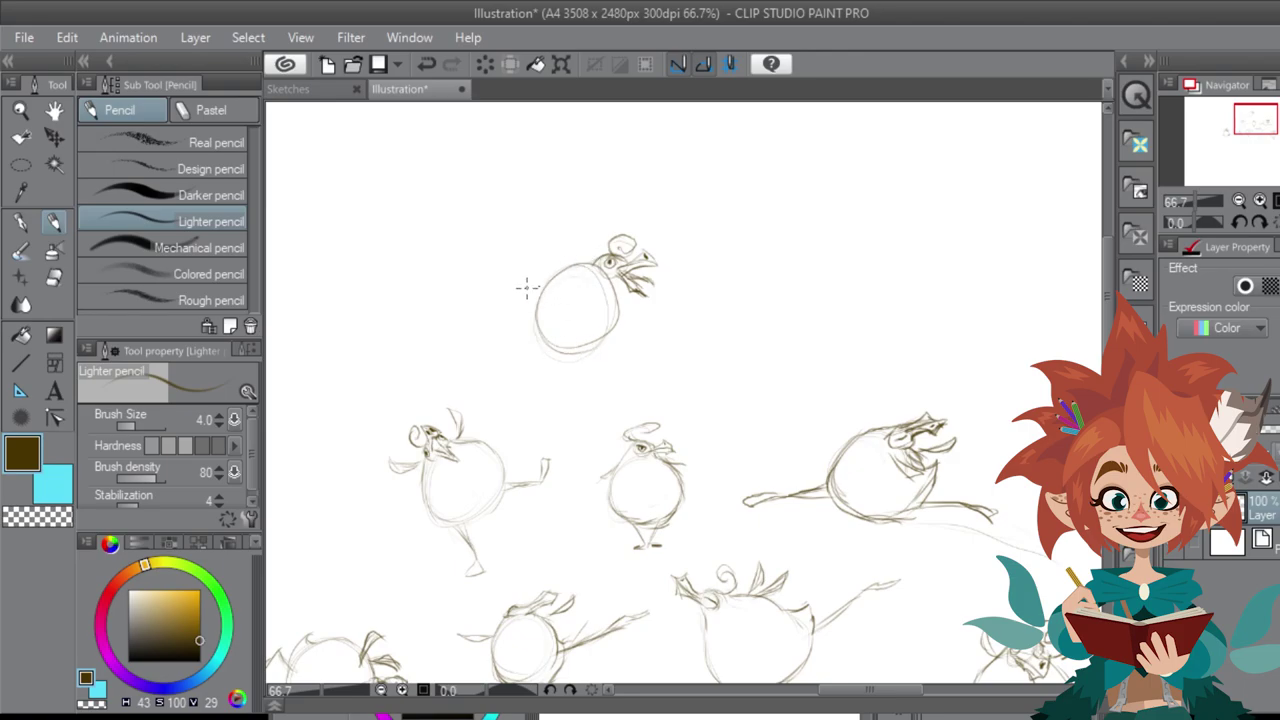
mouse_move(540, 308)
mouse_down()
mouse_move(515, 285)
mouse_move(505, 250)
mouse_move(518, 292)
mouse_up()
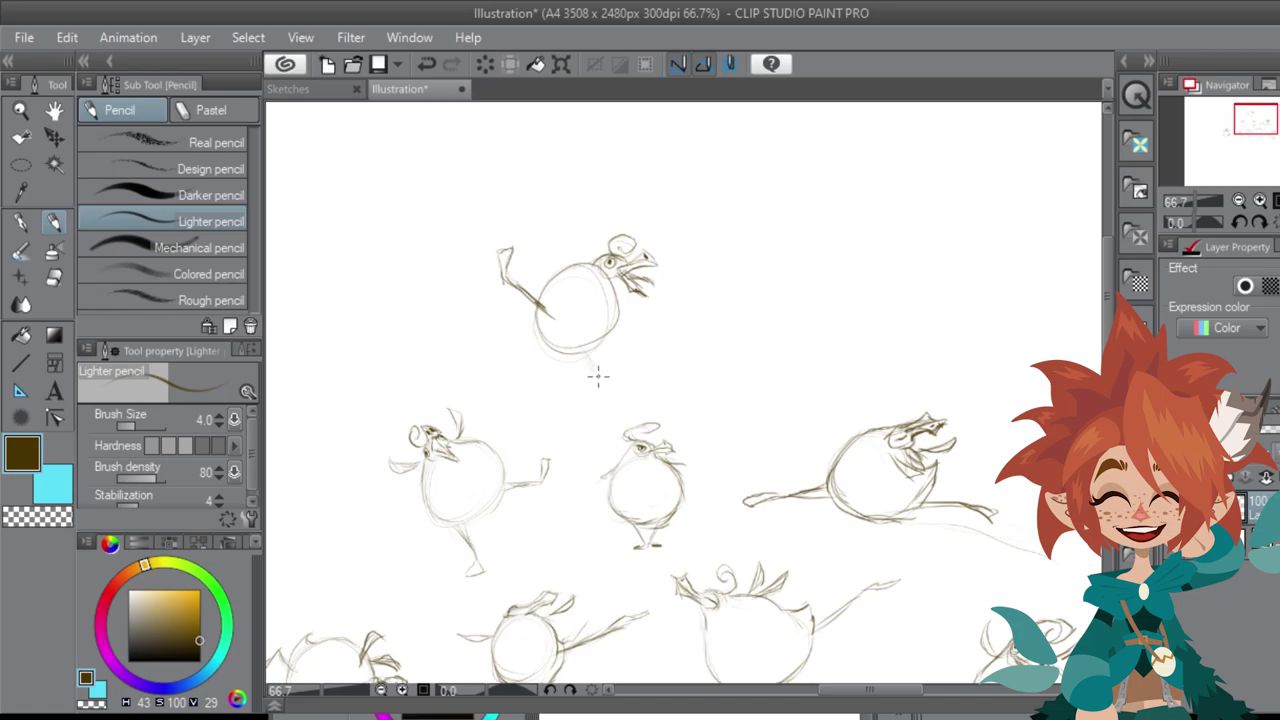
mouse_move(598, 375)
mouse_down()
mouse_move(585, 346)
mouse_move(630, 396)
mouse_up()
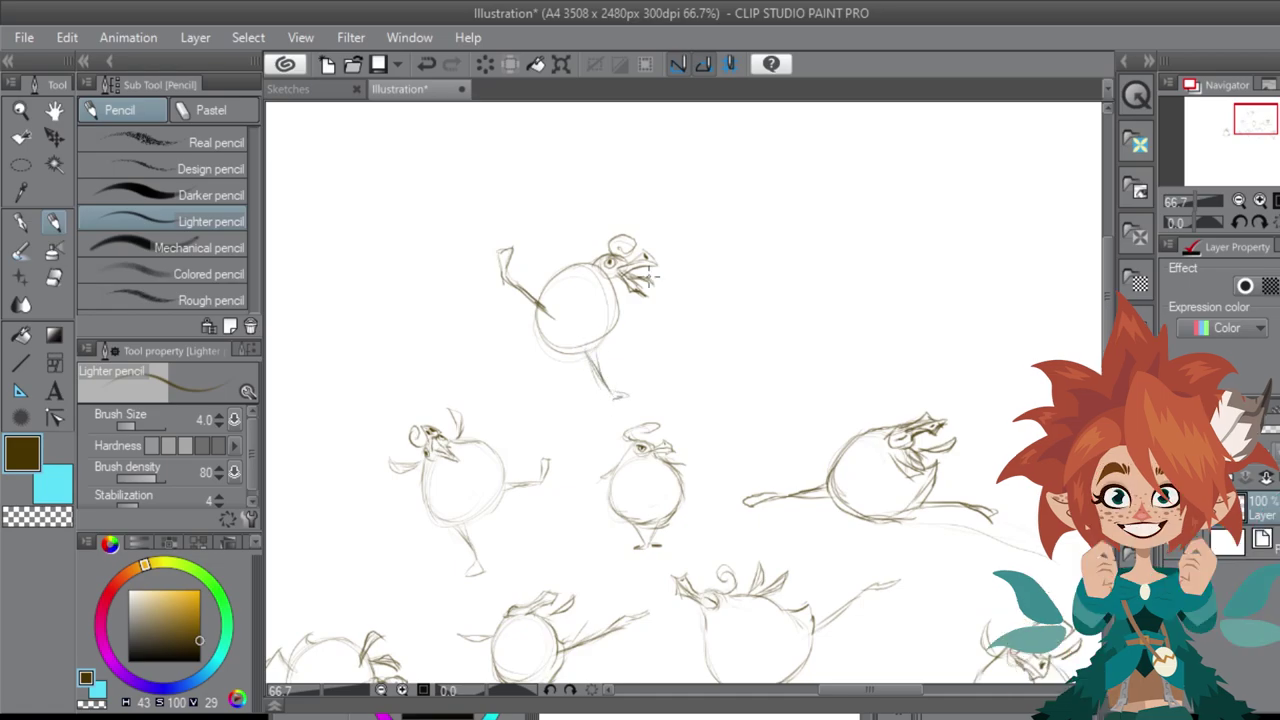
mouse_move(562, 272)
mouse_down()
mouse_move(538, 313)
mouse_move(567, 352)
mouse_move(608, 347)
mouse_move(589, 349)
mouse_move(620, 337)
mouse_move(607, 337)
mouse_move(633, 322)
mouse_up()
drag(579, 260, 592, 242)
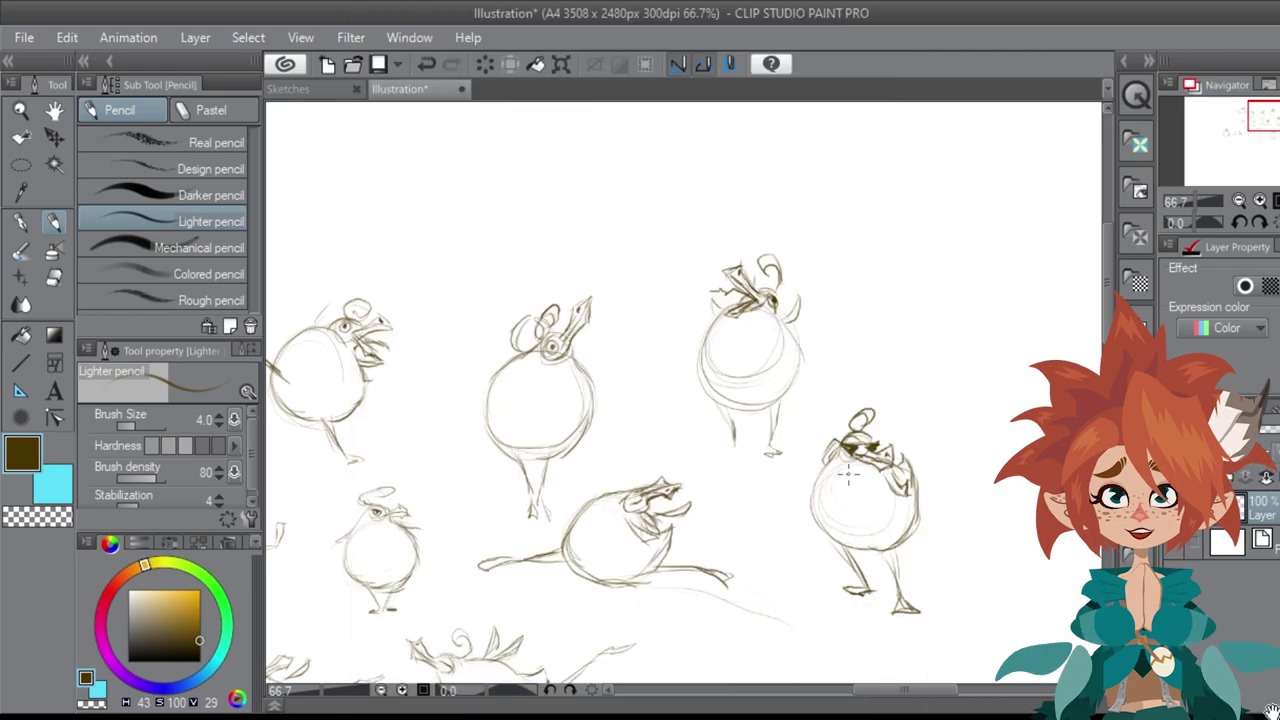
Step: Sketch a bird lying on its belly in the empty area, with its head lowered, legs trailing behind and a looped crest
mouse_move(500, 400)
mouse_down()
mouse_move(688, 292)
mouse_move(928, 325)
mouse_up()
drag(704, 483, 955, 480)
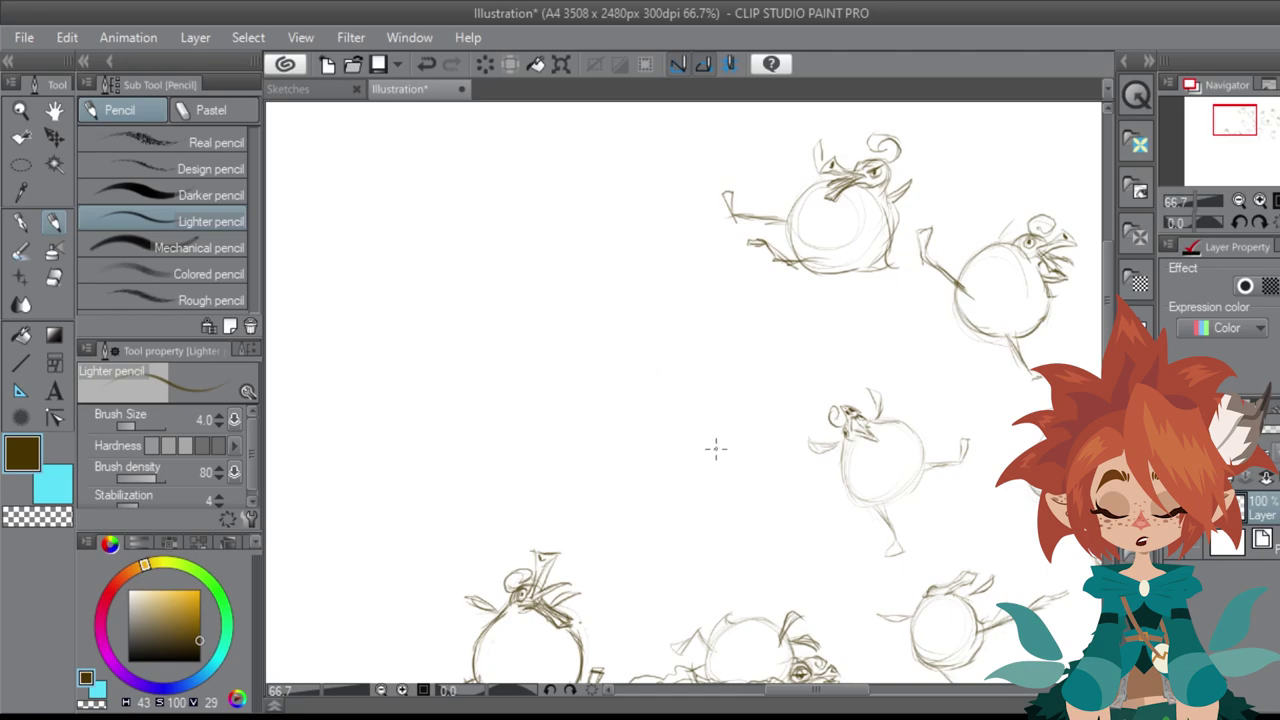
mouse_move(690, 442)
mouse_down()
mouse_move(659, 450)
mouse_move(645, 504)
mouse_move(704, 521)
mouse_move(683, 446)
mouse_move(712, 458)
mouse_move(698, 443)
mouse_move(743, 489)
mouse_move(740, 471)
mouse_move(728, 515)
mouse_move(654, 486)
mouse_move(676, 516)
mouse_move(737, 513)
mouse_move(738, 447)
mouse_move(683, 444)
mouse_move(644, 479)
mouse_move(639, 500)
mouse_move(650, 482)
mouse_move(656, 505)
mouse_move(663, 492)
mouse_move(645, 496)
mouse_move(655, 506)
mouse_move(662, 492)
mouse_move(668, 509)
mouse_move(657, 526)
mouse_move(675, 528)
mouse_move(657, 491)
mouse_move(683, 513)
mouse_move(675, 526)
mouse_move(641, 486)
mouse_up()
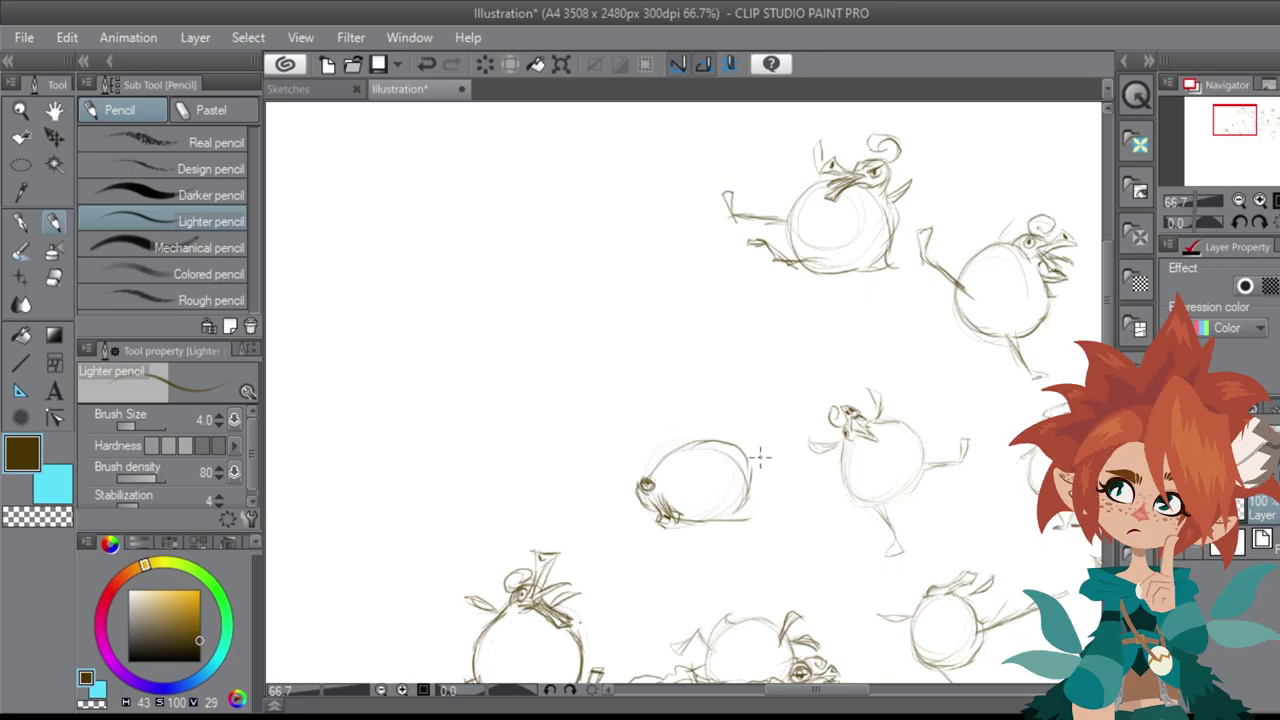
mouse_move(750, 459)
mouse_down()
mouse_move(787, 482)
mouse_move(790, 470)
mouse_move(785, 501)
mouse_move(740, 510)
mouse_up()
mouse_move(666, 456)
mouse_down()
mouse_move(650, 470)
mouse_move(672, 442)
mouse_move(744, 446)
mouse_up()
mouse_move(705, 489)
mouse_down()
mouse_move(702, 454)
mouse_move(733, 460)
mouse_move(704, 452)
mouse_move(720, 490)
mouse_up()
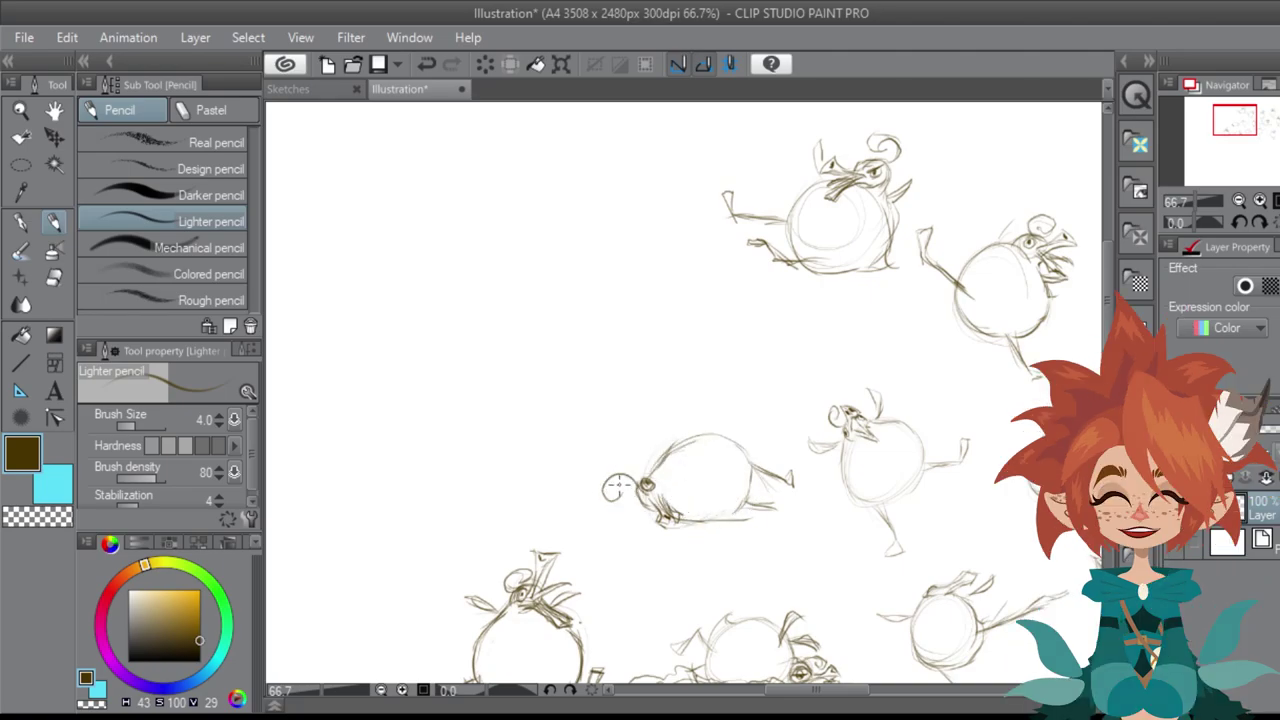
mouse_move(628, 478)
mouse_down()
mouse_move(608, 492)
mouse_move(652, 466)
mouse_move(640, 449)
mouse_move(670, 506)
mouse_move(656, 403)
mouse_up()
mouse_move(1030, 590)
mouse_down()
mouse_move(880, 508)
mouse_move(597, 455)
mouse_up()
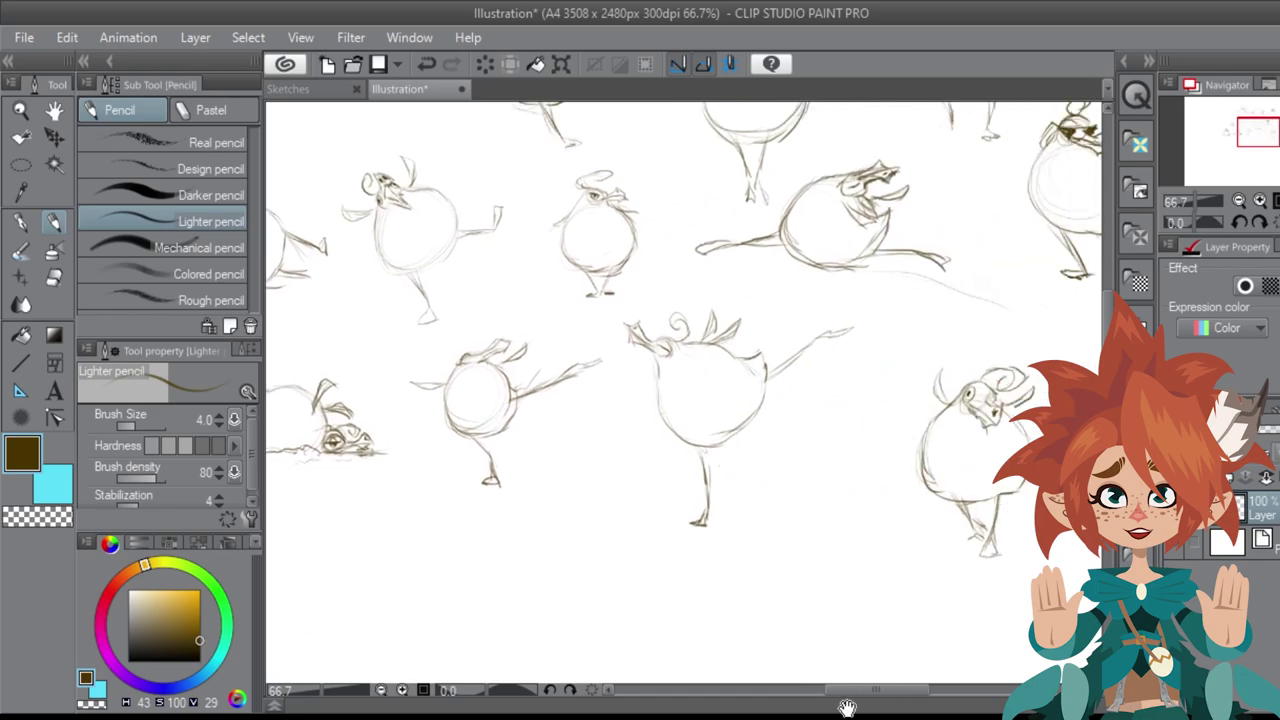
mouse_move(819, 577)
mouse_down()
mouse_move(755, 489)
mouse_move(829, 471)
mouse_up()
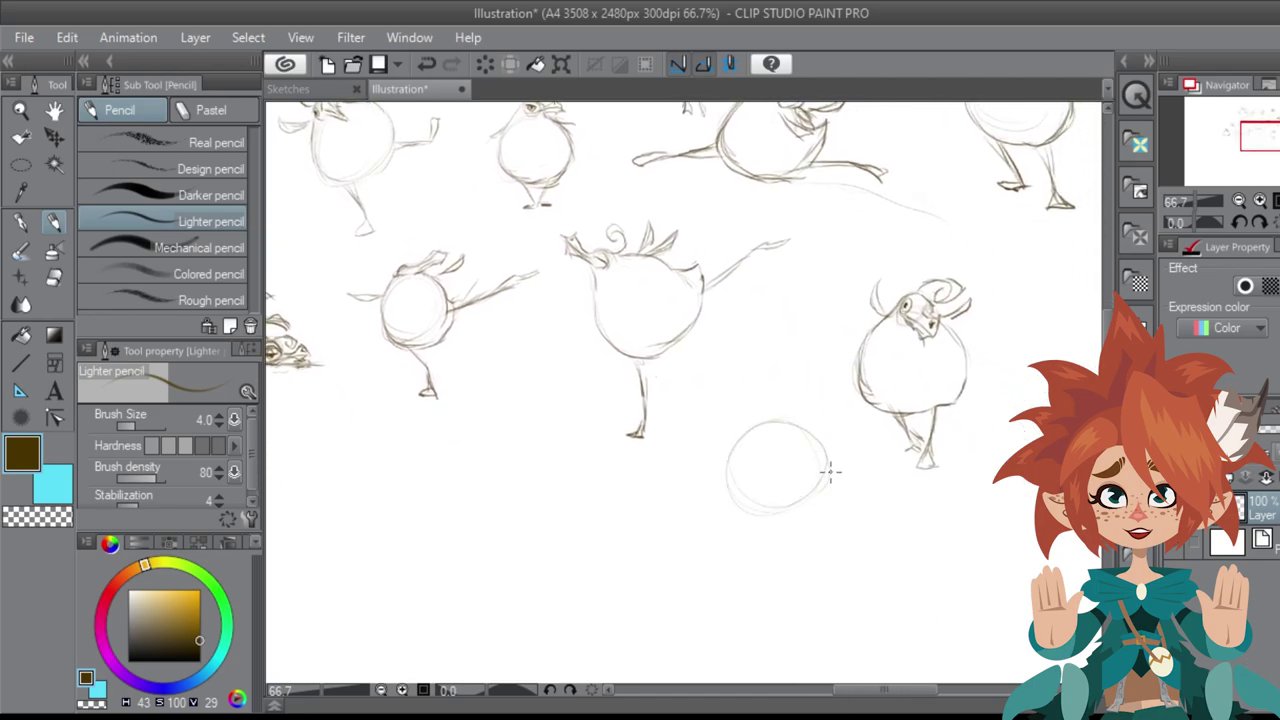
mouse_move(736, 503)
mouse_down()
mouse_move(708, 487)
mouse_move(700, 457)
mouse_move(705, 490)
mouse_up()
mouse_move(805, 509)
mouse_down()
mouse_move(846, 492)
mouse_move(860, 468)
mouse_move(857, 490)
mouse_up()
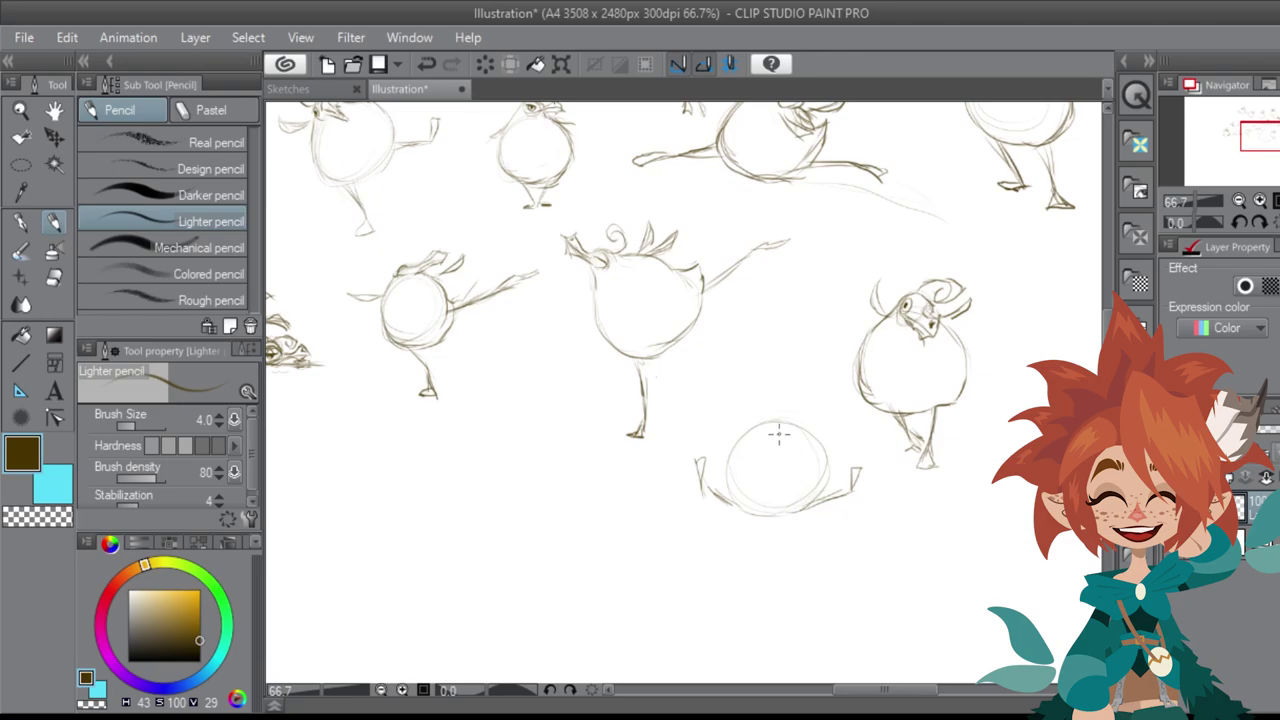
mouse_move(783, 386)
mouse_down()
mouse_move(773, 418)
mouse_move(767, 387)
mouse_move(726, 465)
mouse_move(788, 379)
mouse_move(817, 438)
mouse_up()
mouse_move(765, 390)
mouse_down()
mouse_move(790, 391)
mouse_move(772, 419)
mouse_up()
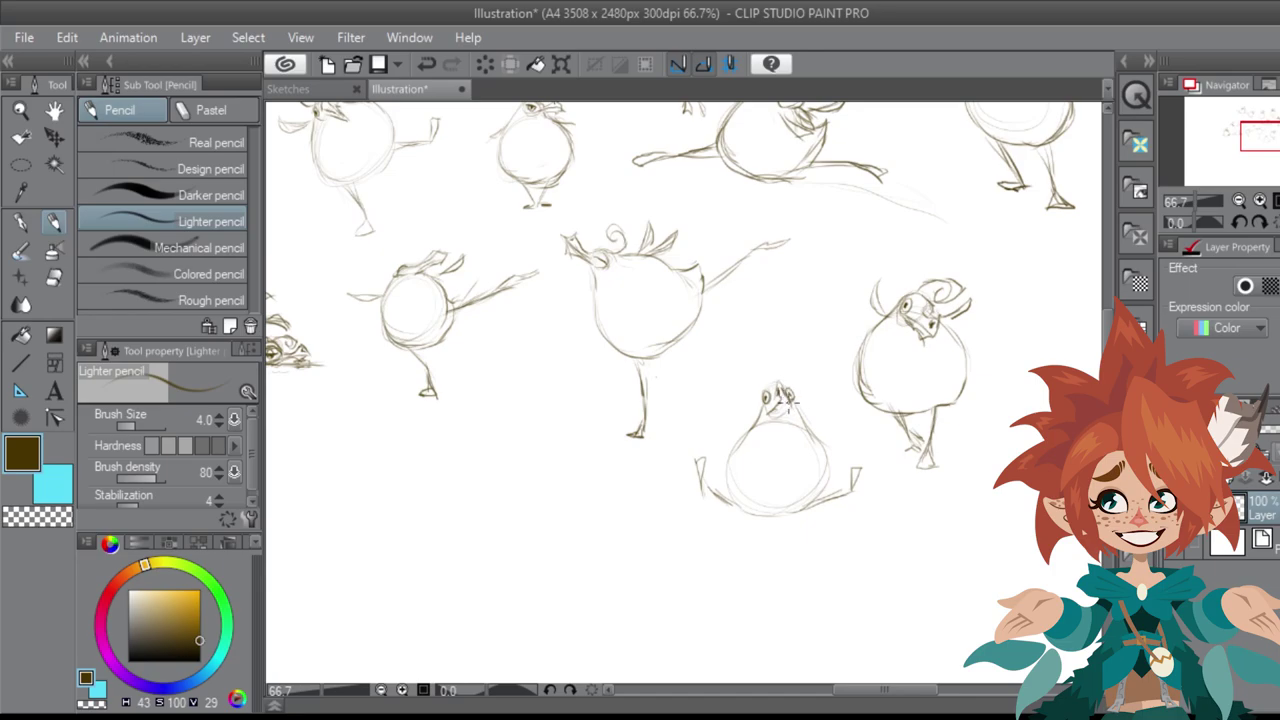
drag(770, 416, 776, 431)
drag(786, 416, 787, 431)
drag(774, 417, 782, 440)
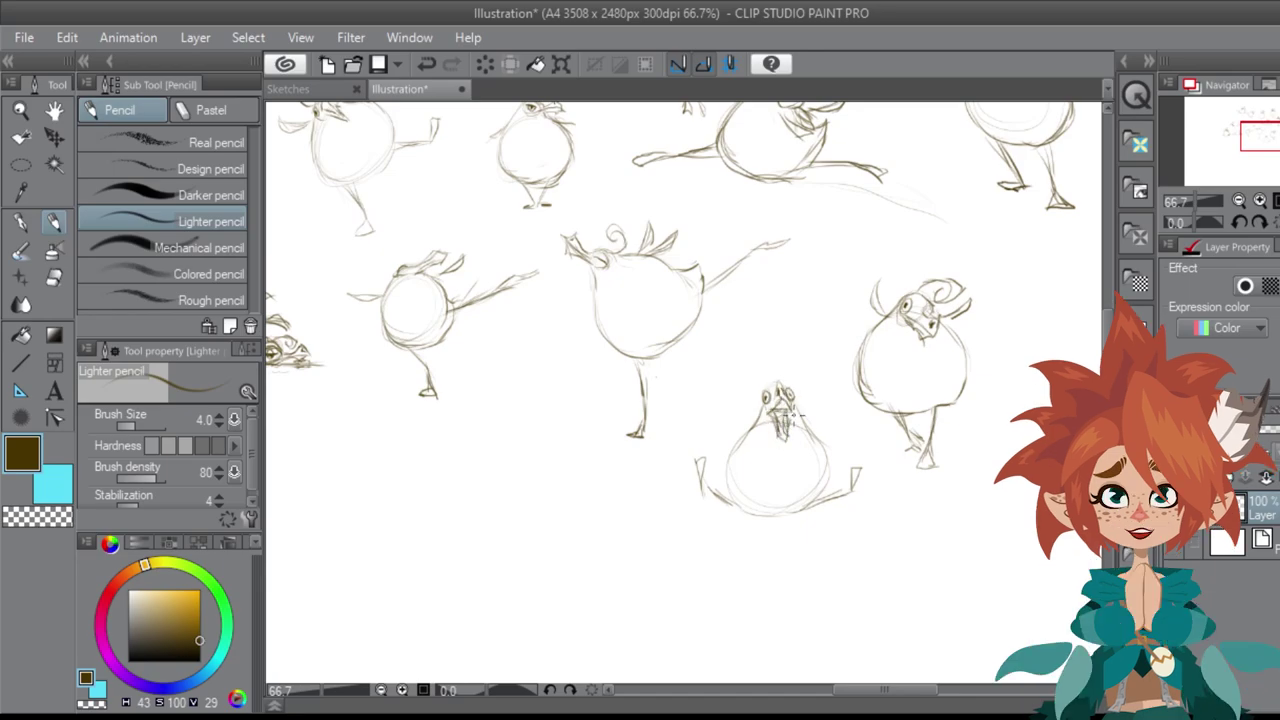
mouse_move(784, 366)
mouse_down()
mouse_move(745, 526)
mouse_move(748, 446)
mouse_move(846, 474)
mouse_up()
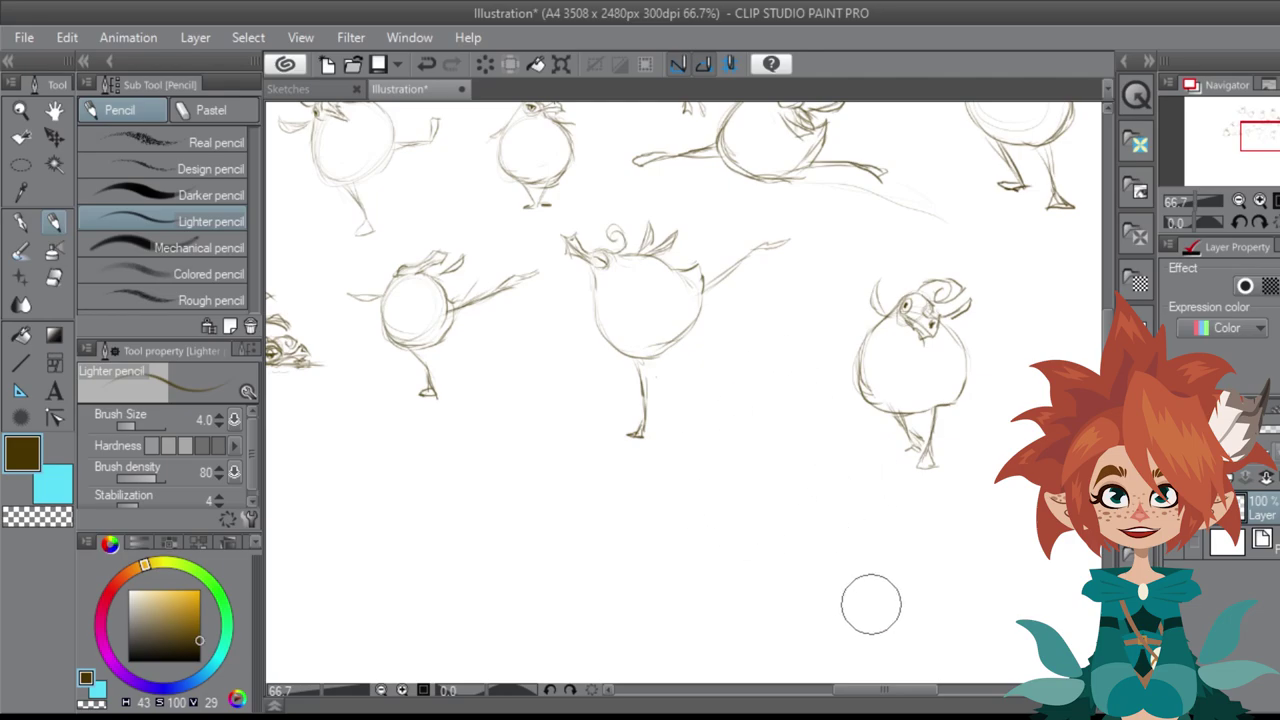
Step: Sketch an egg-shaped bird body below the large kicking bird, with two spread standing legs and a small head circle
mouse_move(713, 476)
mouse_down()
mouse_move(789, 512)
mouse_move(790, 392)
mouse_up()
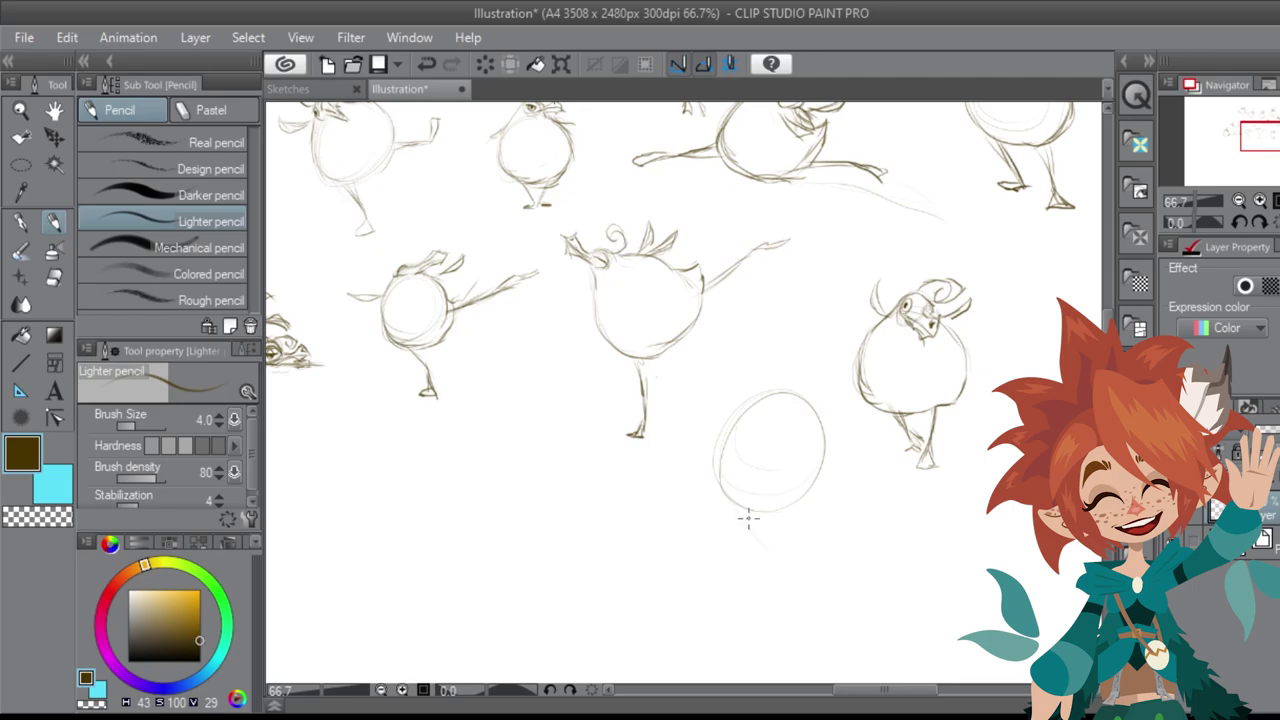
drag(740, 503, 764, 544)
drag(800, 503, 815, 546)
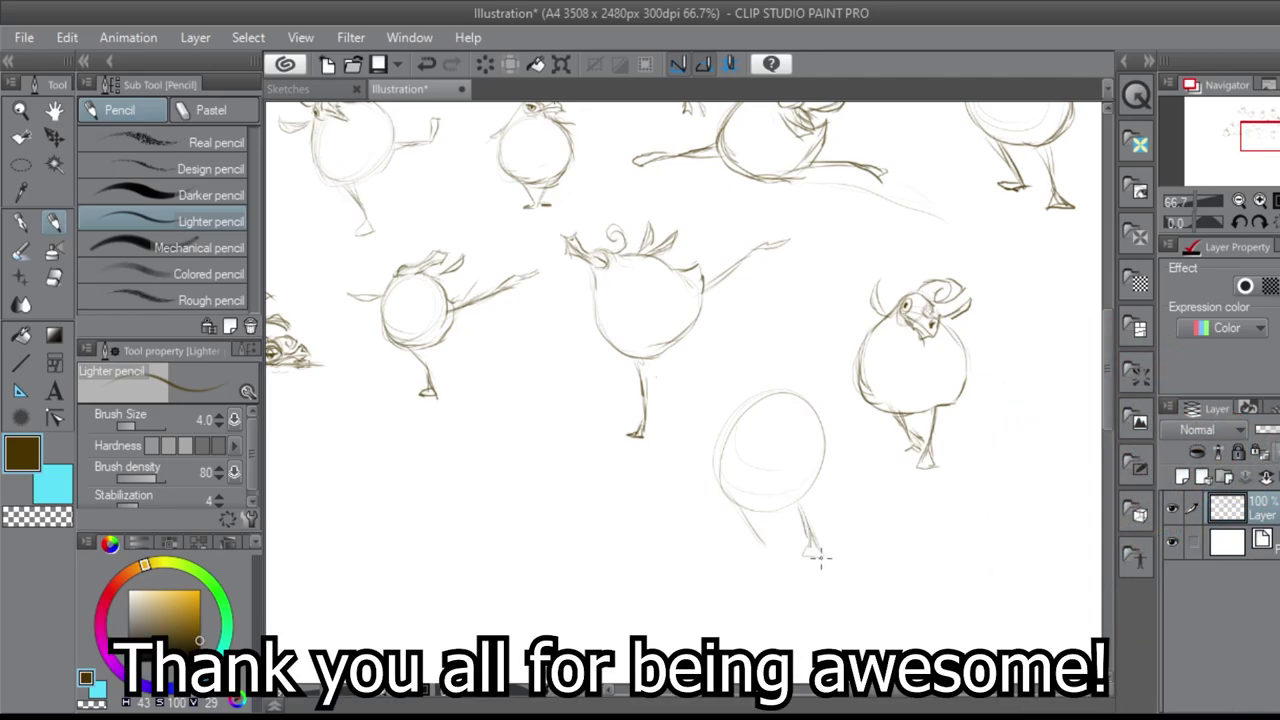
mouse_move(744, 506)
mouse_down()
mouse_move(772, 567)
mouse_move(748, 551)
mouse_move(781, 549)
mouse_up()
drag(730, 420, 714, 472)
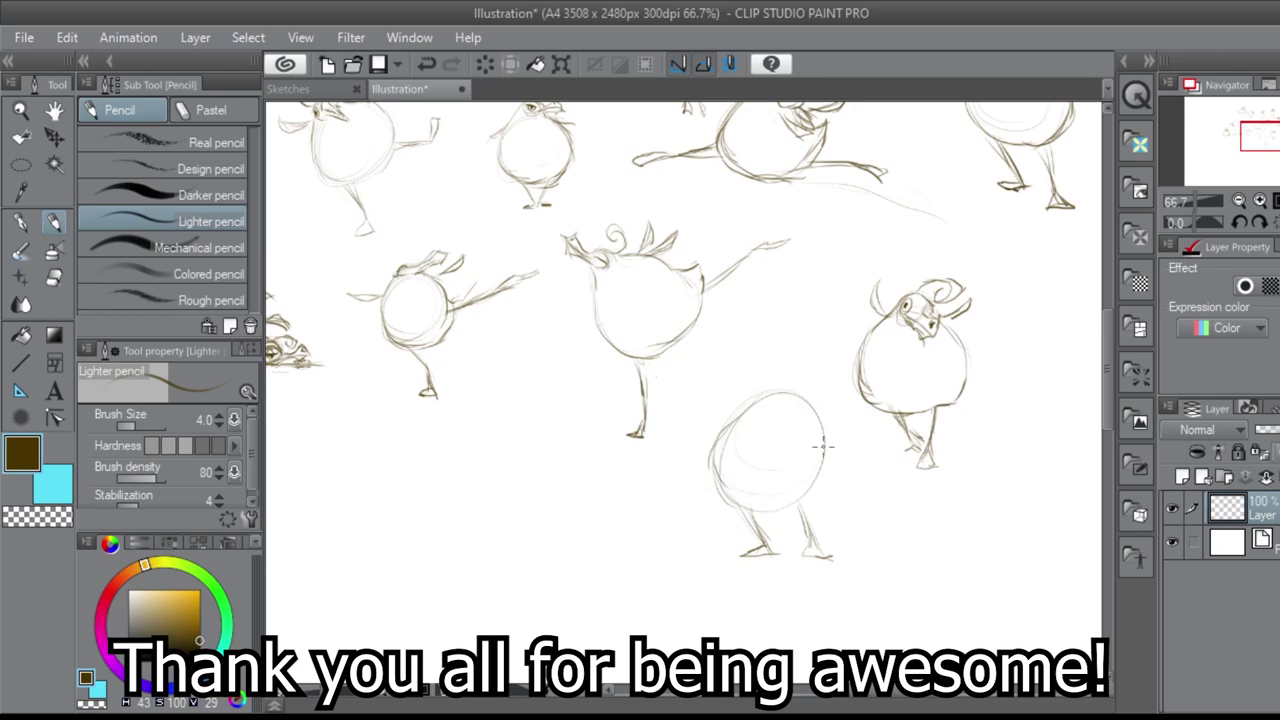
mouse_move(787, 397)
mouse_down()
mouse_move(791, 376)
mouse_move(762, 395)
mouse_move(818, 425)
mouse_up()
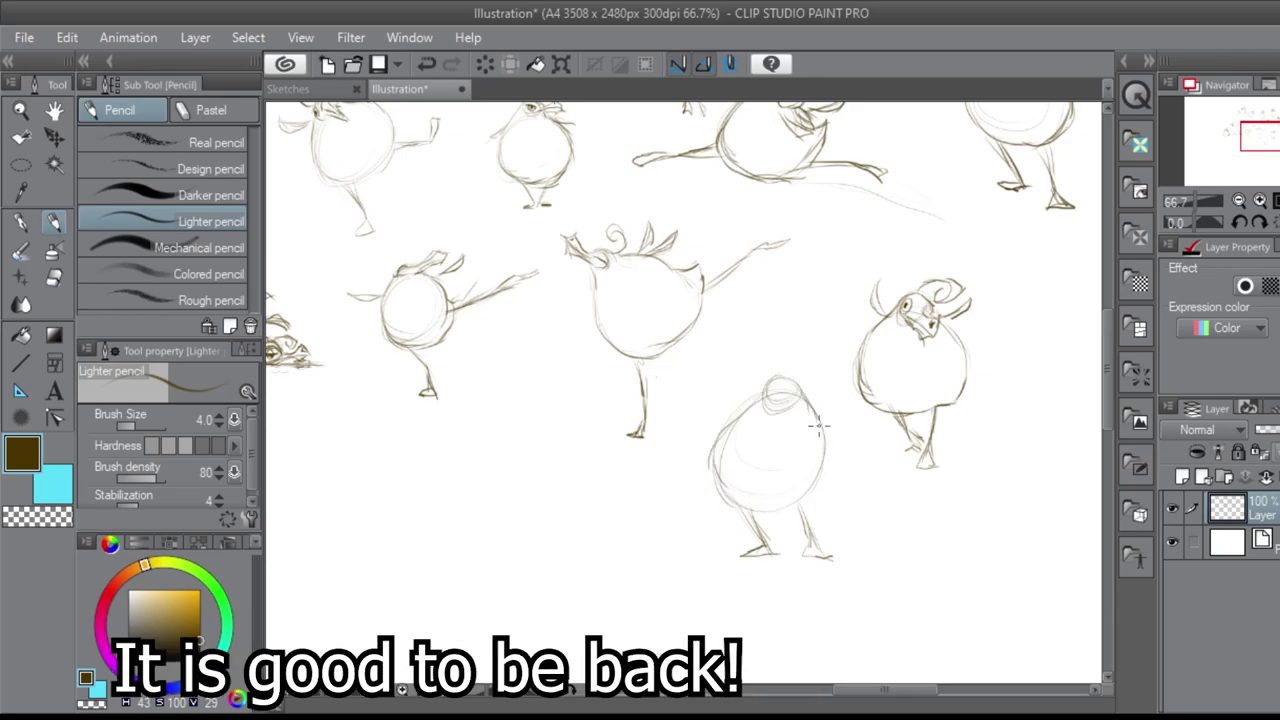
mouse_move(744, 404)
mouse_down()
mouse_move(718, 462)
mouse_move(720, 436)
mouse_up()
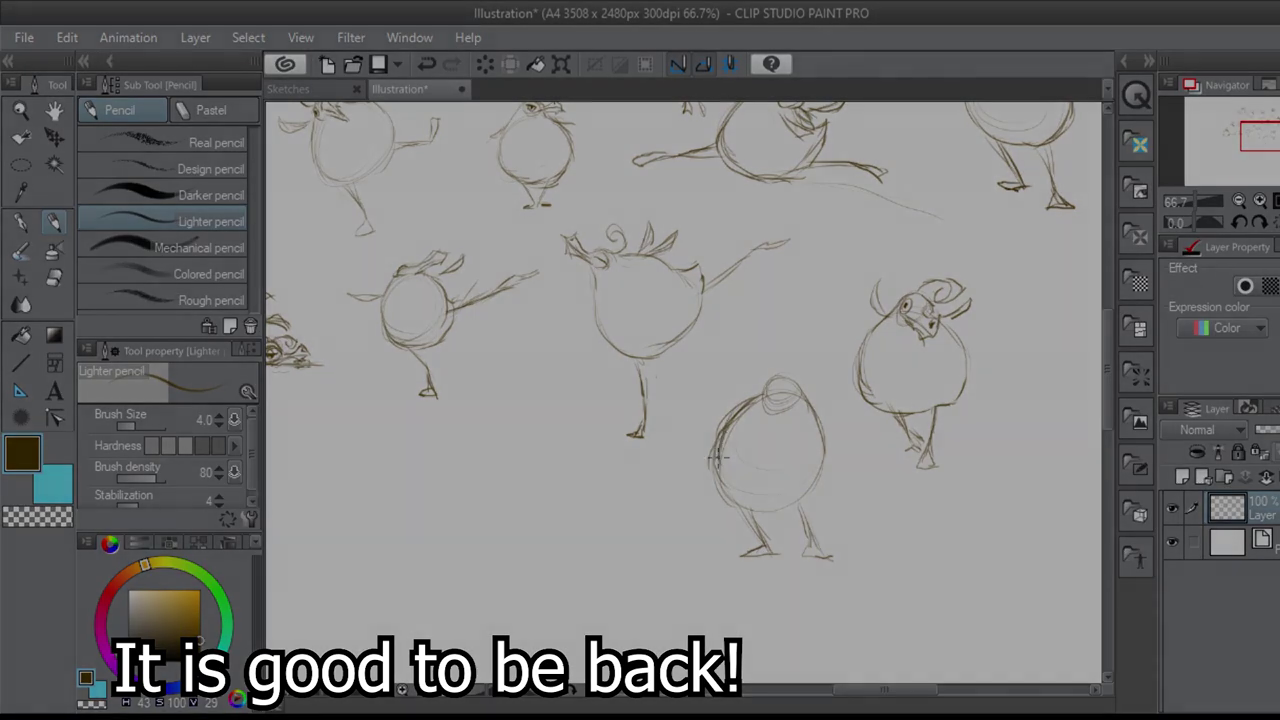